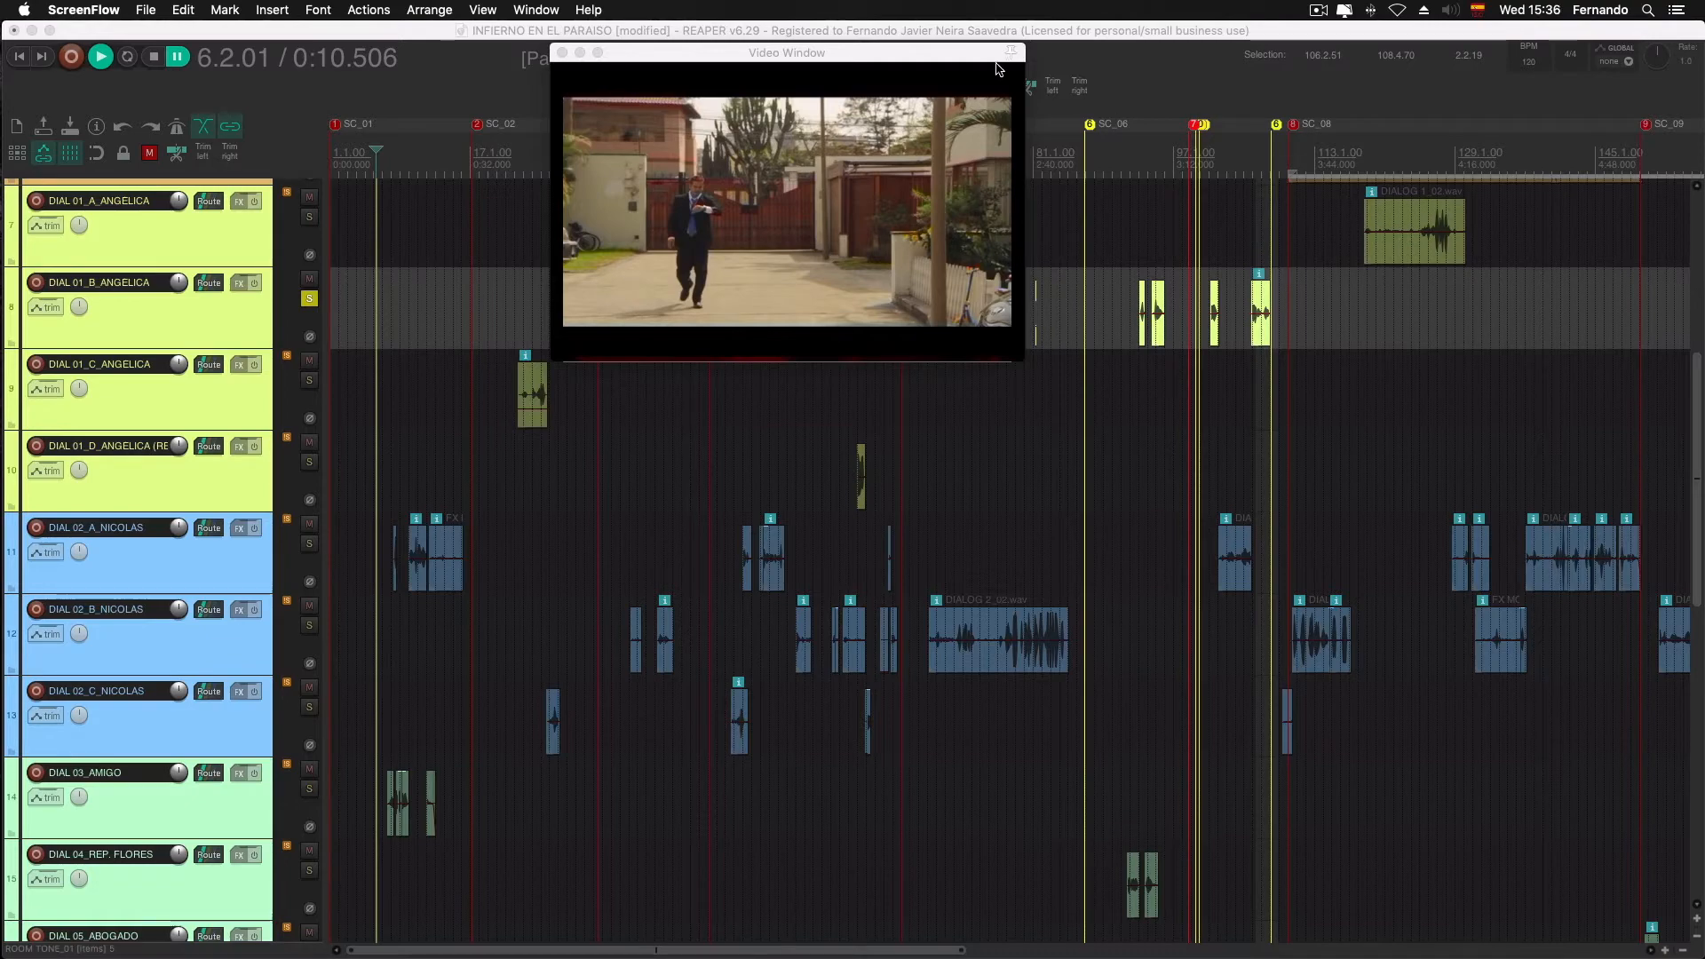
# Select the four yellow dialogue tracks DIAL 01_A, 01_B, 01_C and 01_D one after another
pyautogui.moveTo(1700, 388); pyautogui.dragTo(1700, 331)
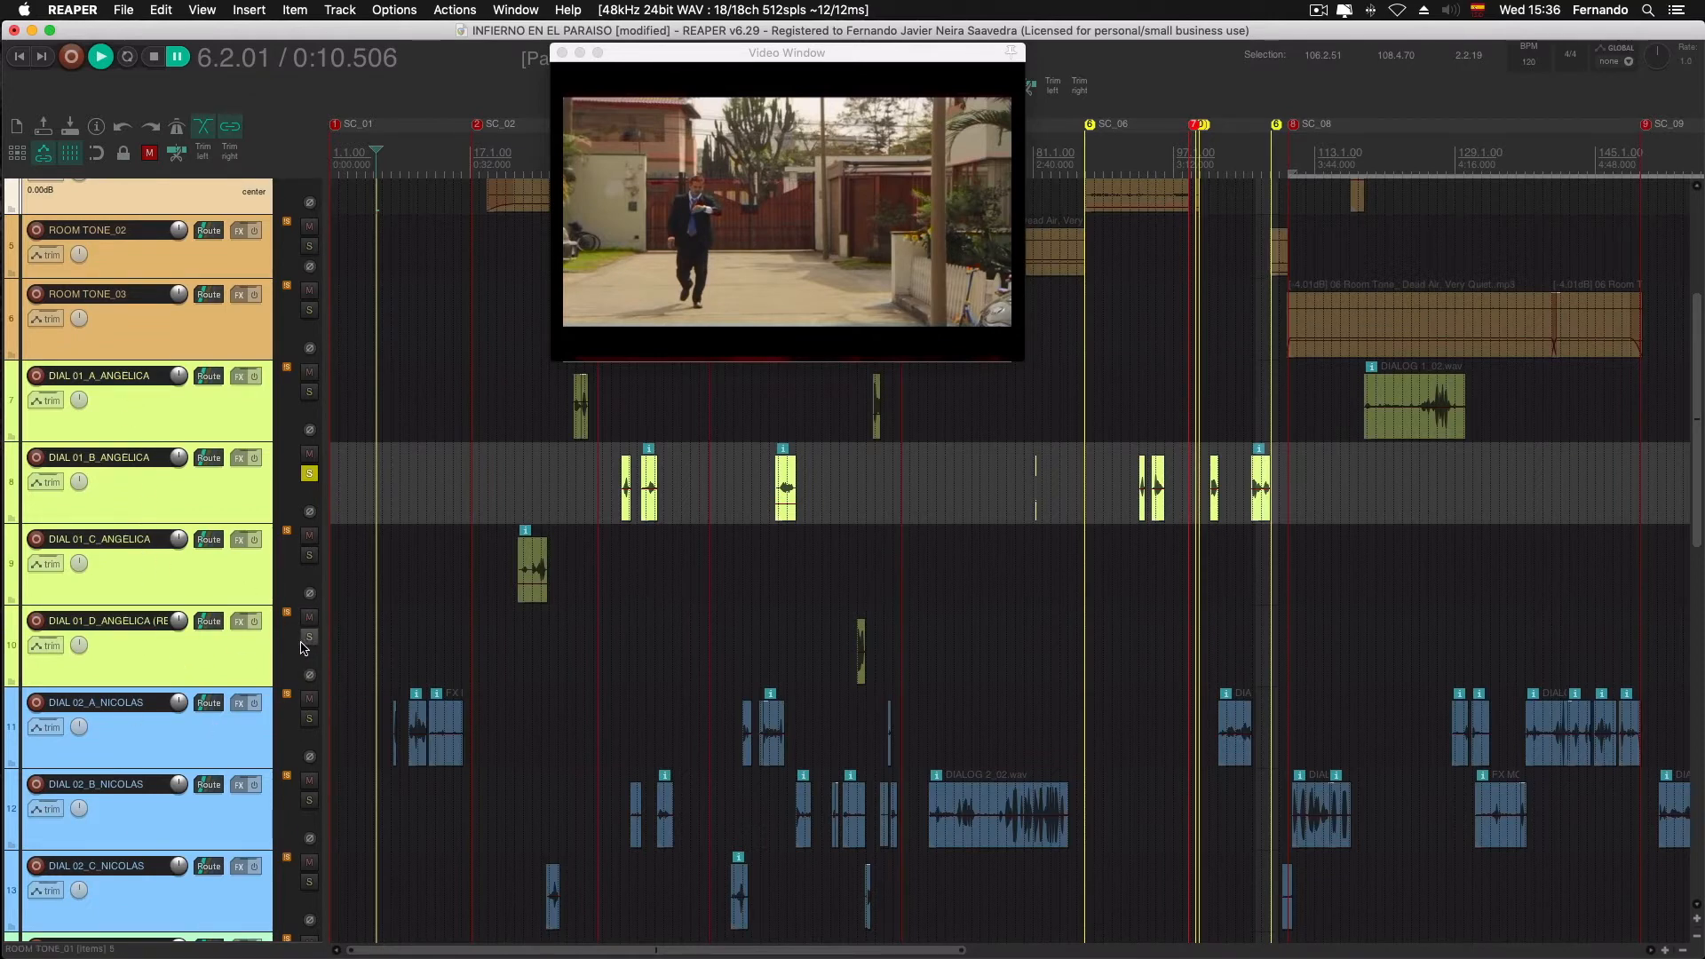
pyautogui.click(160, 404)
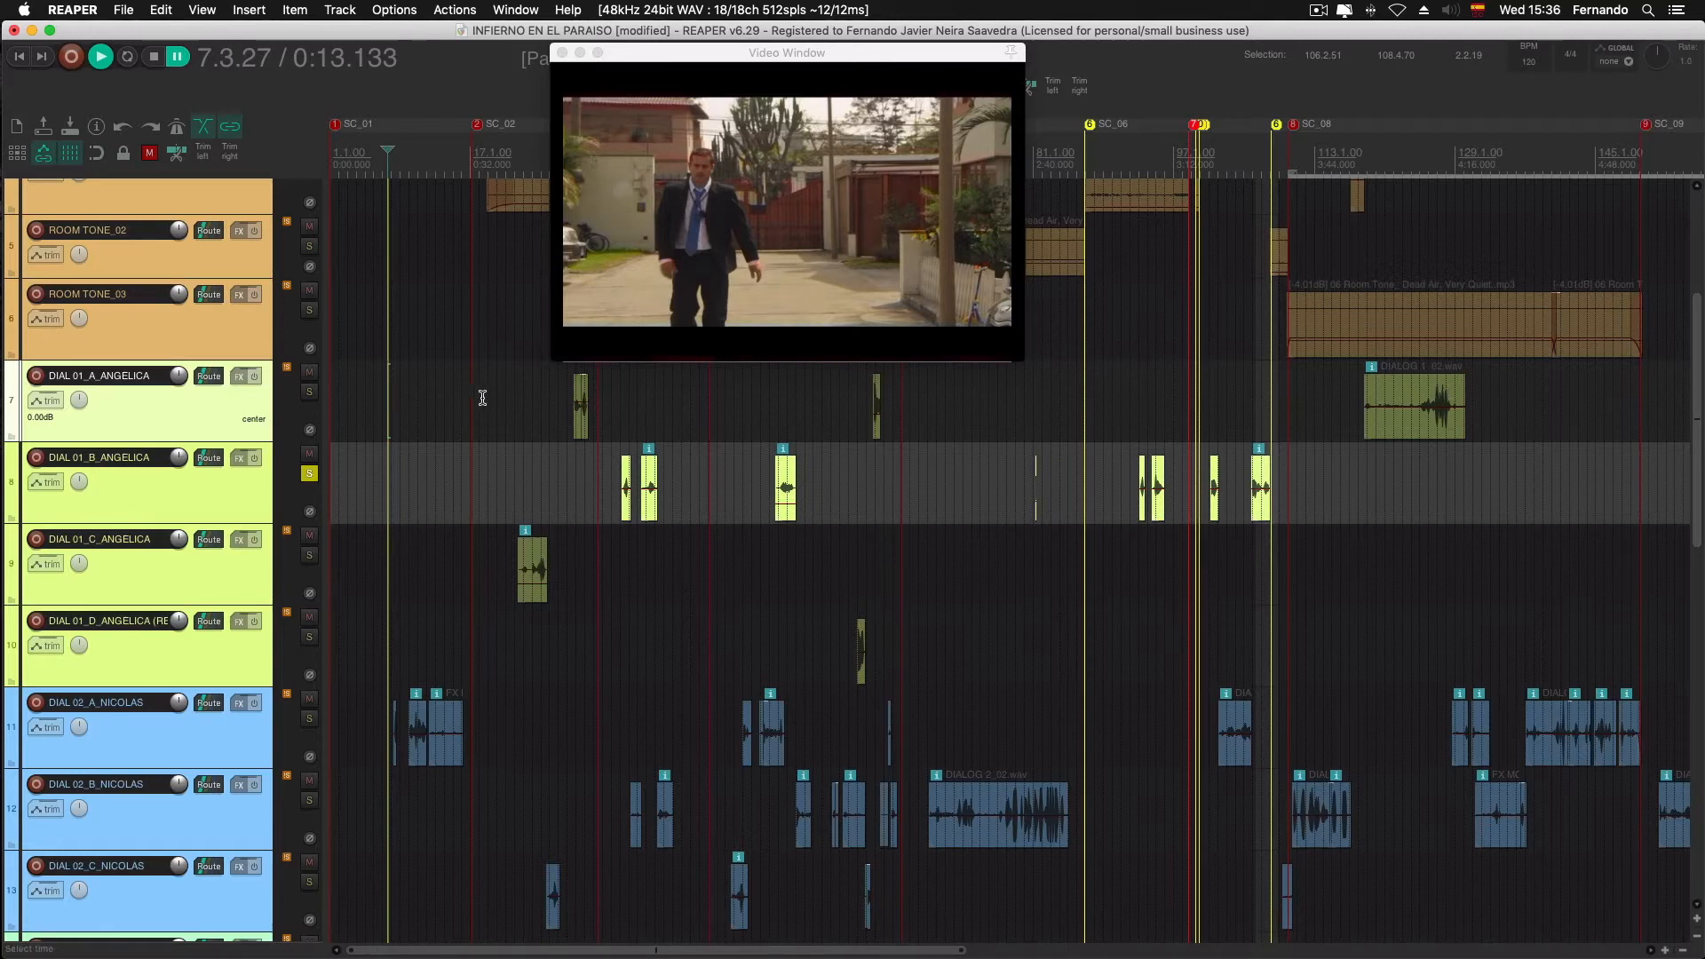
pyautogui.click(189, 490)
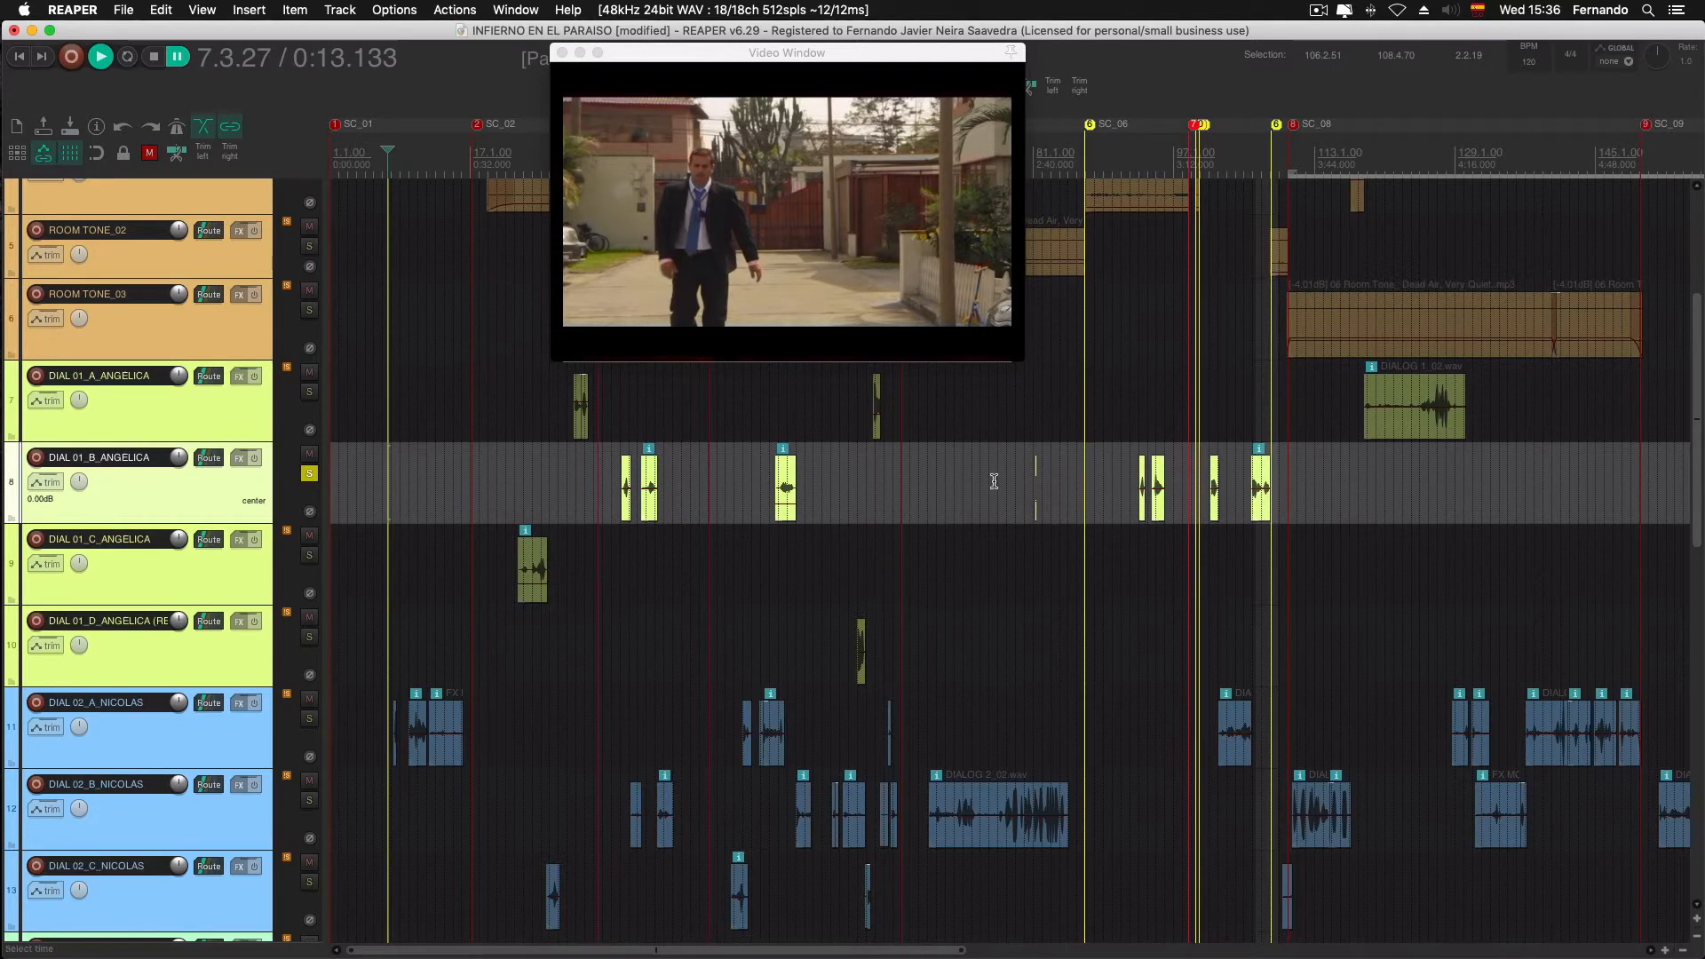
pyautogui.click(244, 577)
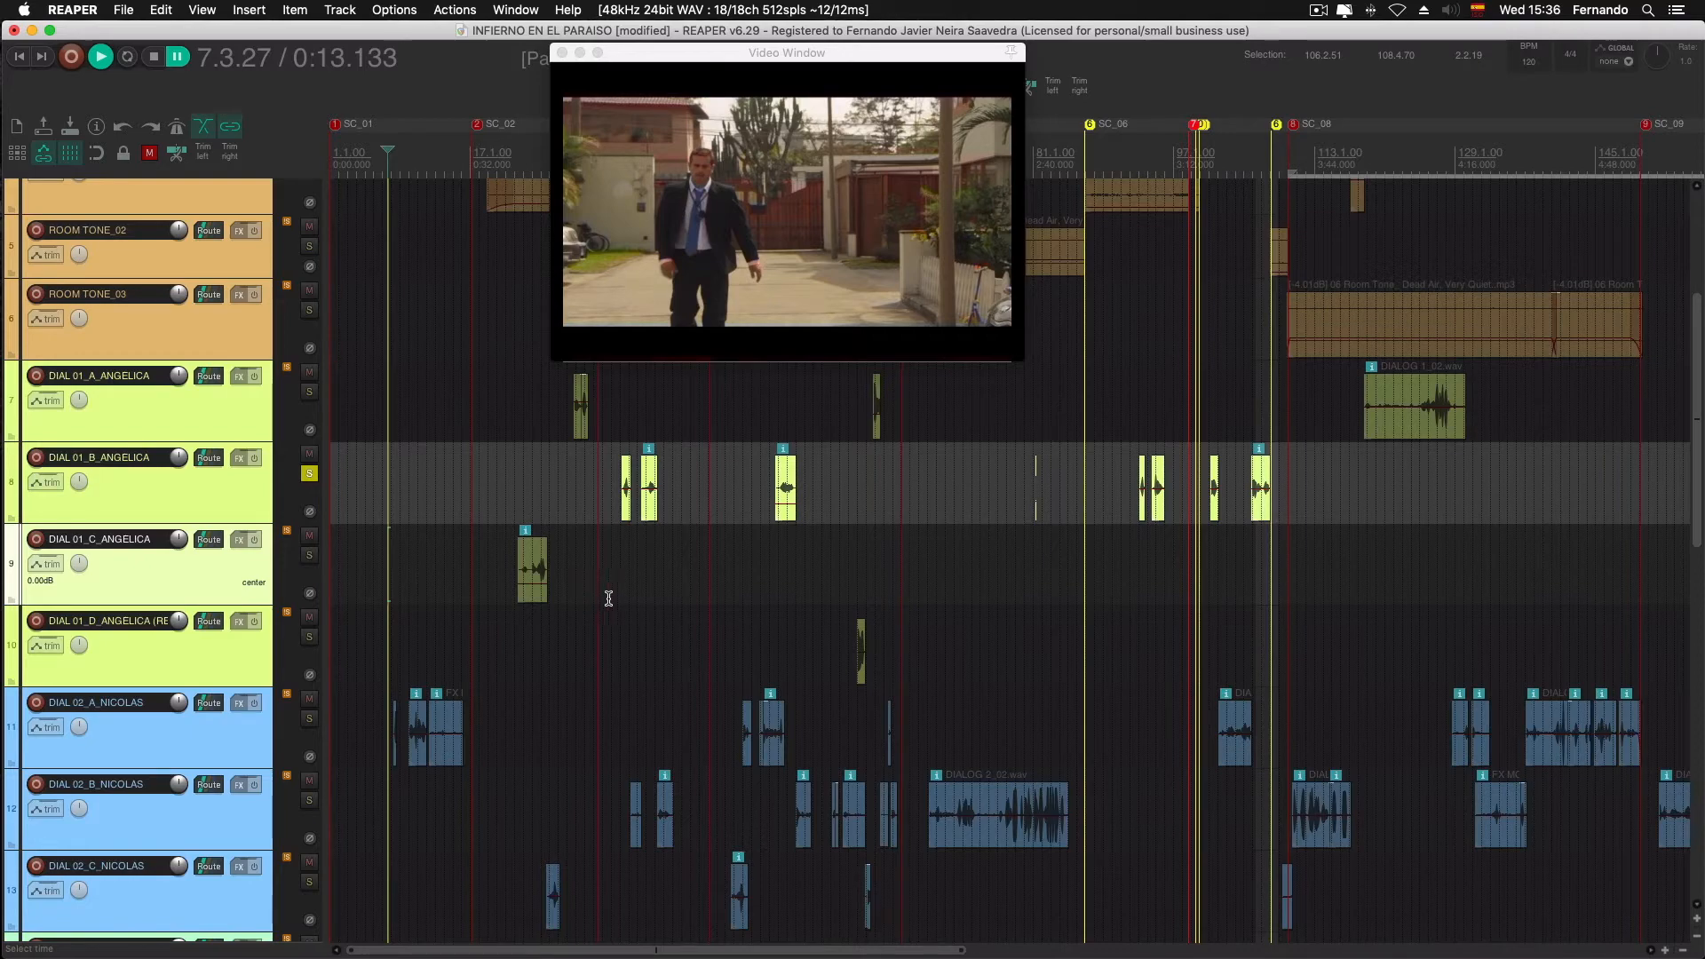
pyautogui.moveTo(929, 956); pyautogui.dragTo(889, 957)
pyautogui.click(870, 644)
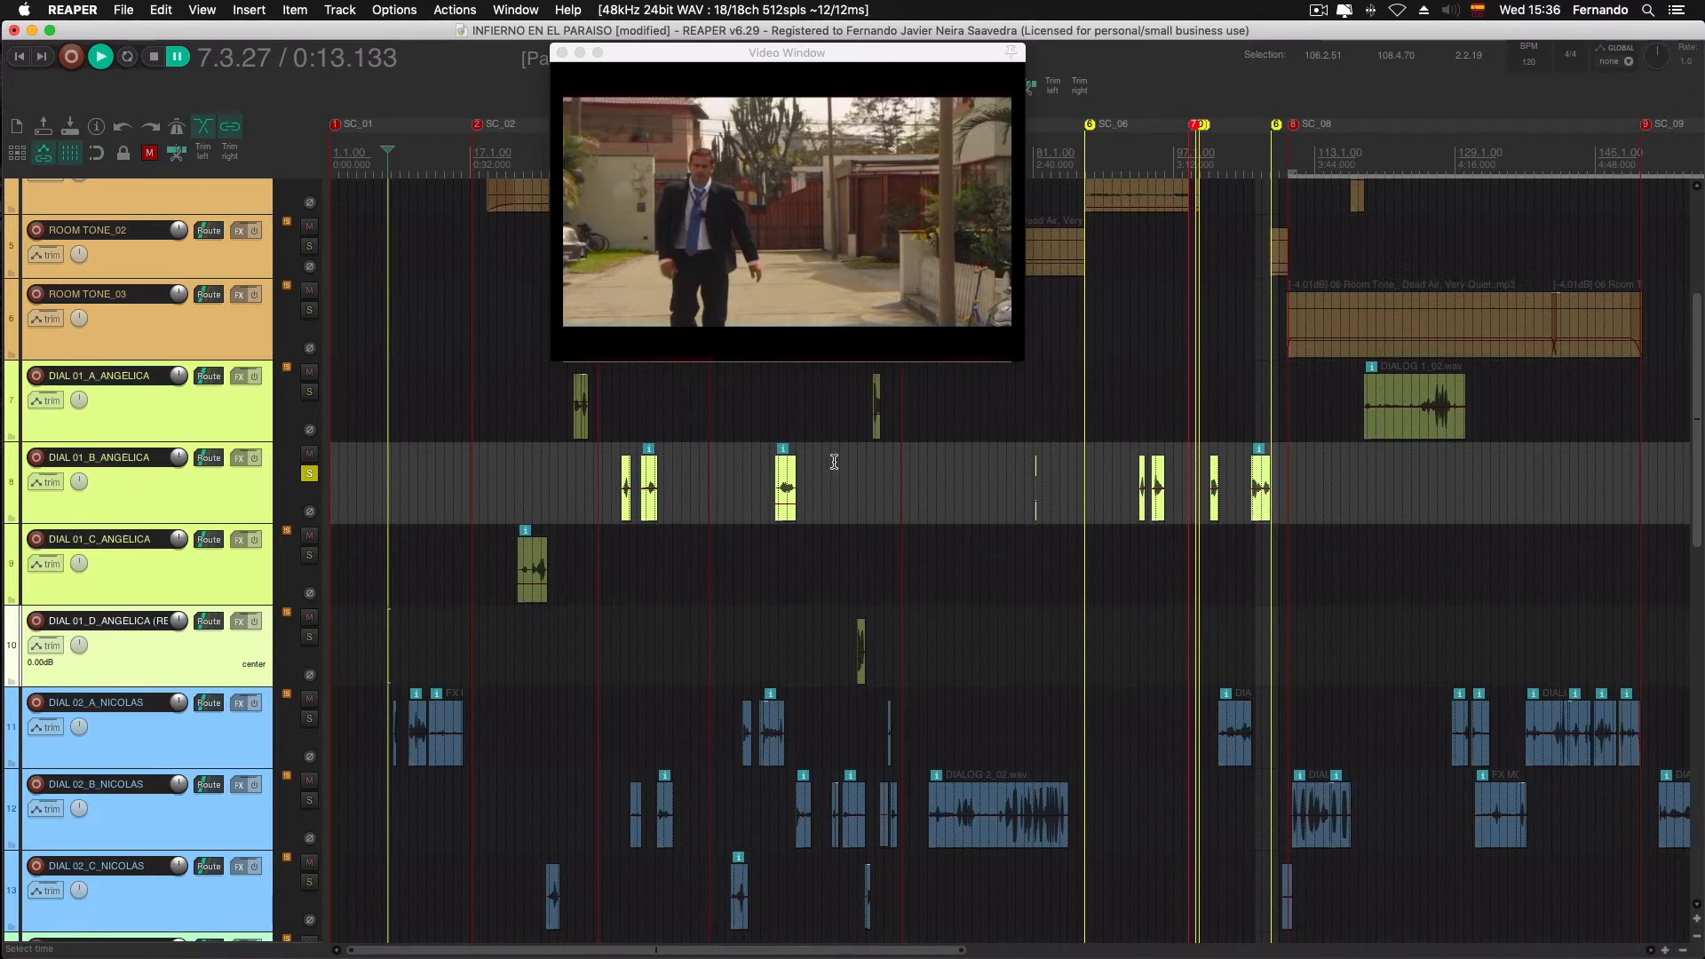
# Check the video picture at the DIAL 01_B clips by moving the edit cursor from one clip to another, ending just before SC_08
pyautogui.click(785, 433)
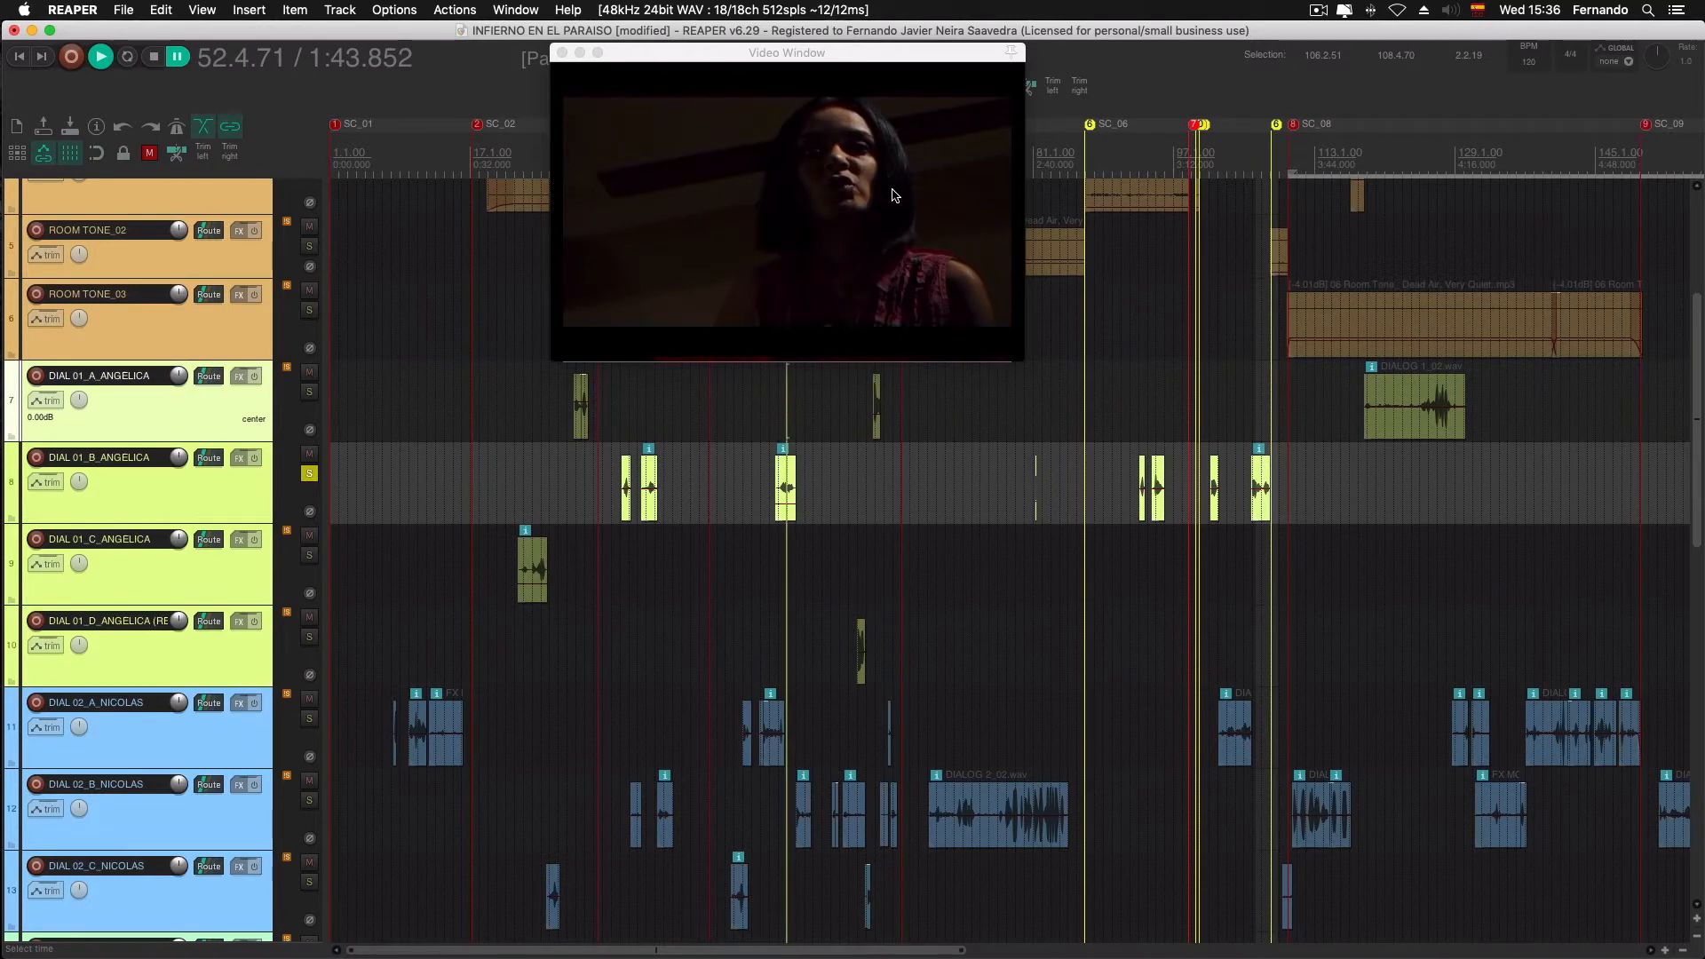
pyautogui.click(646, 402)
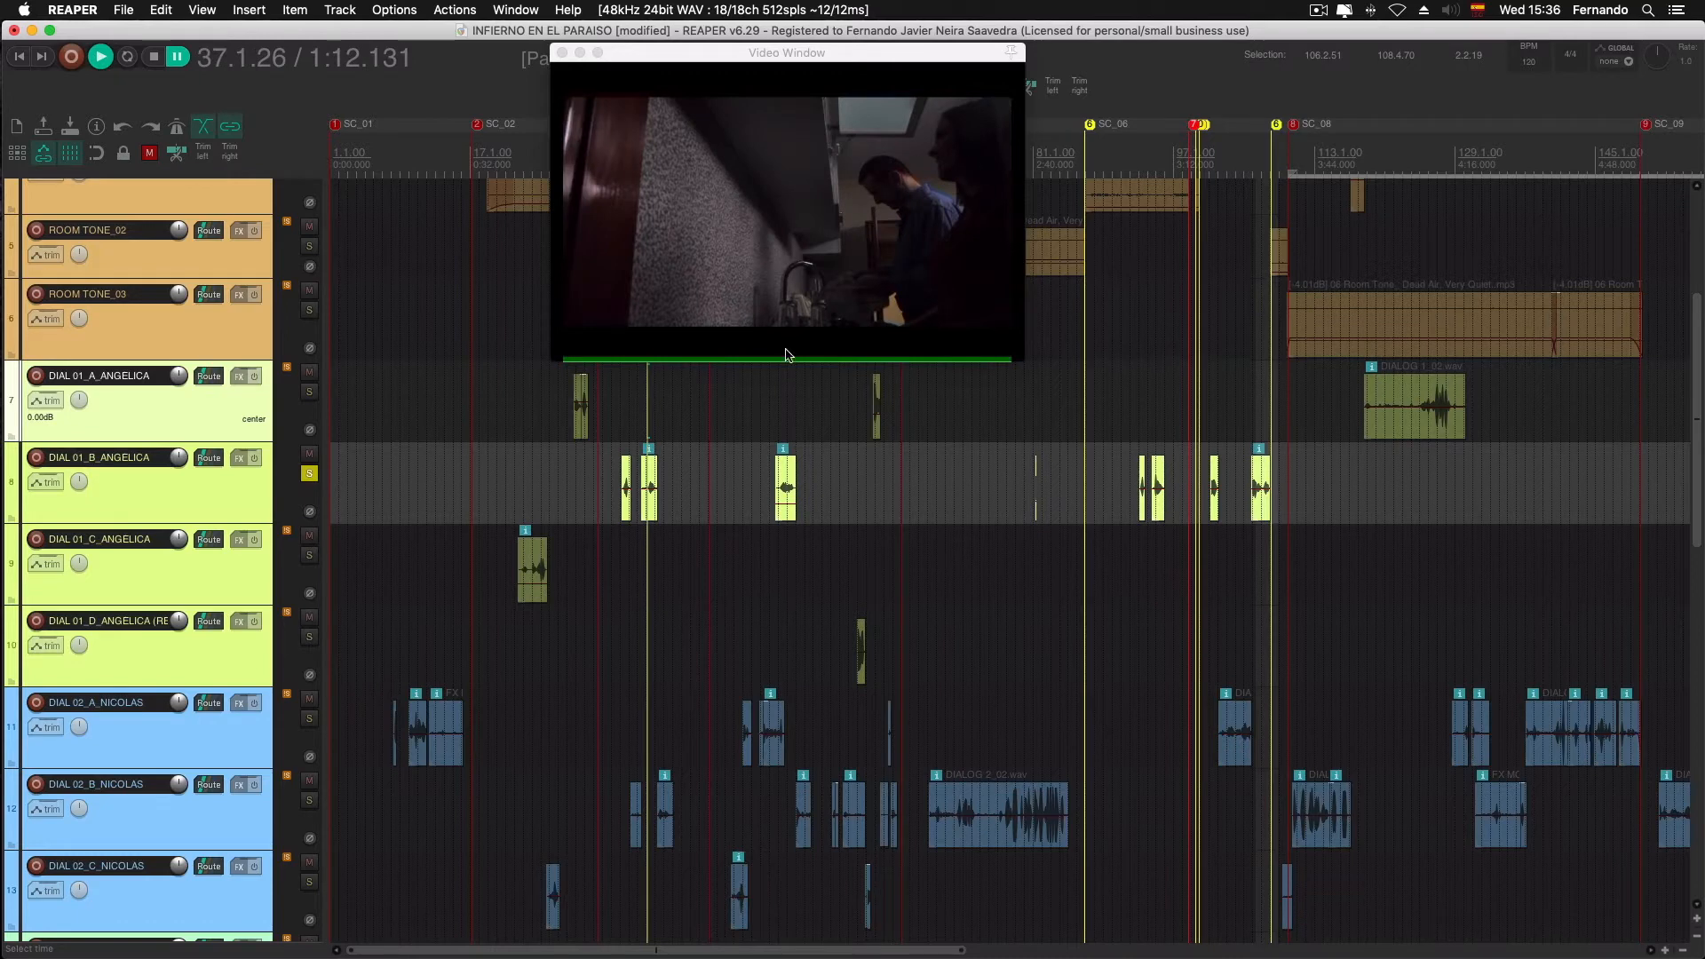
pyautogui.click(627, 413)
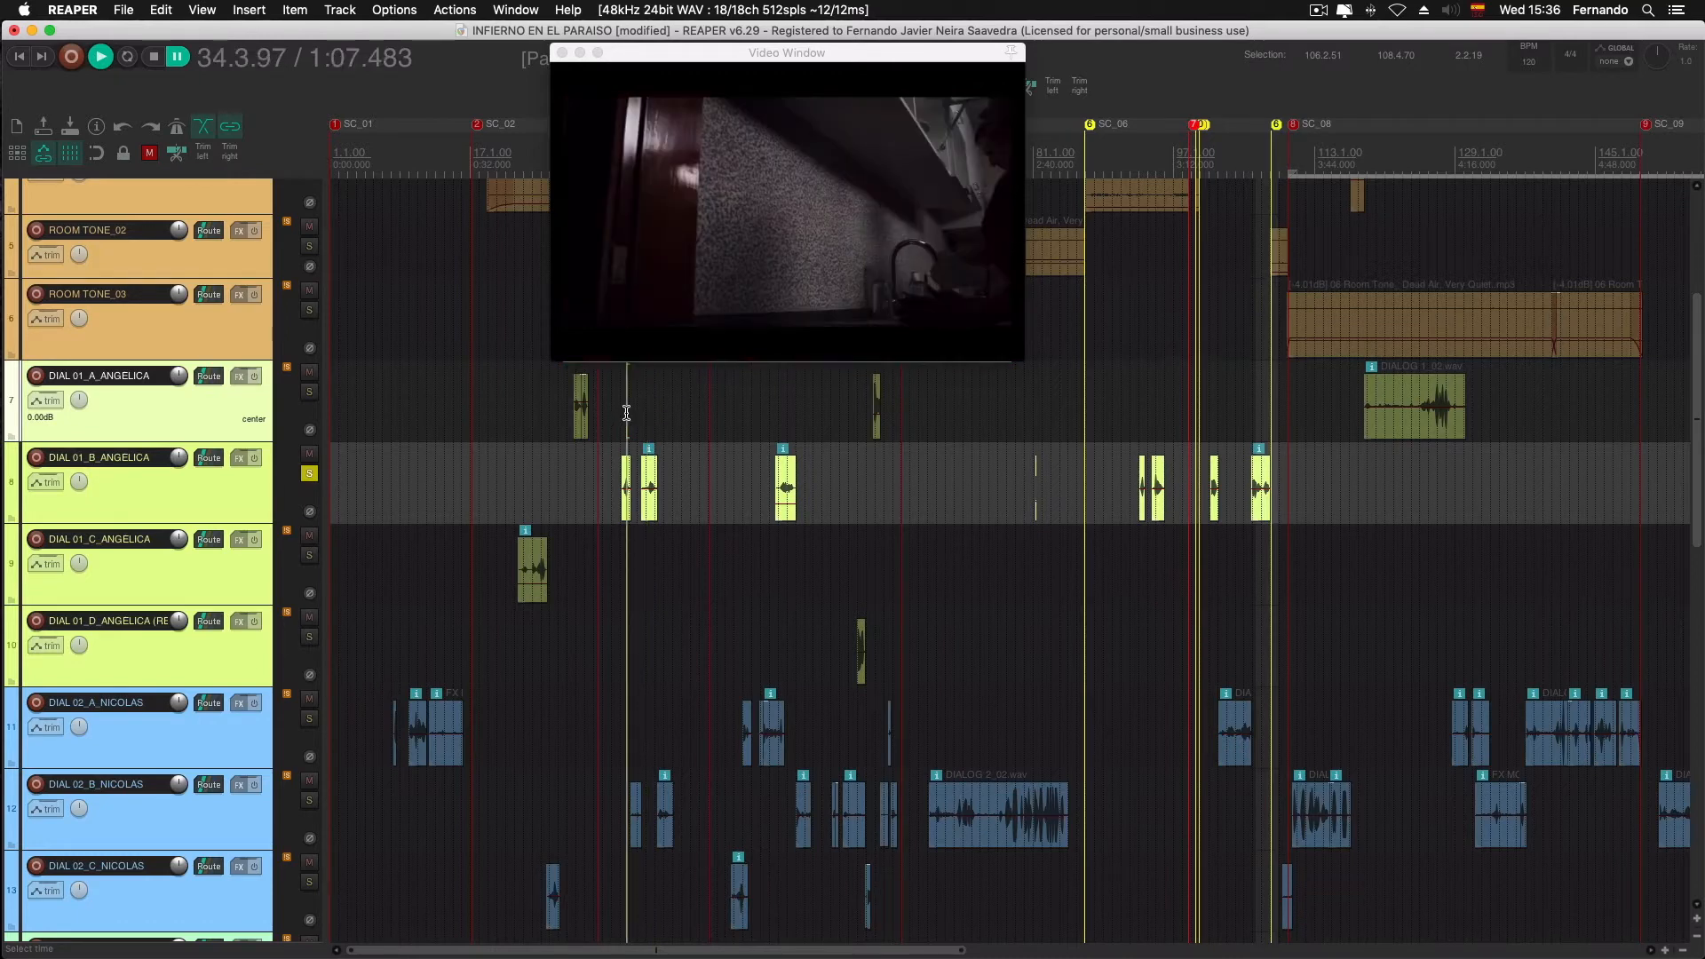
pyautogui.click(1153, 385)
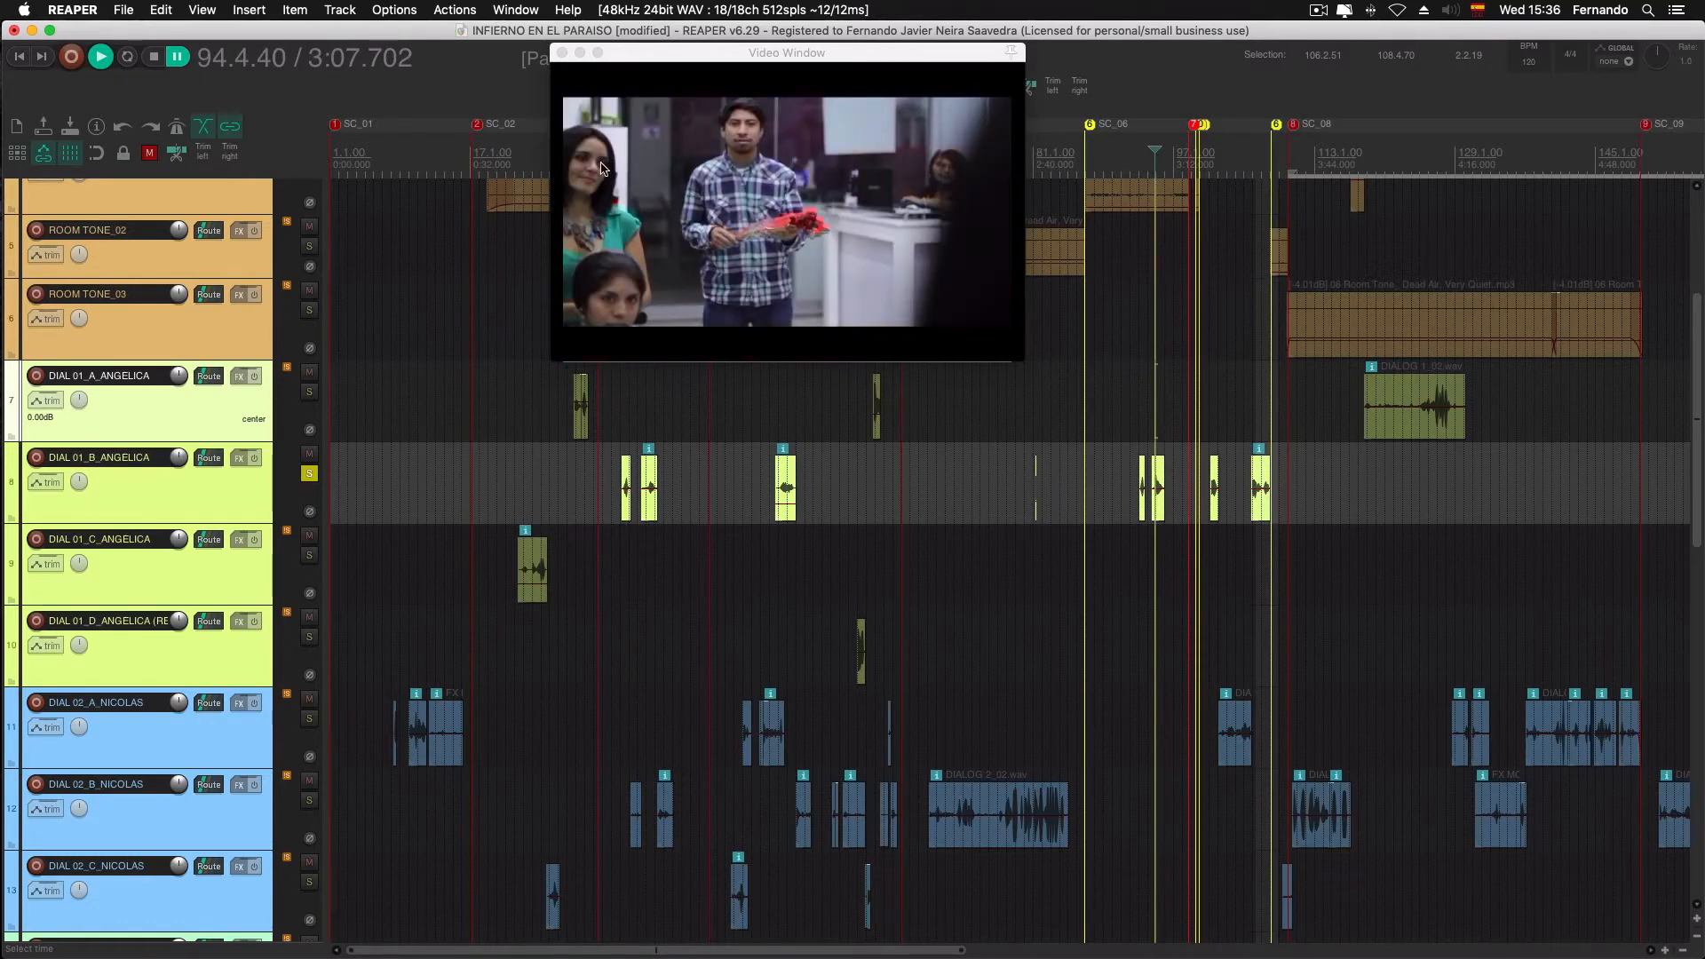
pyautogui.click(1213, 419)
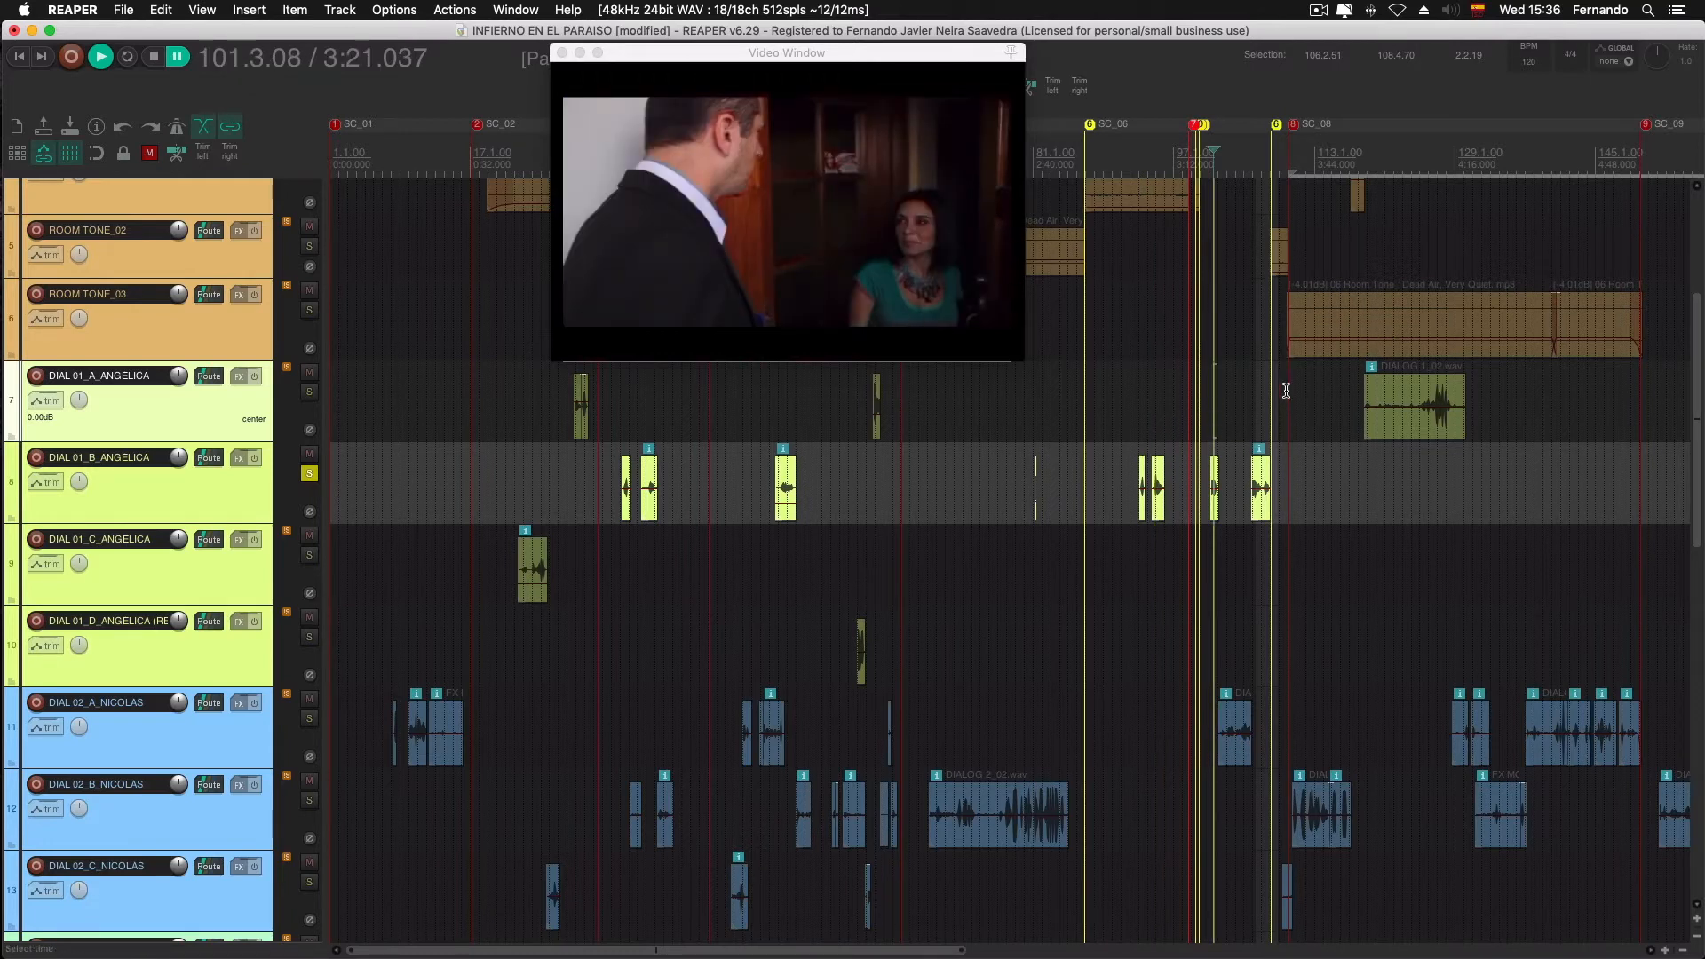
pyautogui.click(1262, 401)
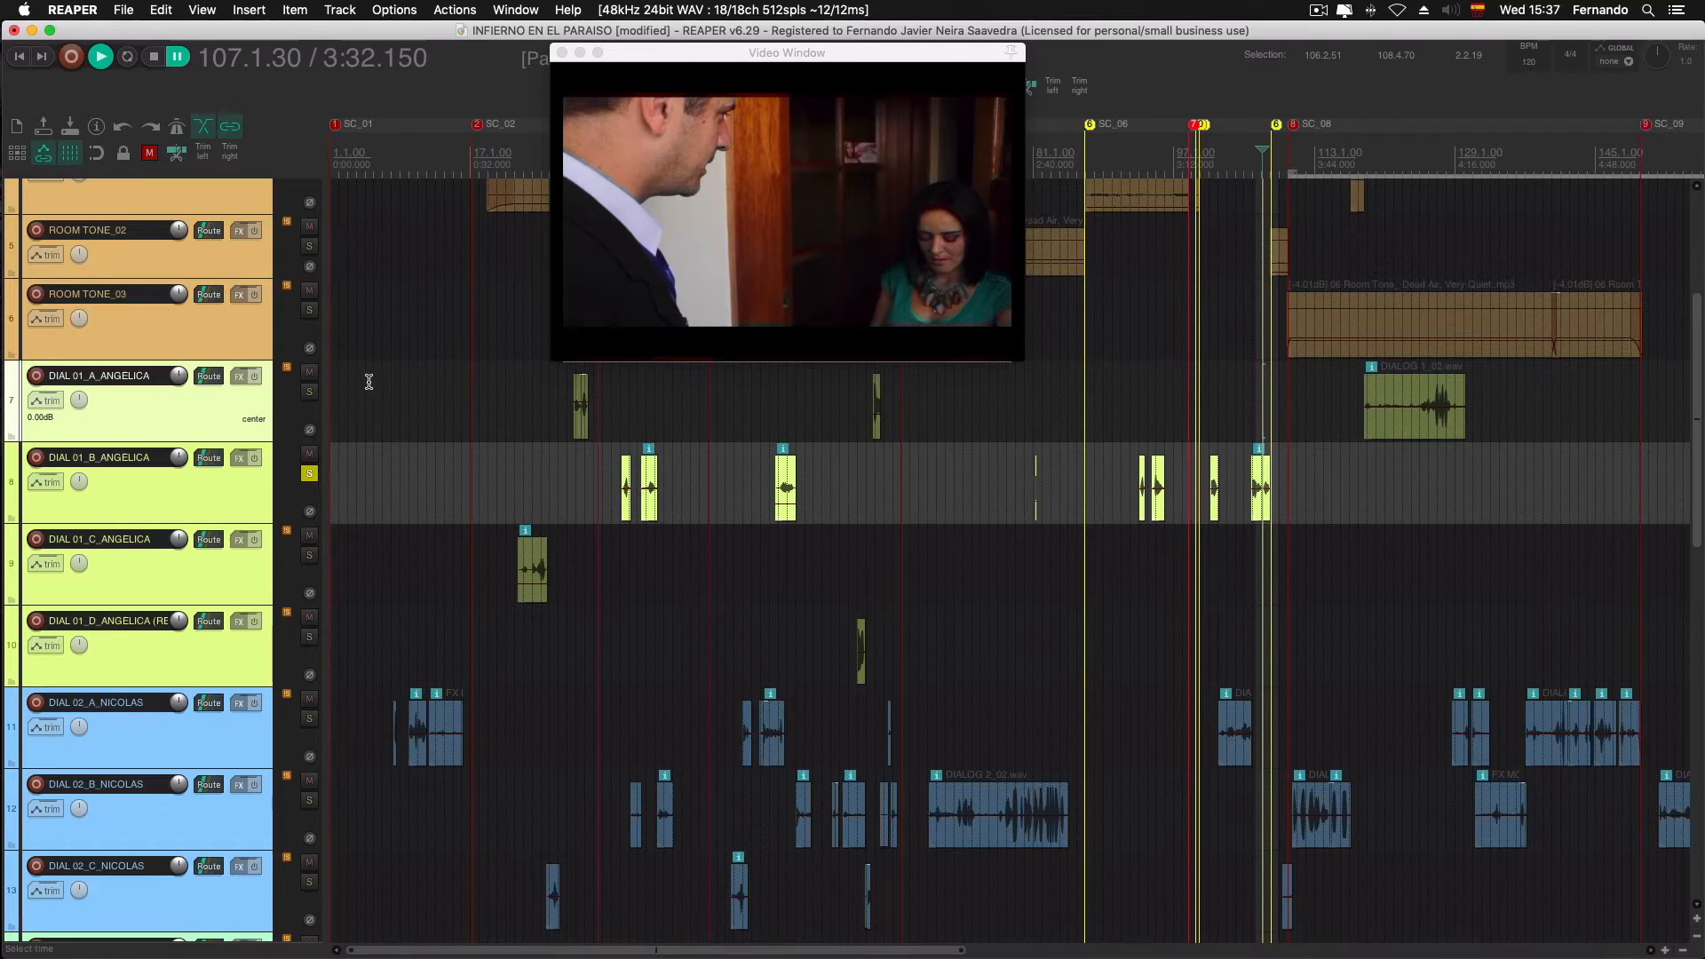
# Solo the DIAL 01_A track and check the video picture at each of its three clips
pyautogui.click(309, 392)
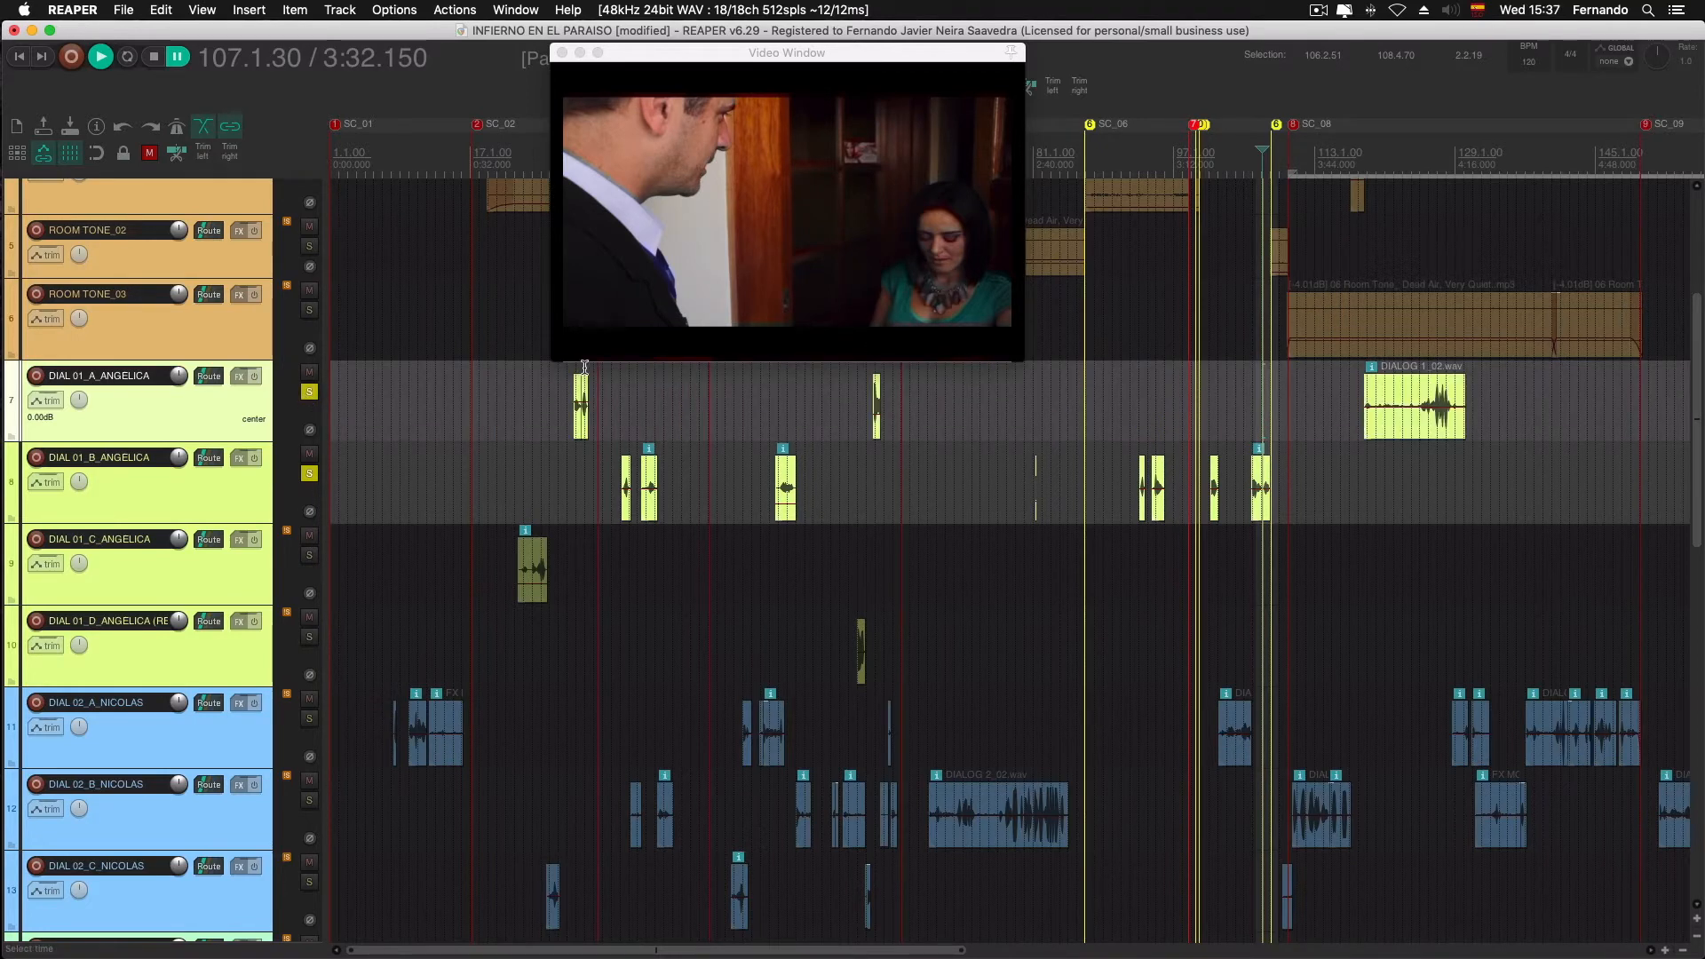
pyautogui.moveTo(628, 53); pyautogui.dragTo(634, 47)
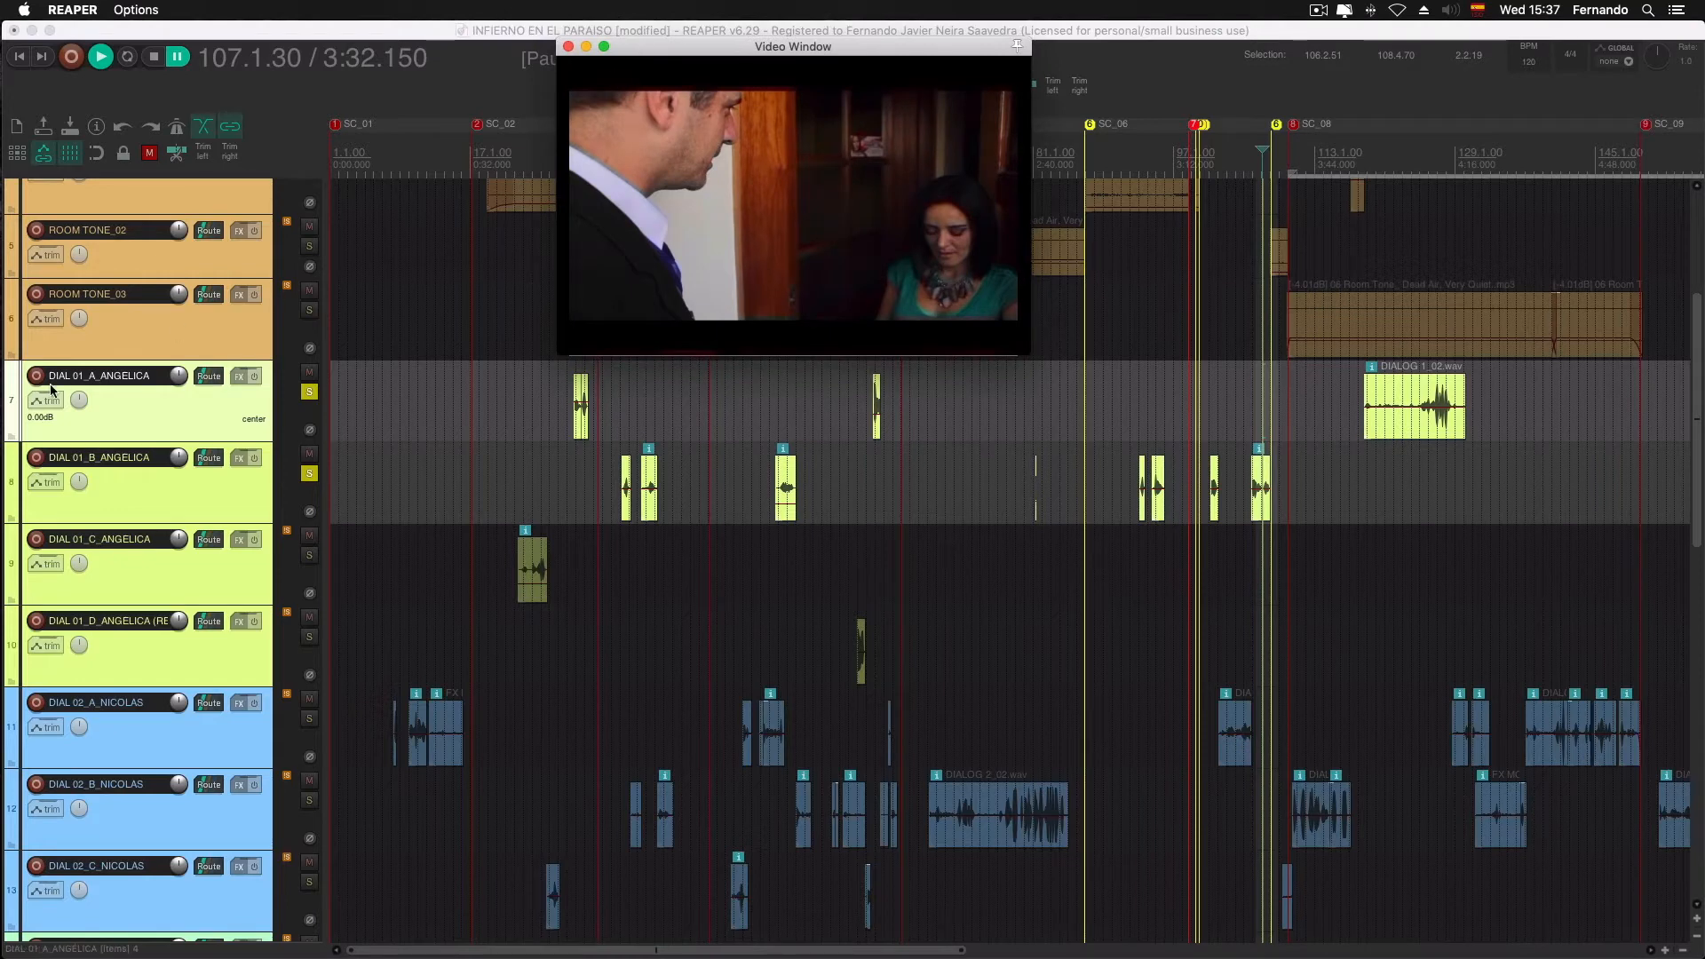
pyautogui.click(577, 382)
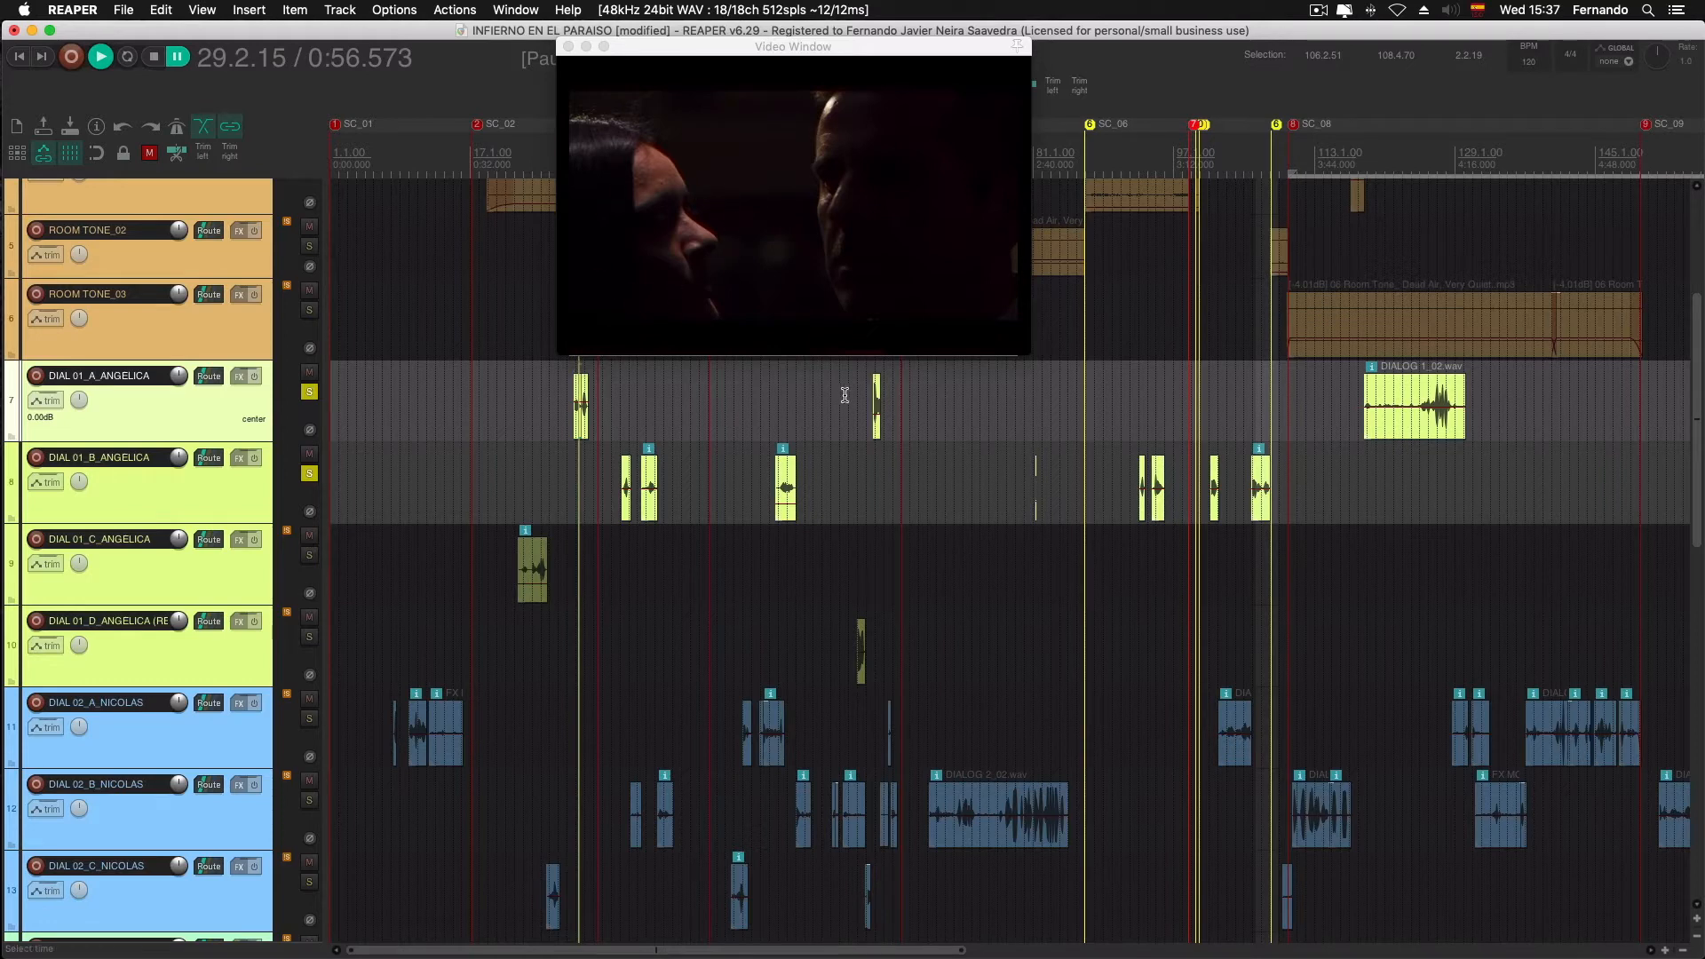
pyautogui.click(876, 371)
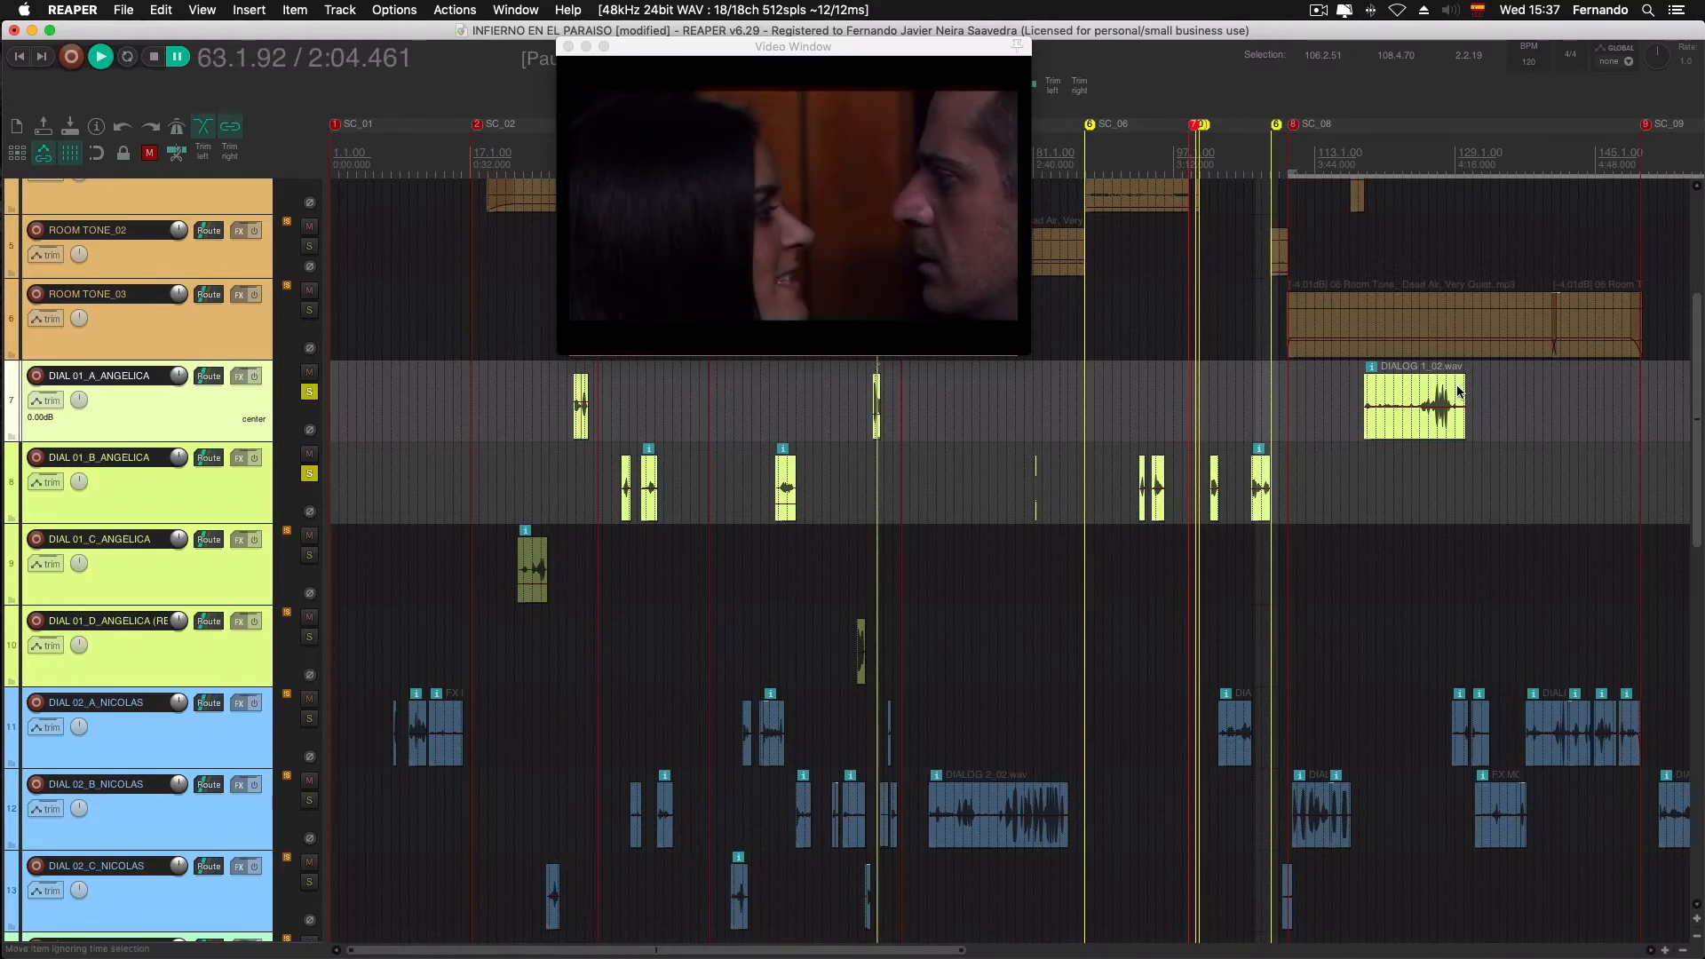
pyautogui.click(1437, 365)
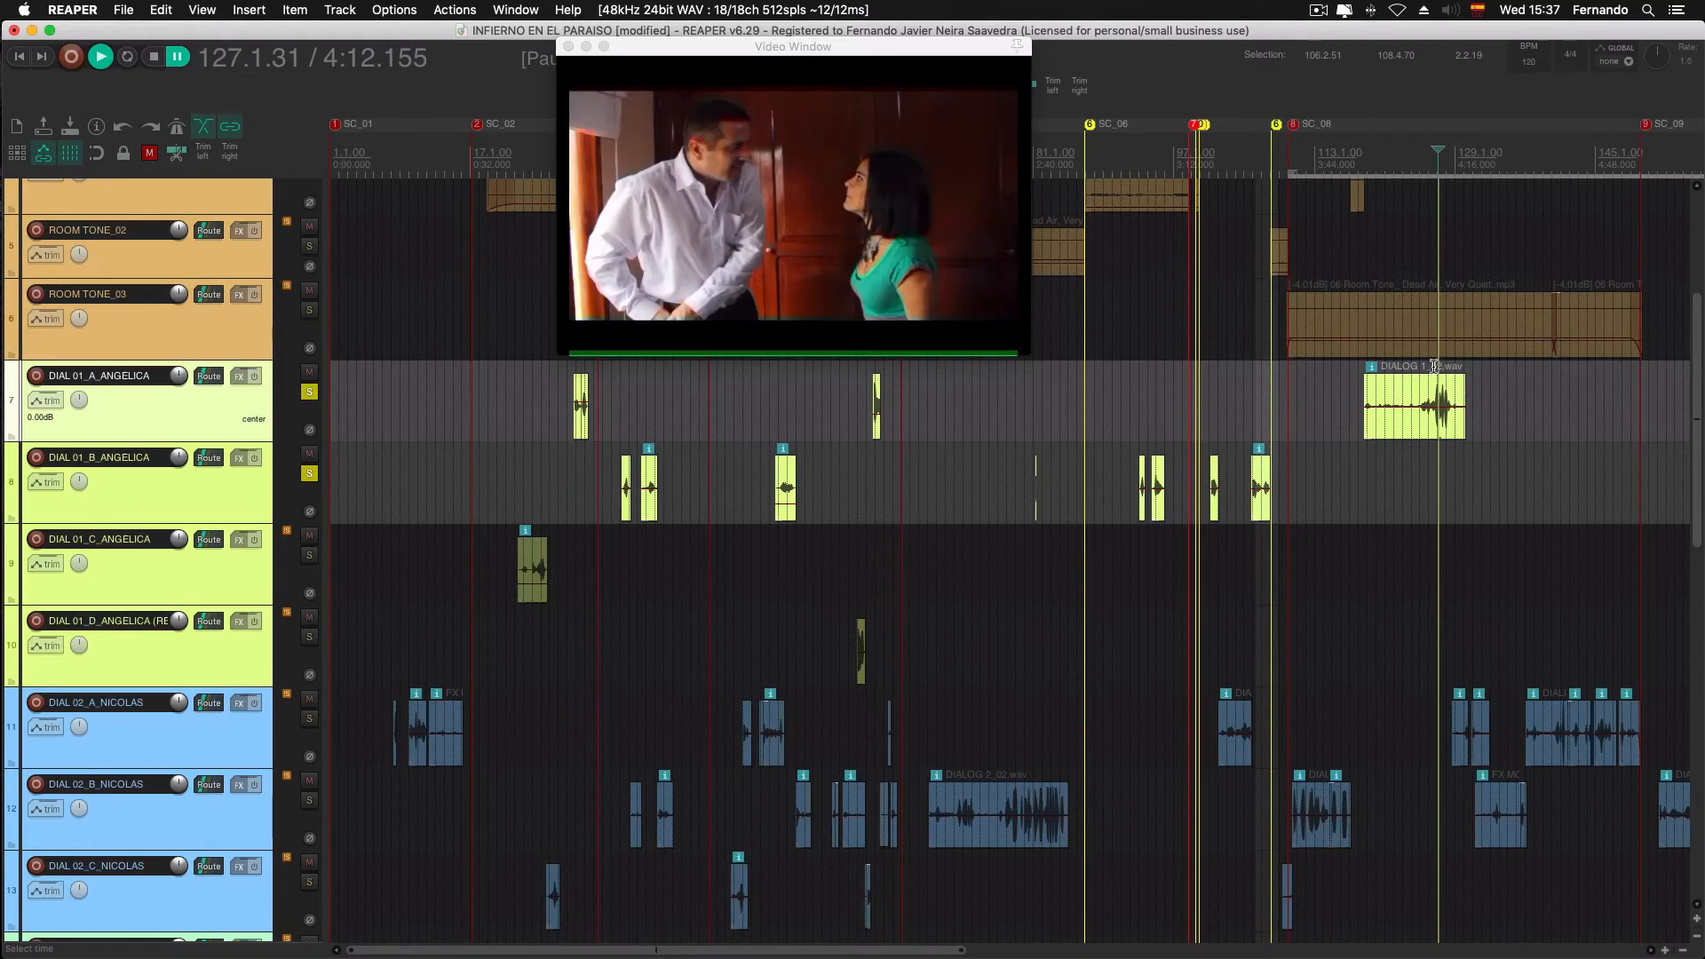
# Compare several cursor positions around the loud passage of the DIALOG 1_02.wav clip on DIAL 01_A
pyautogui.click(1433, 365)
pyautogui.click(1431, 365)
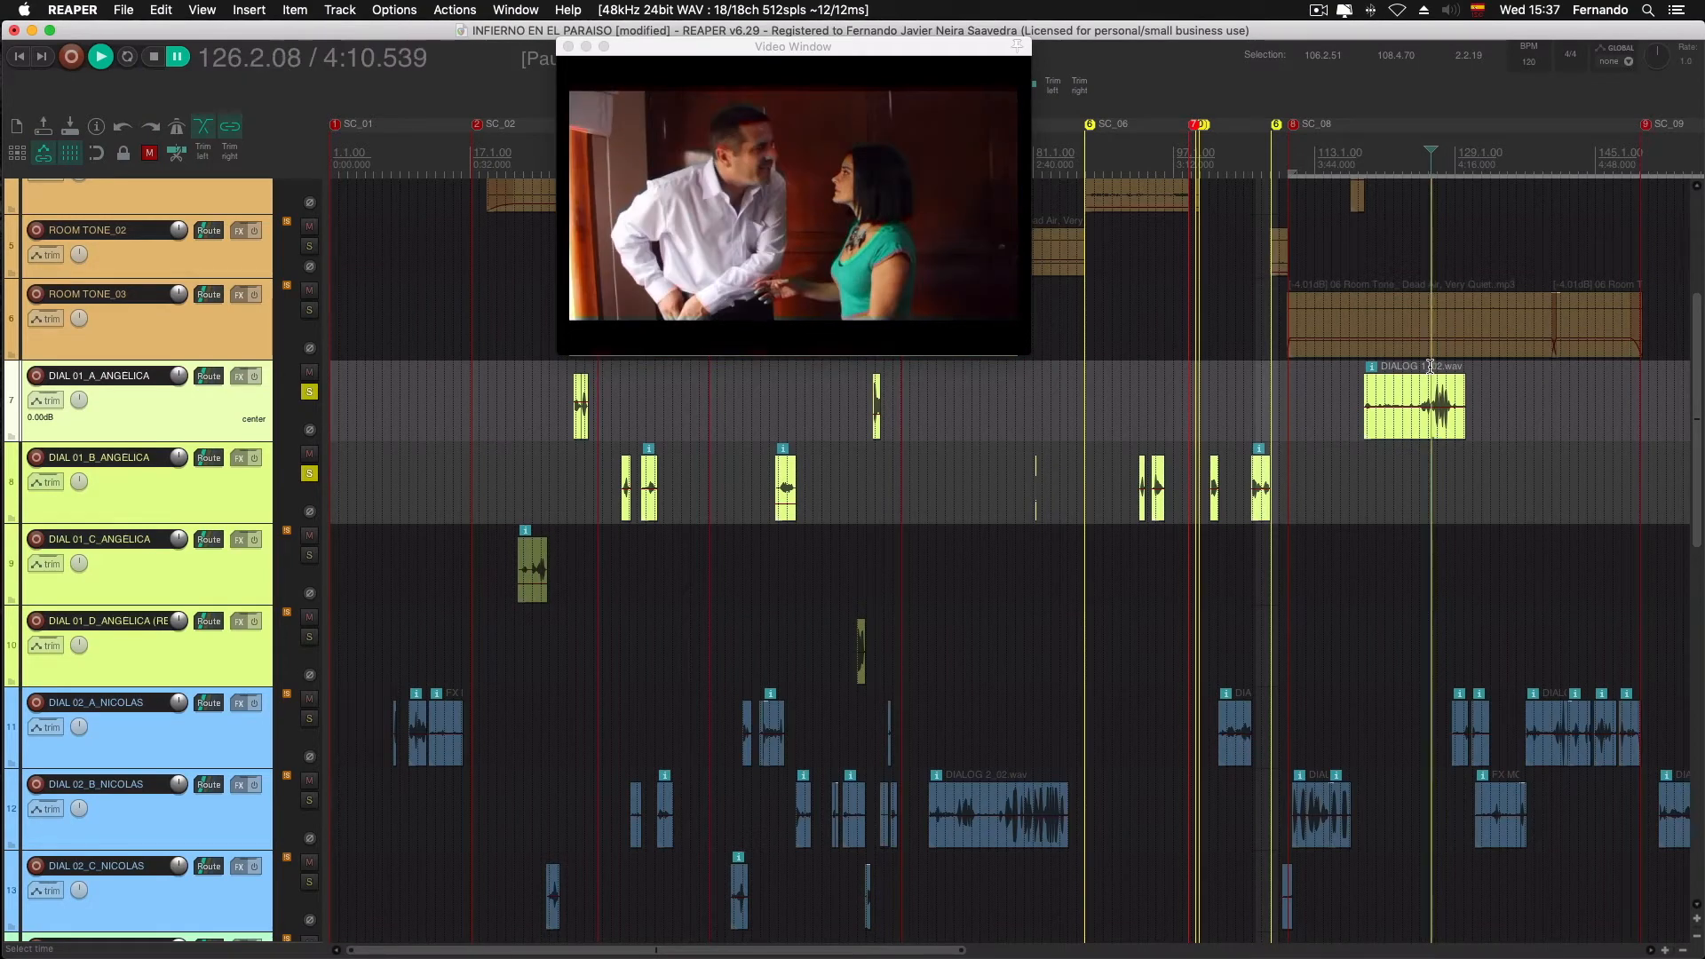
pyautogui.click(1441, 365)
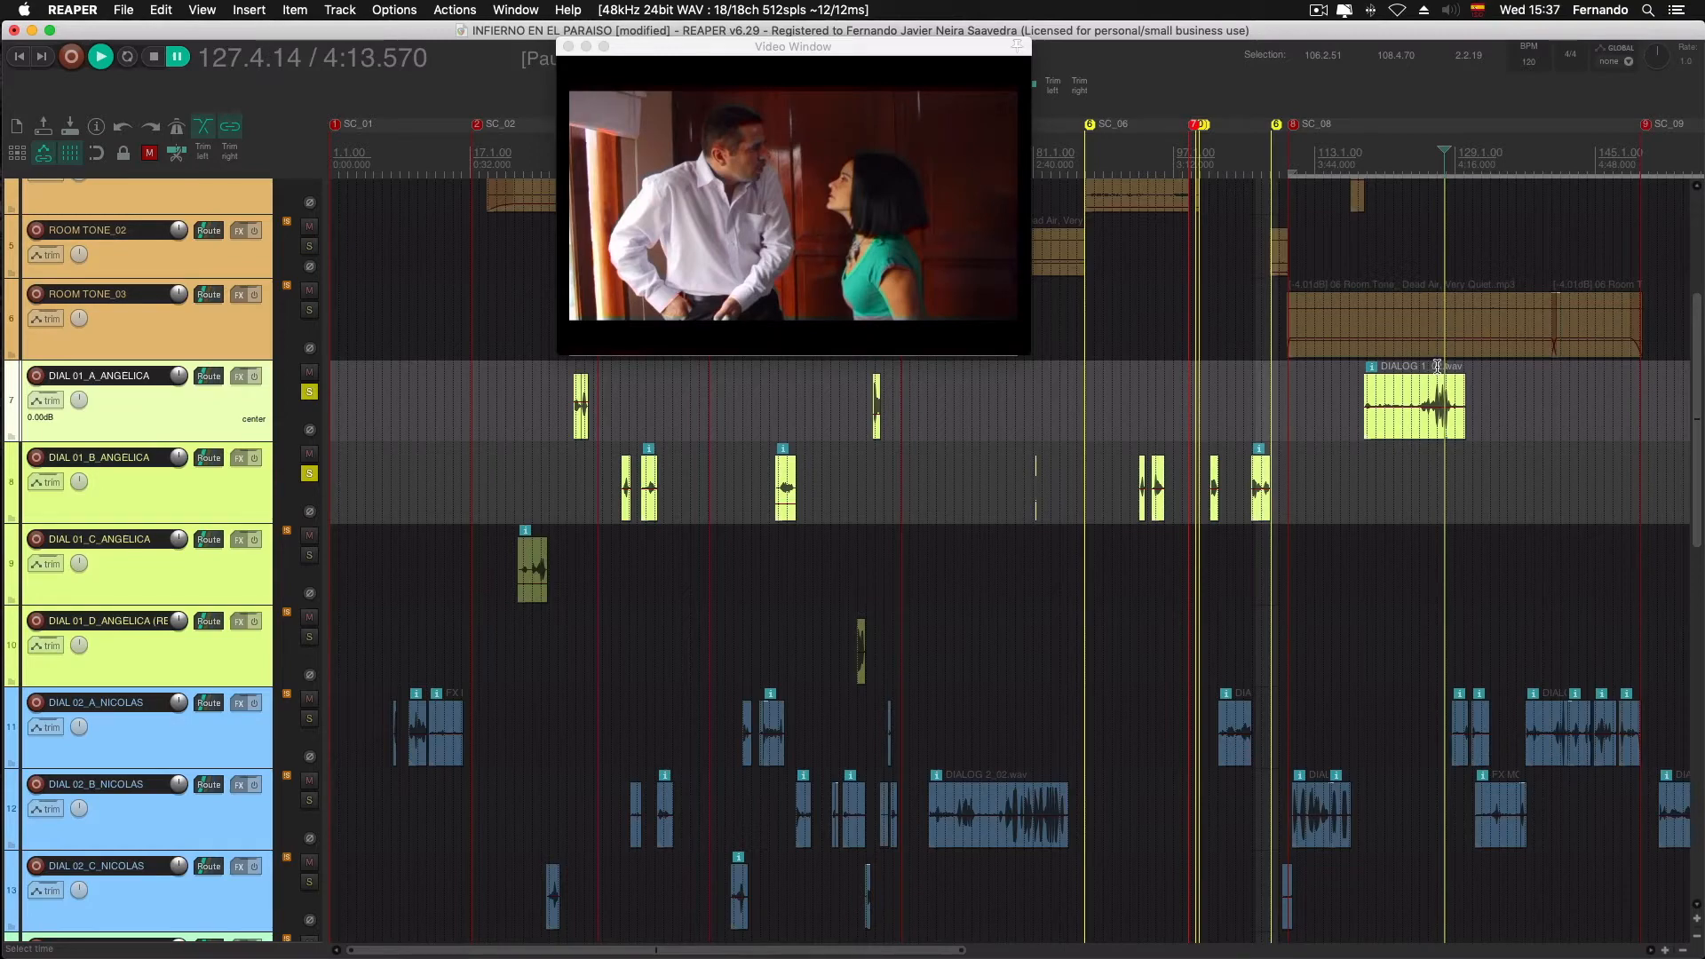
pyautogui.click(1434, 365)
pyautogui.click(1433, 364)
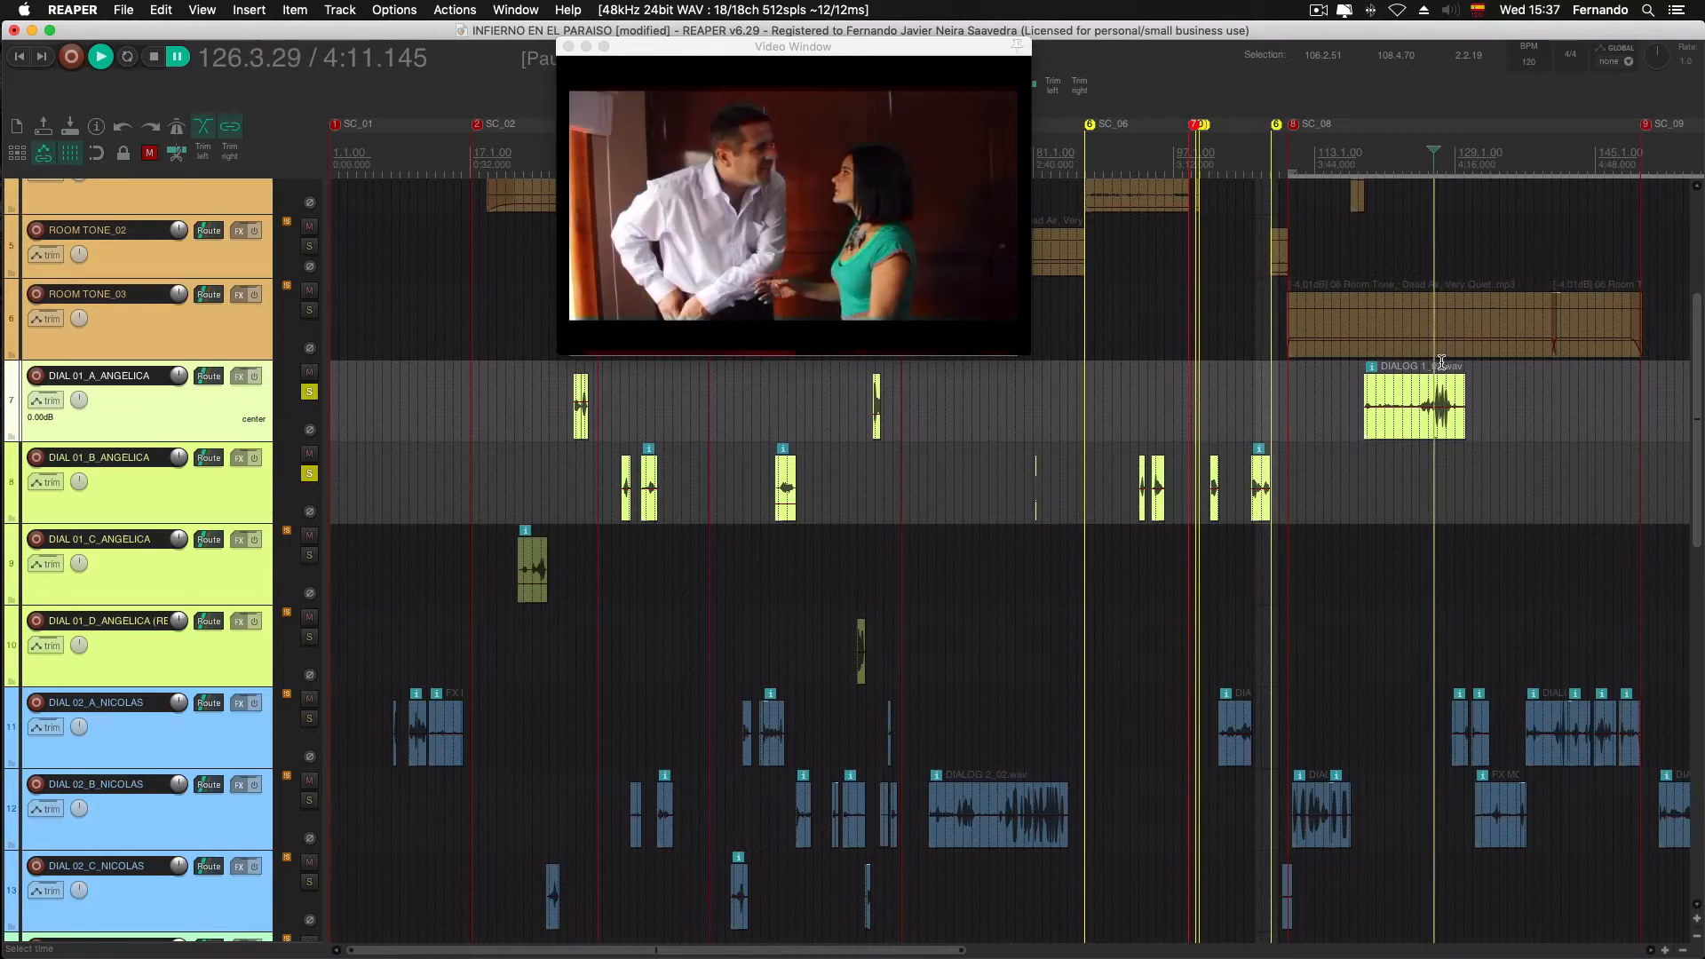
# Return to the beginning of the timeline and place the edit cursor at the start of the DIAL 01_C clip in SC_02
pyautogui.hscroll(5, 1436, 364)
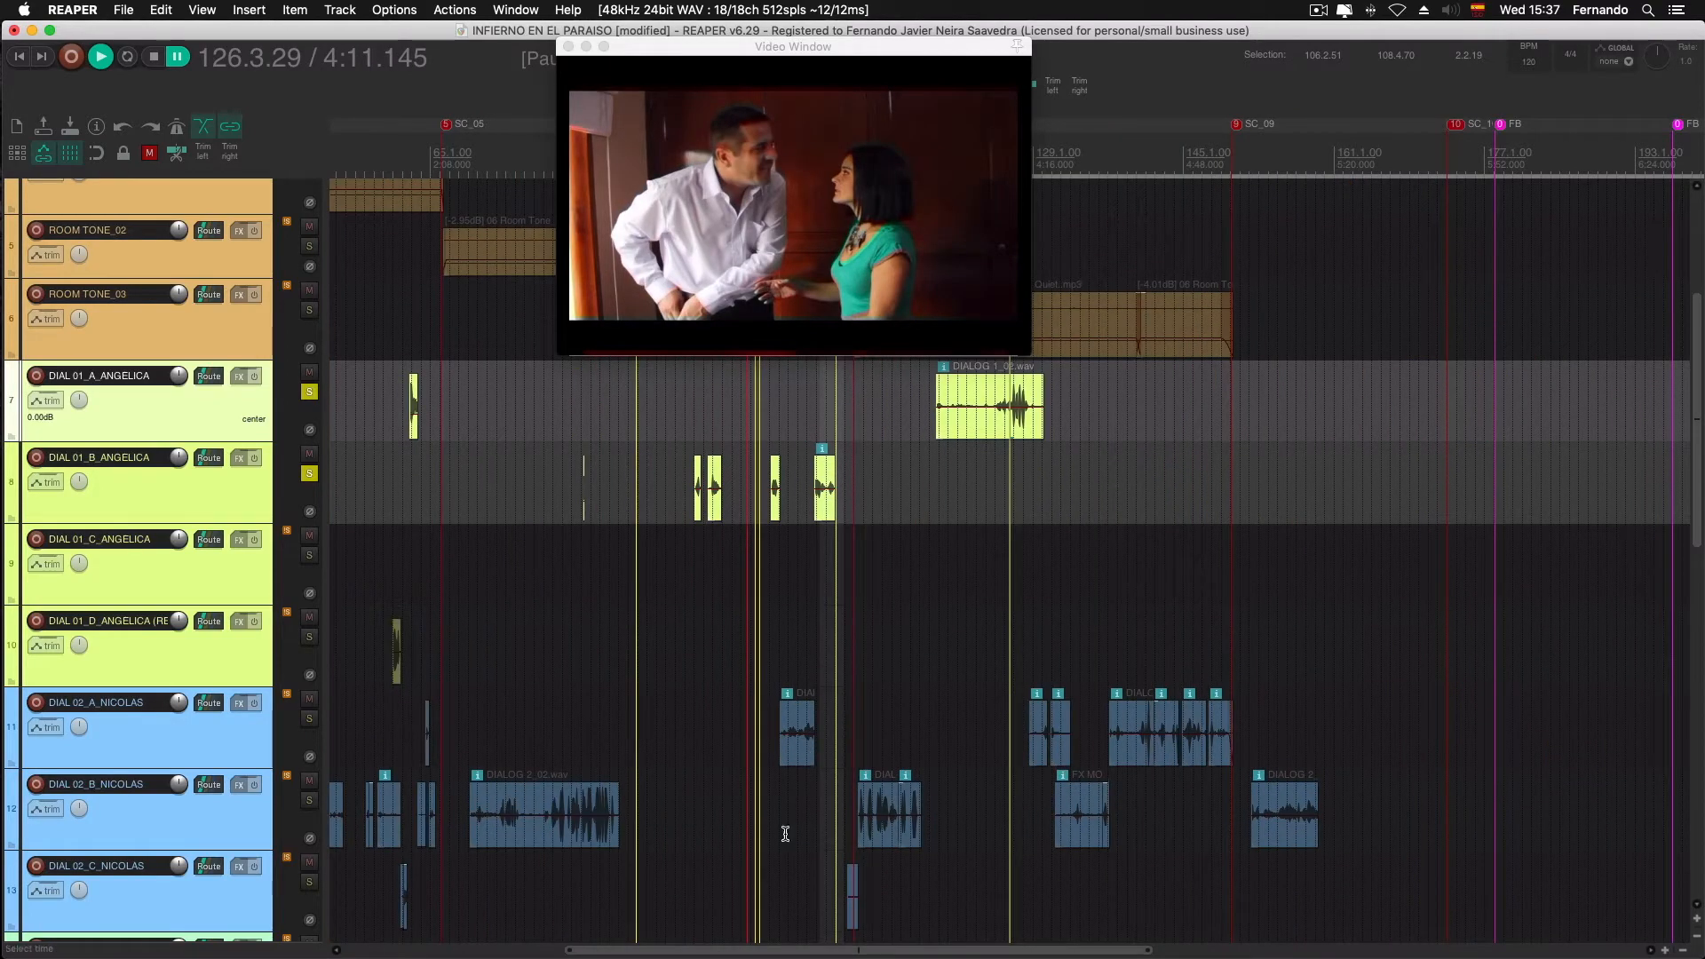
pyautogui.moveTo(687, 950); pyautogui.dragTo(469, 957)
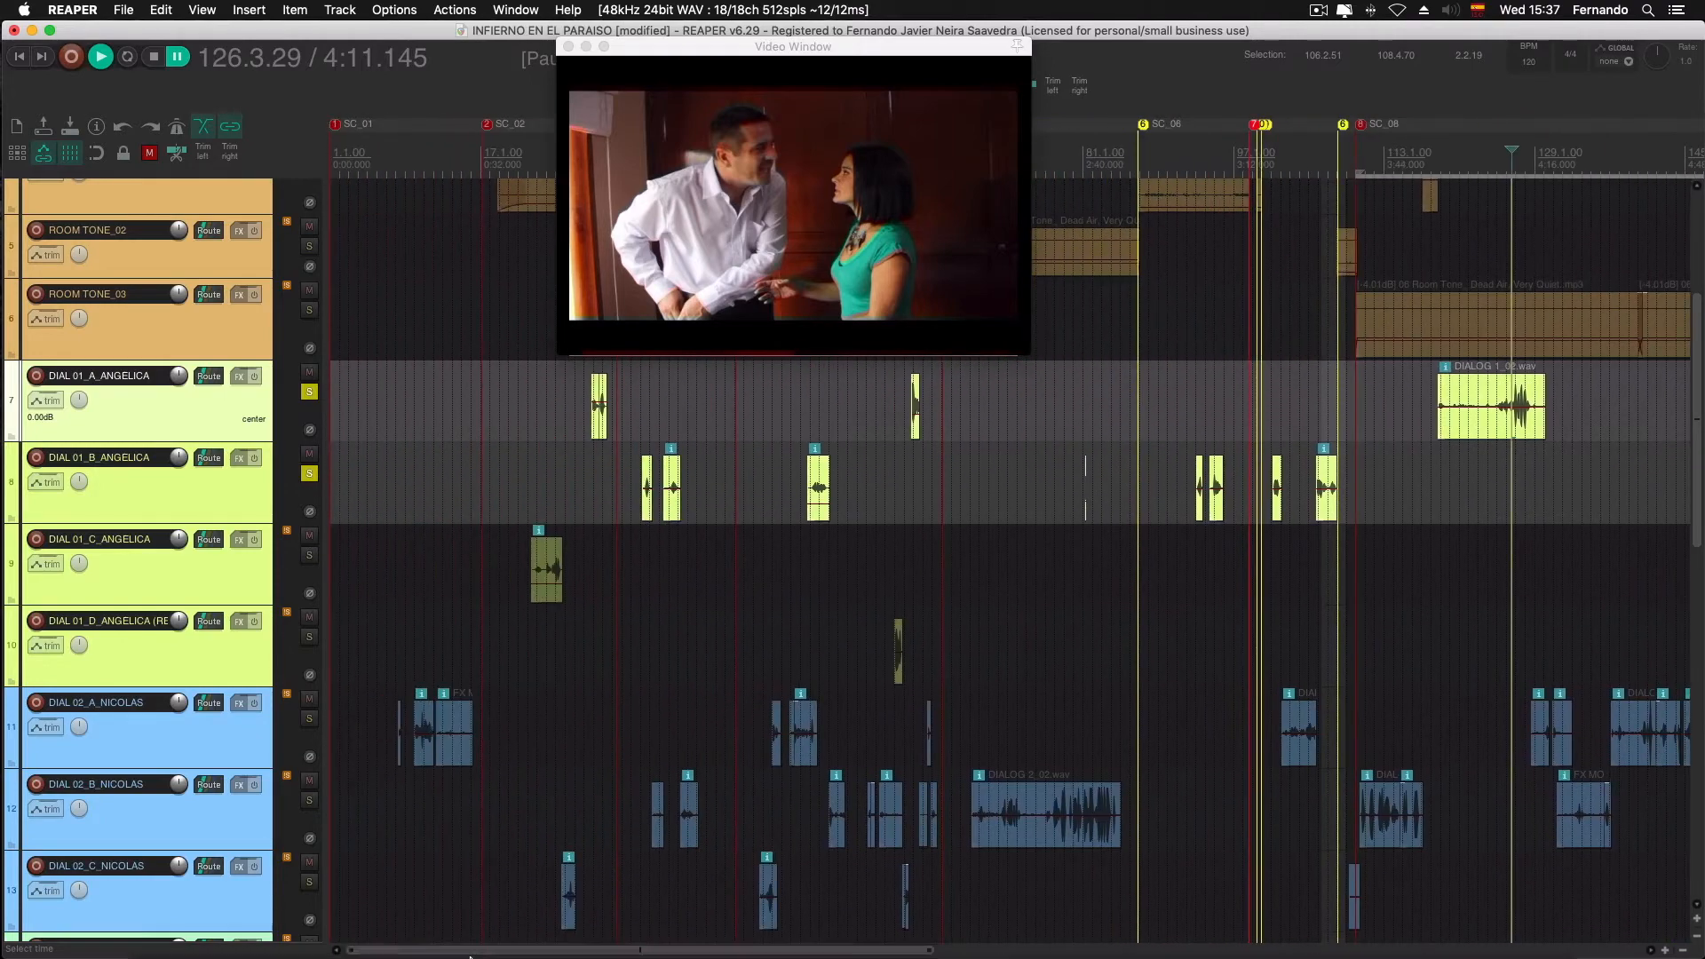
pyautogui.click(529, 477)
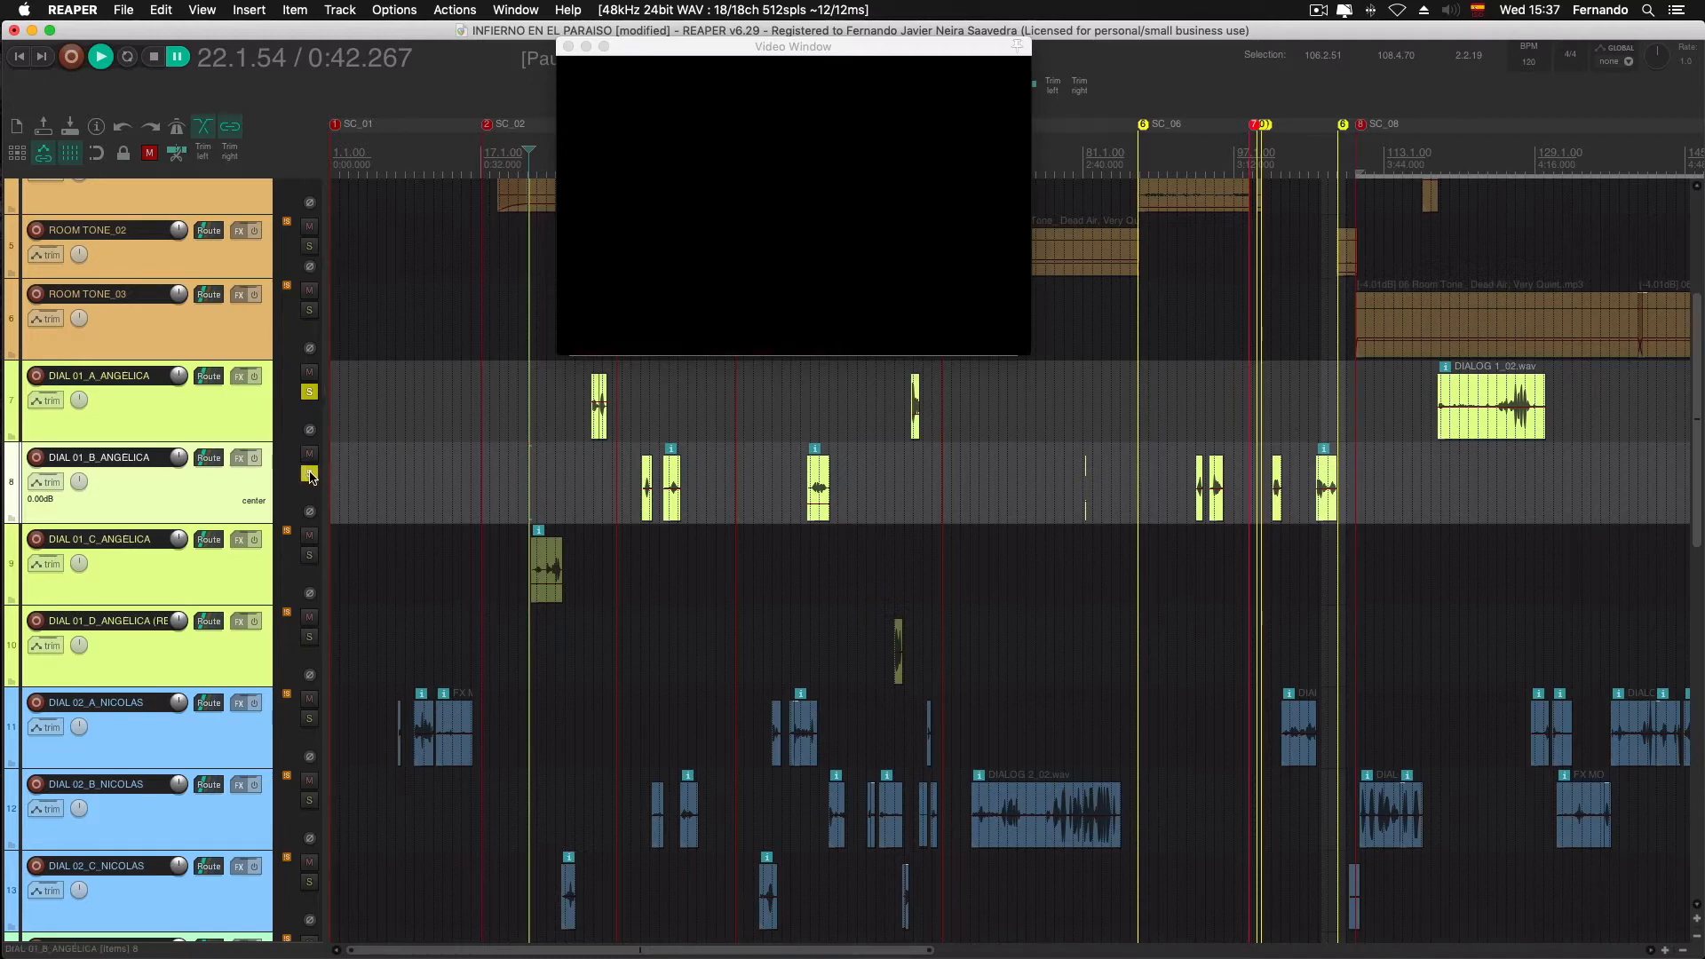
# Turn off solo on DIAL 01_A and DIAL 01_B, and solo the DIAL 02_A track instead
pyautogui.click(309, 392)
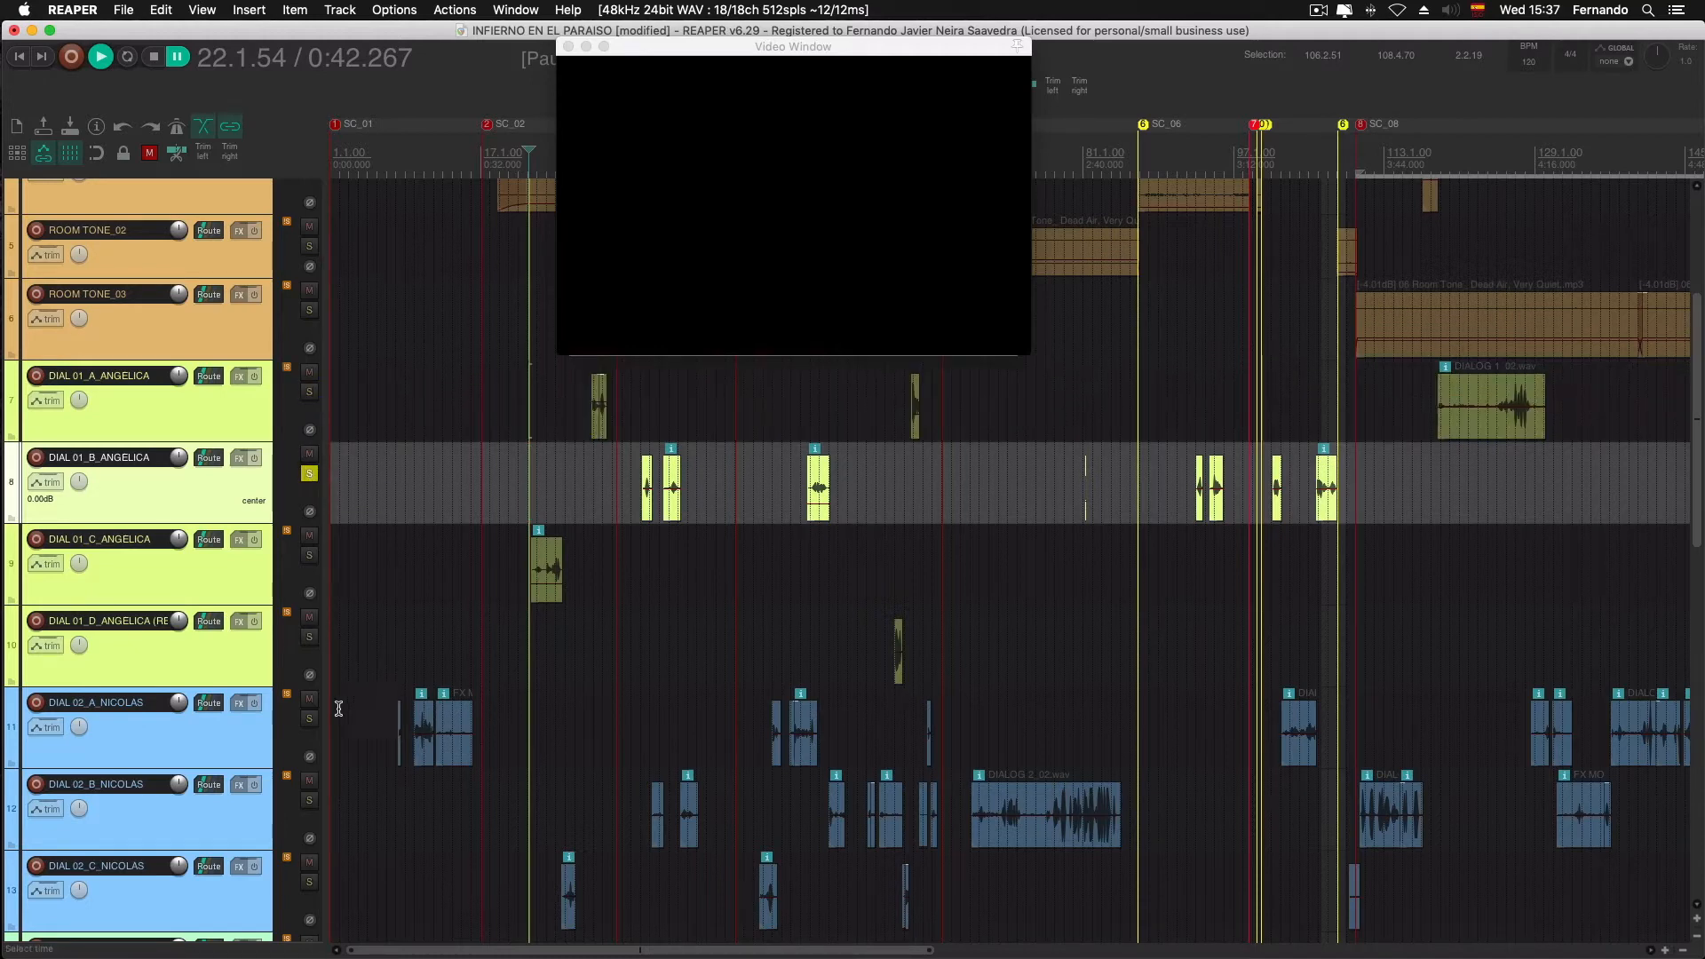
pyautogui.click(309, 473)
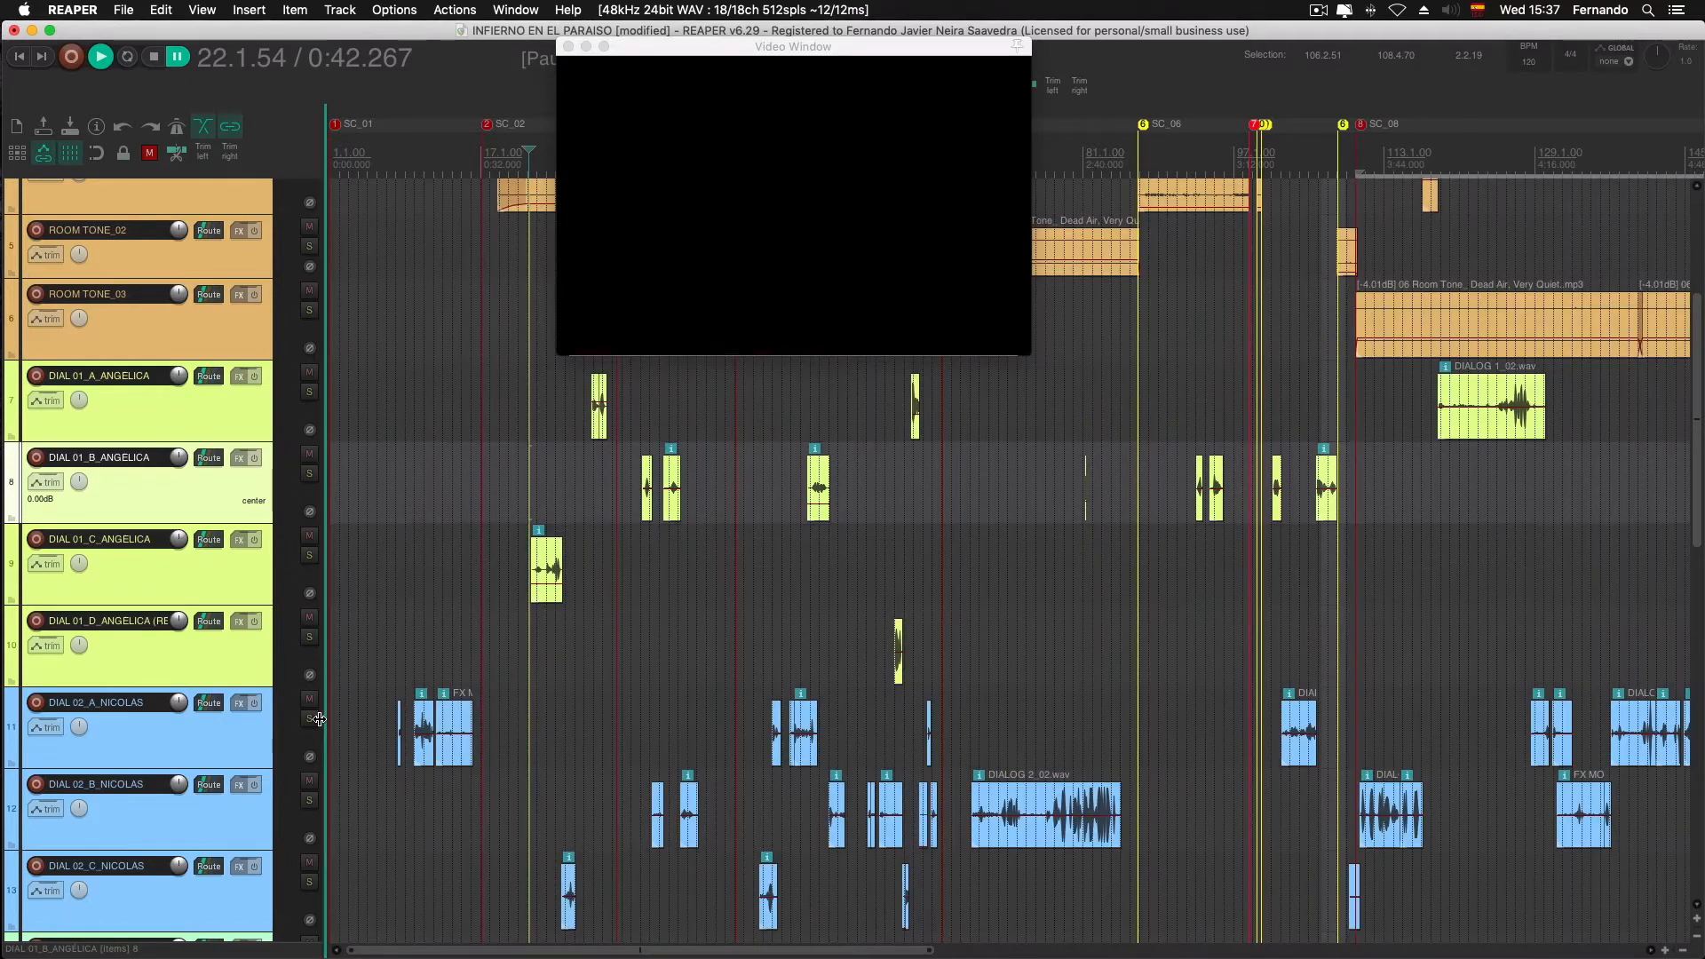
pyautogui.click(309, 718)
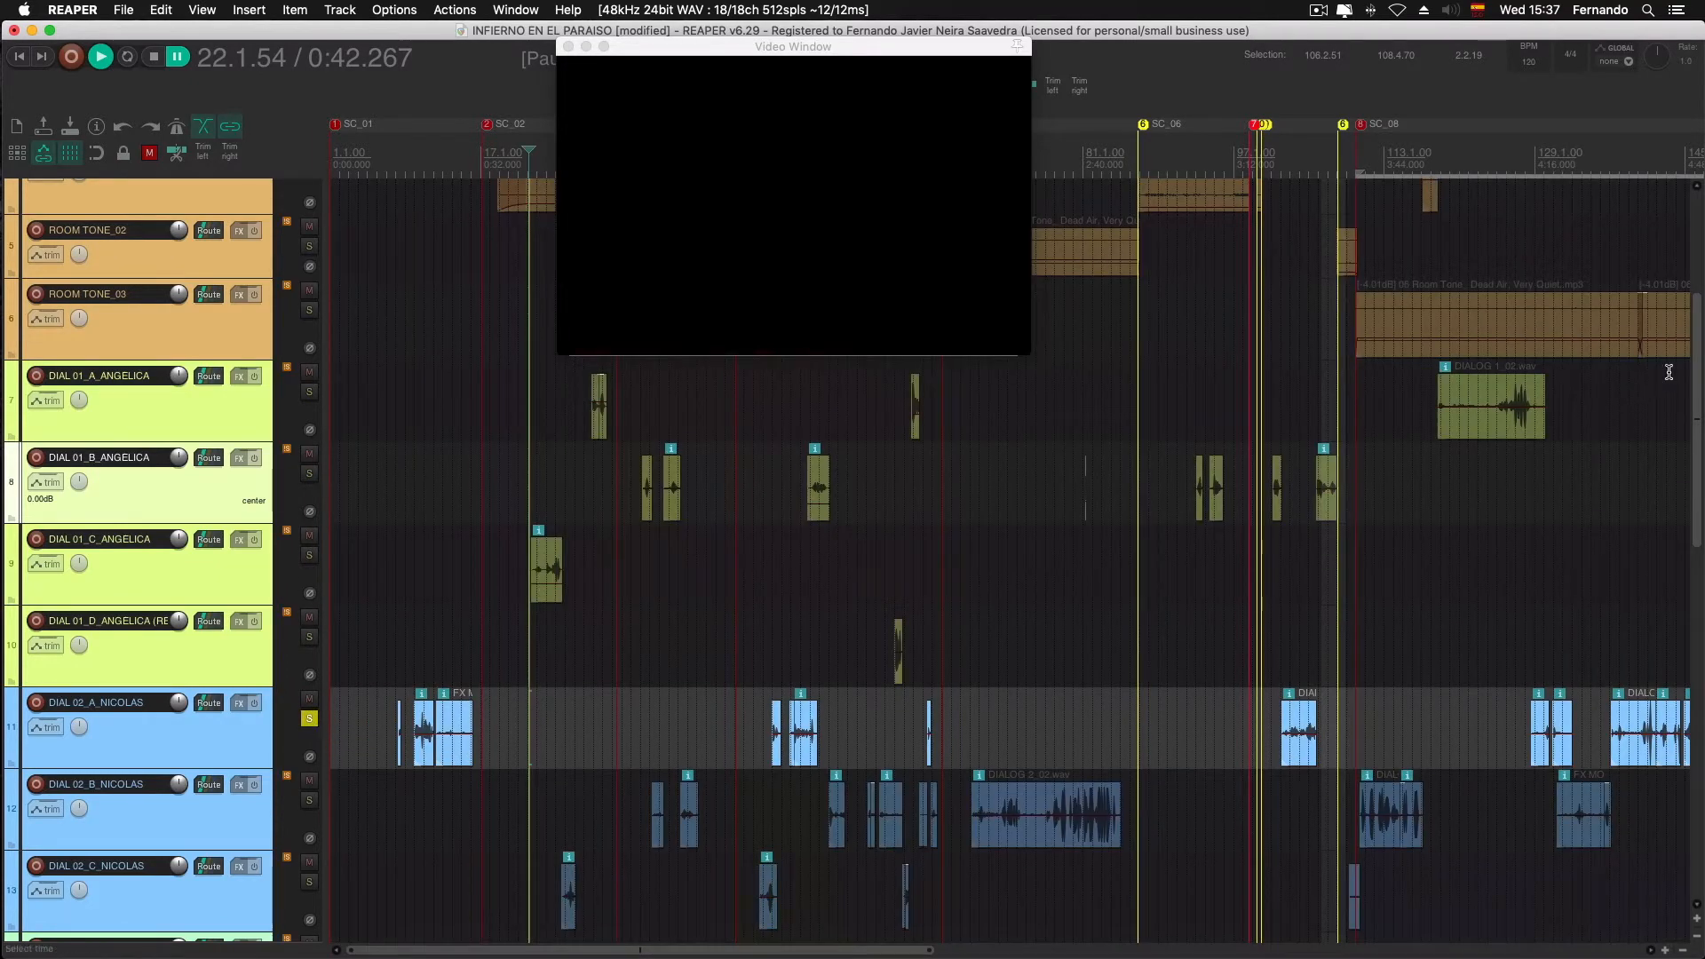
# Check the video picture at the DIAL 02_A clips in SC_01 and SC_04
pyautogui.scroll(-1, 1693, 373)
pyautogui.scroll(-5, 1693, 374)
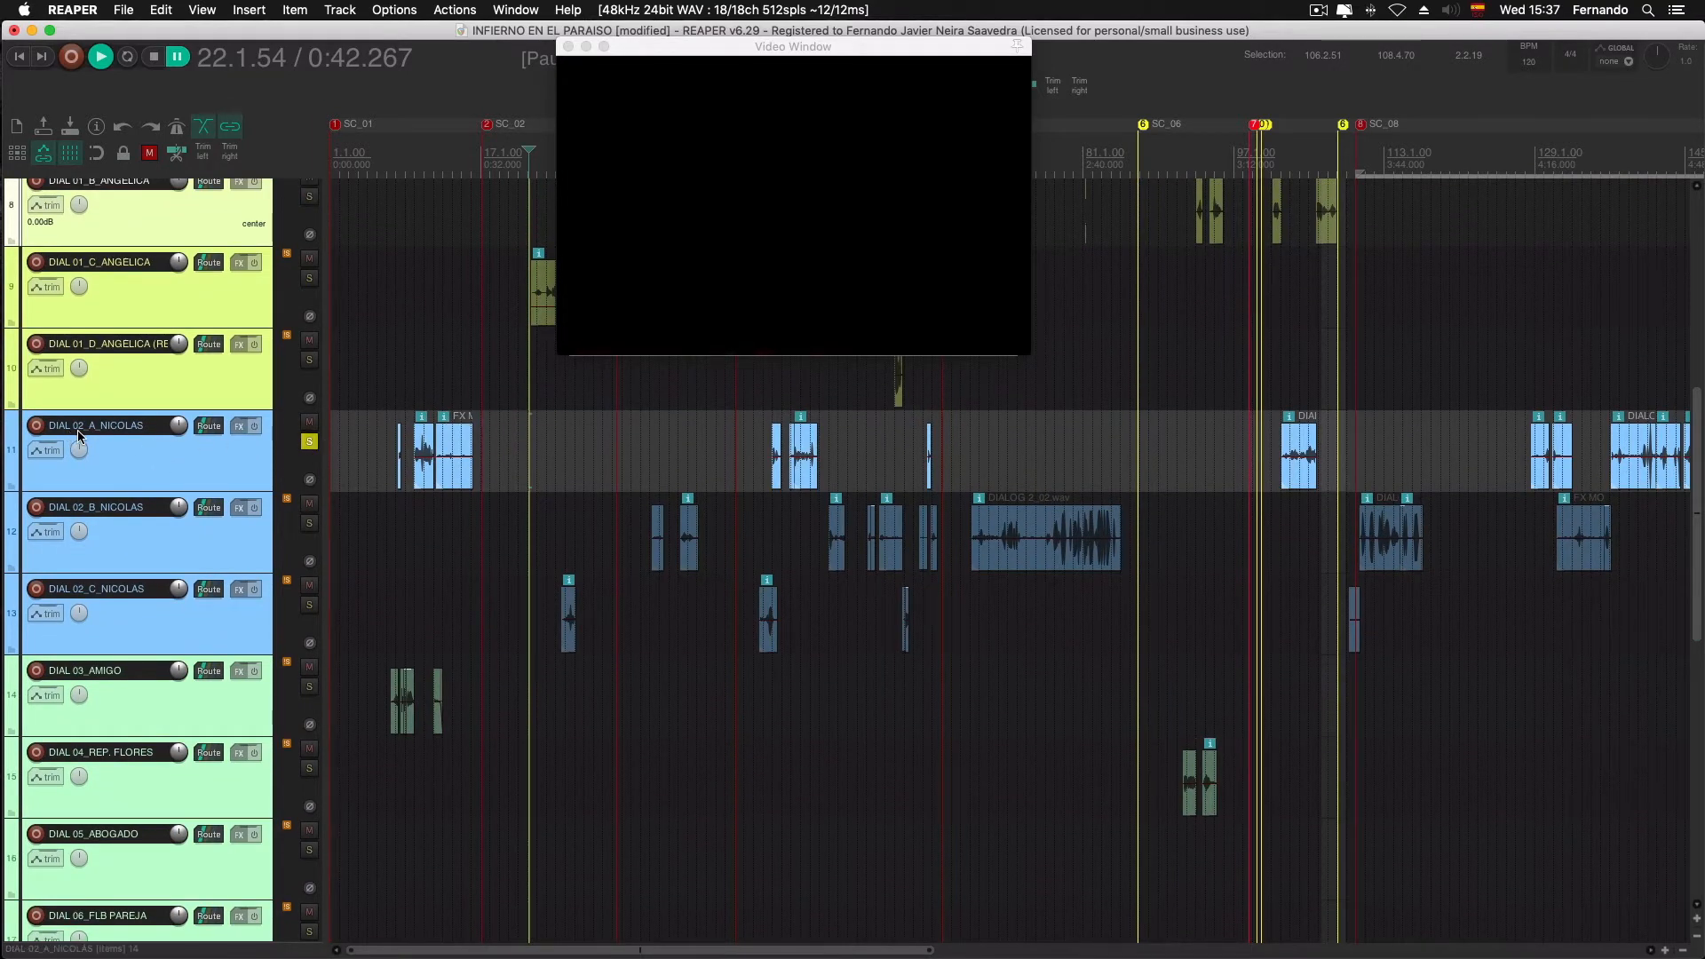
pyautogui.click(421, 375)
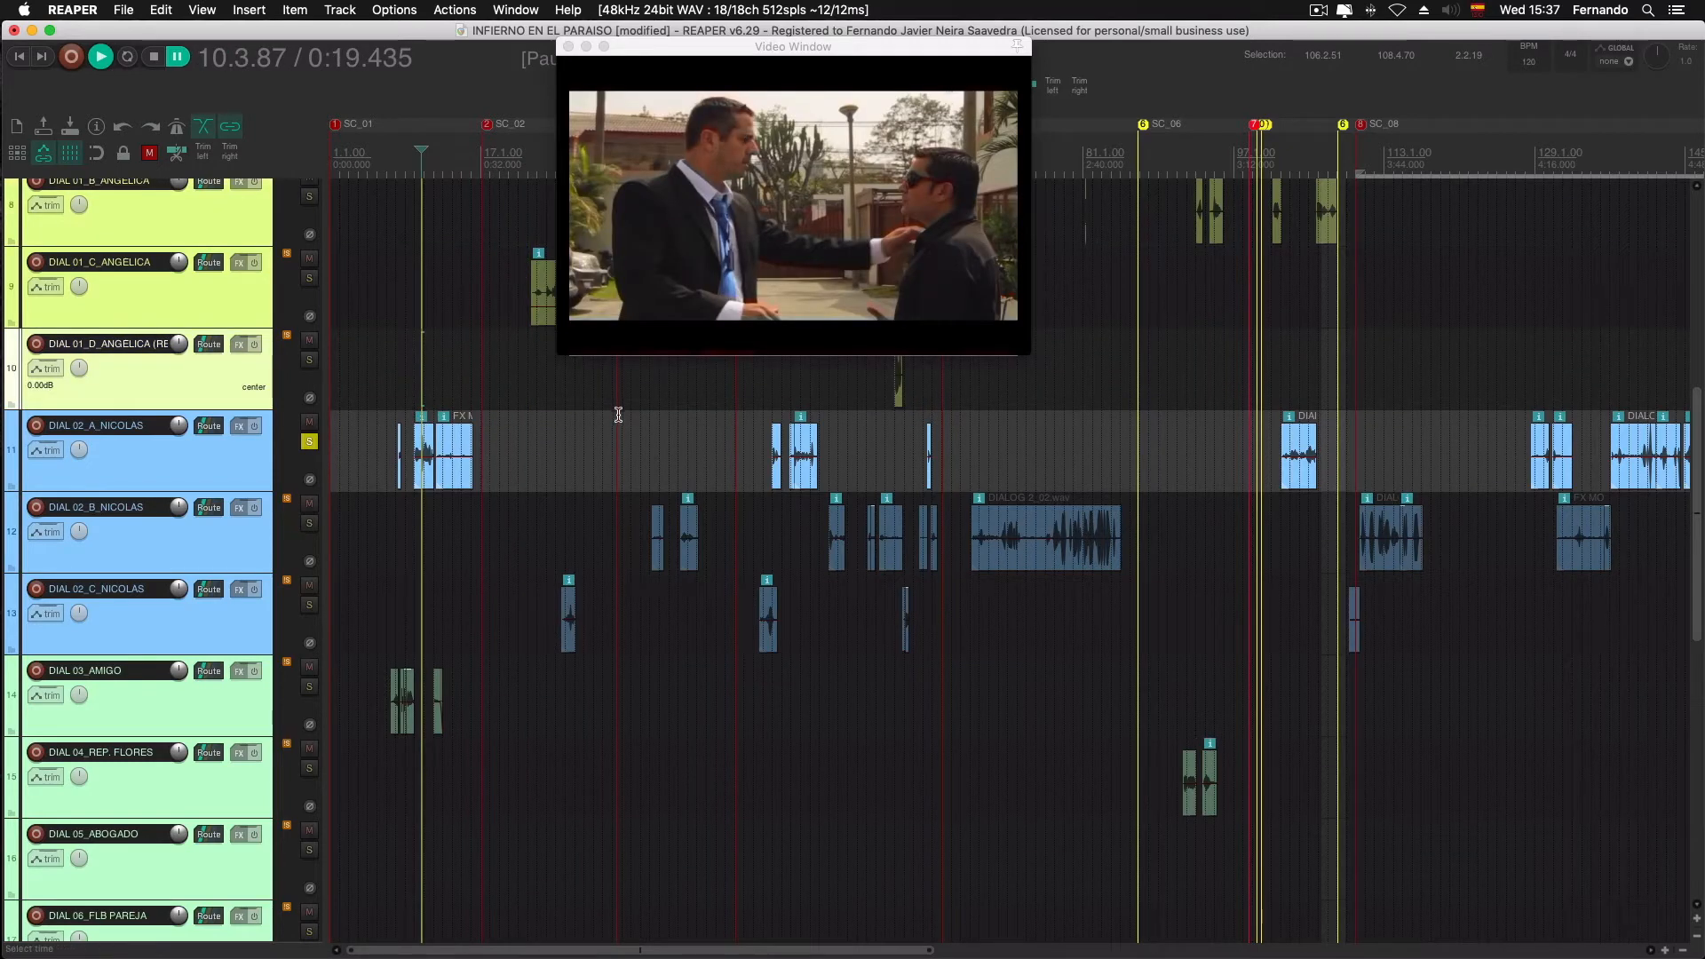
pyautogui.click(807, 387)
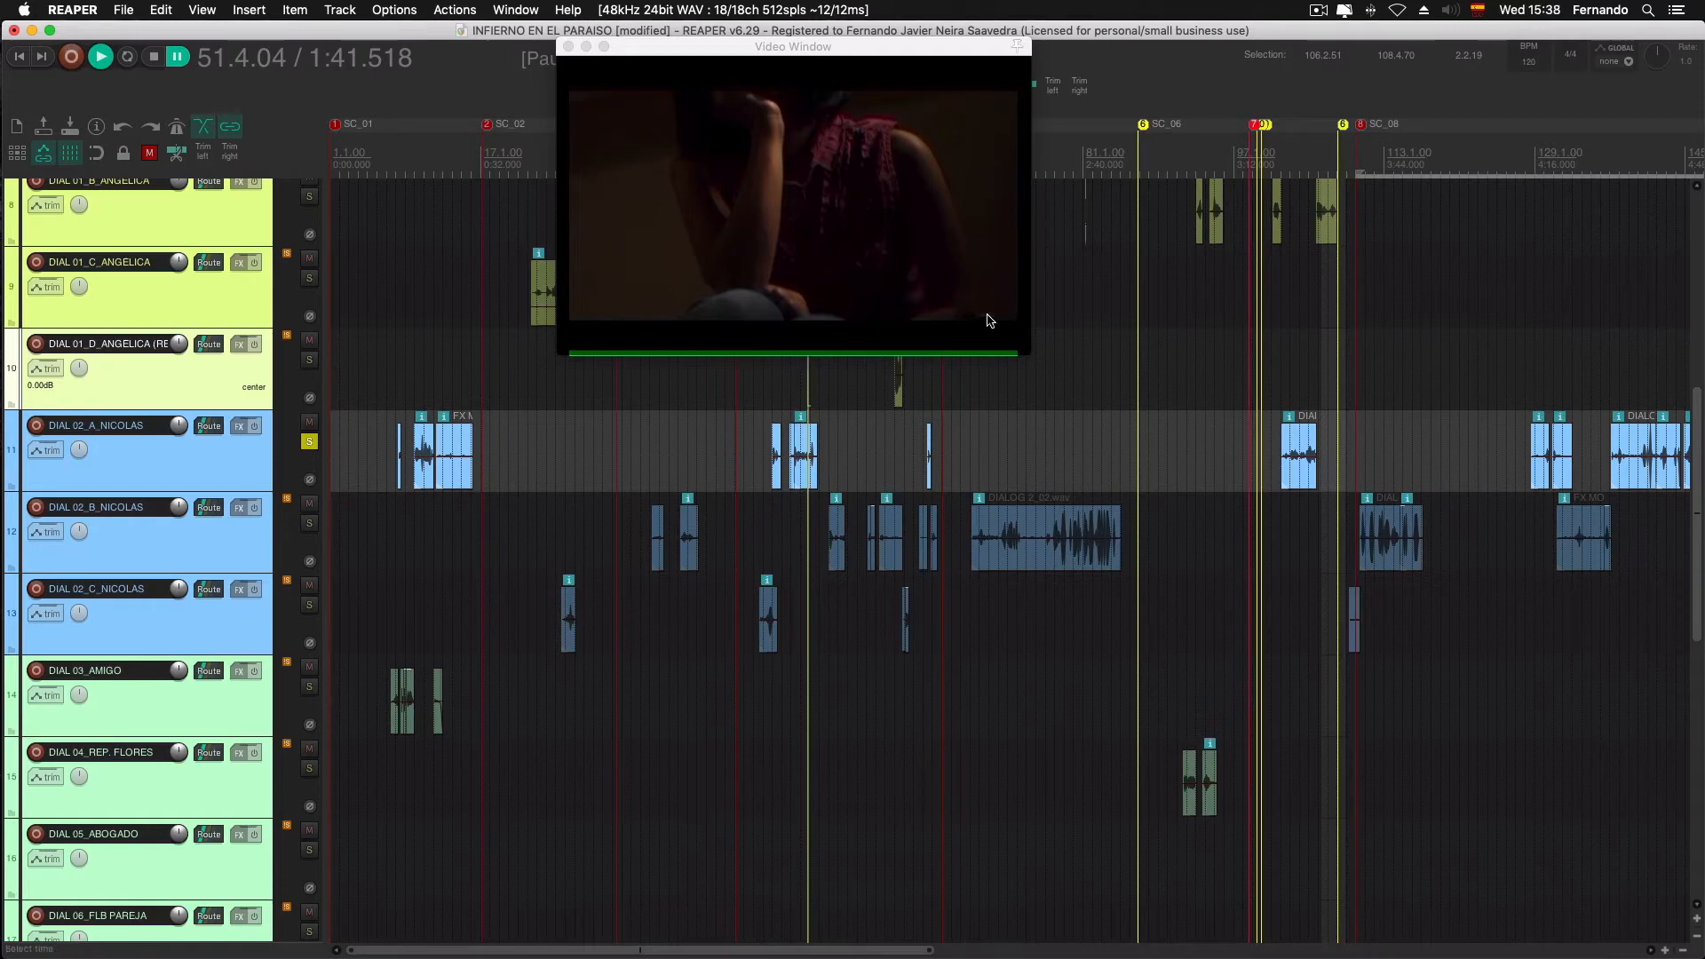
# Reposition the floating video window and move the edit cursor to the end of the longer SC_04 clip on DIAL 02_A
pyautogui.moveTo(896, 48); pyautogui.dragTo(1197, 47)
pyautogui.moveTo(805, 150); pyautogui.dragTo(818, 150)
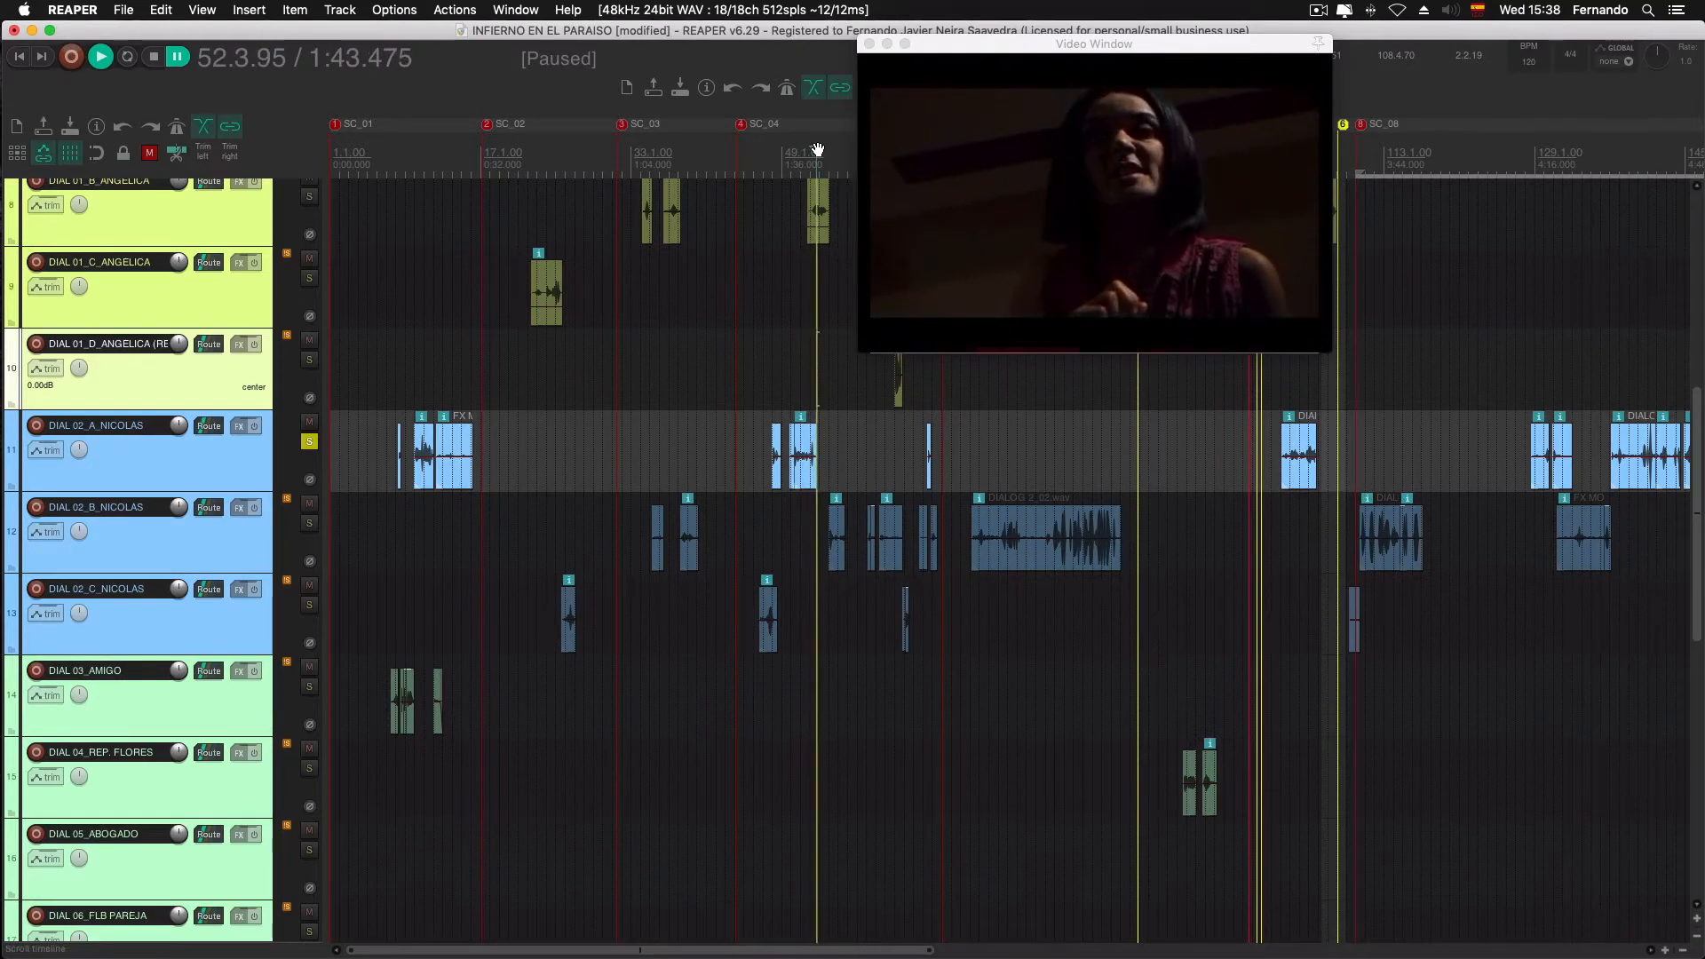
pyautogui.moveTo(970, 46); pyautogui.dragTo(725, 34)
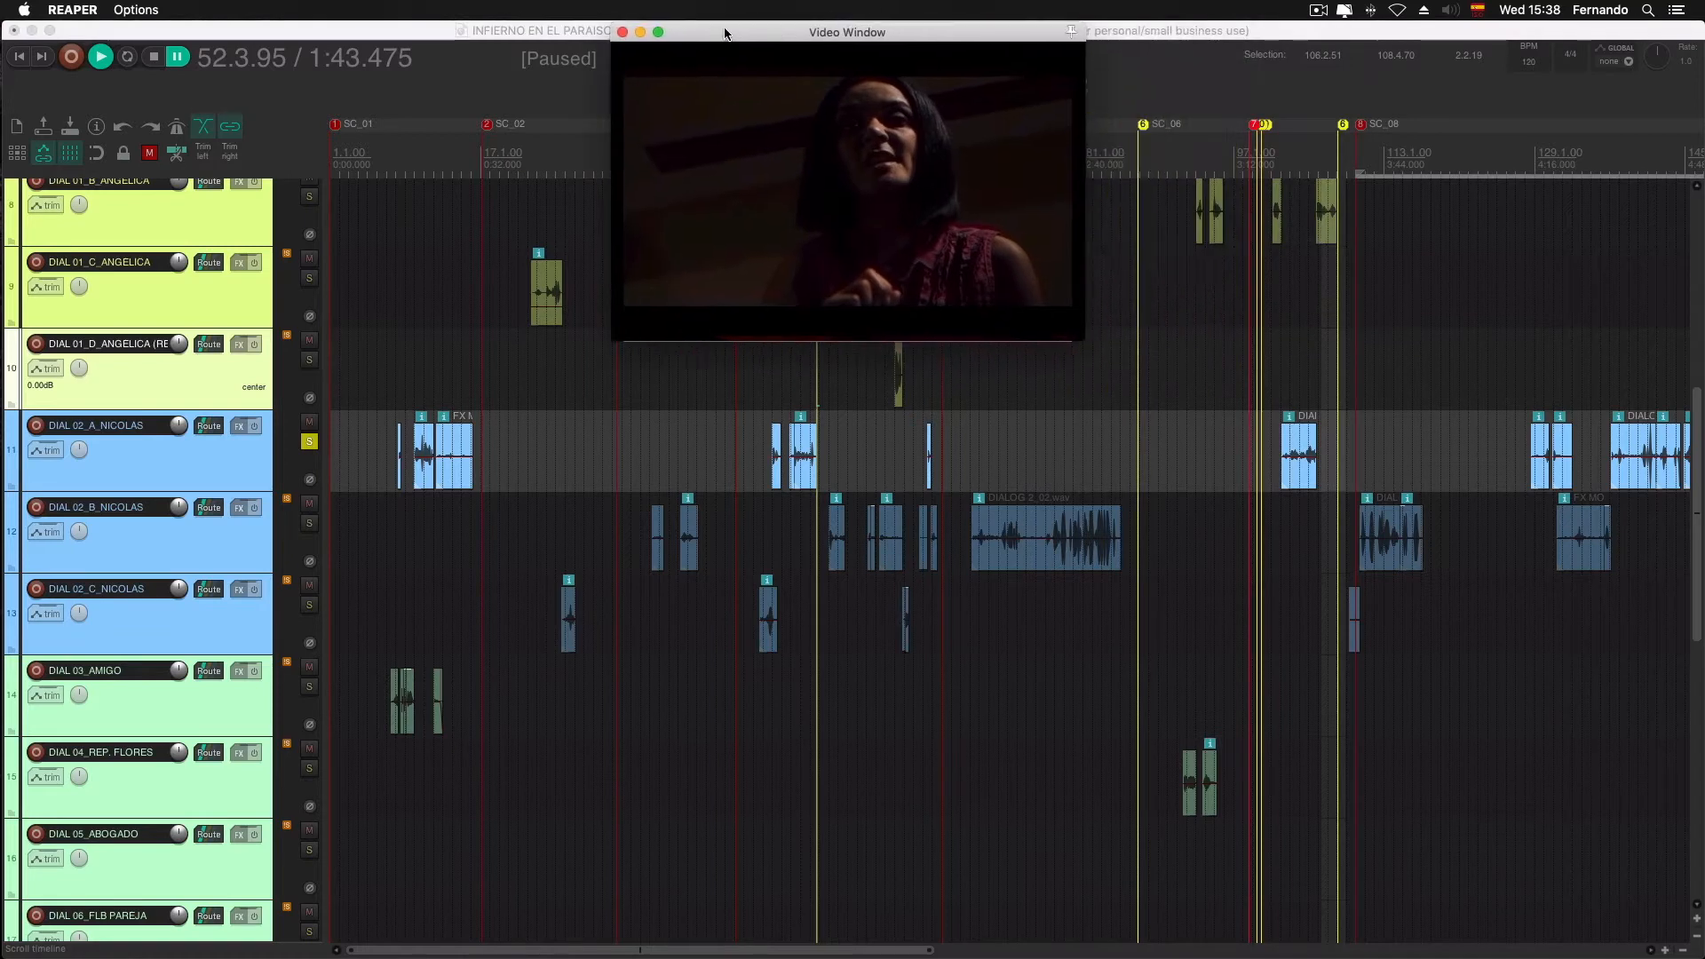
# Check the video picture at the short DIAL 02_A clip before SC_05 and at the clip preceding SC_08
pyautogui.click(929, 406)
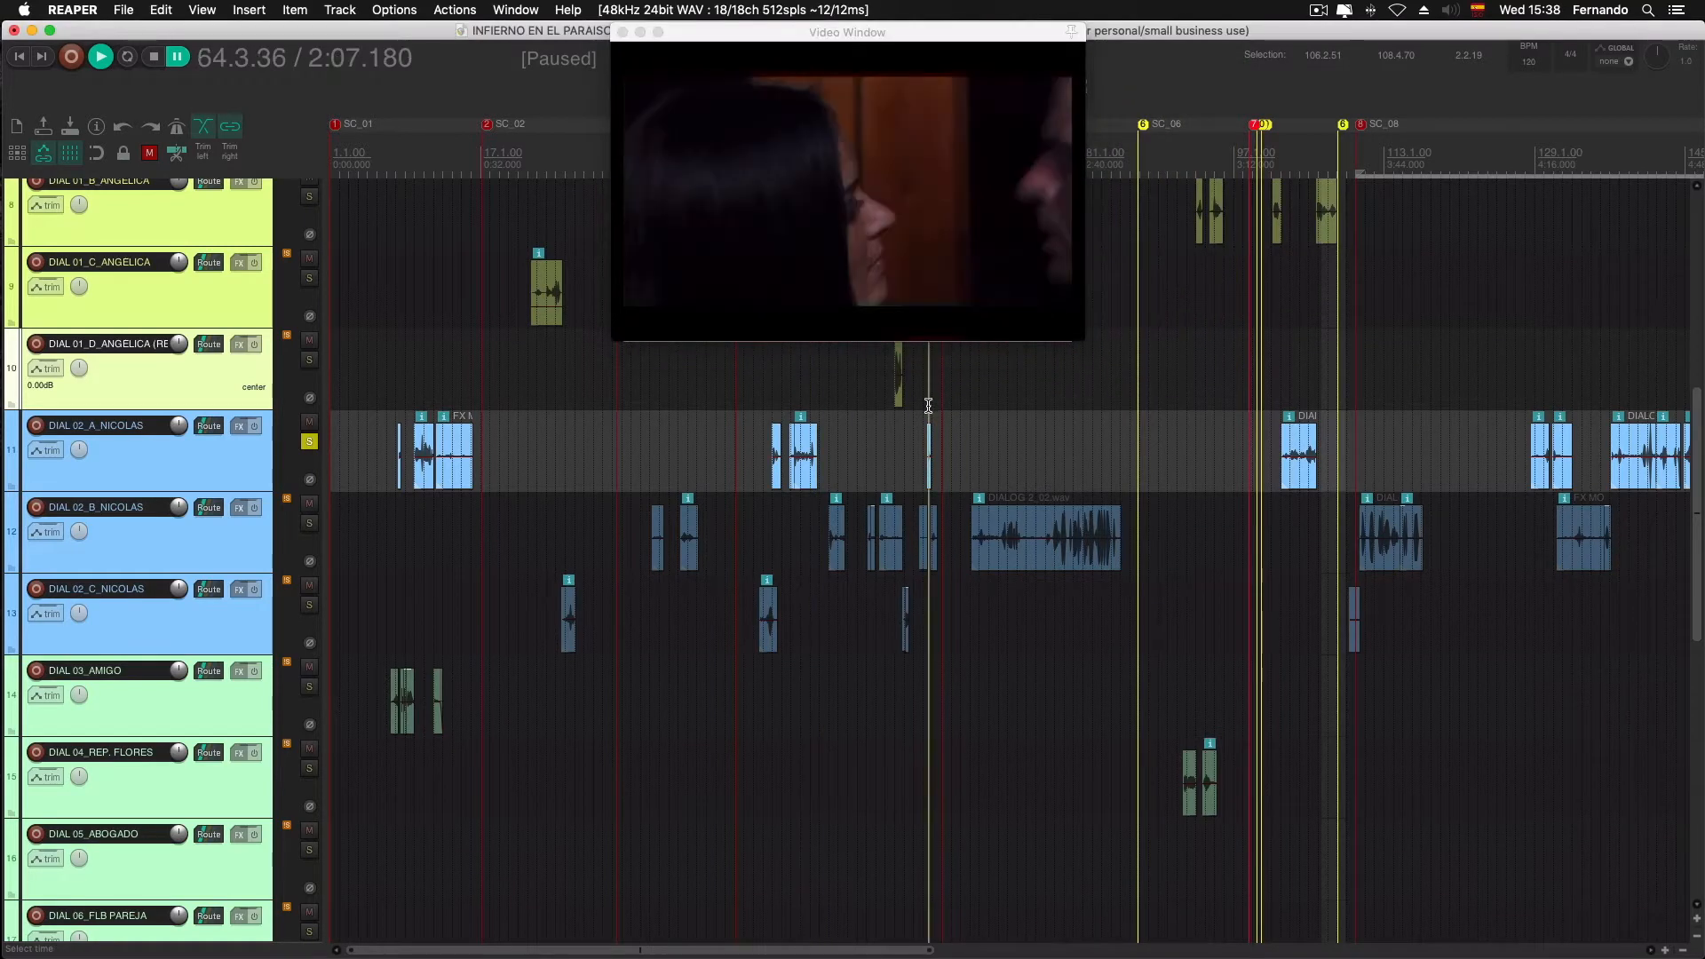
pyautogui.click(893, 440)
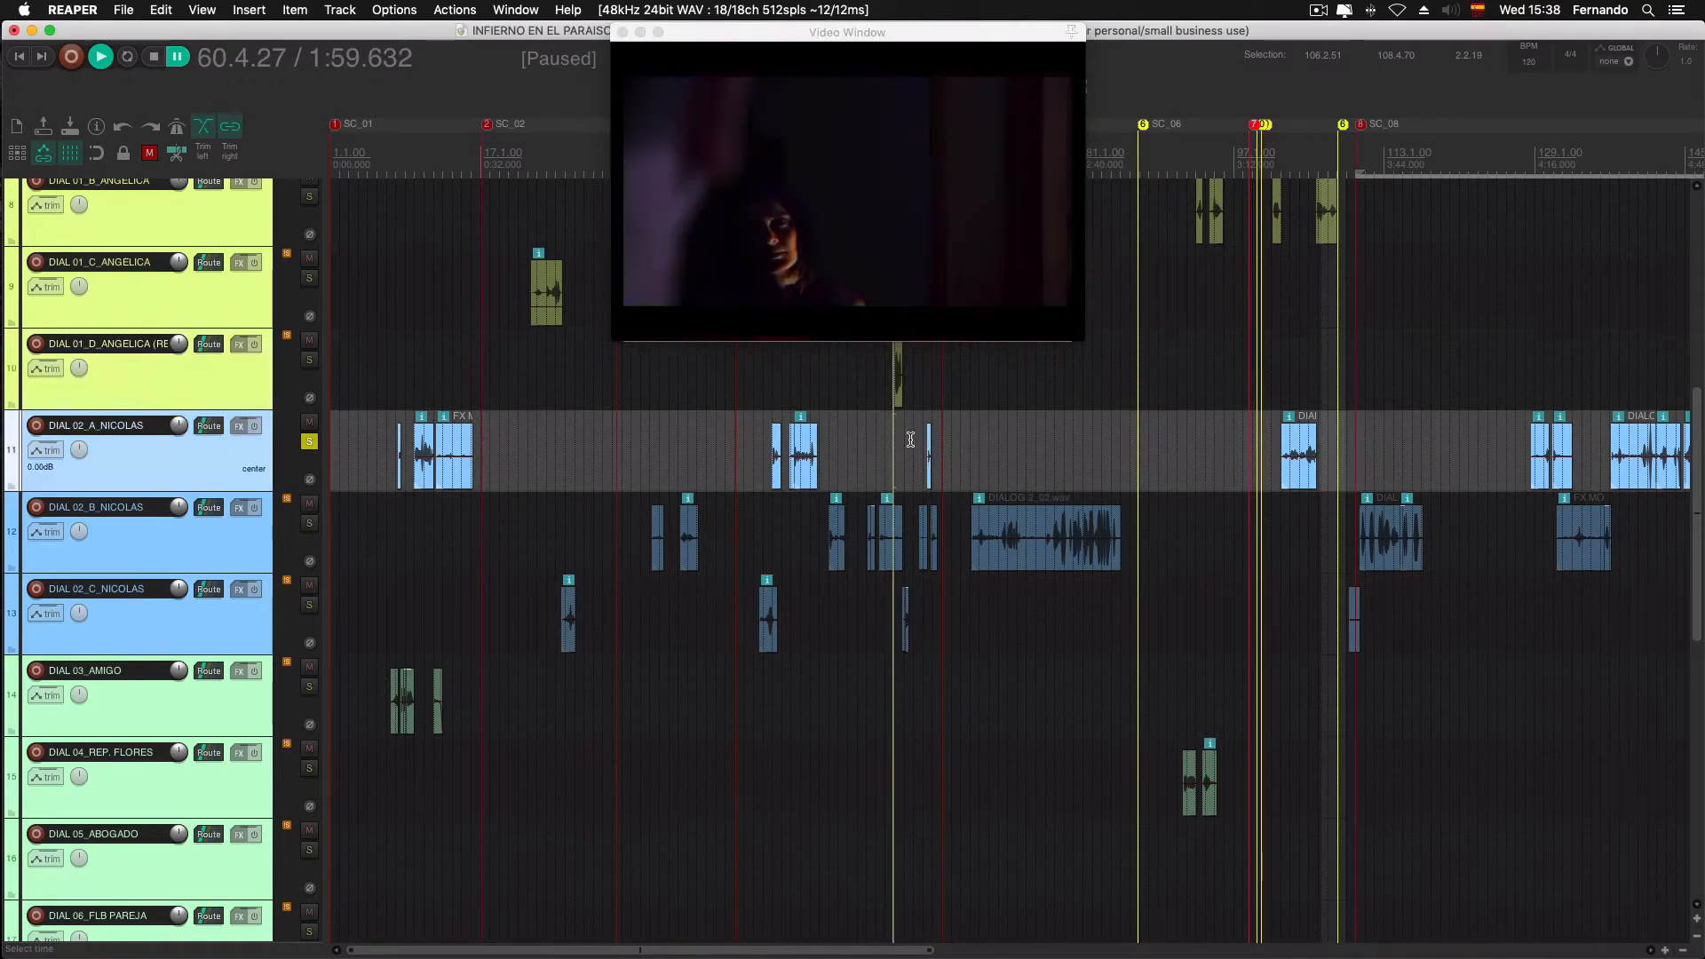
pyautogui.click(928, 407)
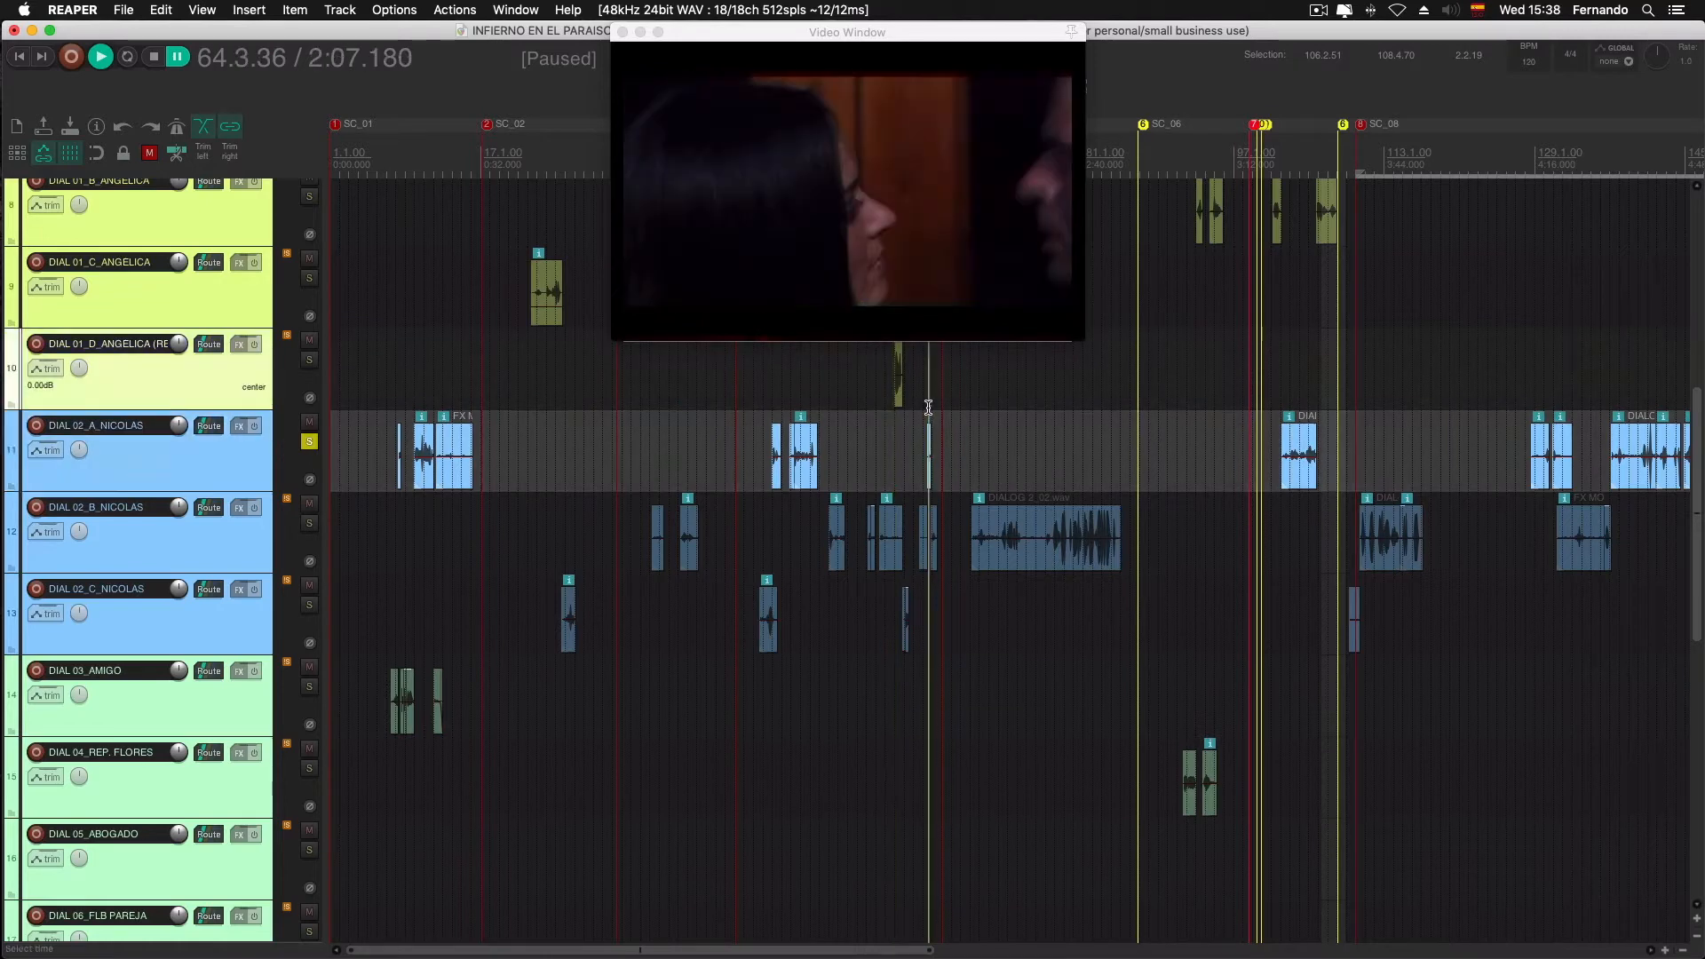
pyautogui.click(1291, 394)
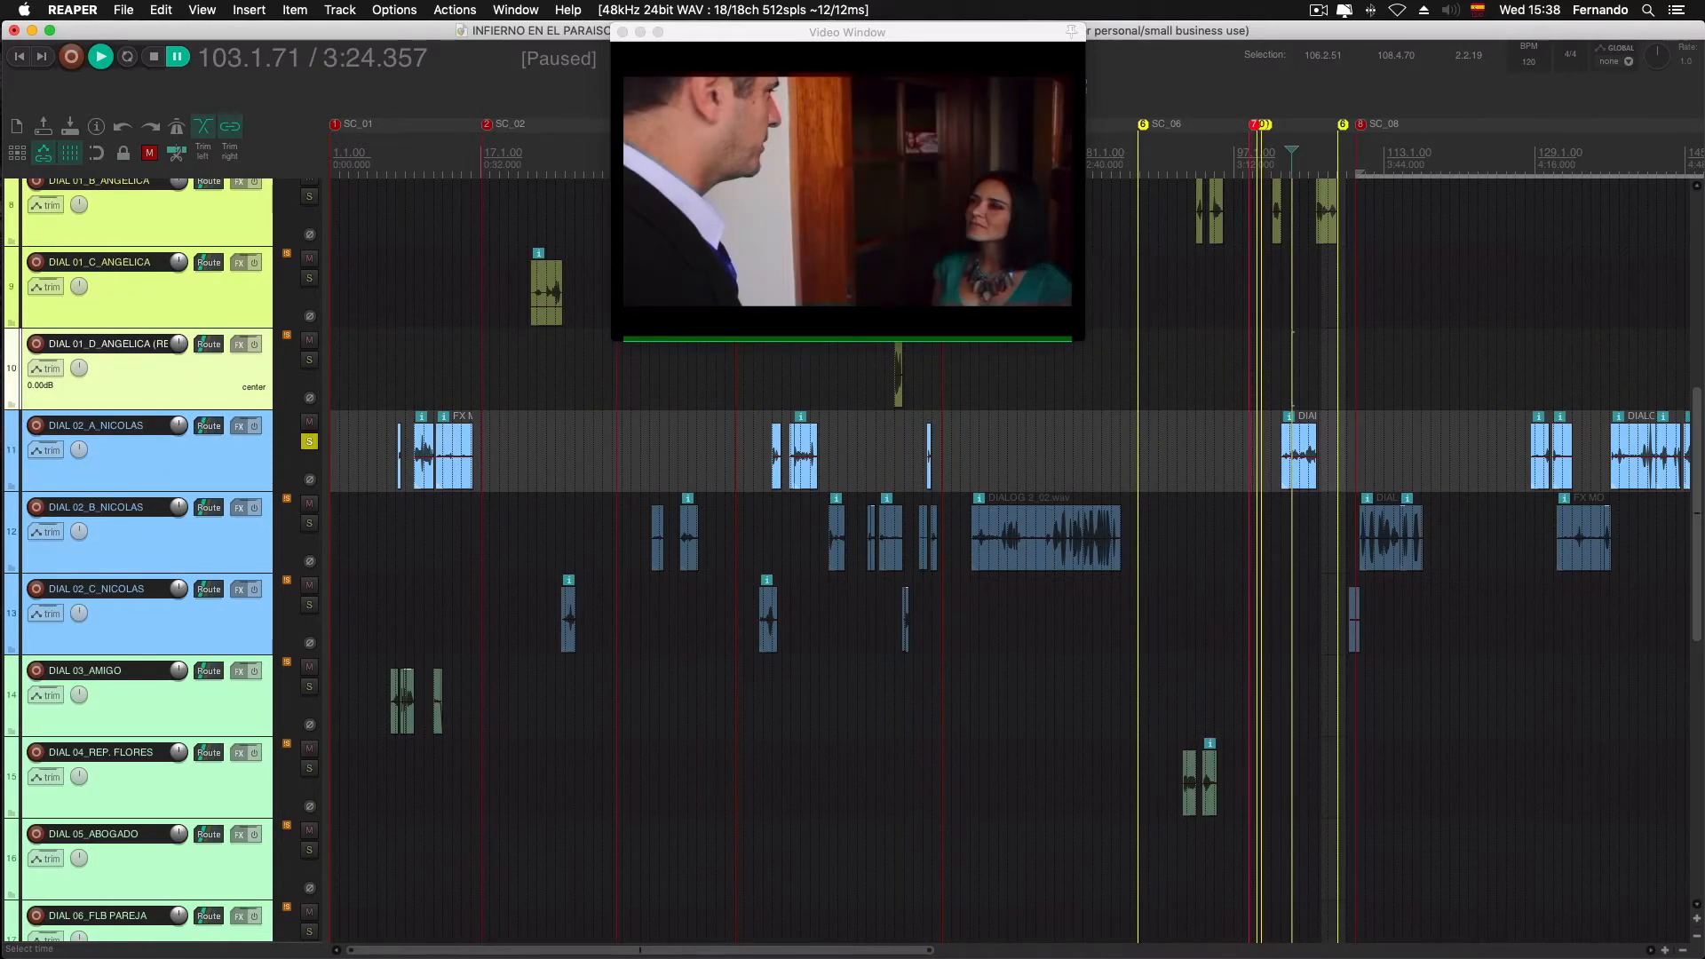
pyautogui.scroll(3, 1321, 449)
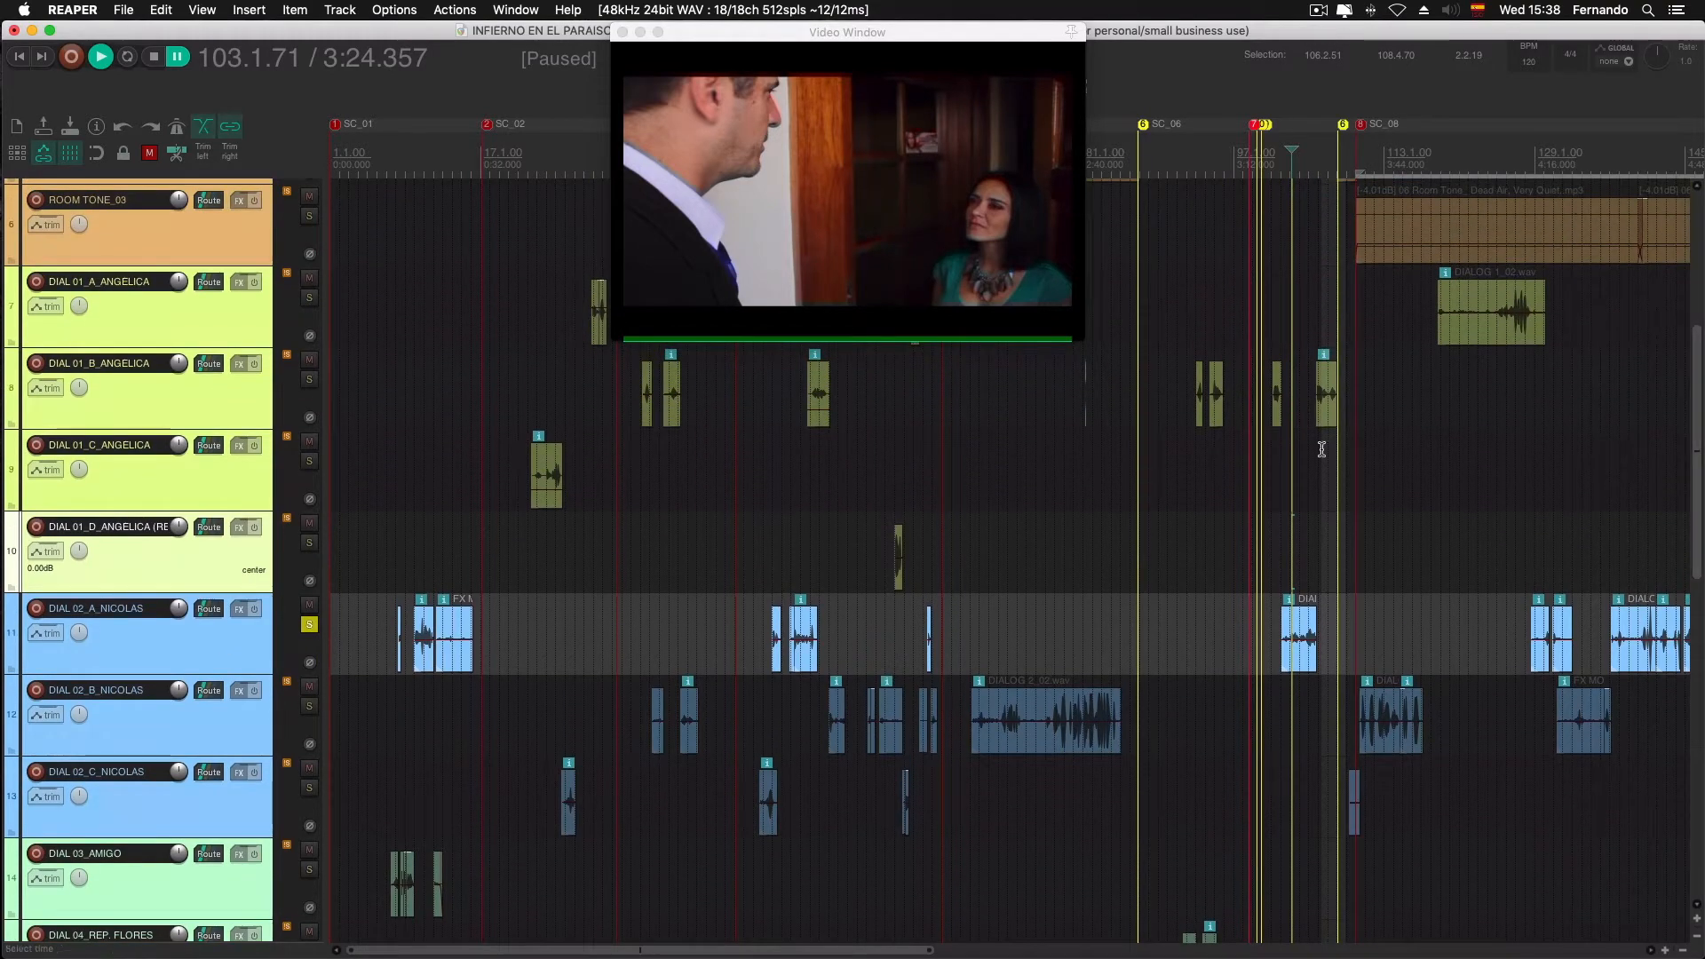
# Move the floating video window off the timeline's centre and check the picture at the DIAL 01_B clip just before the DIAL 02_A clip preceding SC_08
pyautogui.scroll(-3, 1292, 471)
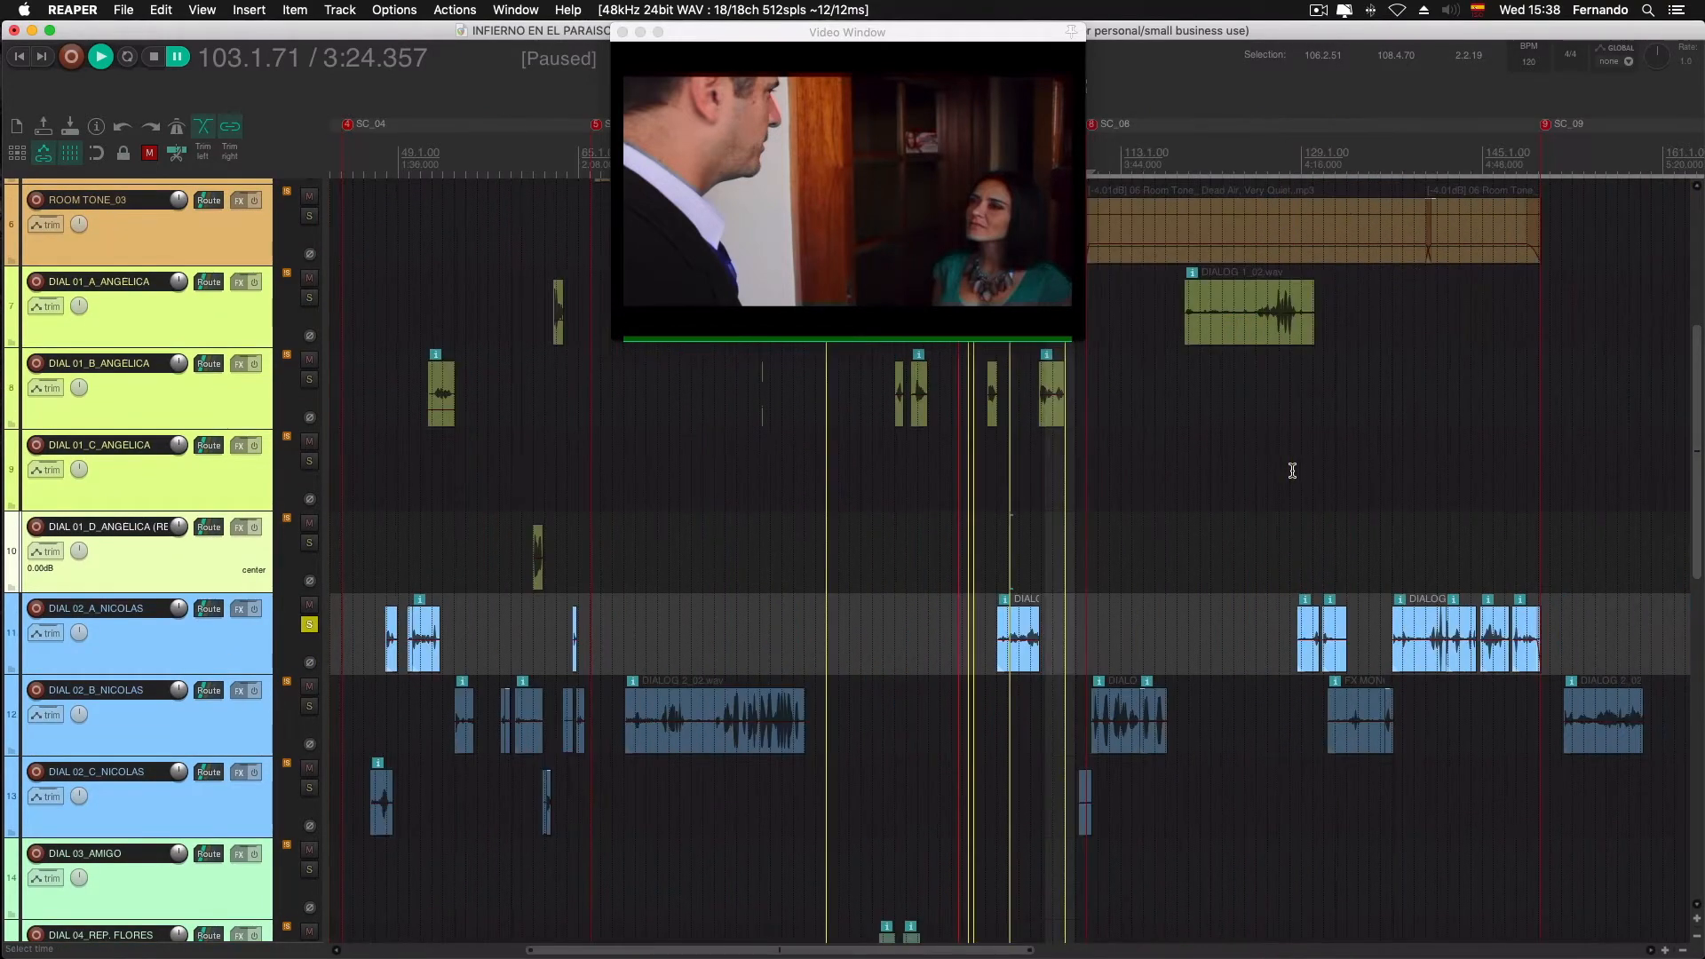
pyautogui.scroll(6, 1291, 470)
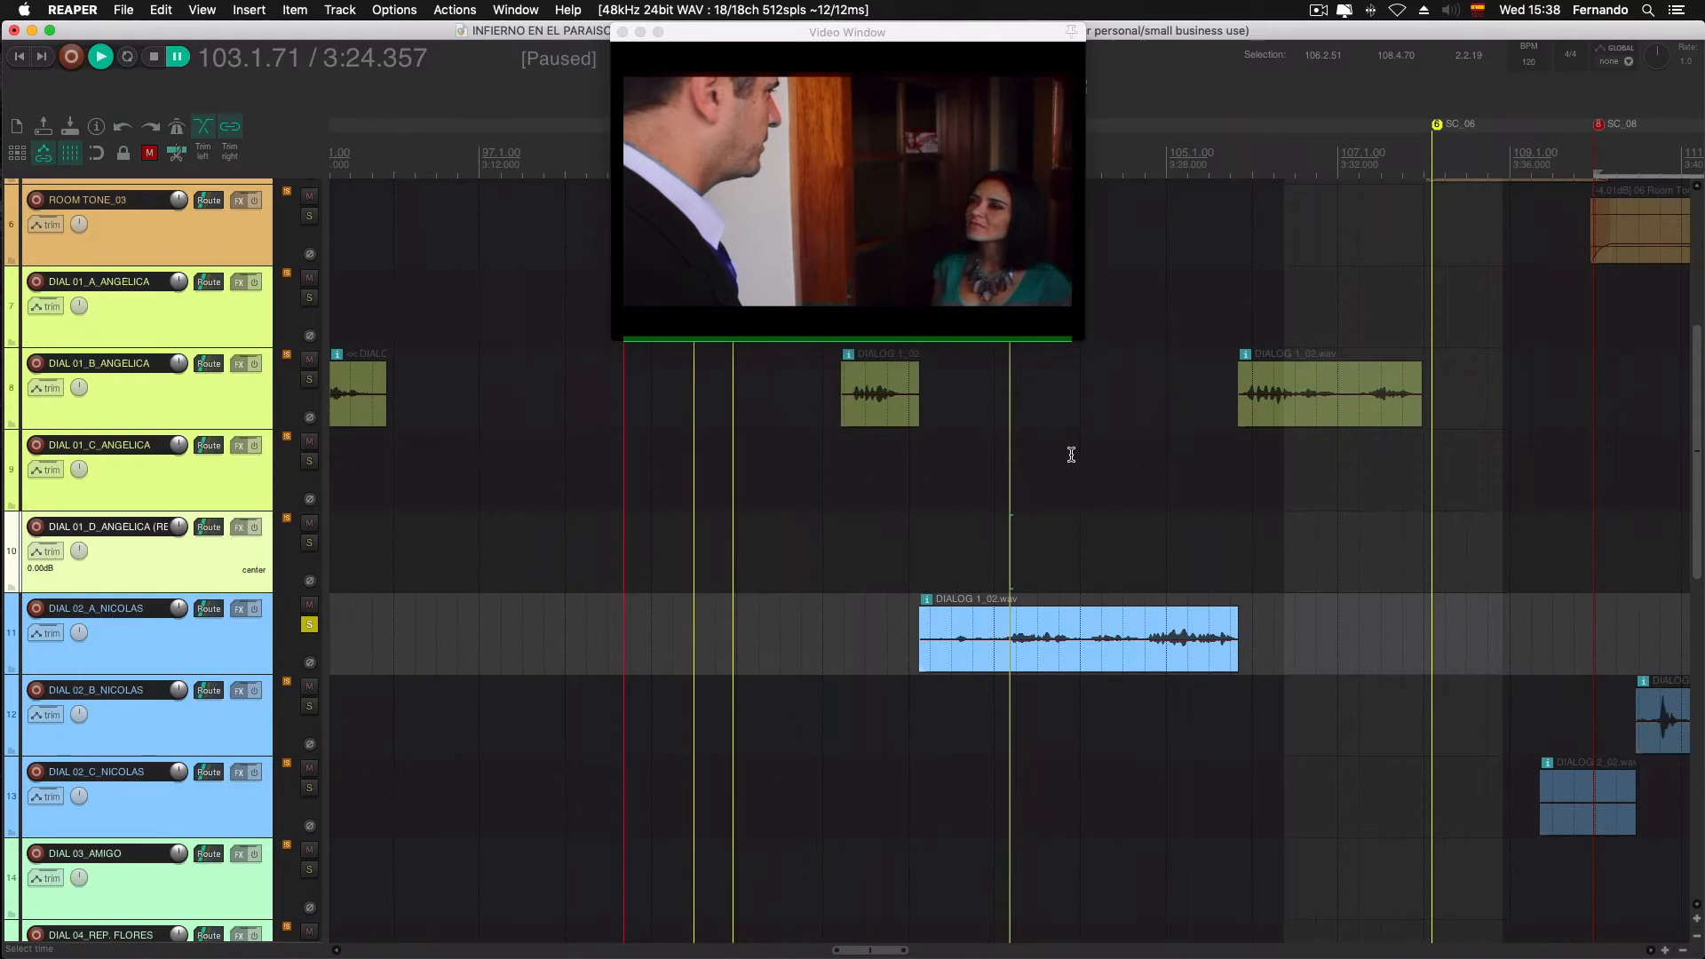
pyautogui.moveTo(1023, 39); pyautogui.dragTo(628, 96)
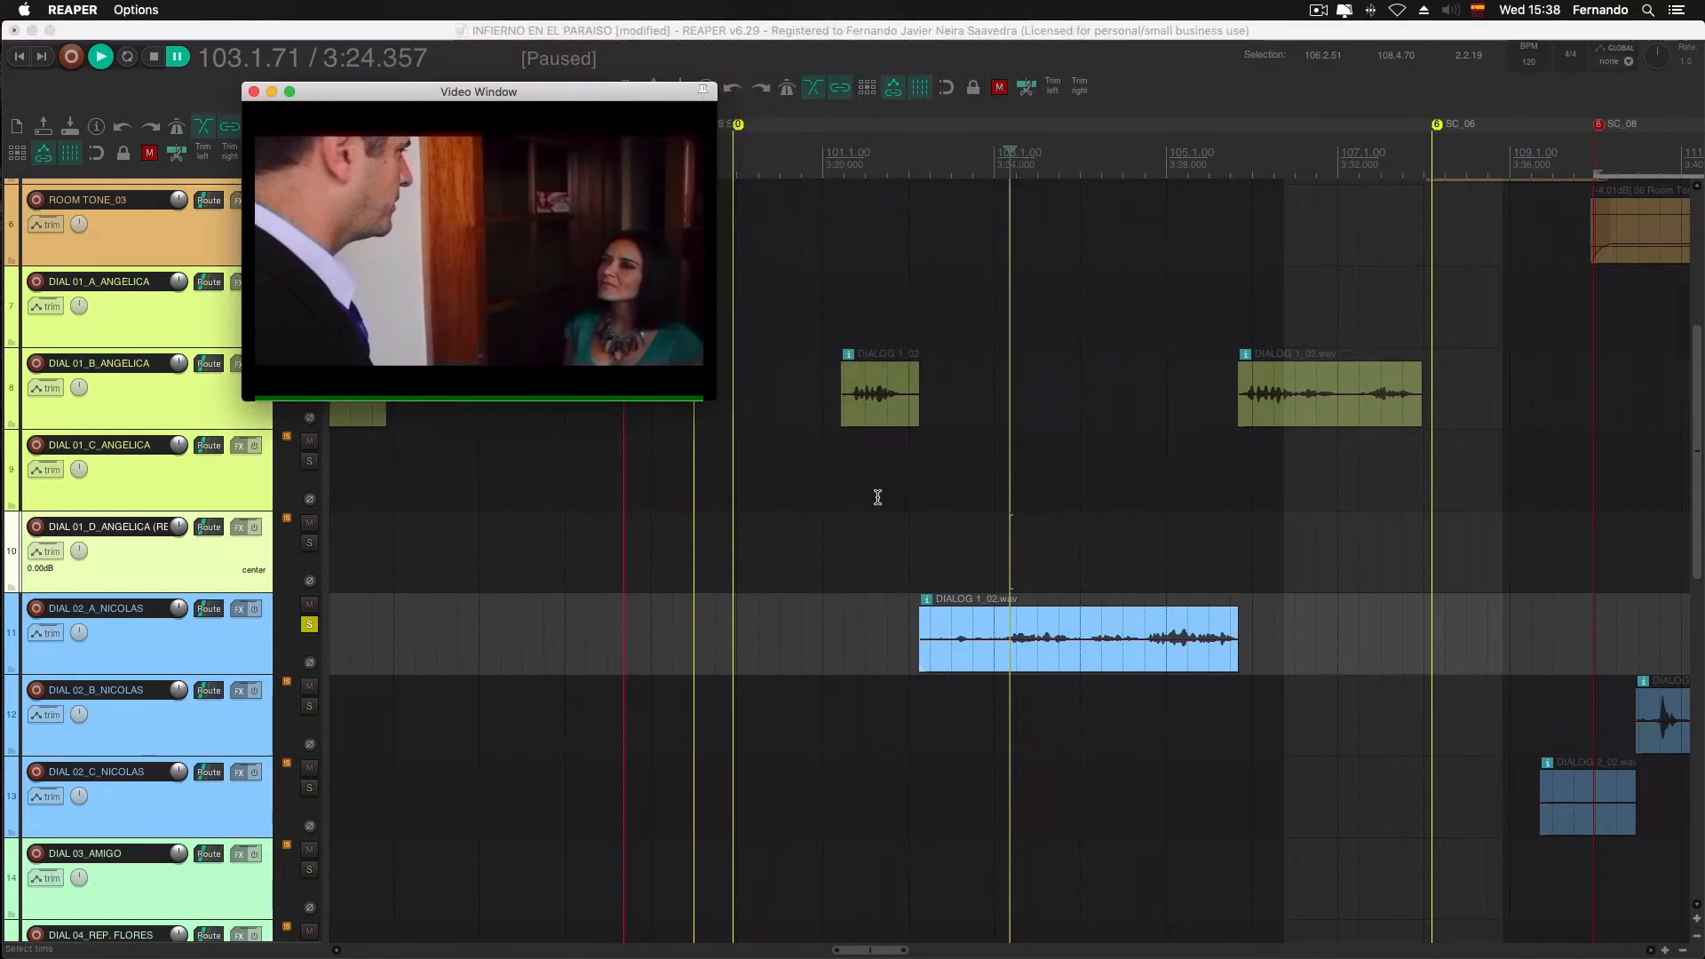
pyautogui.click(852, 461)
pyautogui.scroll(3, 852, 461)
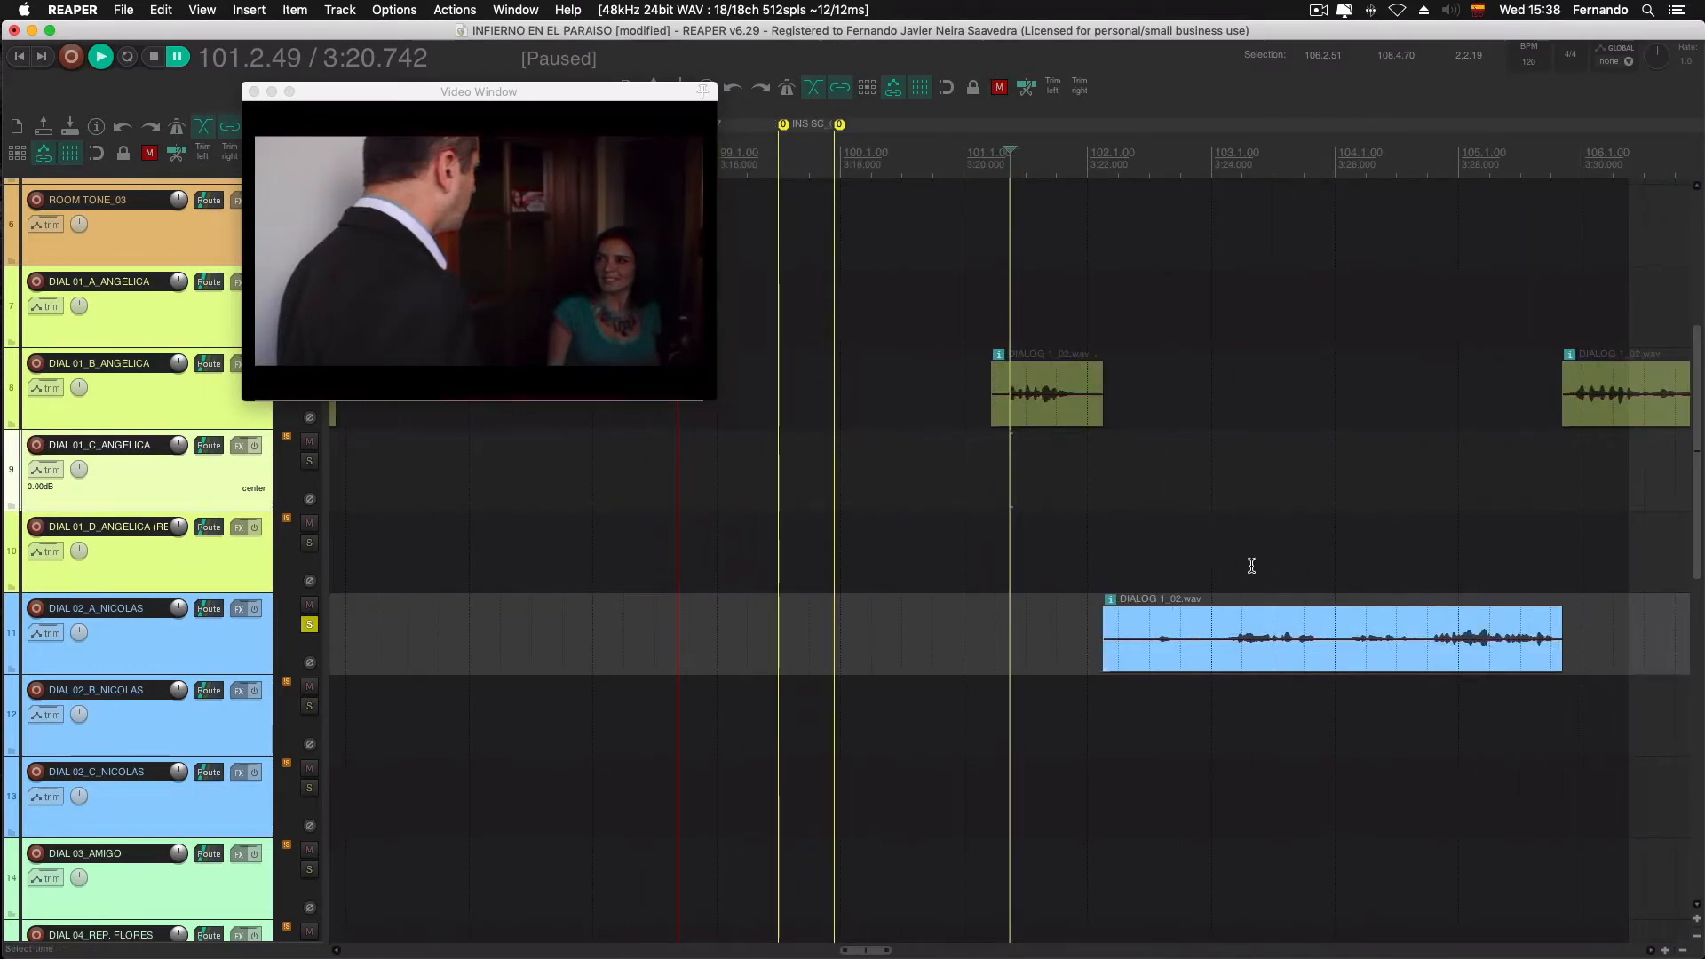
# Compare the DIAL 01_B and DIAL 02_A tracks and check the video picture at several points along the DIAL 02_A clip preceding SC_08
pyautogui.click(99, 387)
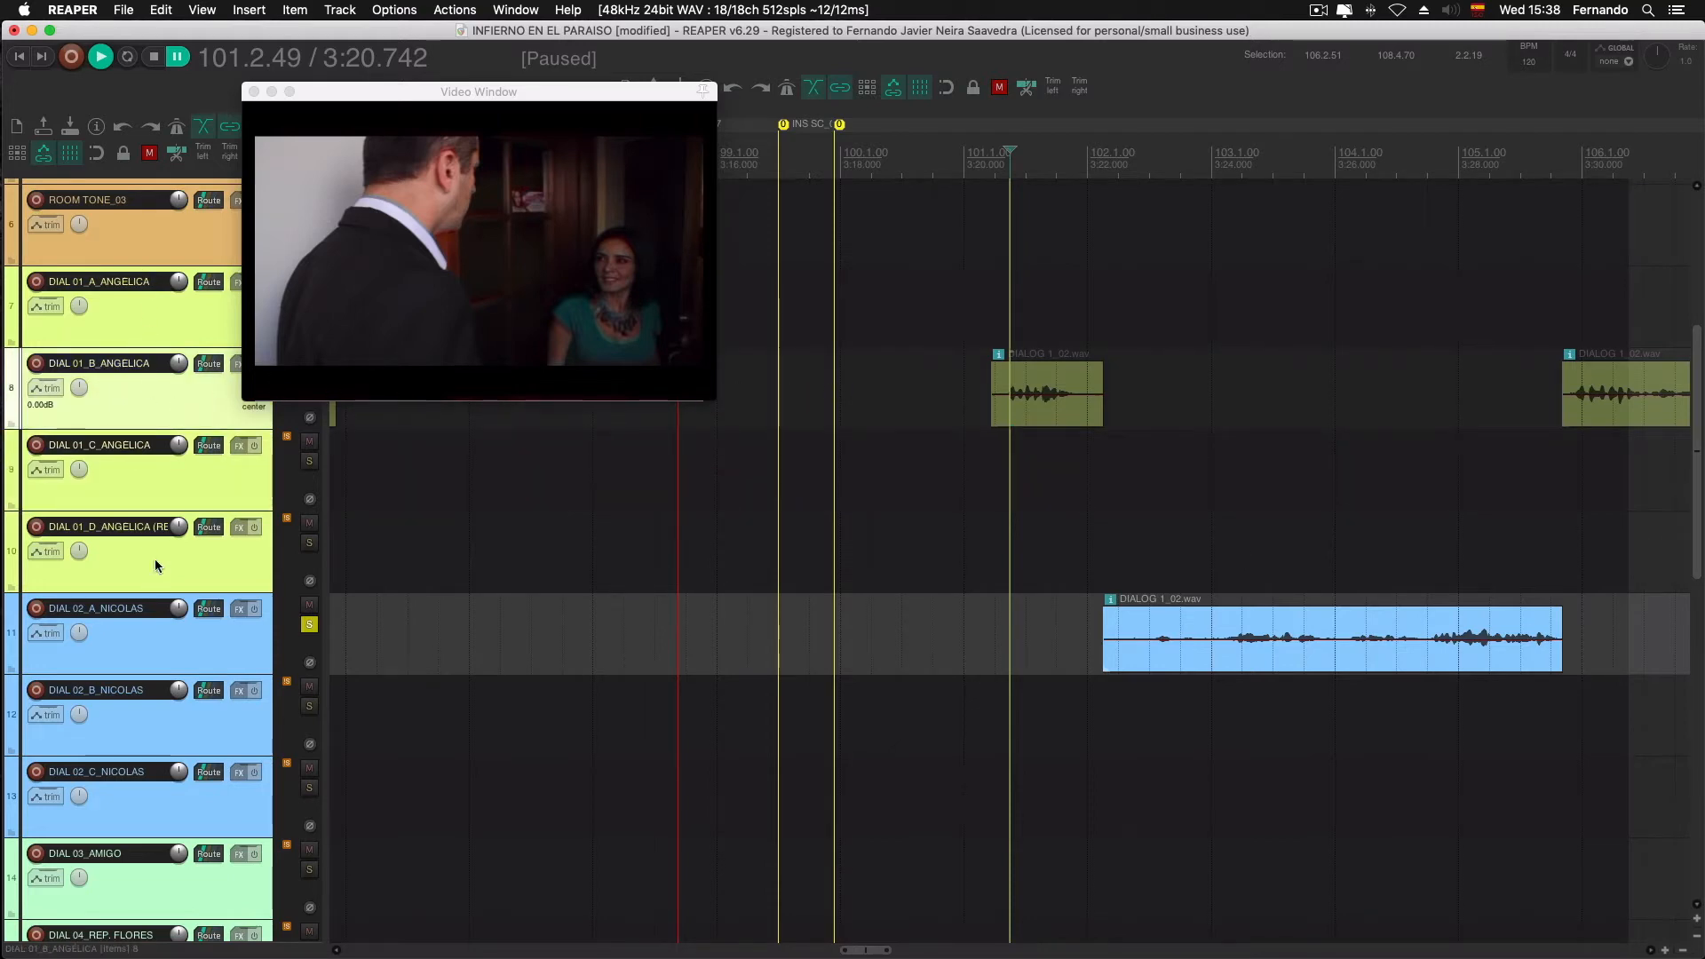
pyautogui.click(172, 636)
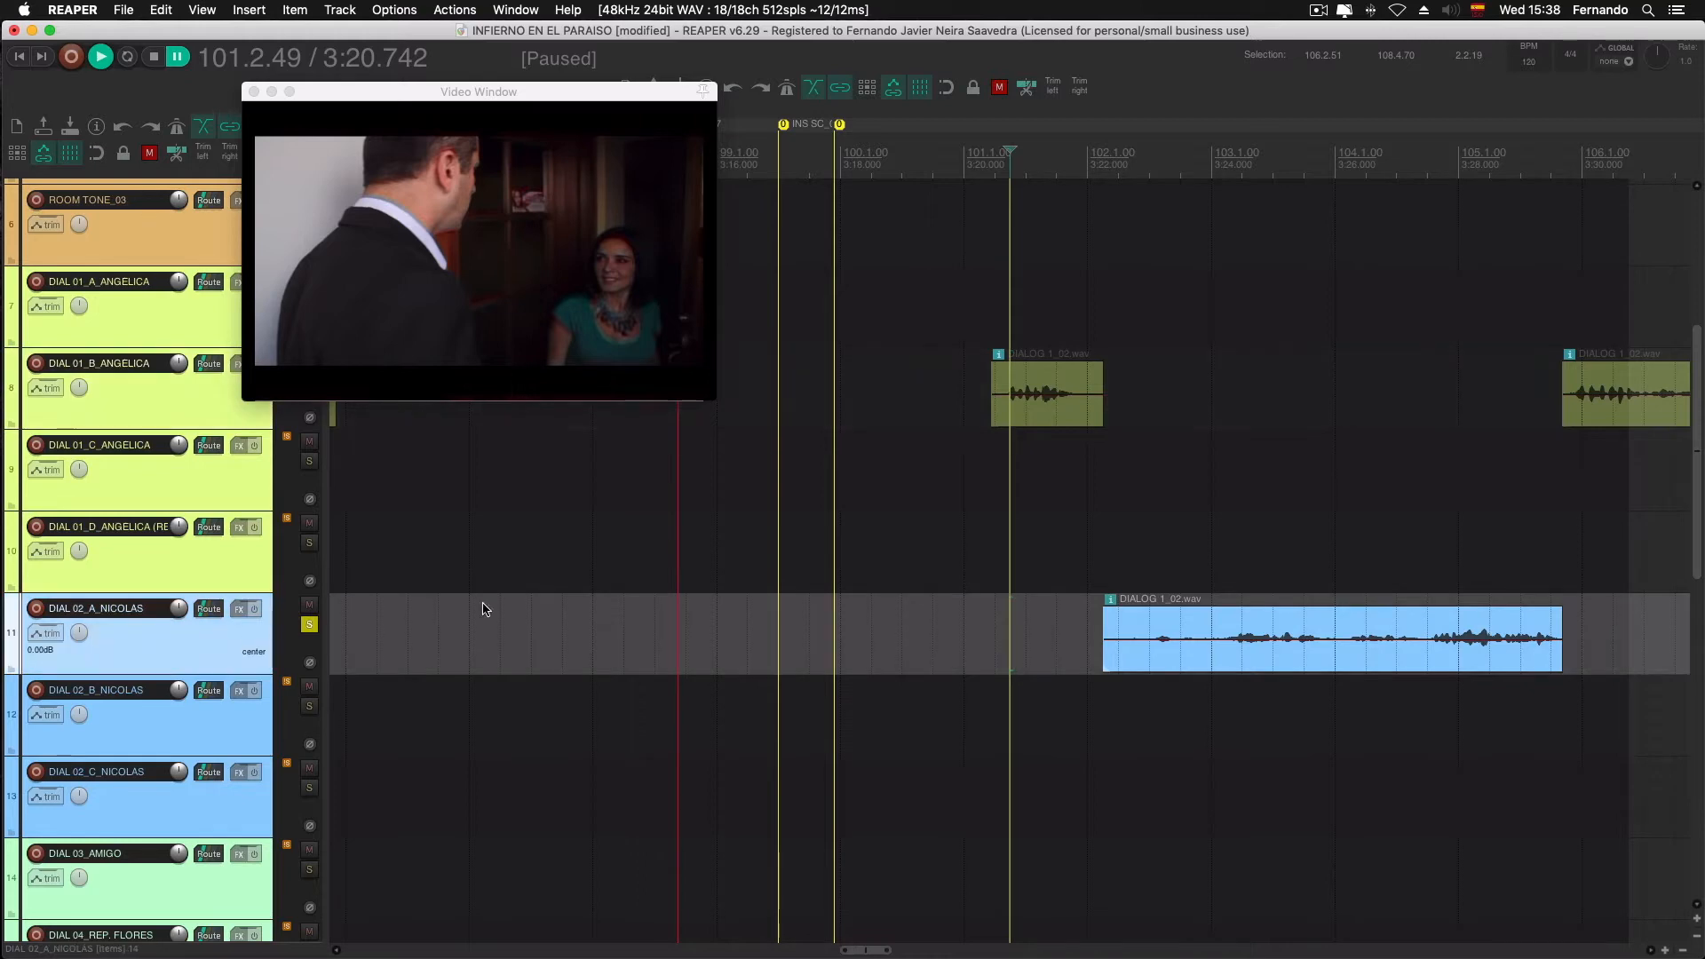
pyautogui.click(1254, 530)
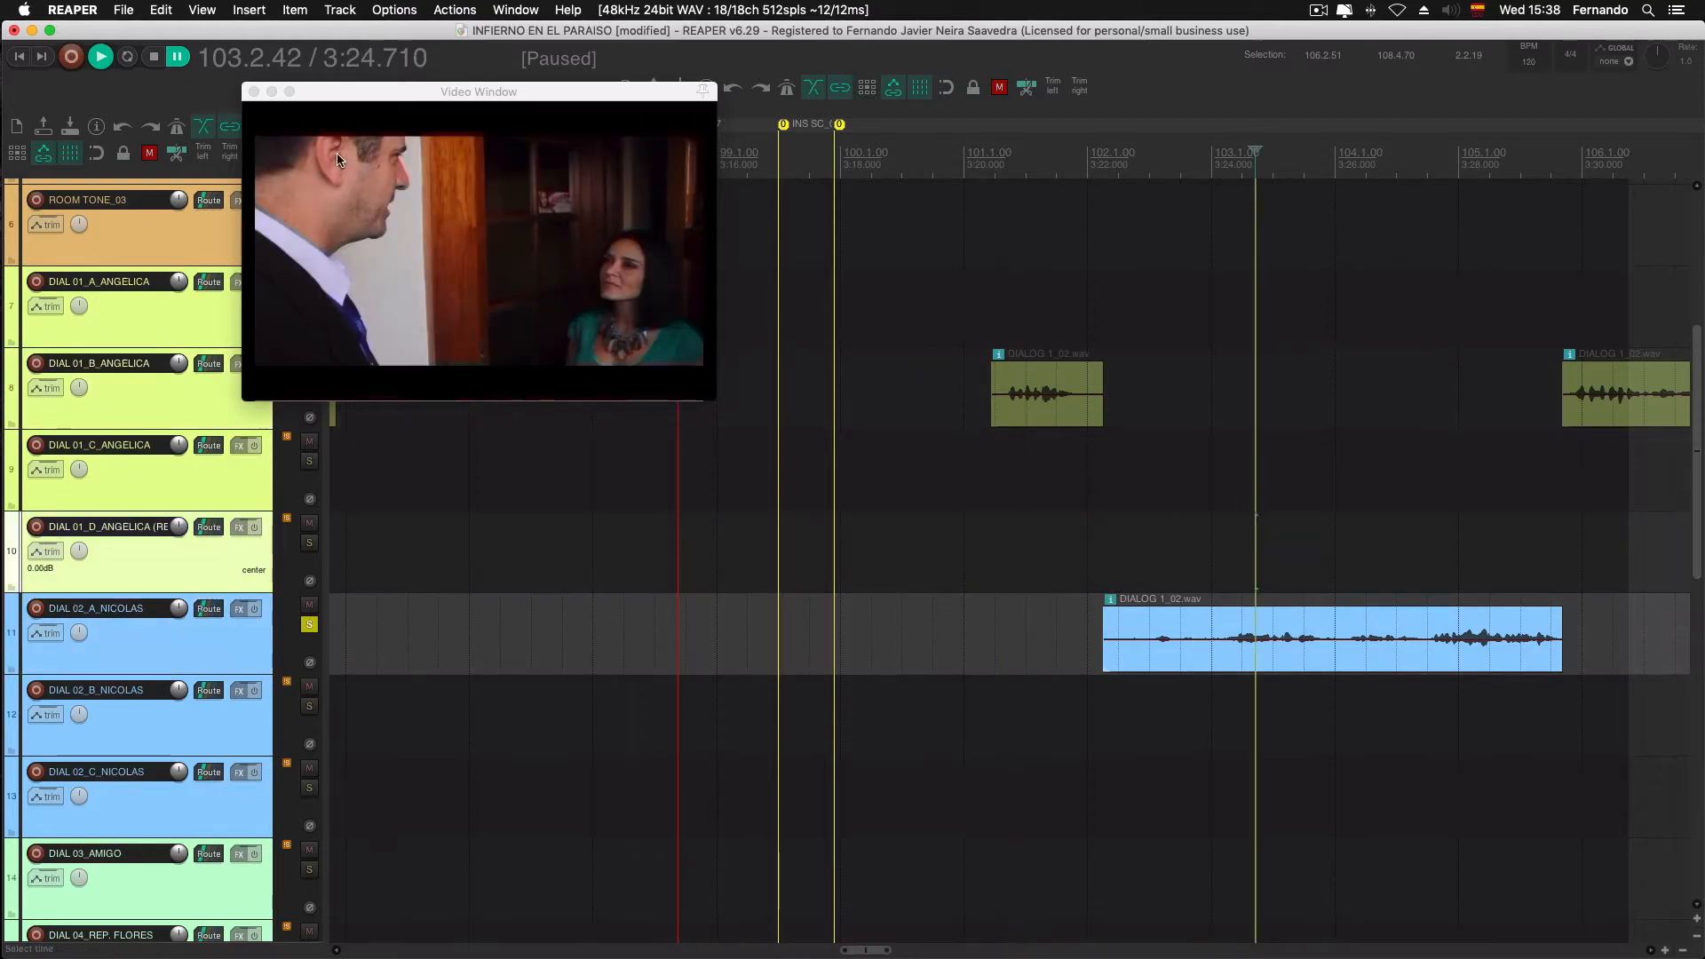
pyautogui.click(1156, 534)
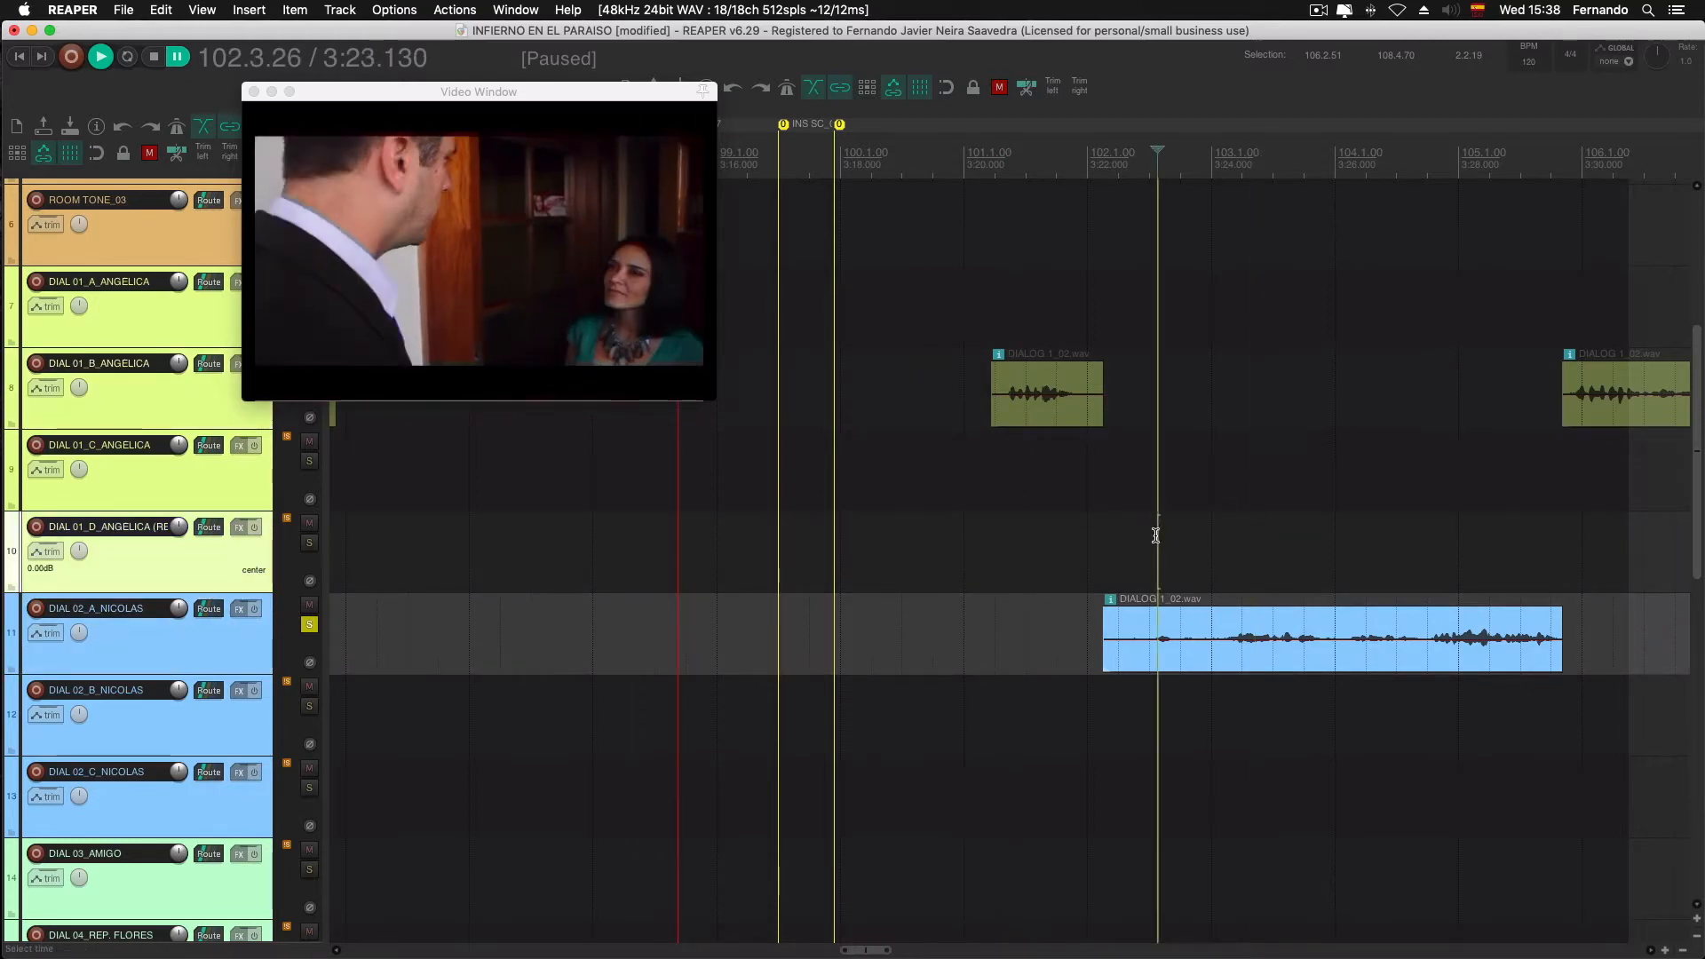
pyautogui.click(1471, 541)
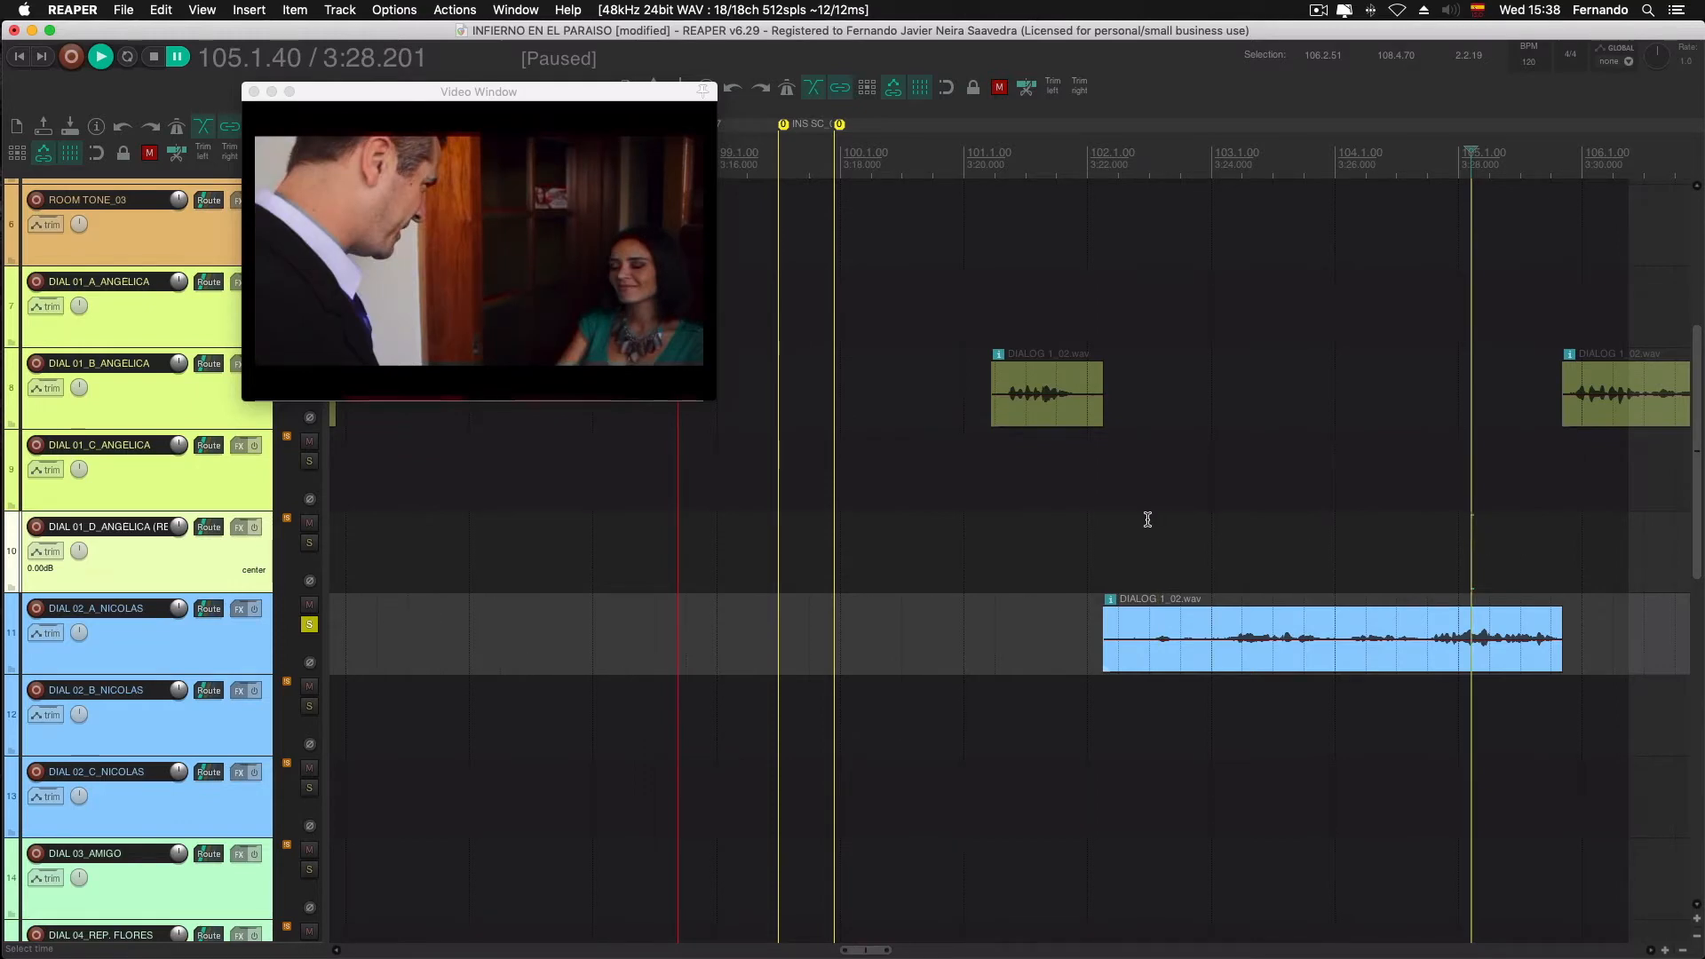
# Show the timeline from SC_04 to SC_09 and move the floating video window back over the ruler's middle
pyautogui.scroll(-6, 1147, 519)
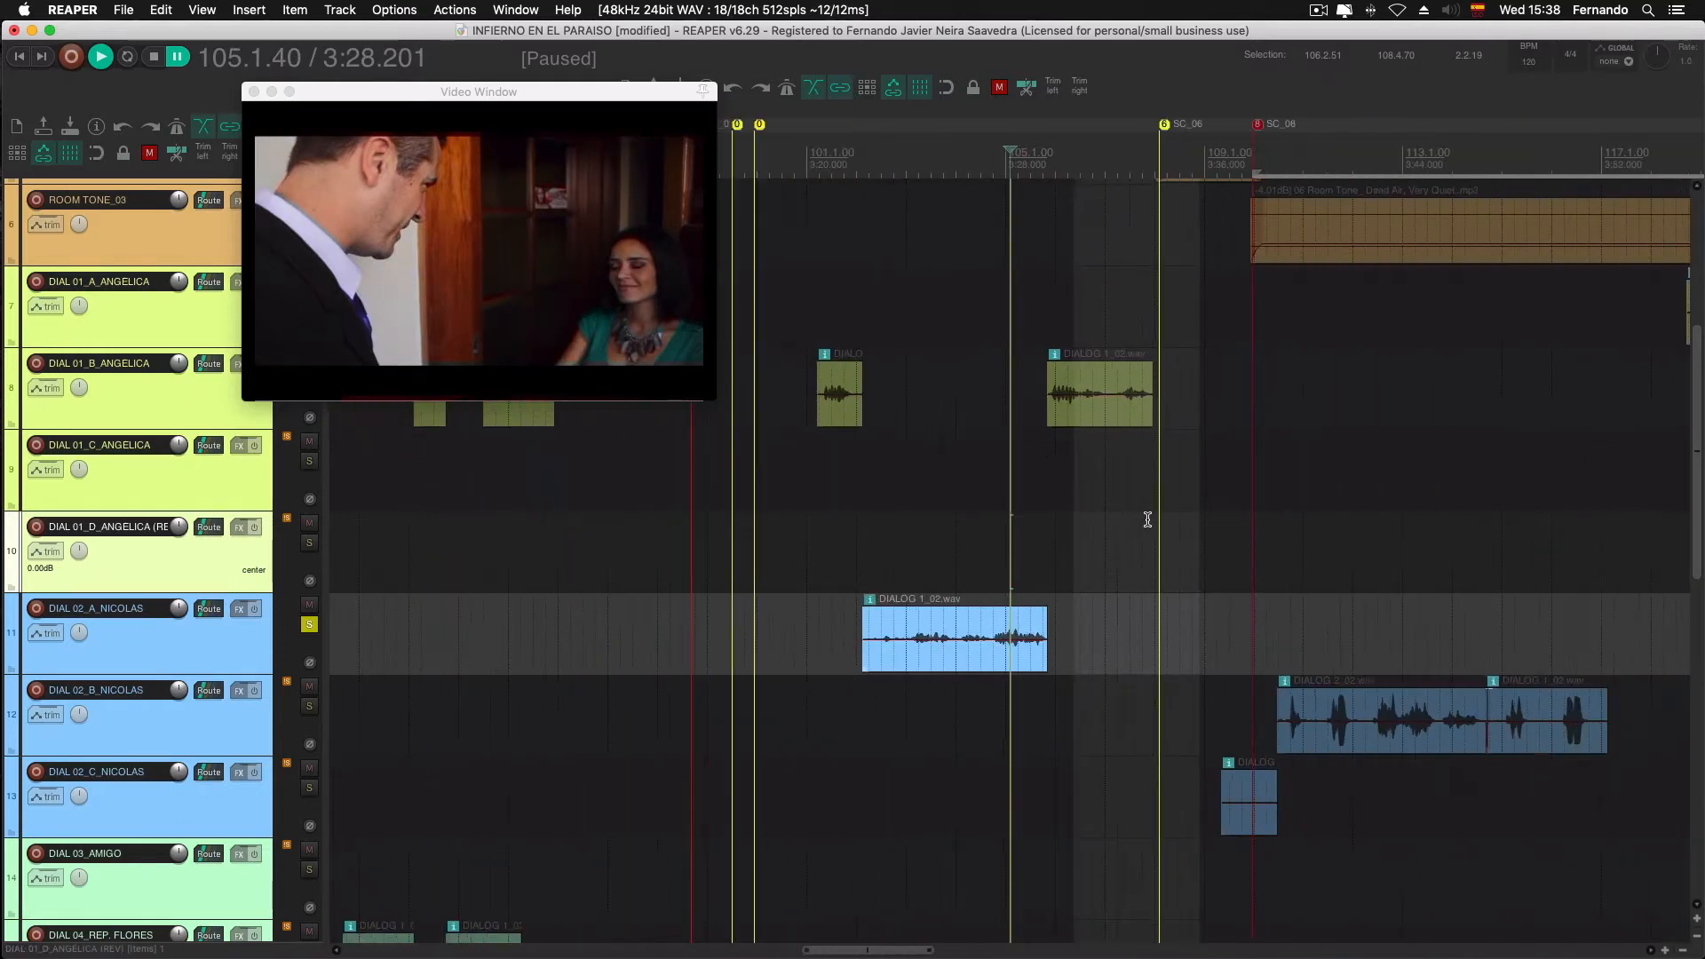
pyautogui.scroll(-4, 1147, 519)
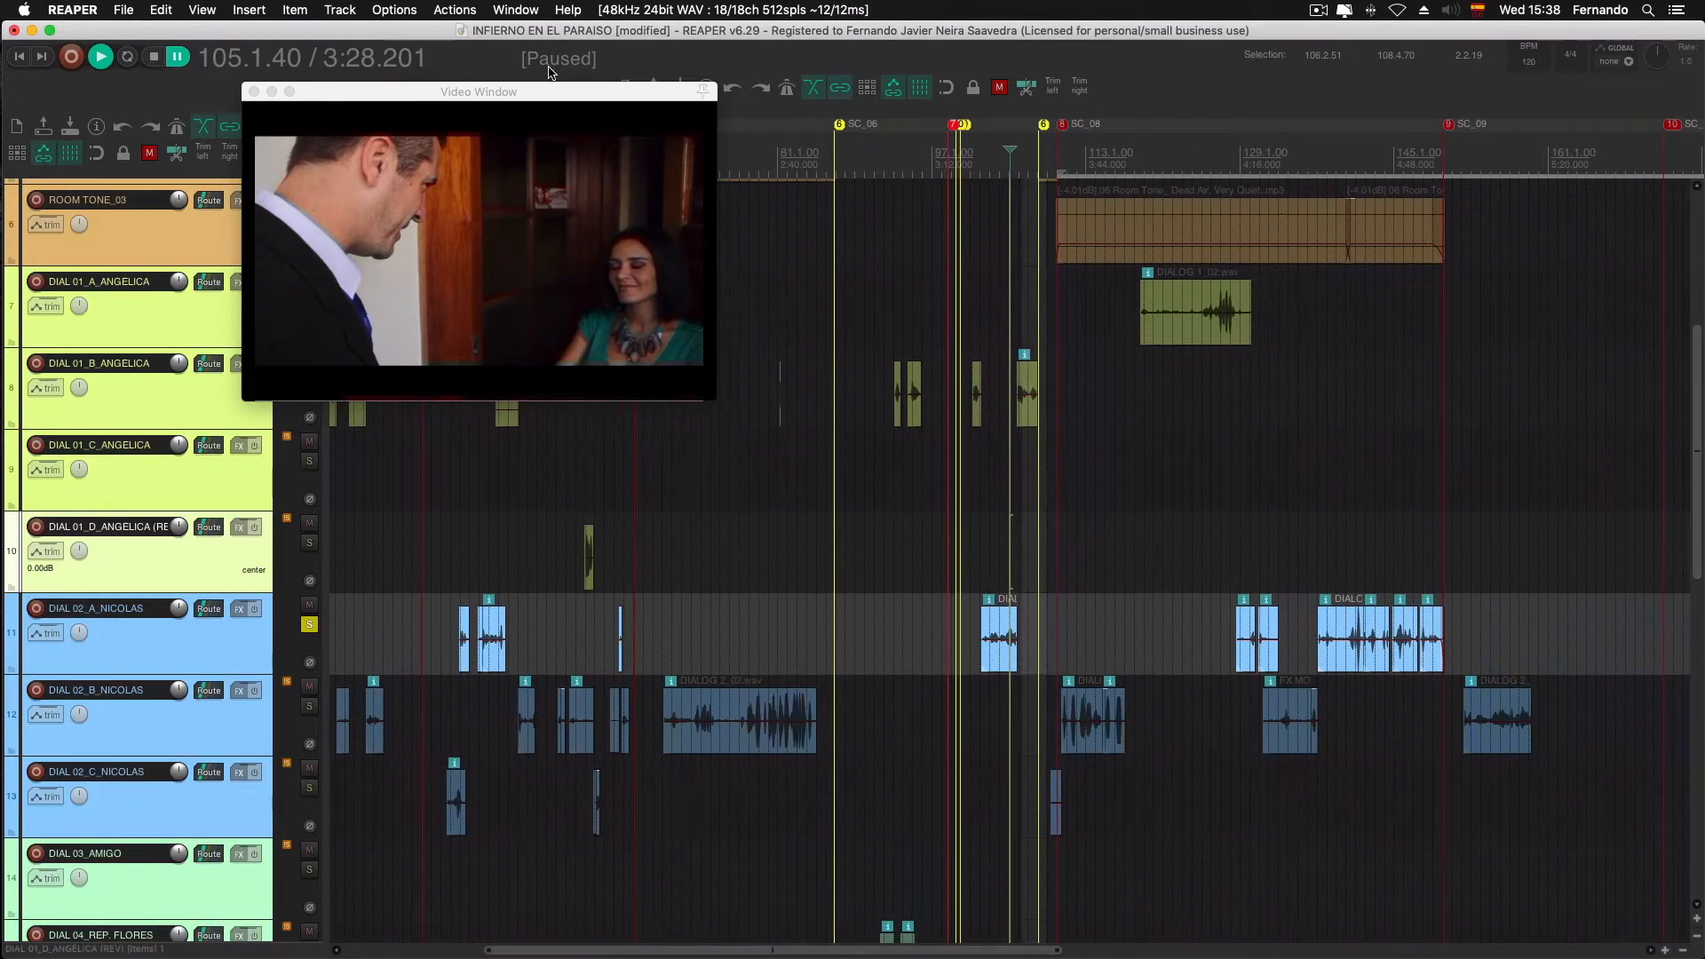
pyautogui.click(553, 93)
pyautogui.moveTo(554, 93); pyautogui.dragTo(924, 32)
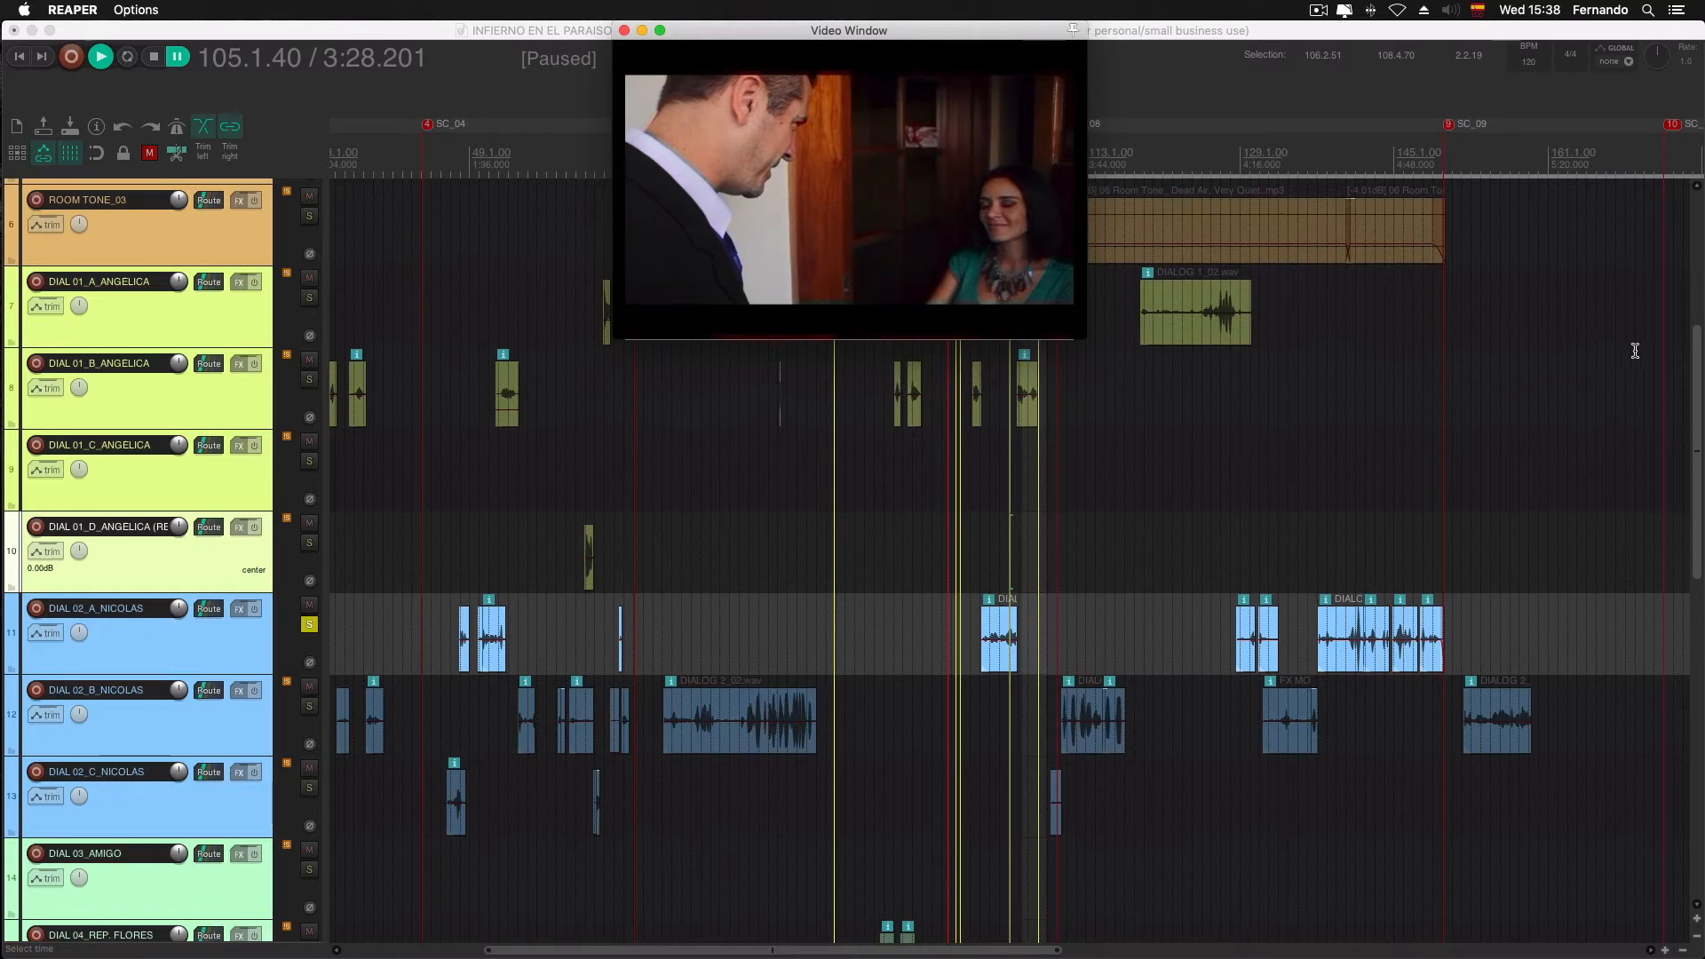
# Return the edit cursor to the project start and check the video picture at the SC_02 clips on DIAL 01_A and DIAL 02_C
pyautogui.moveTo(1696, 353); pyautogui.dragTo(1698, 312)
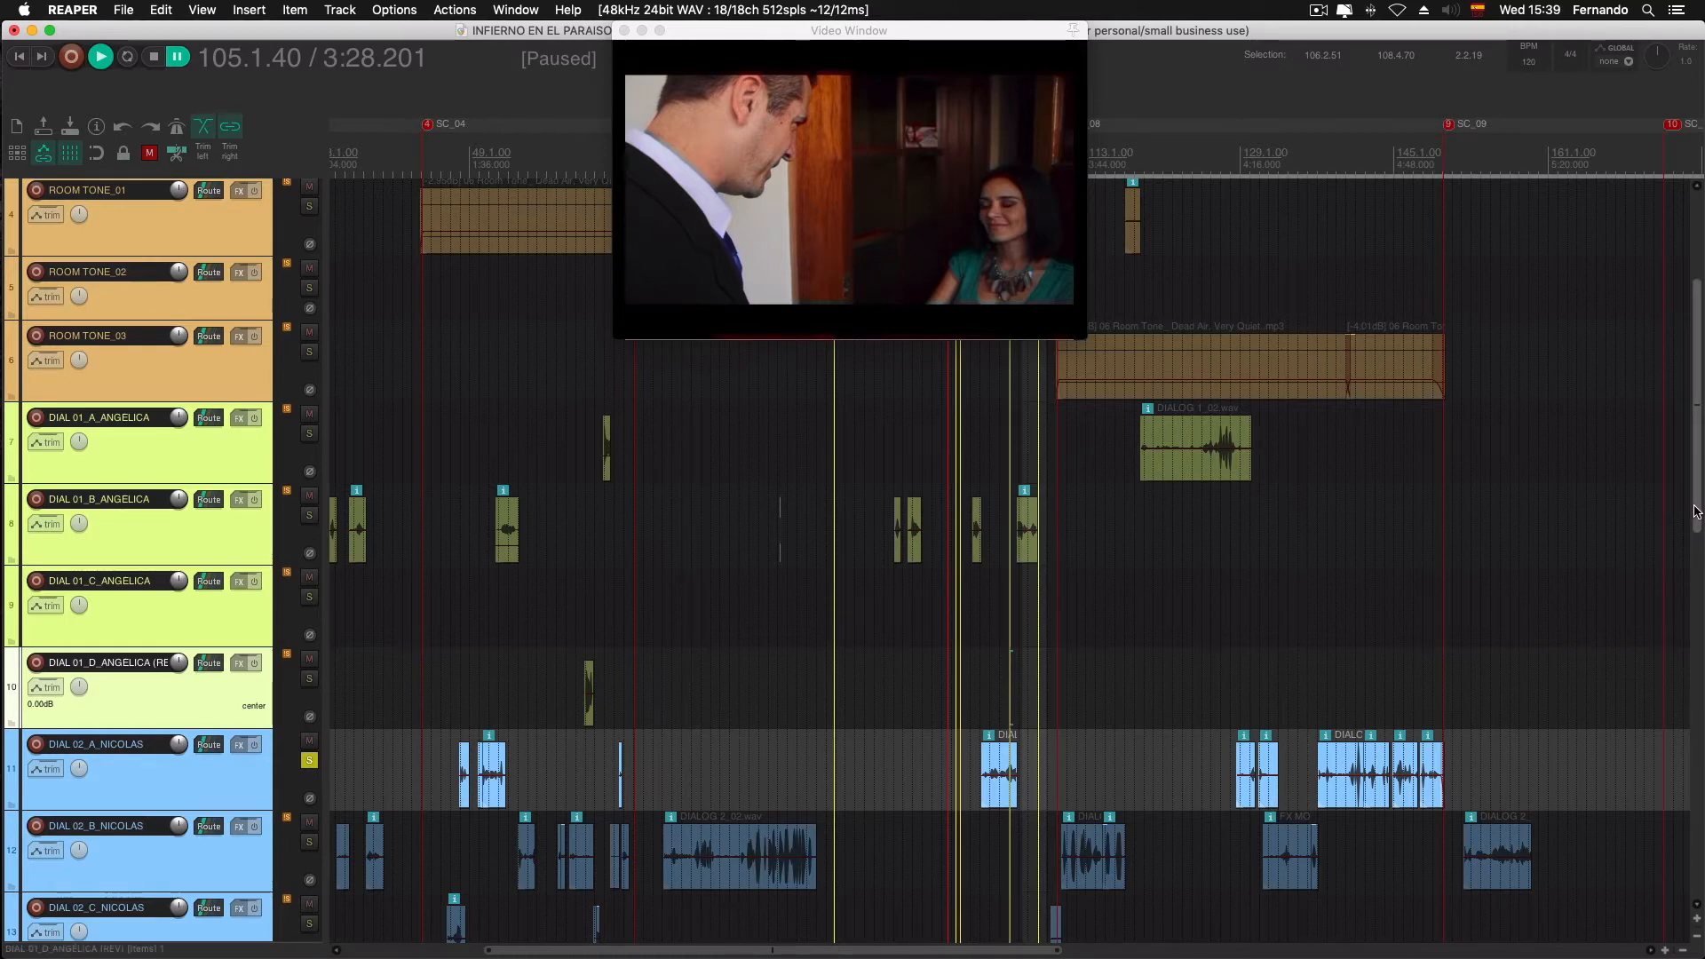
pyautogui.moveTo(1693, 512); pyautogui.dragTo(1694, 510)
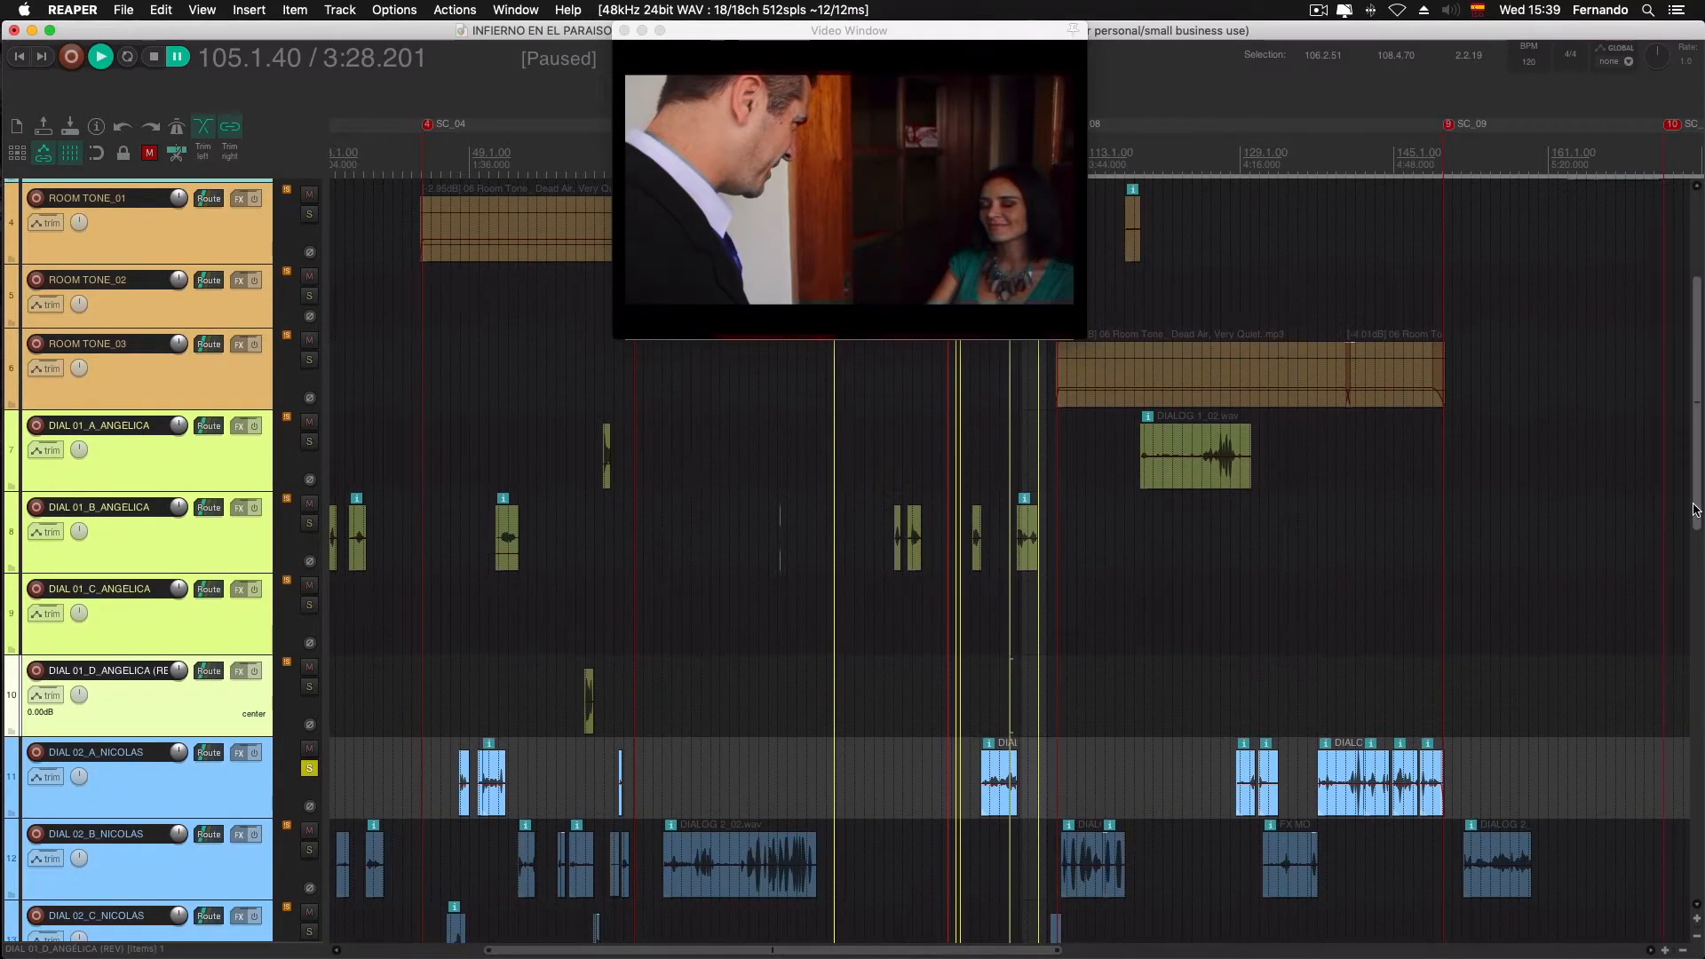
pyautogui.press('Home')
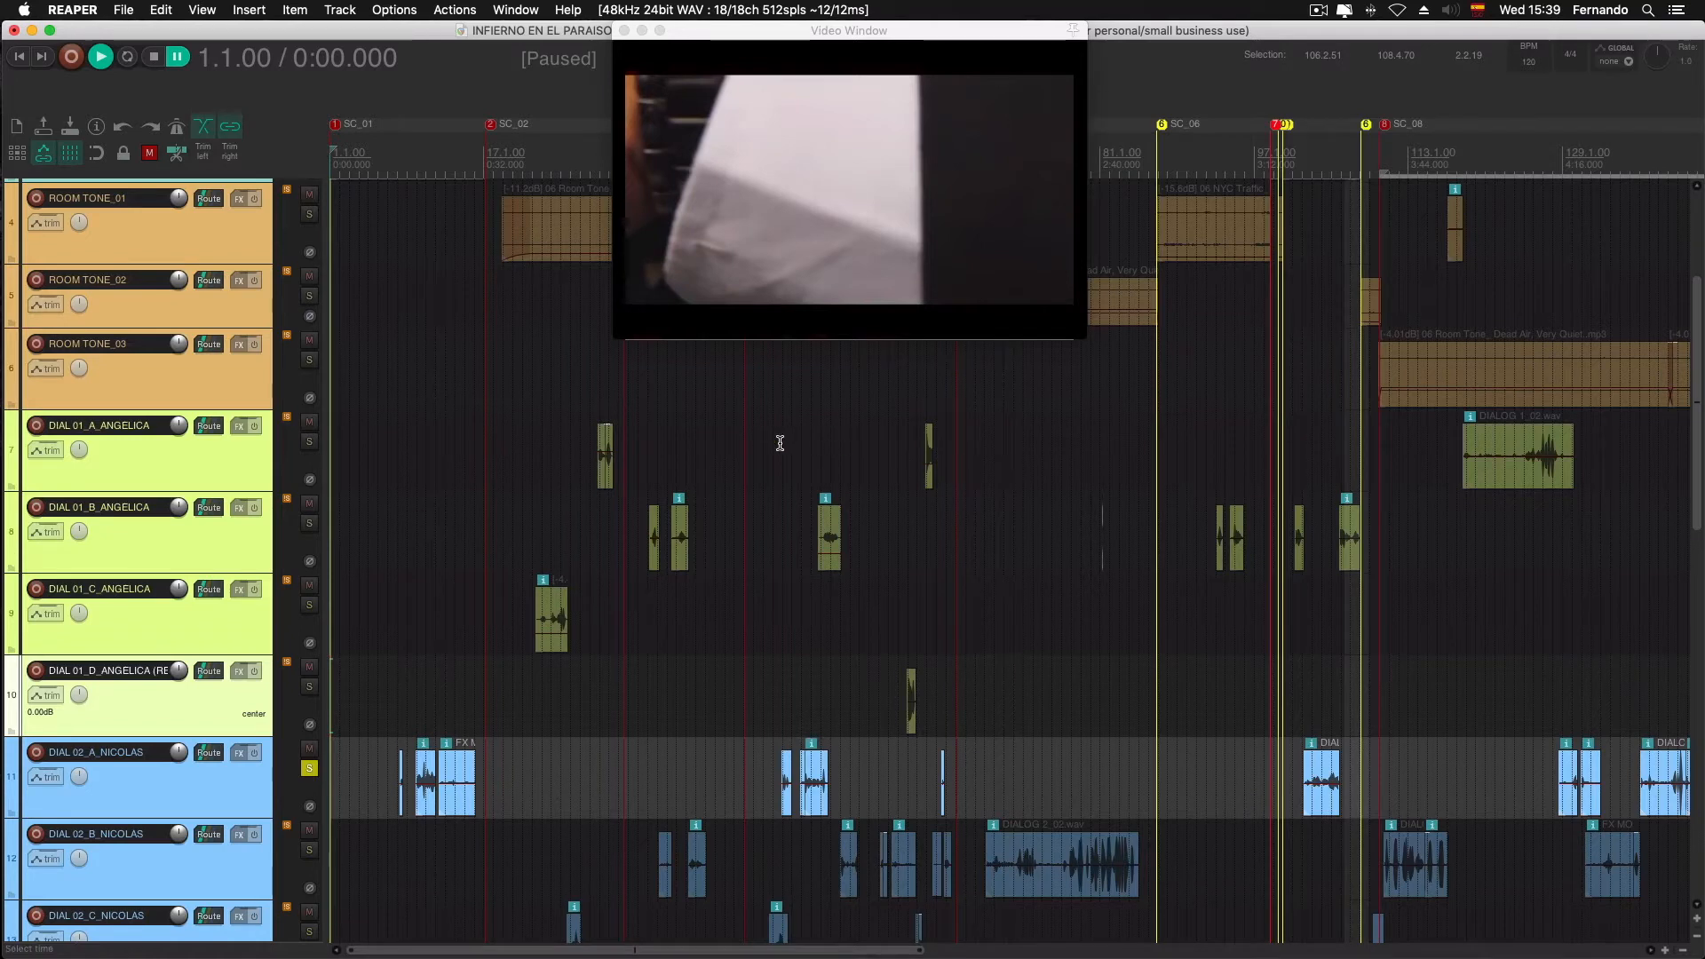
pyautogui.click(604, 400)
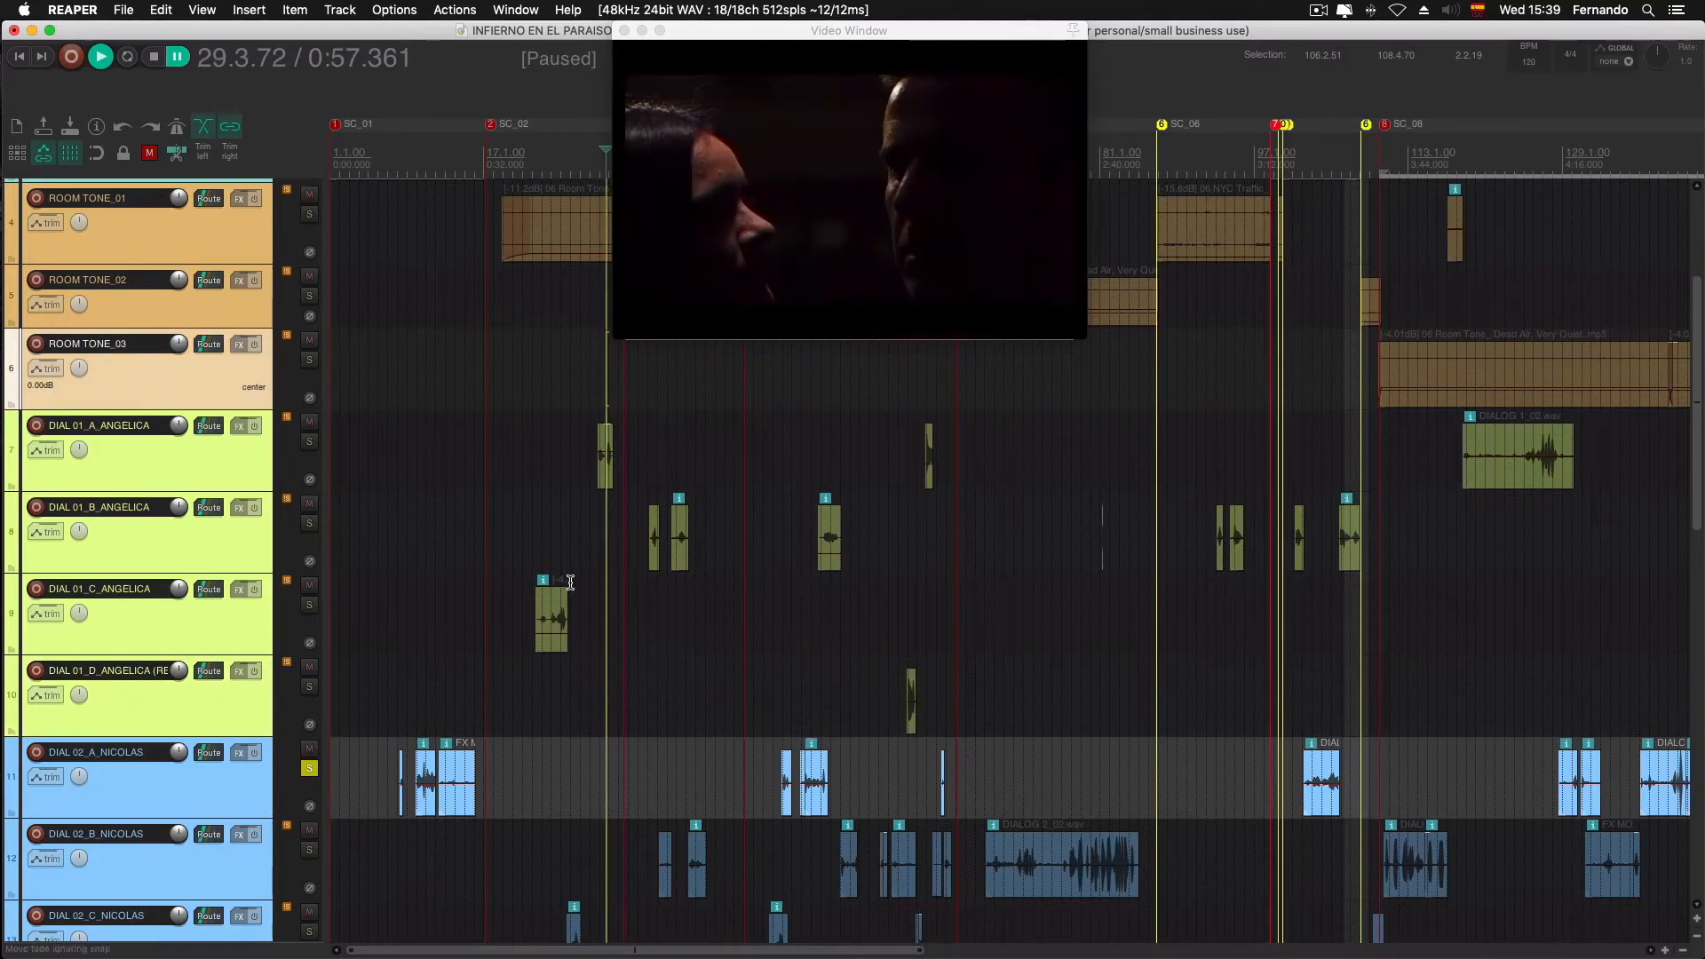
pyautogui.scroll(-1, 569, 850)
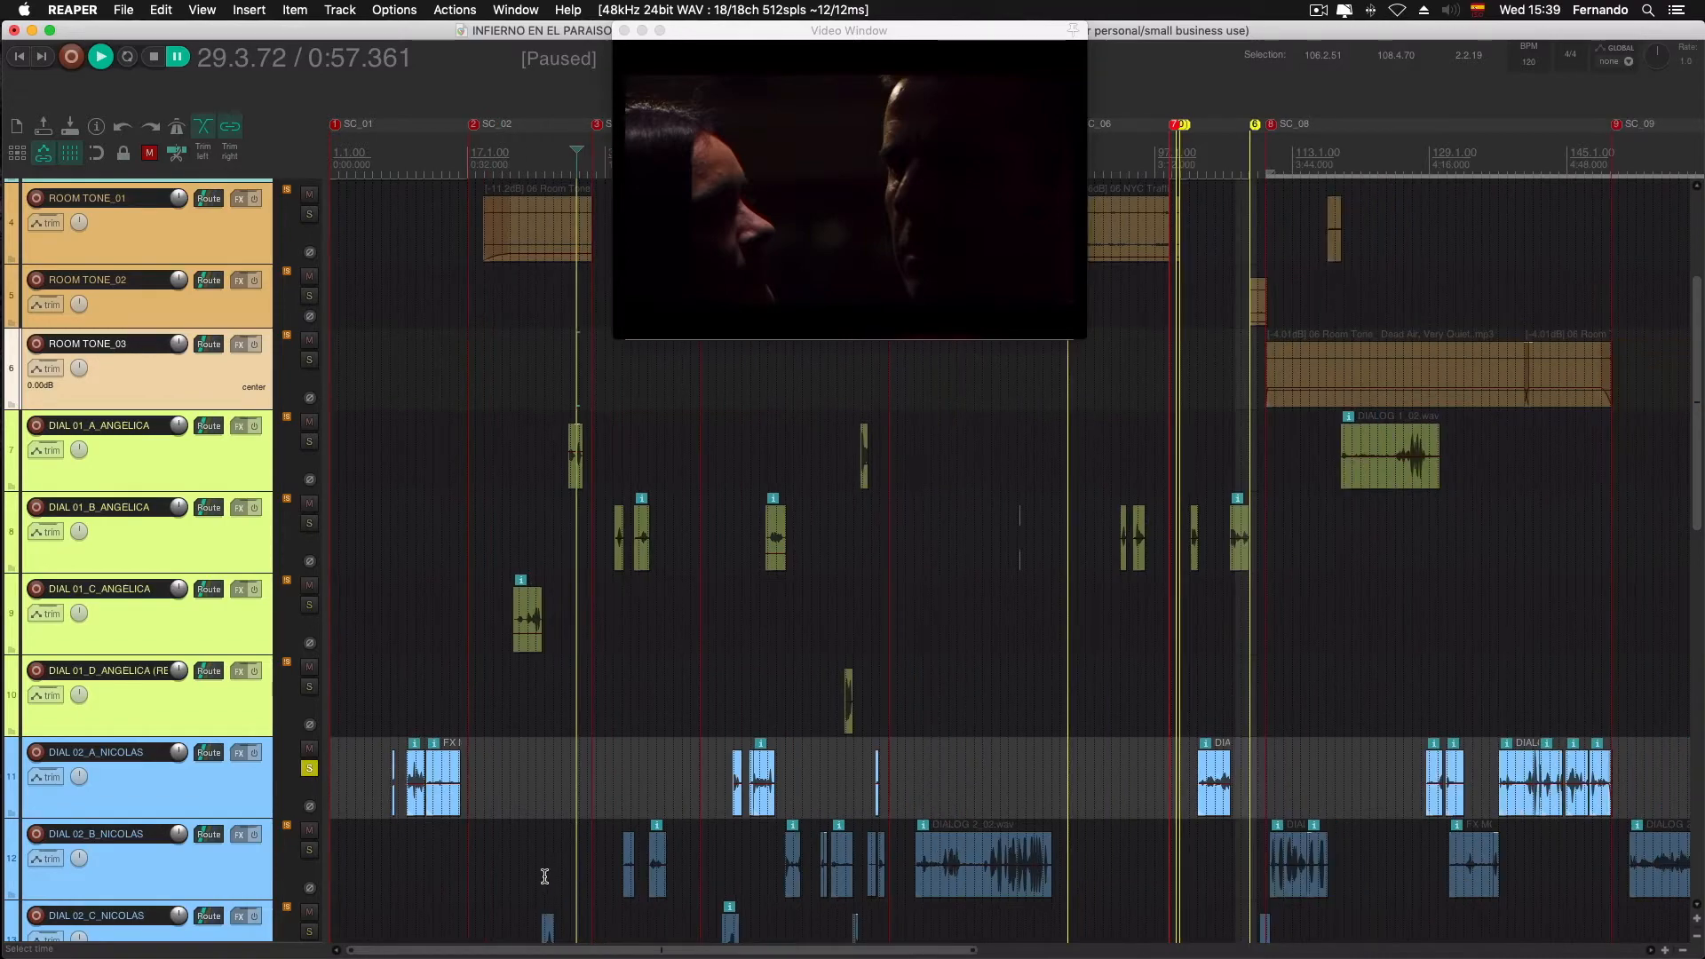
pyautogui.click(545, 876)
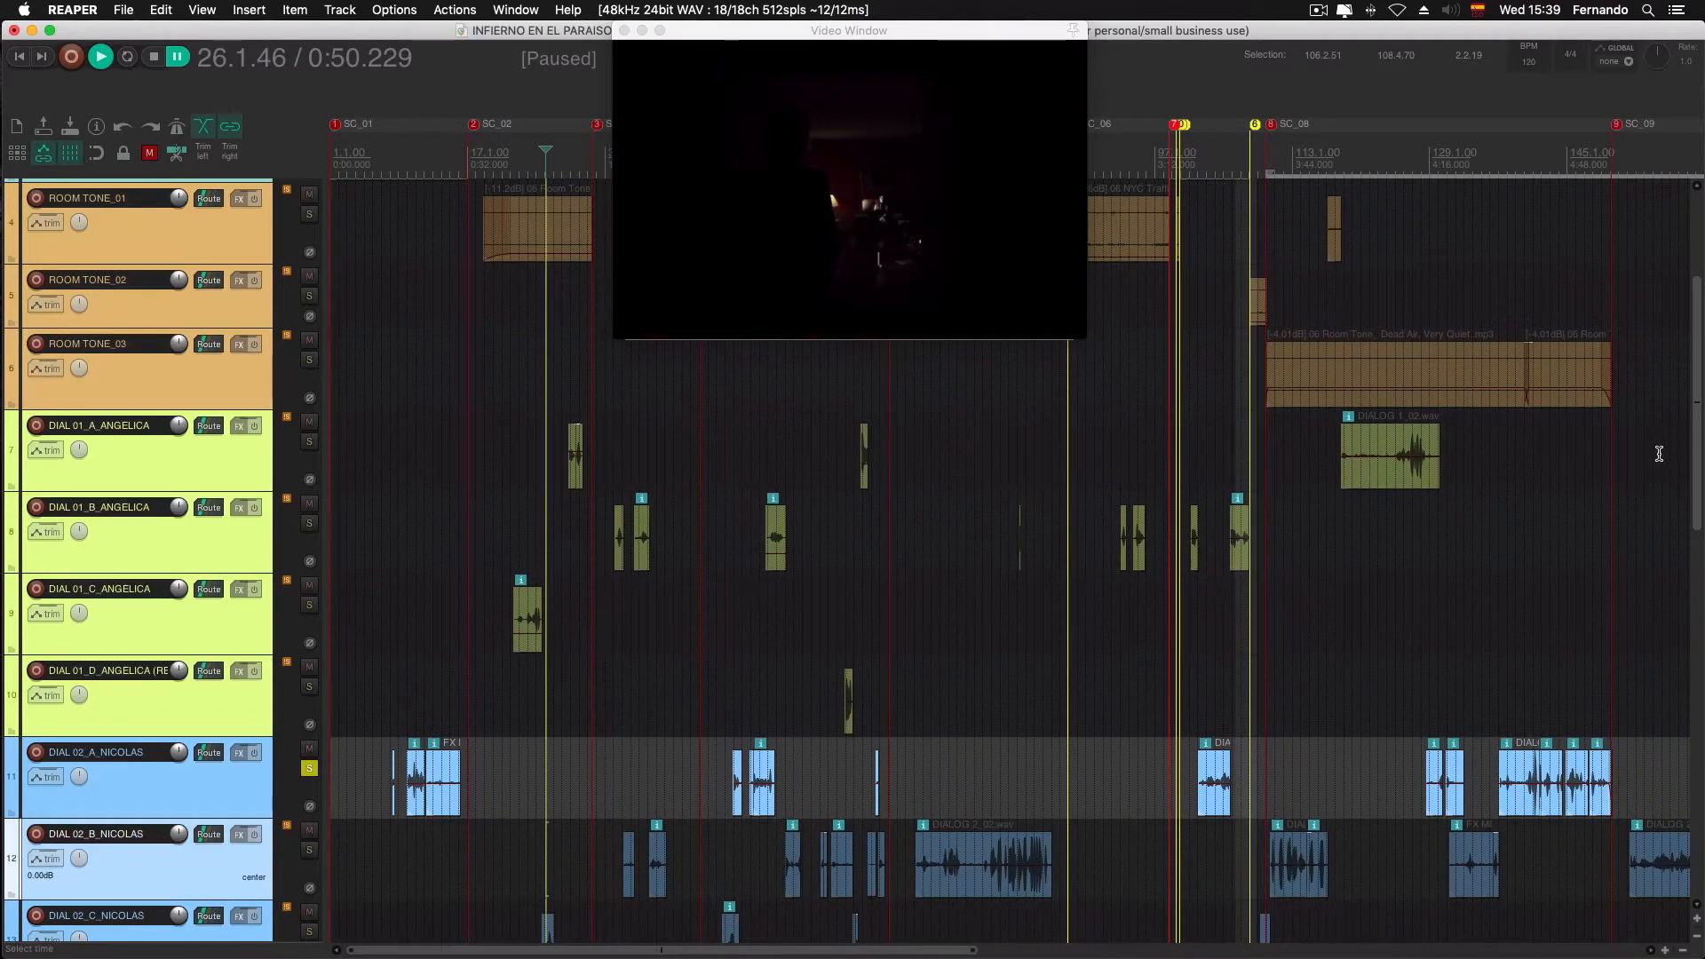
# Examine the SC_02 dialogue up close, checking the video picture at its DIAL 01_A, DIAL 02_C and DIAL 01_C clips
pyautogui.scroll(6, 1658, 453)
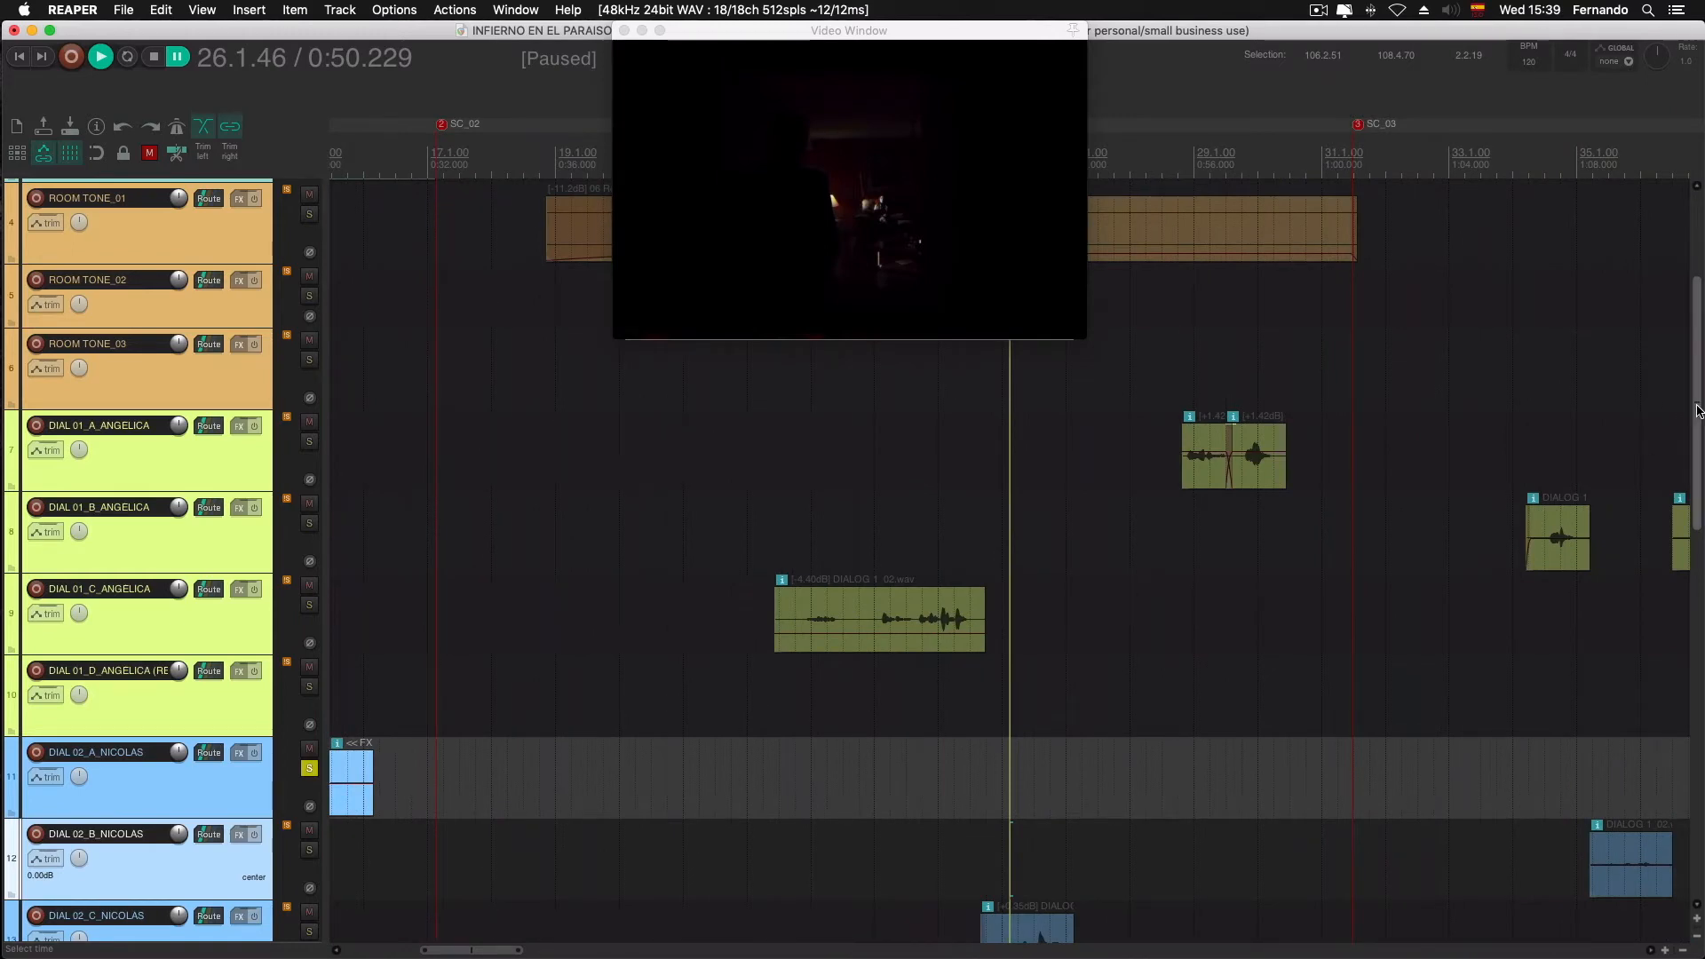
pyautogui.moveTo(1691, 412); pyautogui.dragTo(1692, 458)
pyautogui.click(1195, 382)
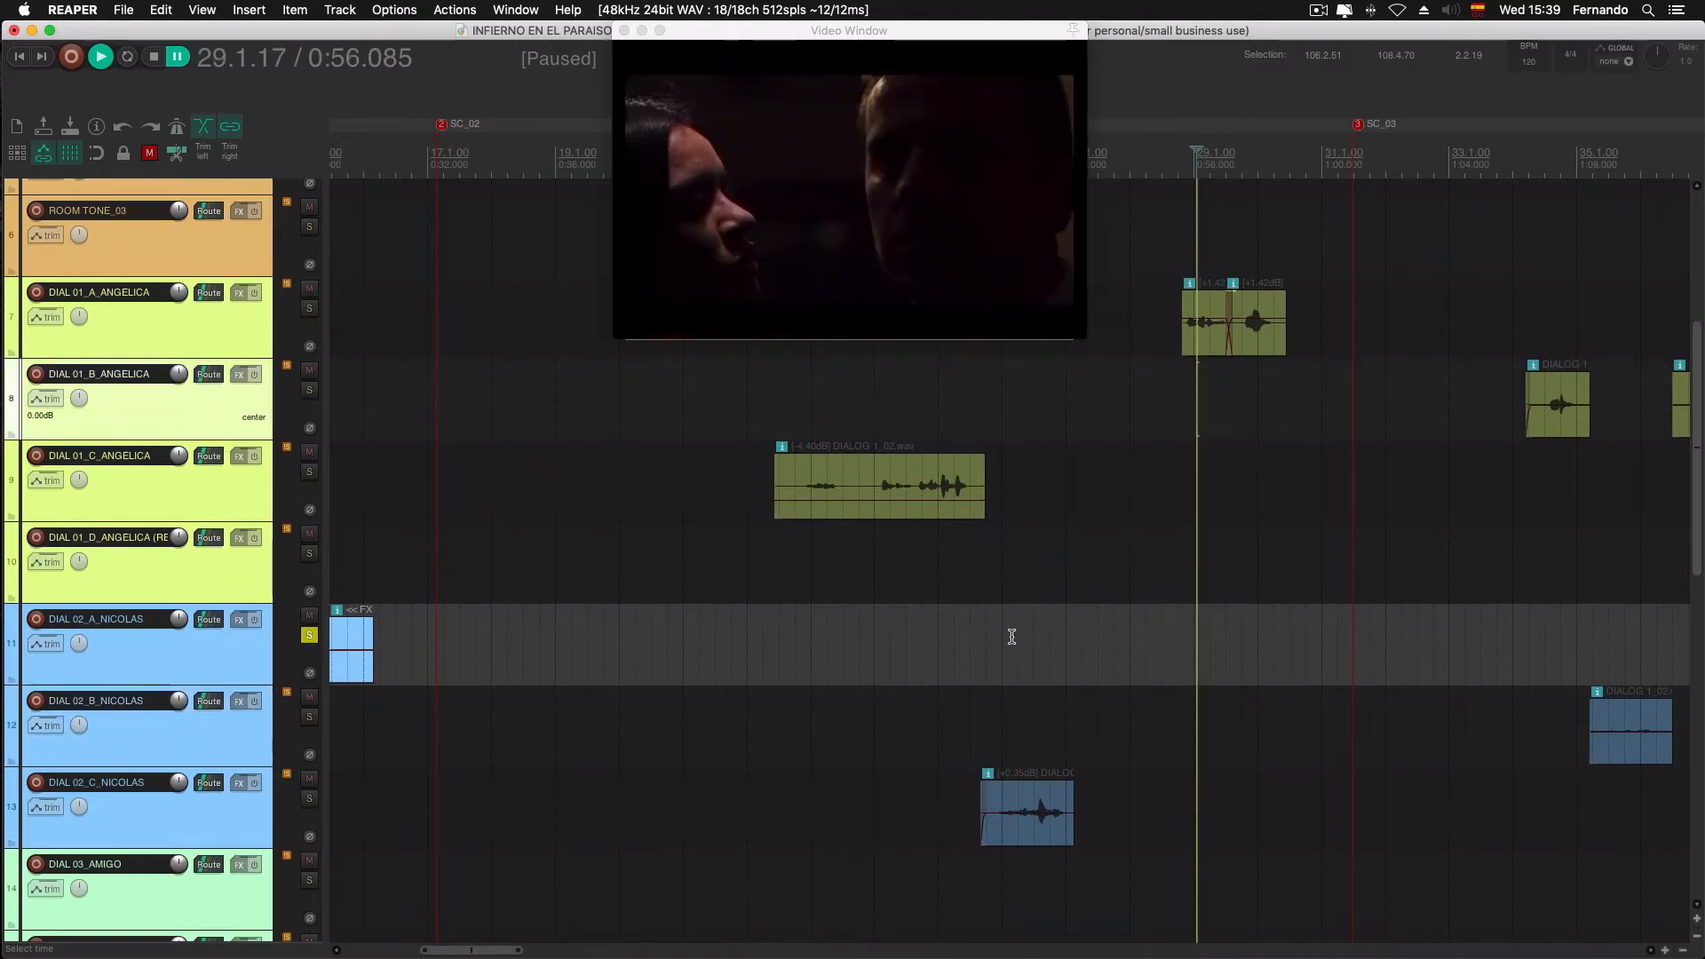
pyautogui.click(1035, 708)
pyautogui.scroll(-1, 1032, 707)
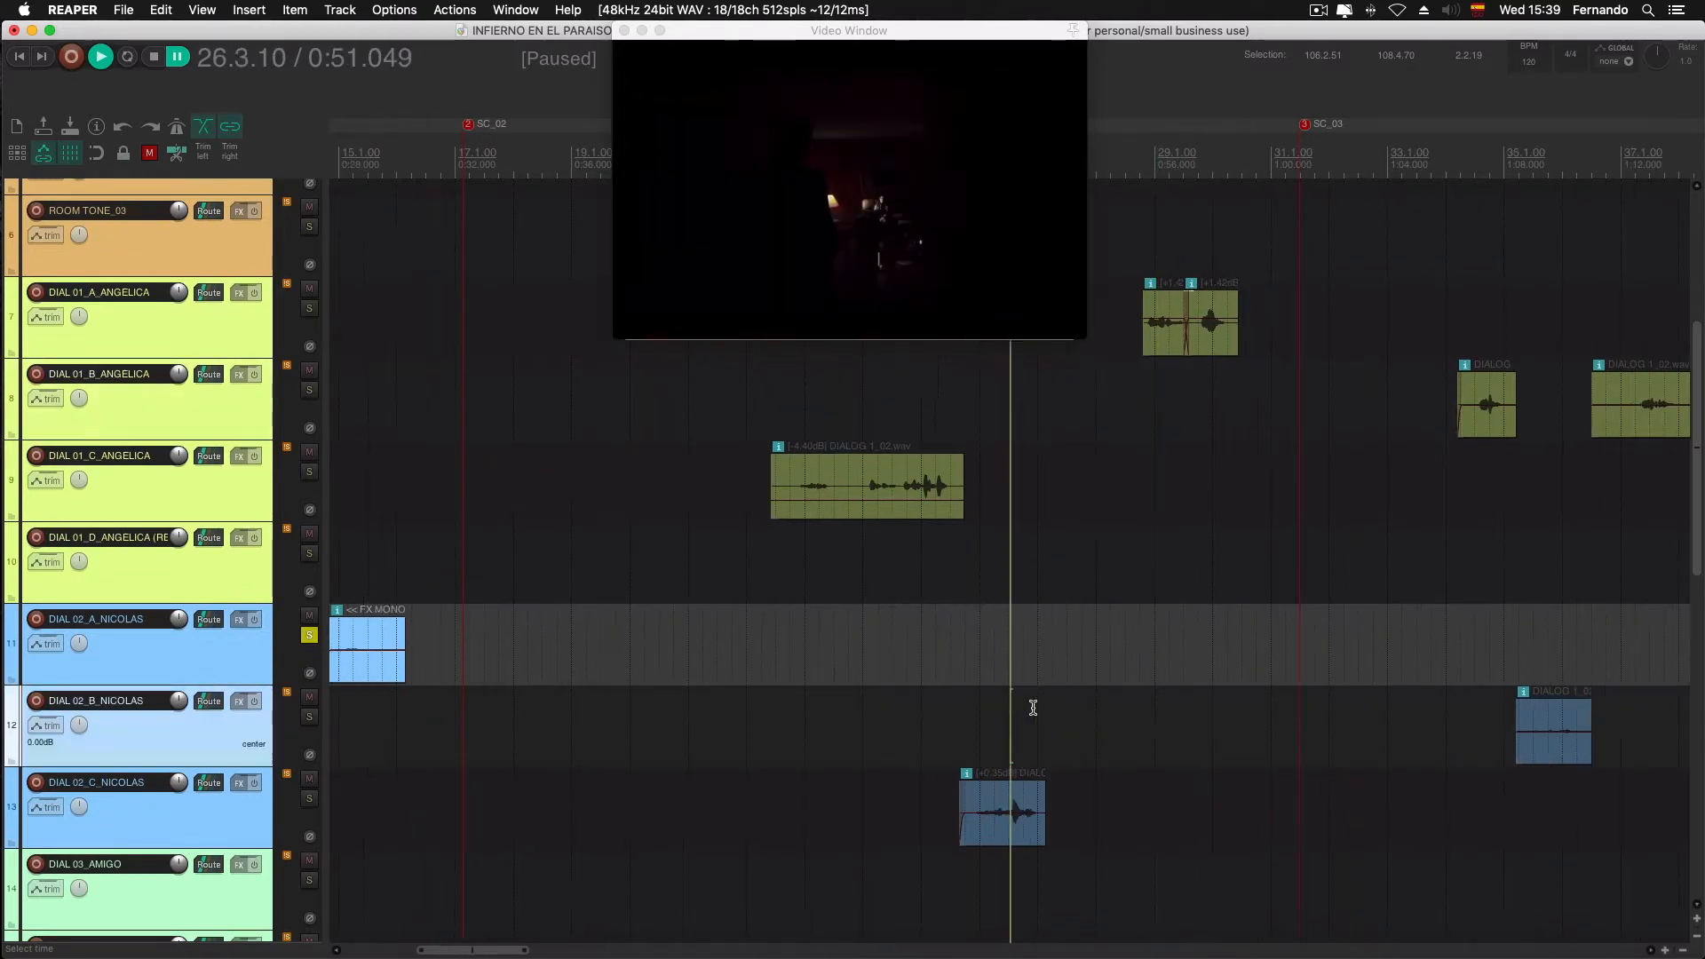
pyautogui.click(788, 573)
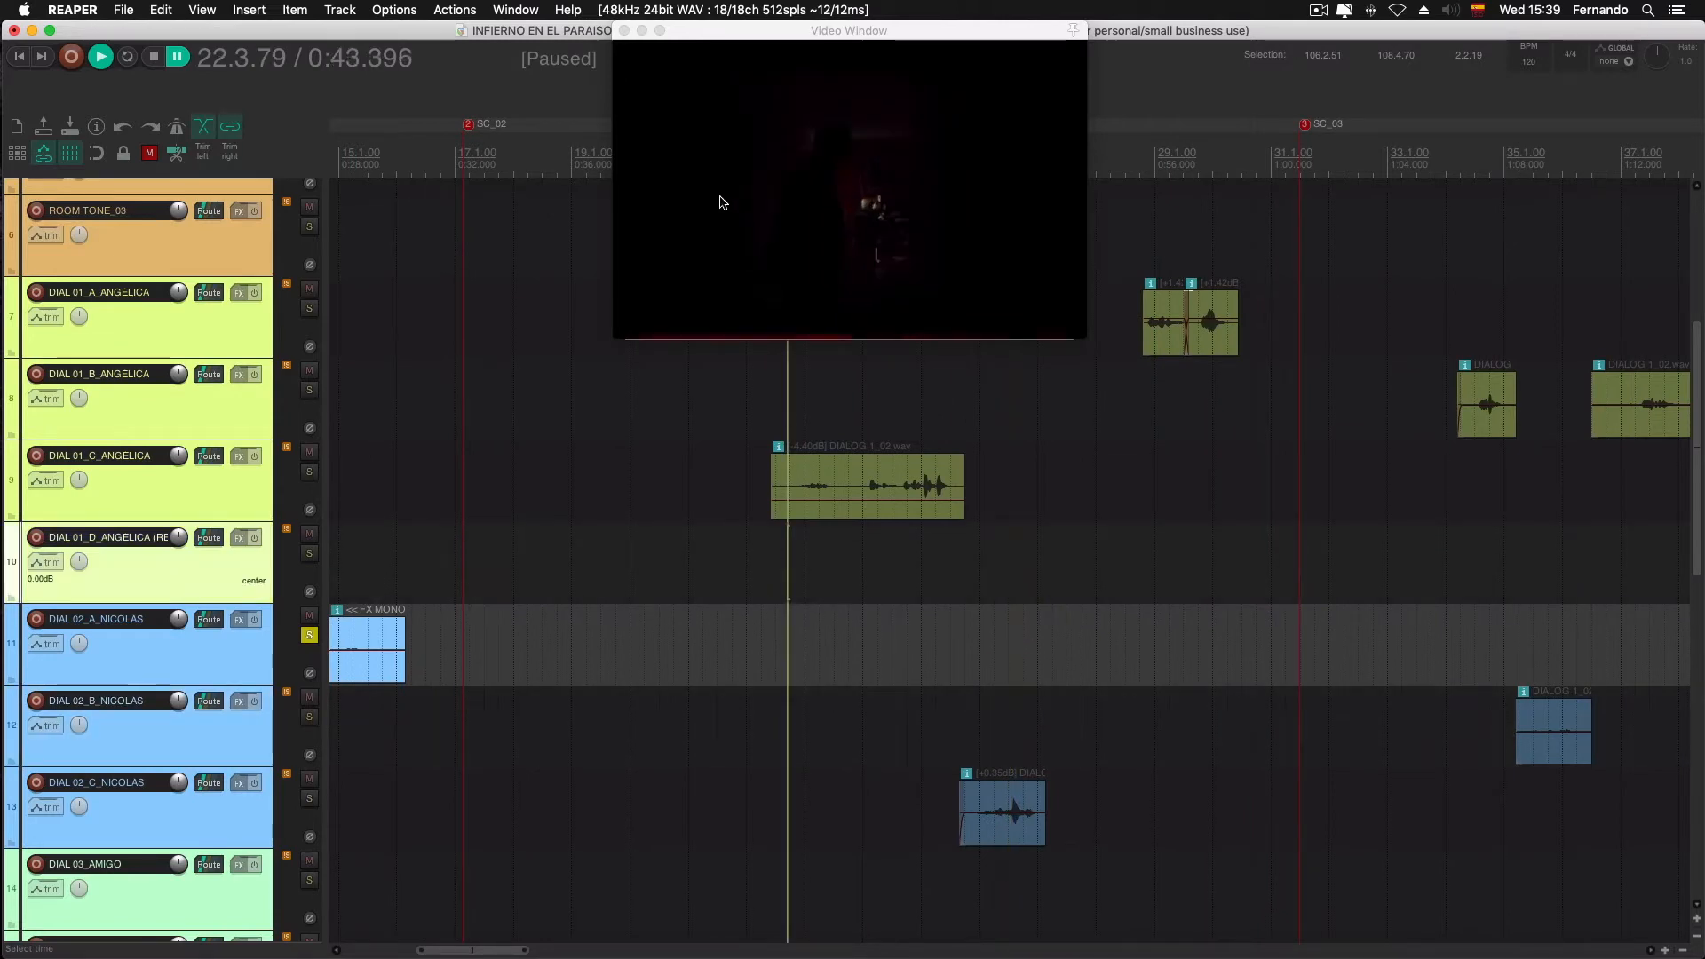
# Go through the video picture from the end of SC_01 into SC_02, up to the DIAL 01_C and DIAL 02_C clips
pyautogui.click(410, 463)
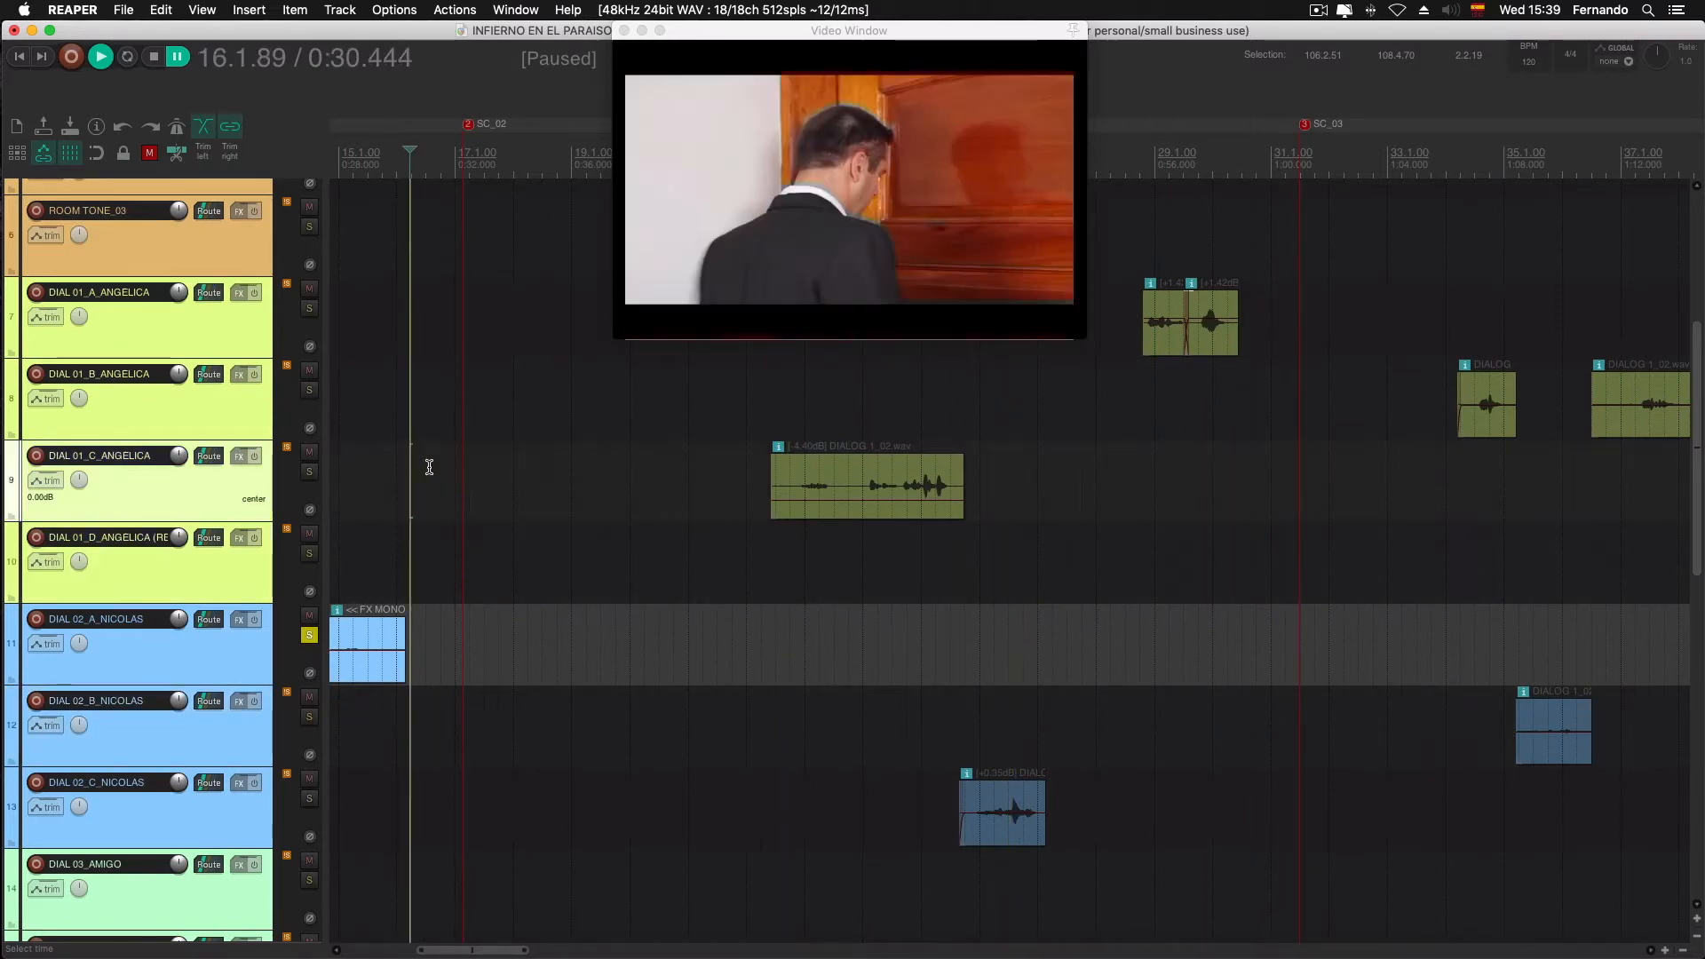
pyautogui.click(533, 474)
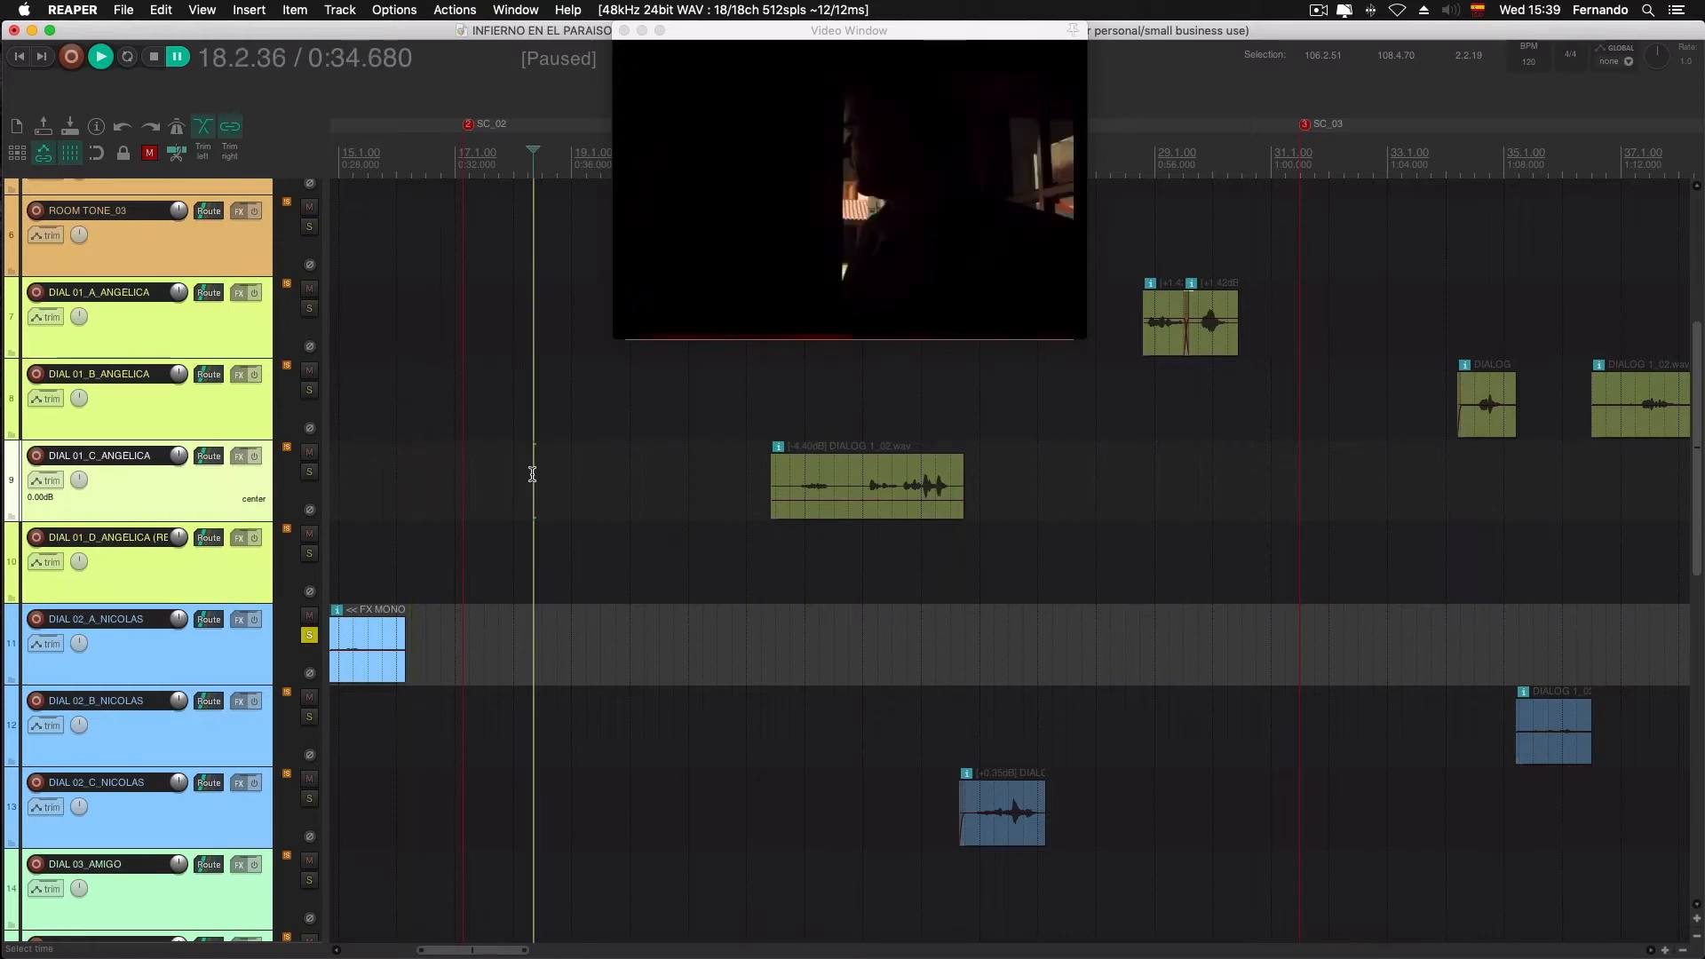
pyautogui.click(584, 472)
pyautogui.click(626, 475)
pyautogui.click(686, 480)
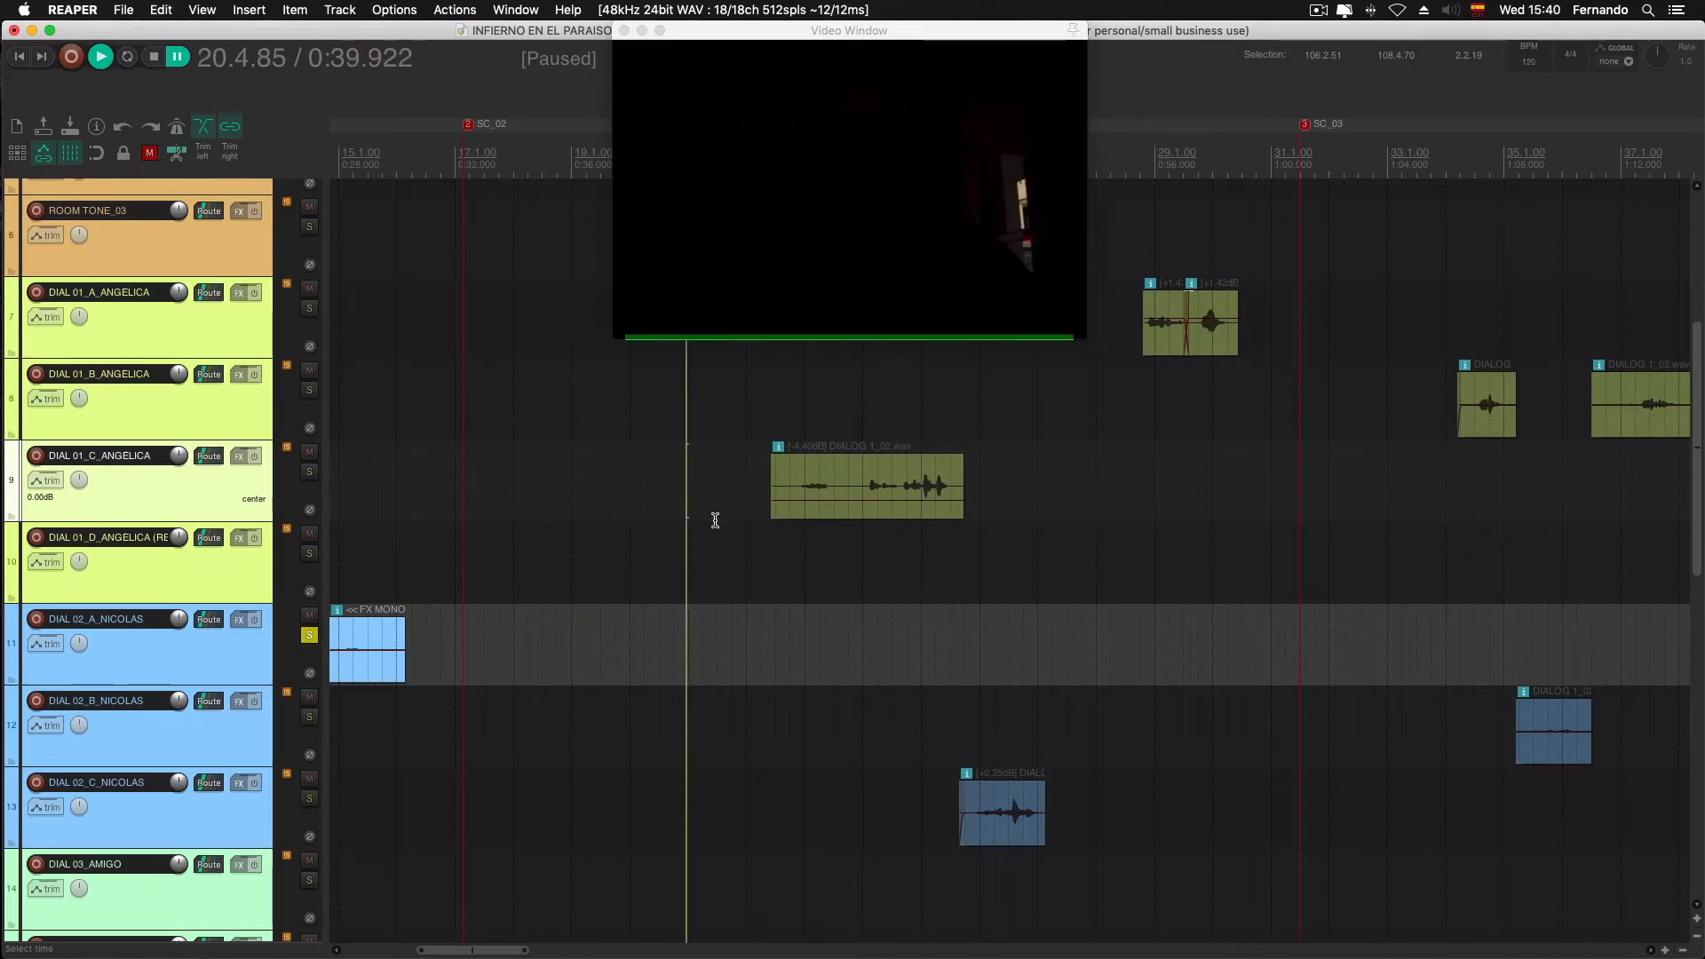
pyautogui.click(731, 497)
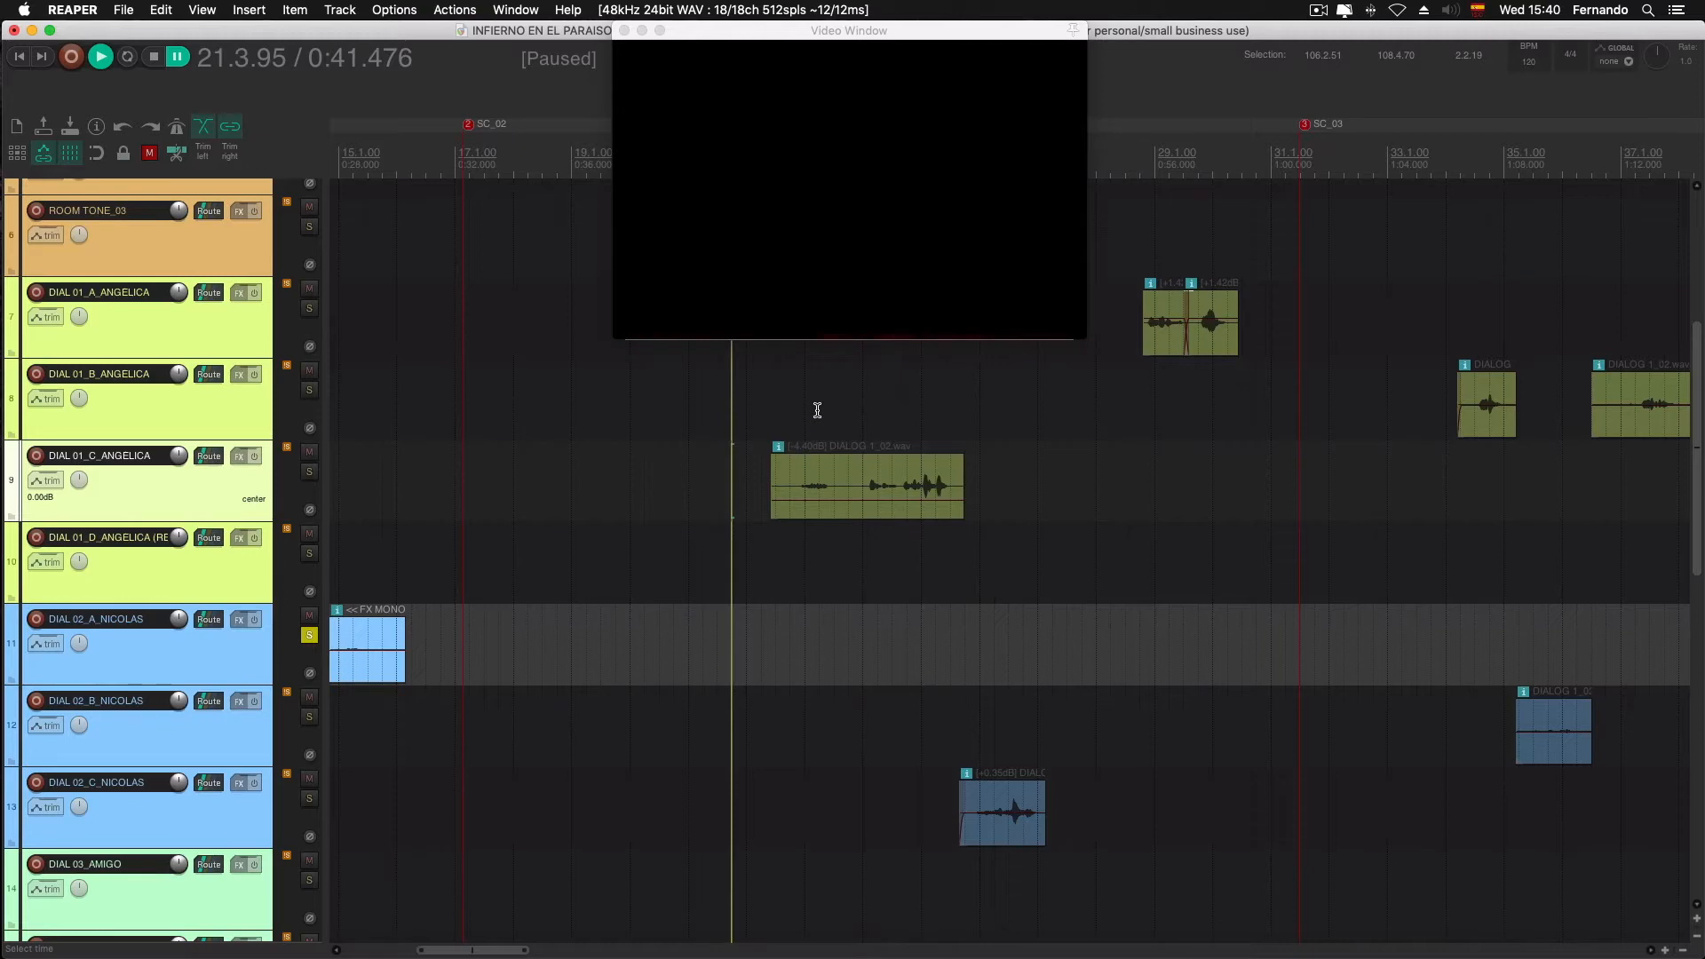
pyautogui.click(817, 410)
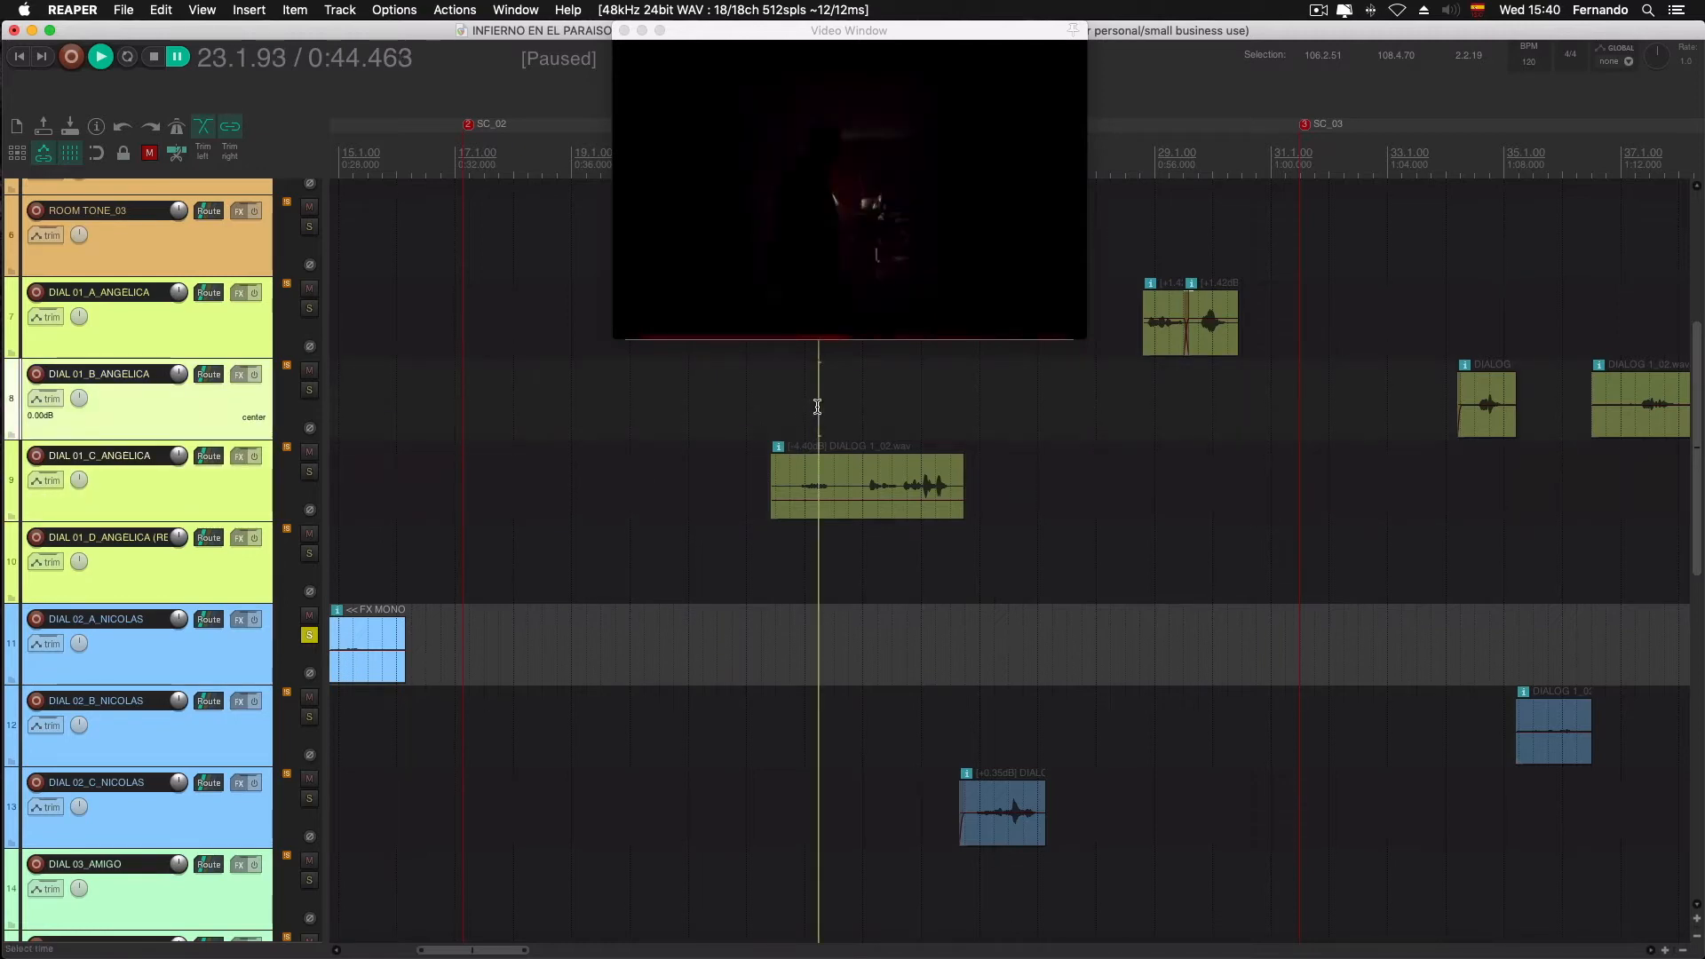
pyautogui.click(1016, 732)
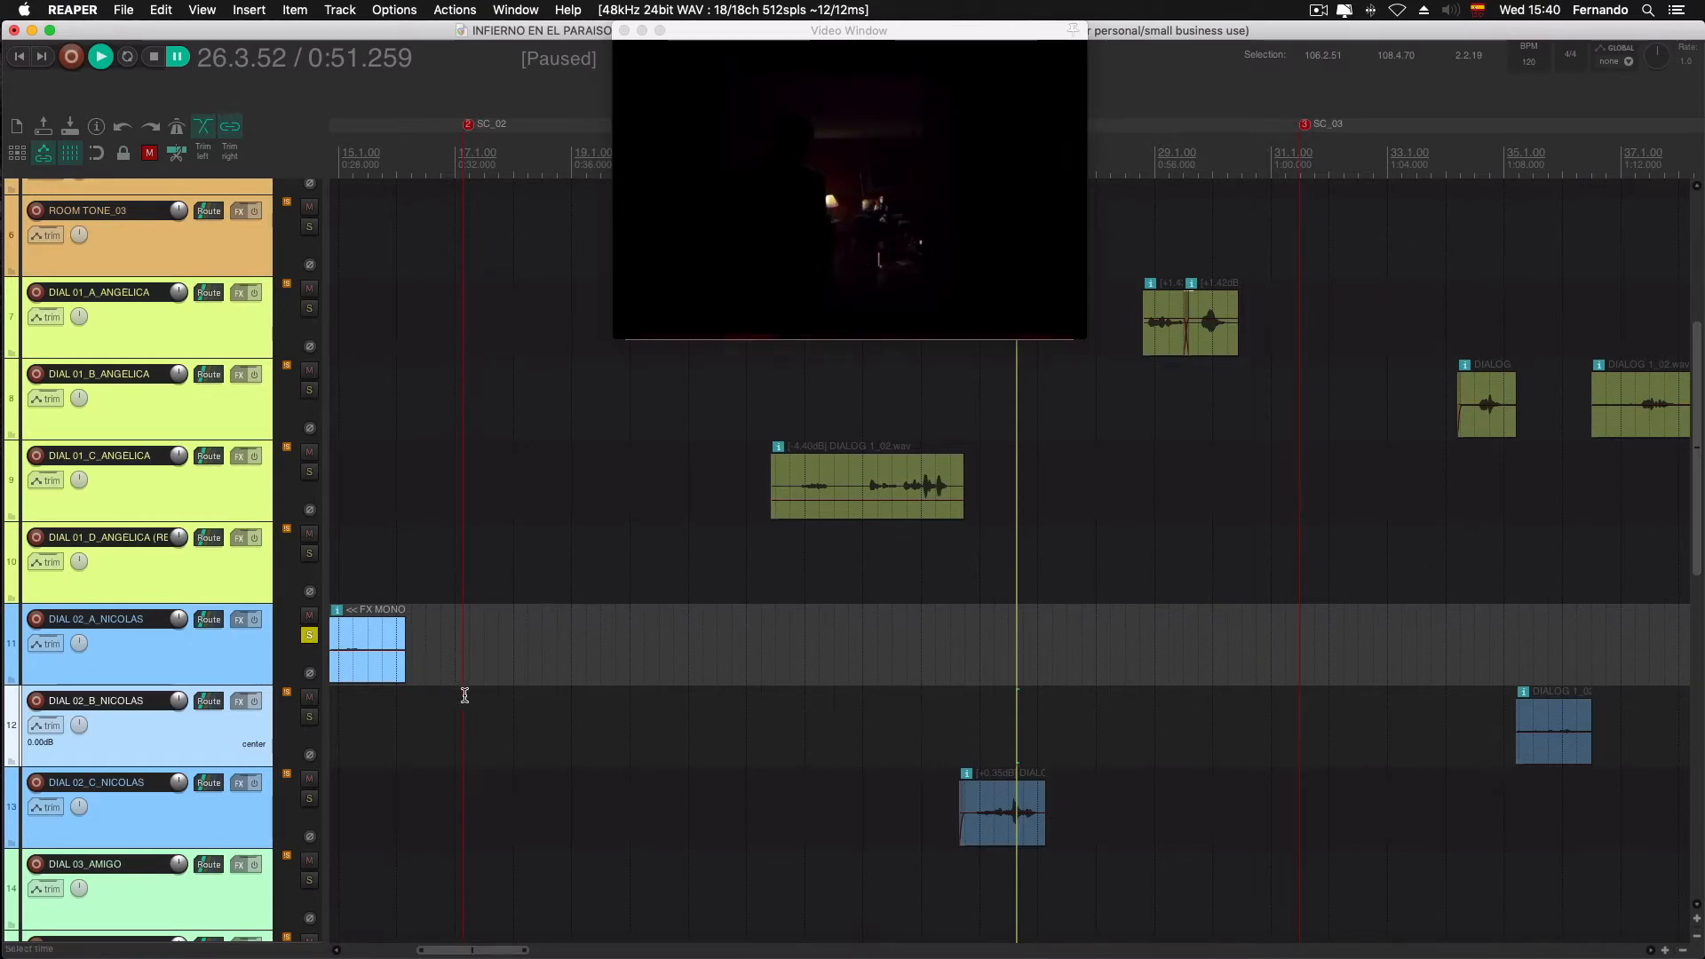
# Turn off solo on DIAL 02_A and solo the DIAL 02_C, DIAL 01_C and DIAL 01_A tracks instead
pyautogui.click(309, 798)
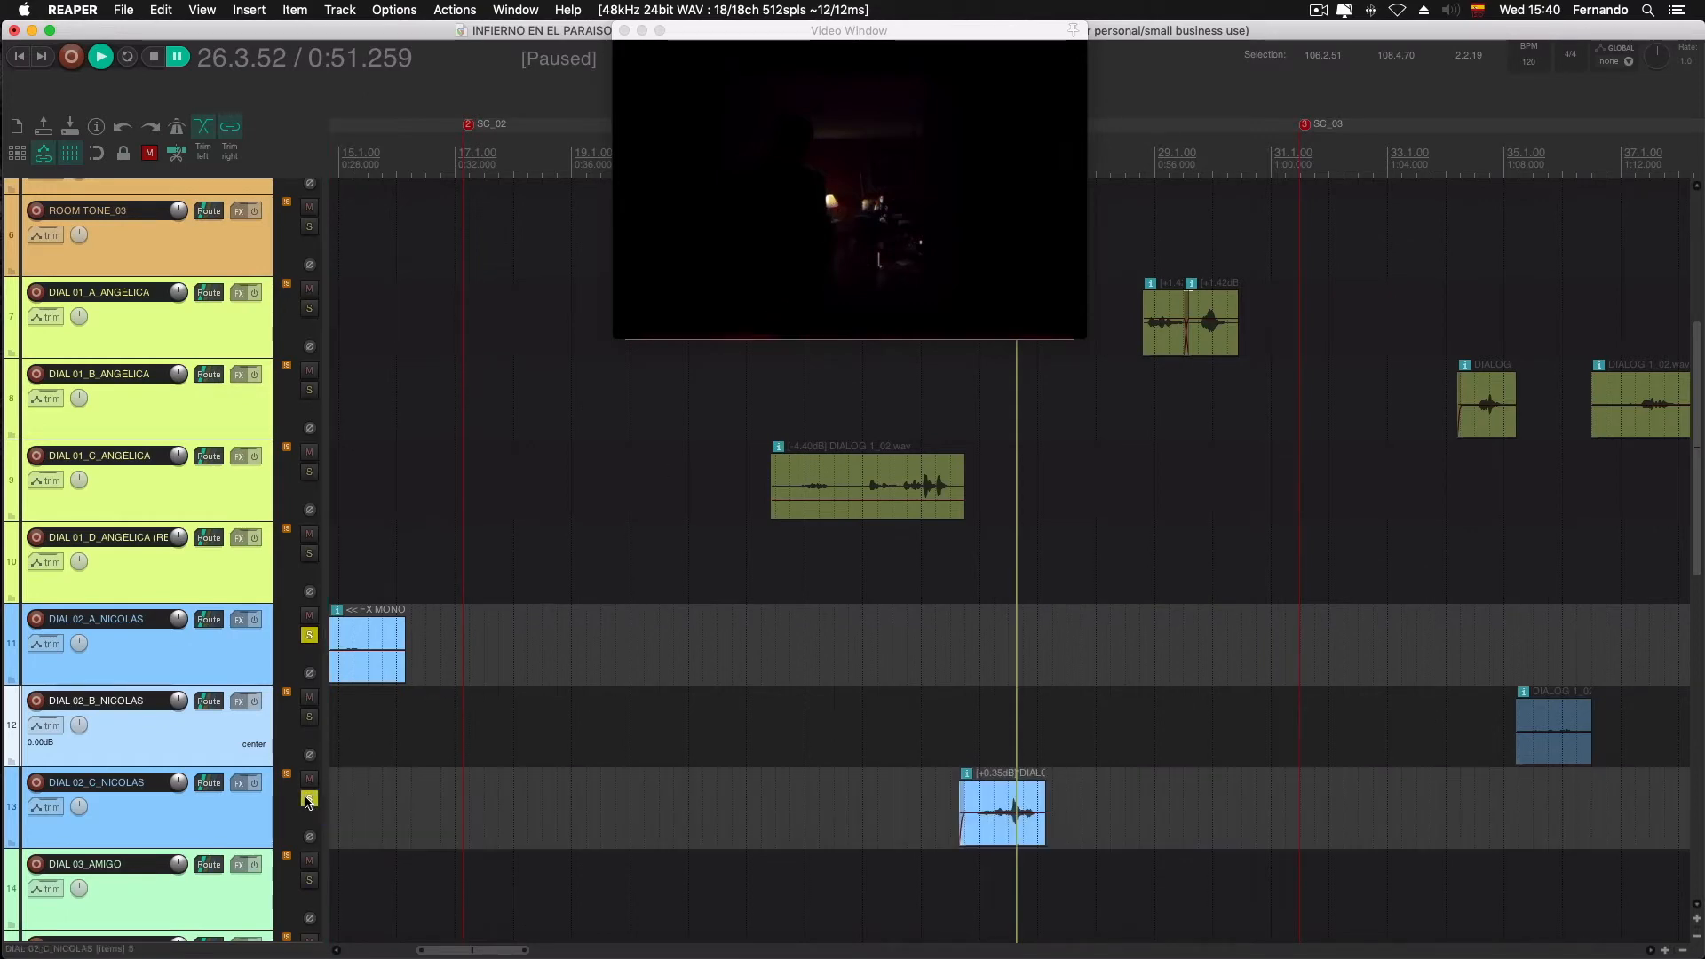
pyautogui.click(309, 635)
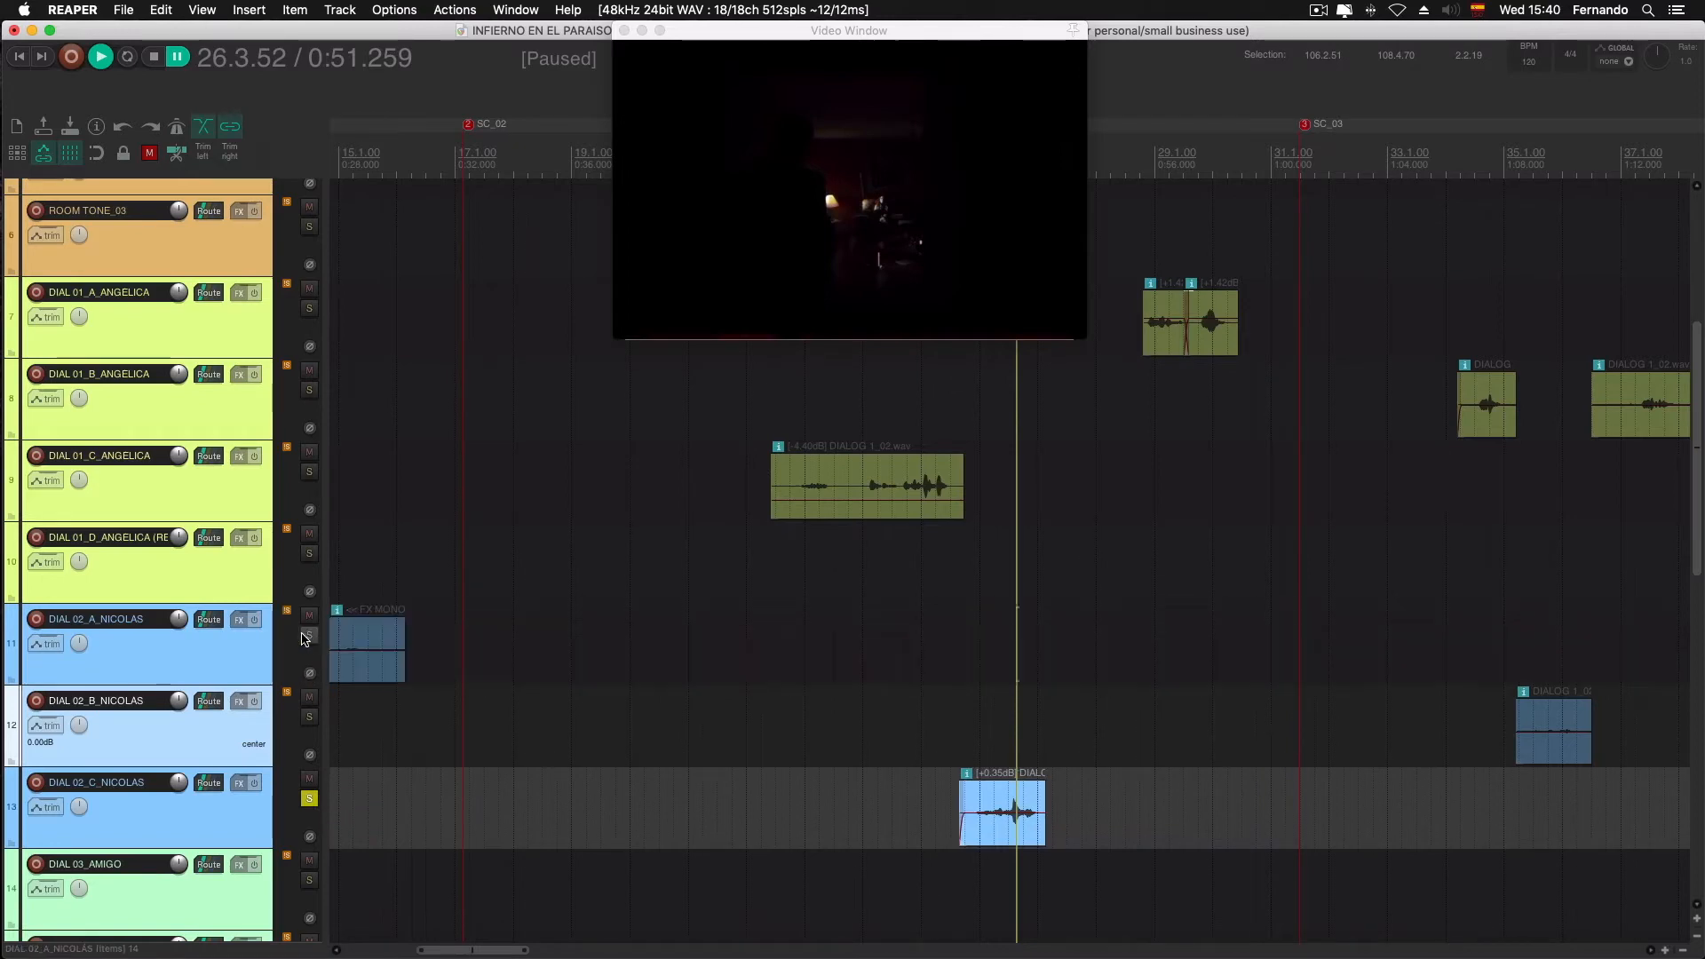
pyautogui.click(798, 391)
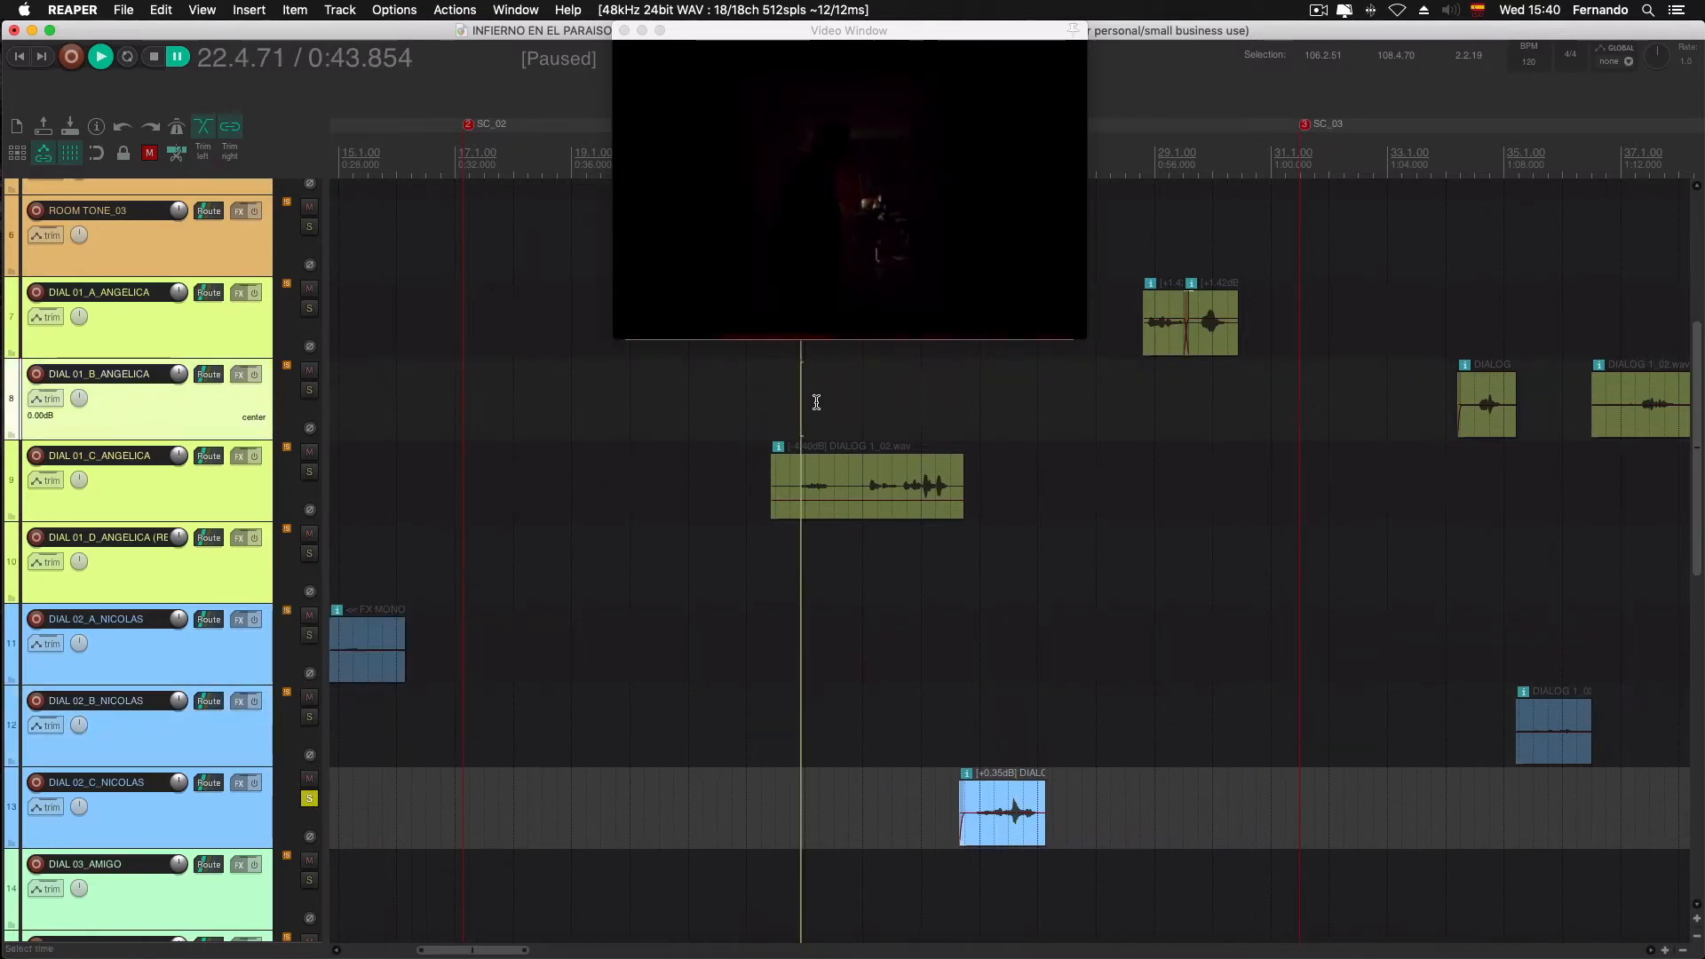
pyautogui.click(309, 471)
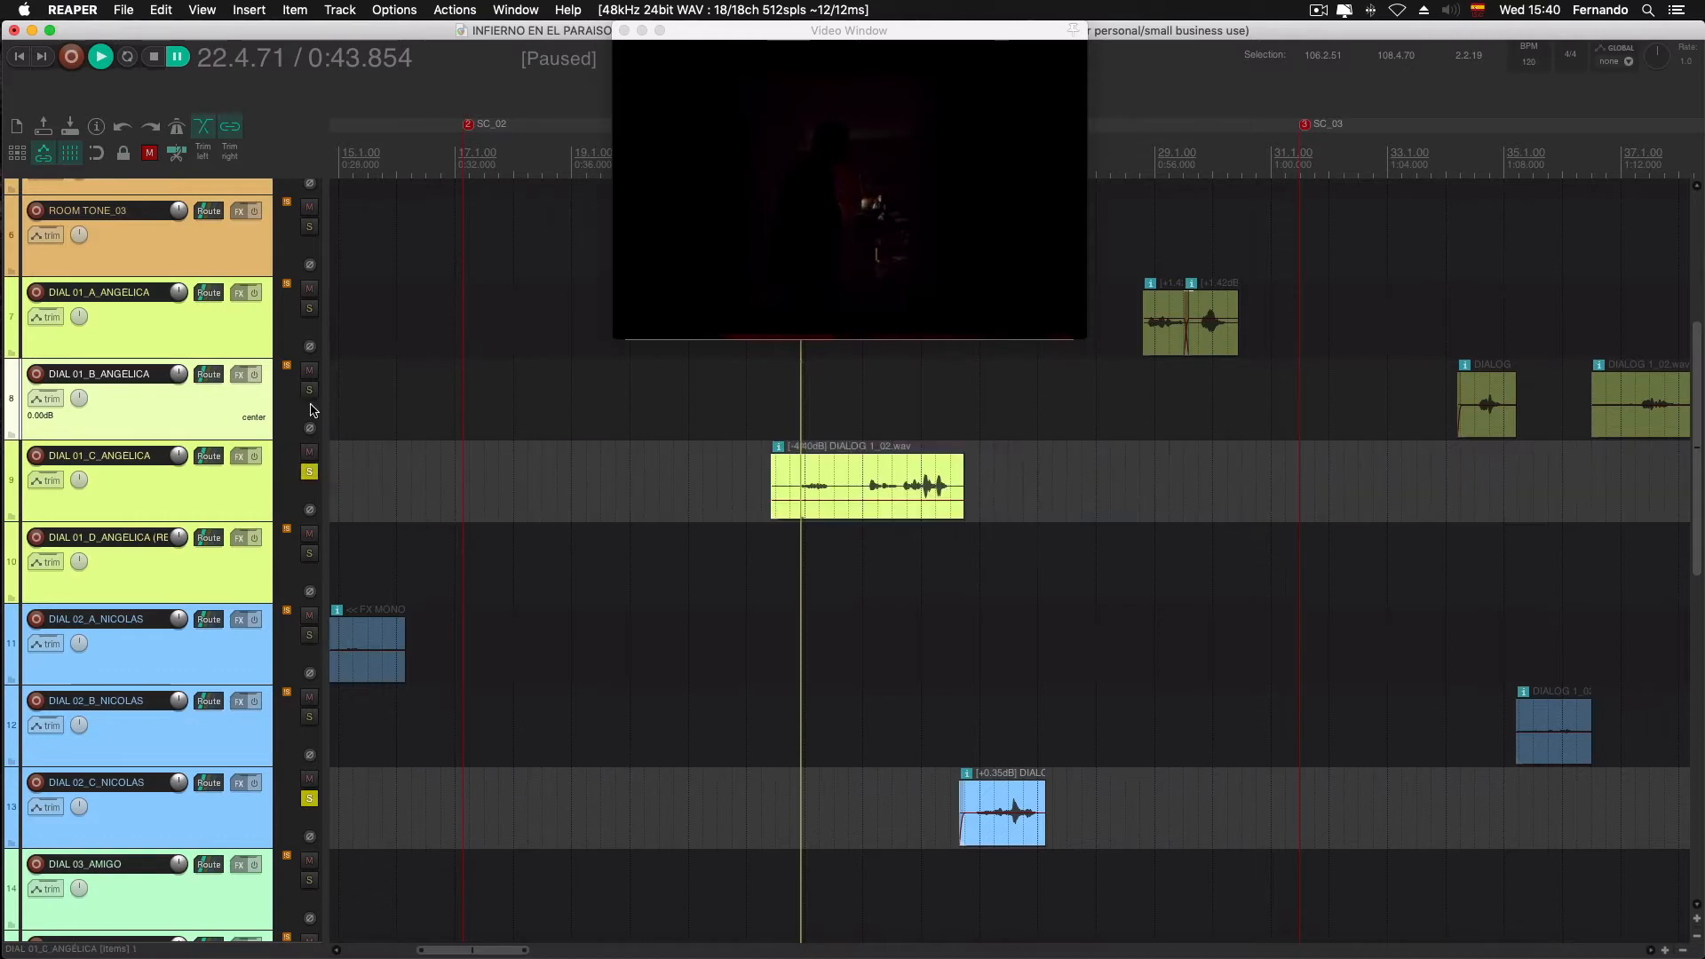
pyautogui.click(309, 309)
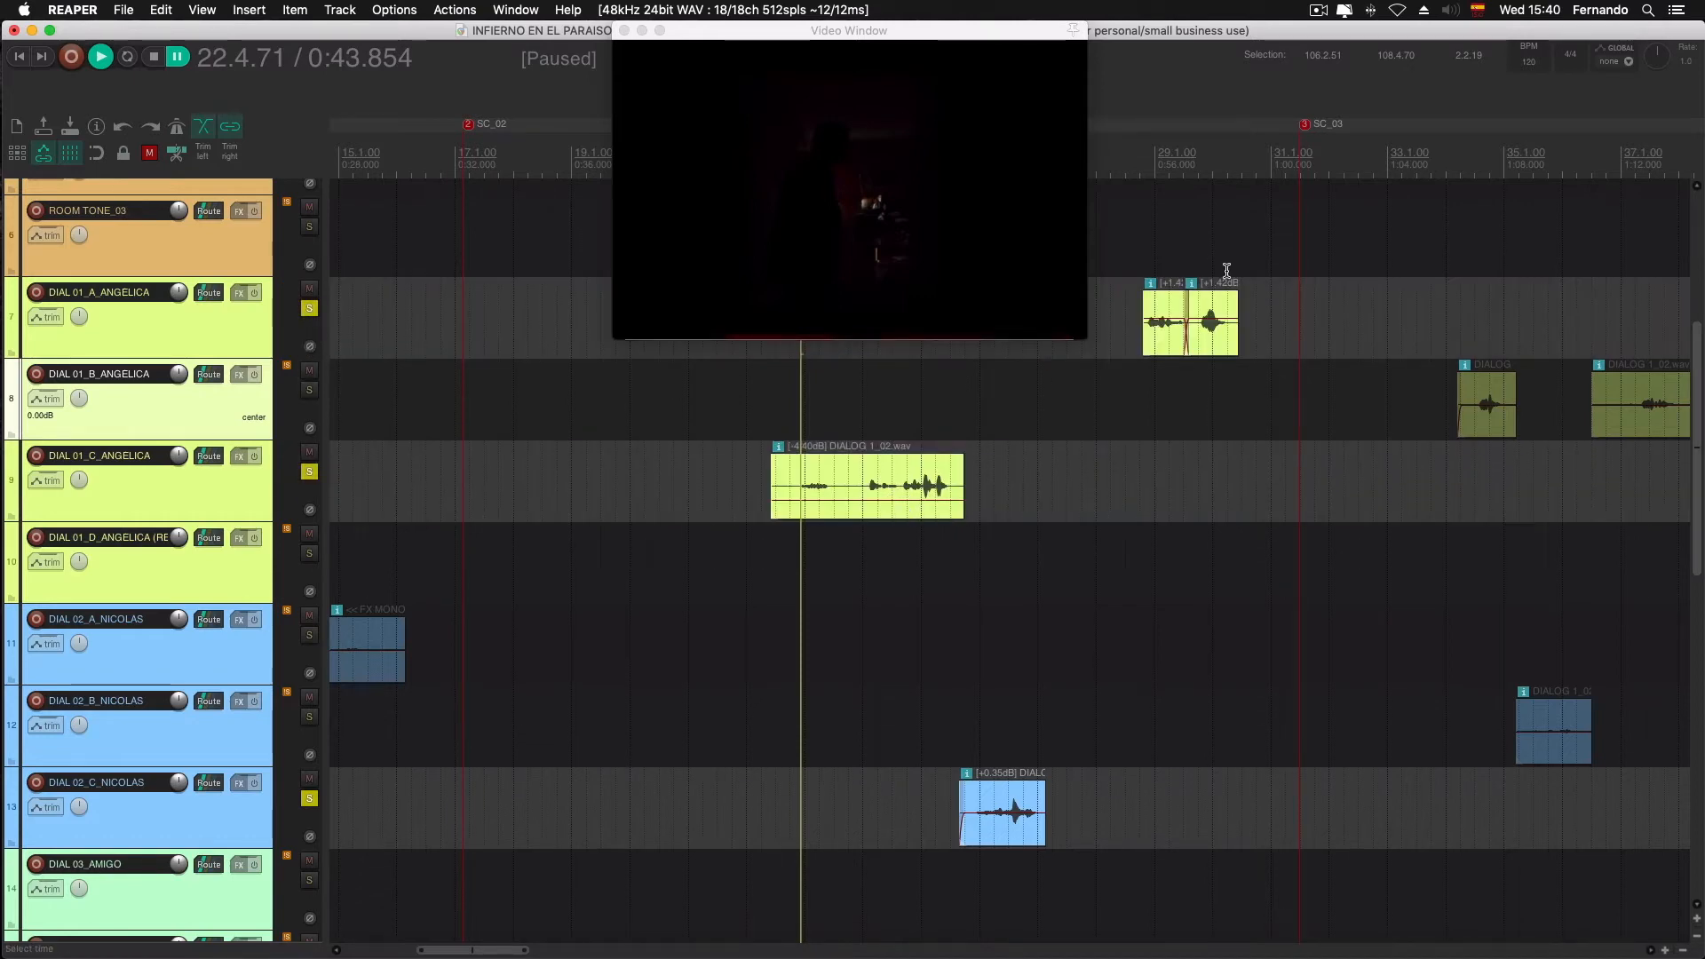
# Play the soloed SC_02 dialogue with the video from just before the DIAL 01_C clip
pyautogui.click(759, 383)
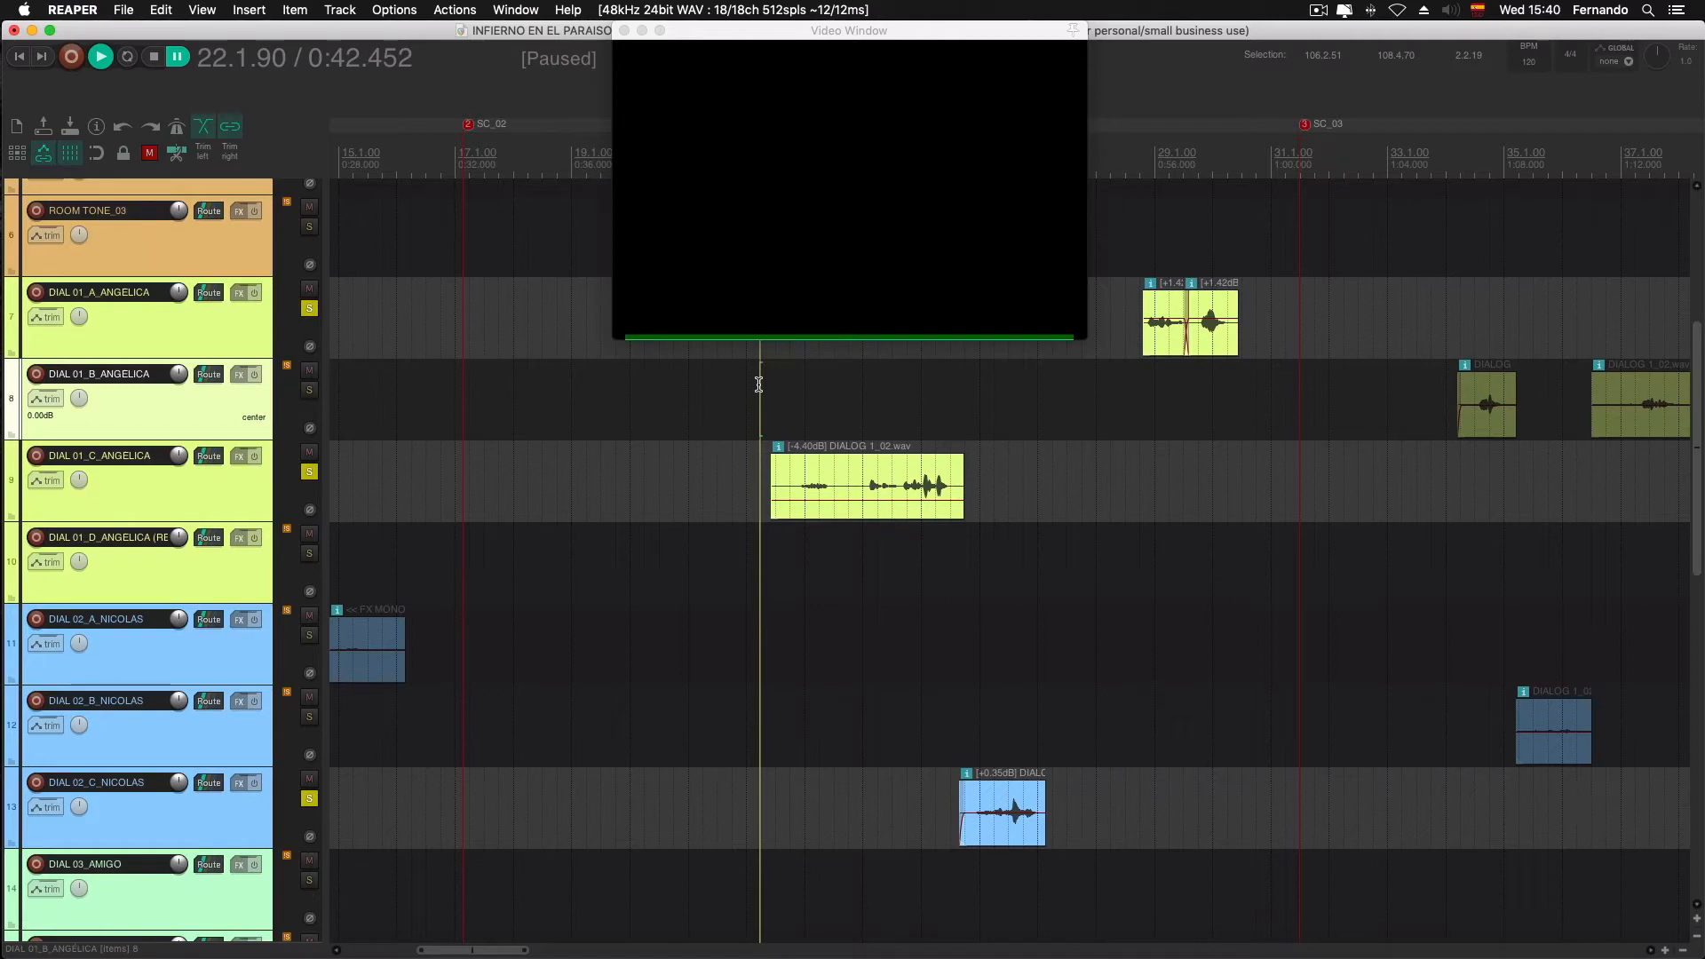
pyautogui.press('space')
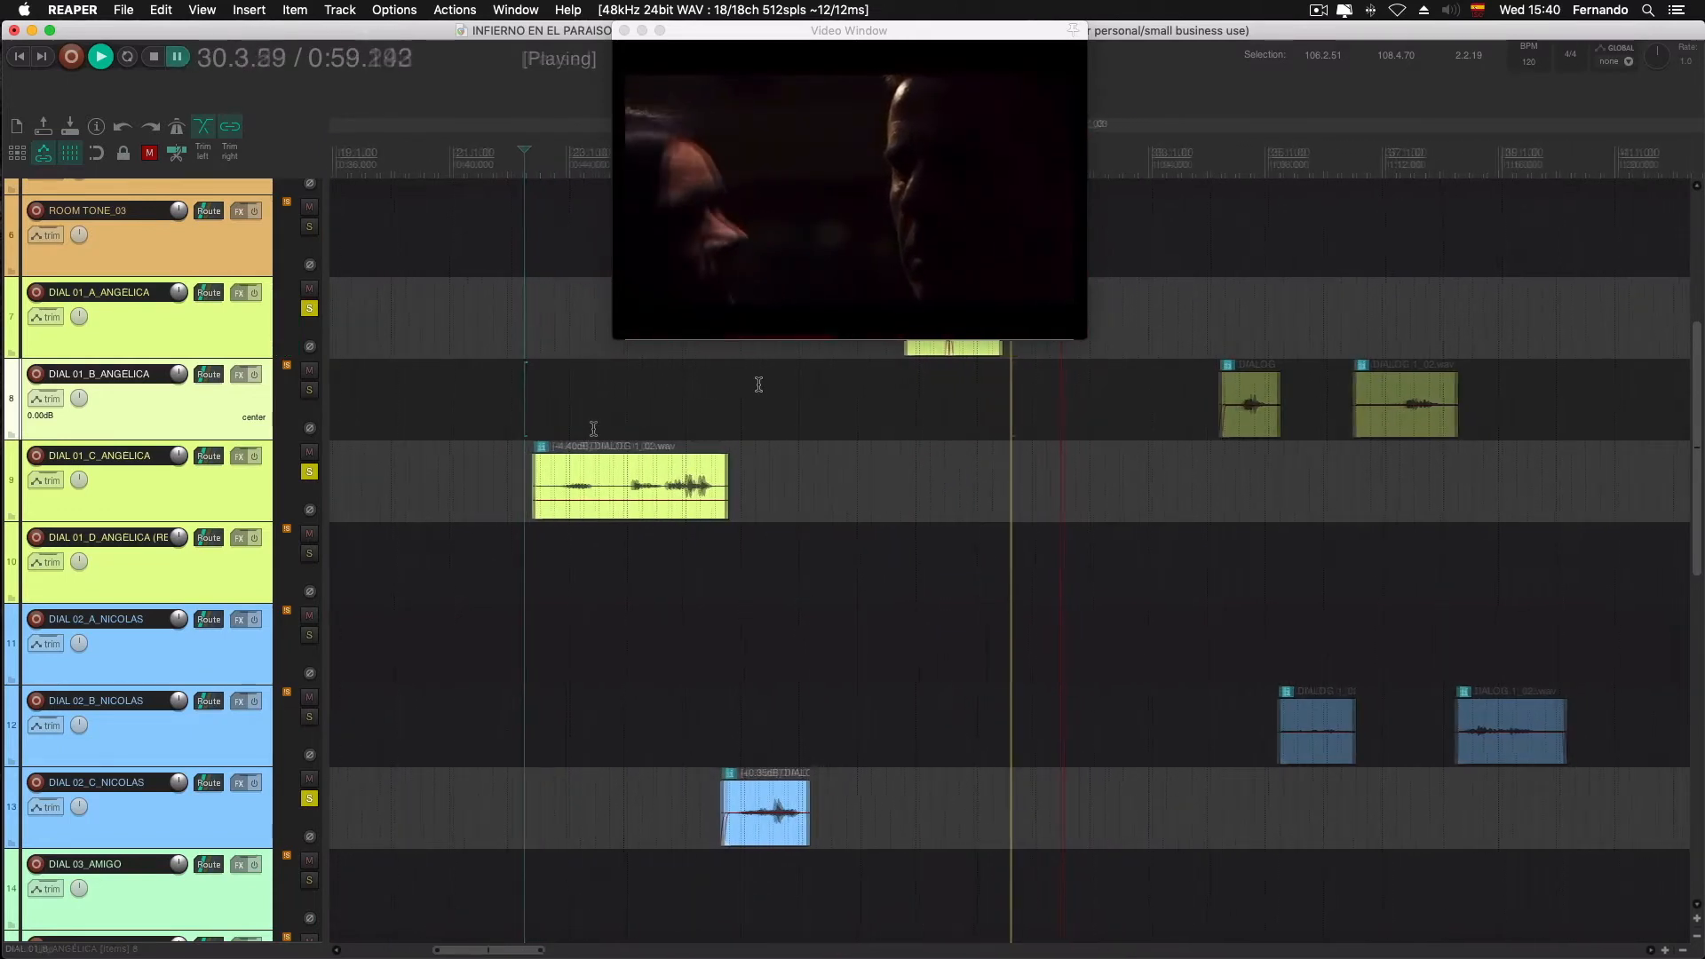
# Pause playback and recheck the video picture around the SC_02 clips on DIAL 01_C, DIAL 01_A and DIAL 02_C
pyautogui.press('Return')
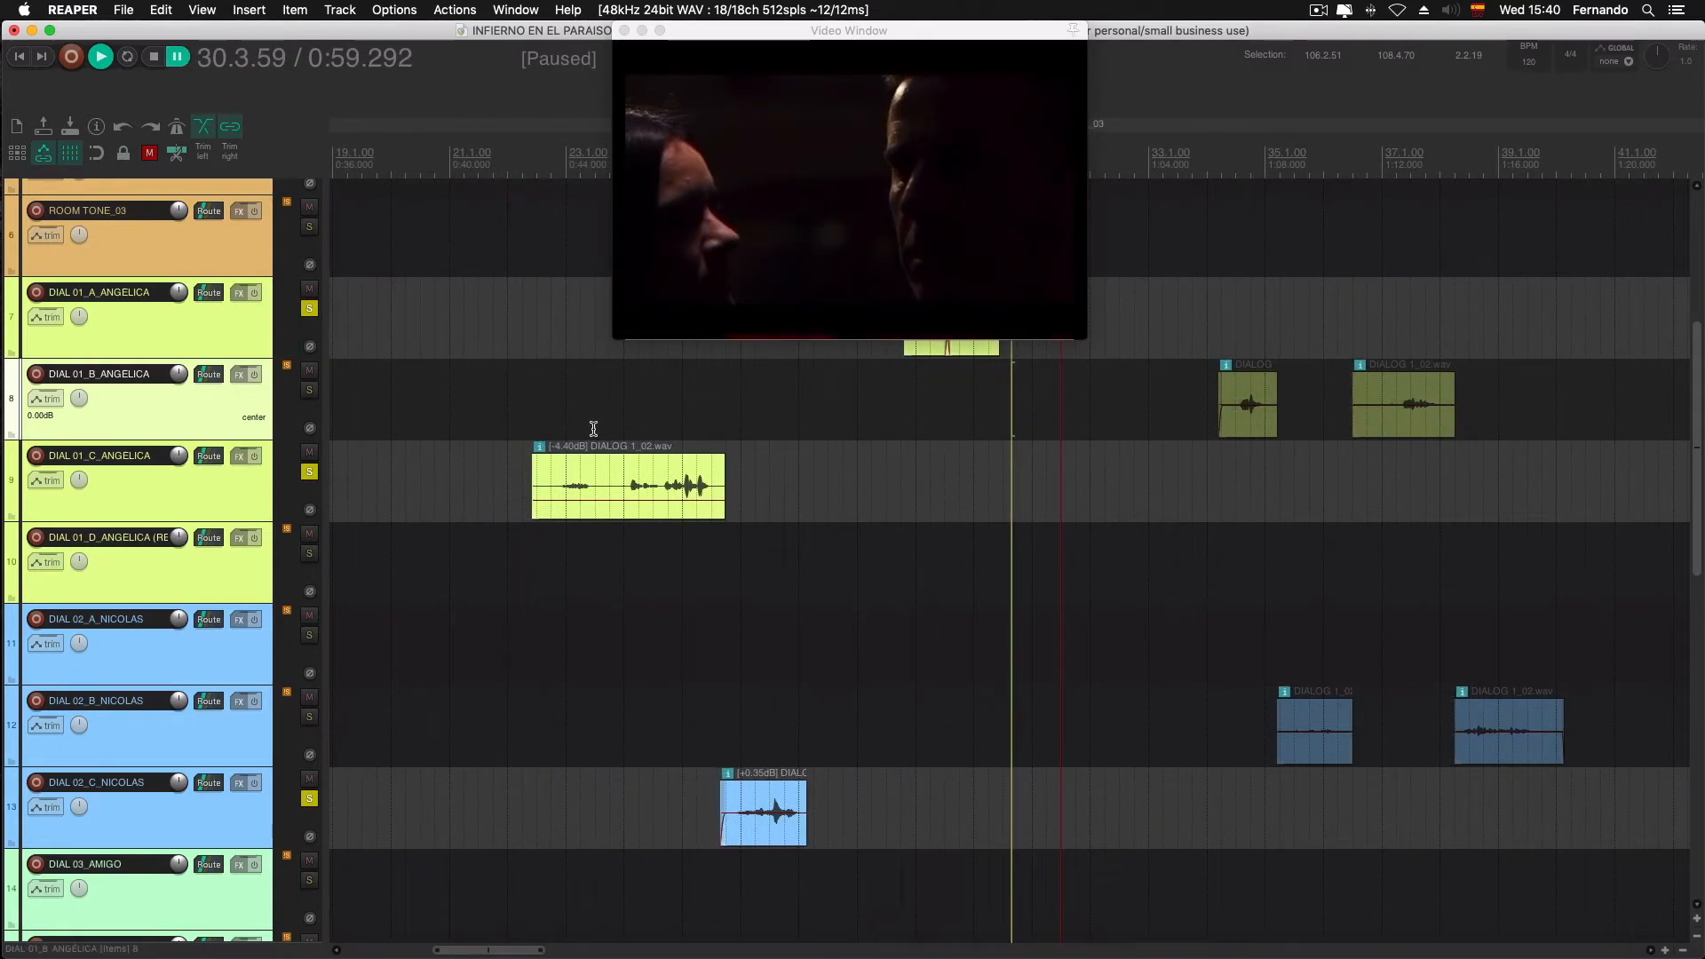
pyautogui.click(746, 650)
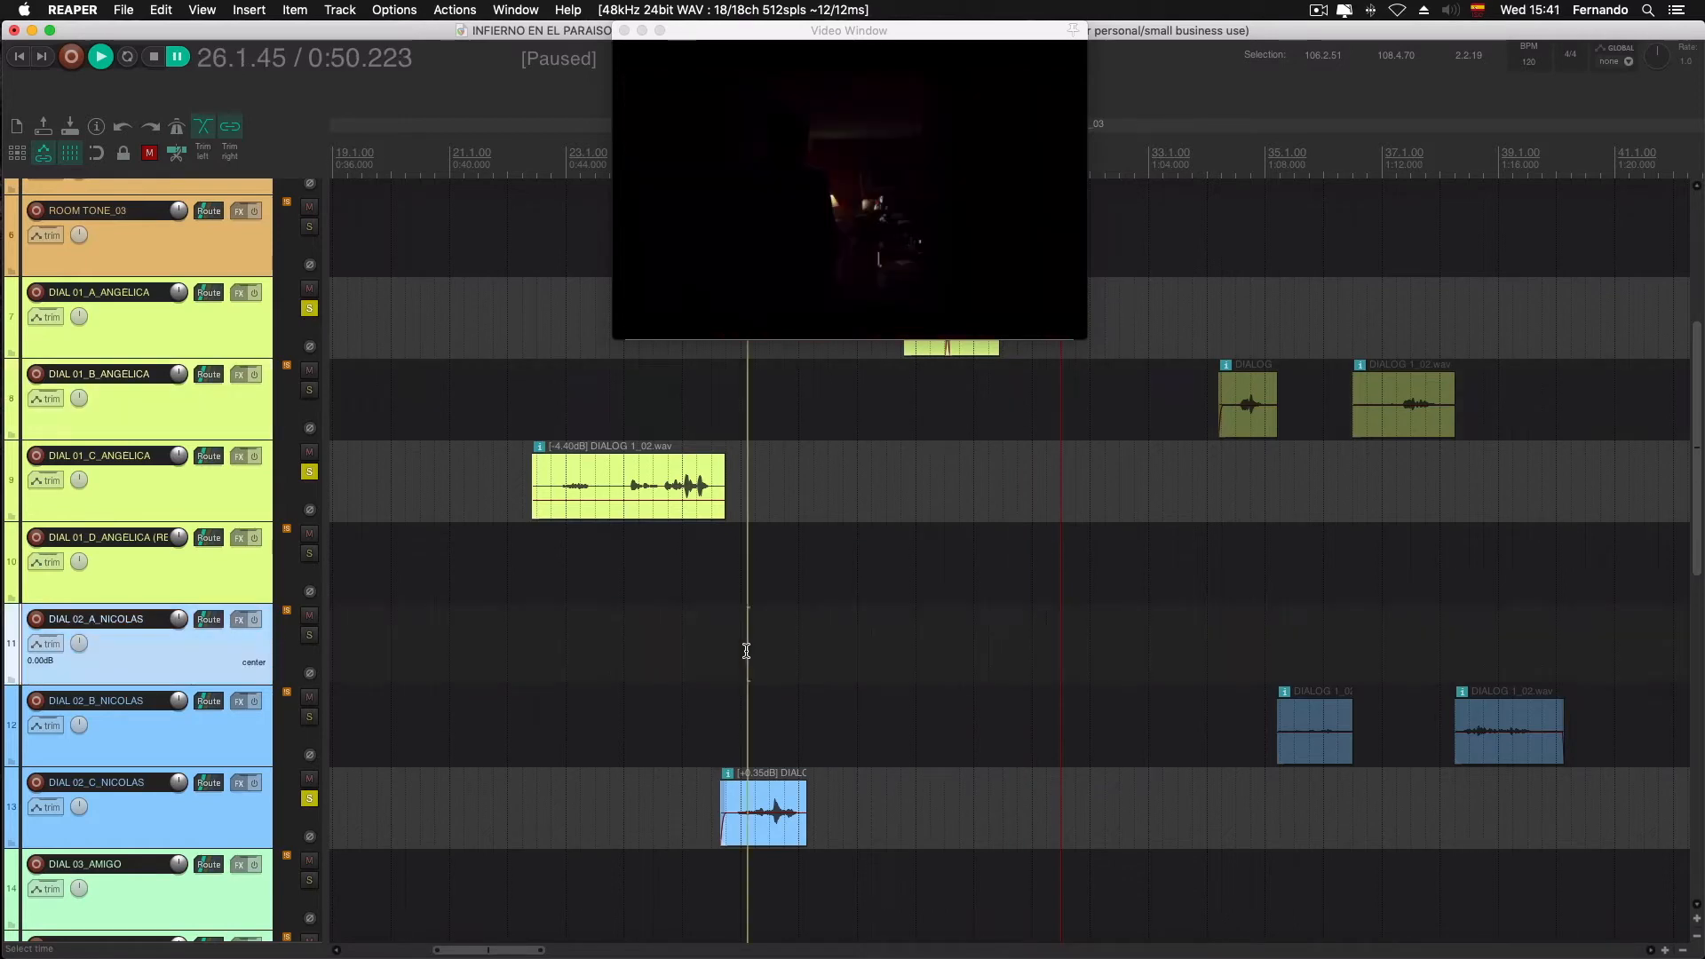
pyautogui.scroll(-3, 746, 651)
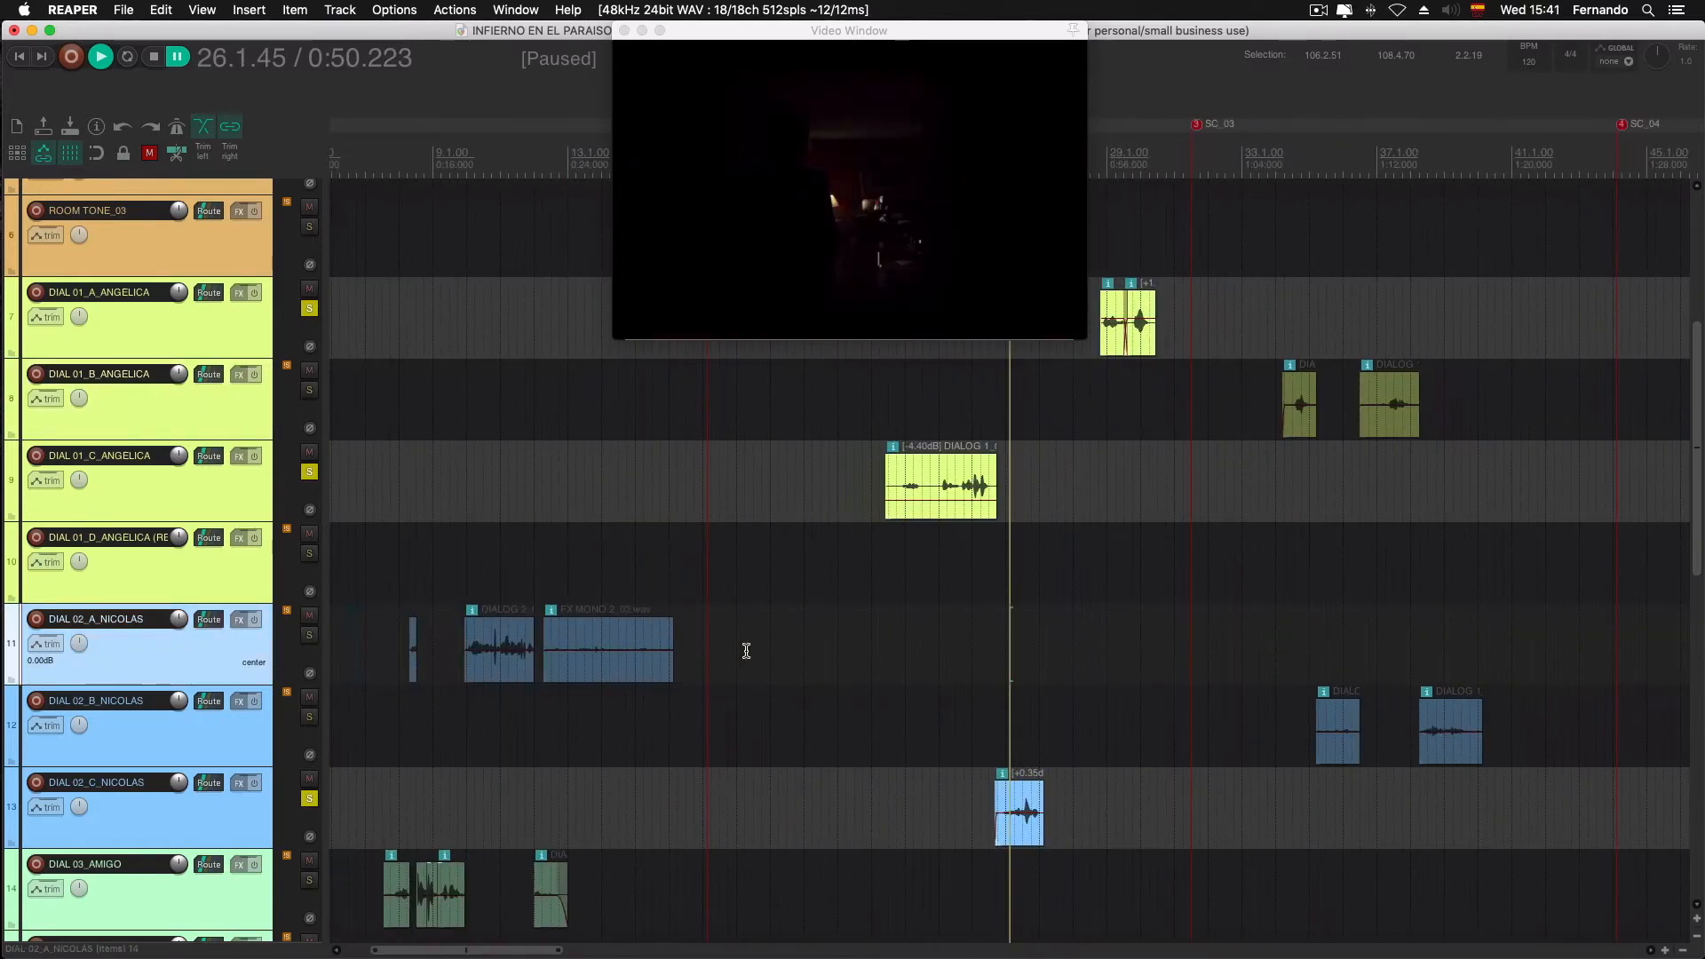
pyautogui.scroll(-1, 747, 650)
pyautogui.click(909, 560)
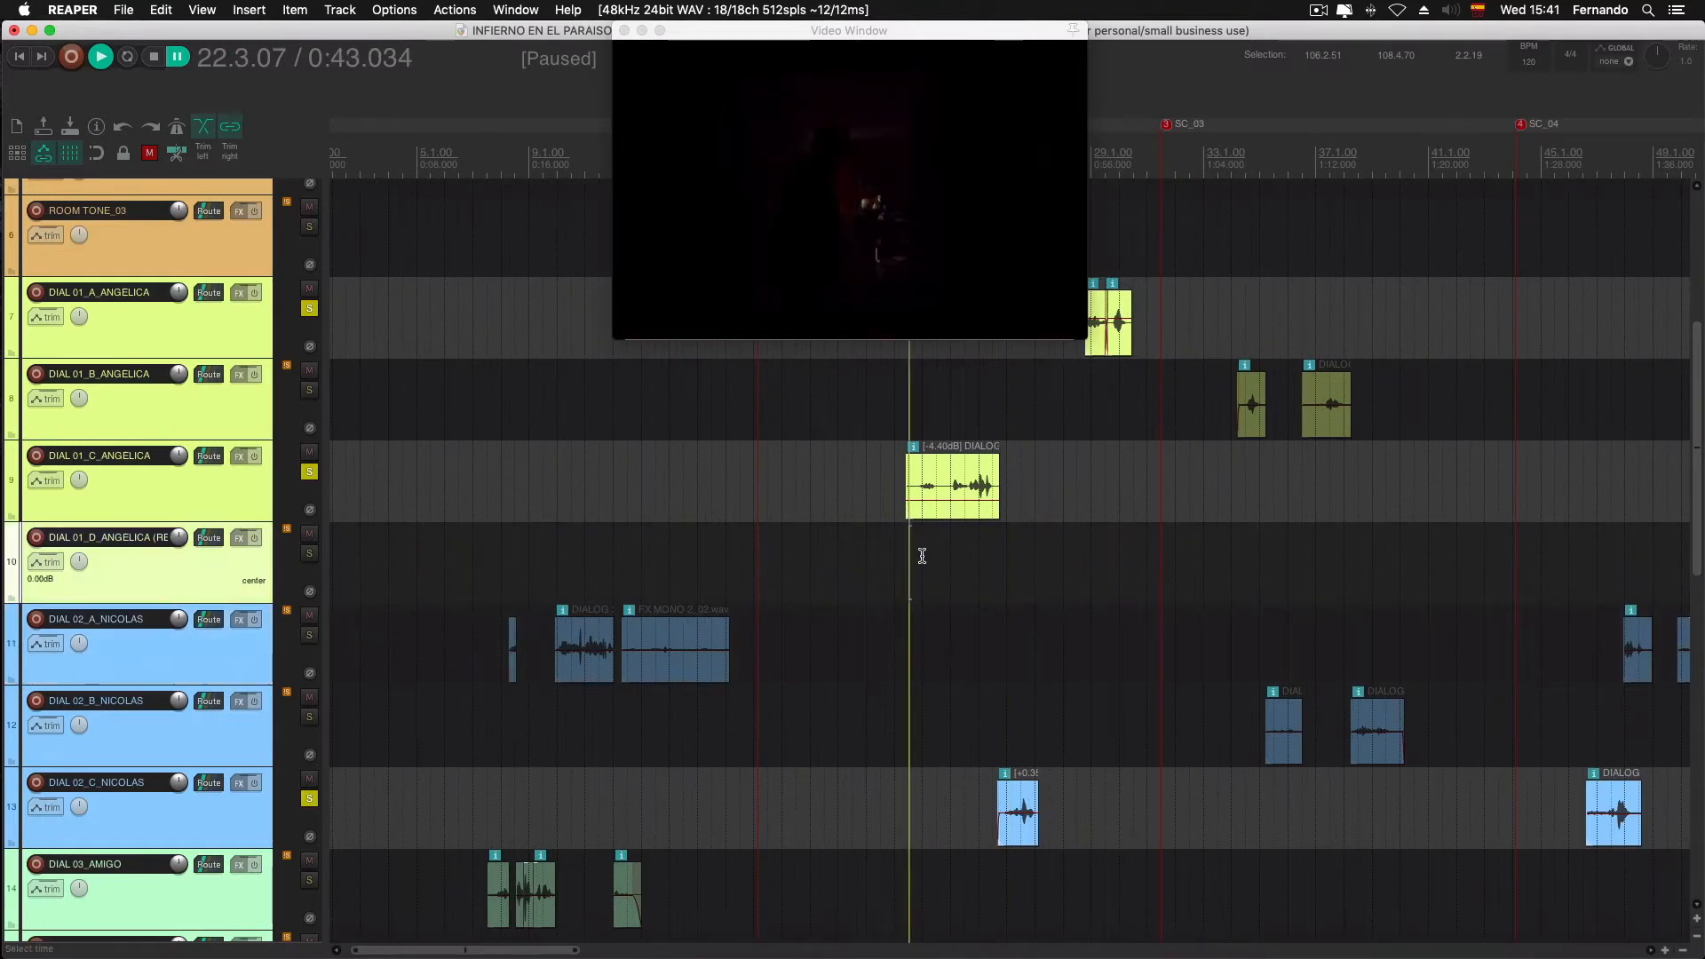
pyautogui.click(921, 556)
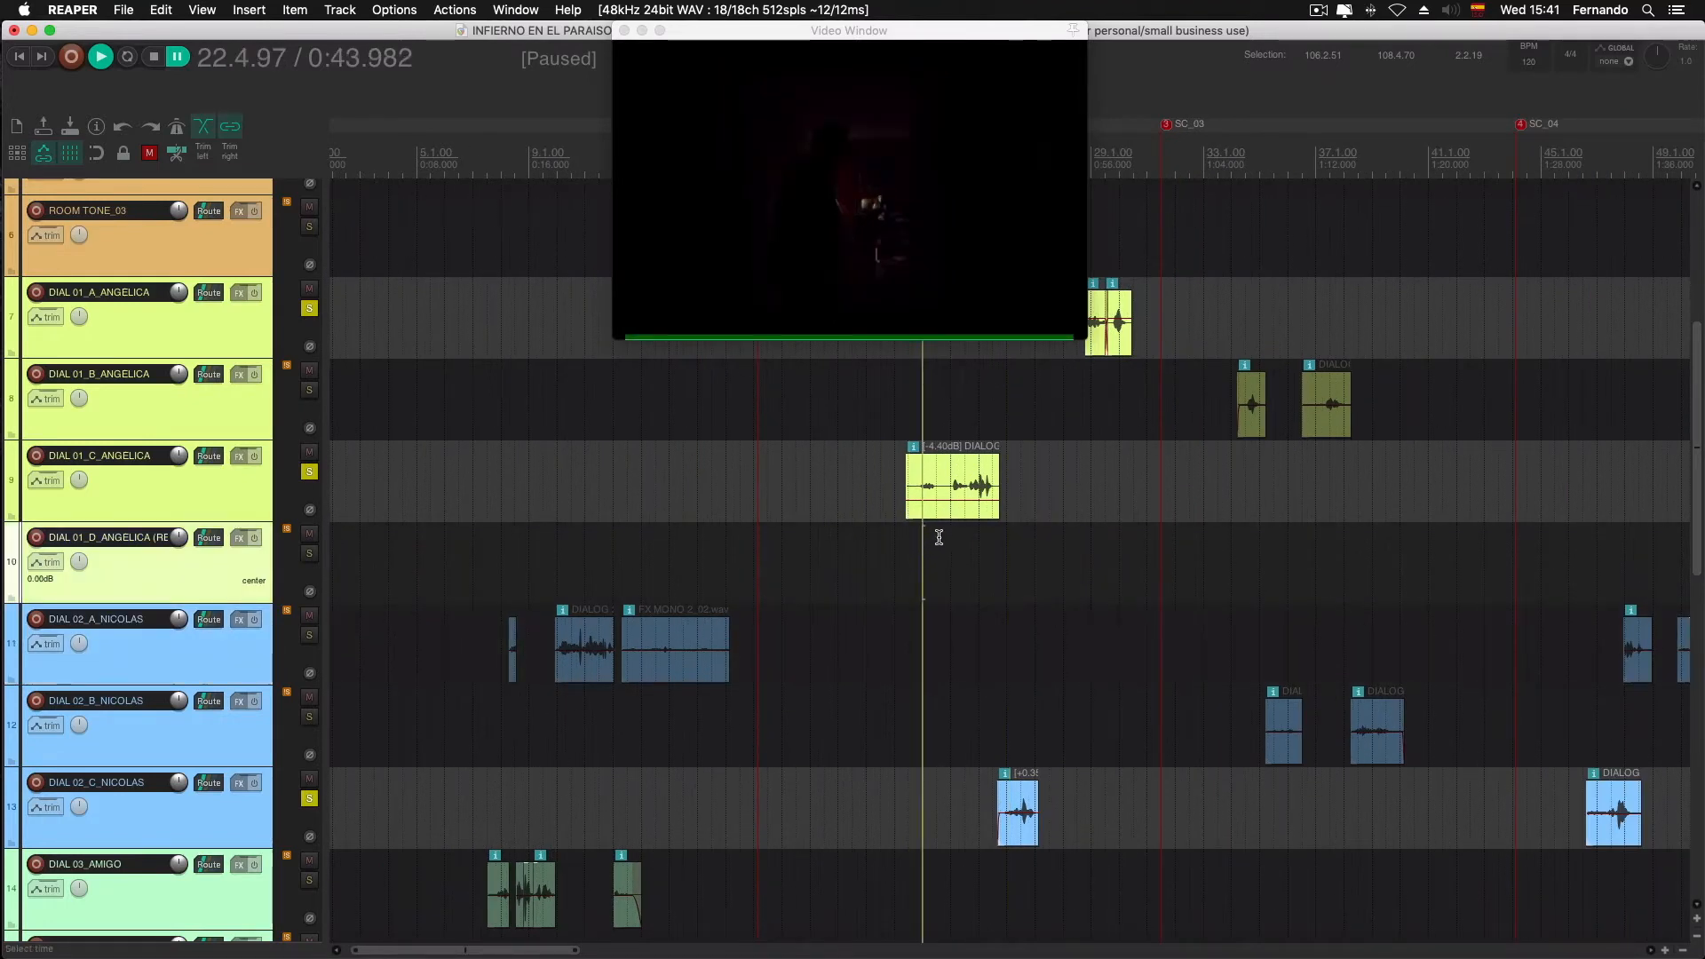
pyautogui.click(1097, 382)
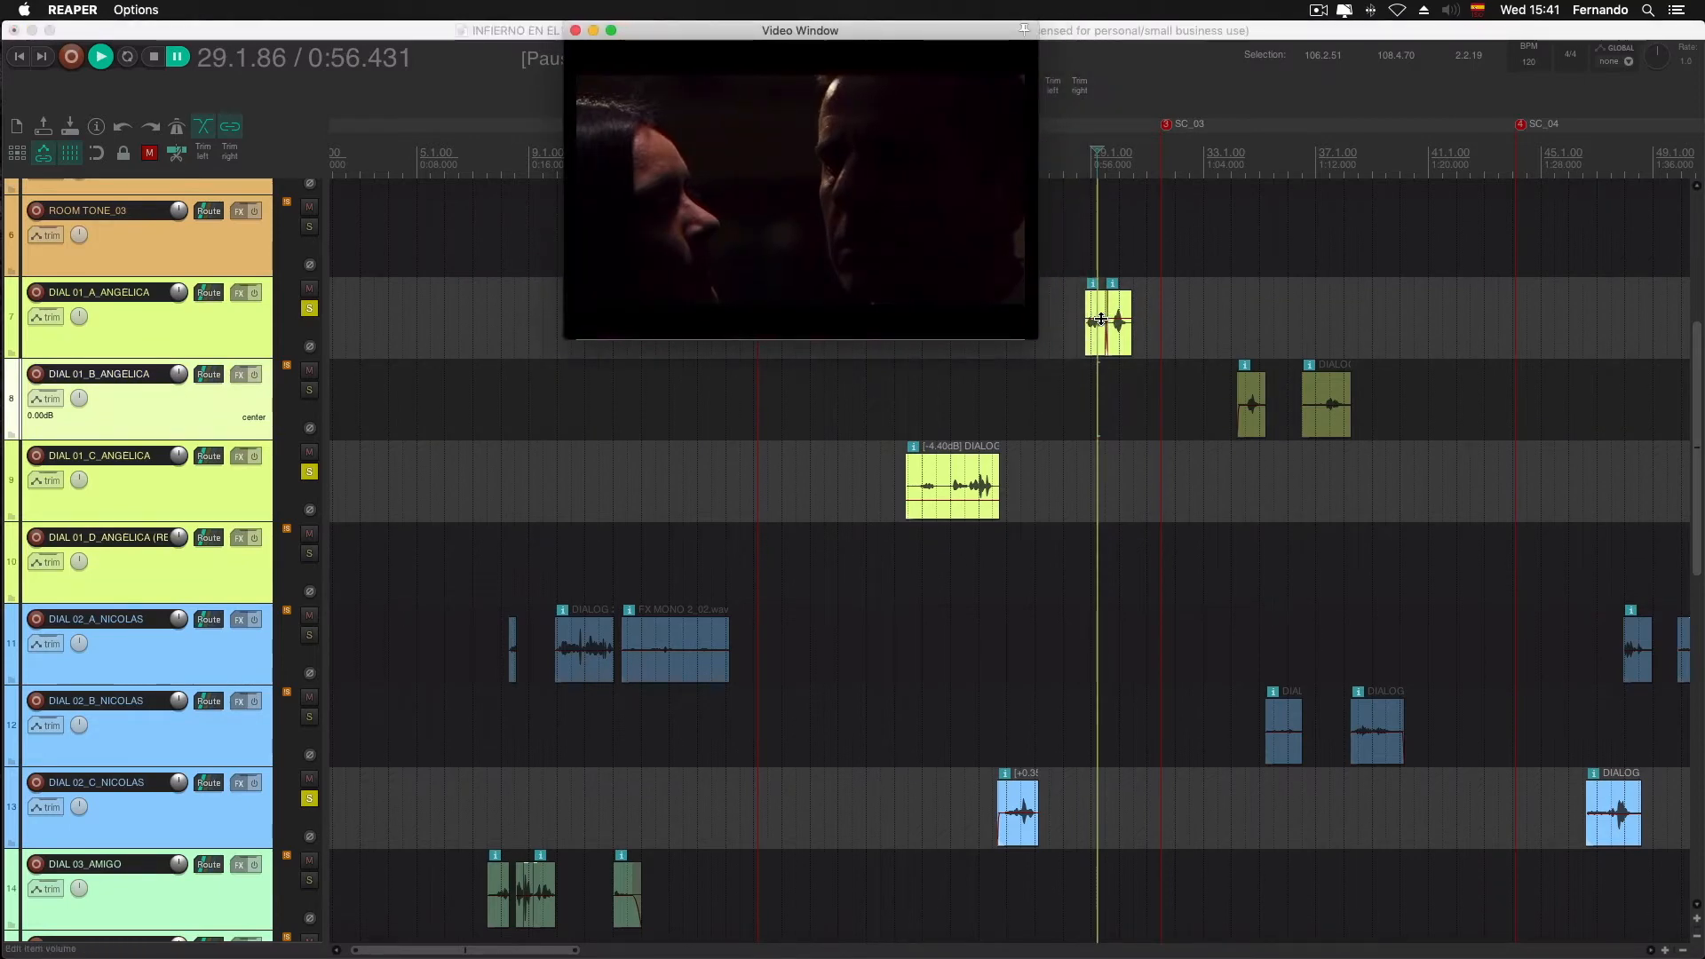
pyautogui.click(1013, 811)
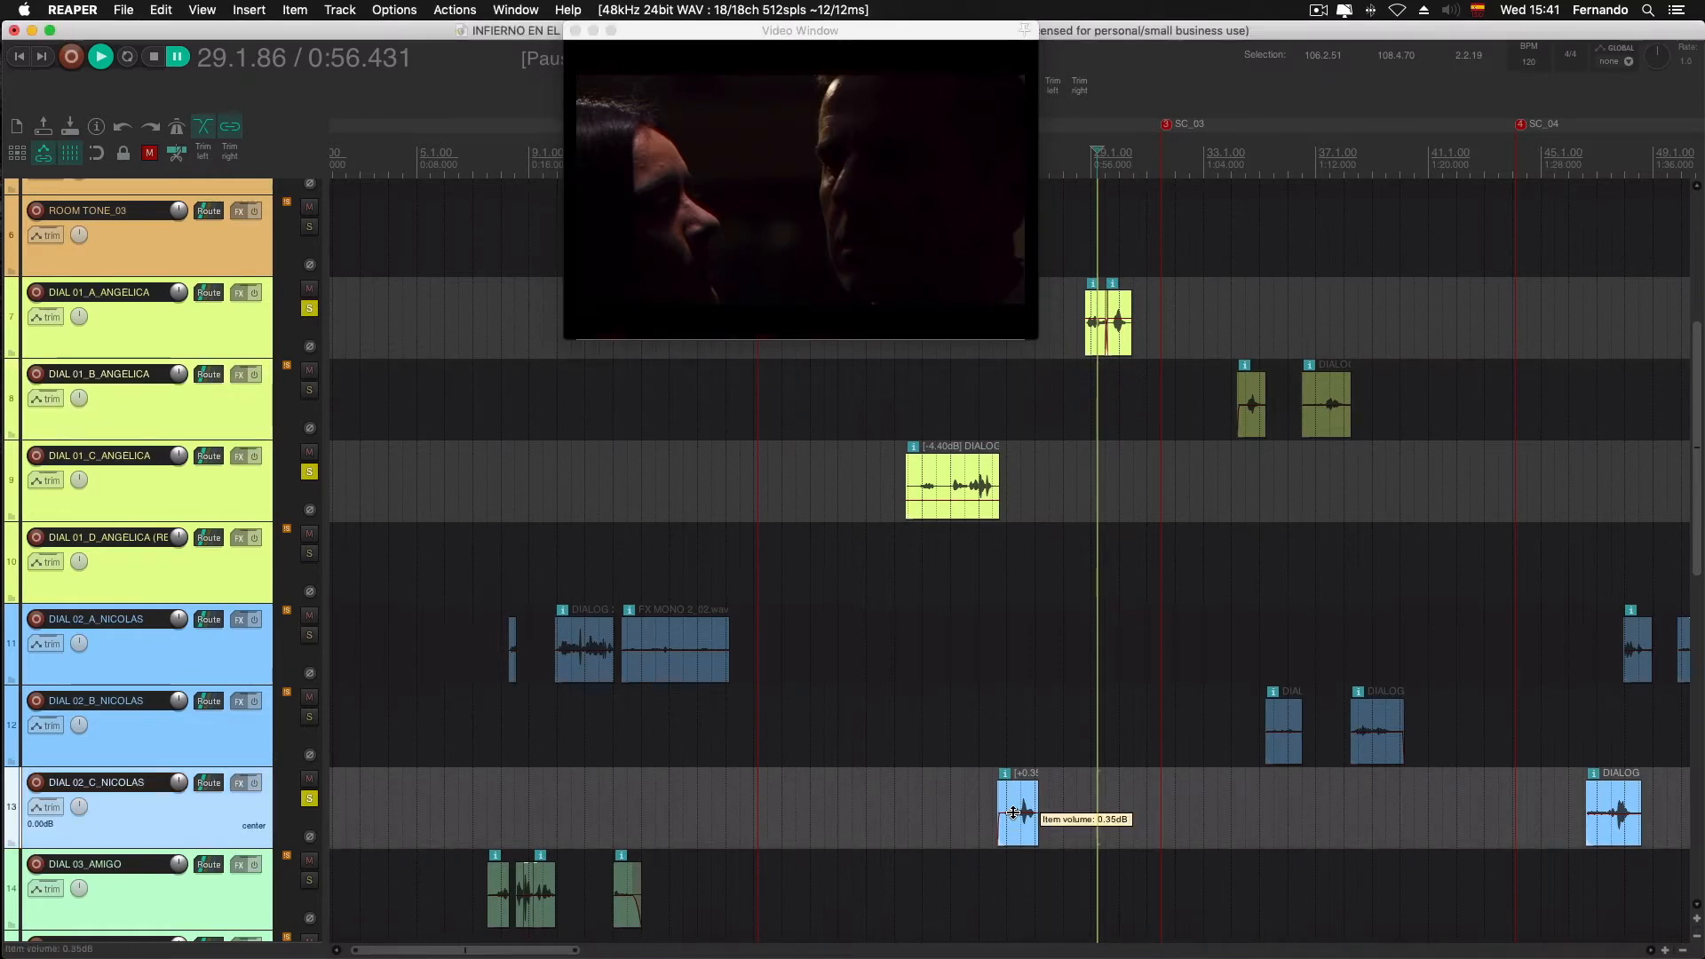
pyautogui.click(1005, 643)
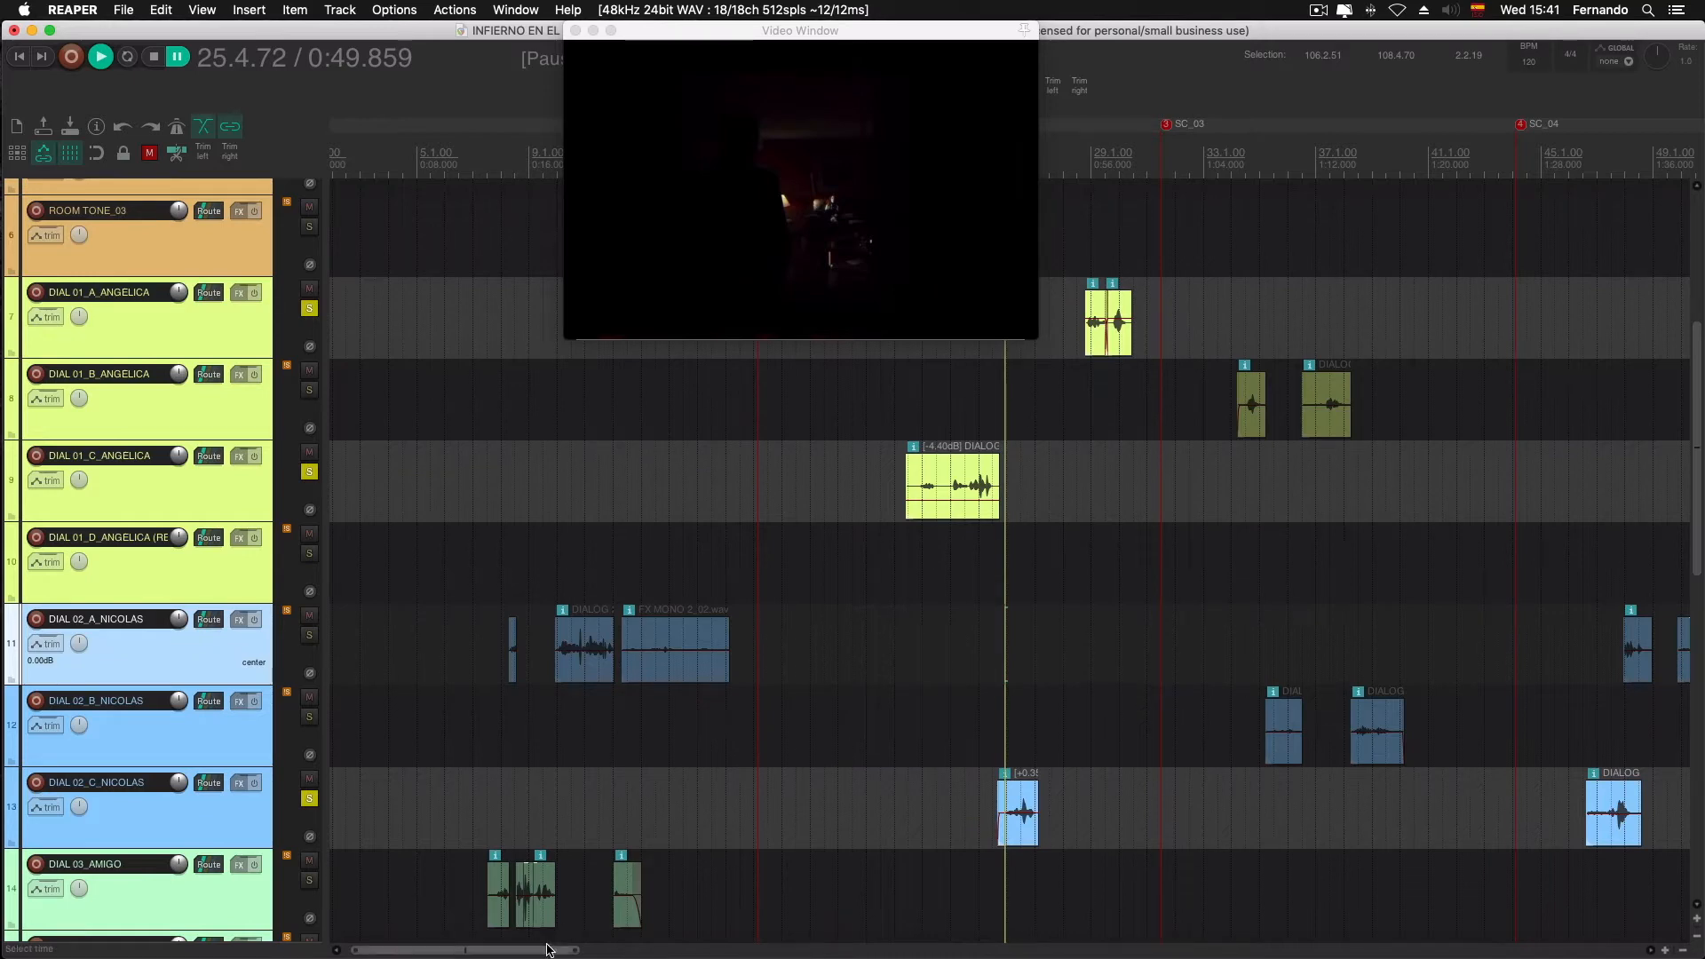
# Around bar 101, turn off solo on DIAL 01_A, DIAL 01_C and DIAL 02_C and solo DIAL 01_B and DIAL 02_A instead
pyautogui.moveTo(545, 952); pyautogui.dragTo(892, 926)
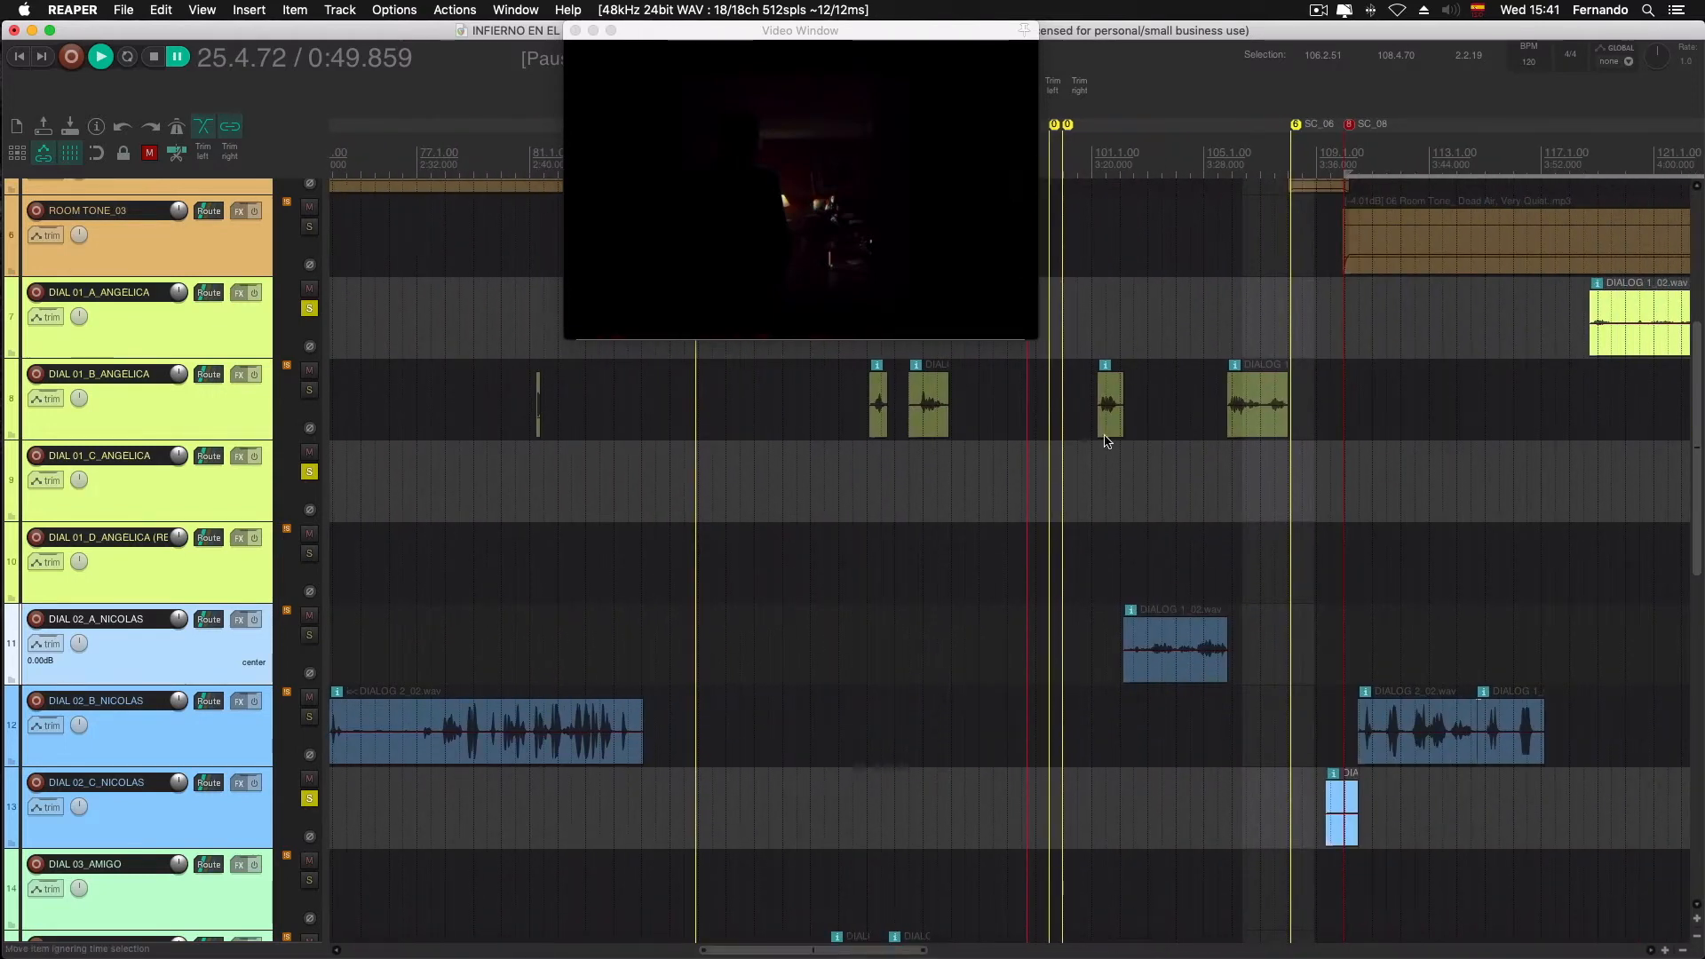
pyautogui.click(1101, 461)
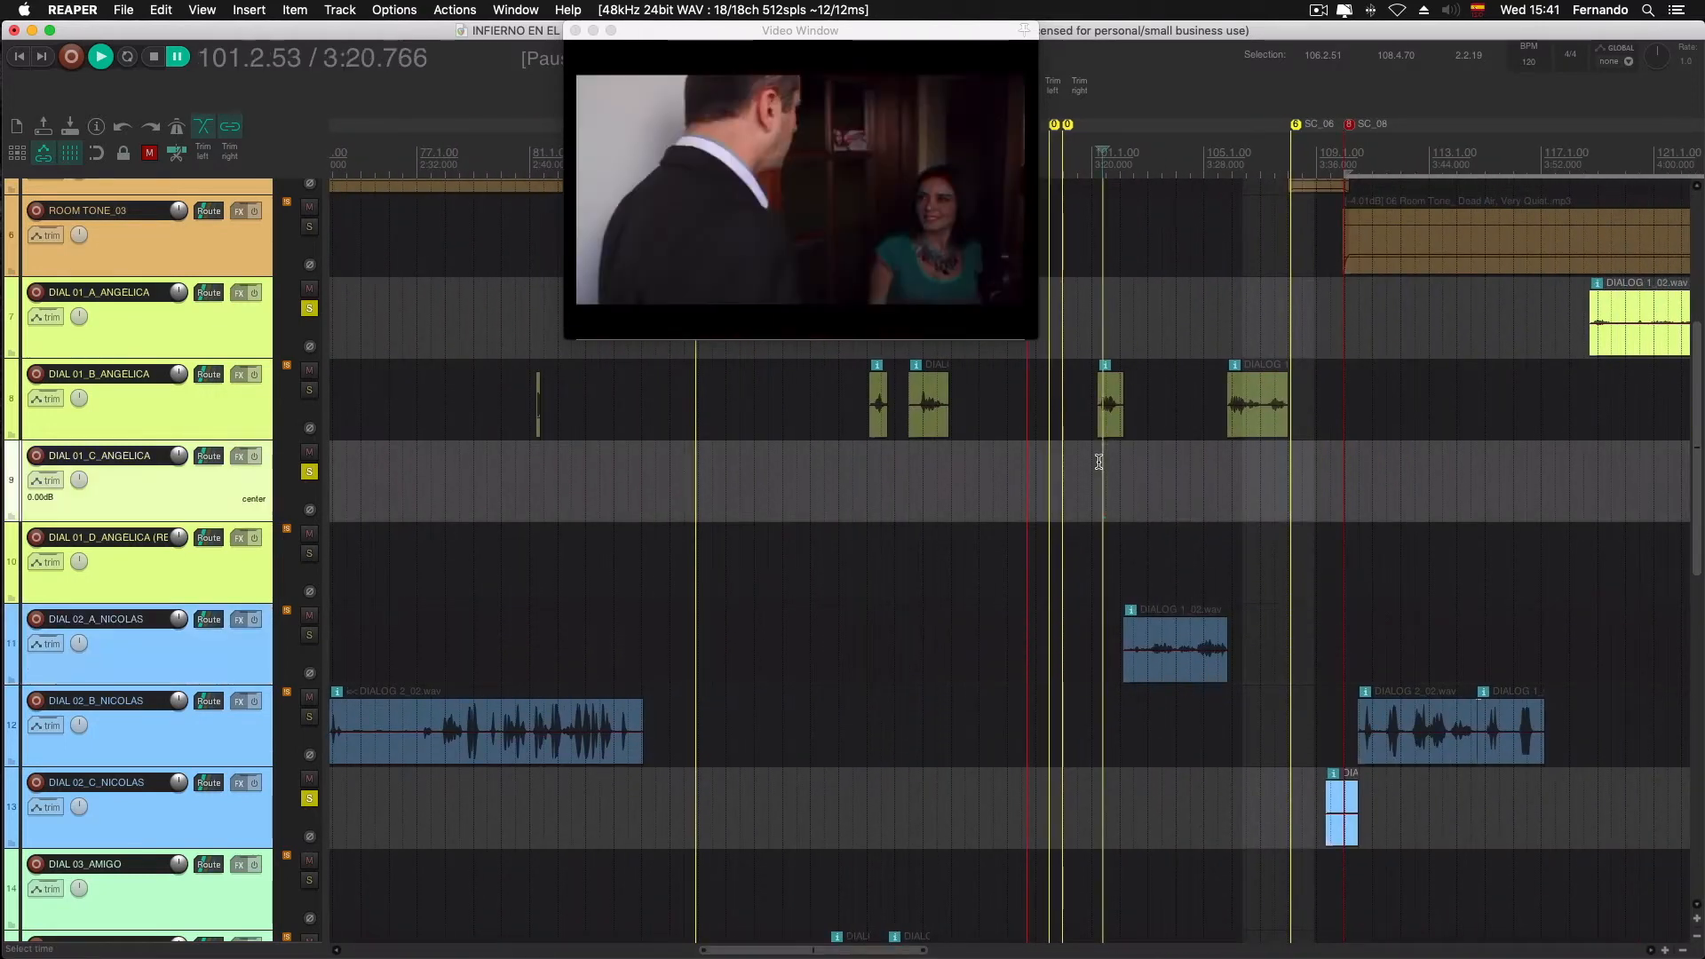
pyautogui.click(309, 308)
pyautogui.click(309, 472)
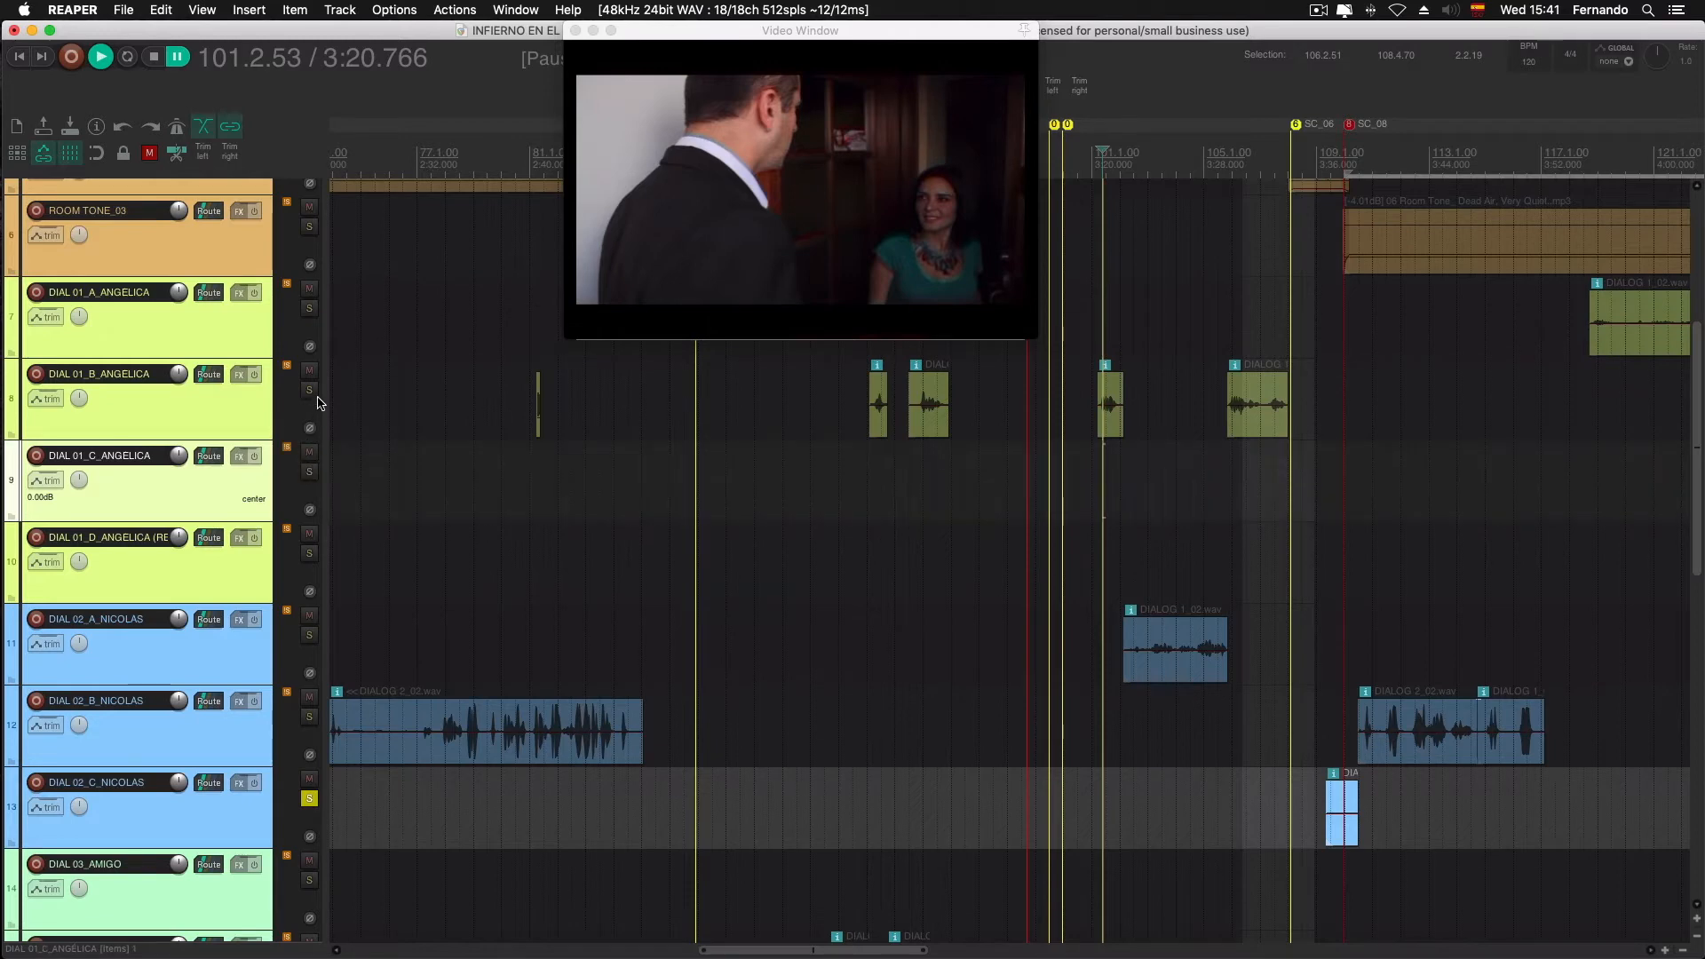
pyautogui.click(320, 403)
pyautogui.click(309, 390)
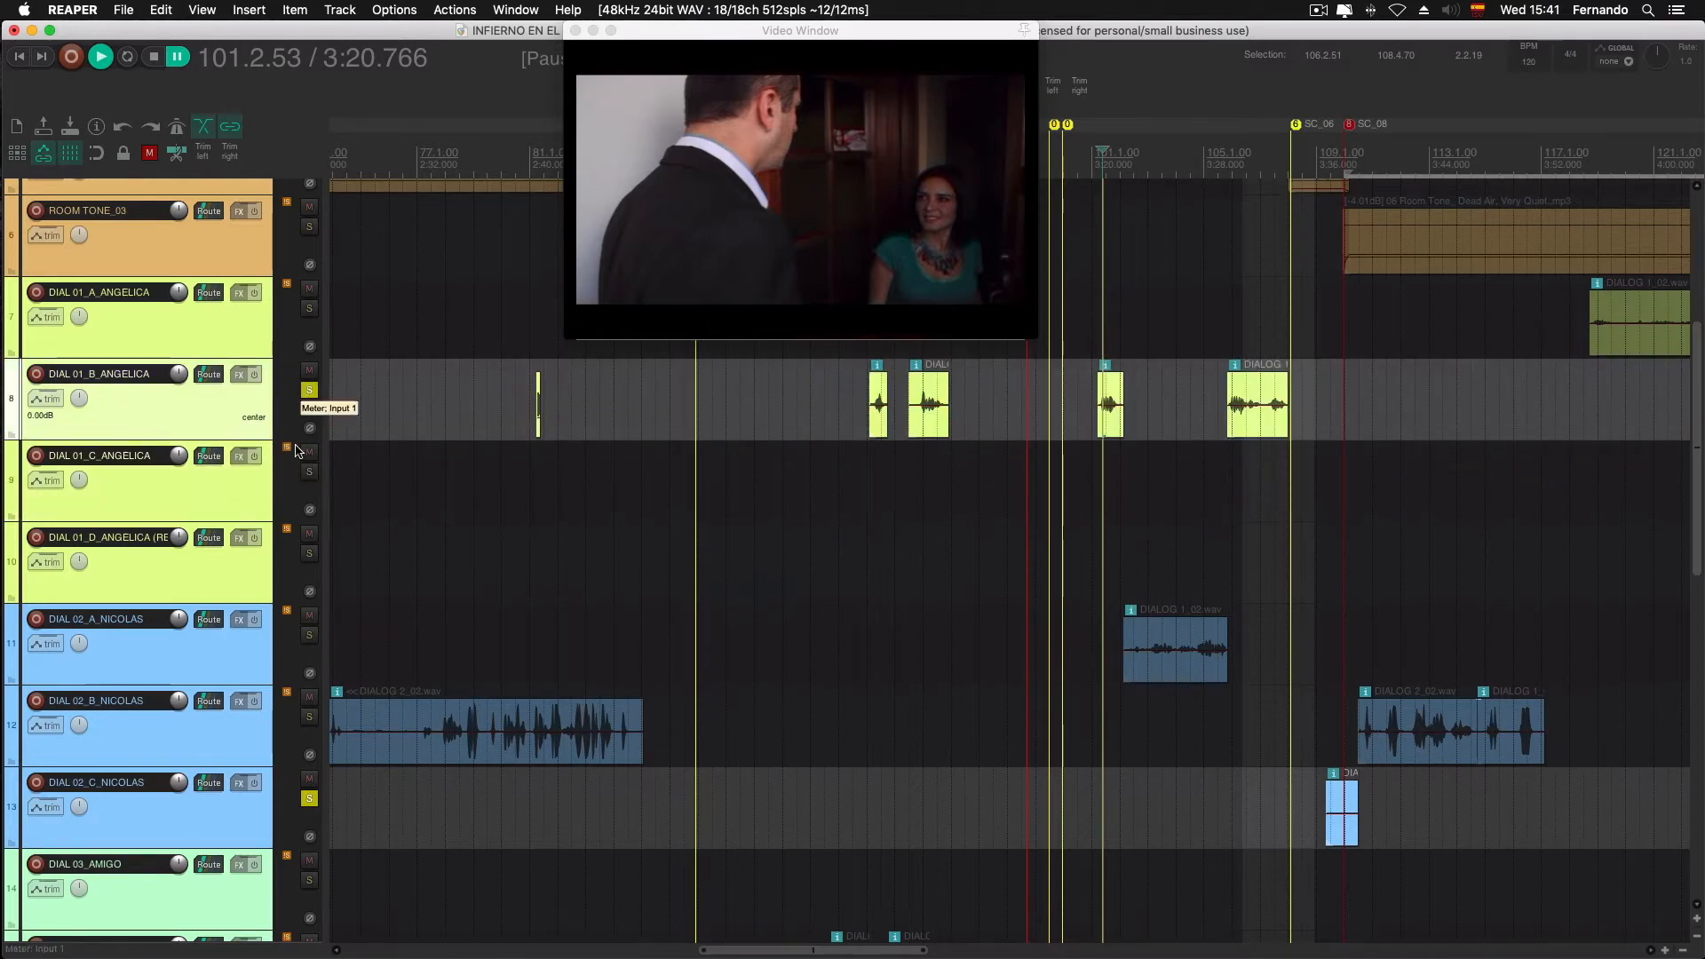
pyautogui.click(309, 799)
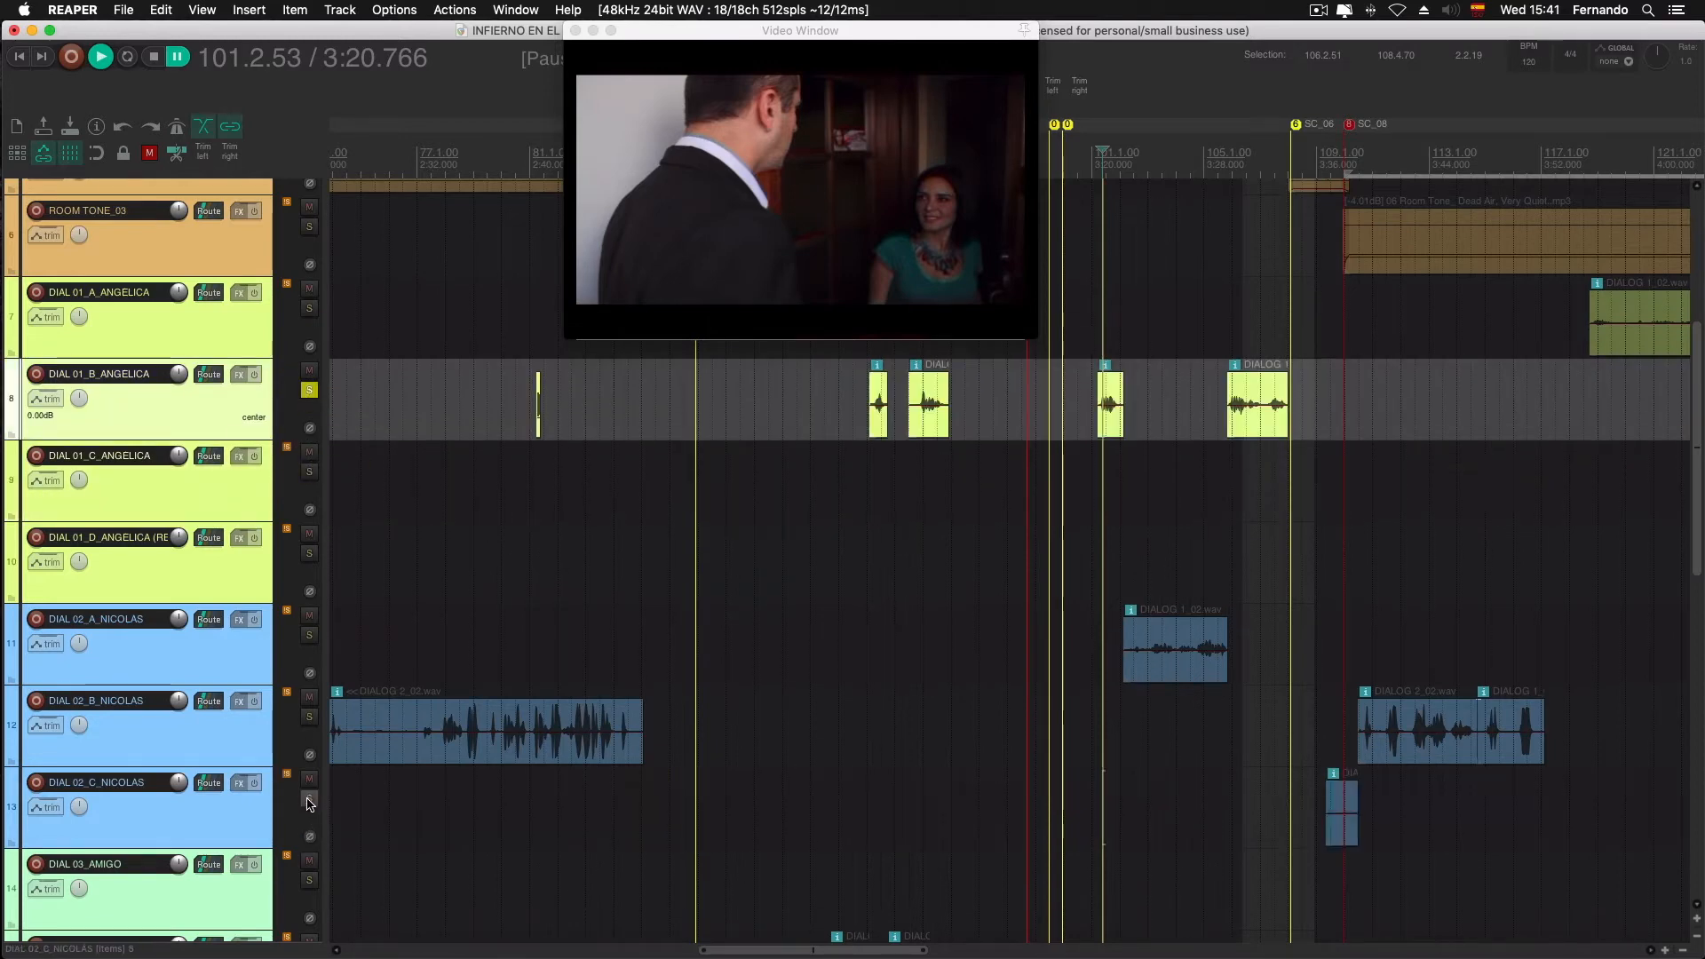
pyautogui.click(309, 634)
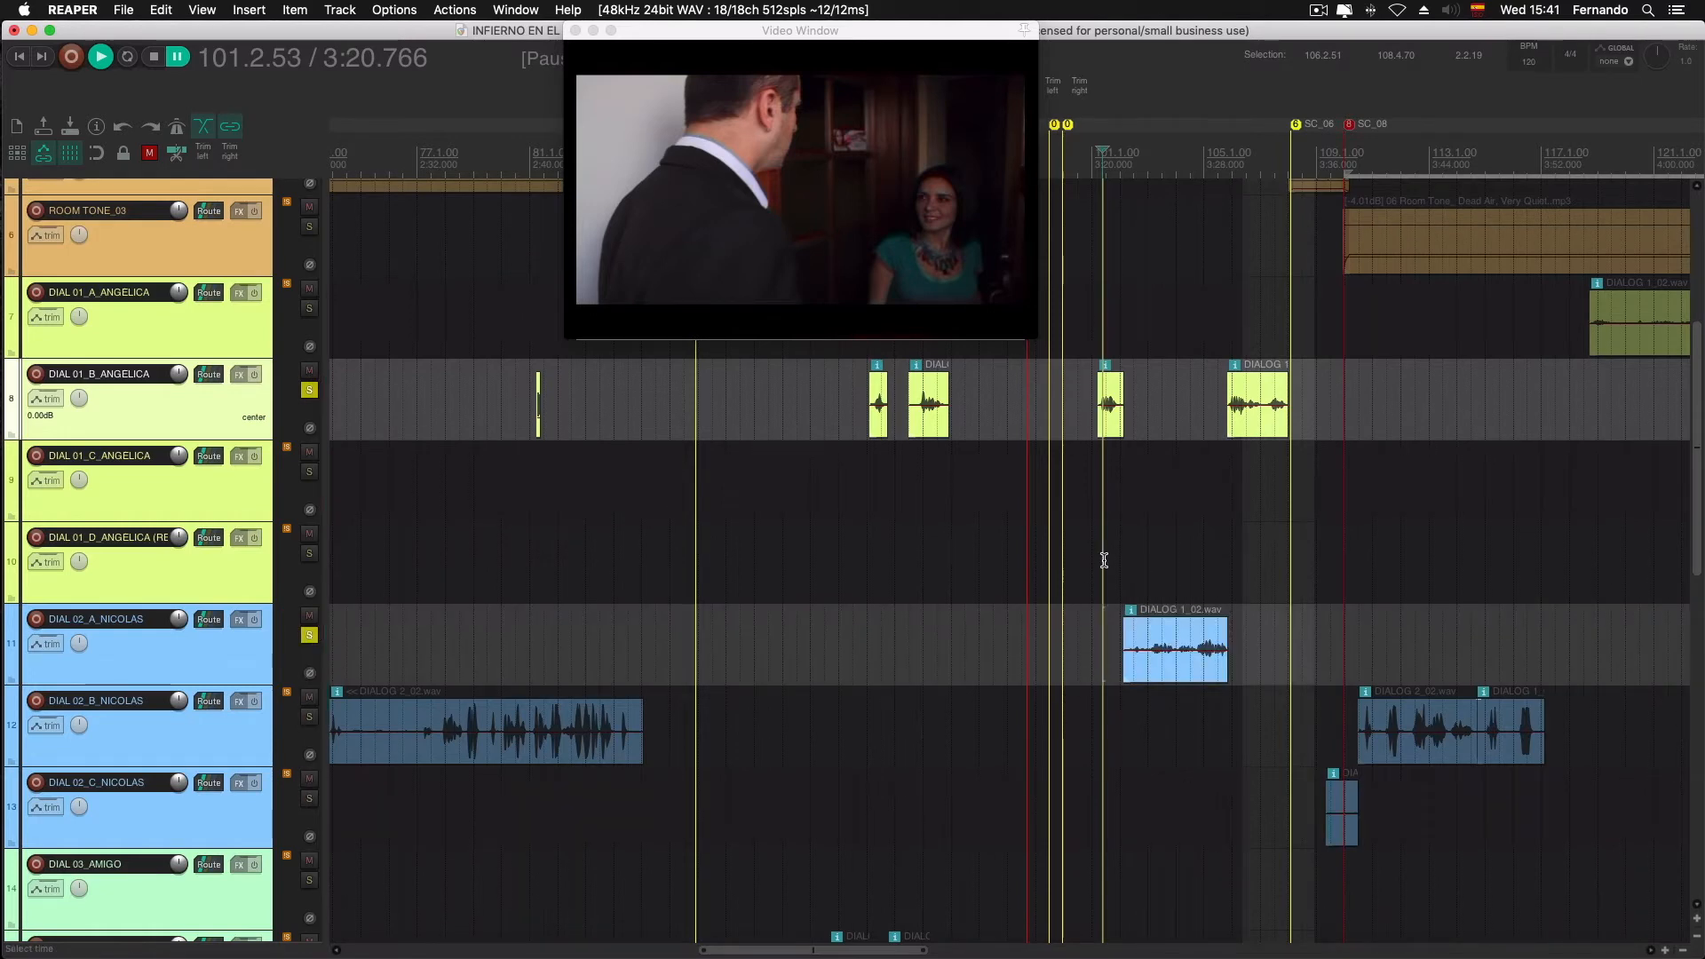
# Play the soloed DIAL 01_B and DIAL 02_A exchange with the video from about bar 99 to bar 108
pyautogui.click(1094, 469)
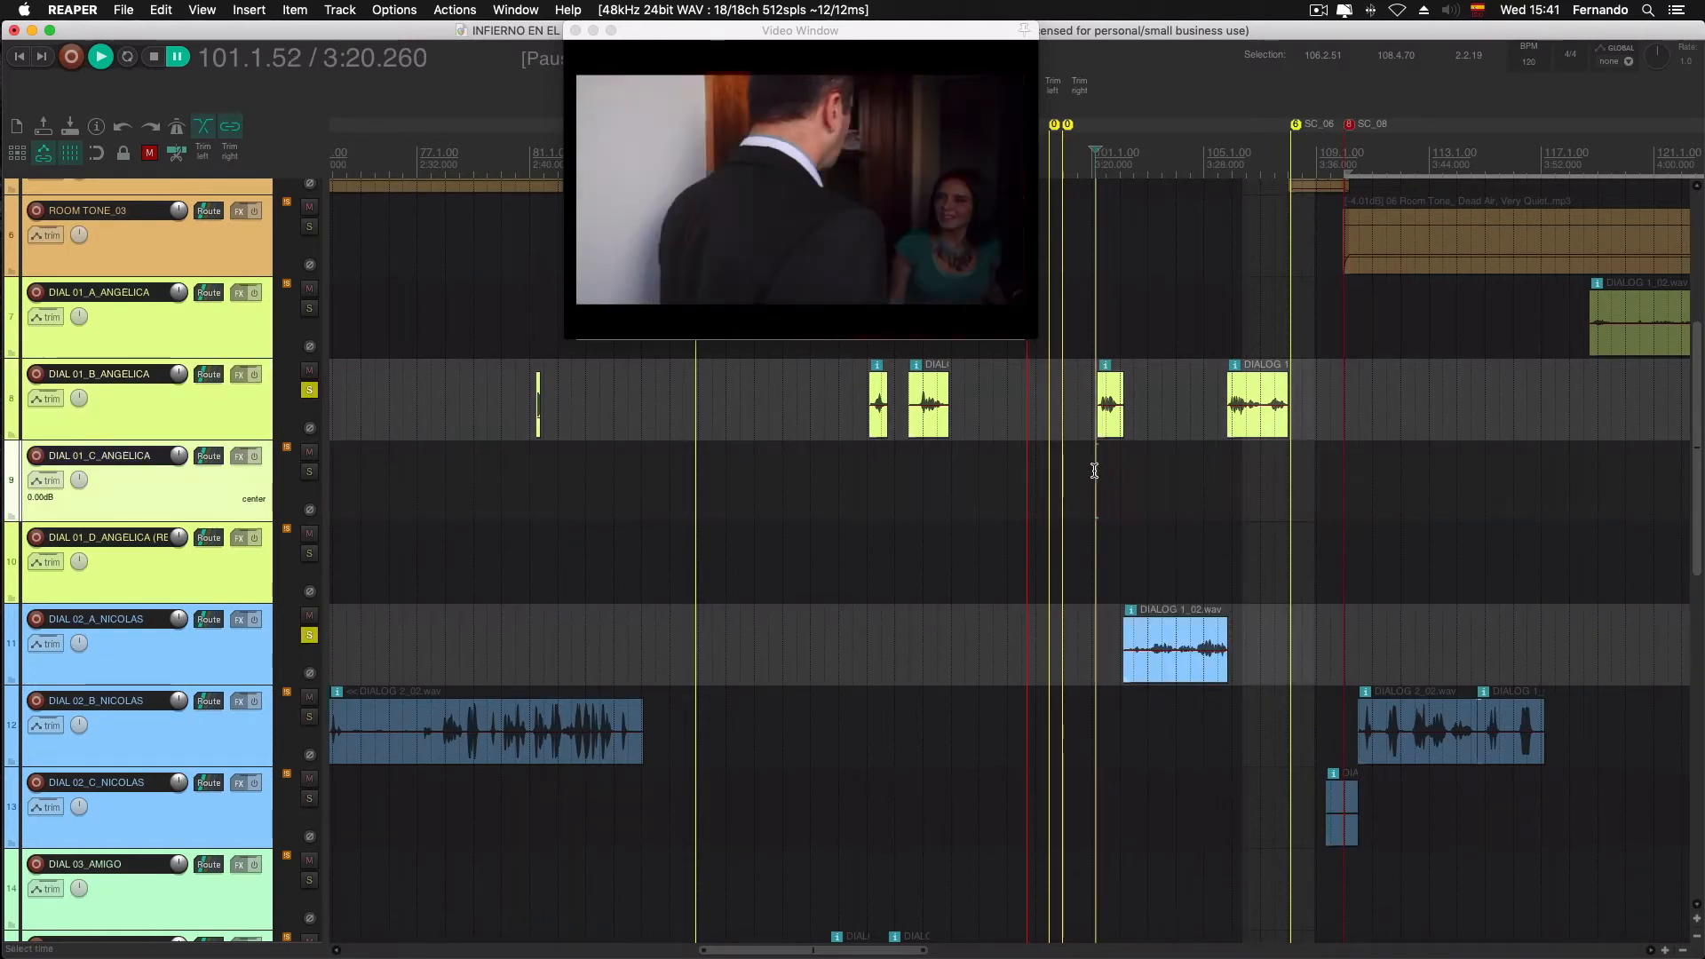
pyautogui.click(1084, 460)
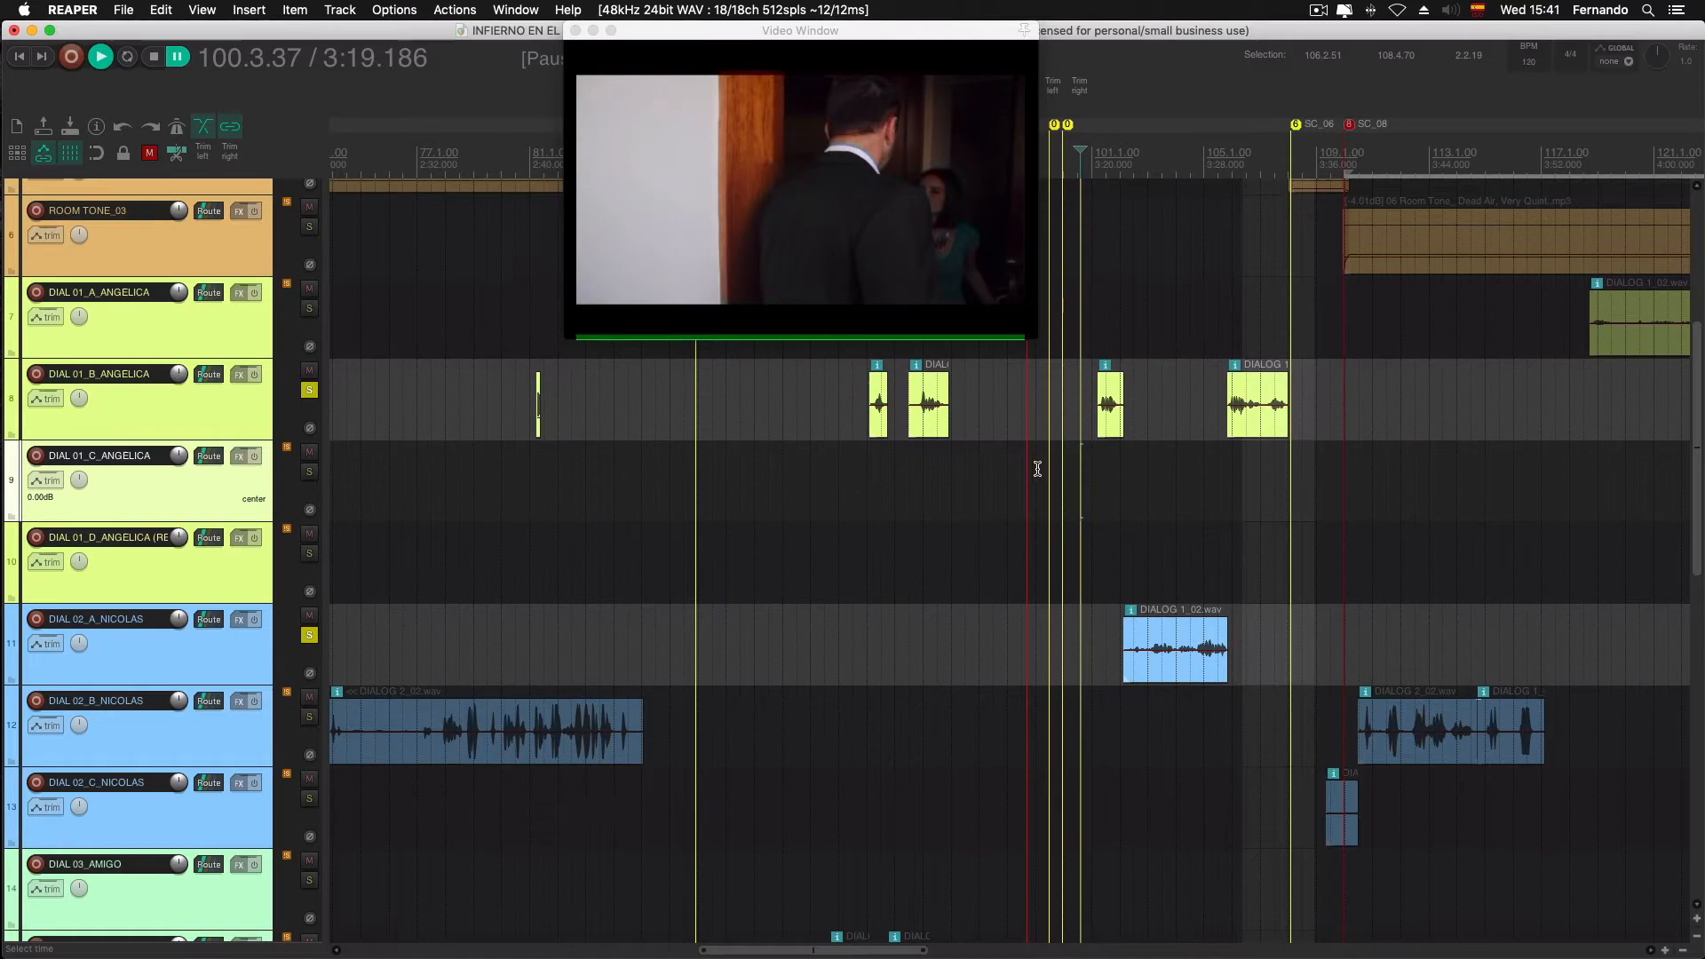
pyautogui.click(1041, 468)
pyautogui.press('space')
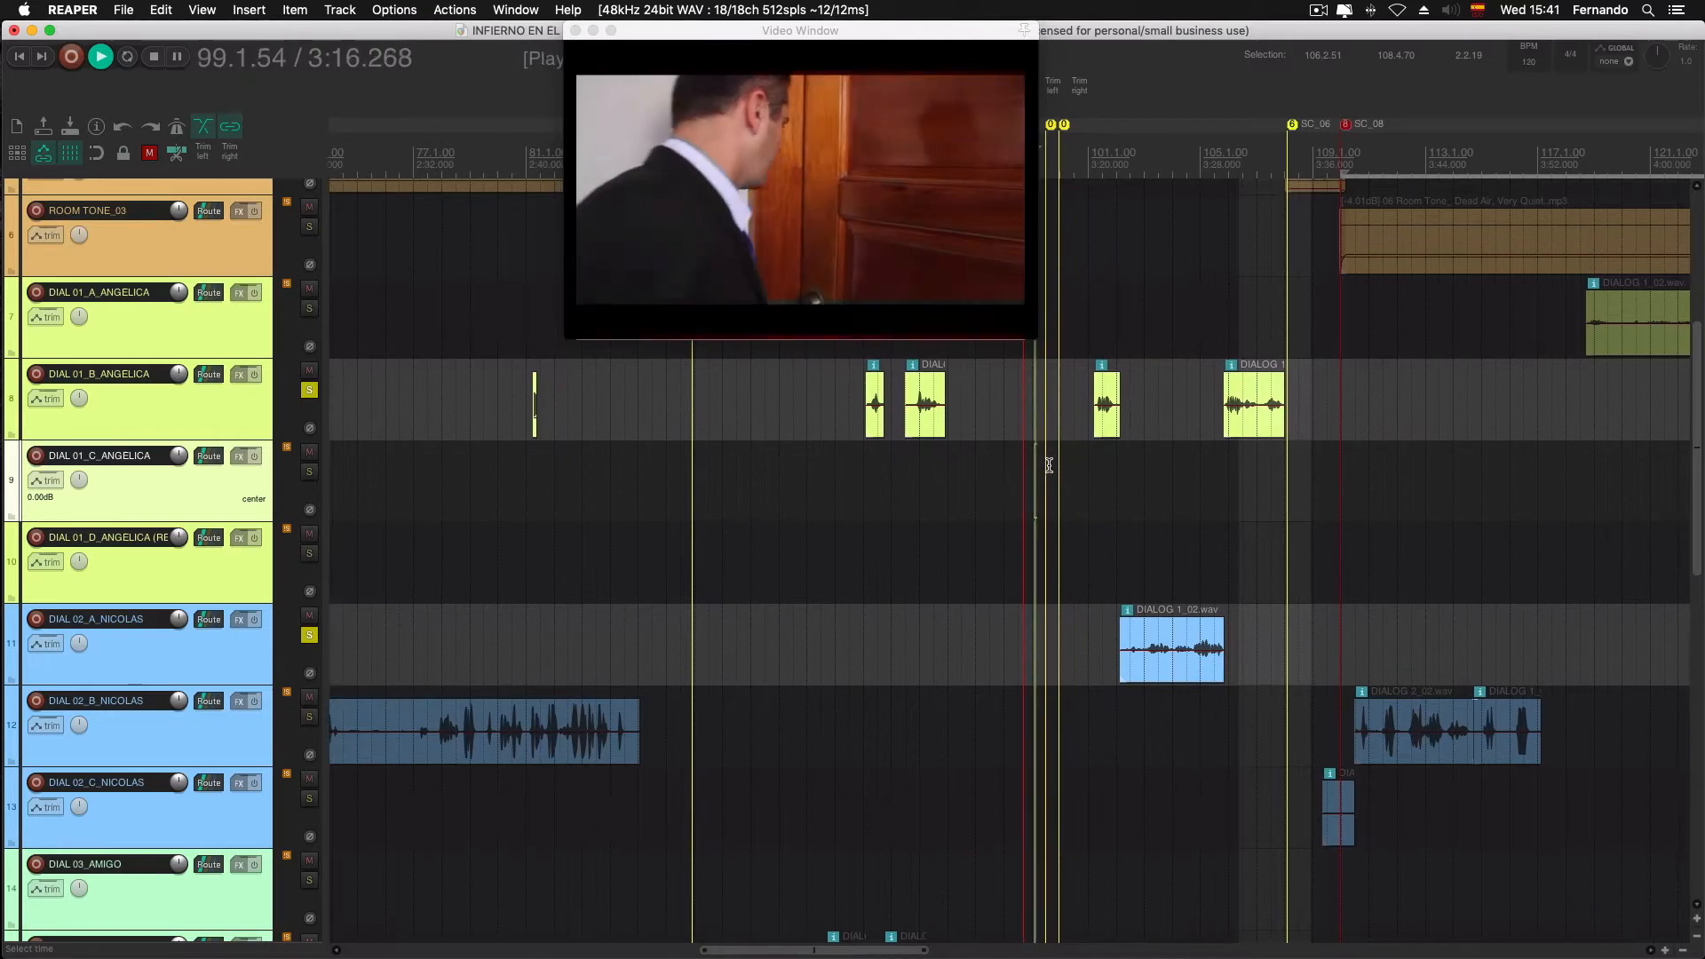
pyautogui.press('space')
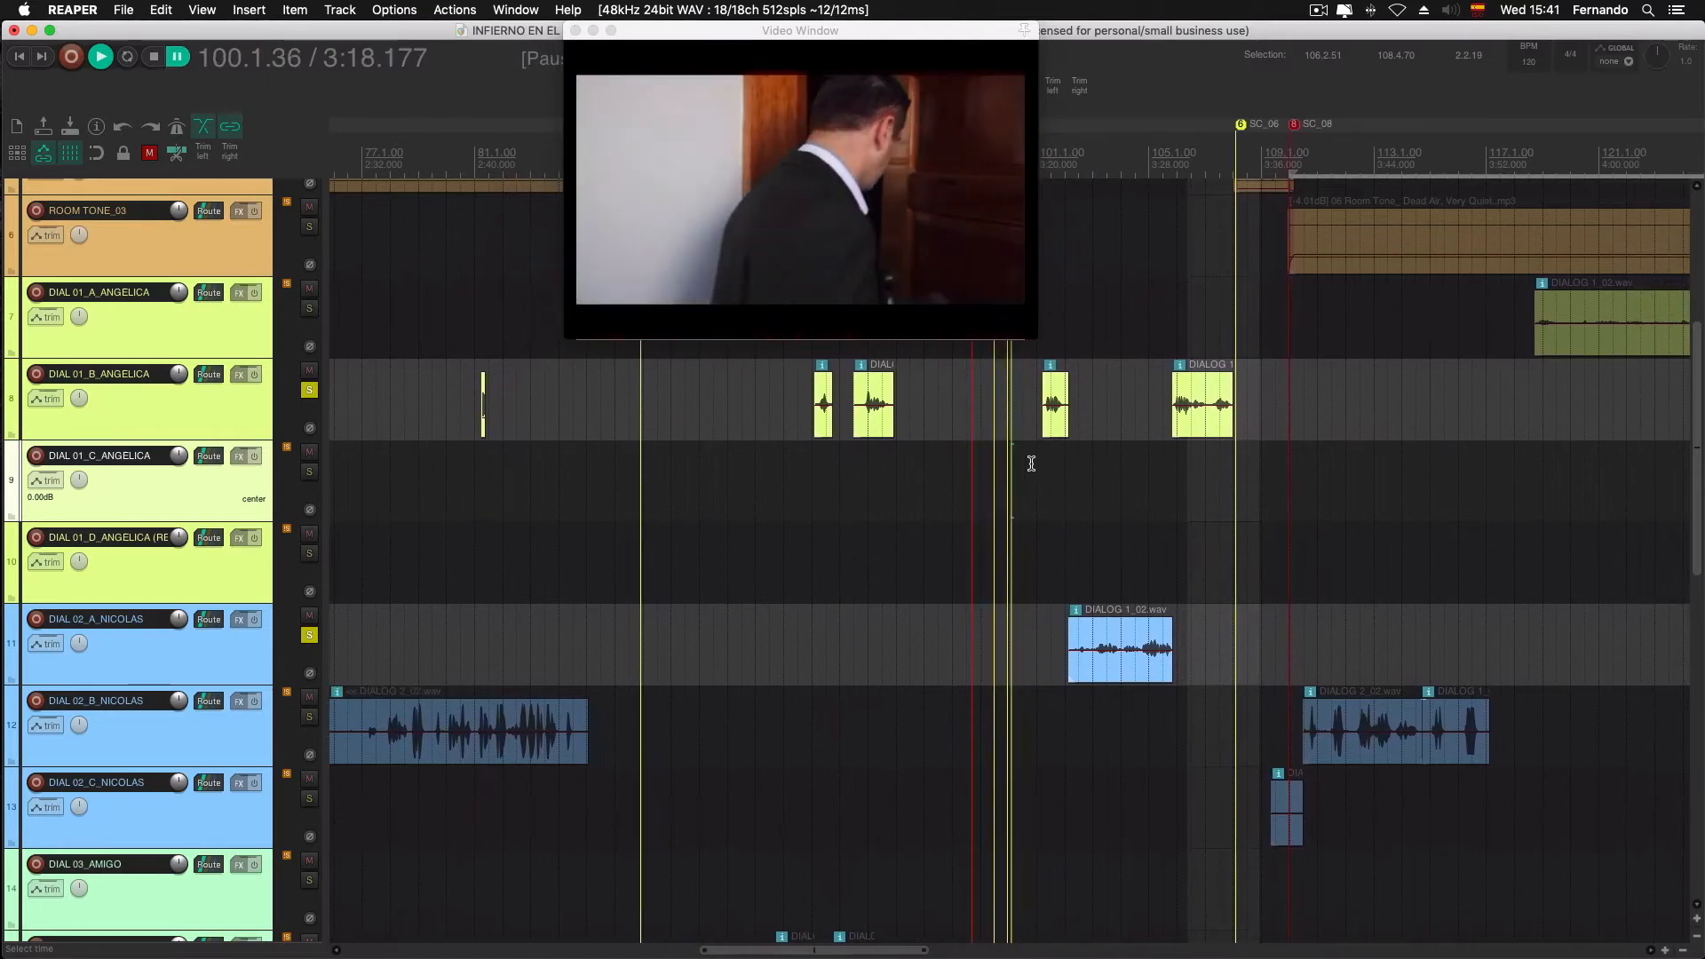
pyautogui.click(1007, 464)
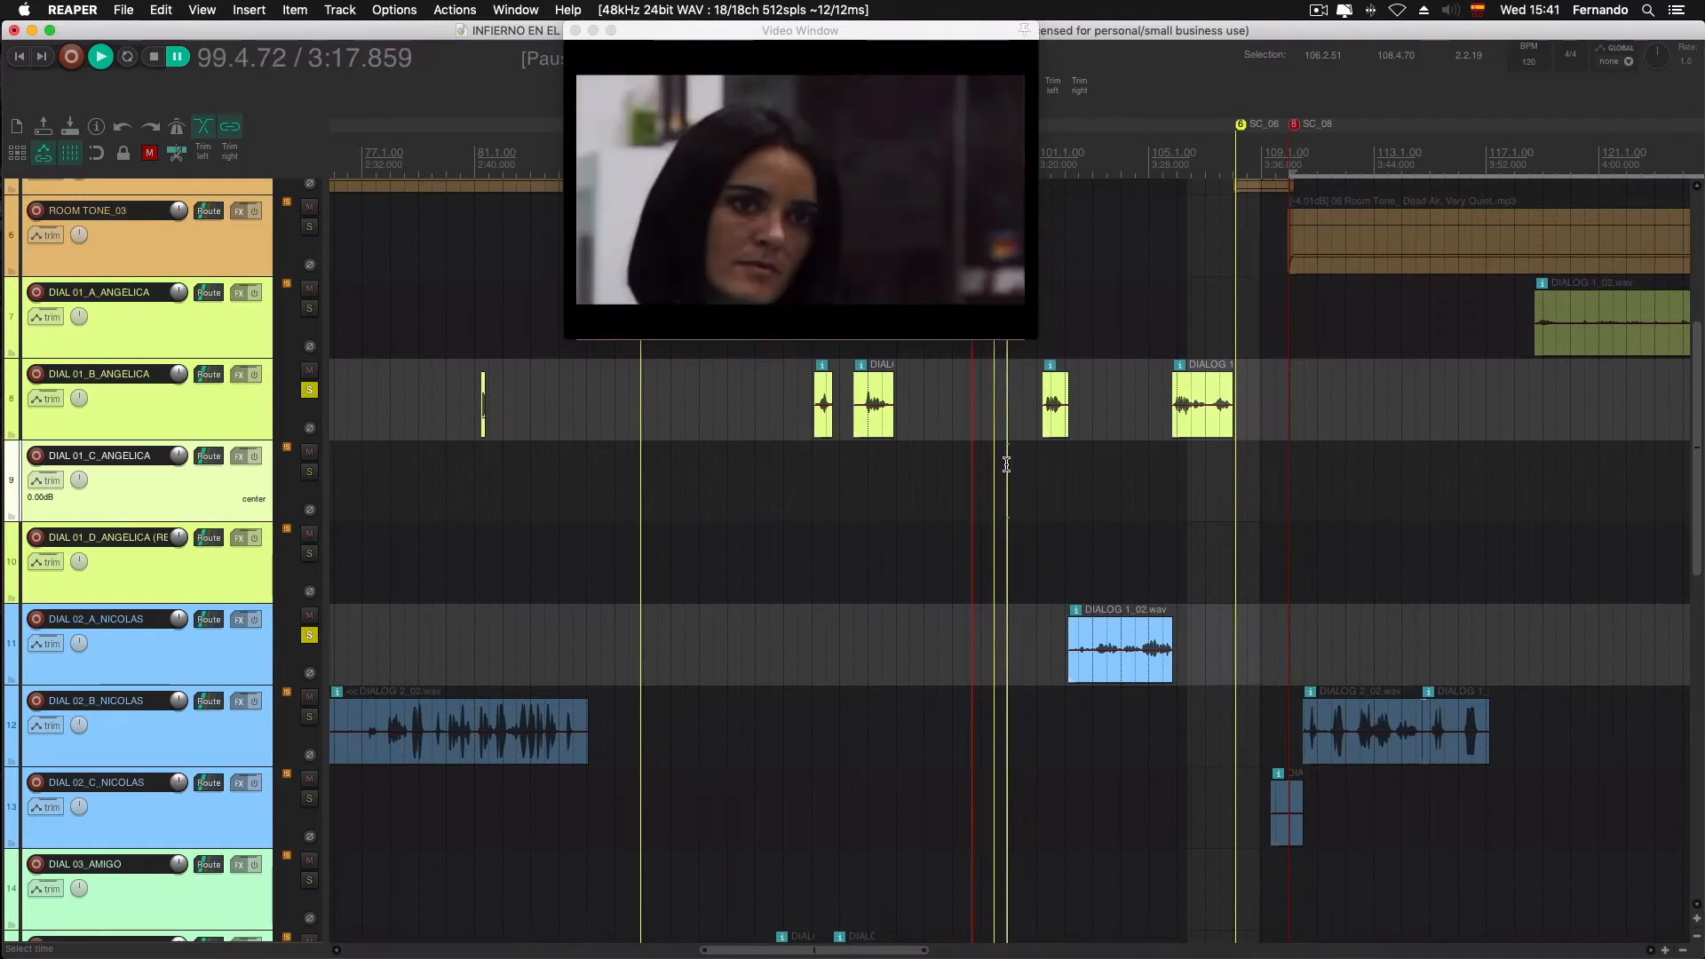
pyautogui.press('space')
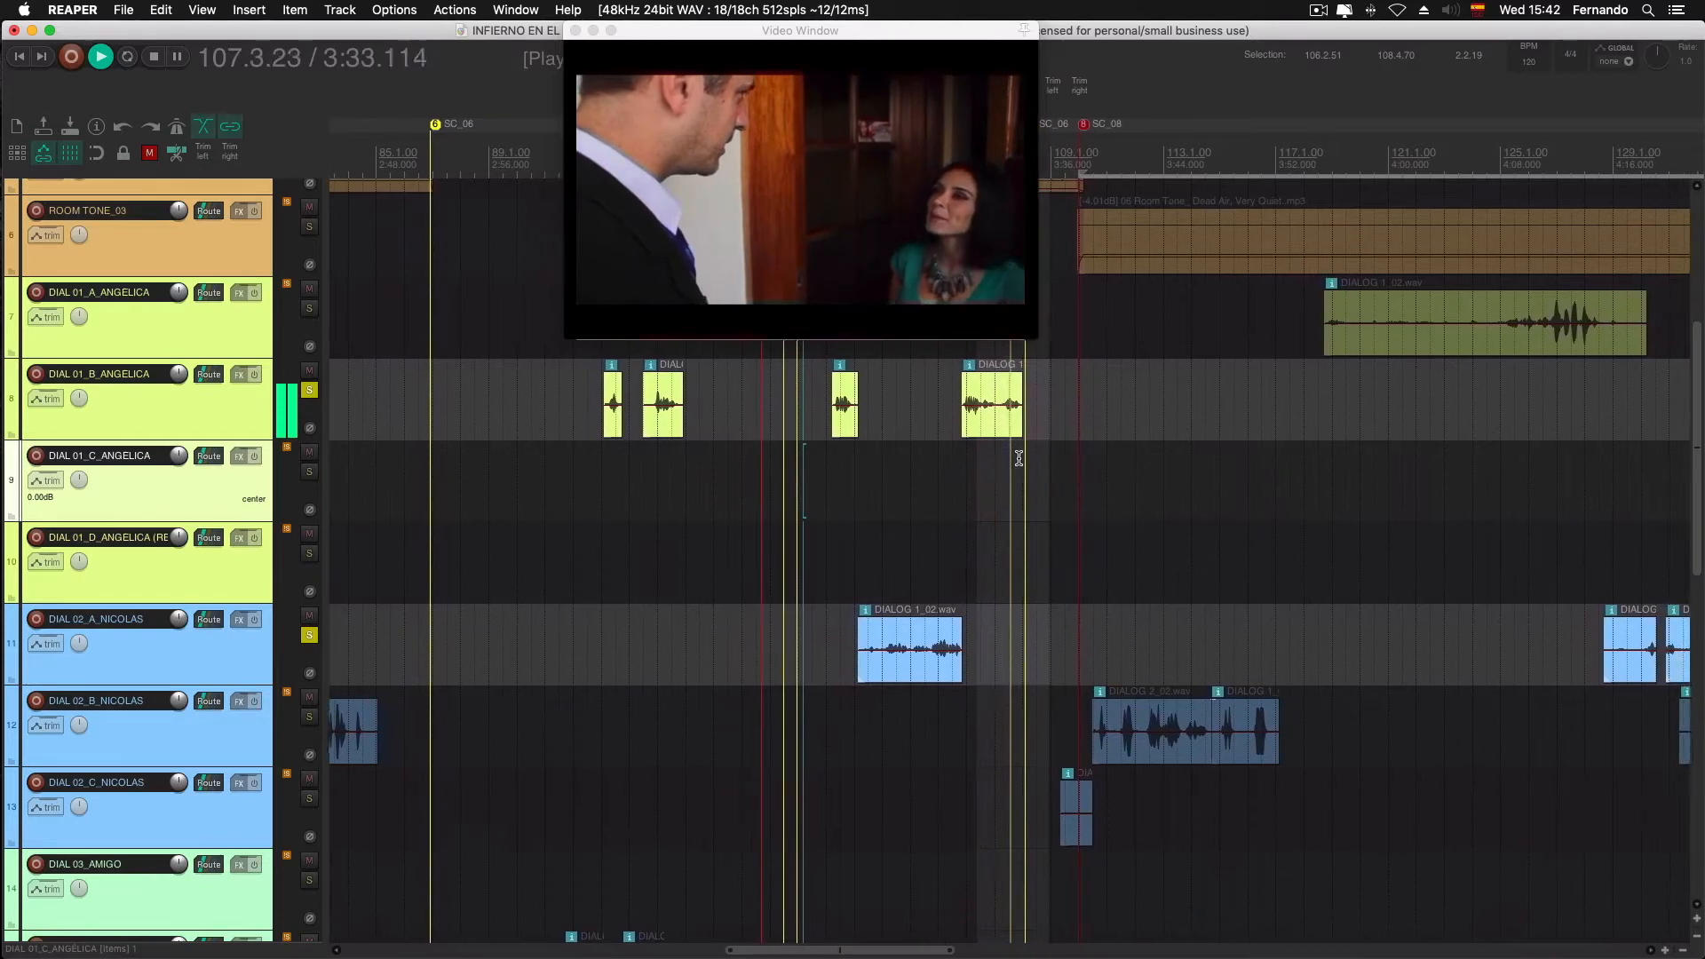
pyautogui.hotkey('ctrl', 'space')
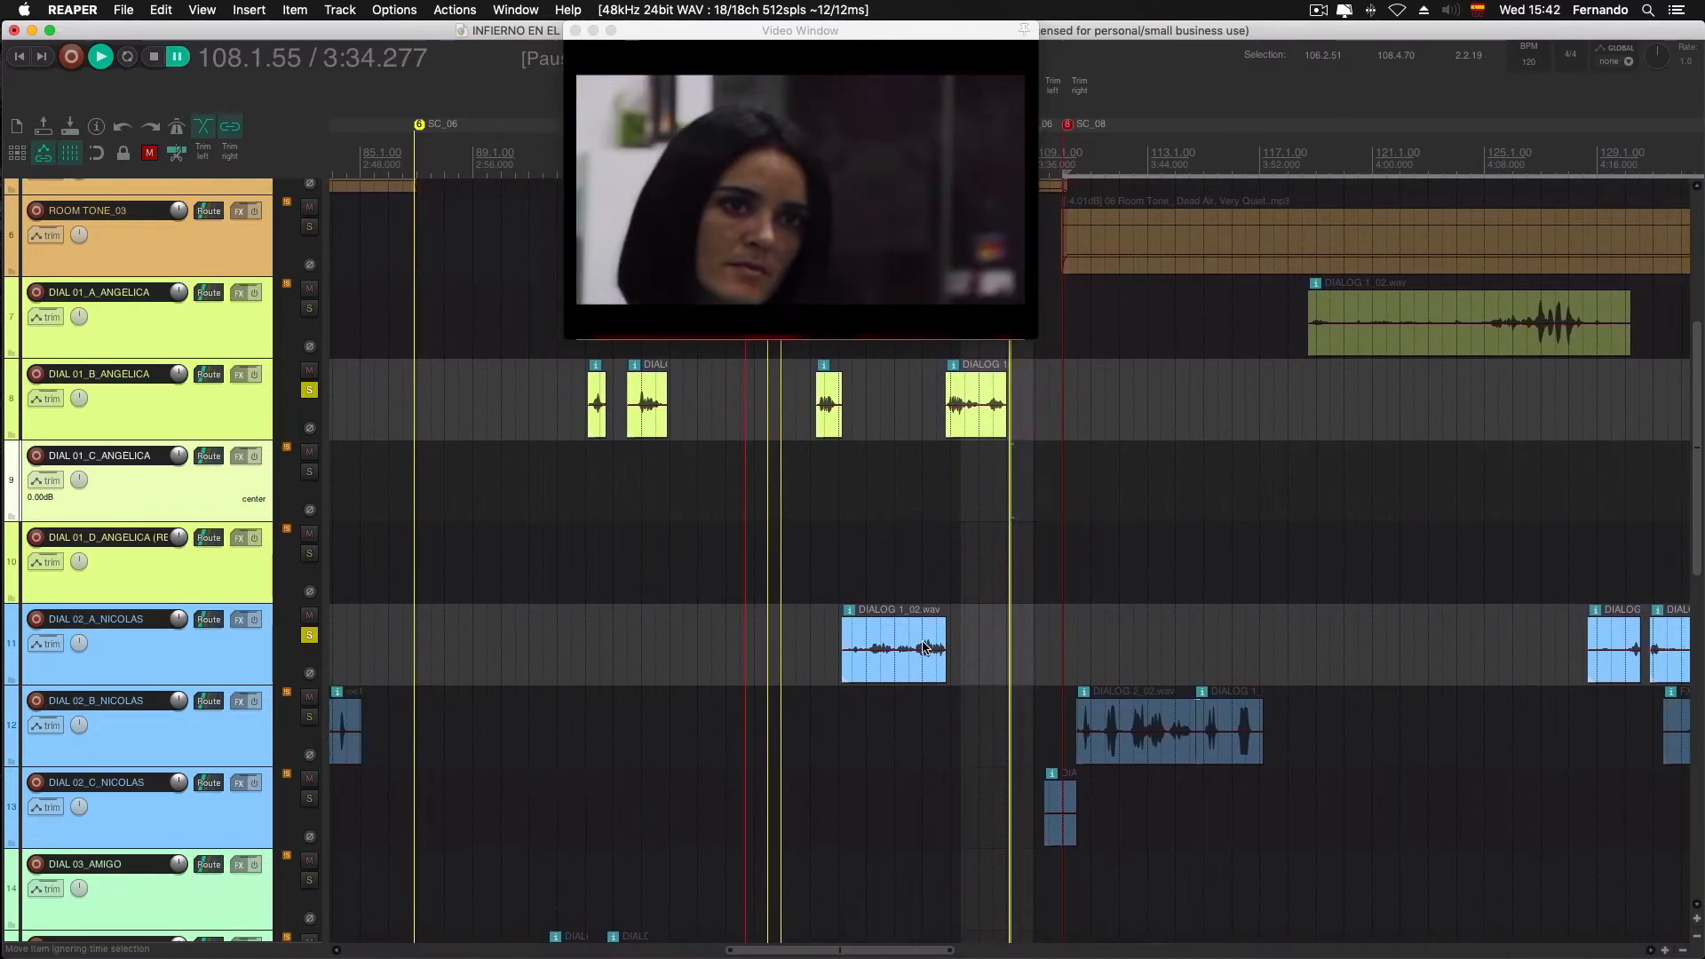
# Set the volume of the two DIAL 01_B clips after bar 101 to -3.29 dB and -2.30 dB, and the DIAL 02_A clip between them to +1.82 dB
pyautogui.click(825, 466)
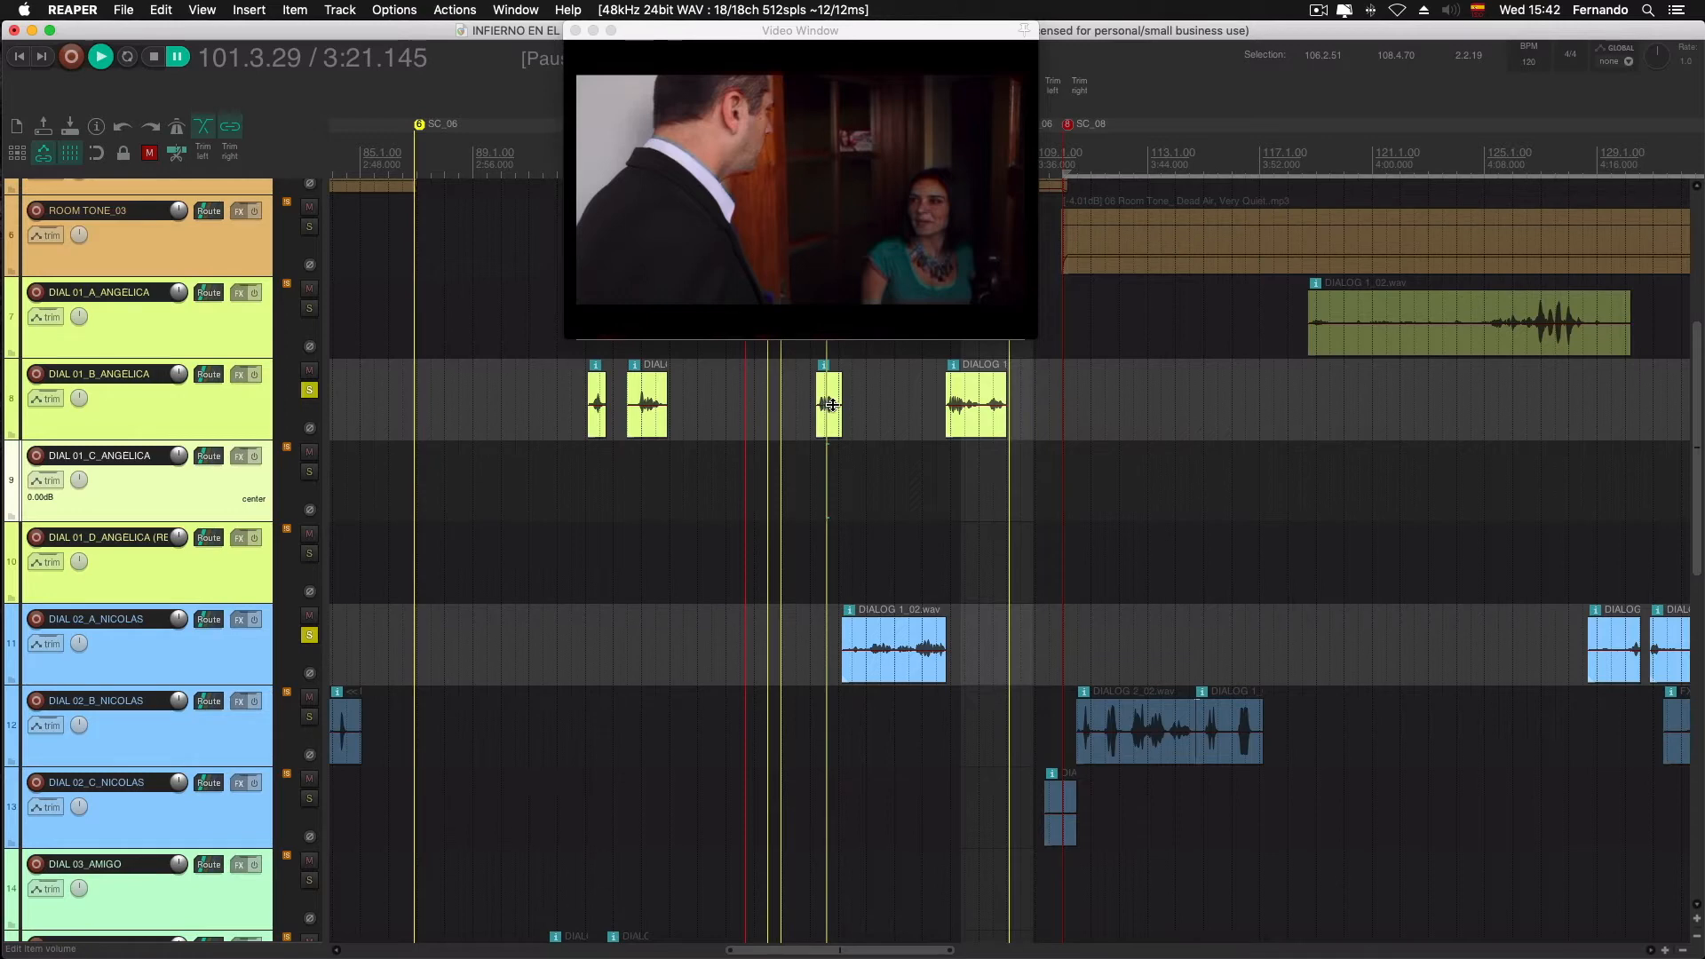
pyautogui.moveTo(827, 404); pyautogui.dragTo(832, 414)
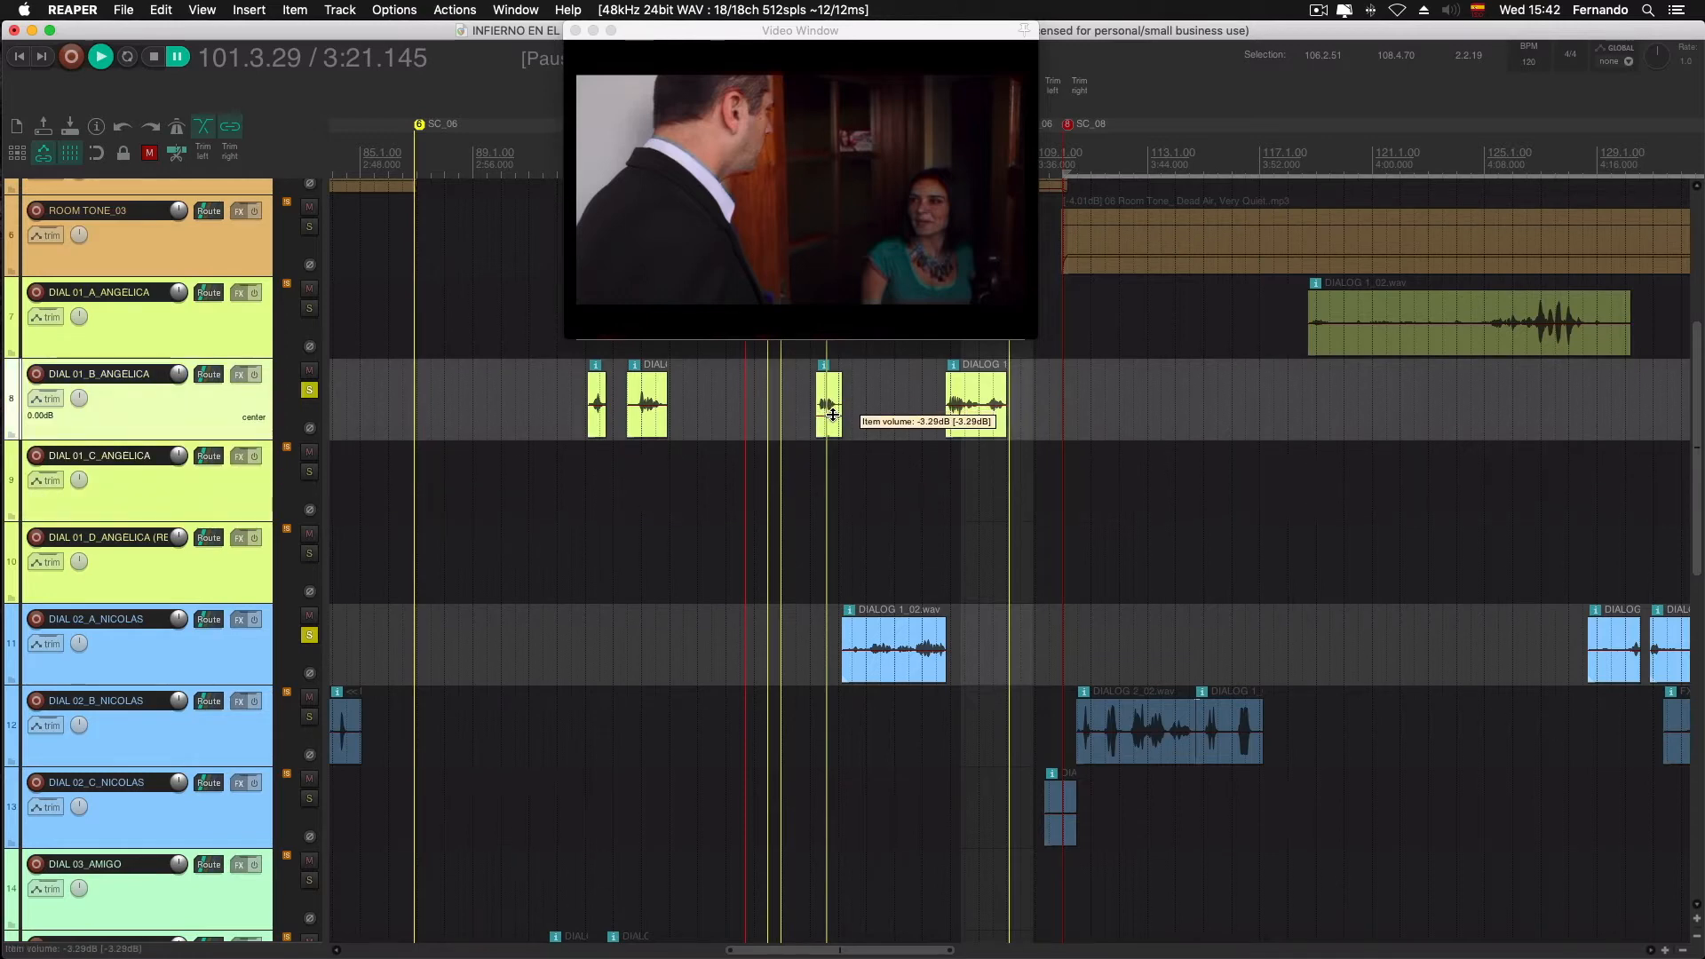
pyautogui.moveTo(977, 401); pyautogui.dragTo(978, 413)
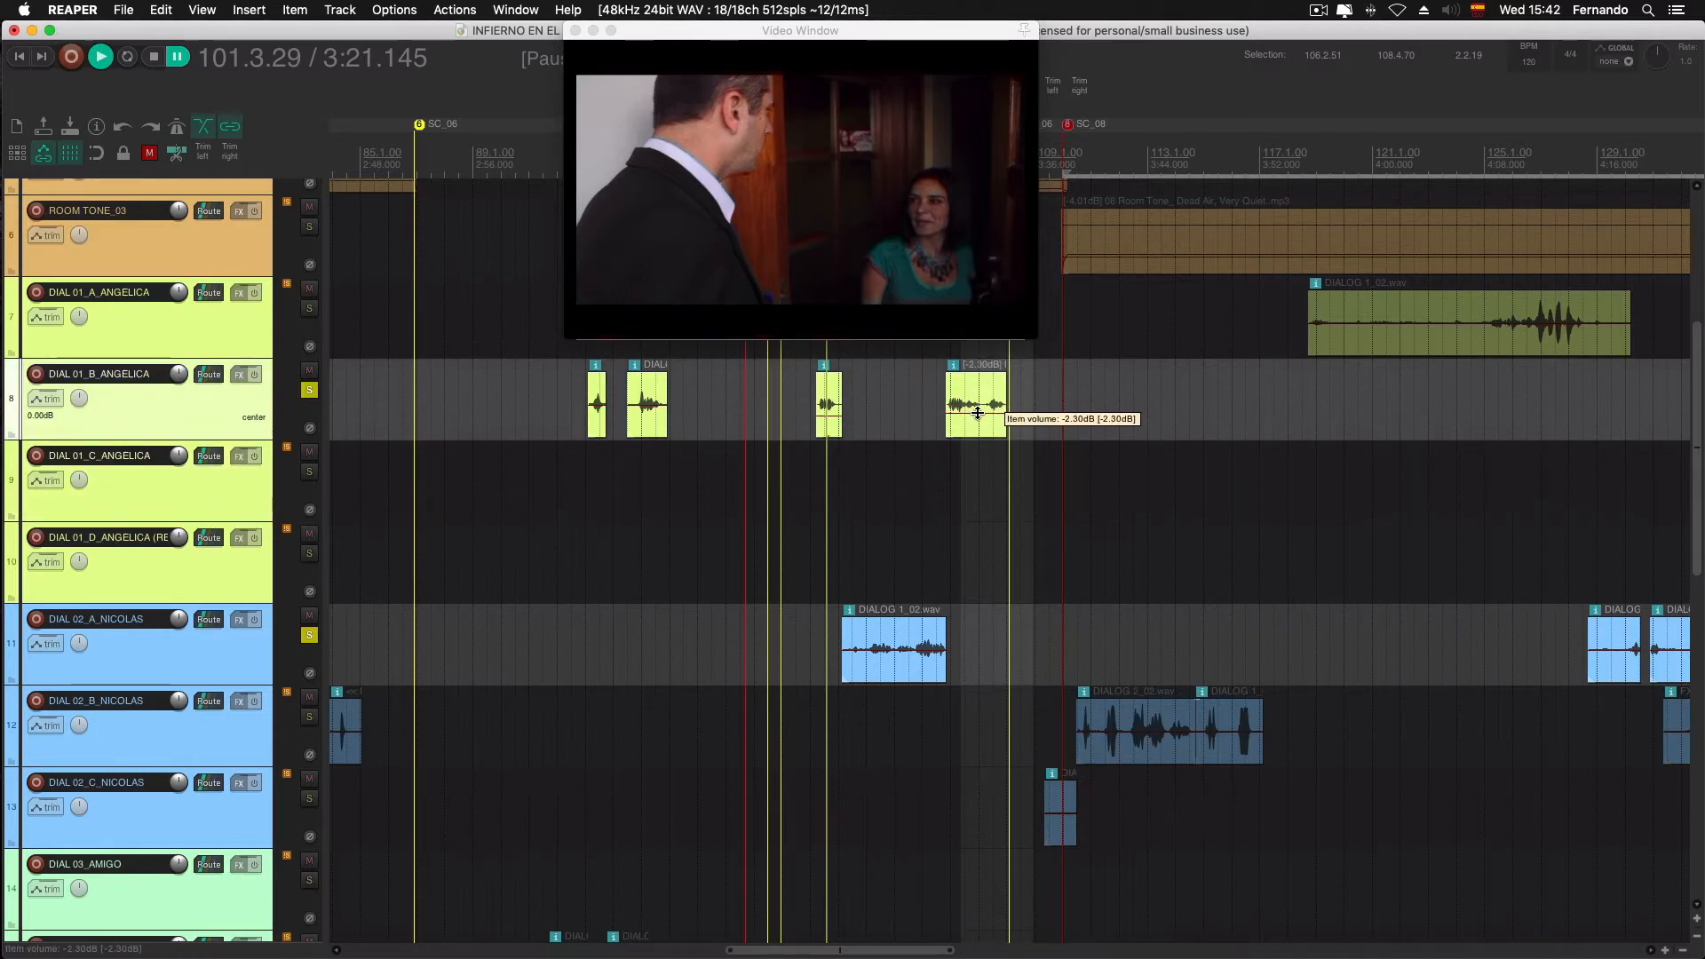
pyautogui.click(901, 649)
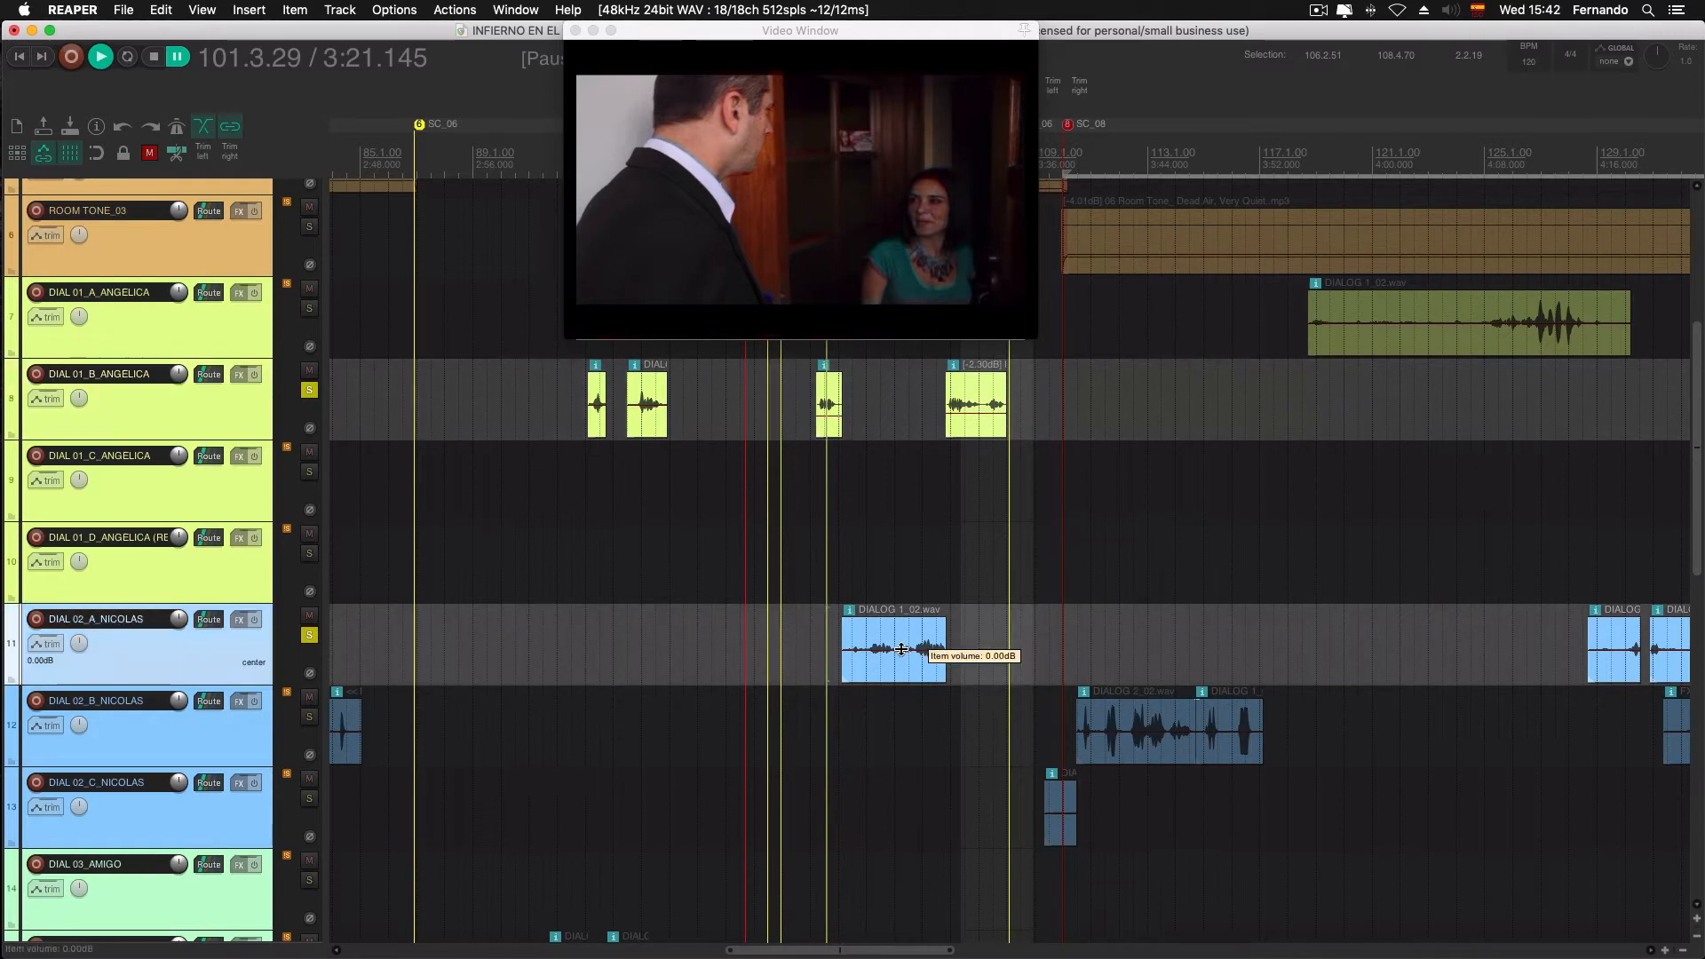
pyautogui.moveTo(901, 649); pyautogui.dragTo(904, 642)
# Play the rebalanced exchange from just before the DIAL 01_B clip at bar 101 and pause near bar 107
pyautogui.click(813, 494)
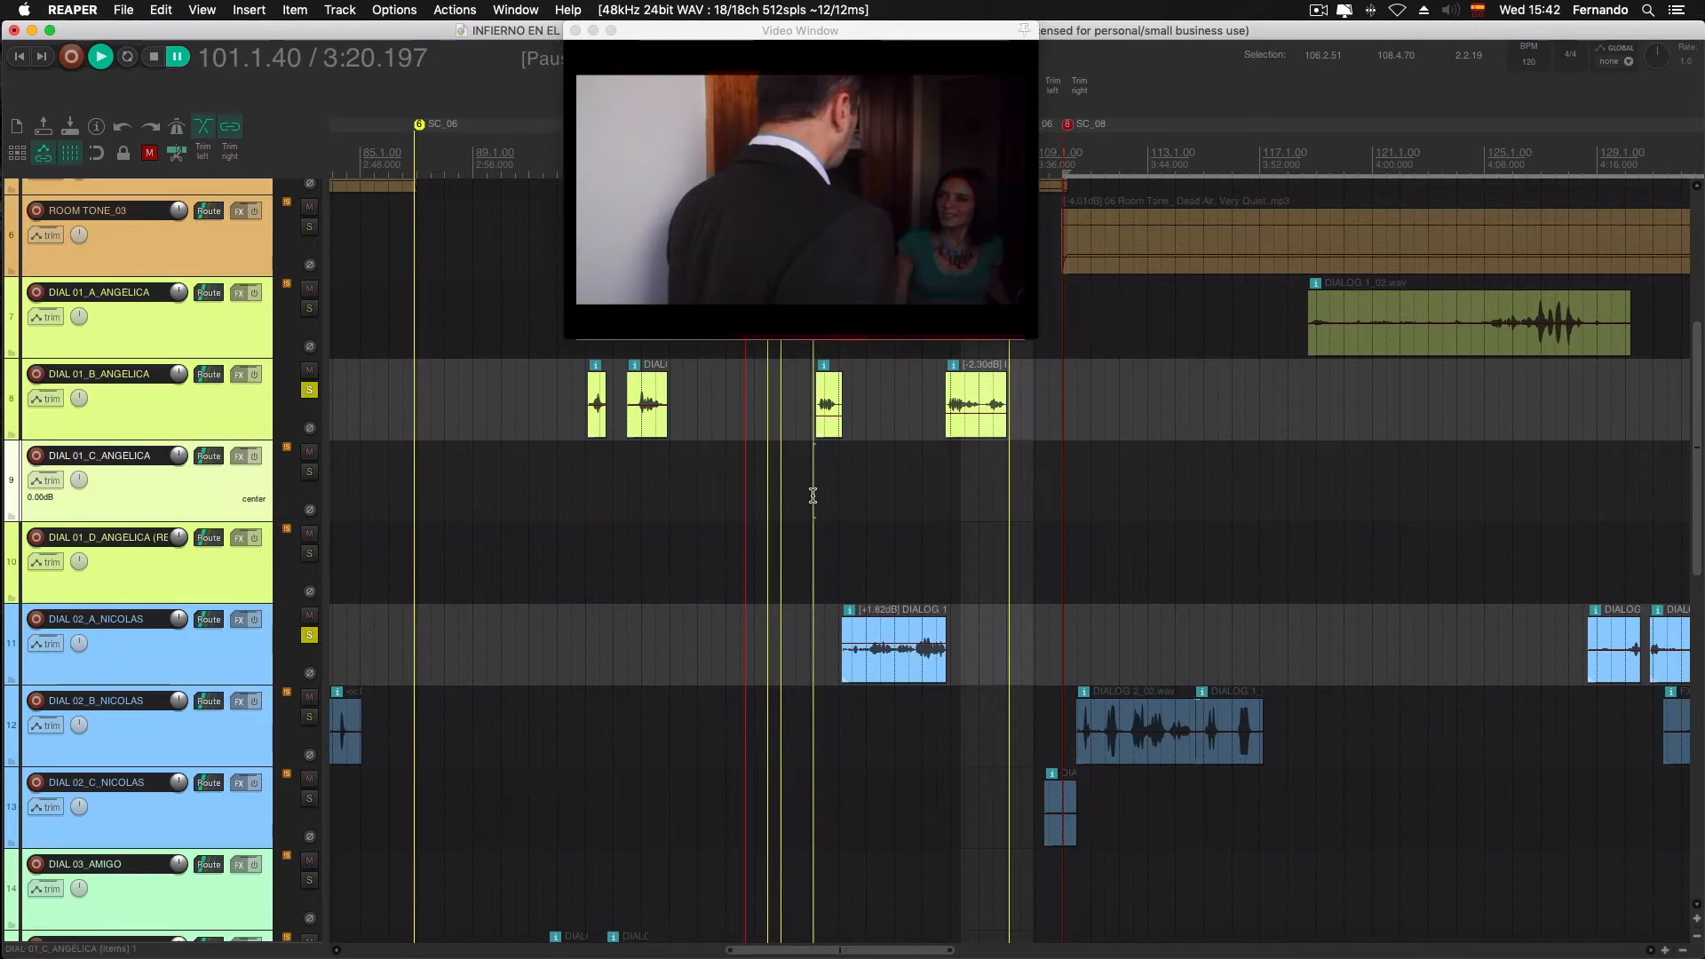
pyautogui.press('space')
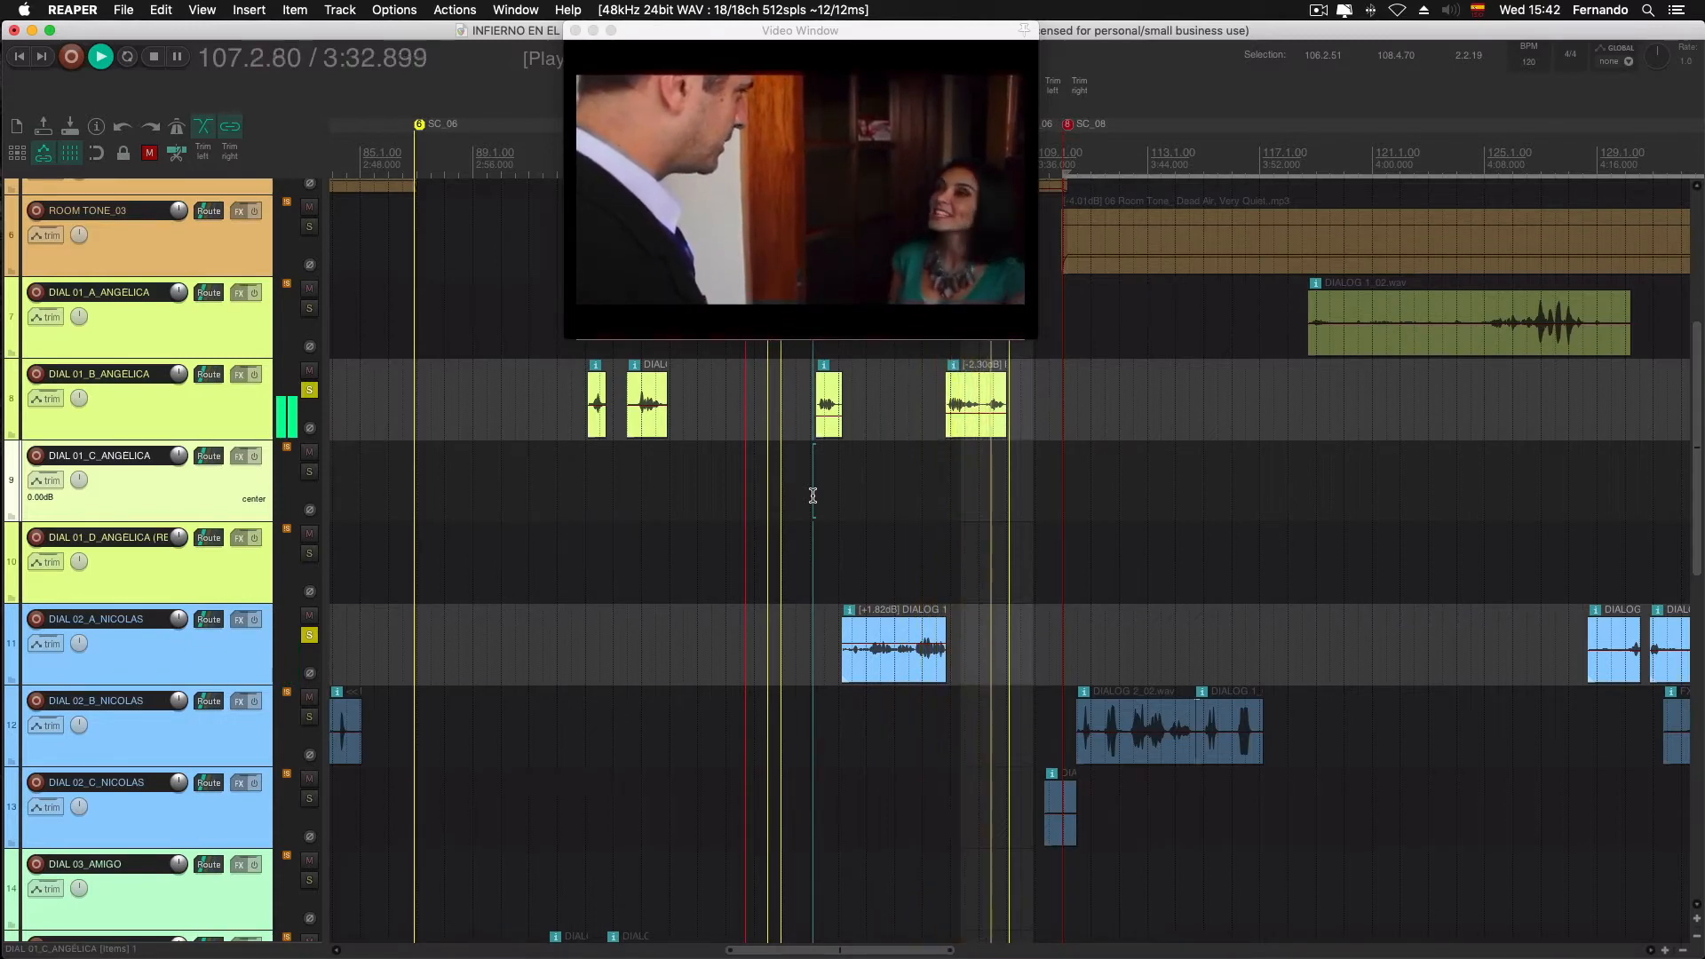
pyautogui.hotkey('ctrl', 'space')
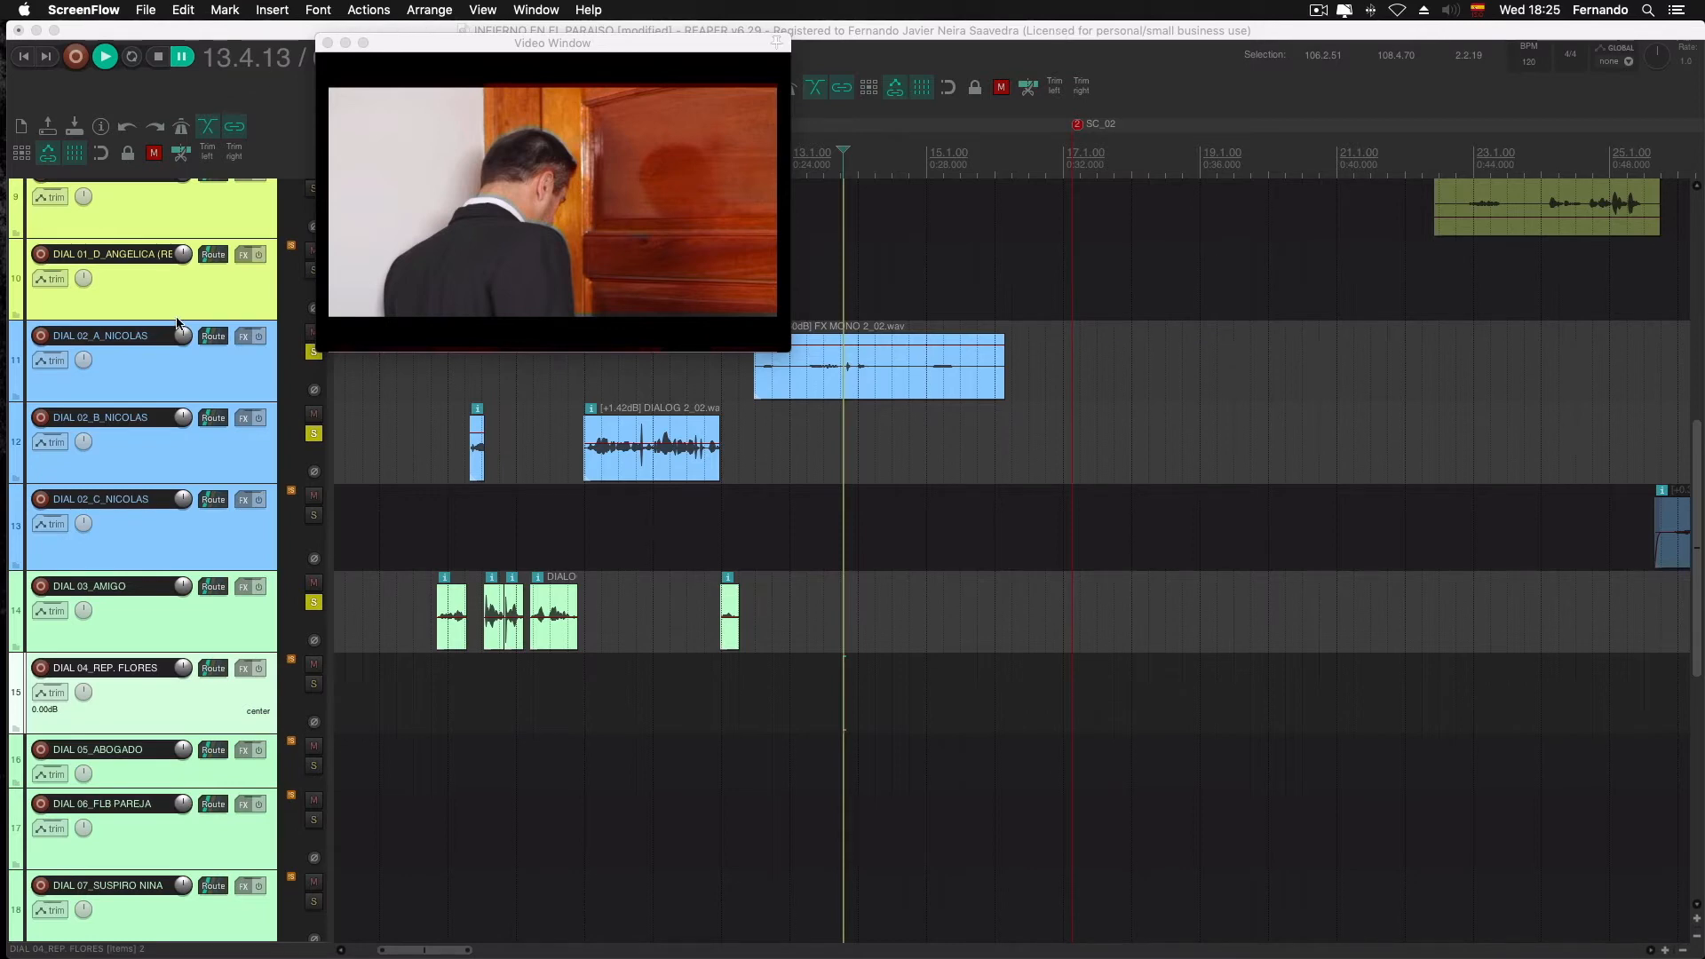
# Examine the SC_01 dialogue up close, comparing the DIAL 03_AMIGO, DIAL 02_B and DIAL 02_A clips with the video picture
pyautogui.click(444, 504)
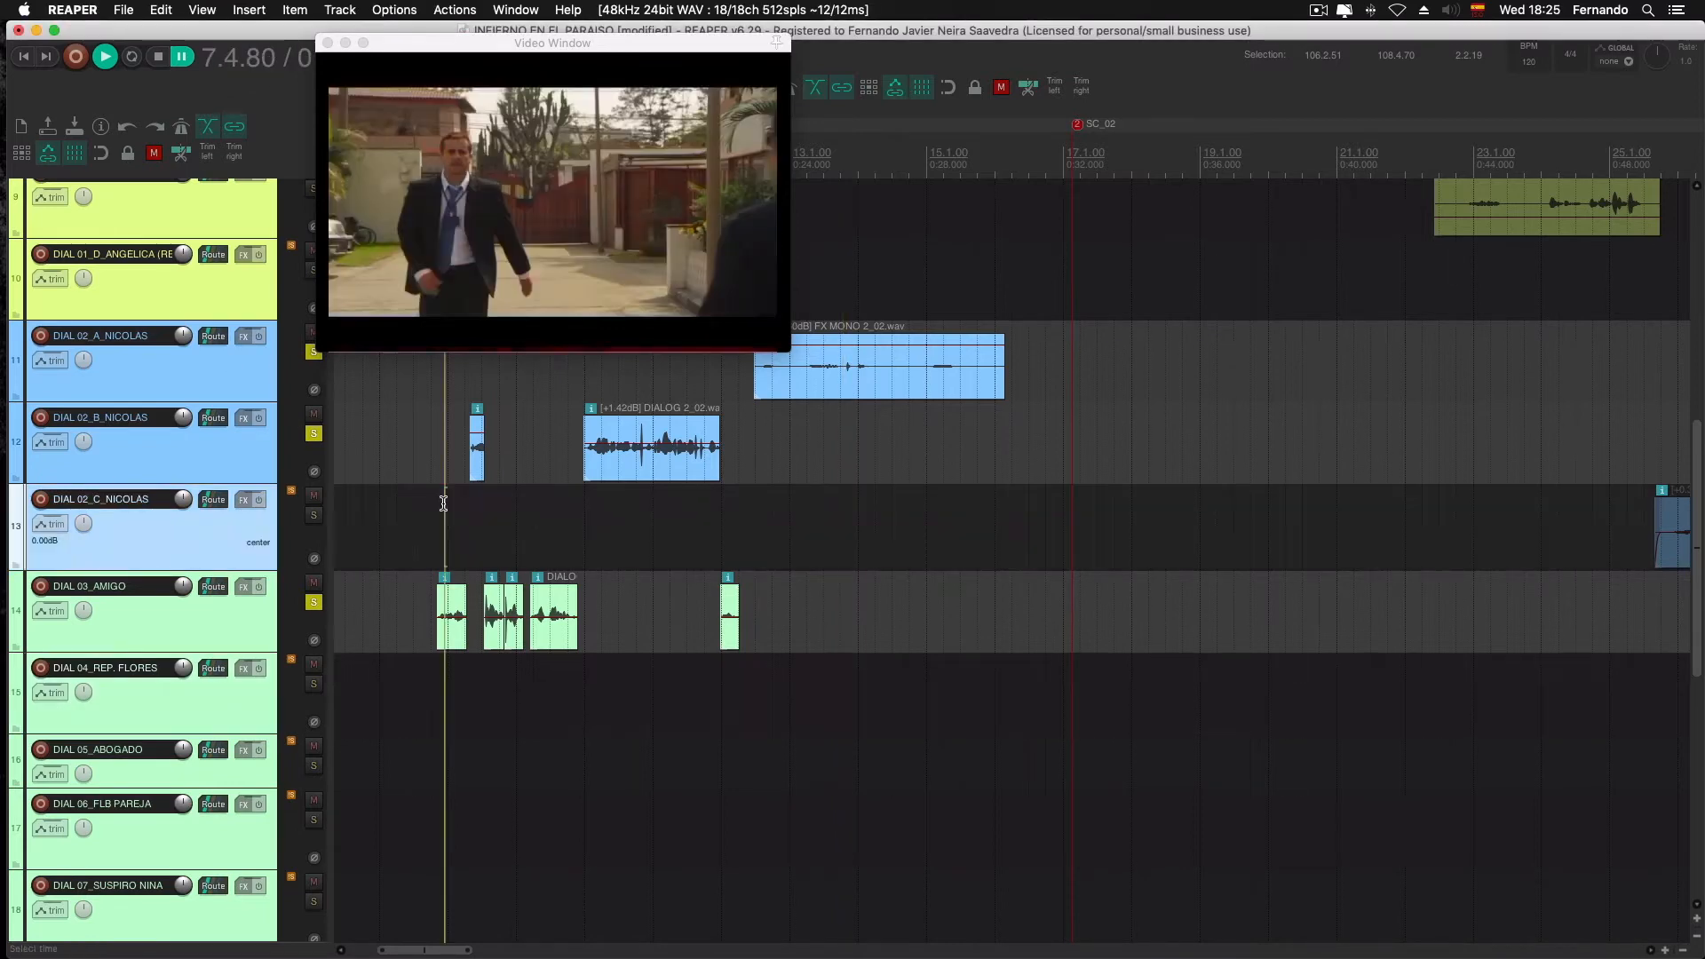
pyautogui.scroll(1, 443, 503)
pyautogui.scroll(3, 443, 503)
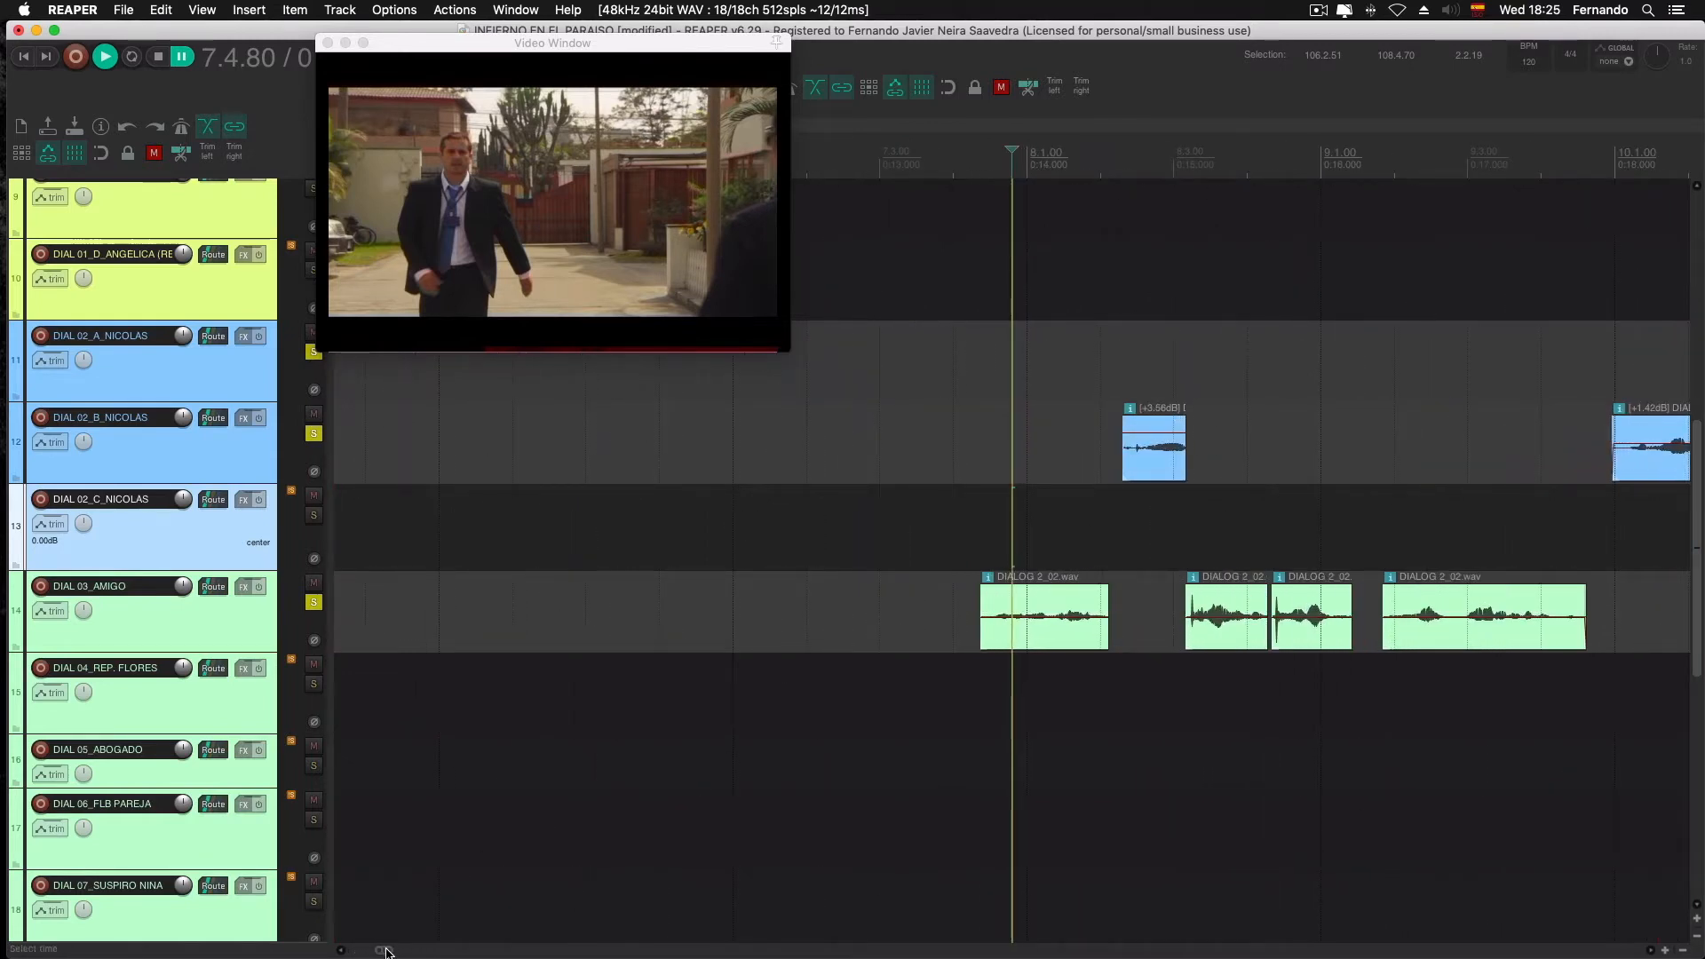
pyautogui.moveTo(390, 950); pyautogui.dragTo(396, 951)
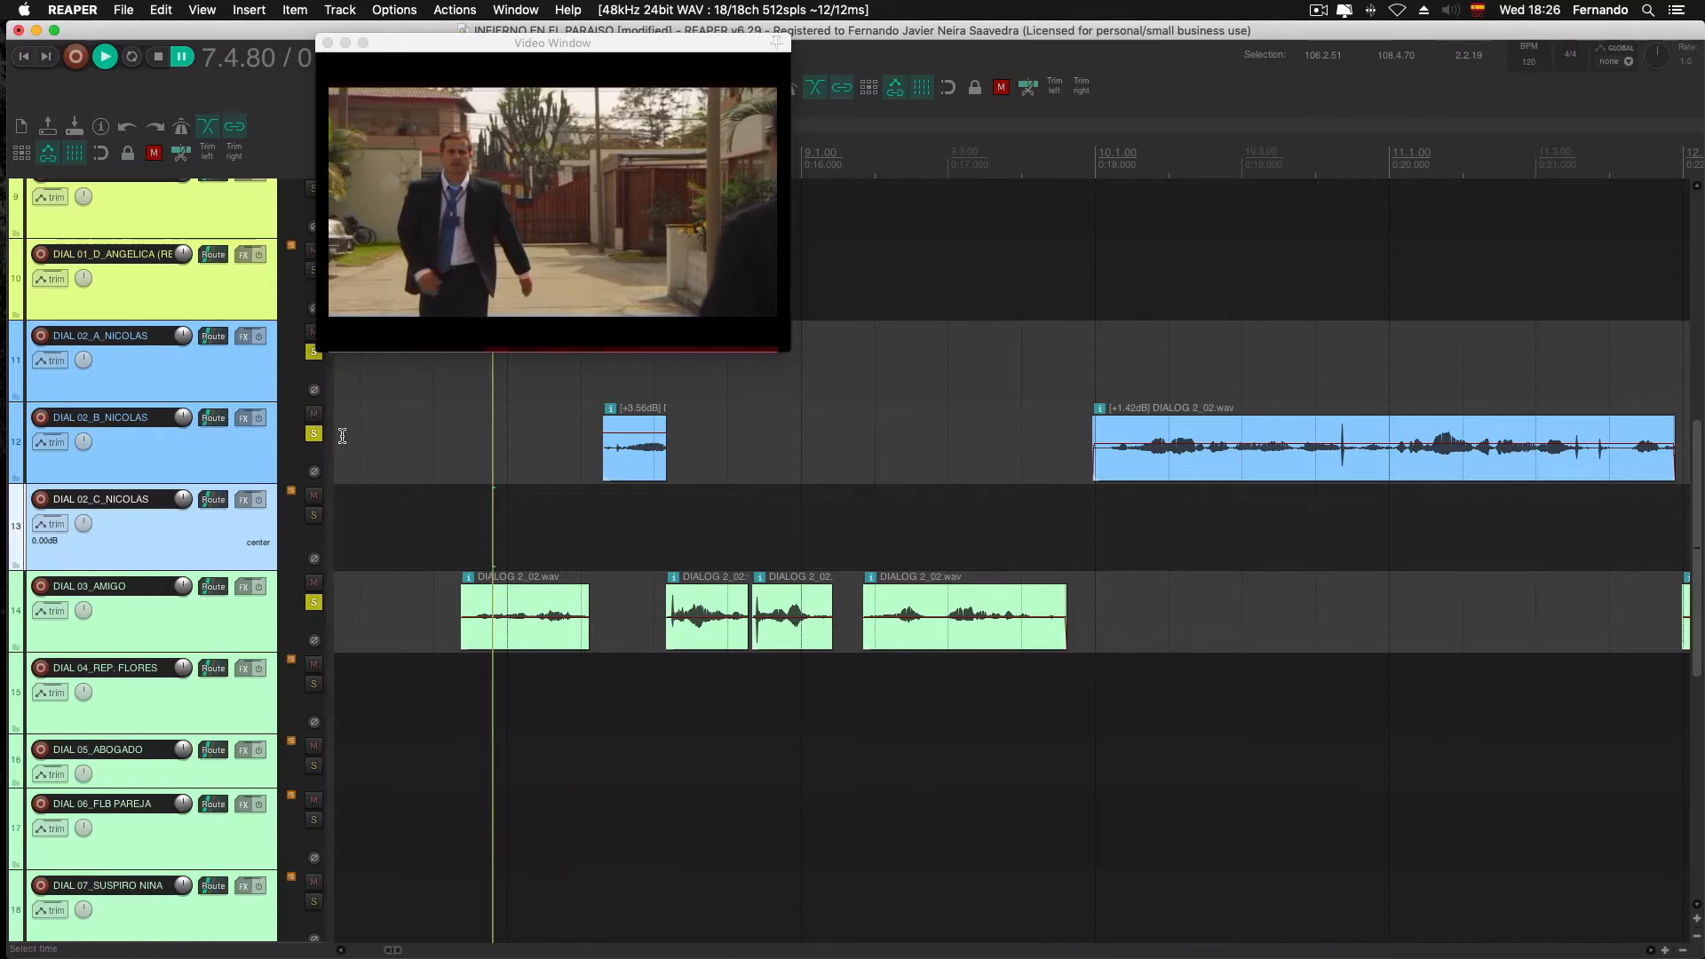
pyautogui.scroll(-1, 343, 433)
pyautogui.click(1388, 427)
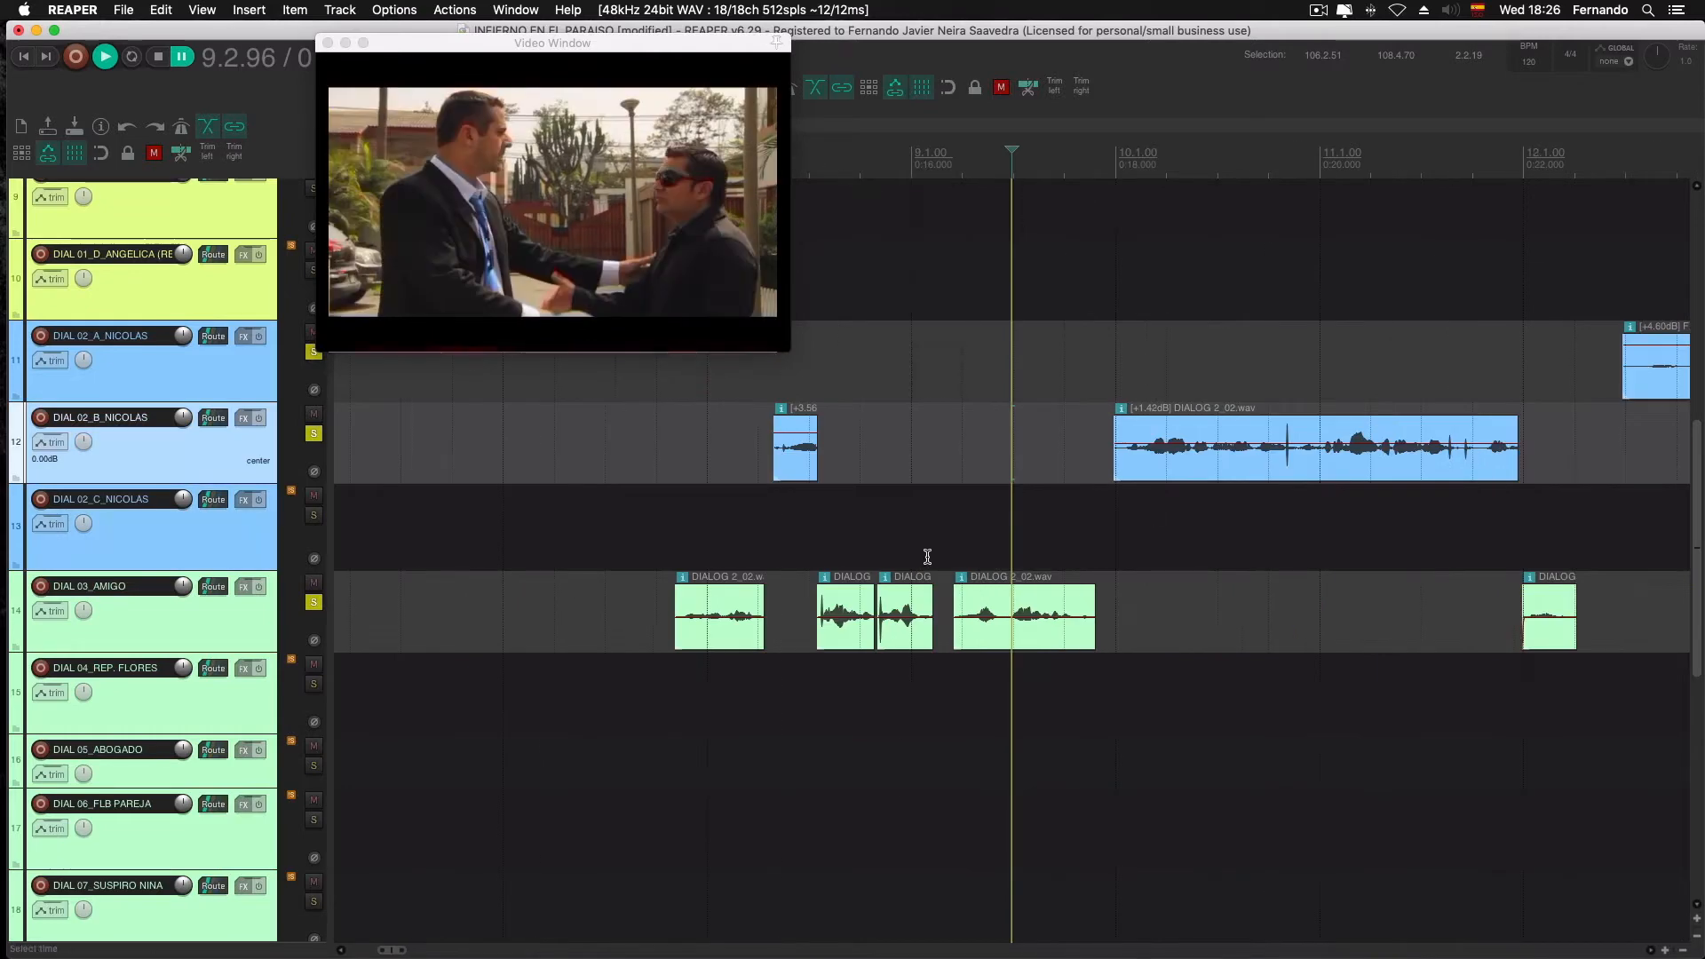
pyautogui.moveTo(391, 950)
pyautogui.mouseDown()
pyautogui.moveTo(417, 950)
pyautogui.moveTo(397, 952)
pyautogui.moveTo(408, 917)
pyautogui.moveTo(397, 952)
pyautogui.moveTo(411, 952)
pyautogui.mouseUp()
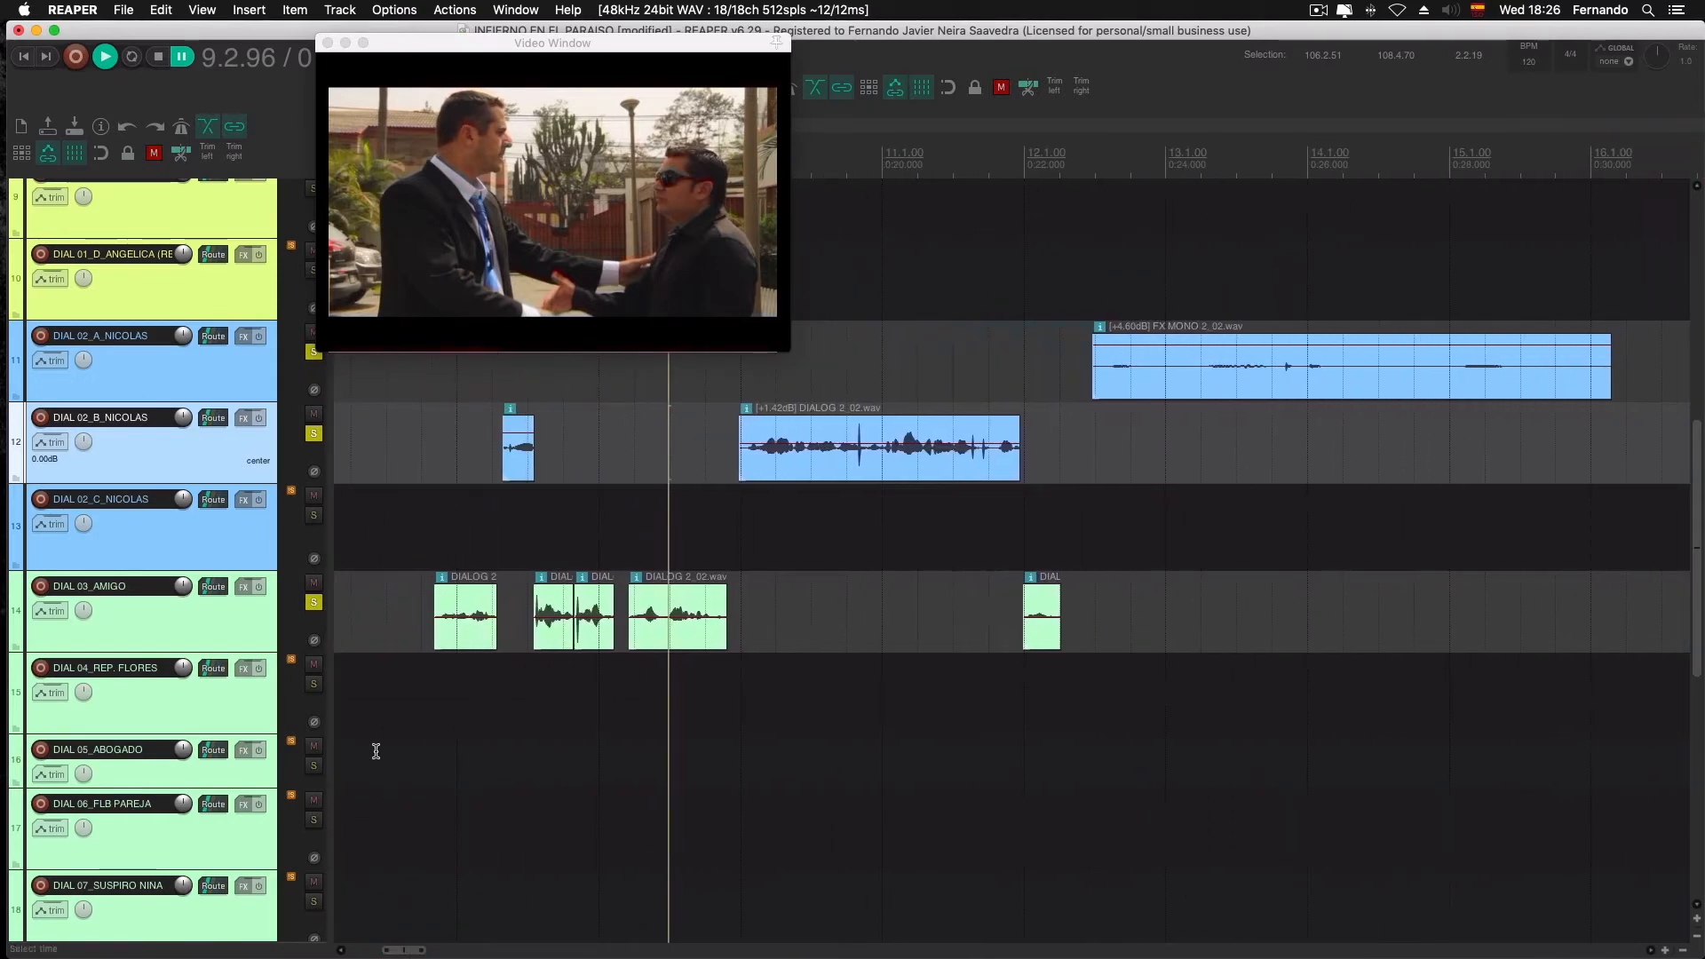
# Go over the DIAL 02_A, DIAL 02_B and DIAL 02_C tracks and place the playhead before the first DIAL 03_AMIGO clip
pyautogui.click(199, 365)
pyautogui.click(210, 453)
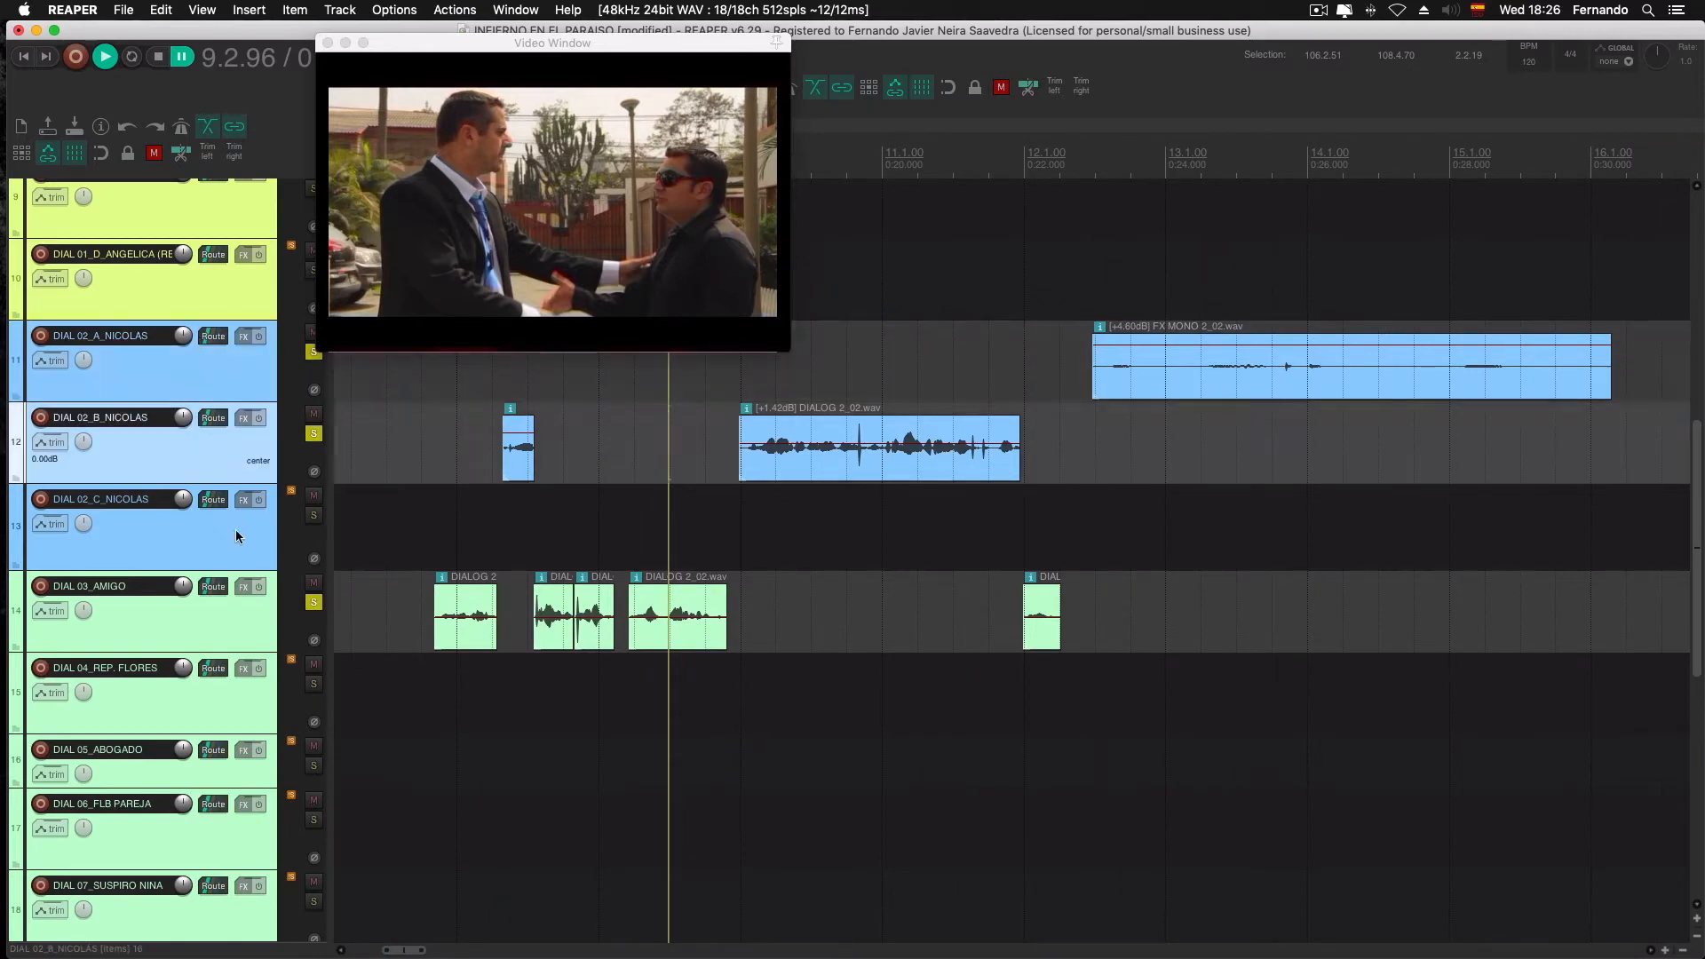
pyautogui.click(236, 531)
pyautogui.click(377, 612)
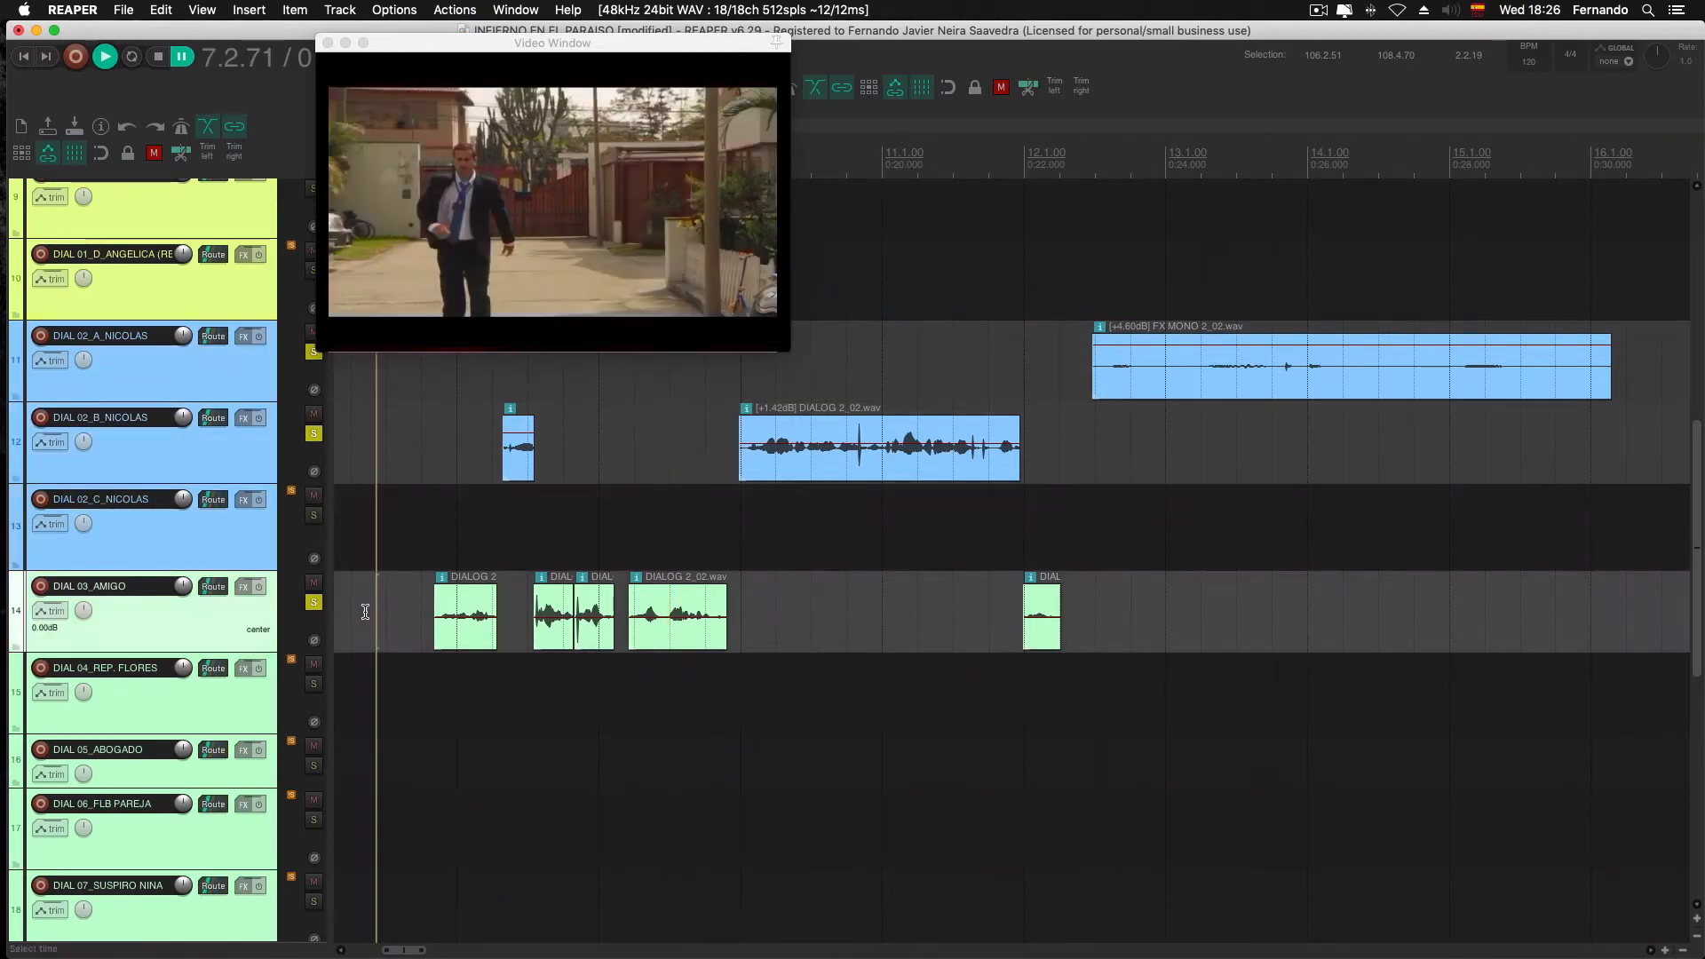
# Try placing the DIAL 03_AMIGO track directly above DIAL 02_C and return it to its original position
pyautogui.click(422, 507)
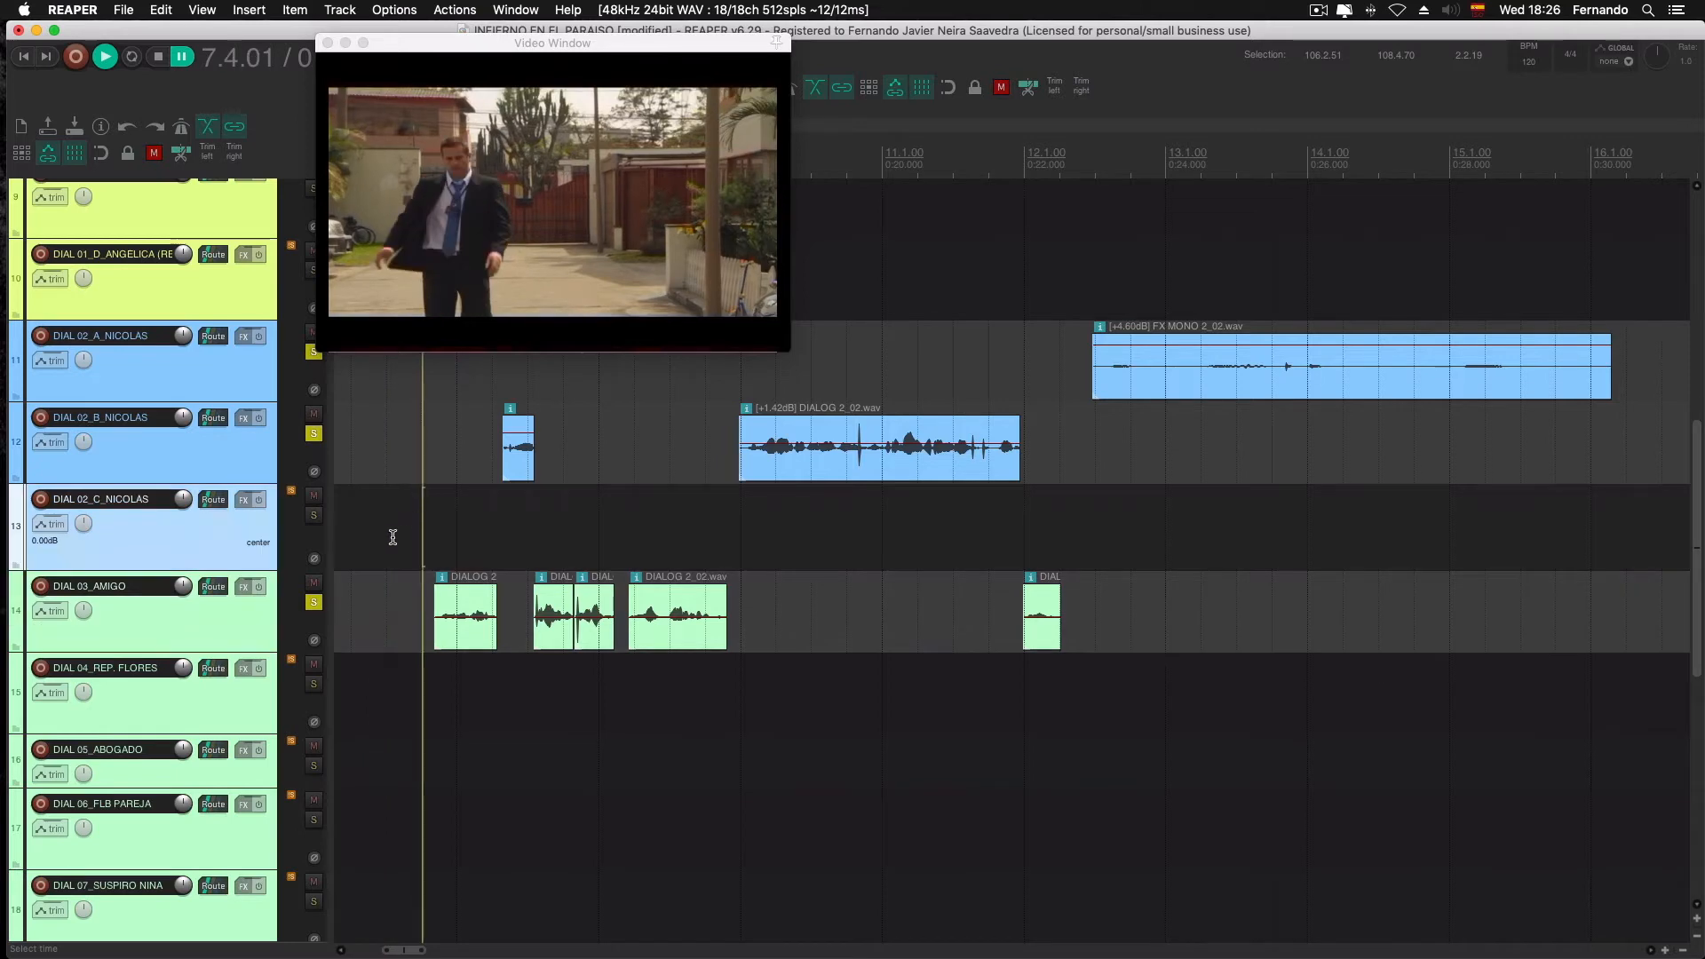
pyautogui.moveTo(179, 629); pyautogui.dragTo(174, 508)
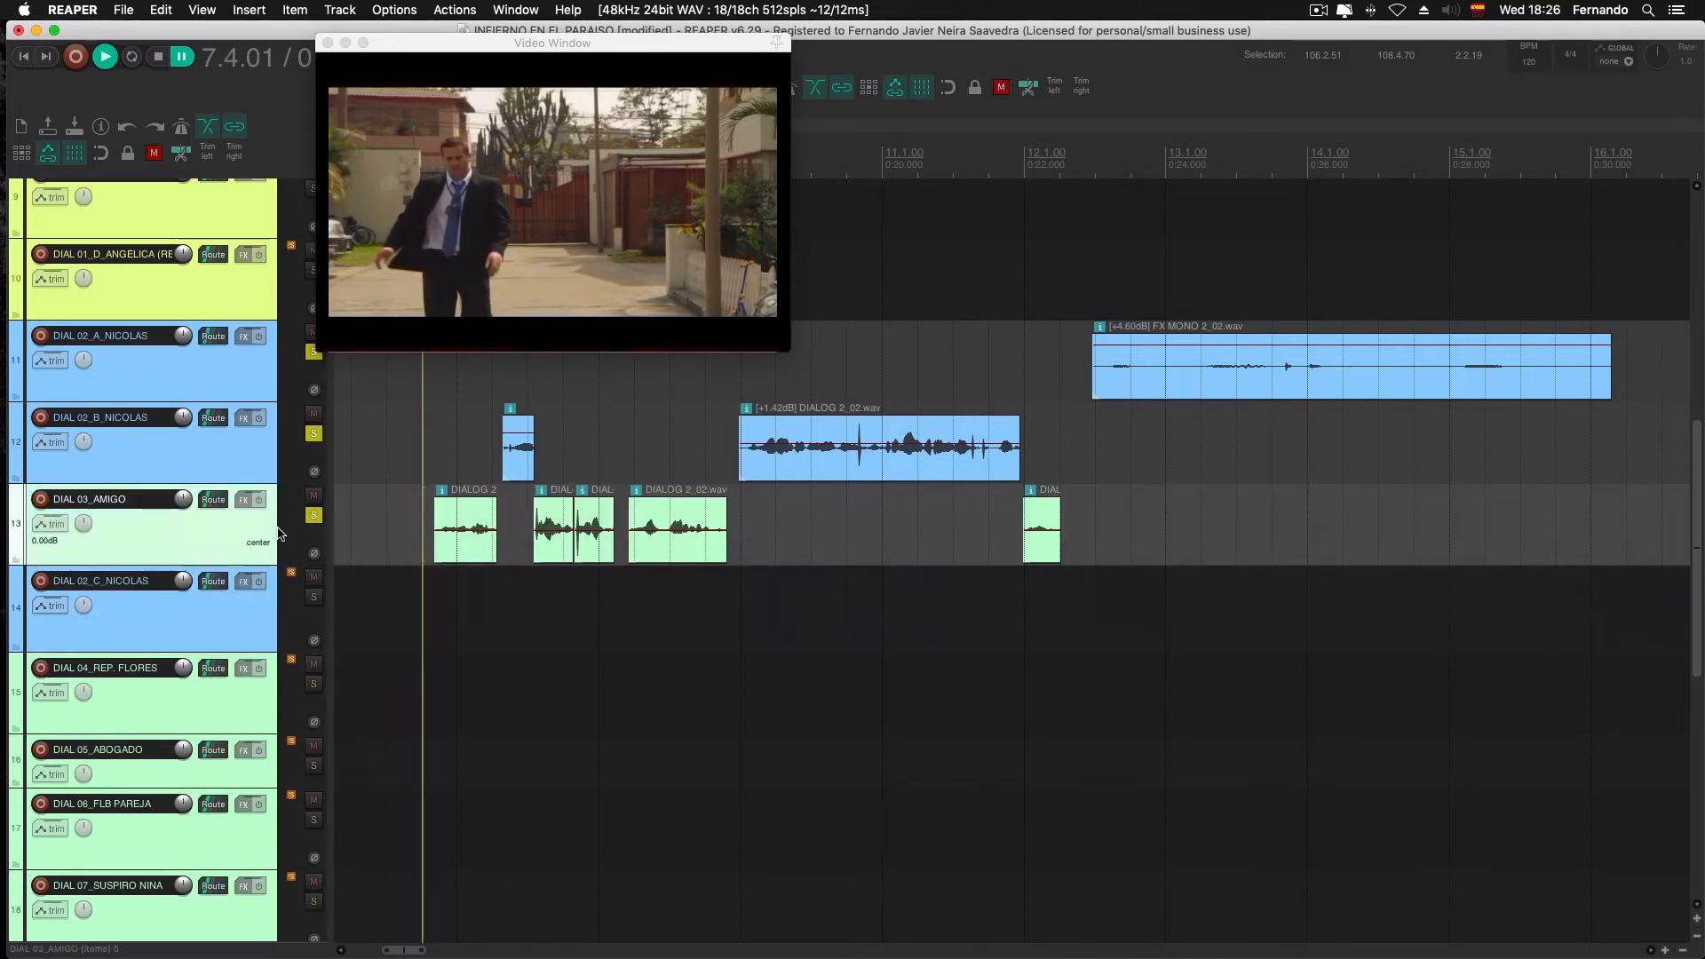
pyautogui.moveTo(235, 612); pyautogui.dragTo(231, 501)
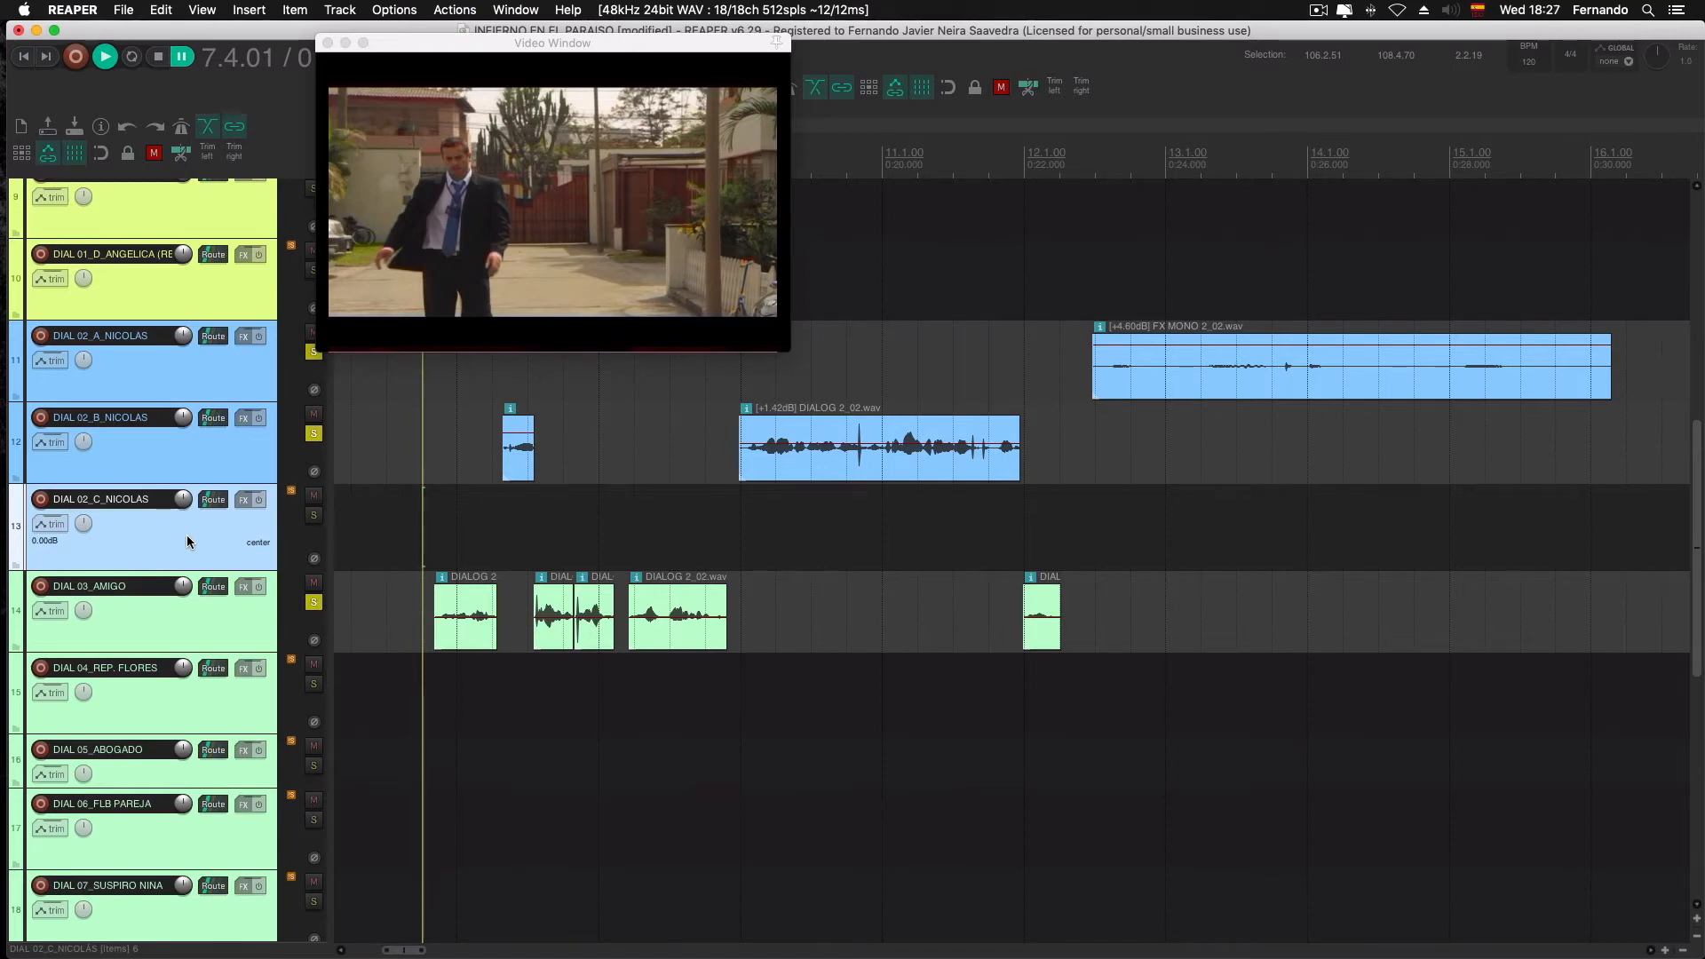
# Hide the DIAL 02_C track from the track control panel using the Track Manager
pyautogui.press('super+shift+m')
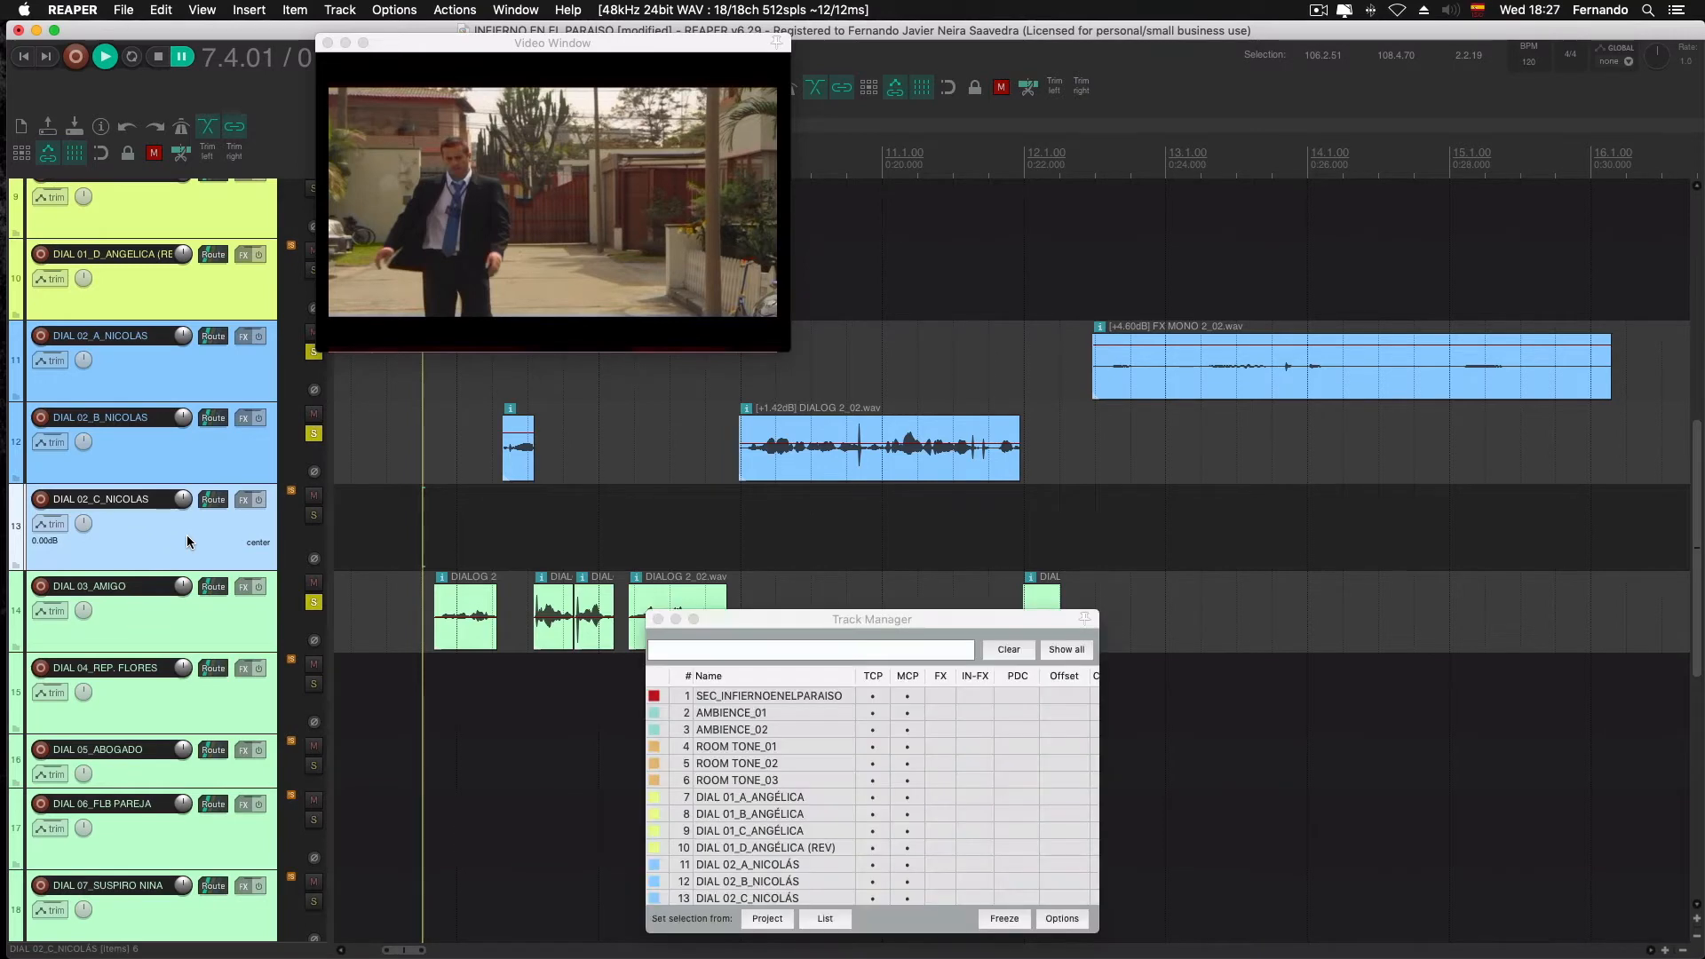
pyautogui.scroll(1, 186, 538)
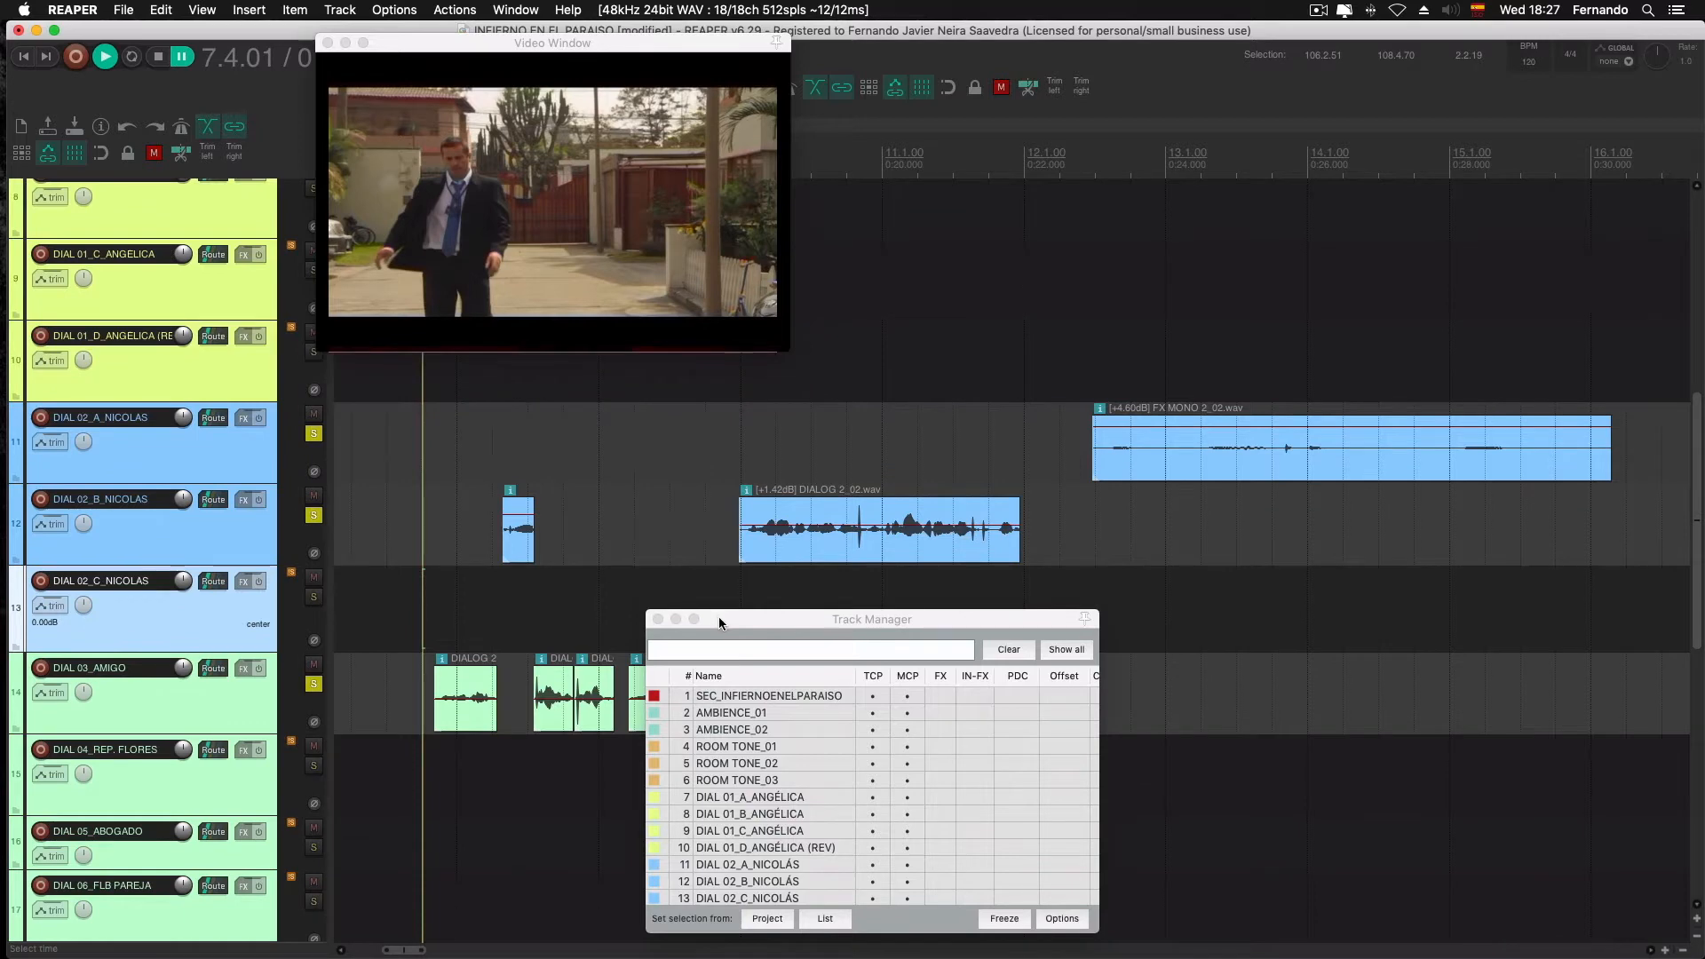
pyautogui.moveTo(719, 619); pyautogui.dragTo(740, 569)
pyautogui.click(349, 572)
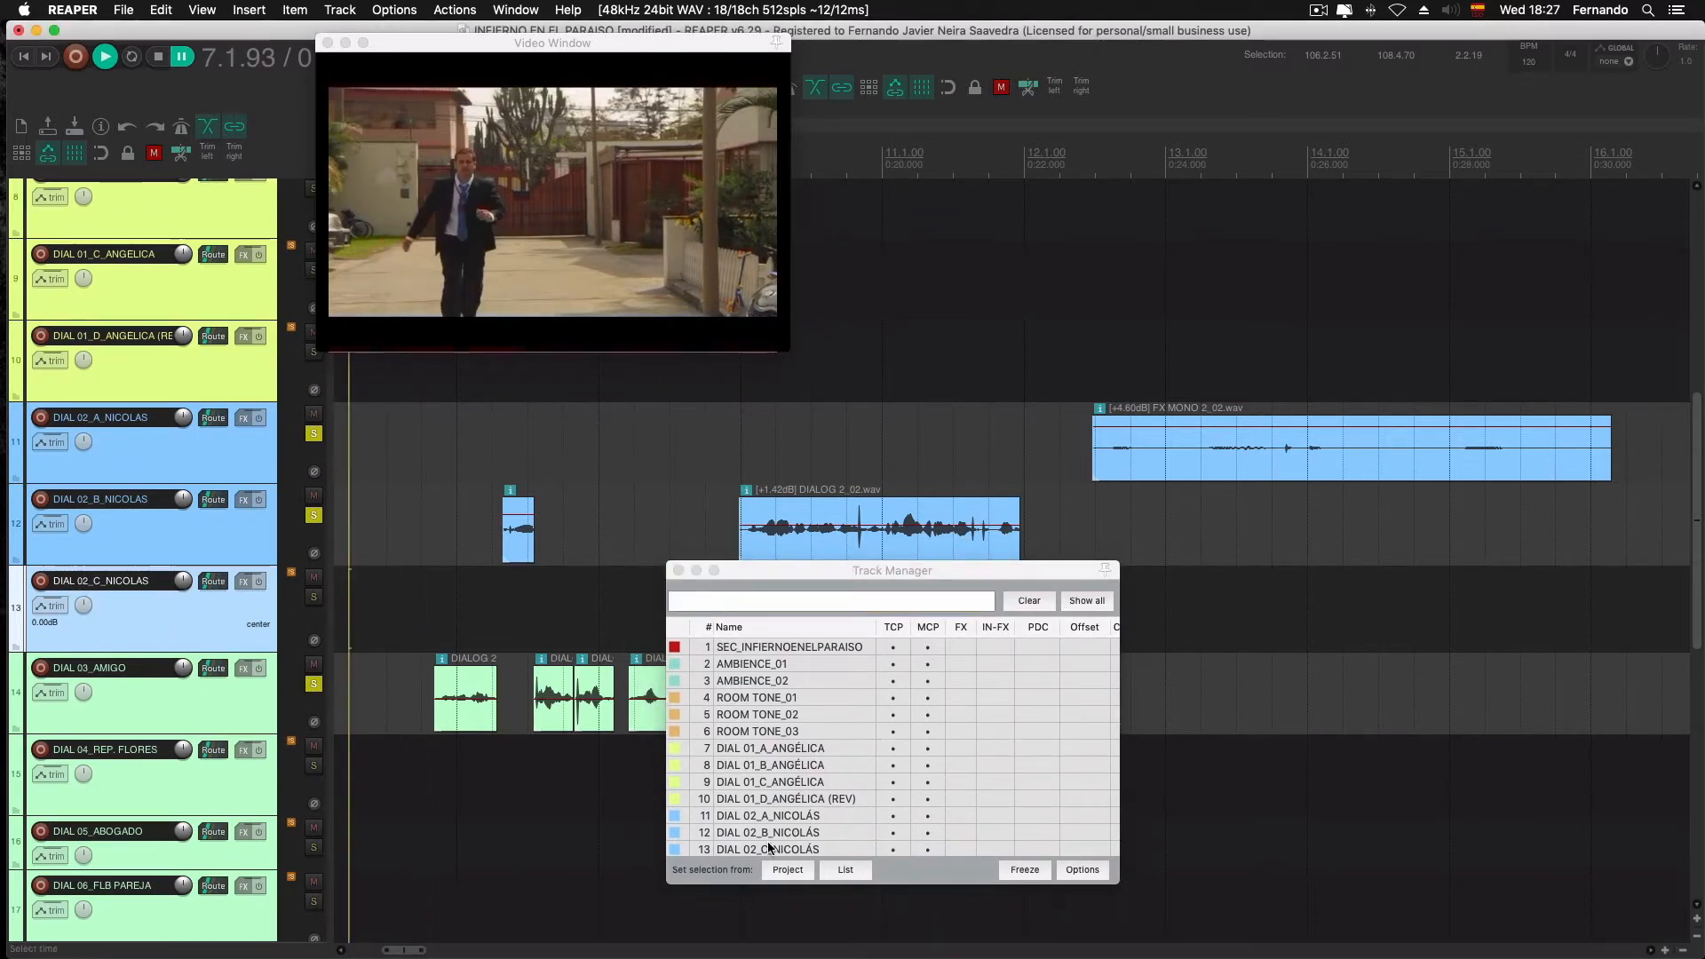
pyautogui.click(892, 849)
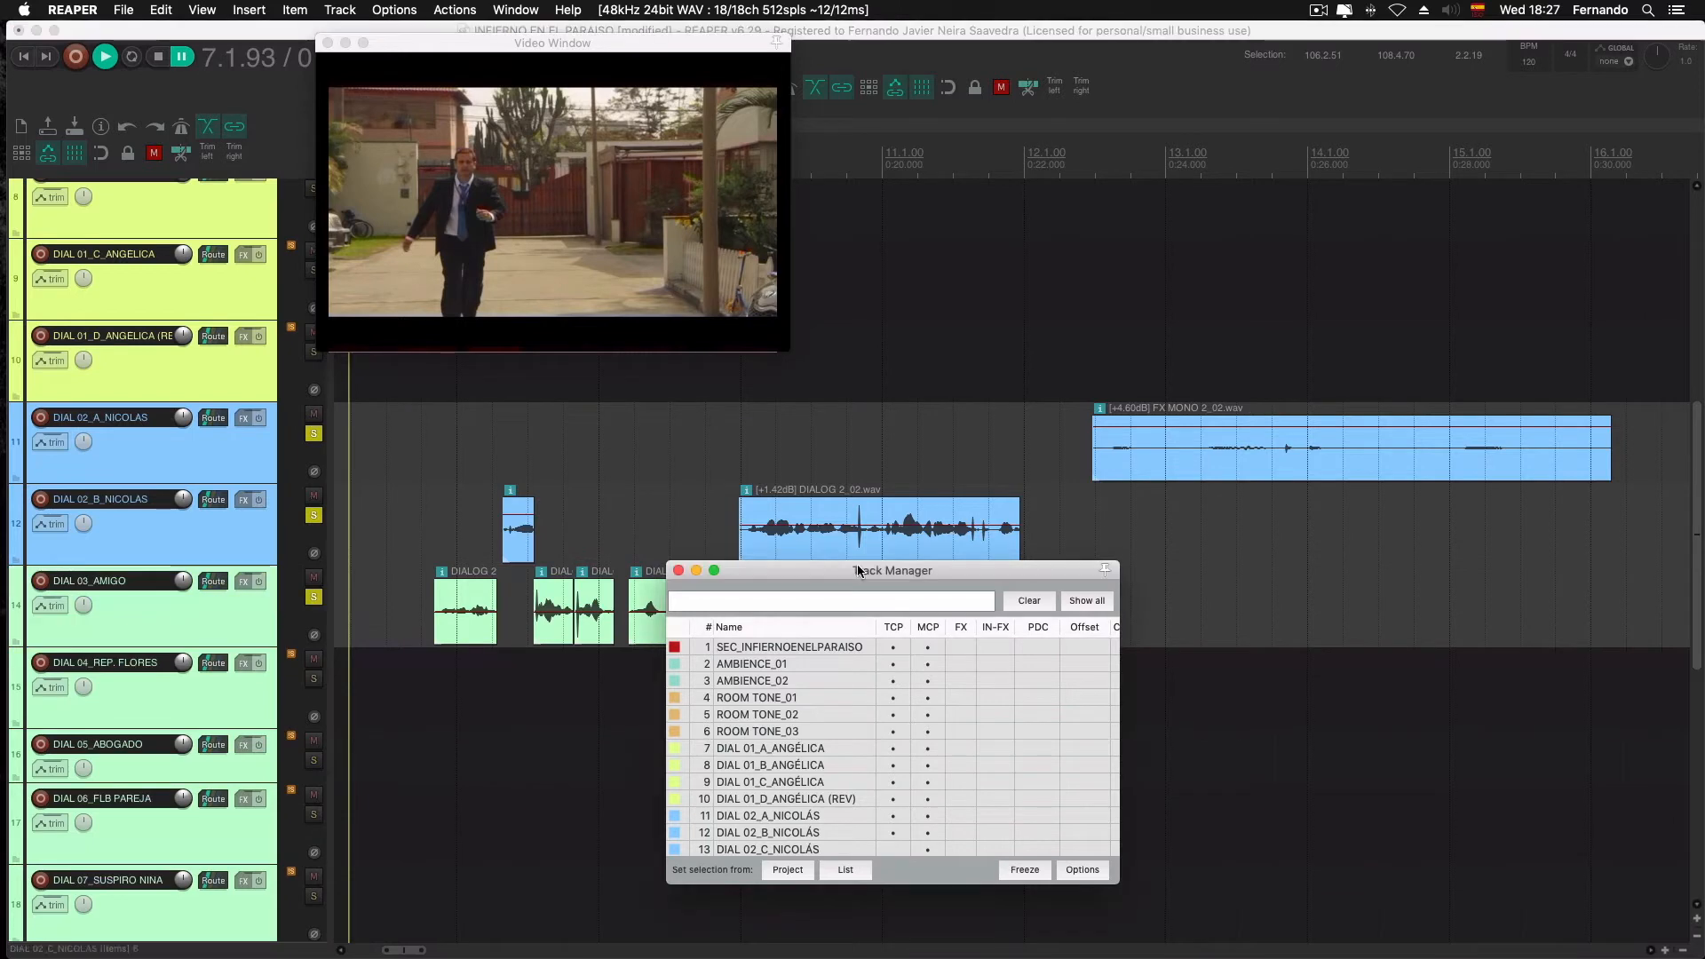
pyautogui.click(679, 570)
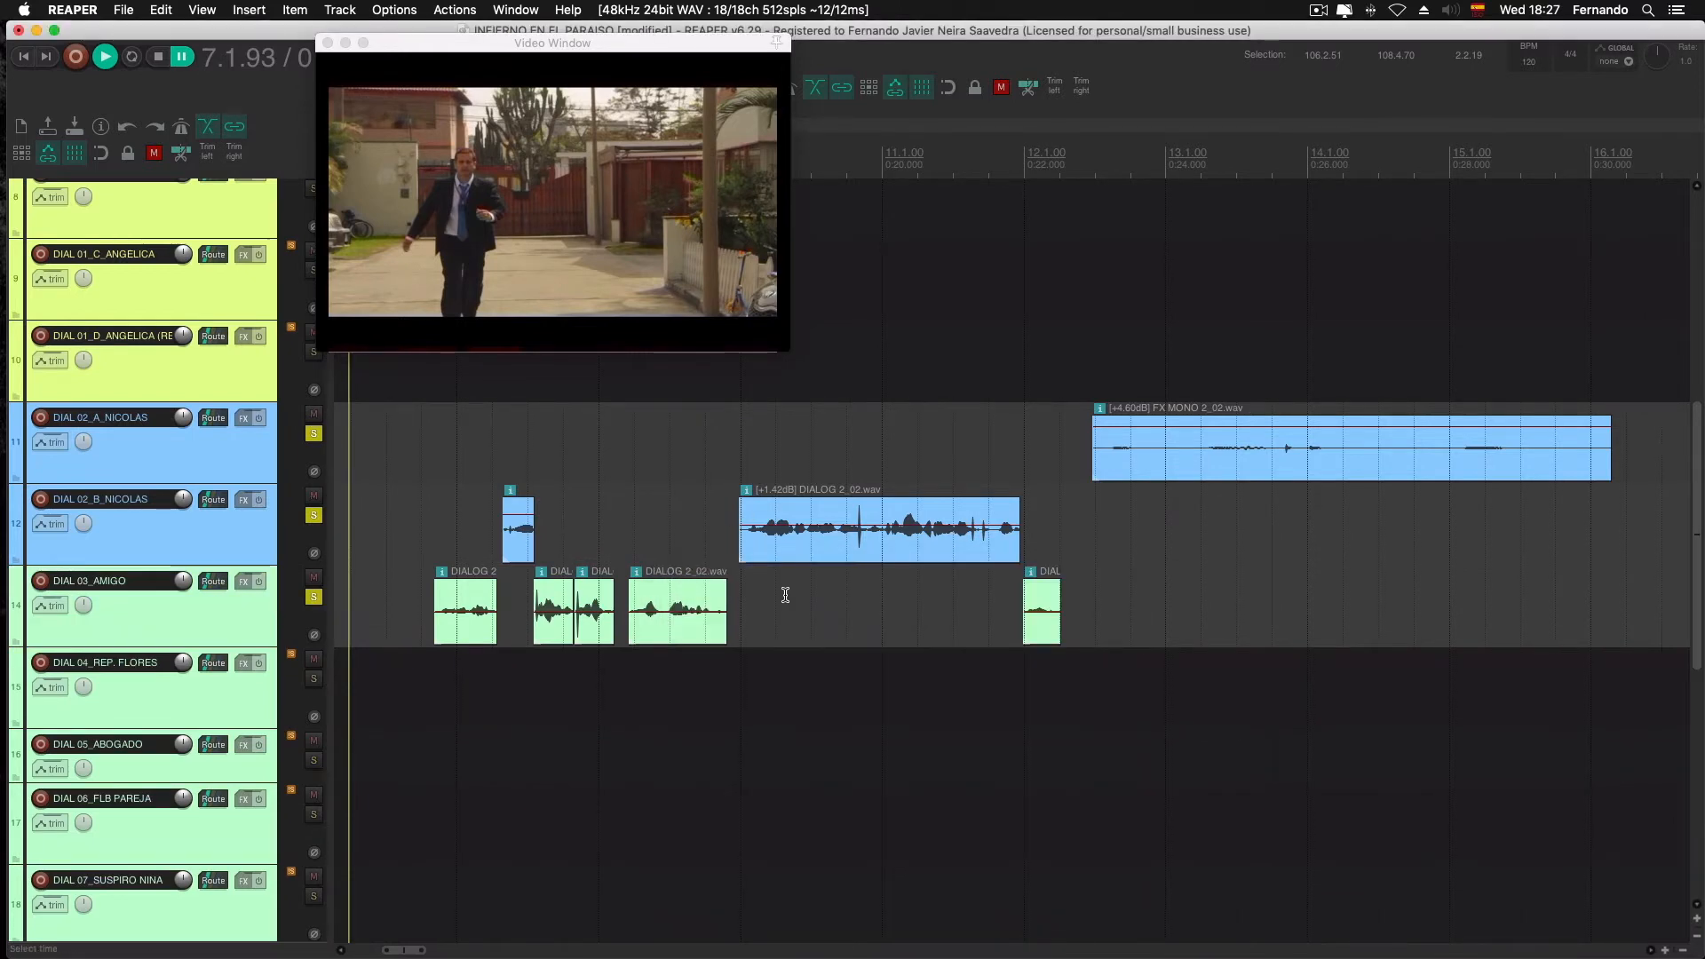
# Play the SC_01 exchange from just before the first DIAL 03_AMIGO clip and pause in bar 12
pyautogui.click(430, 514)
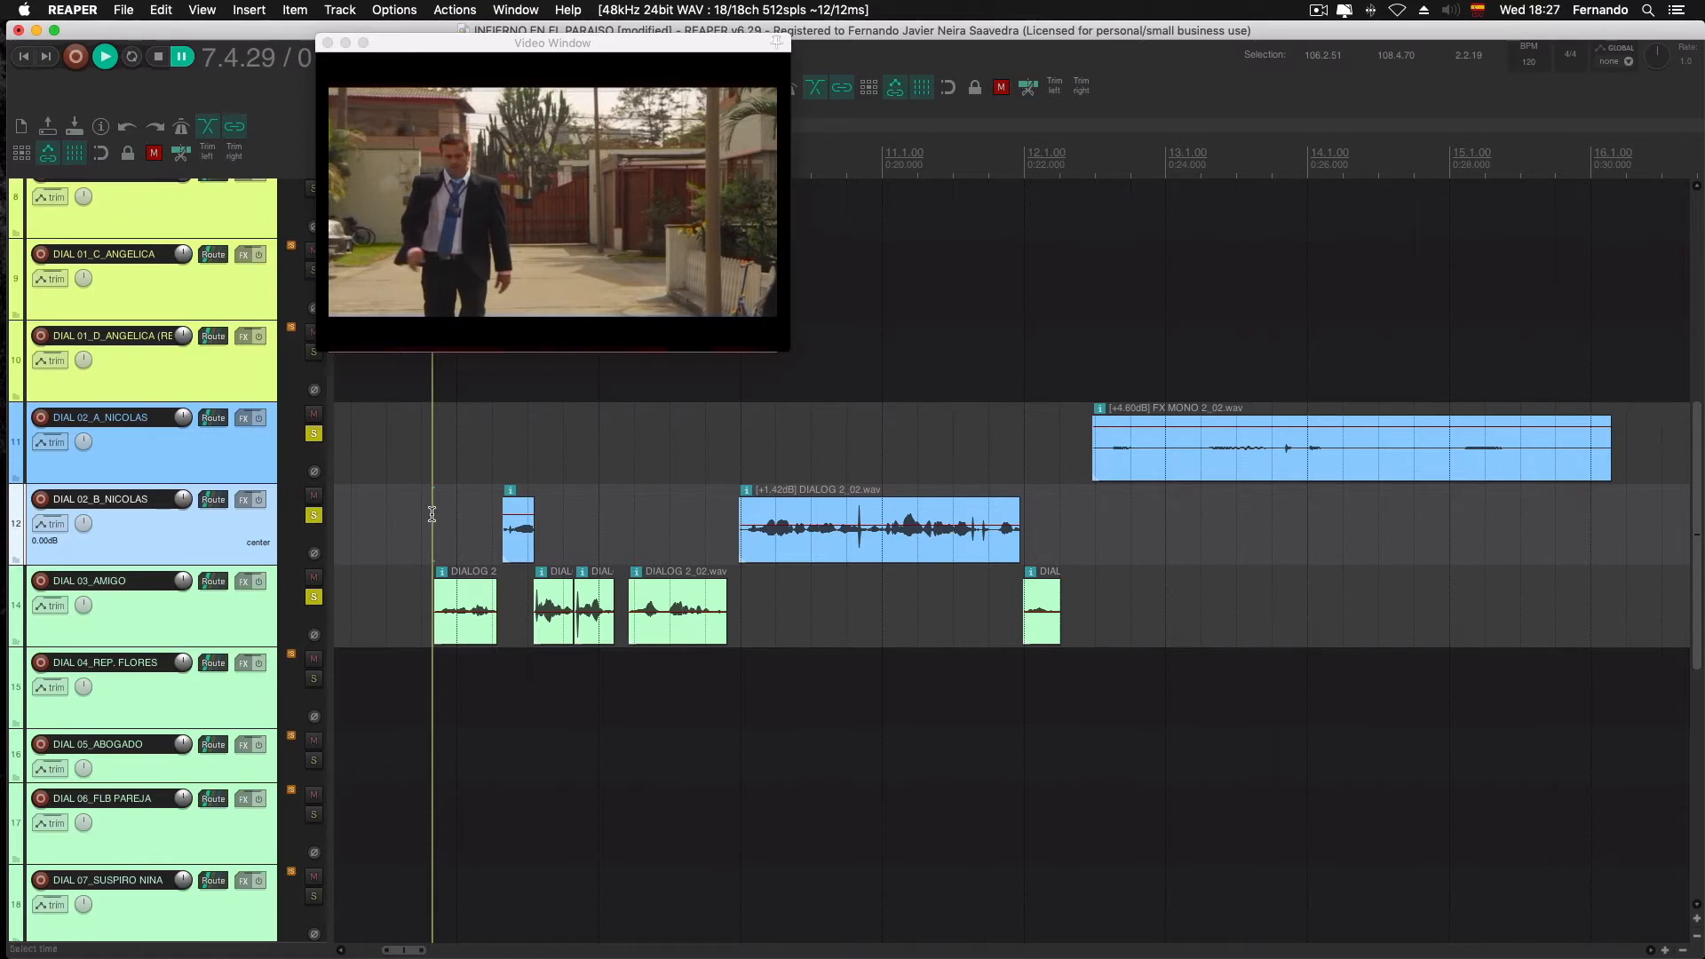
pyautogui.click(430, 512)
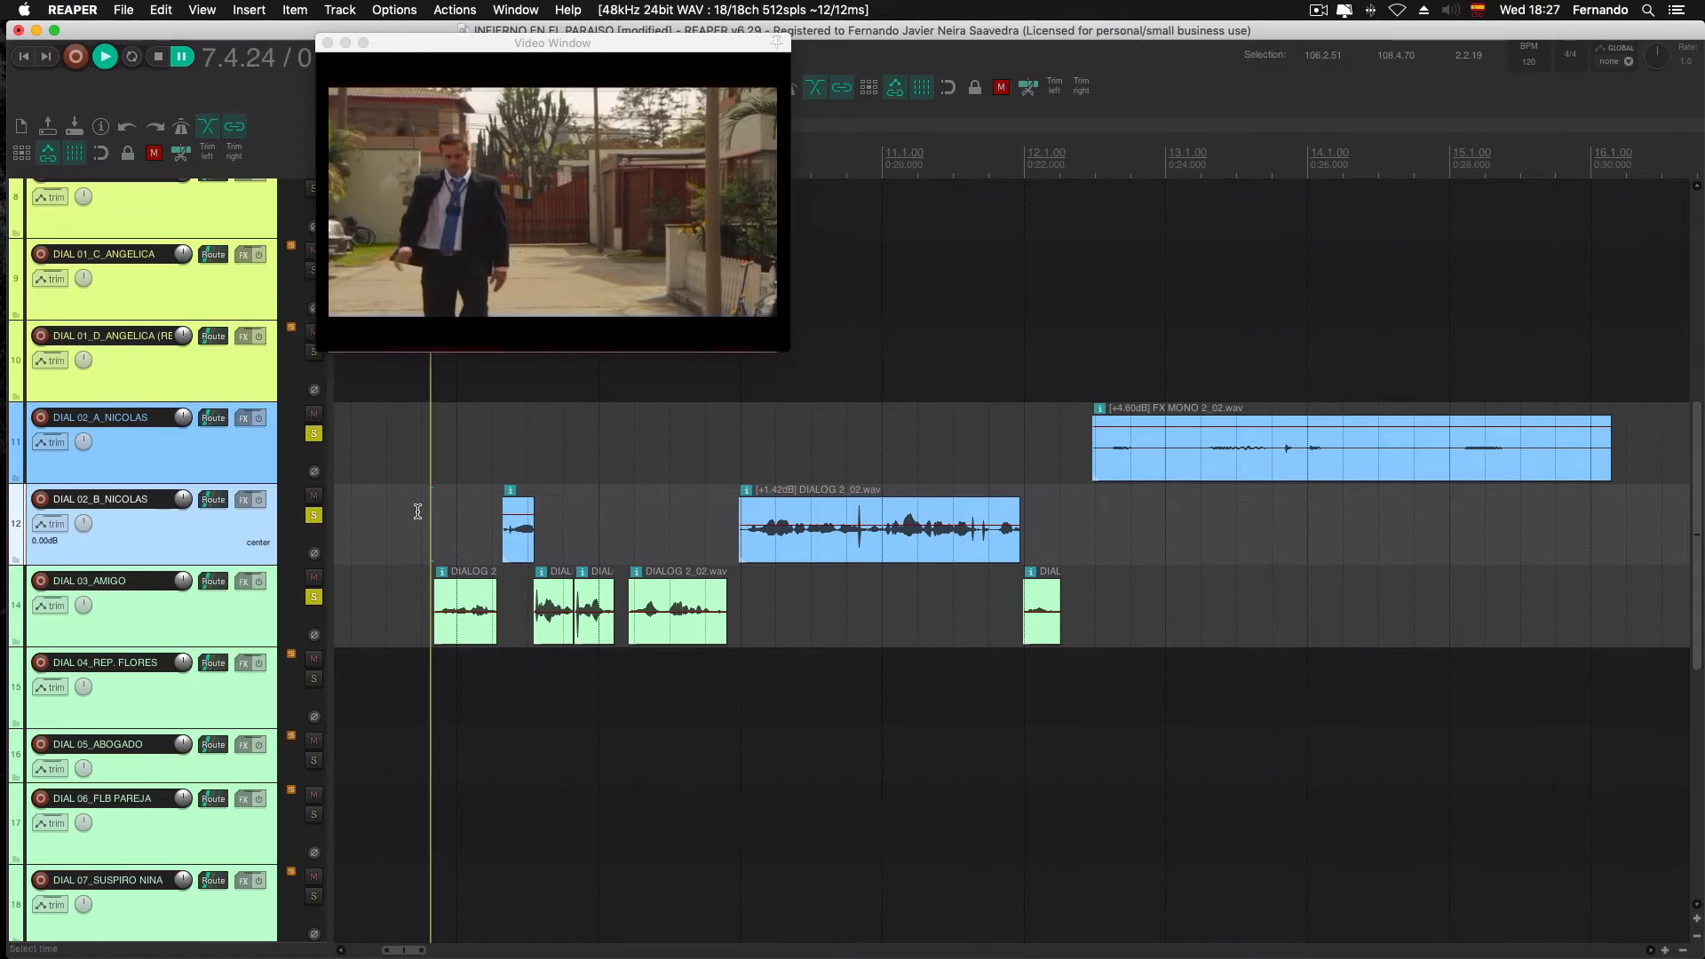
pyautogui.click(415, 509)
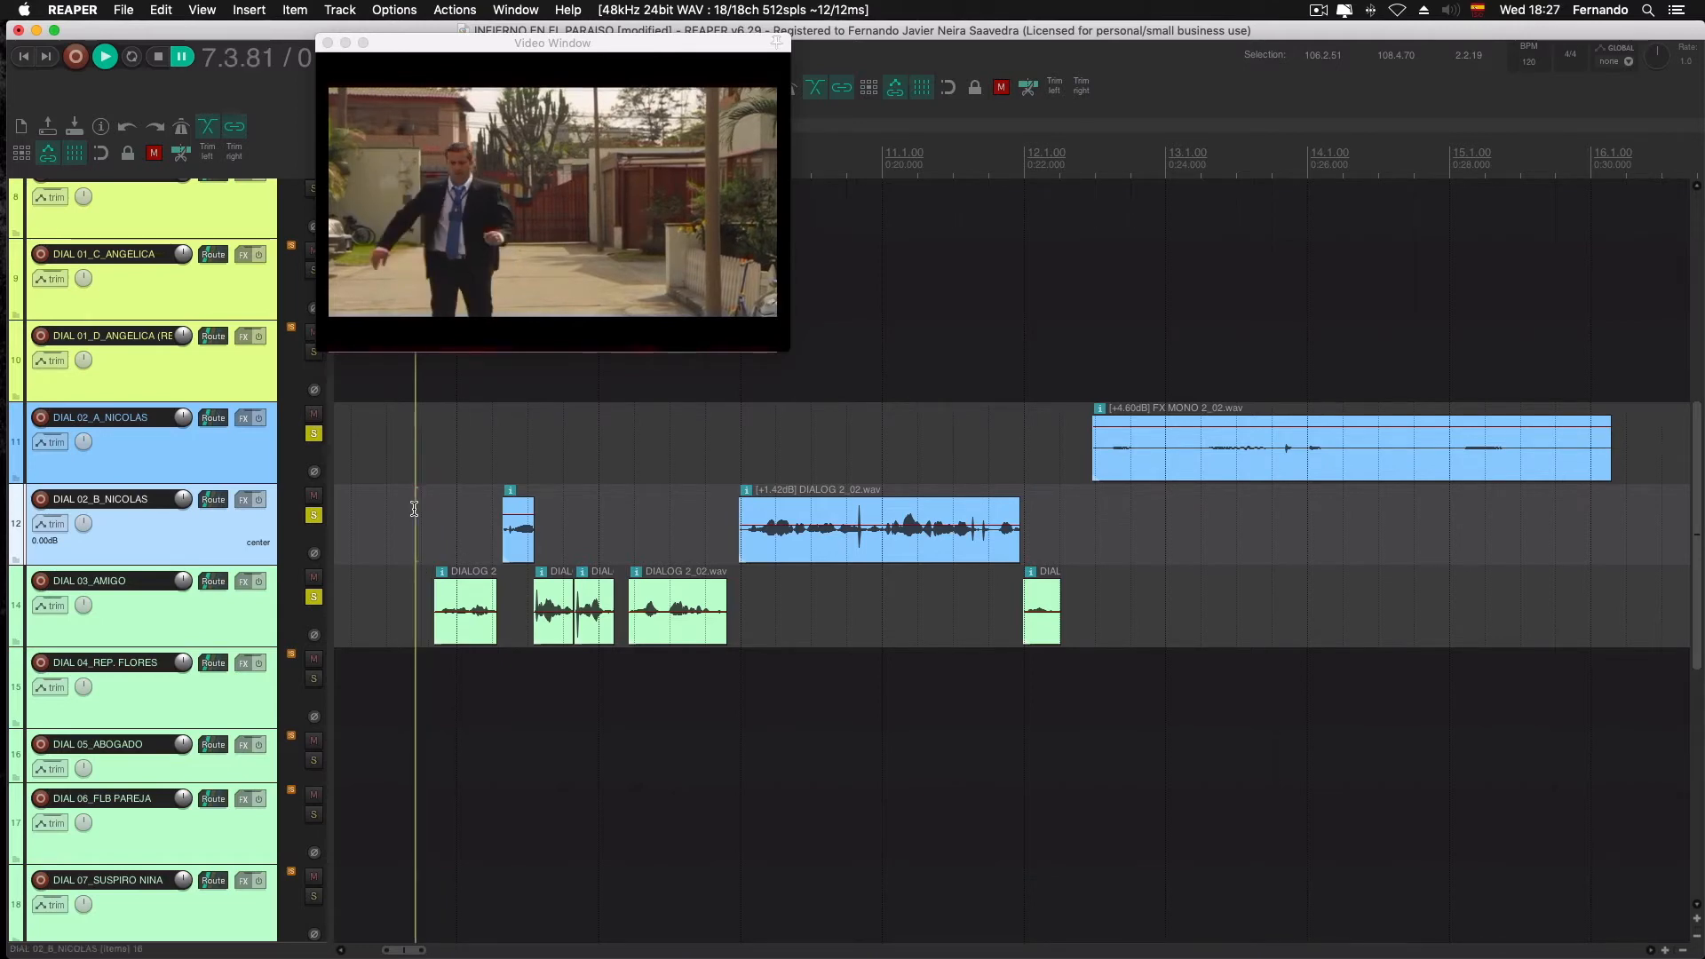
pyautogui.press('space')
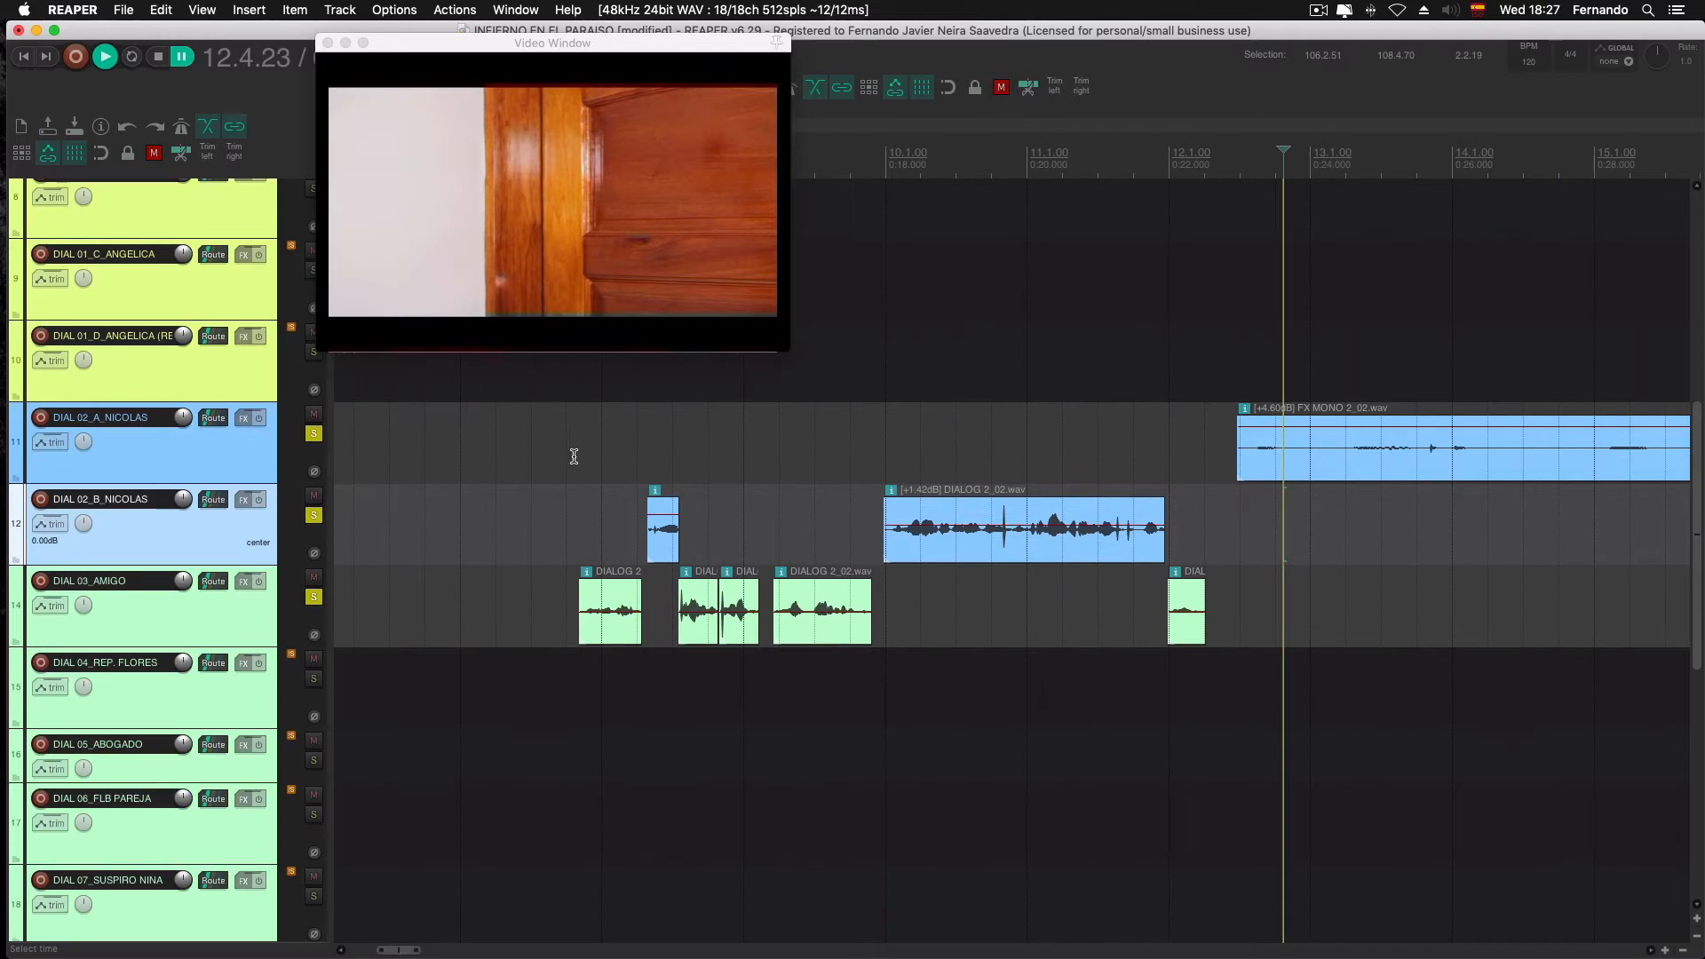
# Examine the clip boundaries in bar 8 where the DIAL 02_B clip sits between the first two DIAL 03_AMIGO clips
pyautogui.click(715, 538)
pyautogui.scroll(5, 713, 539)
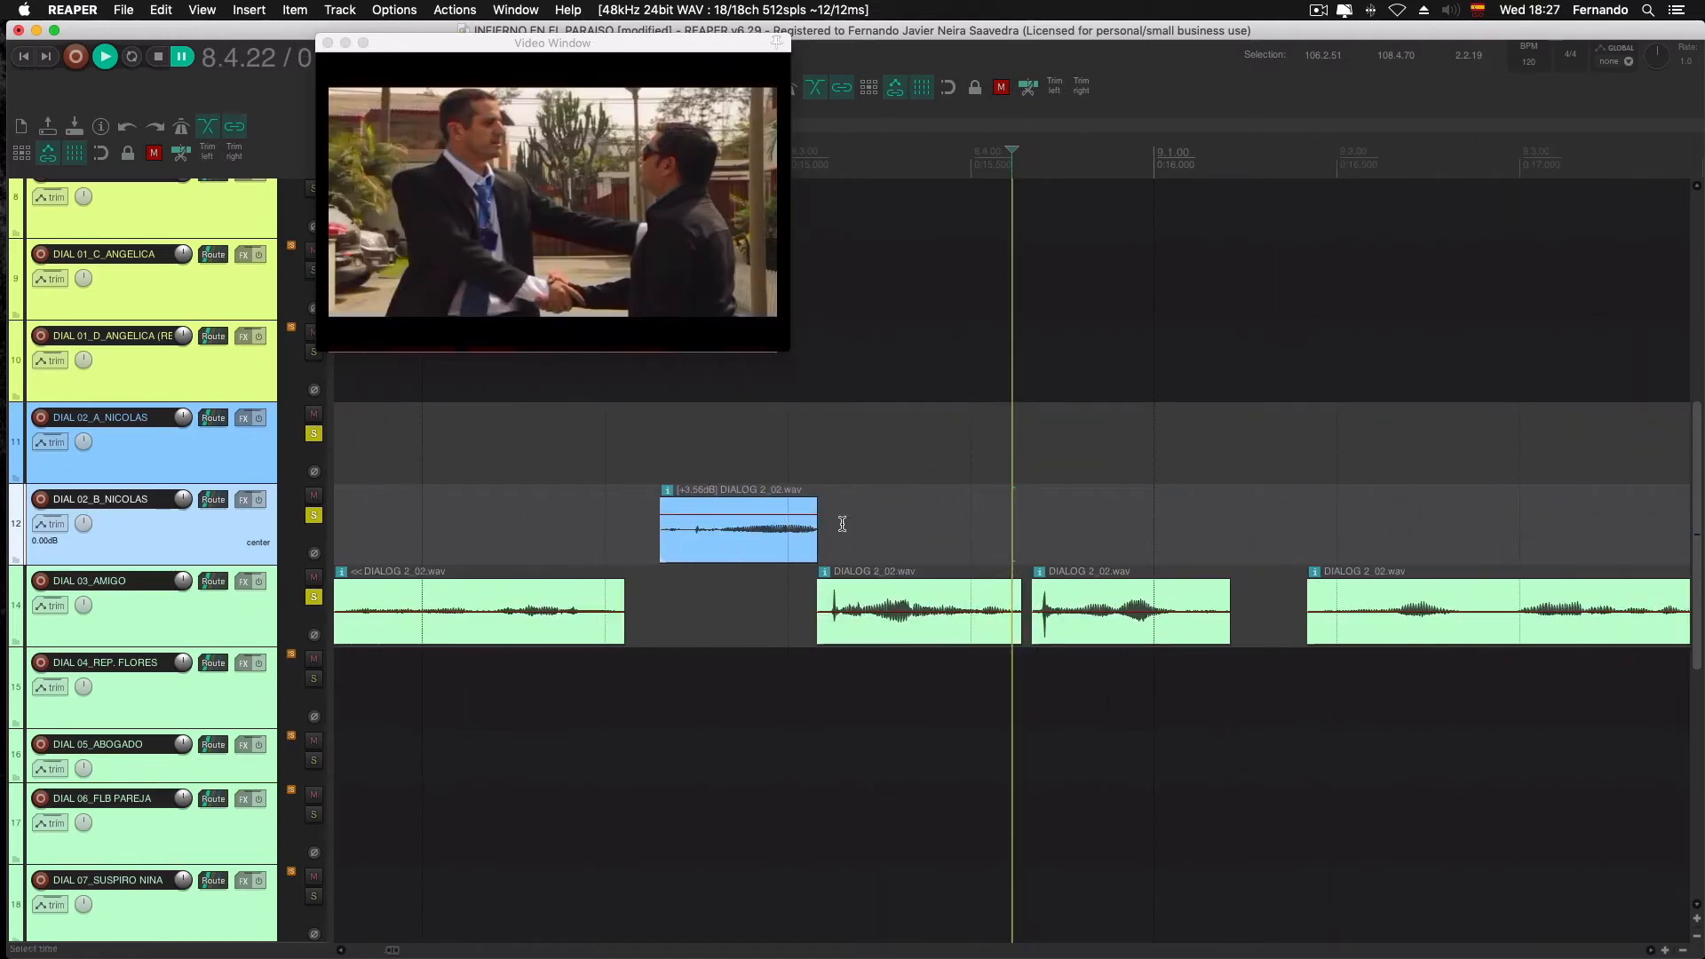
pyautogui.click(817, 458)
pyautogui.scroll(4, 814, 456)
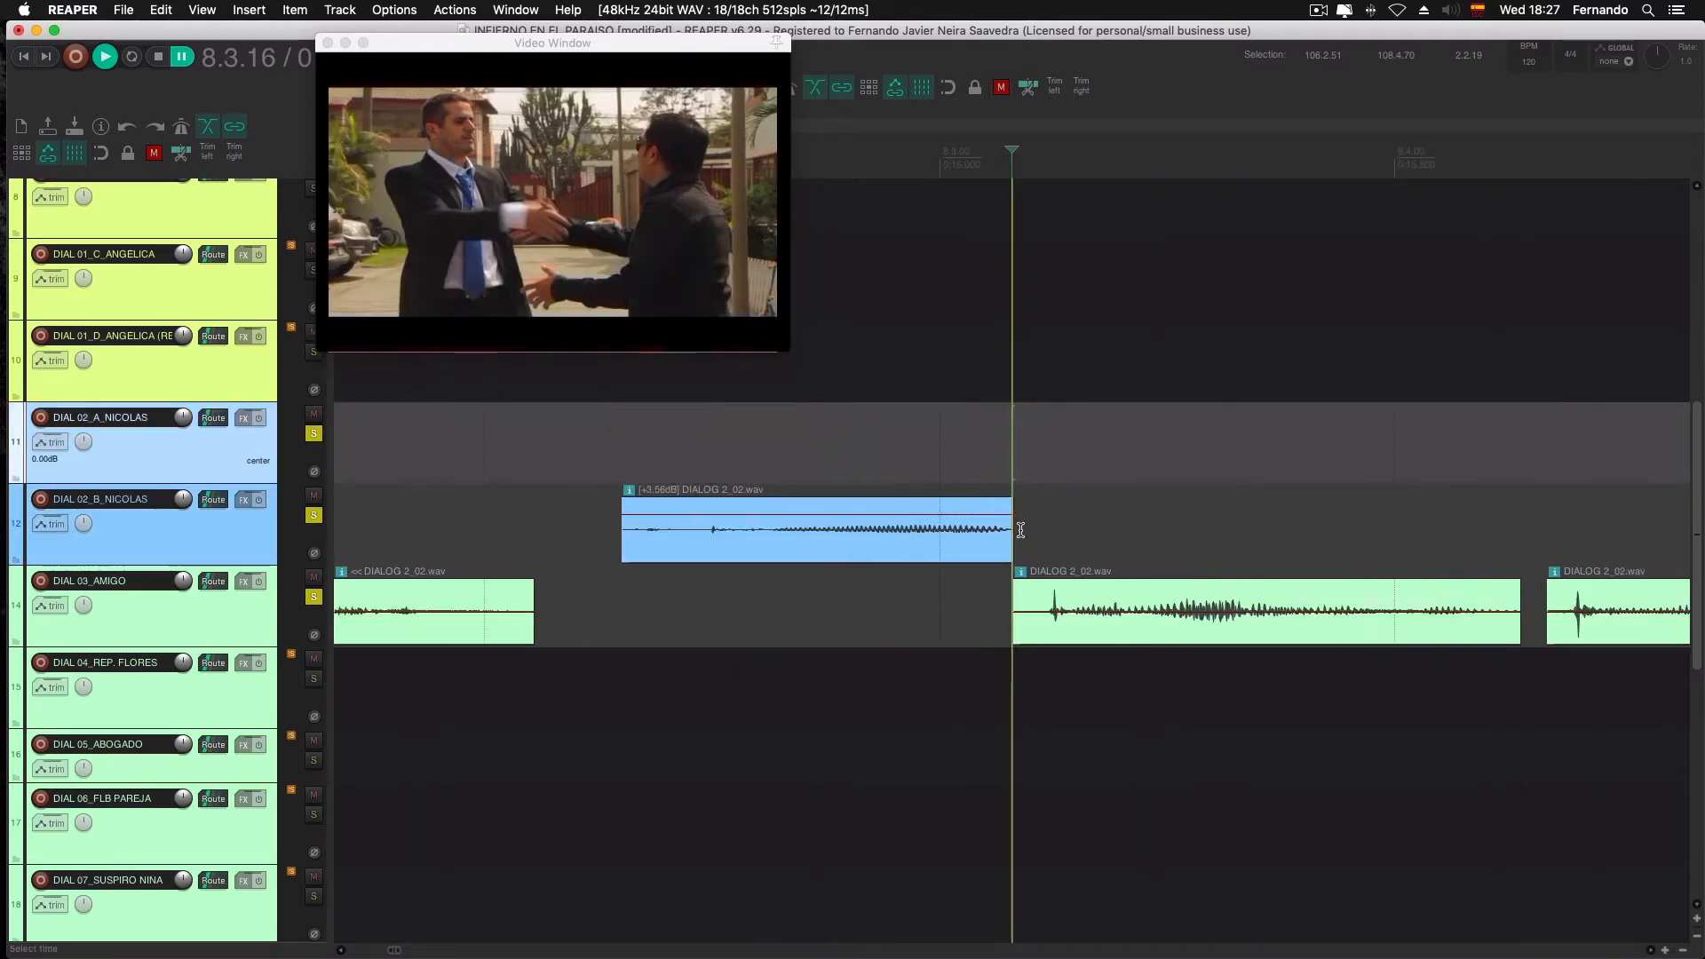
pyautogui.scroll(-5, 1021, 535)
pyautogui.scroll(-1, 1021, 535)
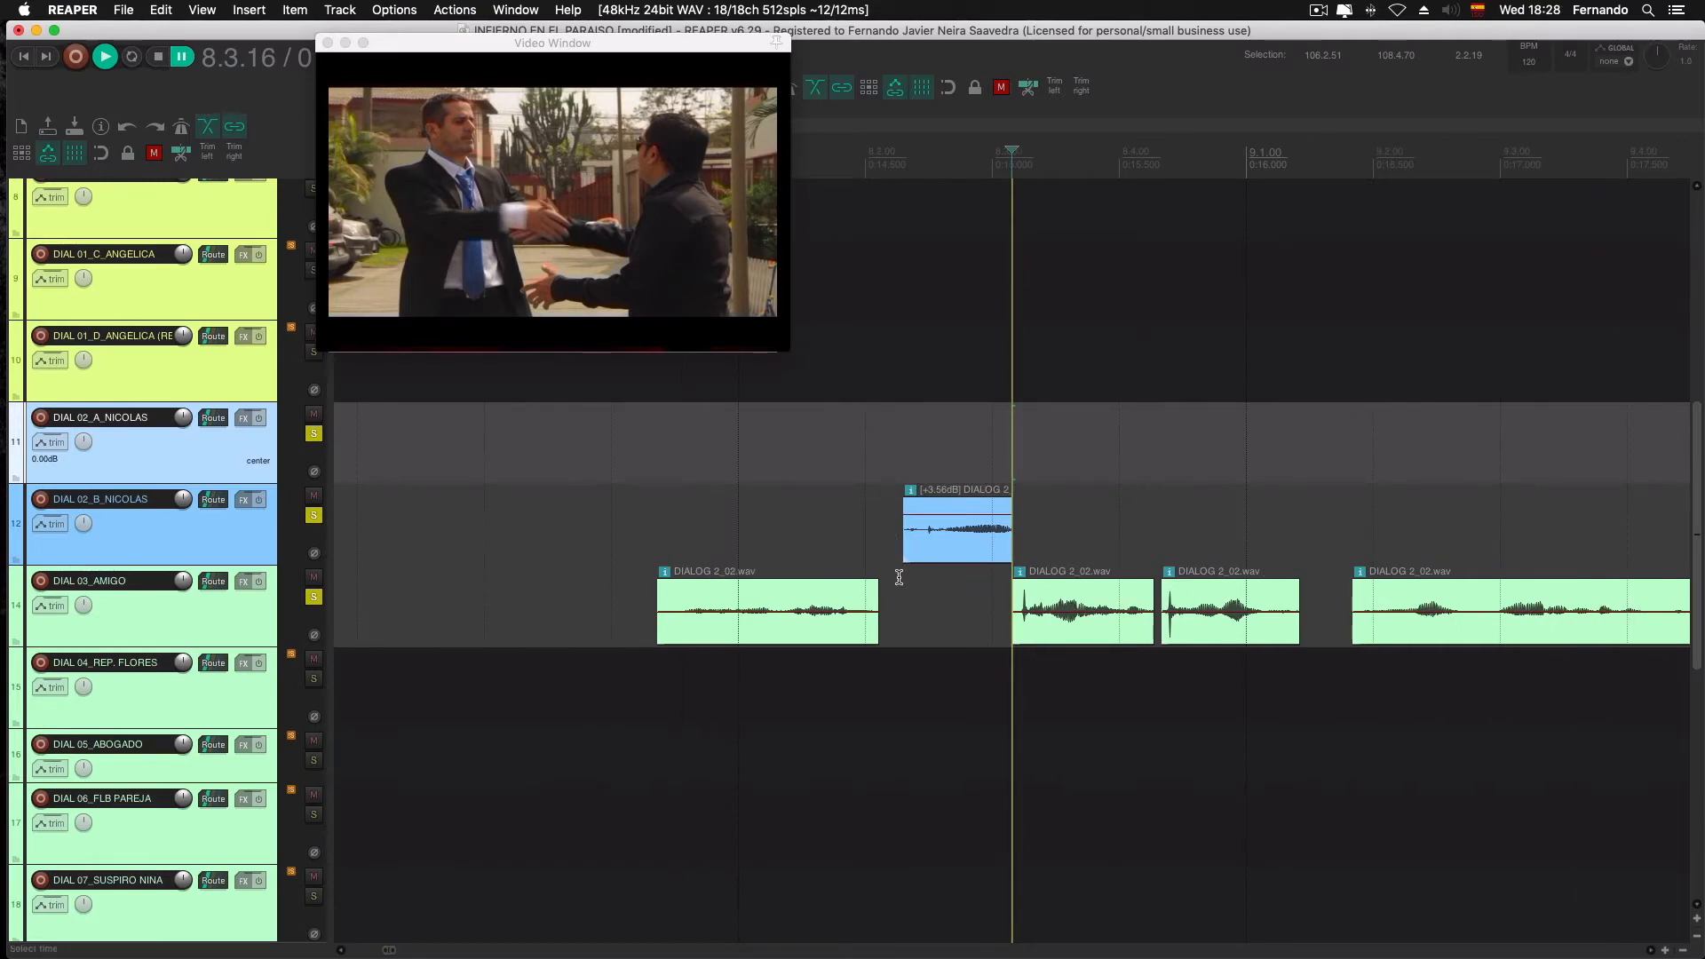
pyautogui.click(855, 548)
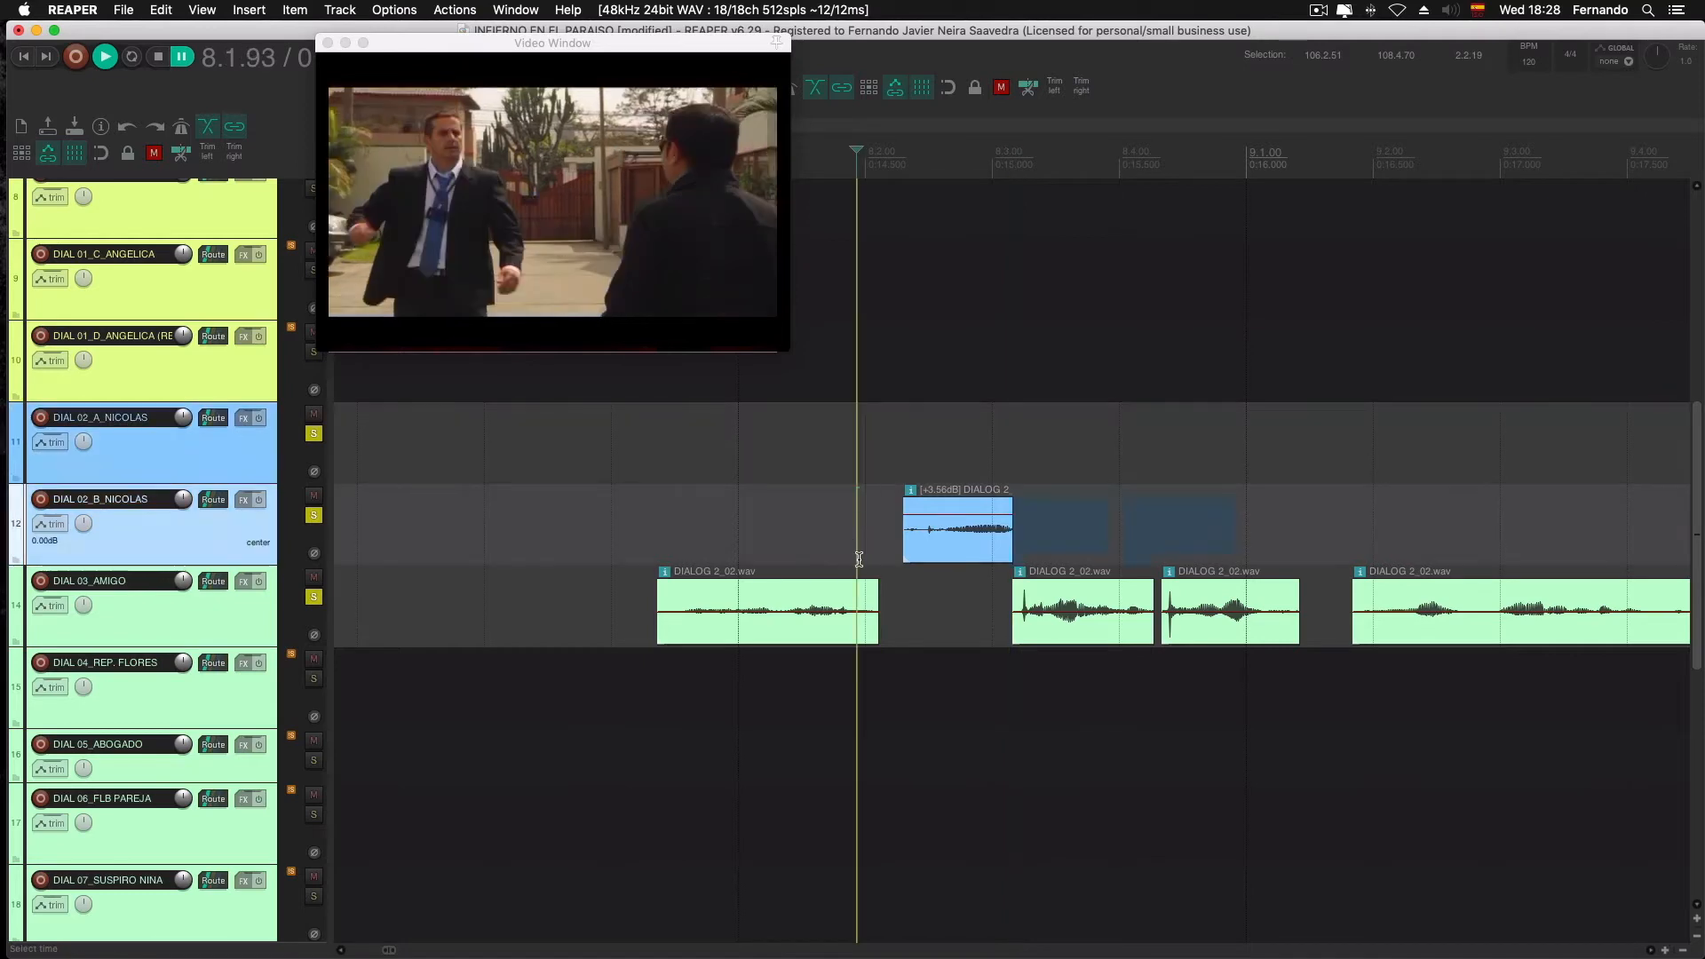
# Extend the end of the first DIAL 03_AMIGO clip beneath the DIAL 02_B clip and enlarge the track heights
pyautogui.moveTo(875, 607); pyautogui.dragTo(965, 632)
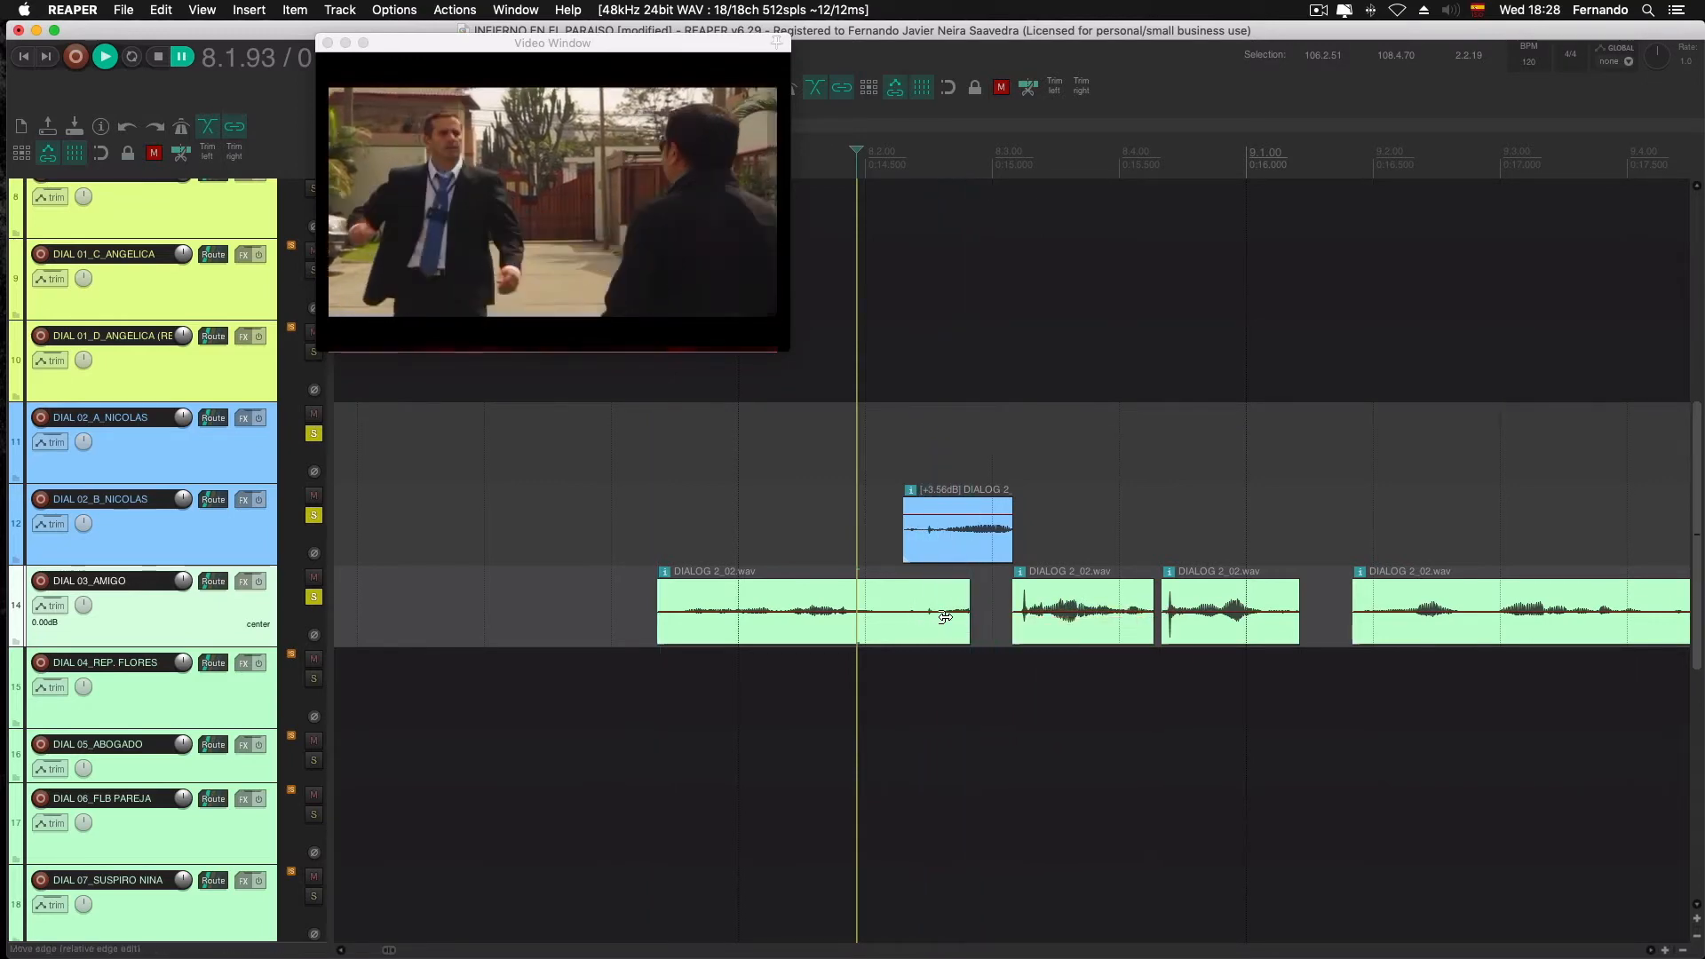
pyautogui.click(917, 601)
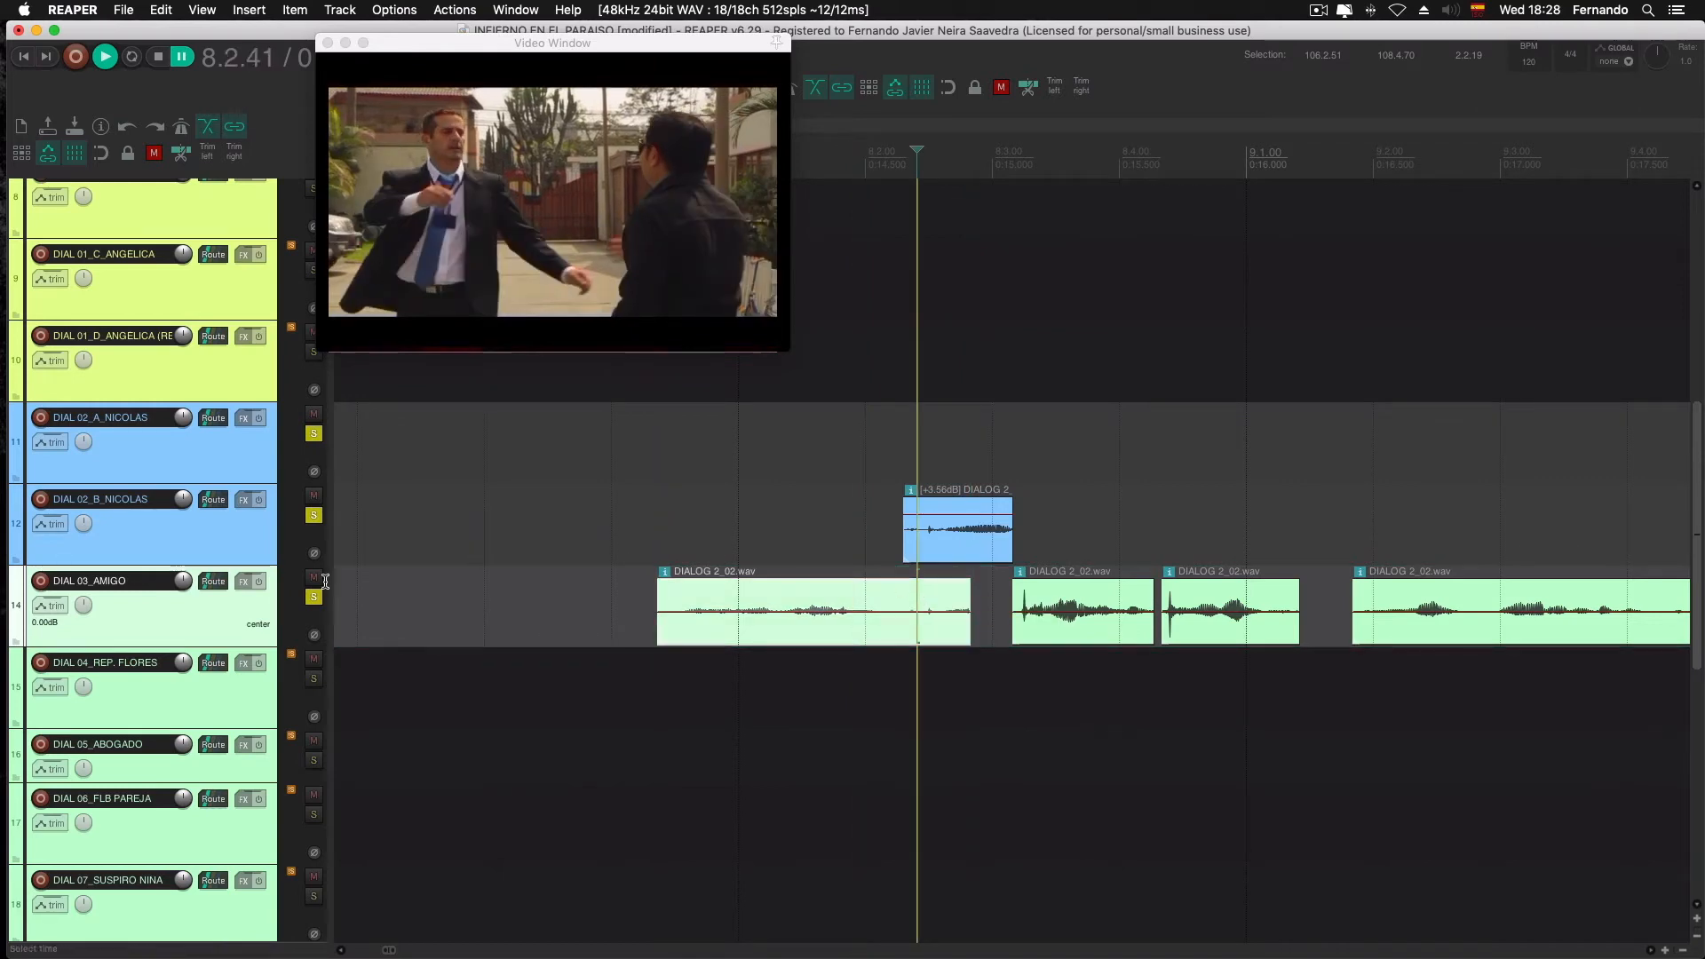
pyautogui.moveTo(255, 565); pyautogui.dragTo(256, 603)
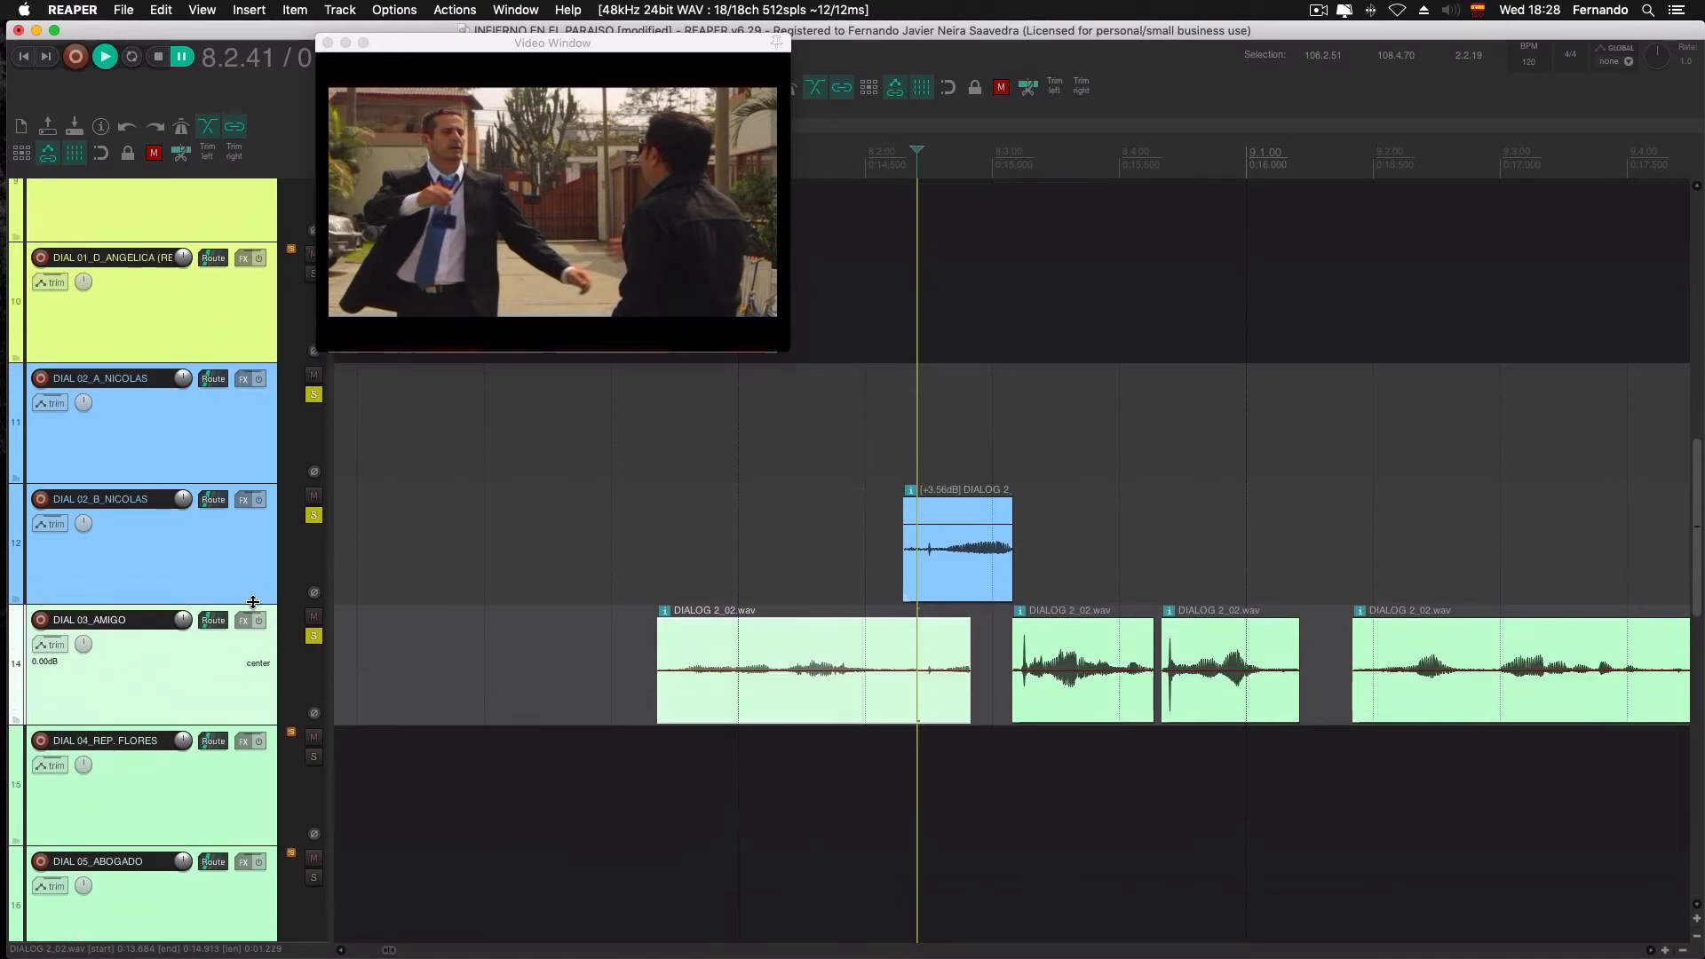
pyautogui.click(927, 644)
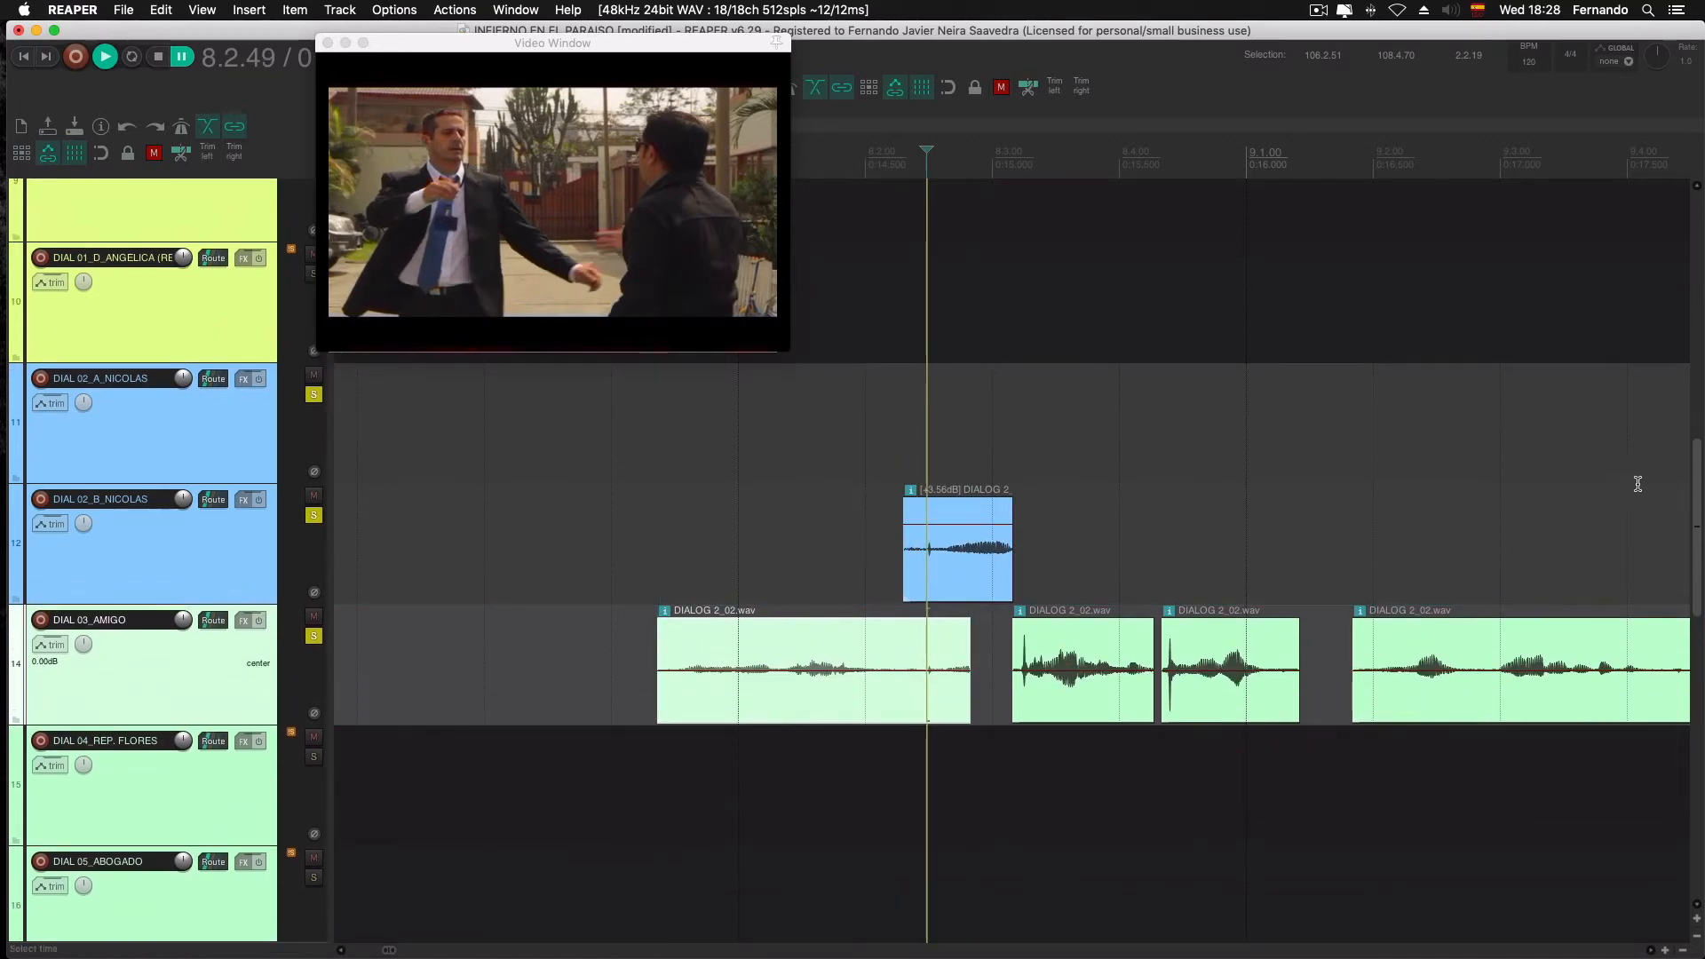
pyautogui.moveTo(1694, 478); pyautogui.dragTo(1694, 496)
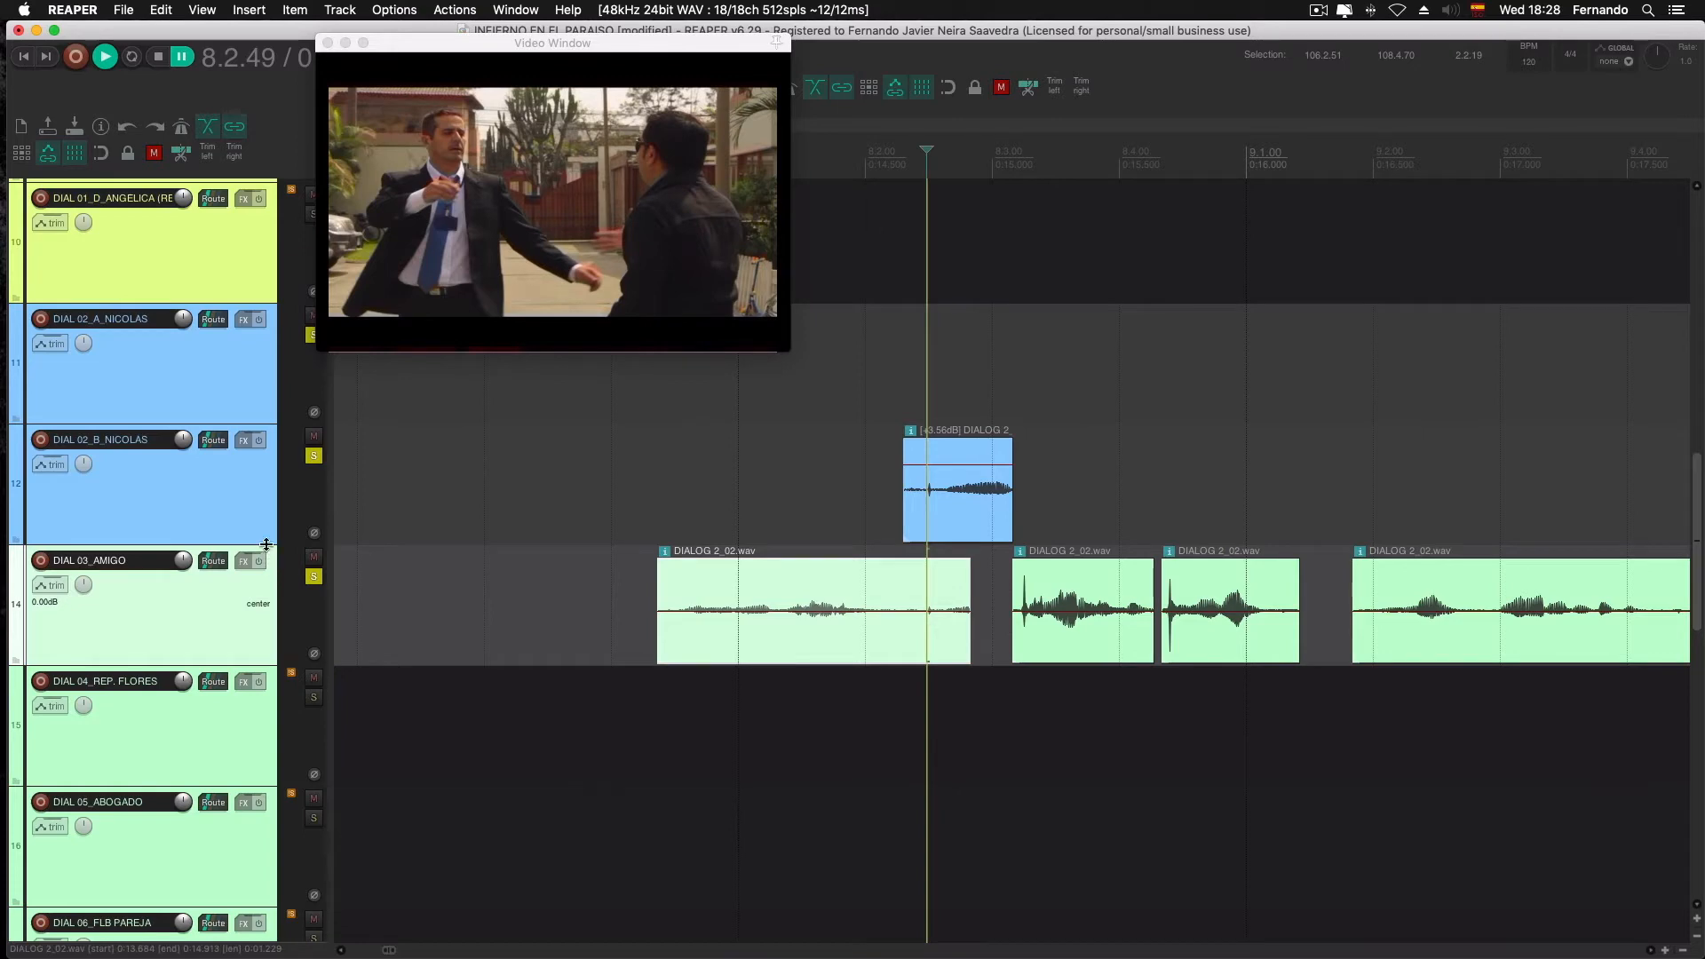
pyautogui.moveTo(267, 545); pyautogui.dragTo(265, 563)
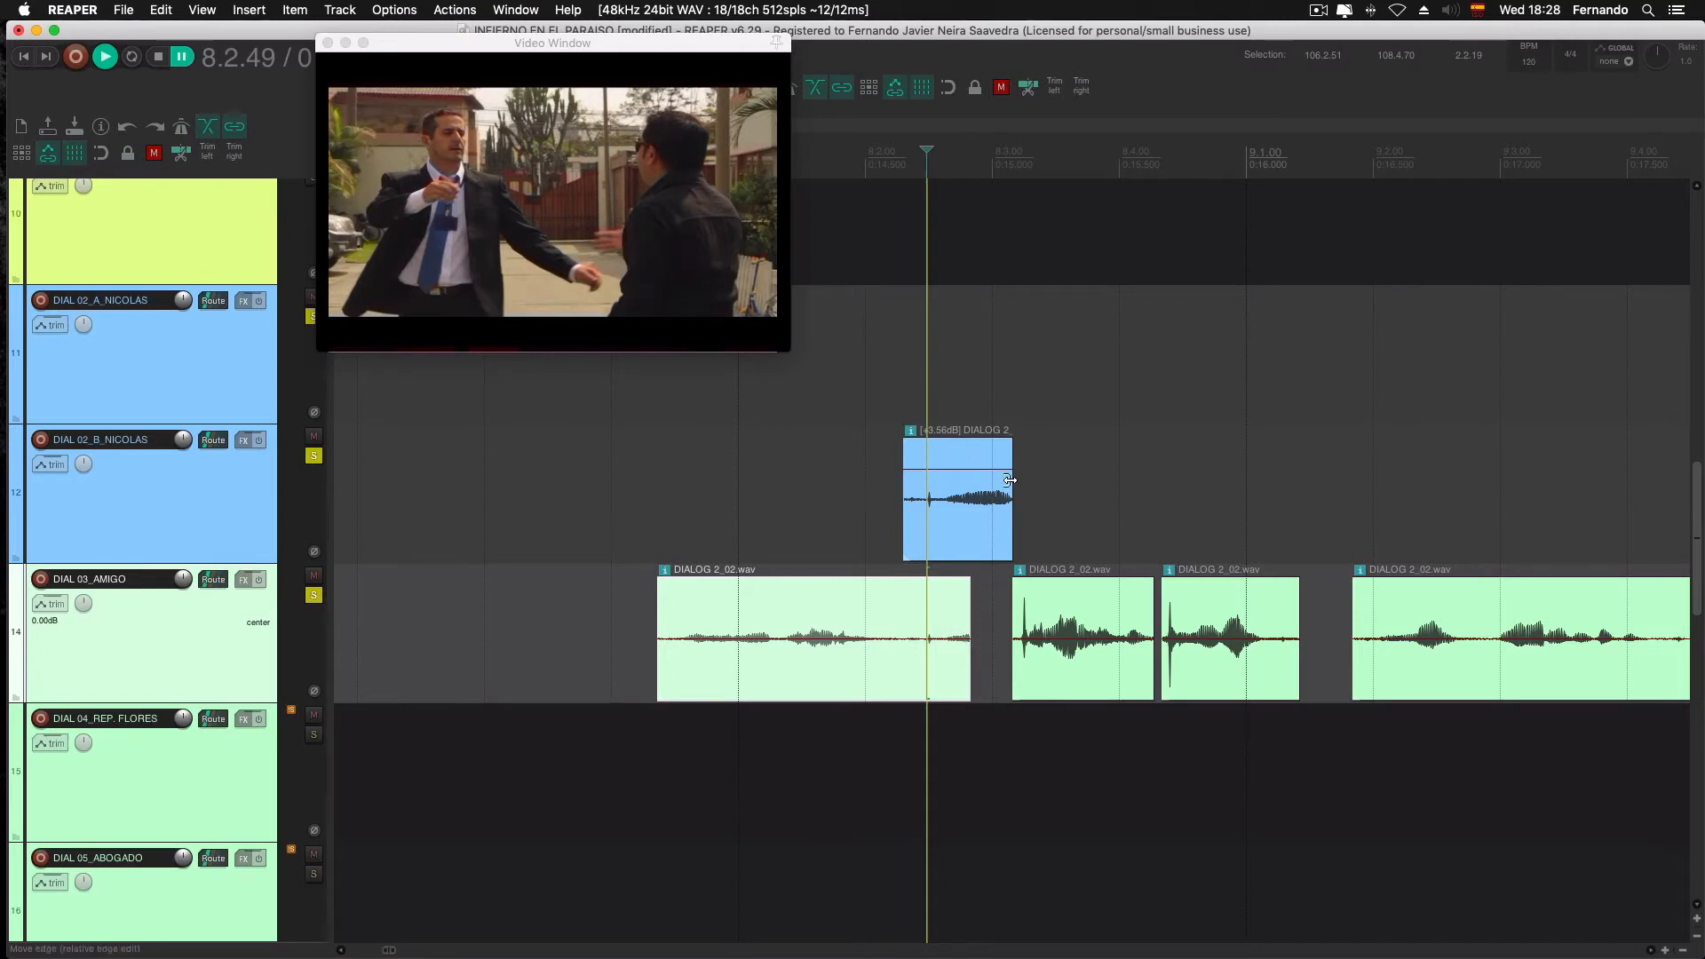
# Trim the end of the first DIAL 03_AMIGO clip to just past the start of the DIAL 02_B clip
pyautogui.moveTo(971, 636); pyautogui.dragTo(901, 632)
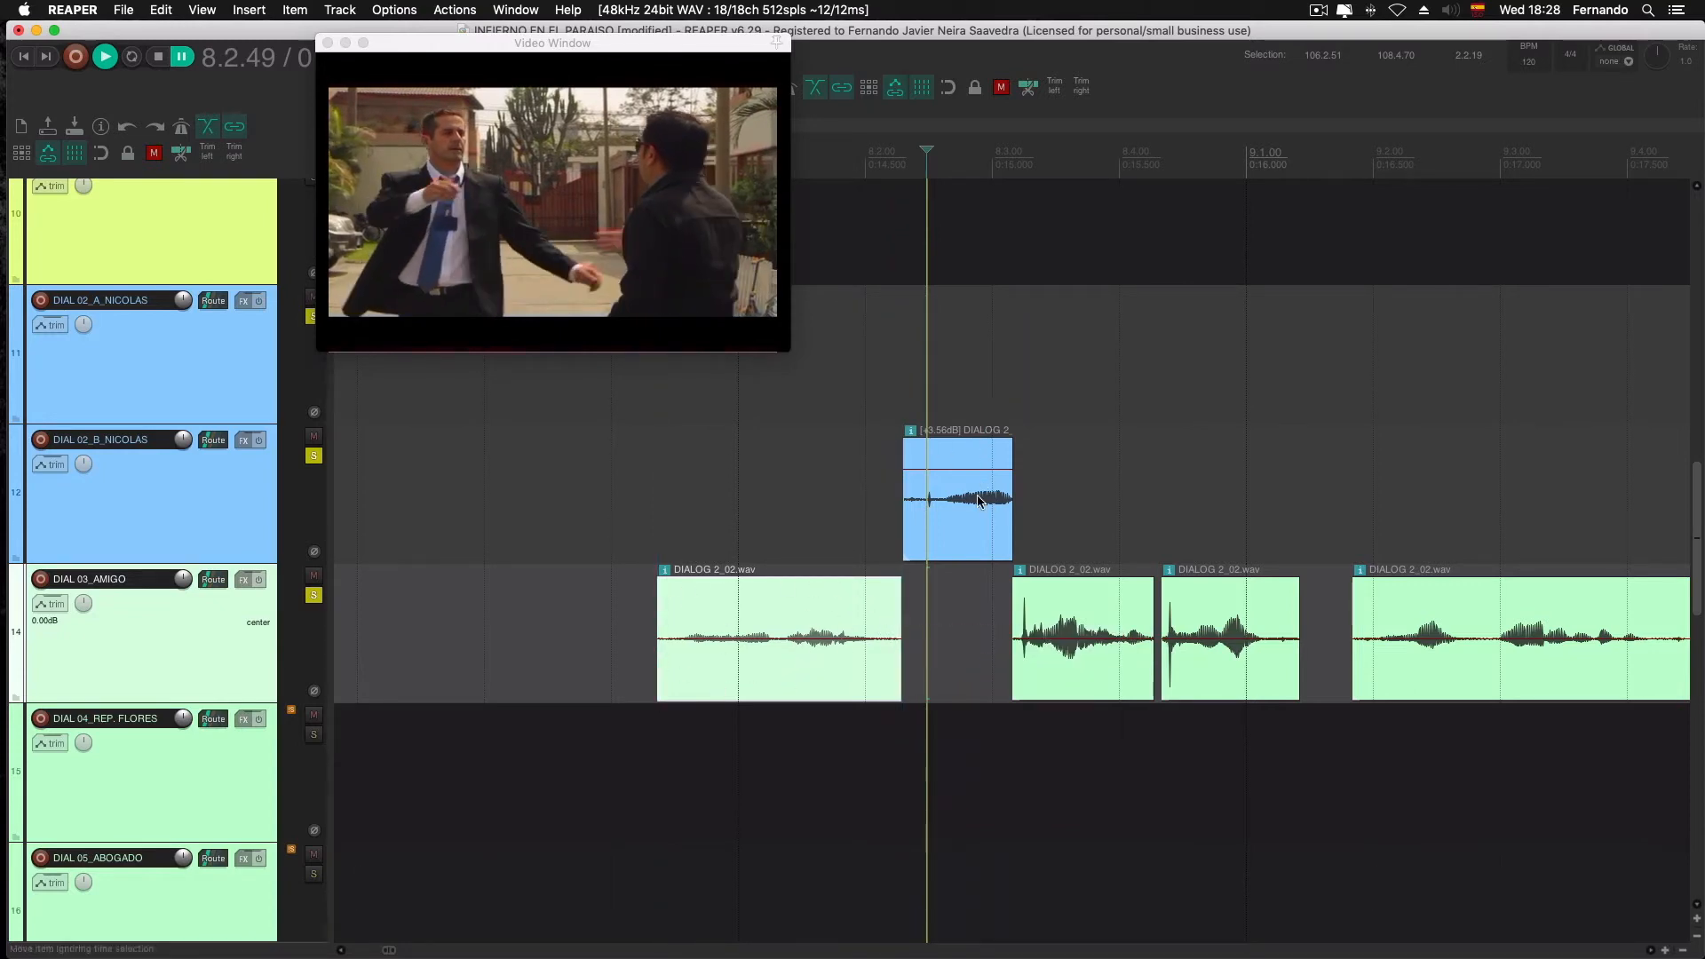
pyautogui.moveTo(898, 616)
pyautogui.mouseDown()
pyautogui.moveTo(962, 612)
pyautogui.moveTo(898, 616)
pyautogui.moveTo(916, 602)
pyautogui.mouseUp()
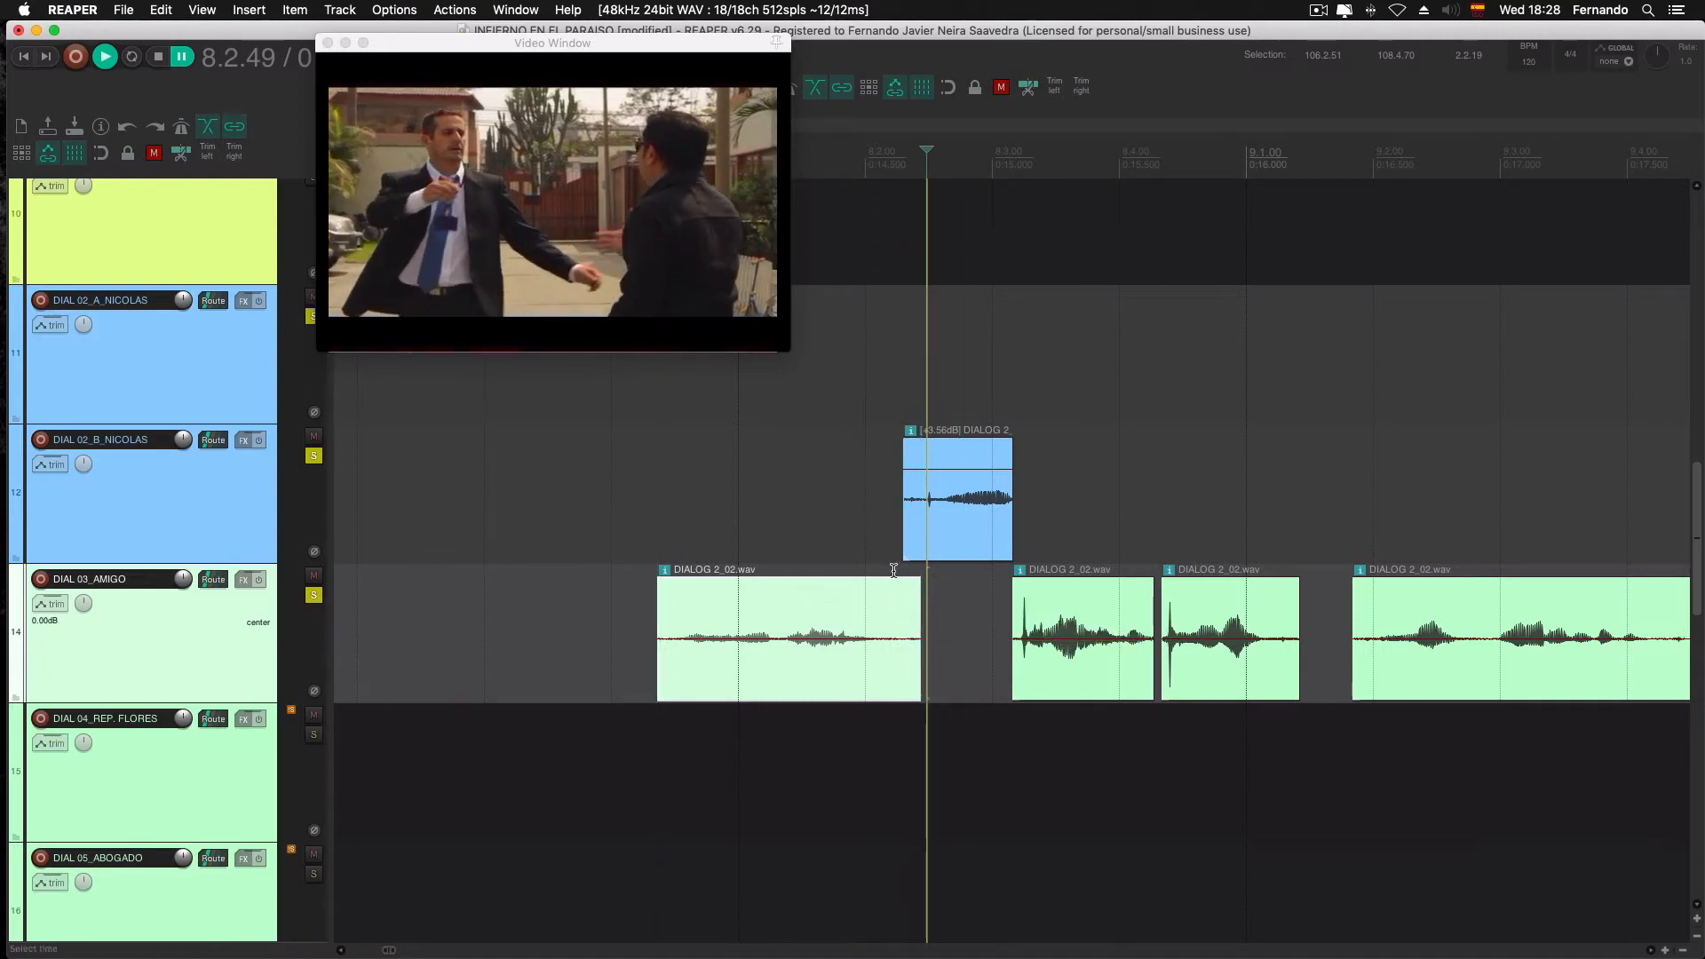
pyautogui.moveTo(921, 604)
pyautogui.mouseDown()
pyautogui.moveTo(963, 605)
pyautogui.moveTo(926, 605)
pyautogui.mouseUp()
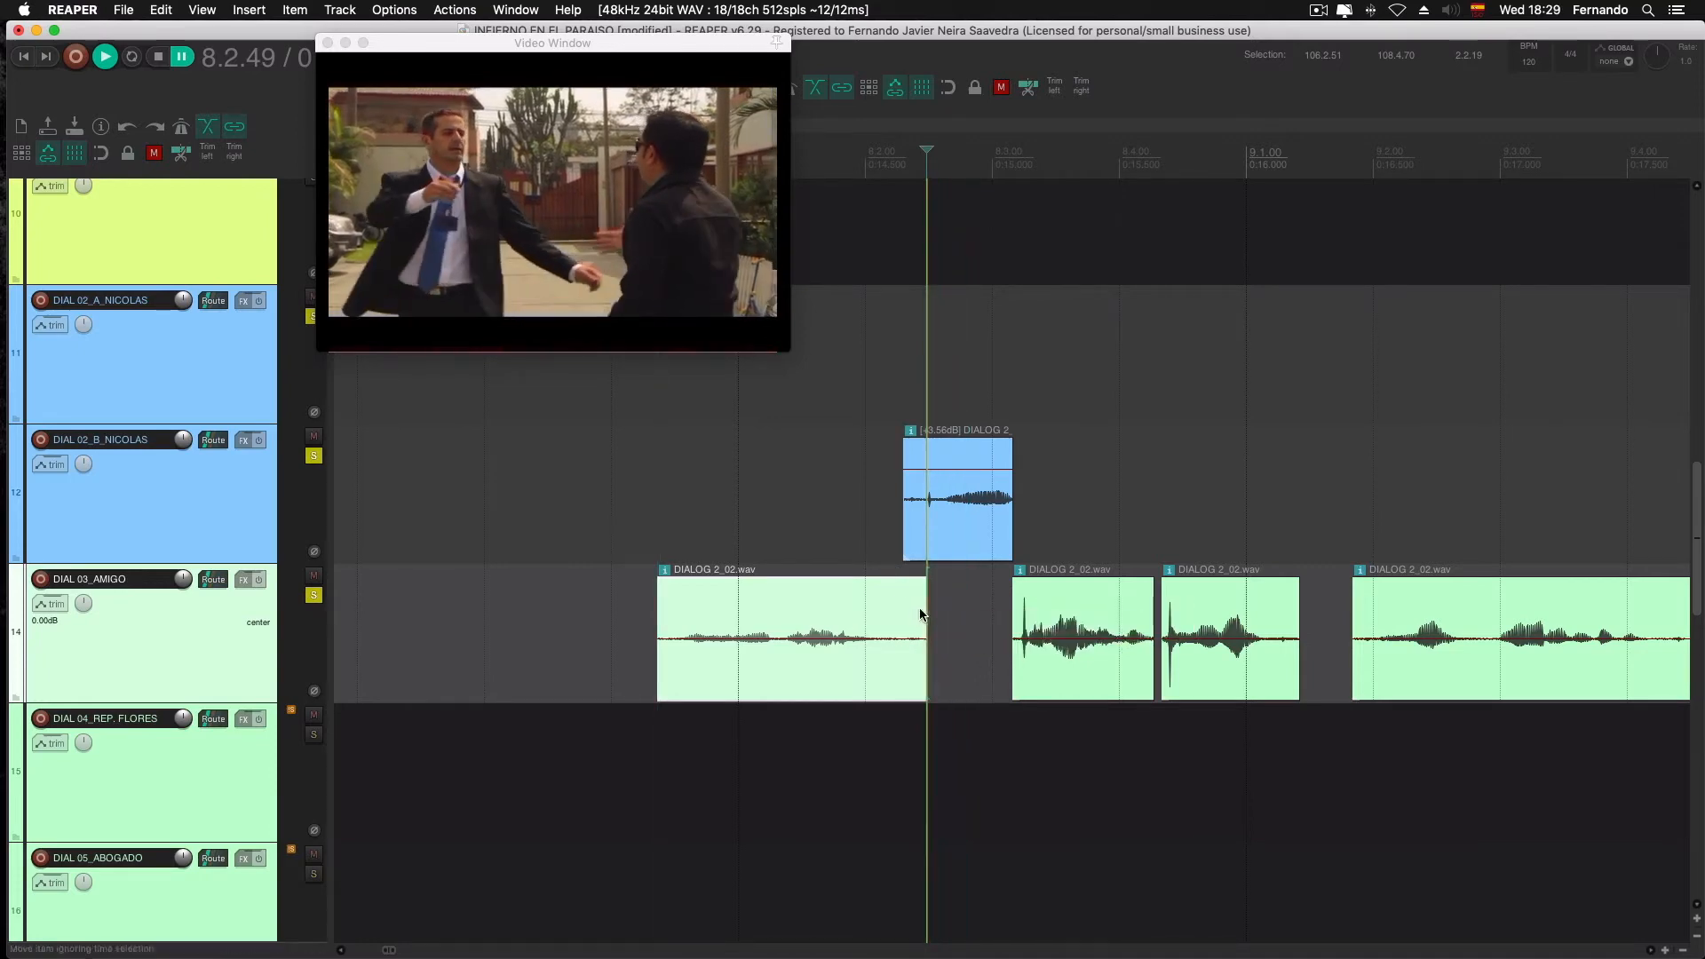
pyautogui.moveTo(905, 489); pyautogui.dragTo(905, 560)
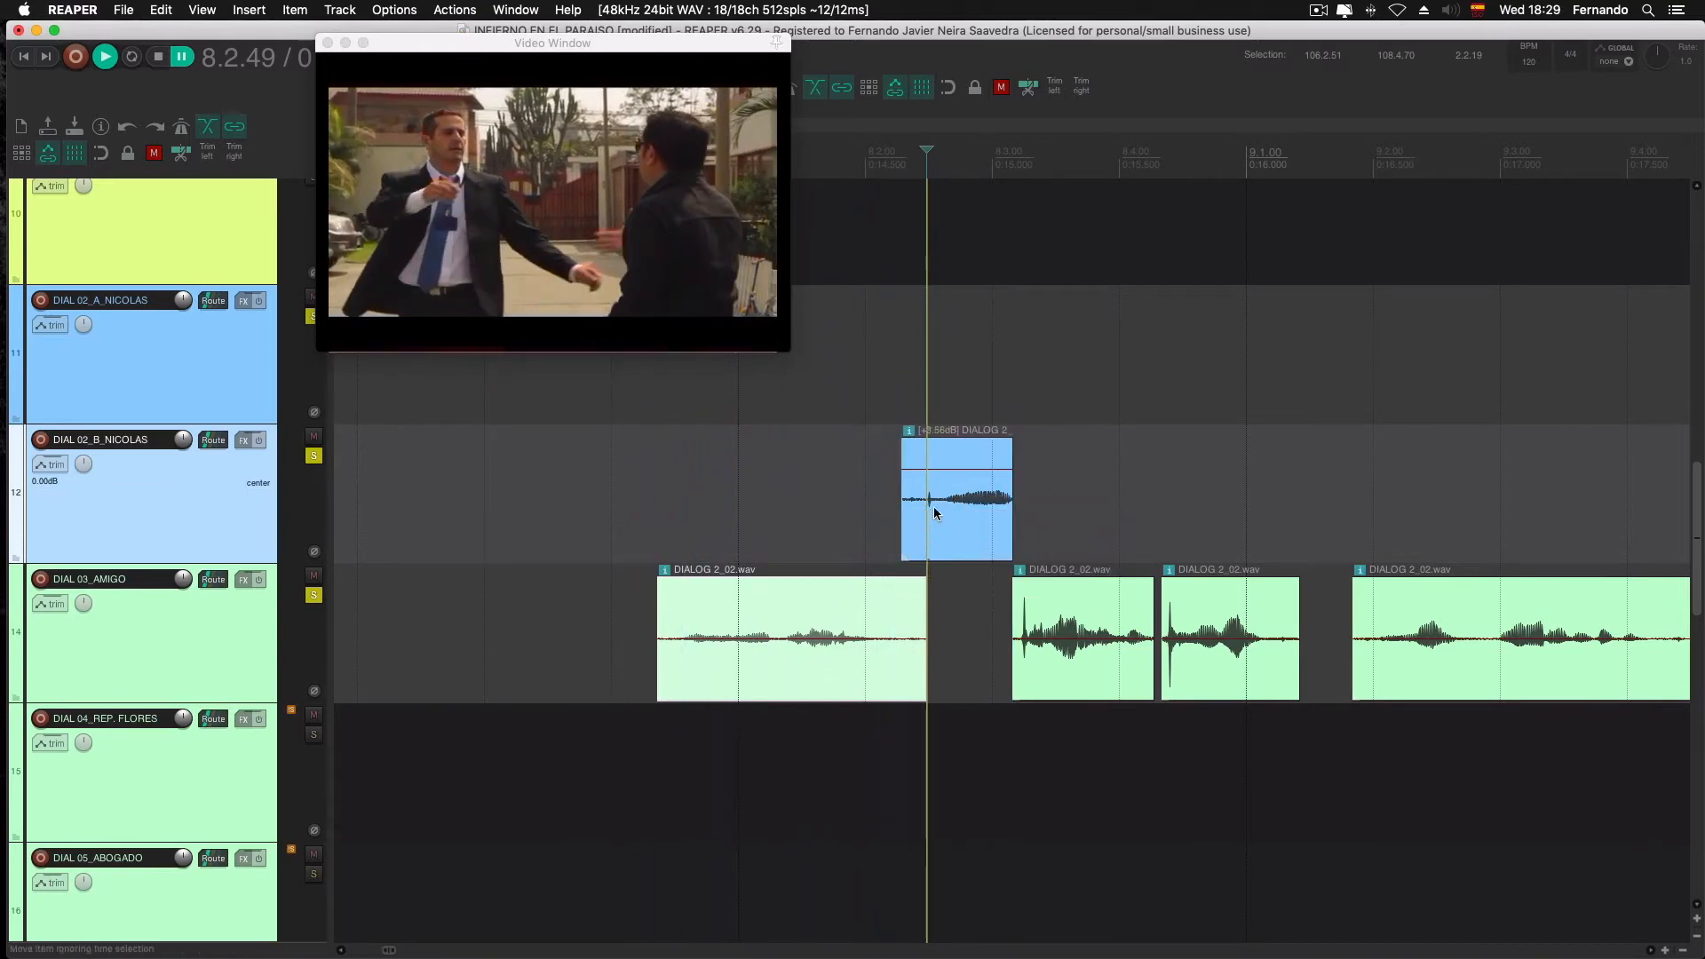
pyautogui.scroll(4, 914, 500)
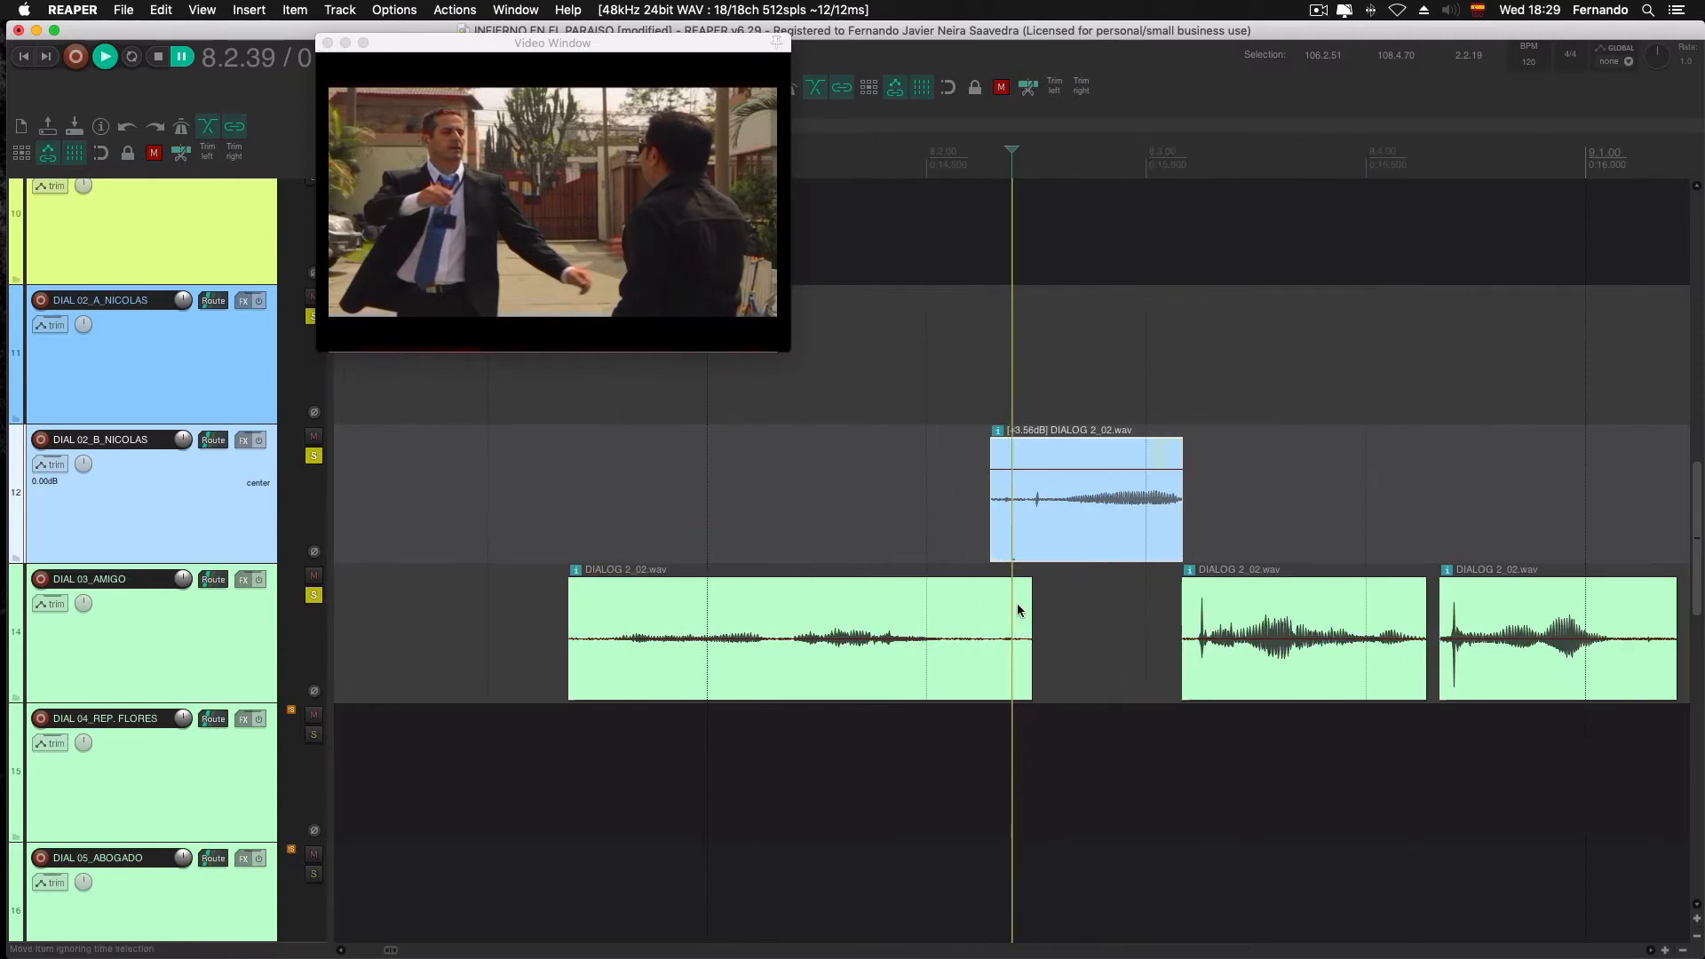
pyautogui.moveTo(1032, 627); pyautogui.dragTo(1066, 627)
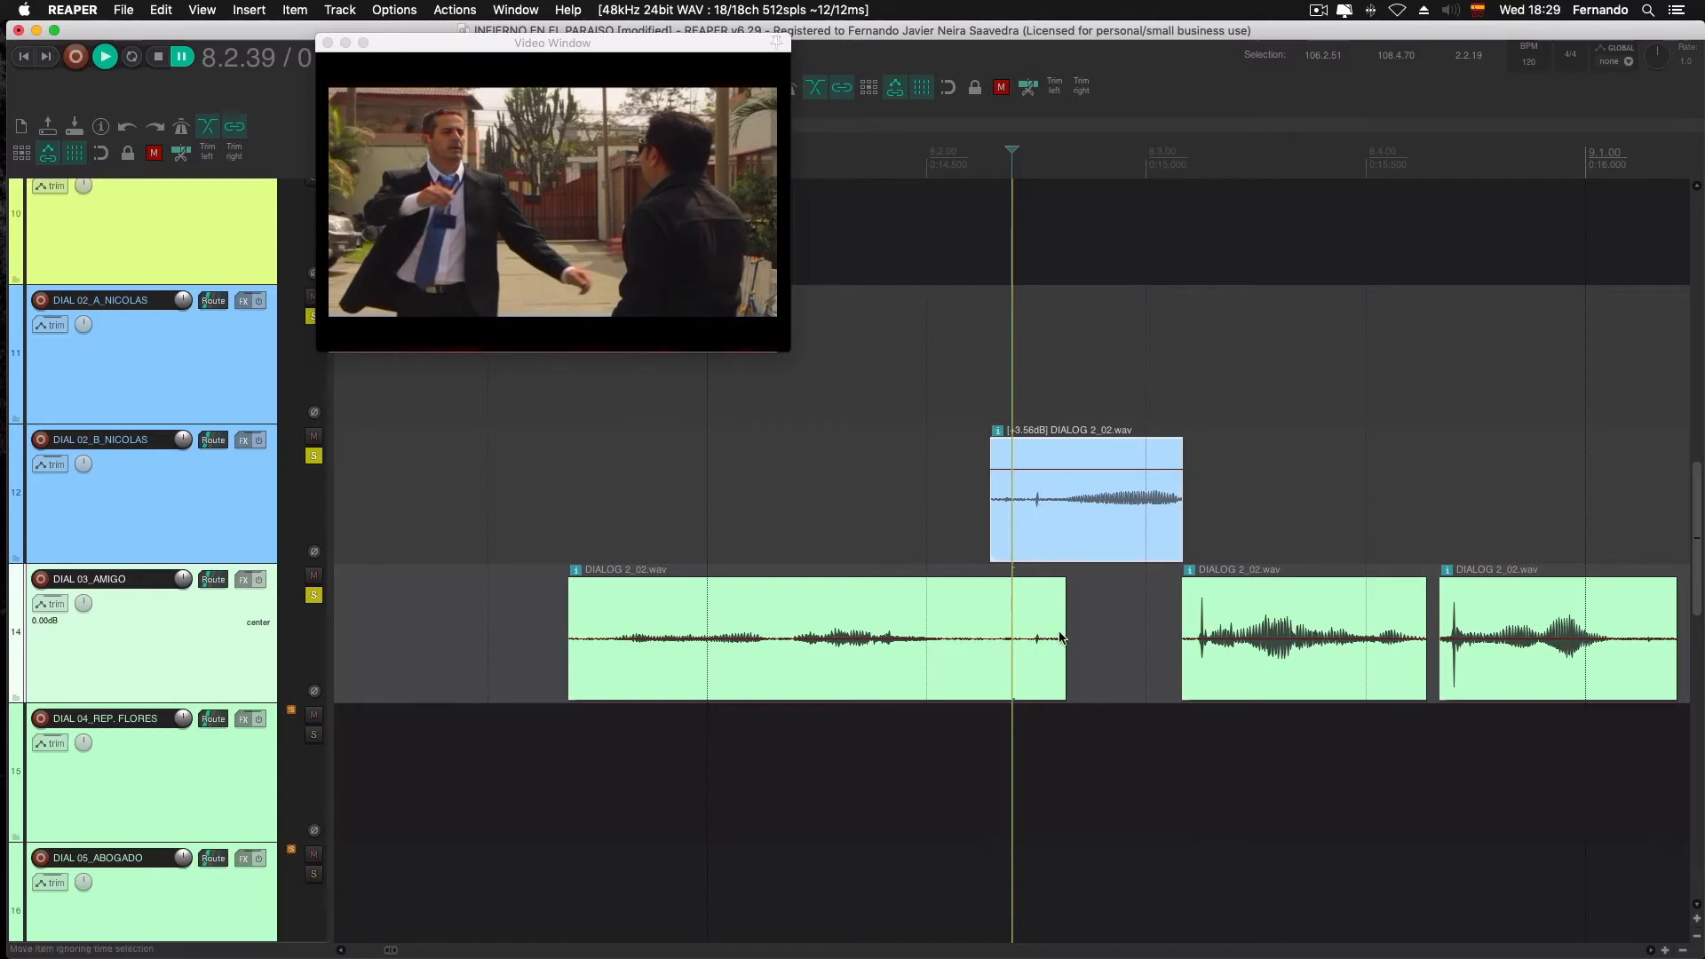
pyautogui.moveTo(1065, 635); pyautogui.dragTo(998, 634)
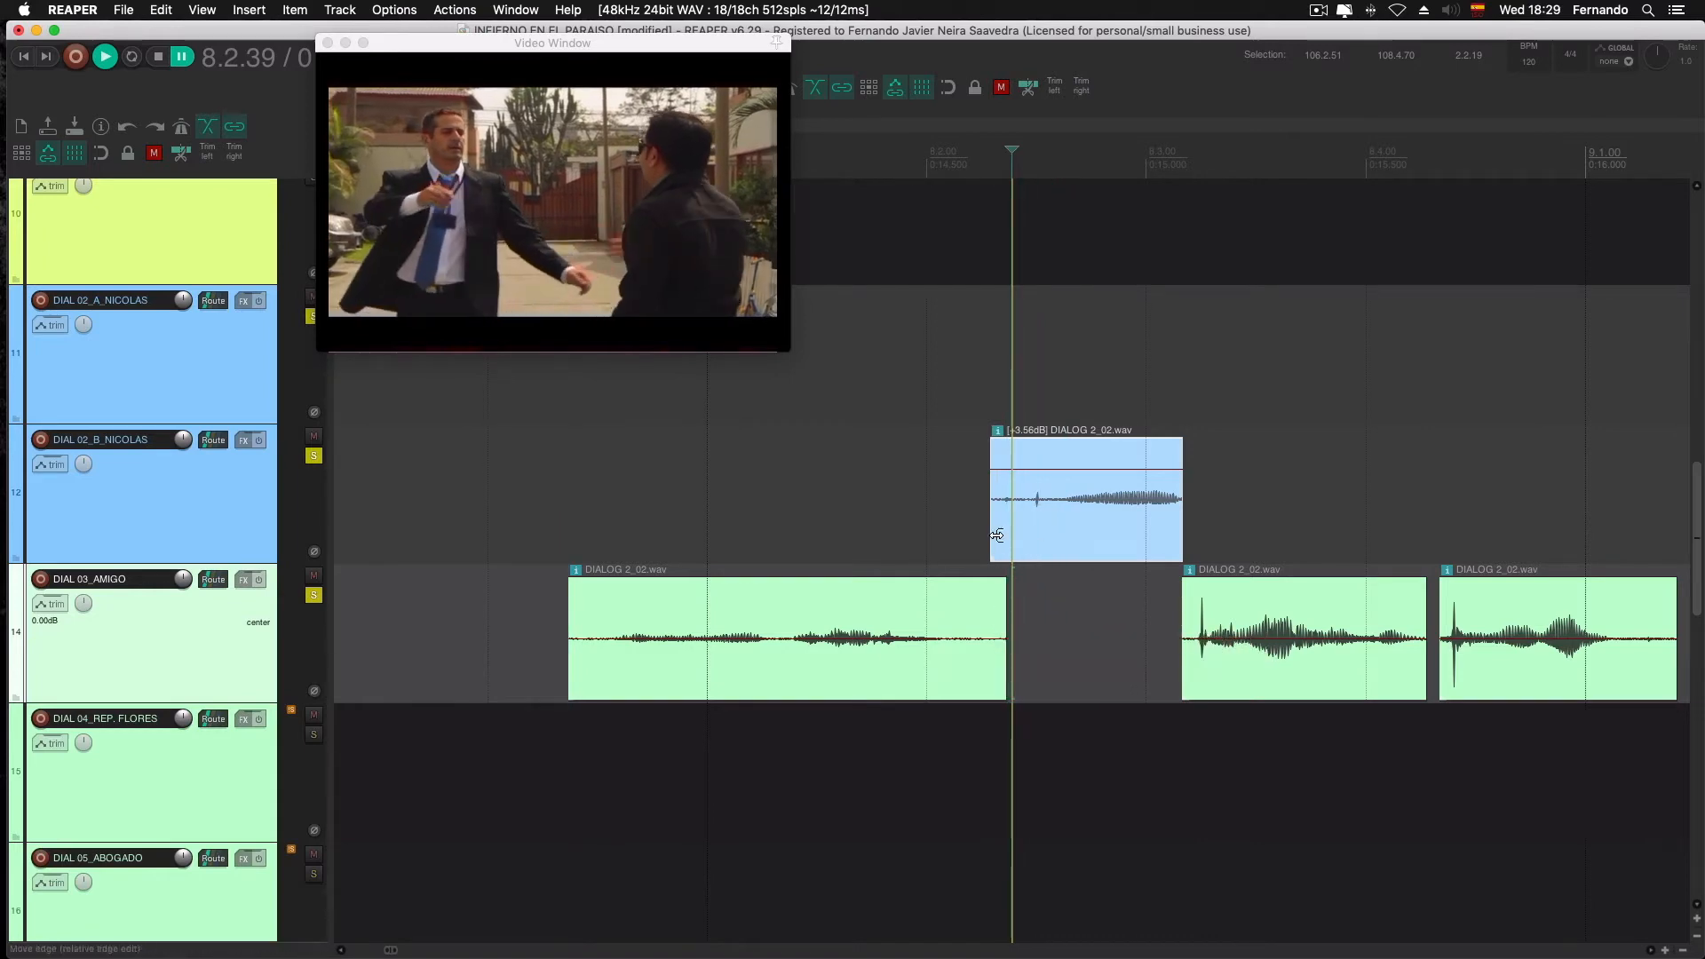
# Extend the DIAL 02_B clip's start earlier and cover its overlap with the first DIAL 03_AMIGO clip with a matching fade-out and fade-in
pyautogui.moveTo(993, 532)
pyautogui.mouseDown()
pyautogui.moveTo(903, 527)
pyautogui.moveTo(964, 527)
pyautogui.mouseUp()
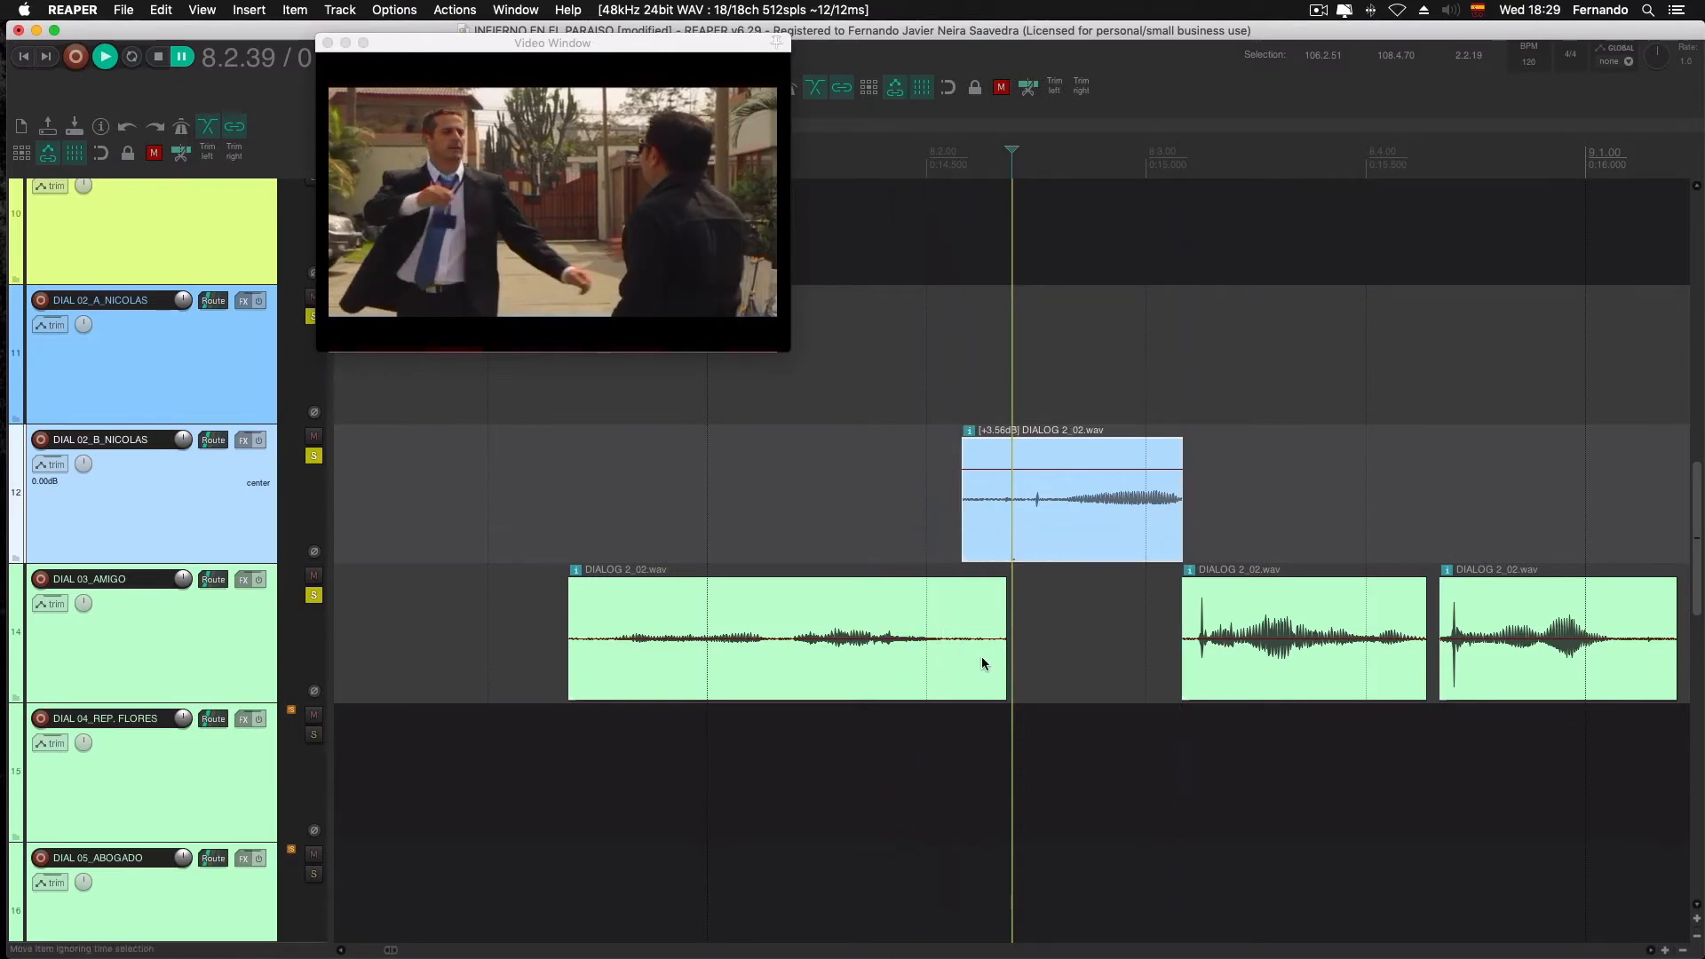
pyautogui.moveTo(996, 584); pyautogui.dragTo(962, 588)
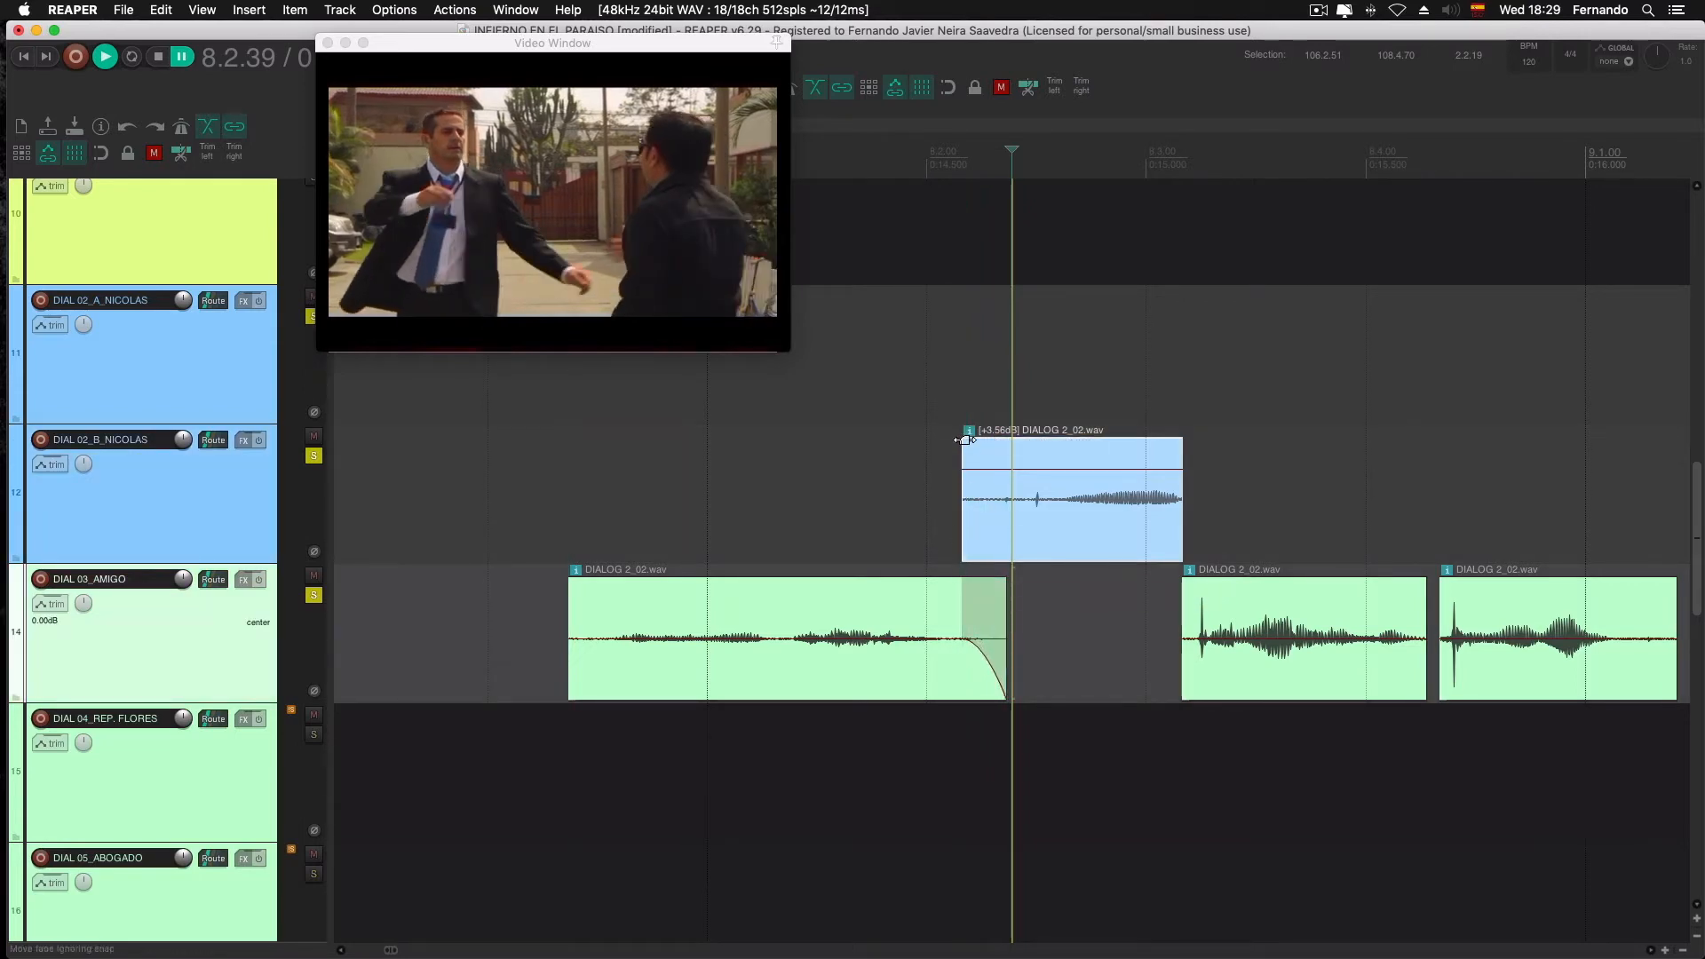
pyautogui.moveTo(969, 441); pyautogui.dragTo(1005, 441)
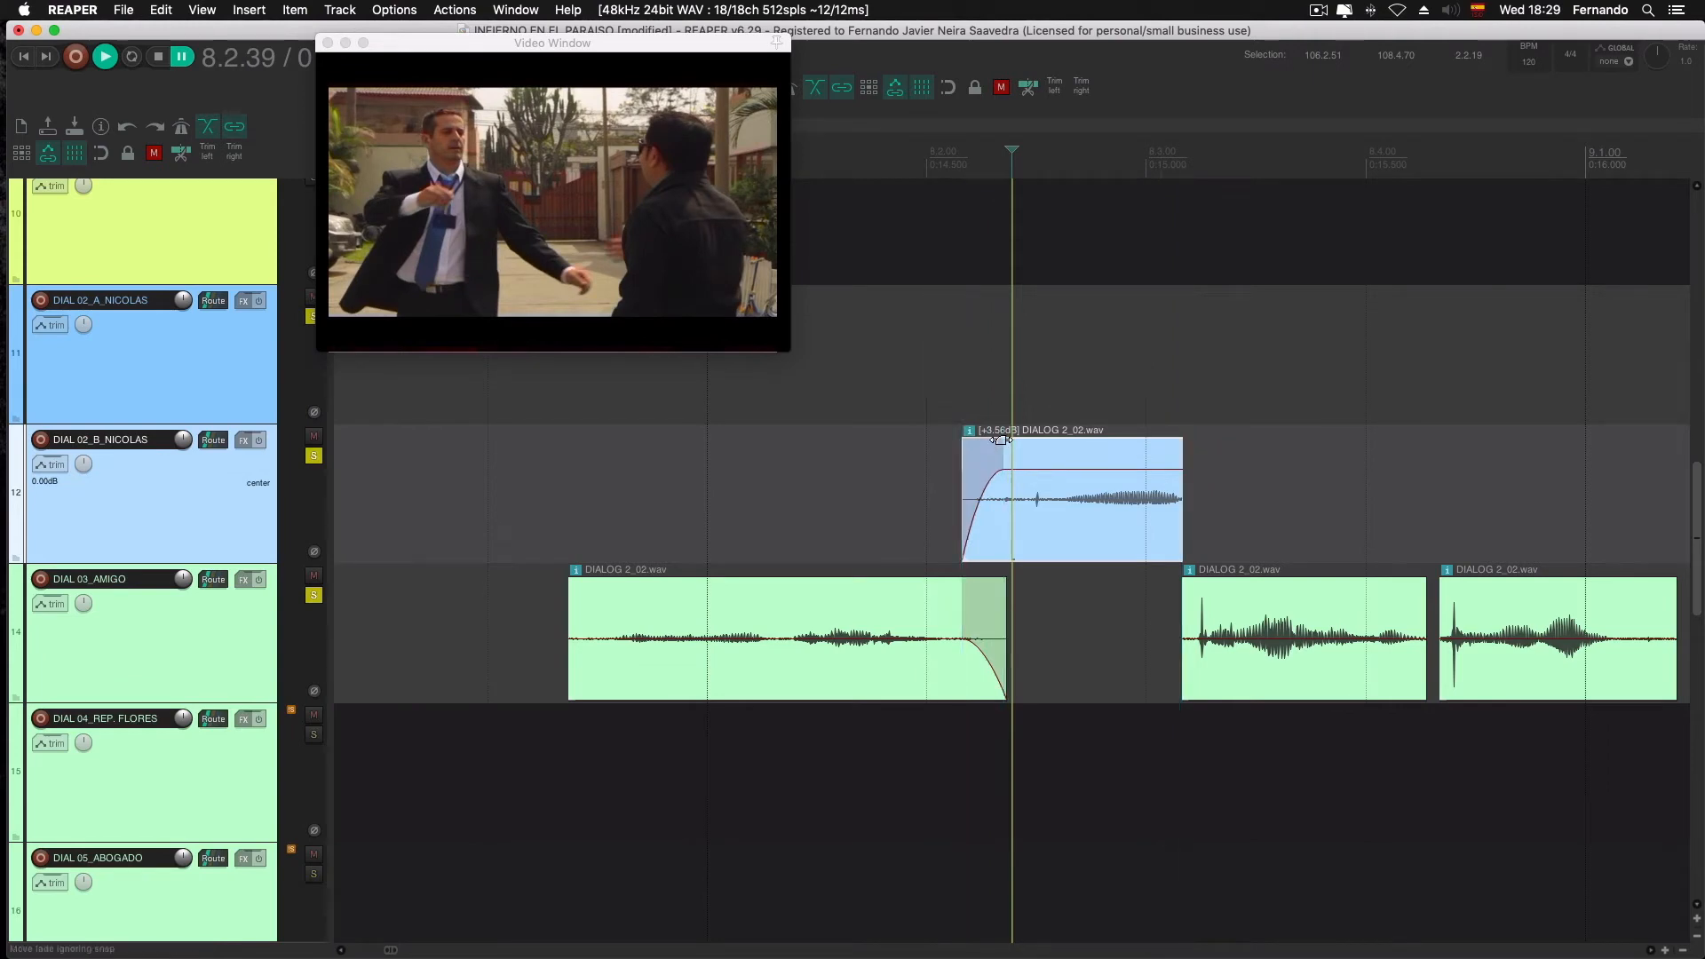
# Extend the end of the DIAL 02_B clip slightly over the start of the second DIAL 03_AMIGO clip
pyautogui.click(1195, 459)
pyautogui.scroll(1, 1195, 459)
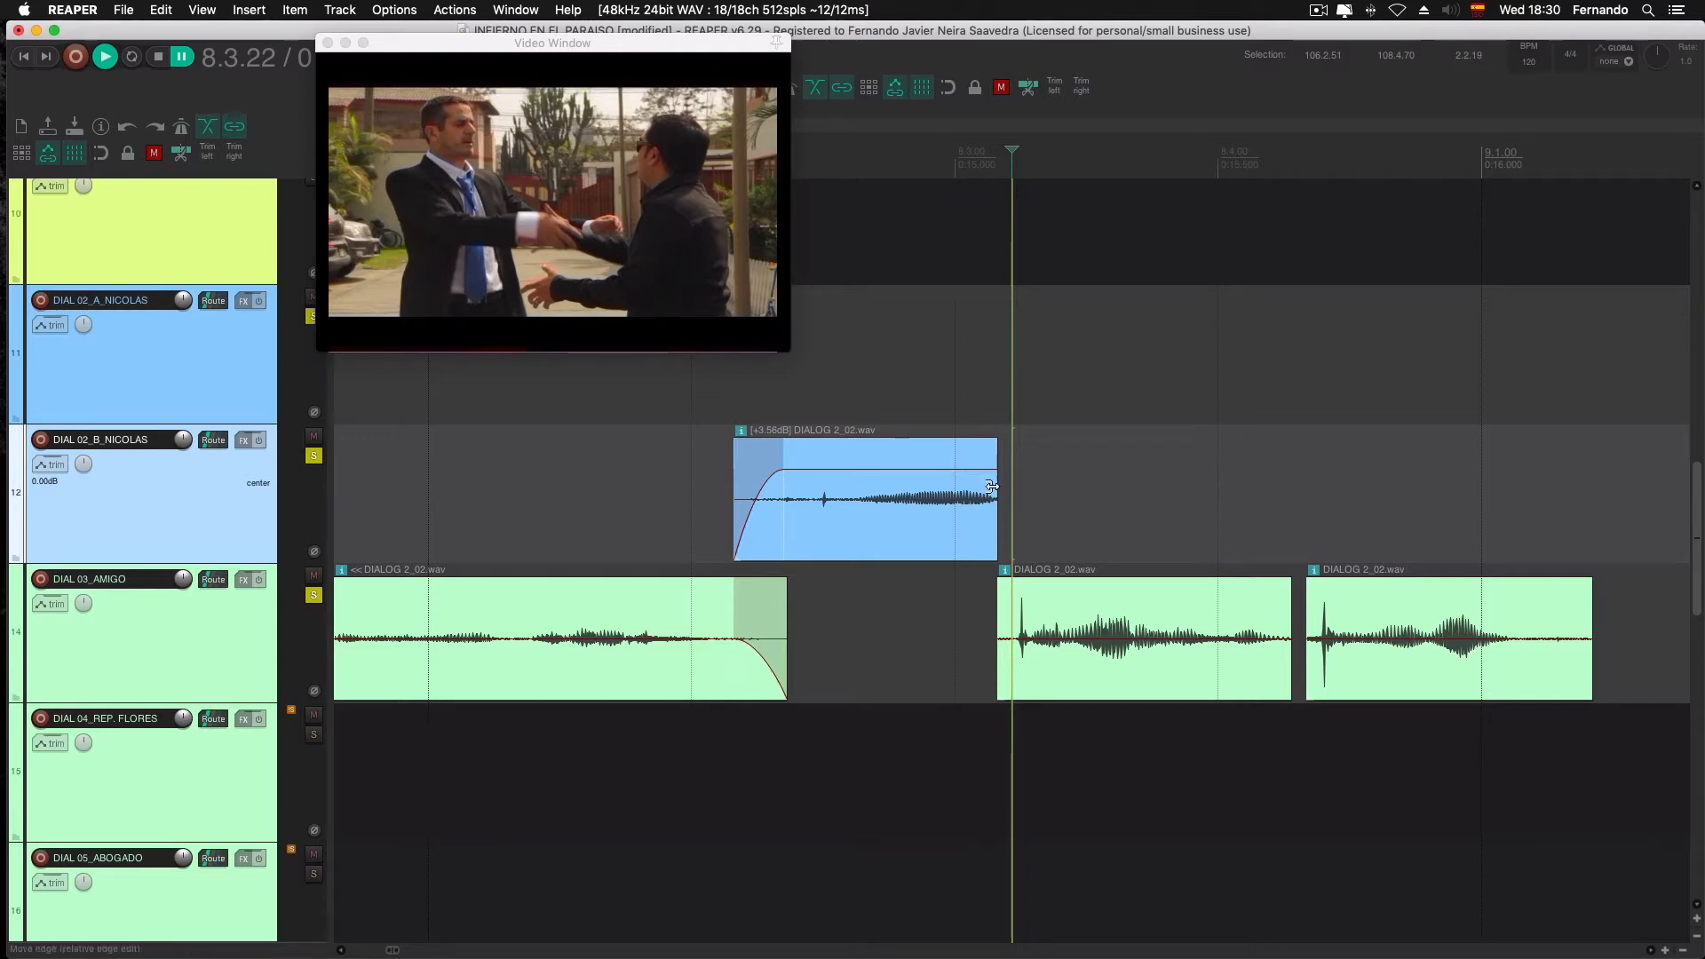
pyautogui.moveTo(992, 485)
pyautogui.mouseDown()
pyautogui.moveTo(1263, 491)
pyautogui.moveTo(1021, 502)
pyautogui.moveTo(1296, 502)
pyautogui.moveTo(1003, 528)
pyautogui.moveTo(1010, 511)
pyautogui.mouseUp()
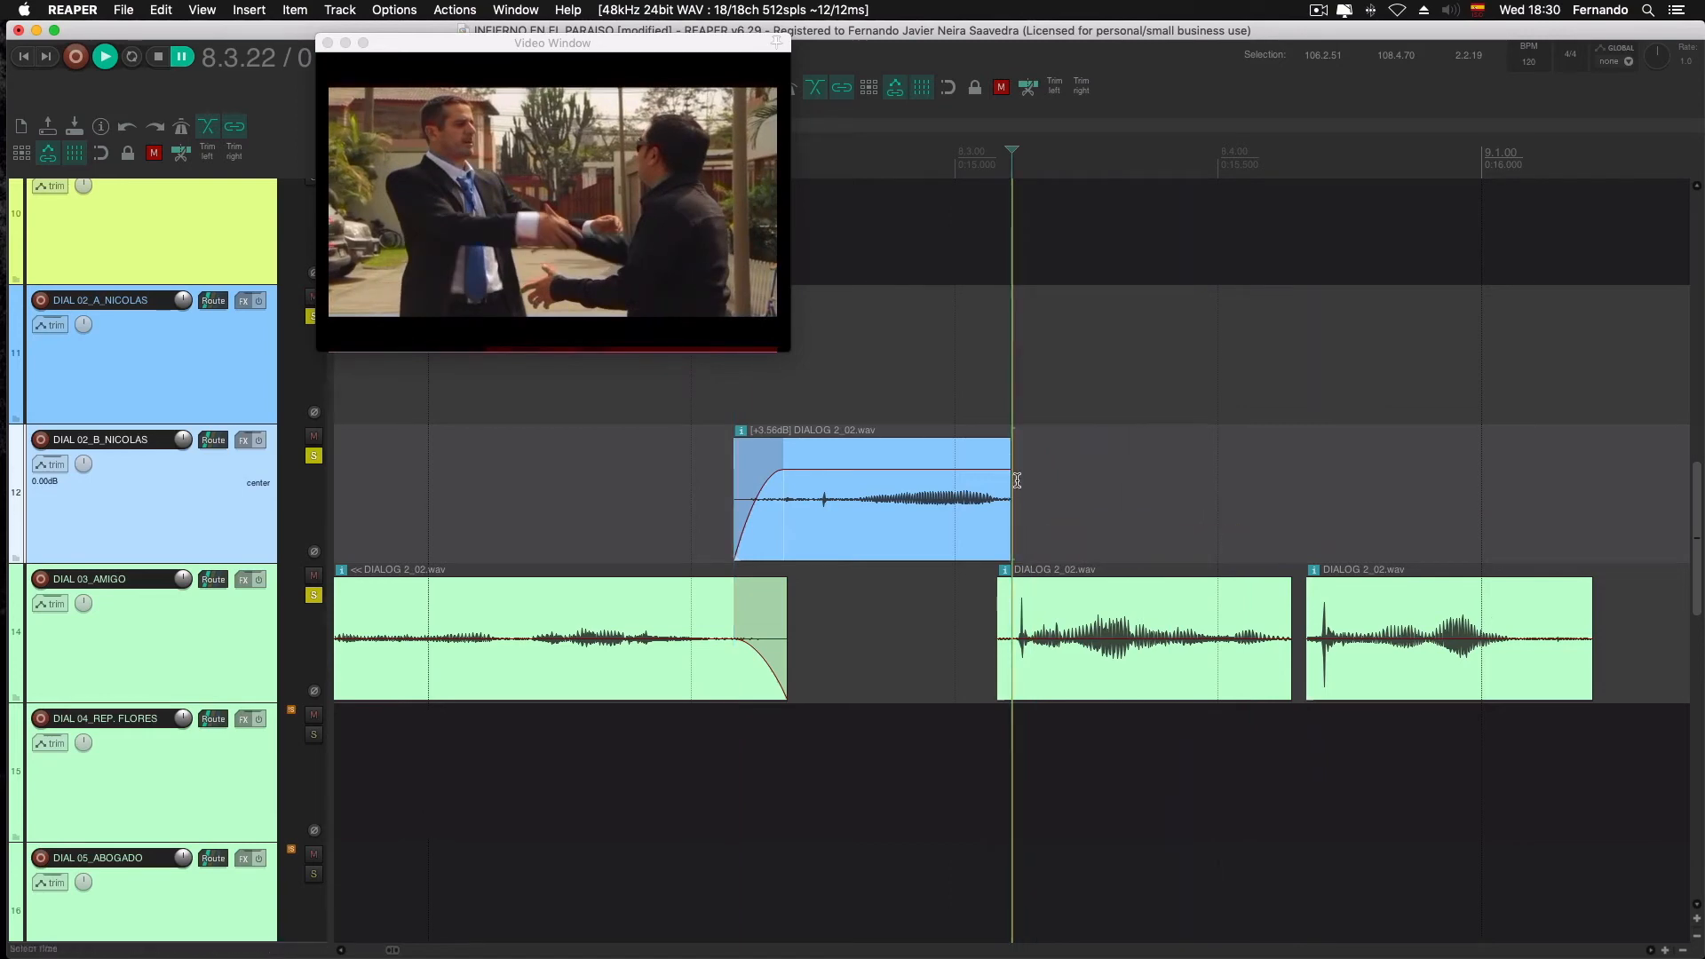
pyautogui.scroll(8, 1017, 480)
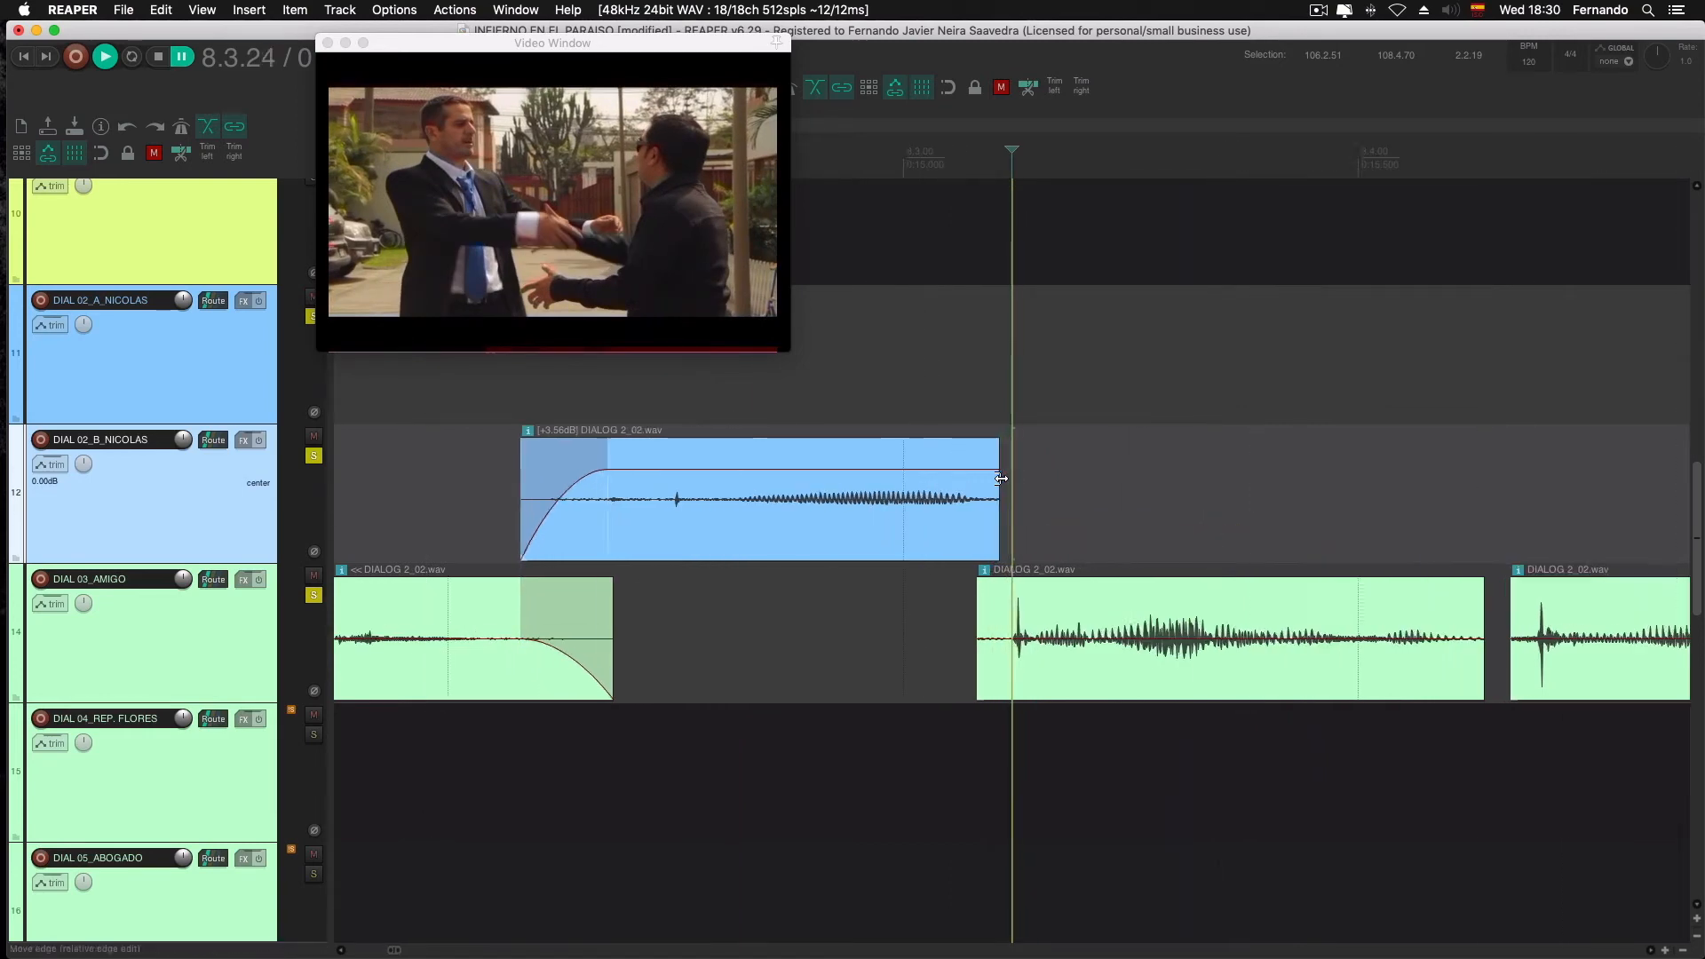
# Overlap the ends of the DIAL 02_B clip and the second DIAL 03_AMIGO clip further and cover the overlap with a matching fade-out and fade-in
pyautogui.moveTo(975, 496)
pyautogui.mouseDown()
pyautogui.moveTo(1064, 490)
pyautogui.moveTo(1034, 452)
pyautogui.moveTo(991, 452)
pyautogui.moveTo(1059, 474)
pyautogui.moveTo(1005, 487)
pyautogui.mouseUp()
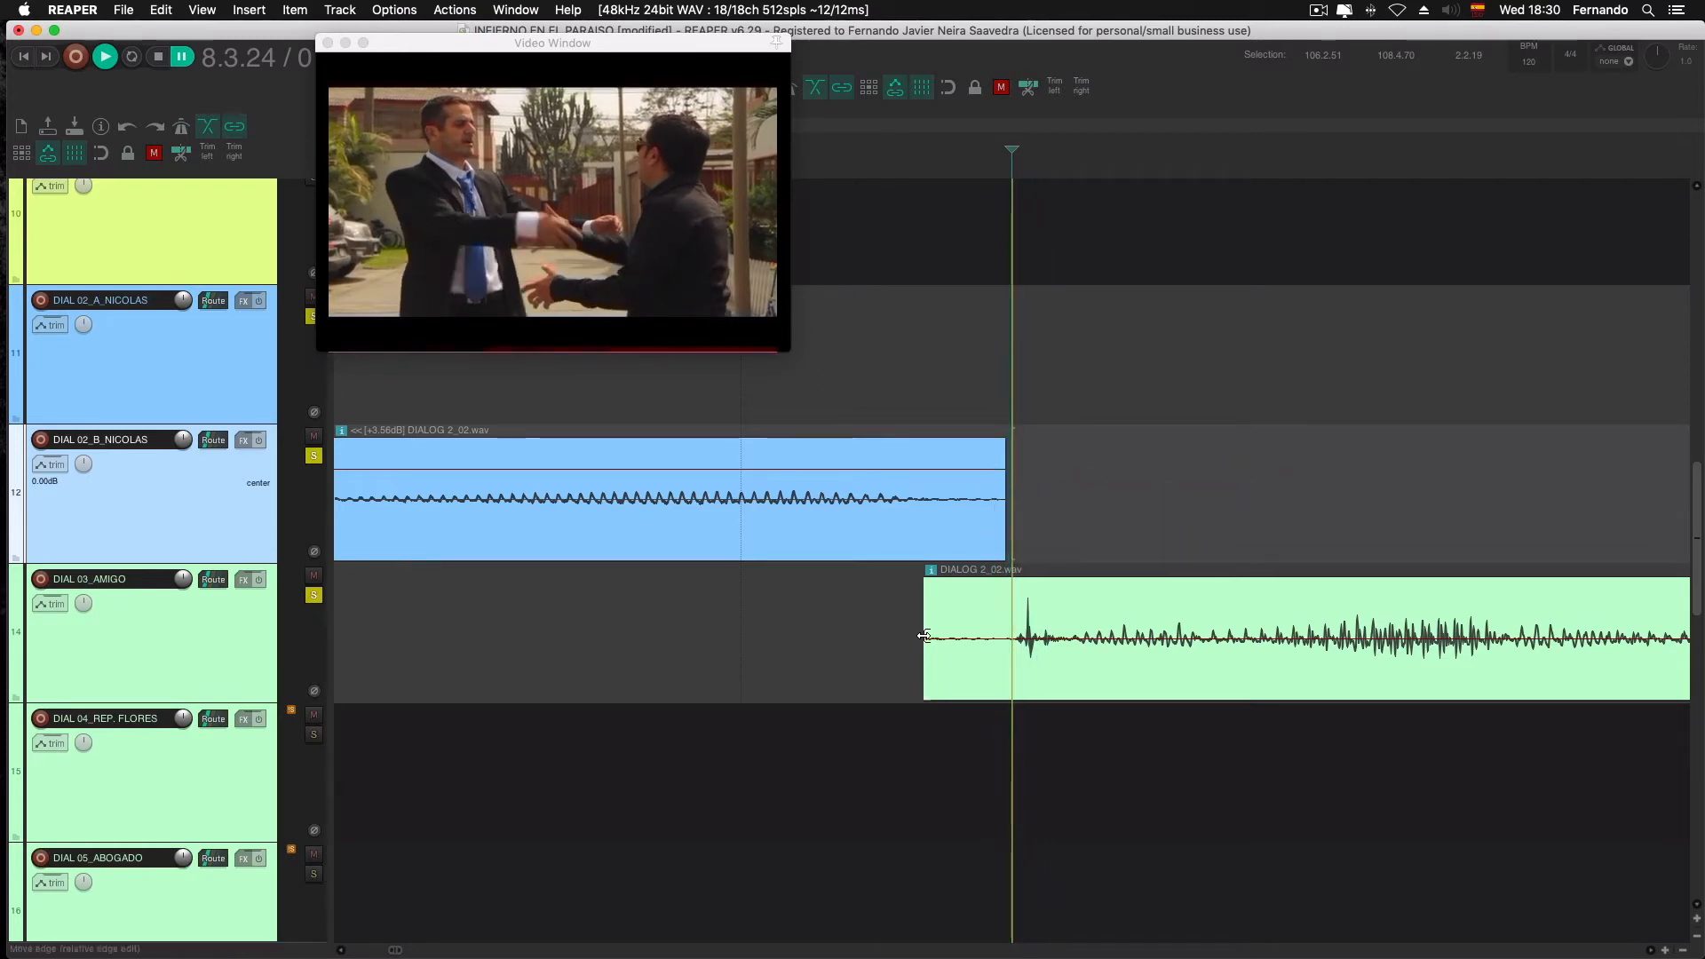
pyautogui.moveTo(925, 636)
pyautogui.mouseDown()
pyautogui.moveTo(829, 636)
pyautogui.moveTo(922, 656)
pyautogui.mouseUp()
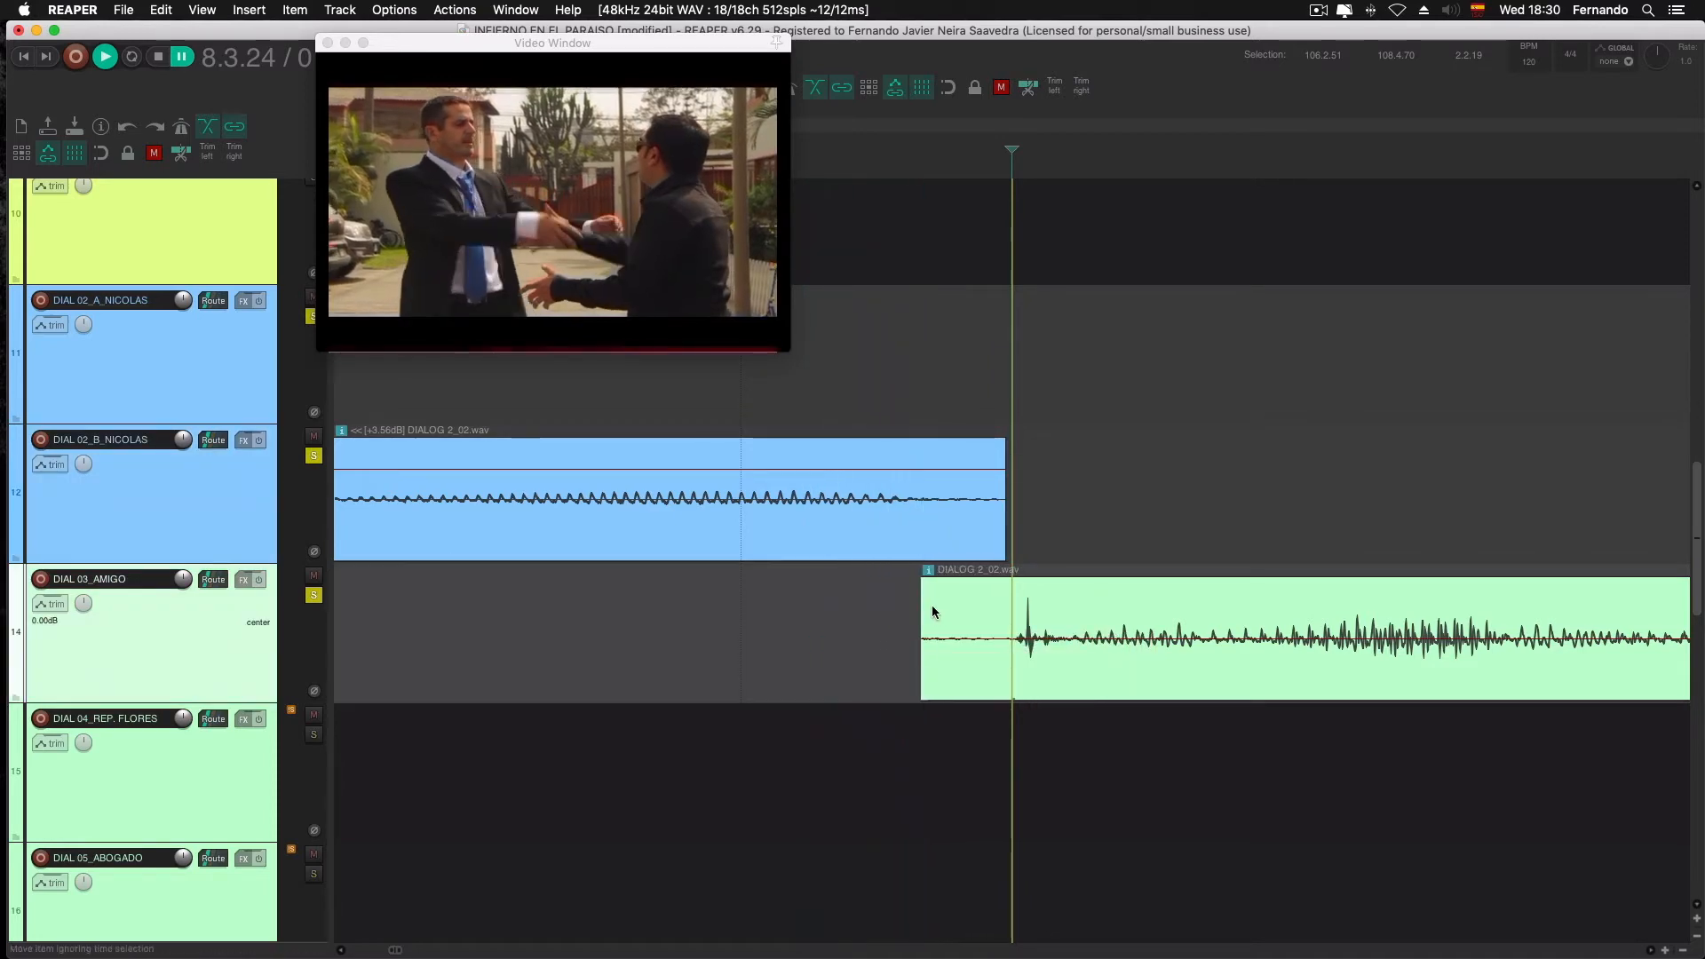
pyautogui.moveTo(928, 587); pyautogui.dragTo(1006, 581)
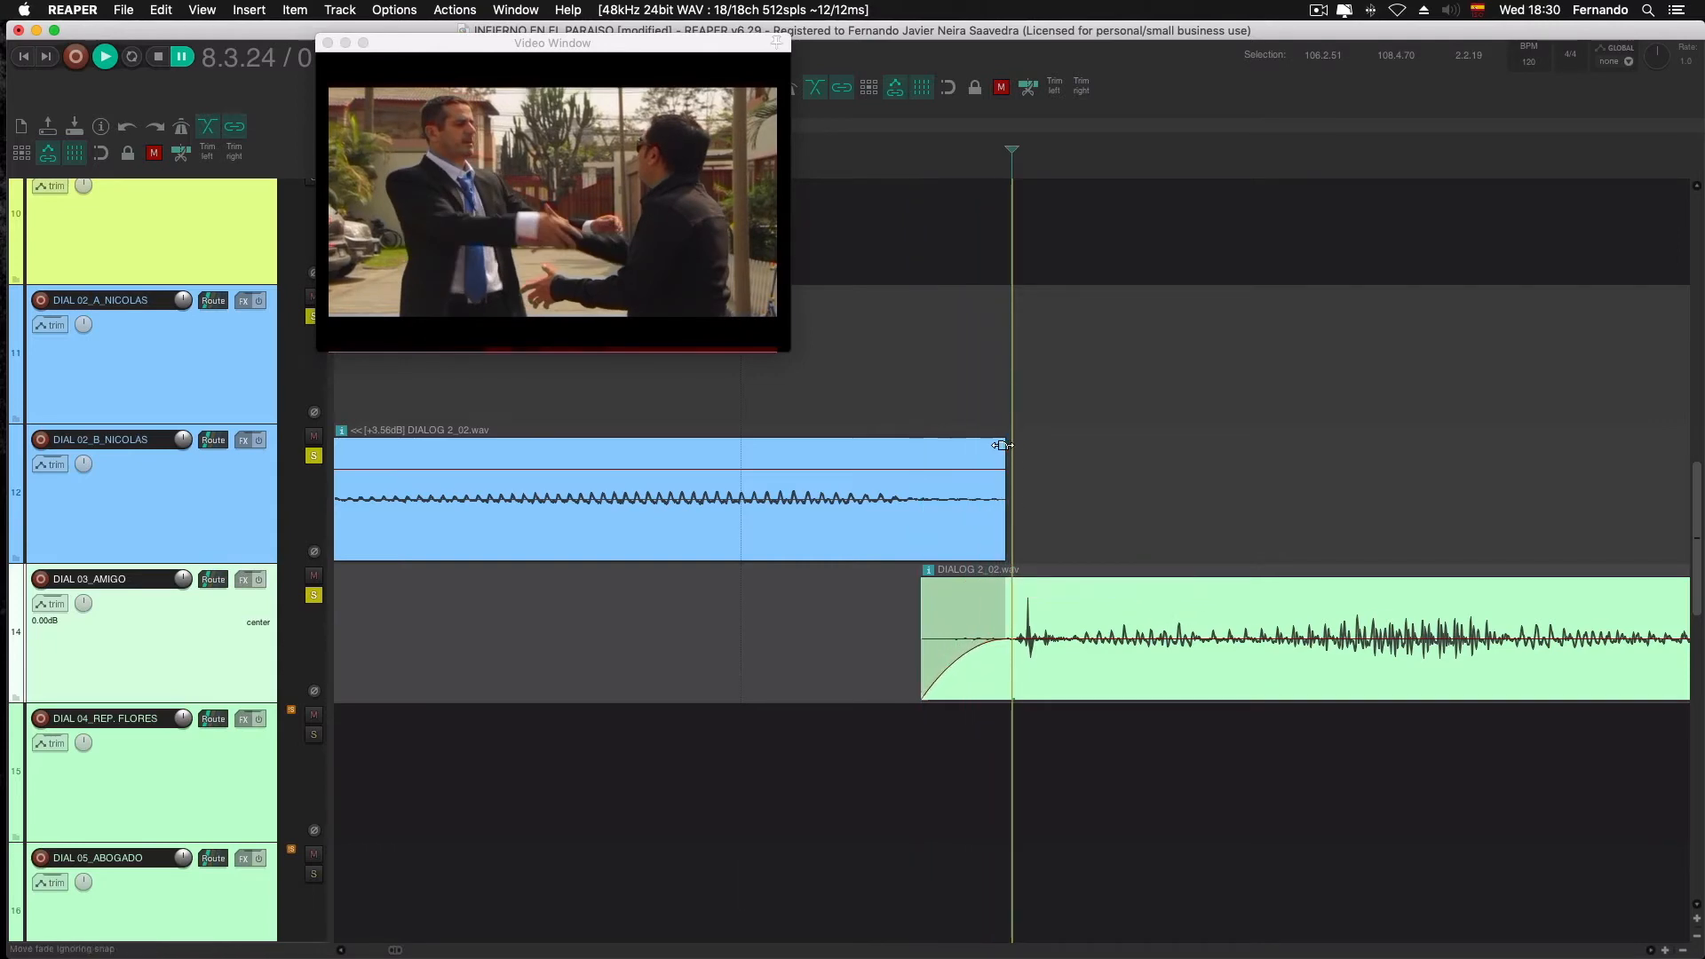
pyautogui.moveTo(1004, 442); pyautogui.dragTo(920, 446)
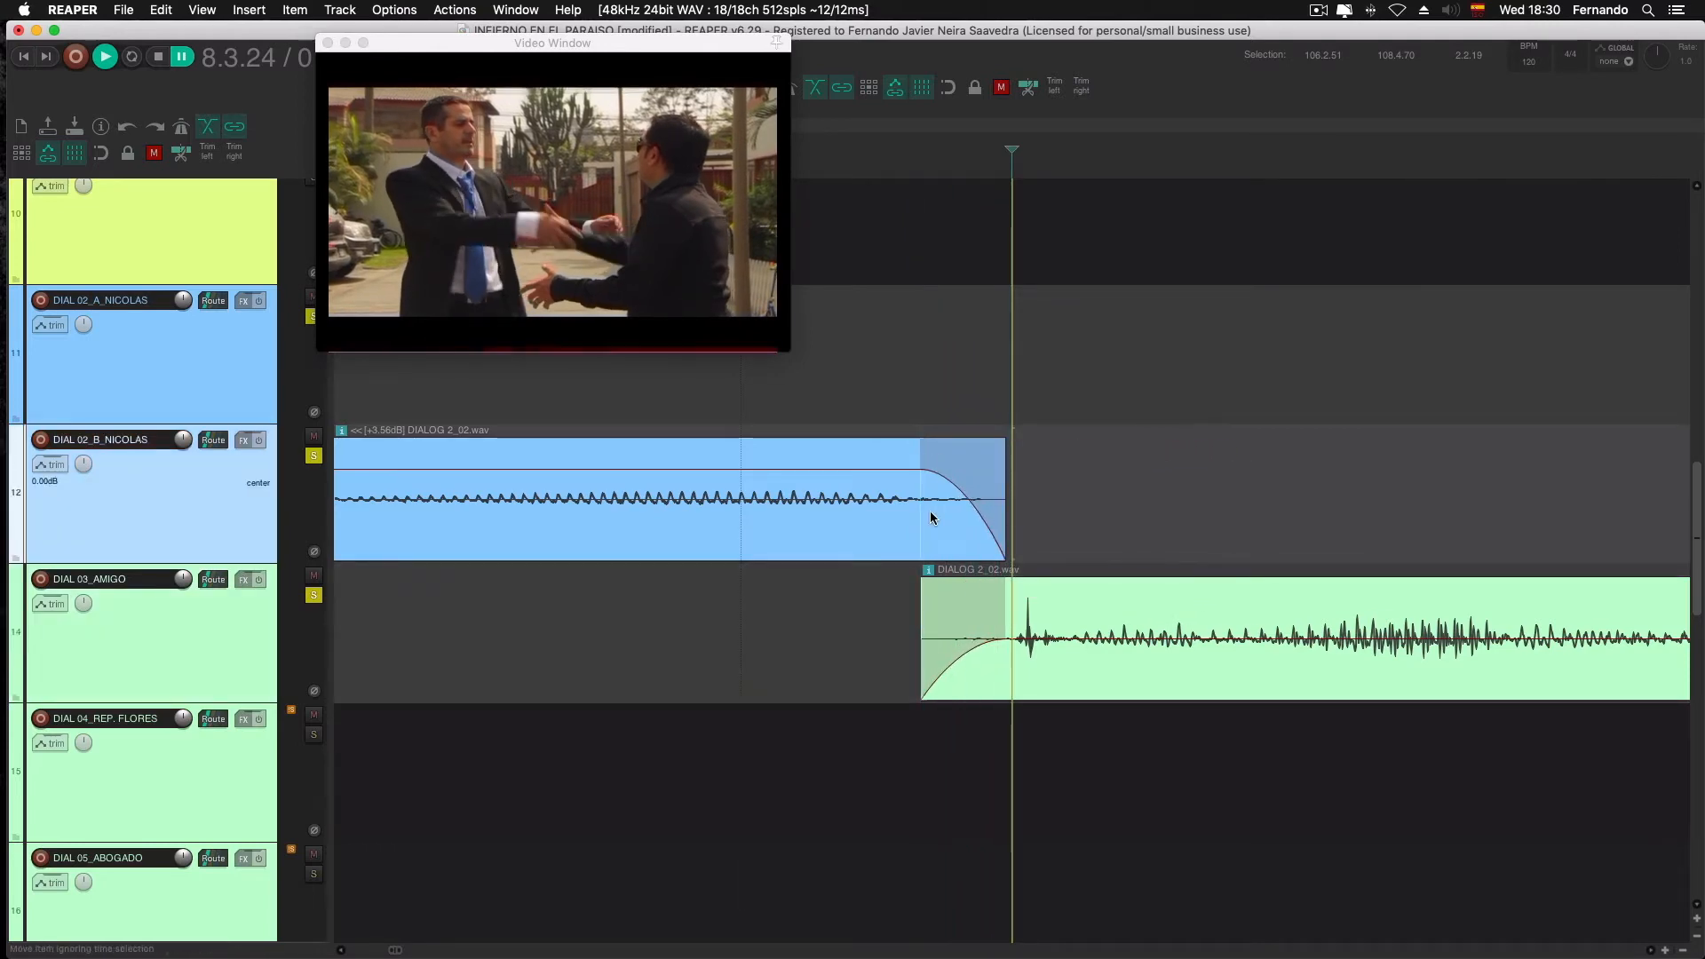
pyautogui.scroll(-8, 929, 510)
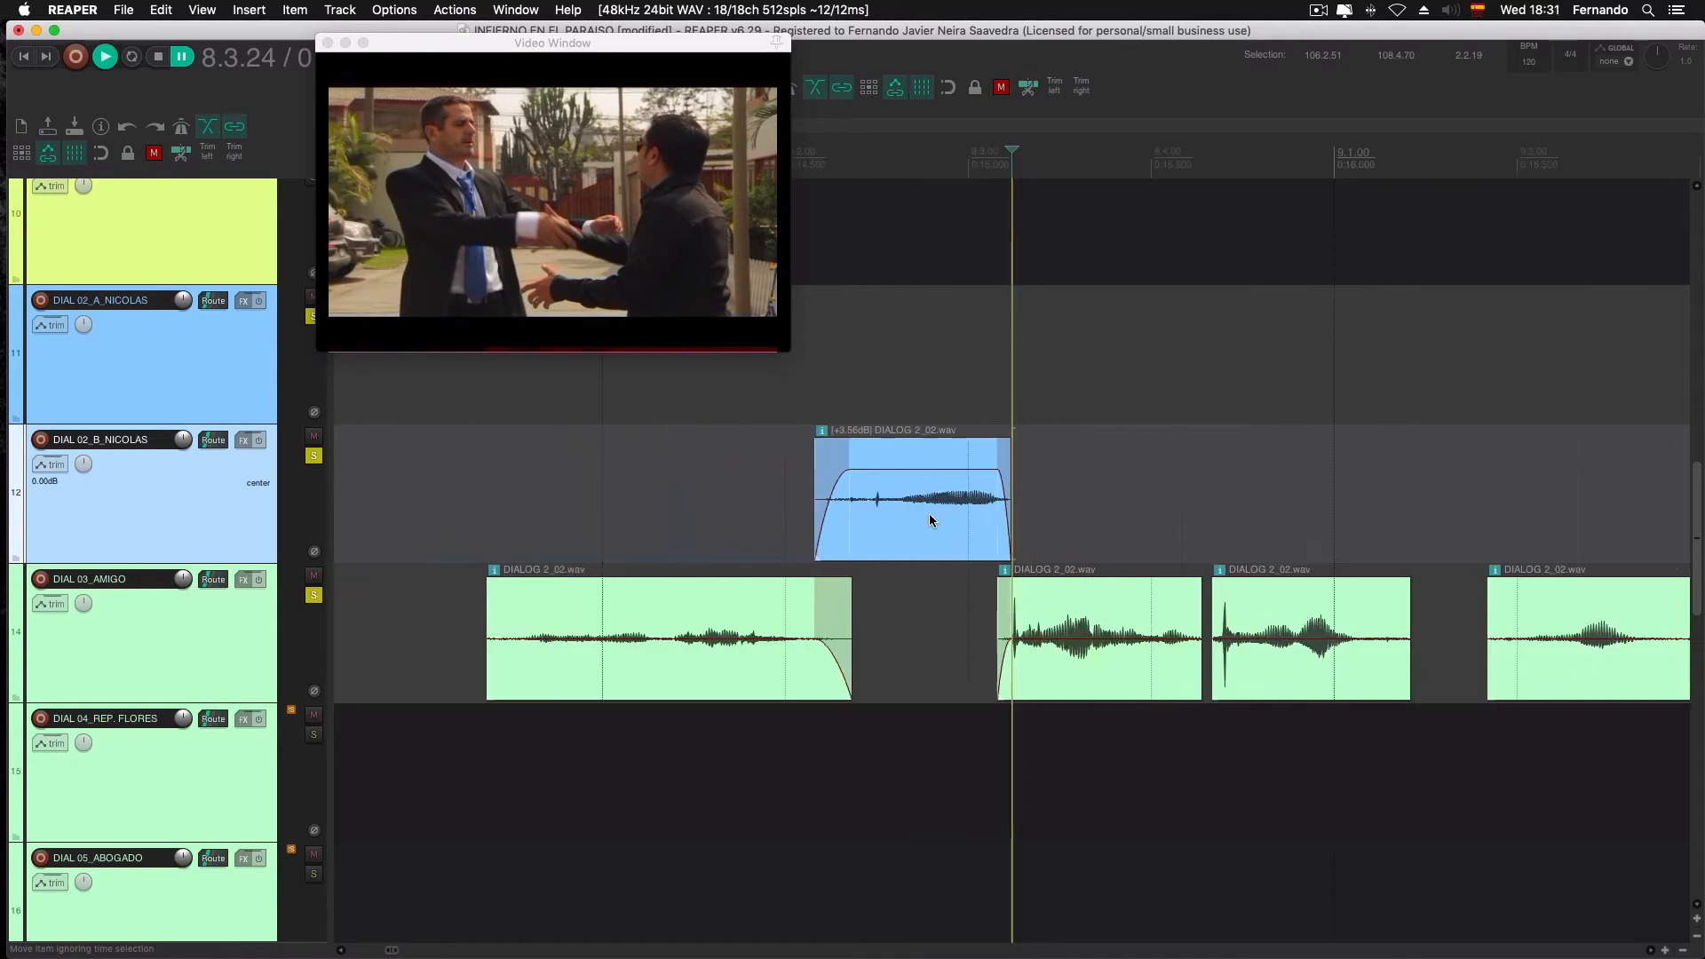
# Extend the third DIAL 03_AMIGO clip's start slightly earlier and move the clip onto the DIAL 02_B track
pyautogui.scroll(6, 1149, 506)
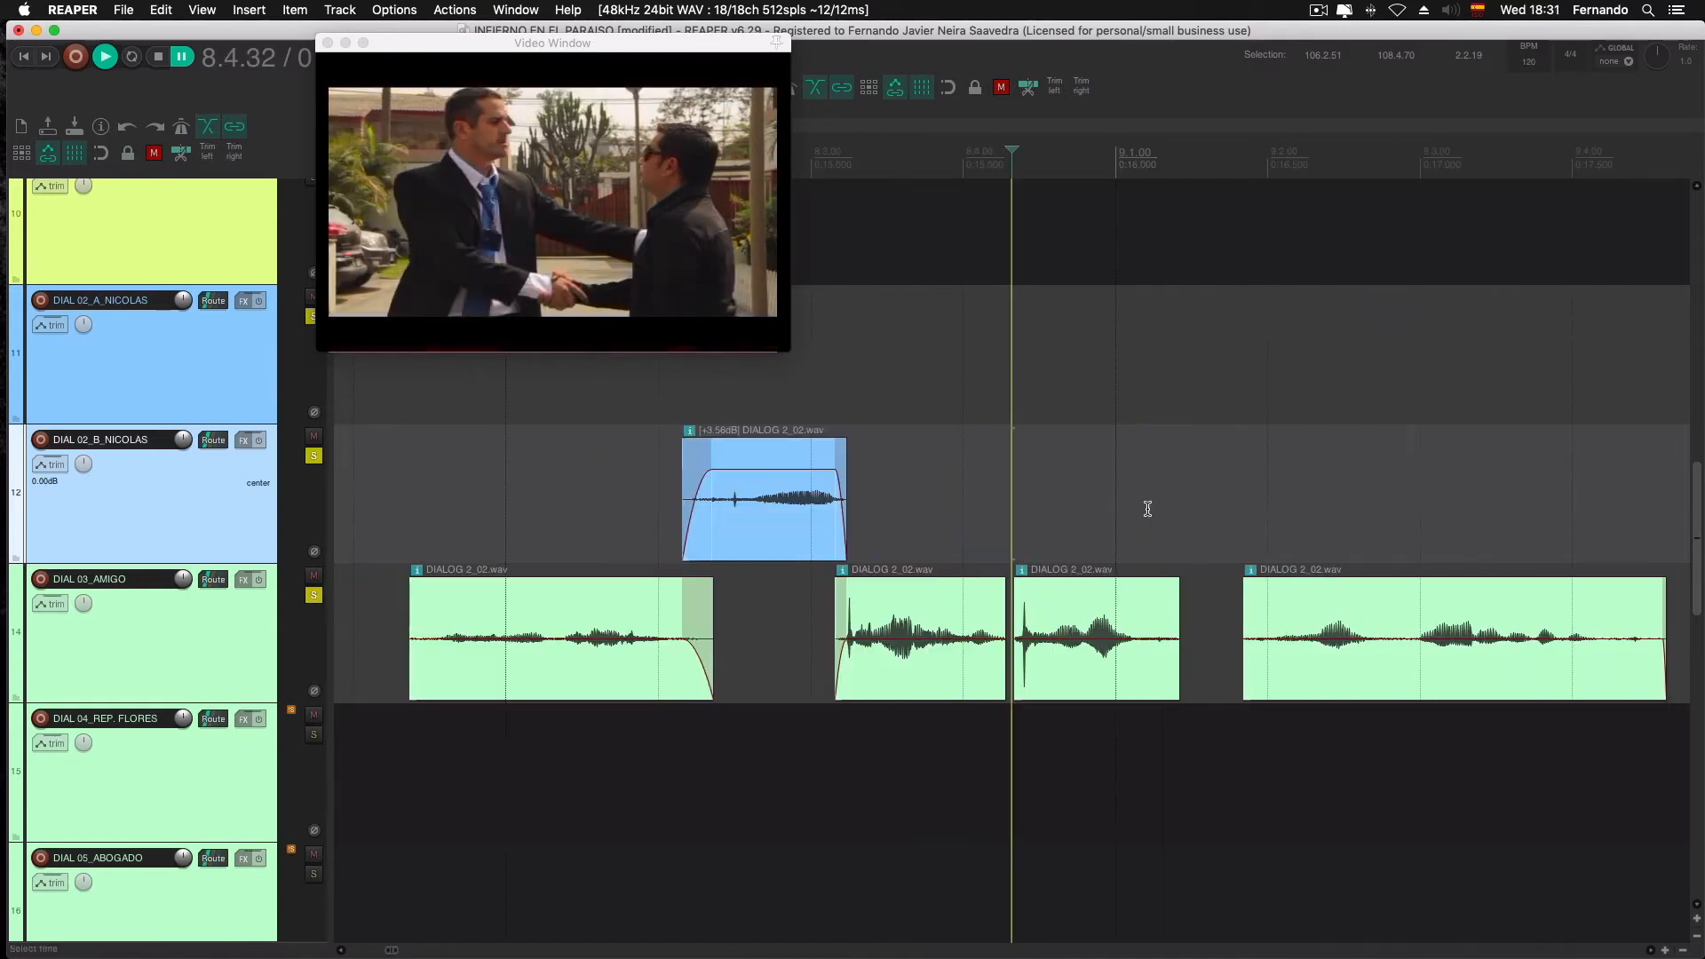
pyautogui.scroll(3, 1148, 508)
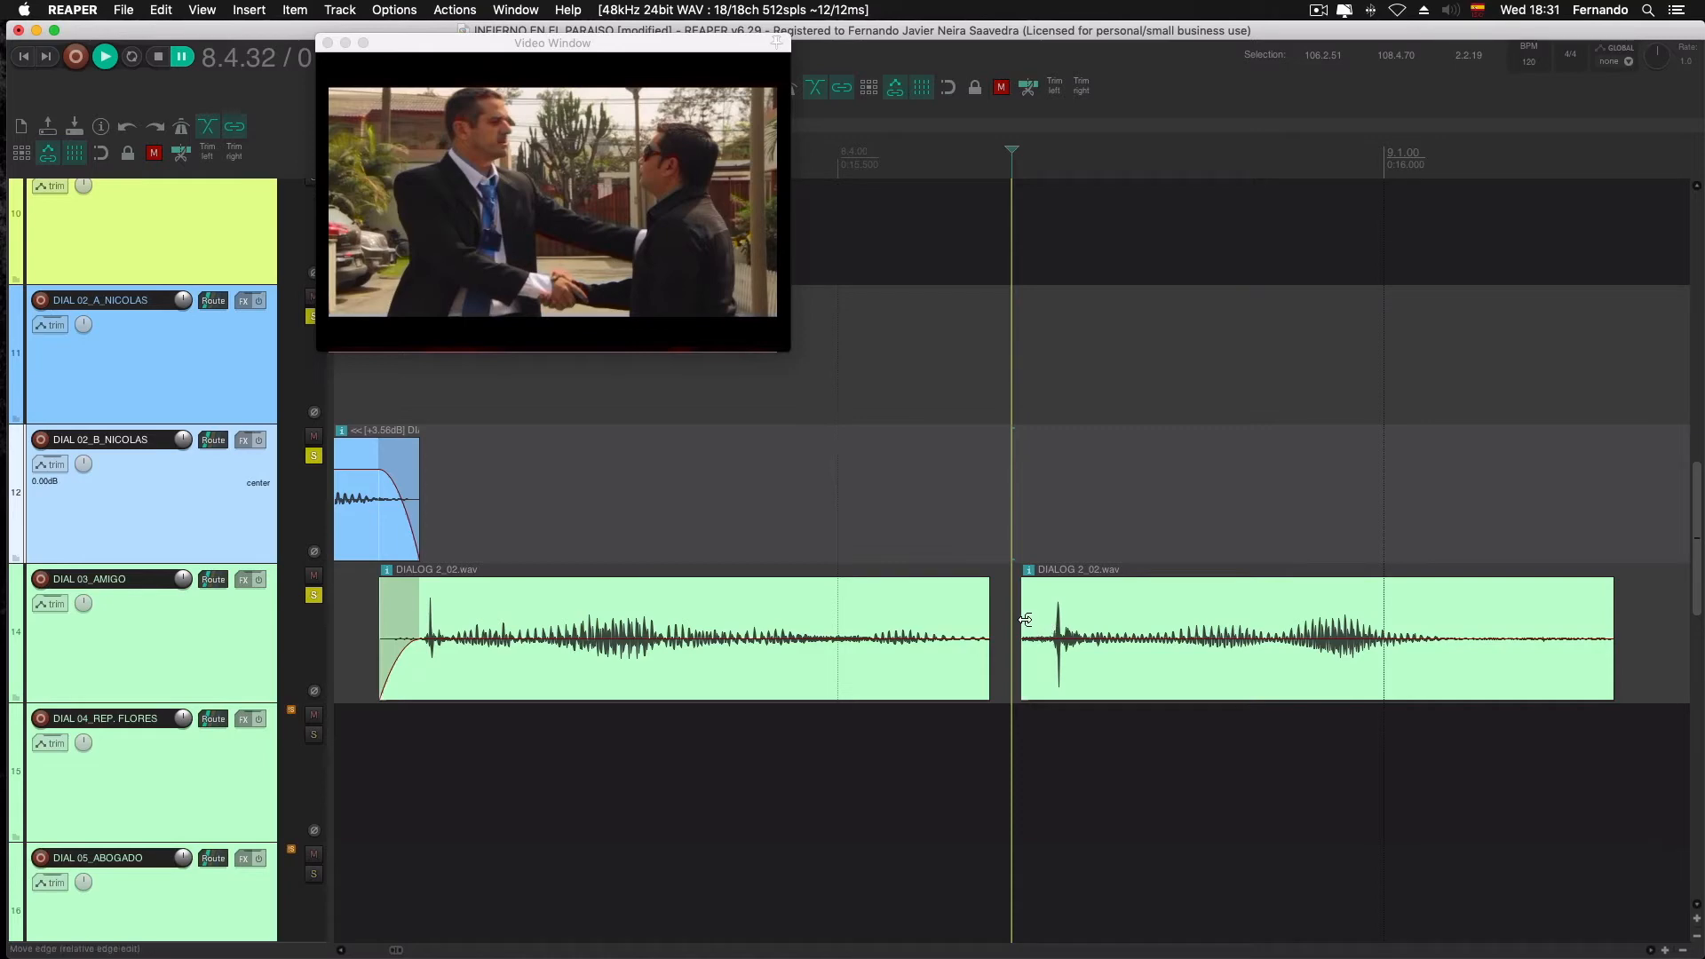
pyautogui.moveTo(1024, 619); pyautogui.dragTo(939, 651)
pyautogui.moveTo(989, 652)
pyautogui.mouseDown()
pyautogui.moveTo(1010, 632)
pyautogui.moveTo(937, 627)
pyautogui.moveTo(1351, 624)
pyautogui.moveTo(983, 622)
pyautogui.mouseUp()
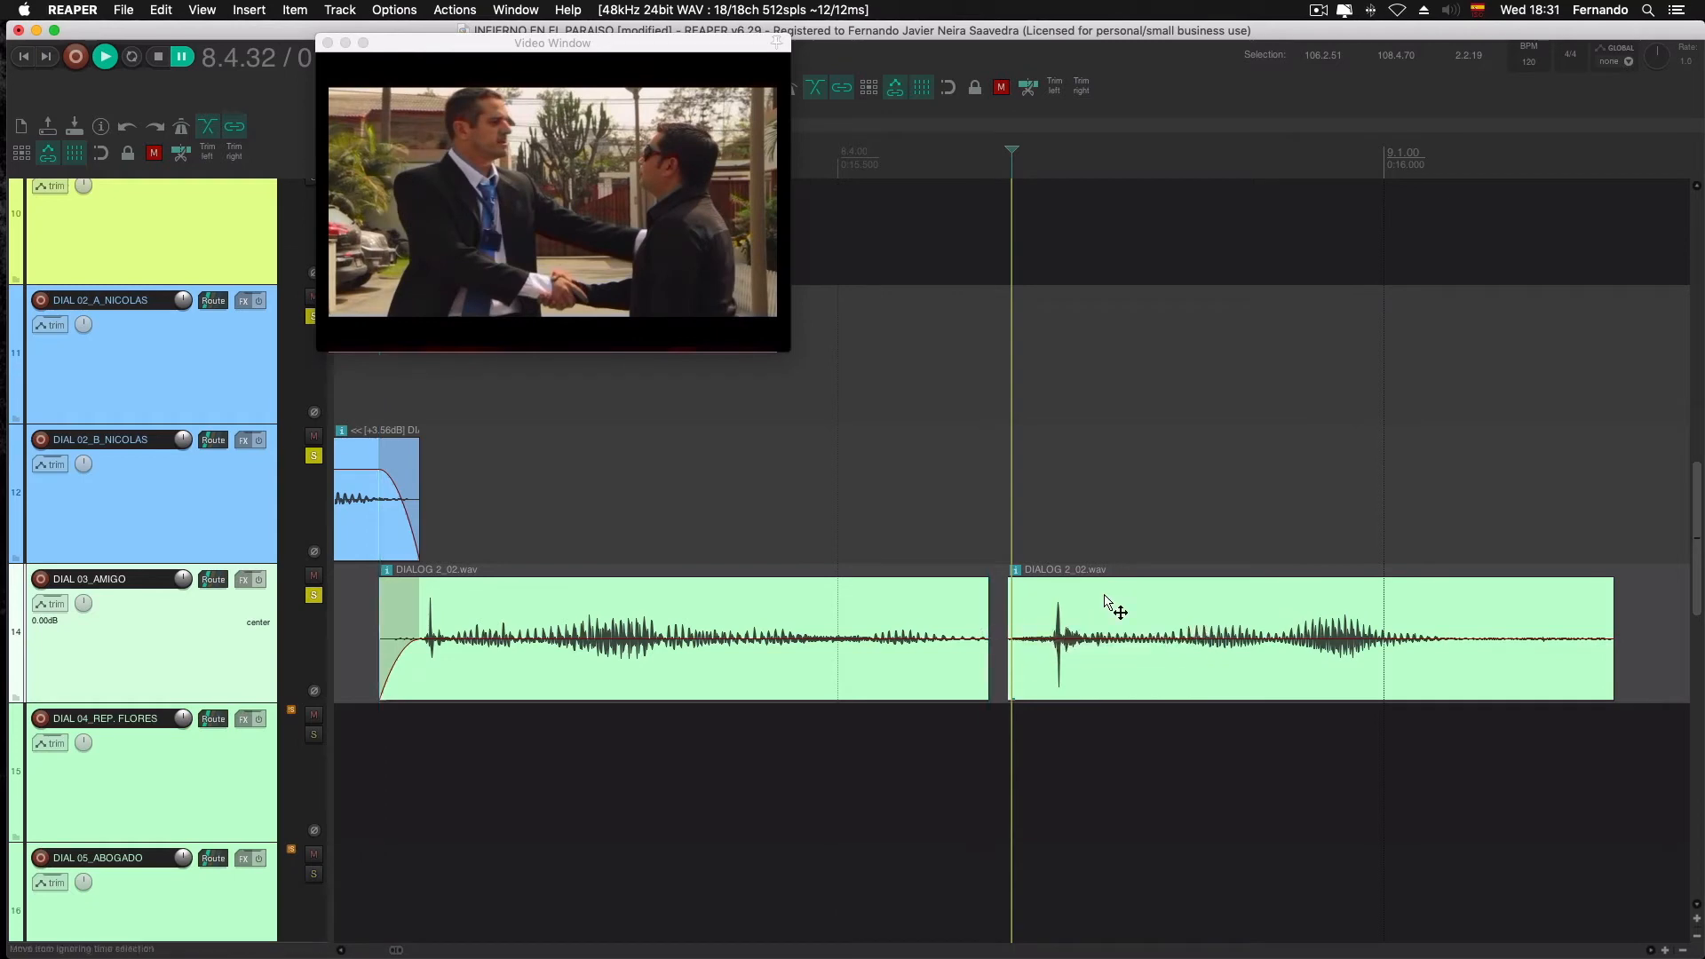
pyautogui.moveTo(1105, 602); pyautogui.dragTo(1104, 462)
# Extend the second DIAL 03_AMIGO clip's end and the moved third clip's start so that they overlap briefly around the playhead
pyautogui.scroll(1, 985, 635)
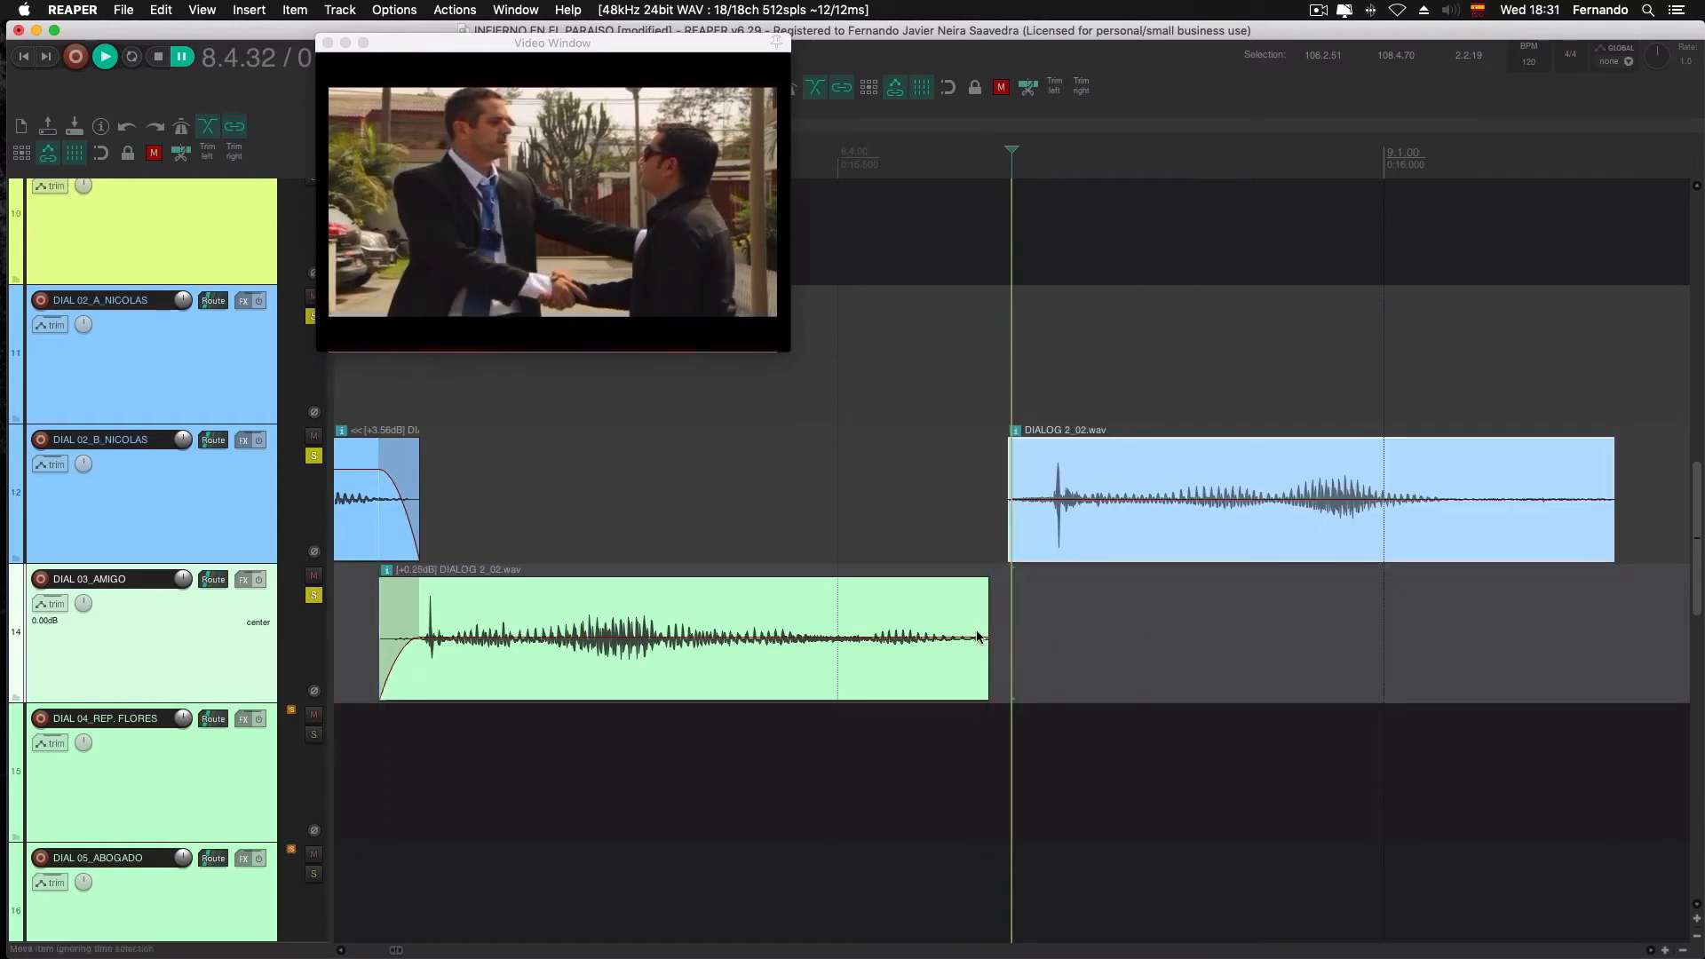
pyautogui.scroll(-1, 980, 641)
pyautogui.moveTo(983, 613); pyautogui.dragTo(1584, 615)
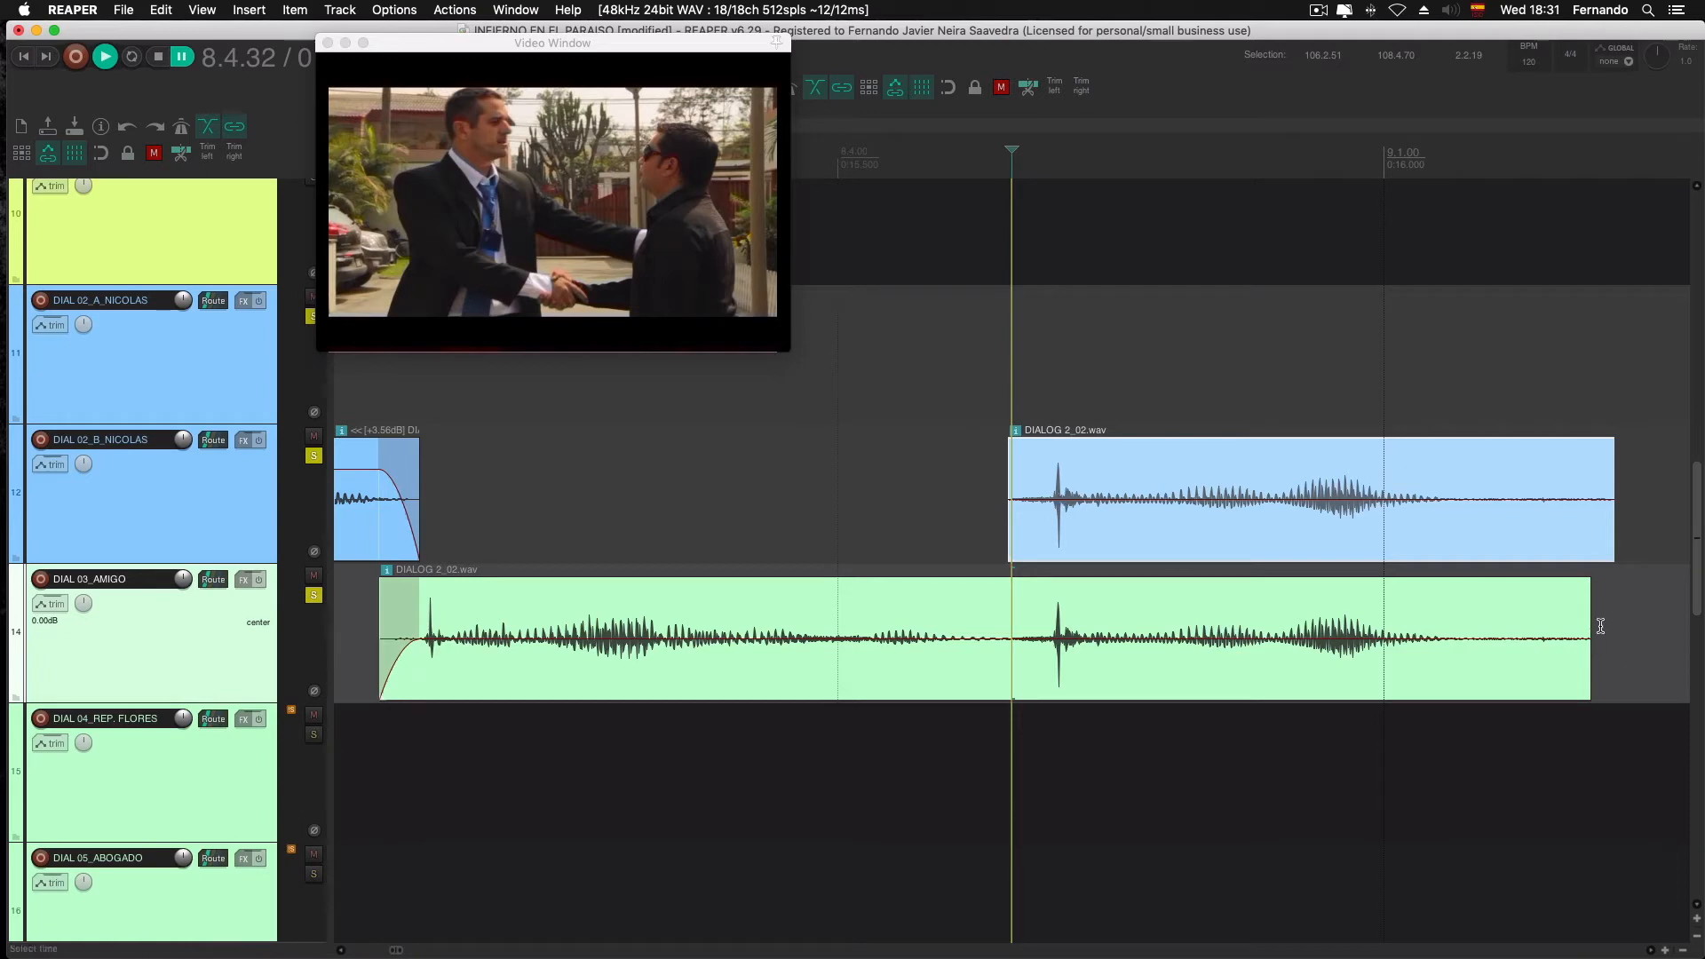
pyautogui.moveTo(1586, 629); pyautogui.dragTo(1024, 649)
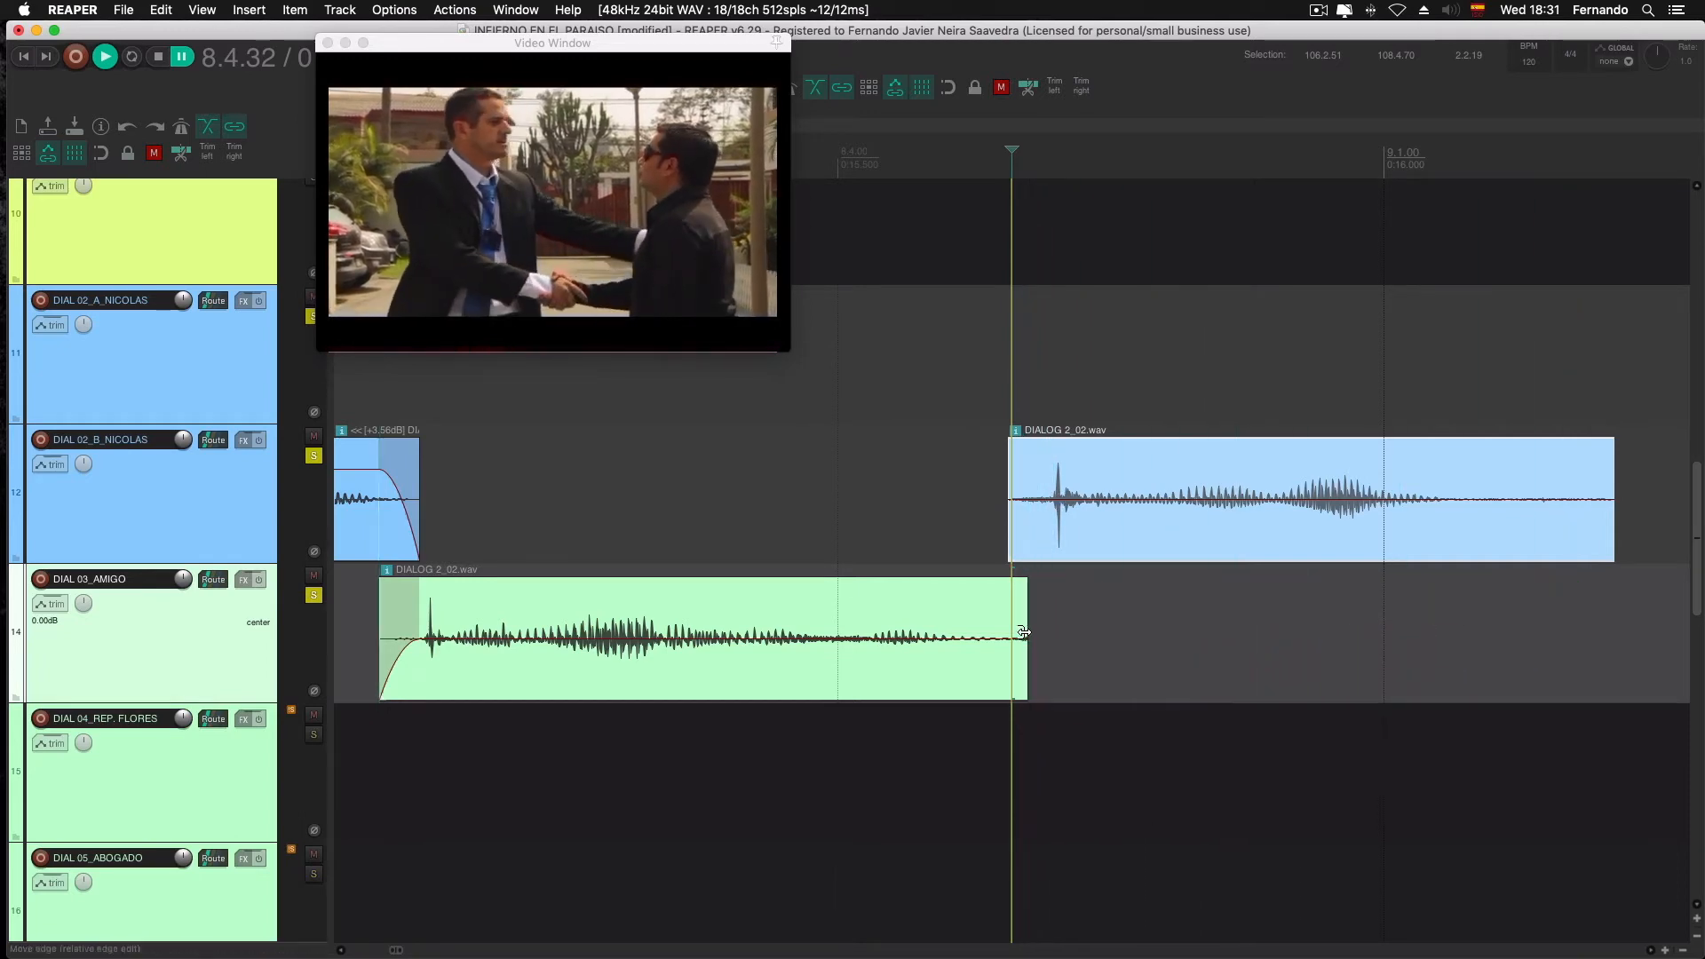
pyautogui.moveTo(1010, 495); pyautogui.dragTo(977, 494)
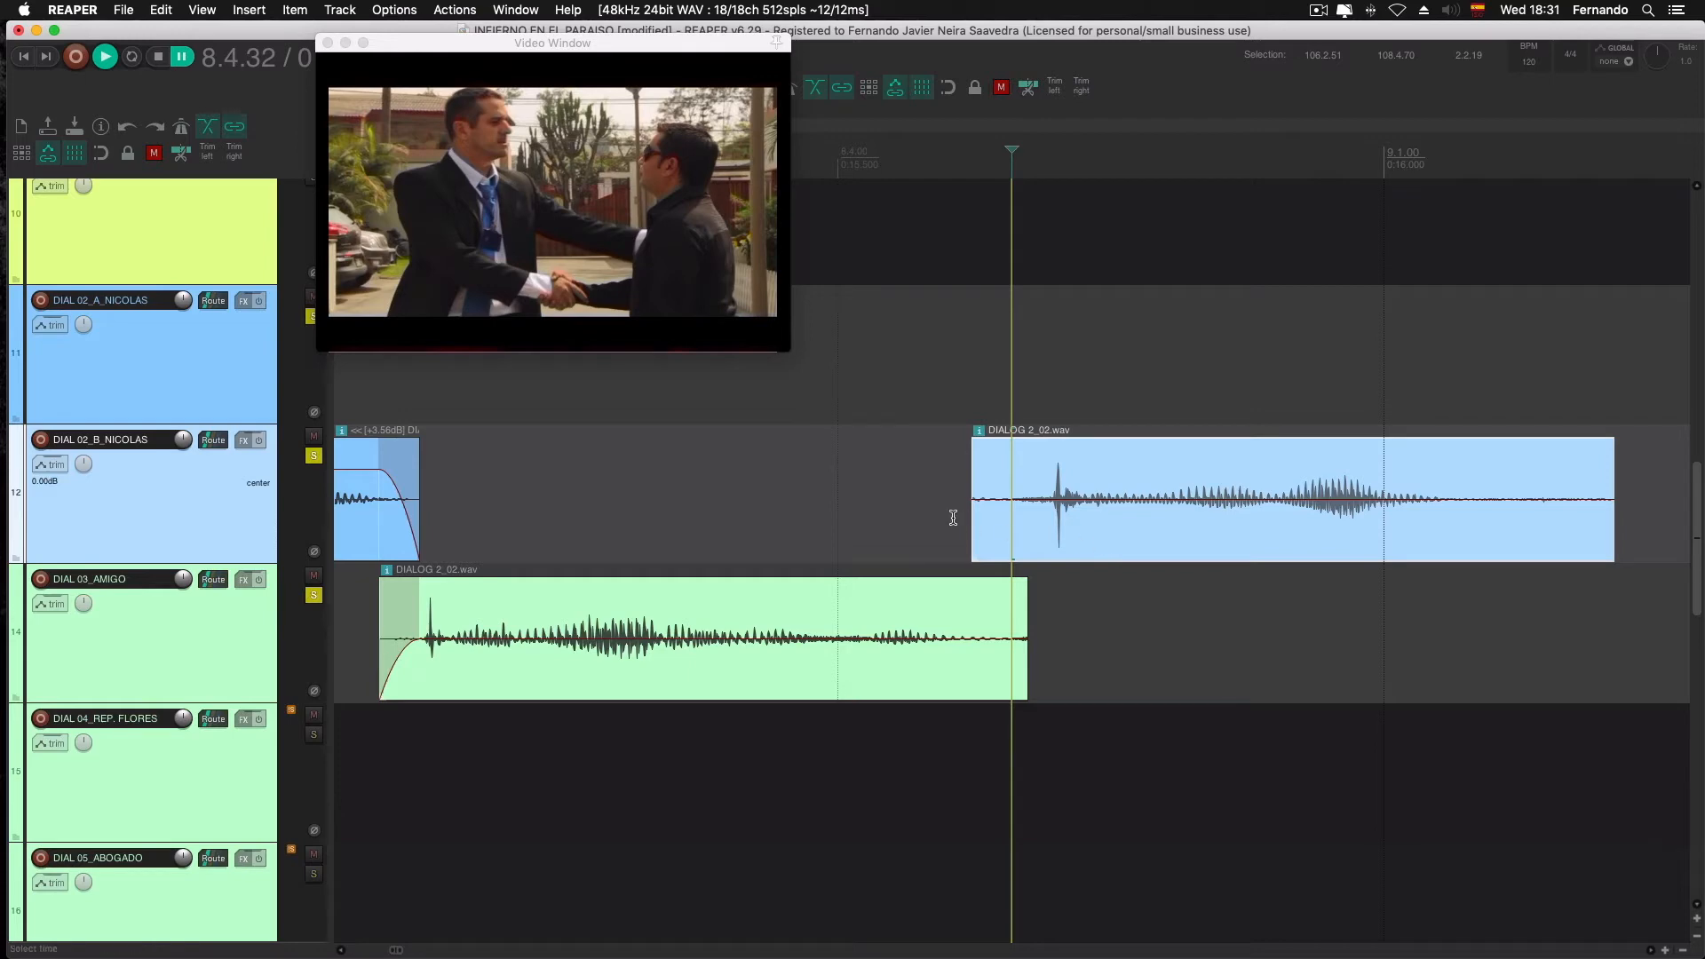
pyautogui.moveTo(971, 502); pyautogui.dragTo(993, 502)
# Cover the overlap with a matching fade-in and fade-out and return the third clip to the DIAL 03_AMIGO track
pyautogui.moveTo(993, 440); pyautogui.dragTo(1028, 441)
pyautogui.moveTo(1025, 587); pyautogui.dragTo(992, 587)
pyautogui.moveTo(1078, 543); pyautogui.dragTo(1108, 634)
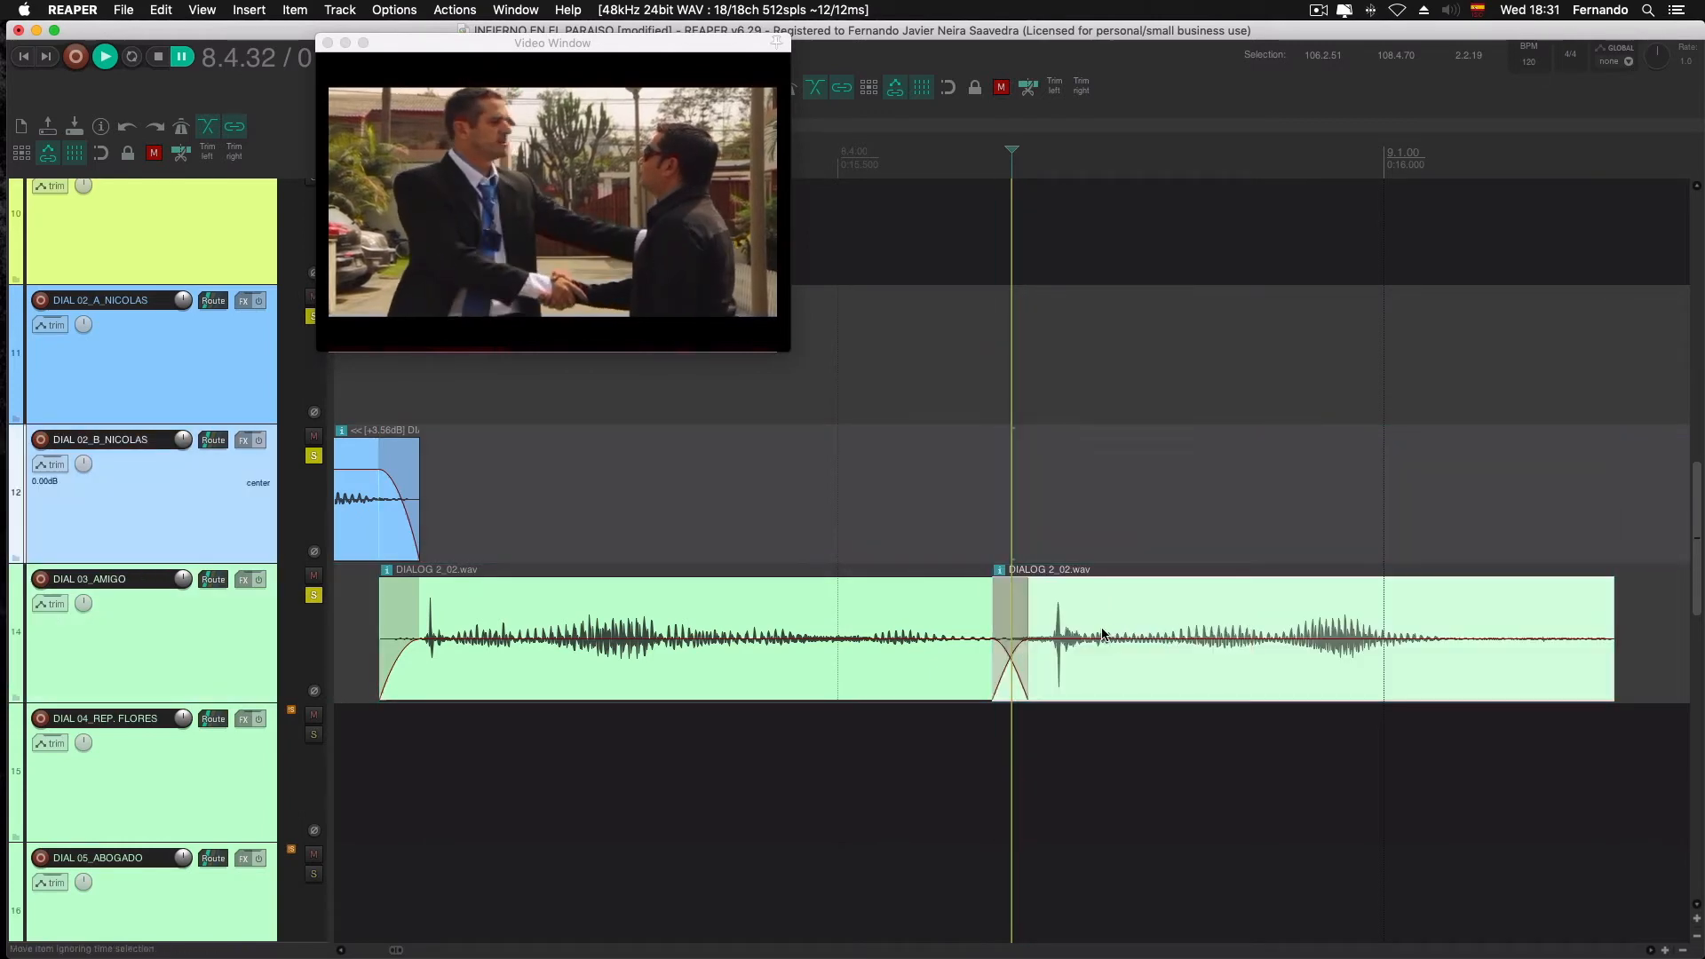
# Extend the start of the fourth DIAL 03_AMIGO clip earlier to just after the end of the third clip
pyautogui.scroll(-6, 1102, 633)
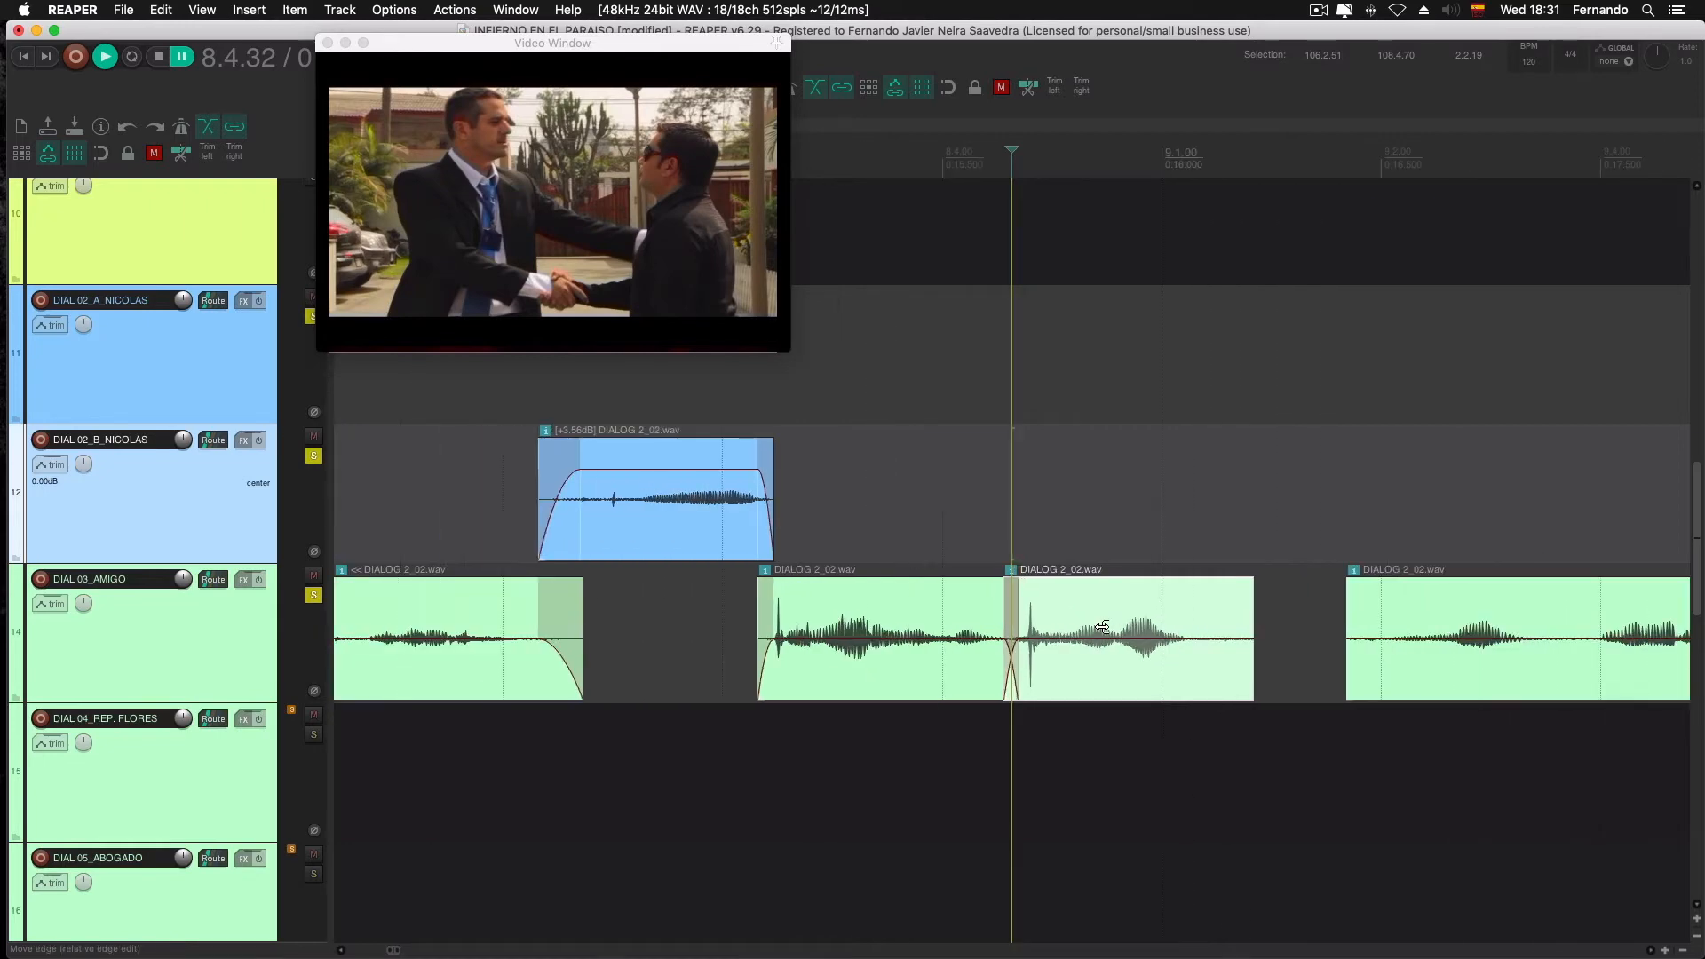
pyautogui.click(925, 477)
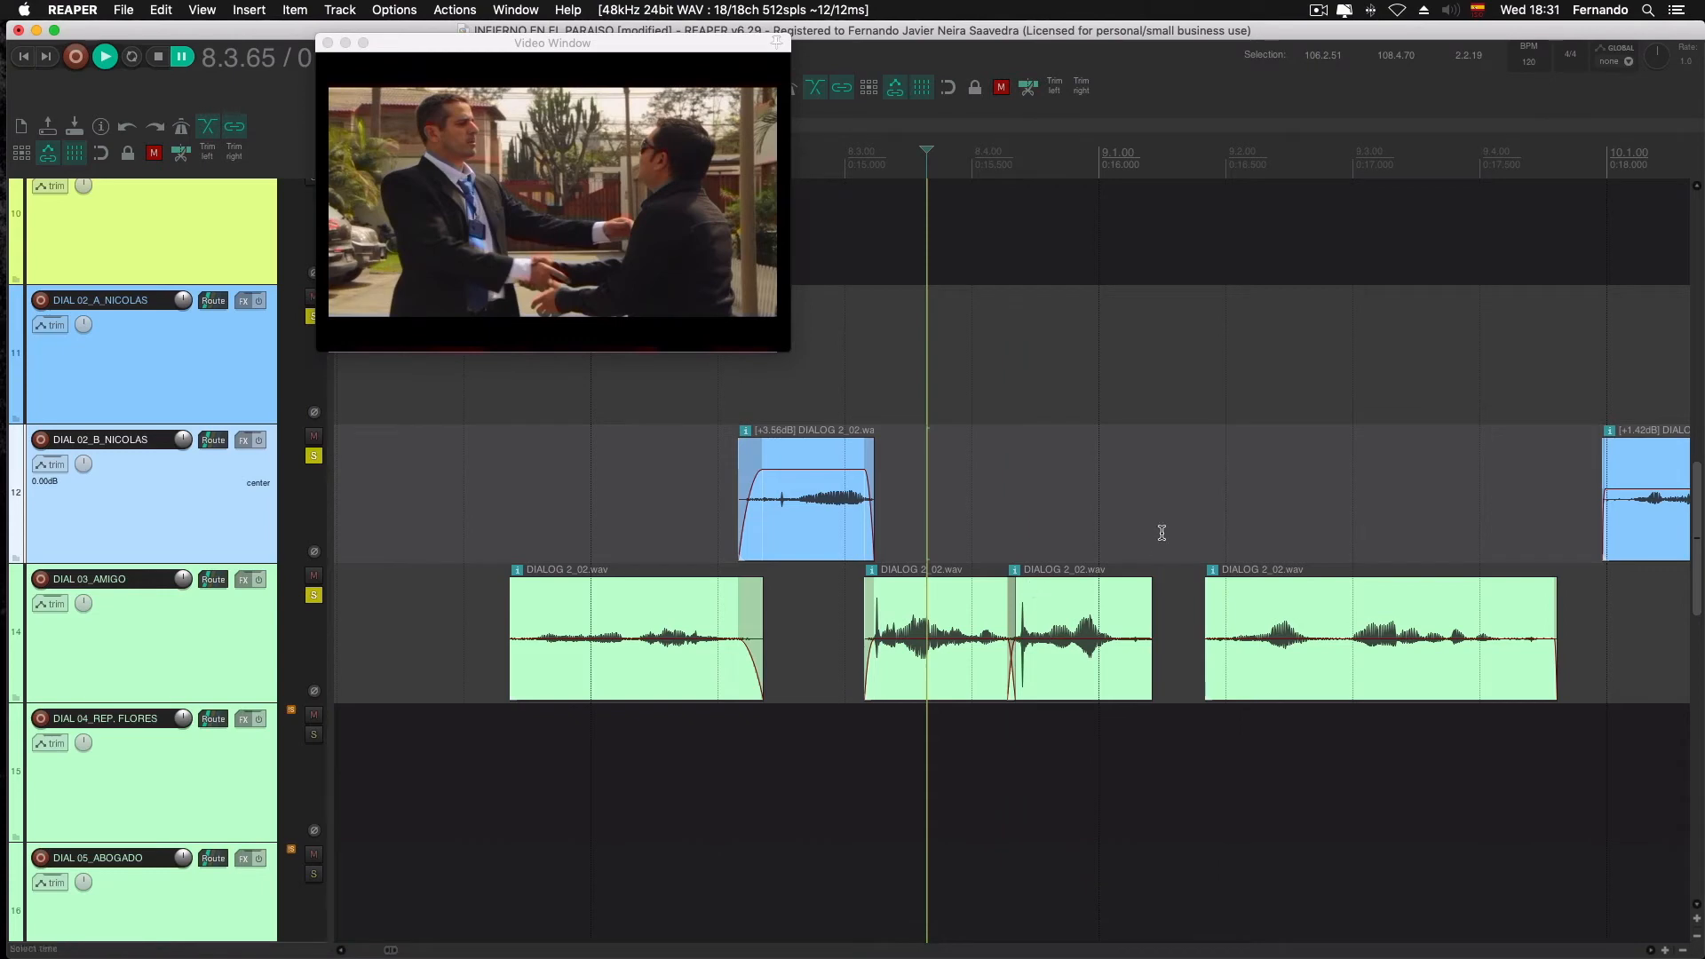
pyautogui.click(1168, 485)
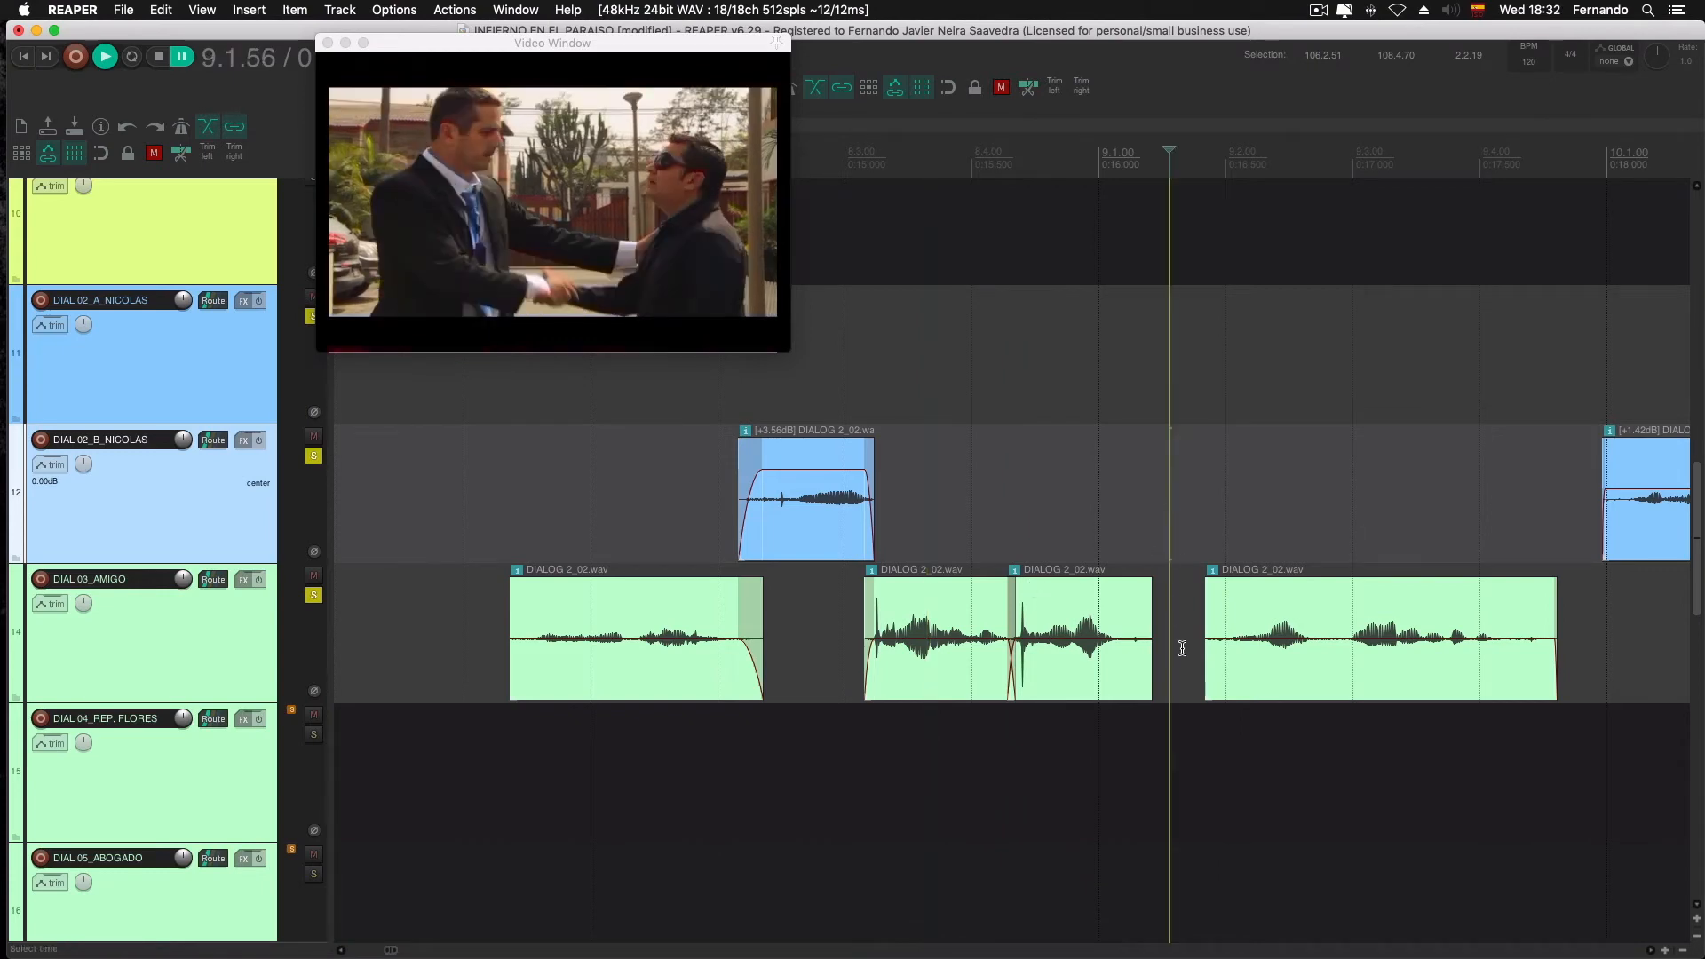
pyautogui.scroll(3, 1198, 641)
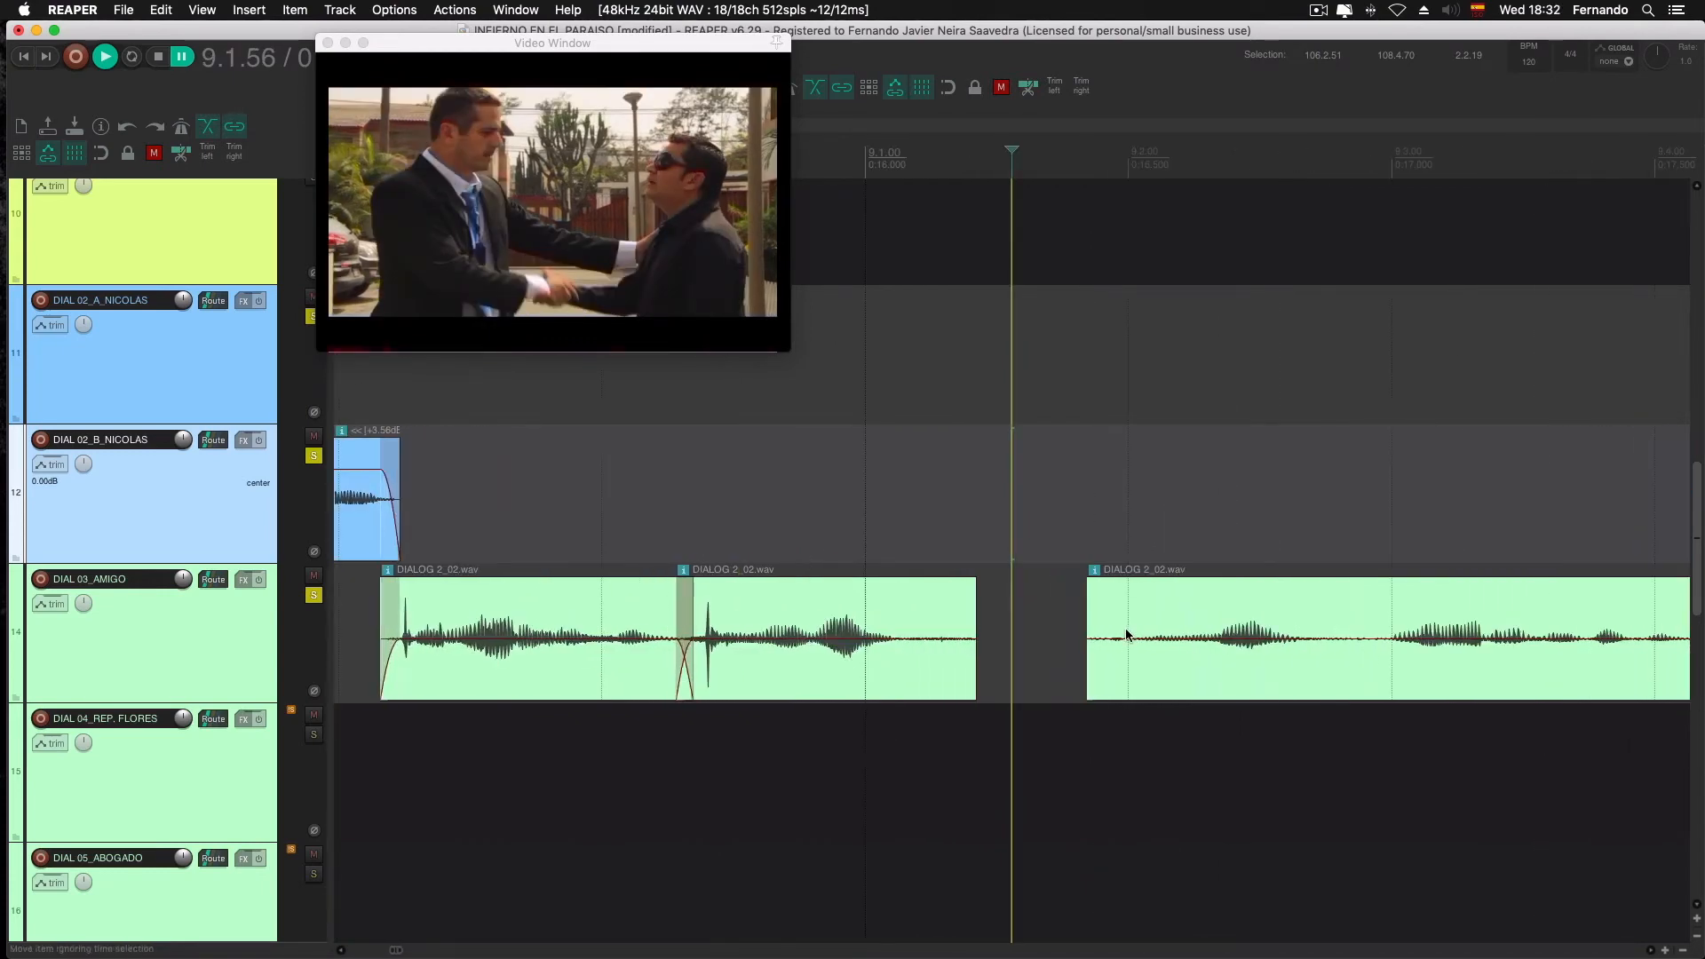
pyautogui.moveTo(1087, 631); pyautogui.dragTo(1011, 627)
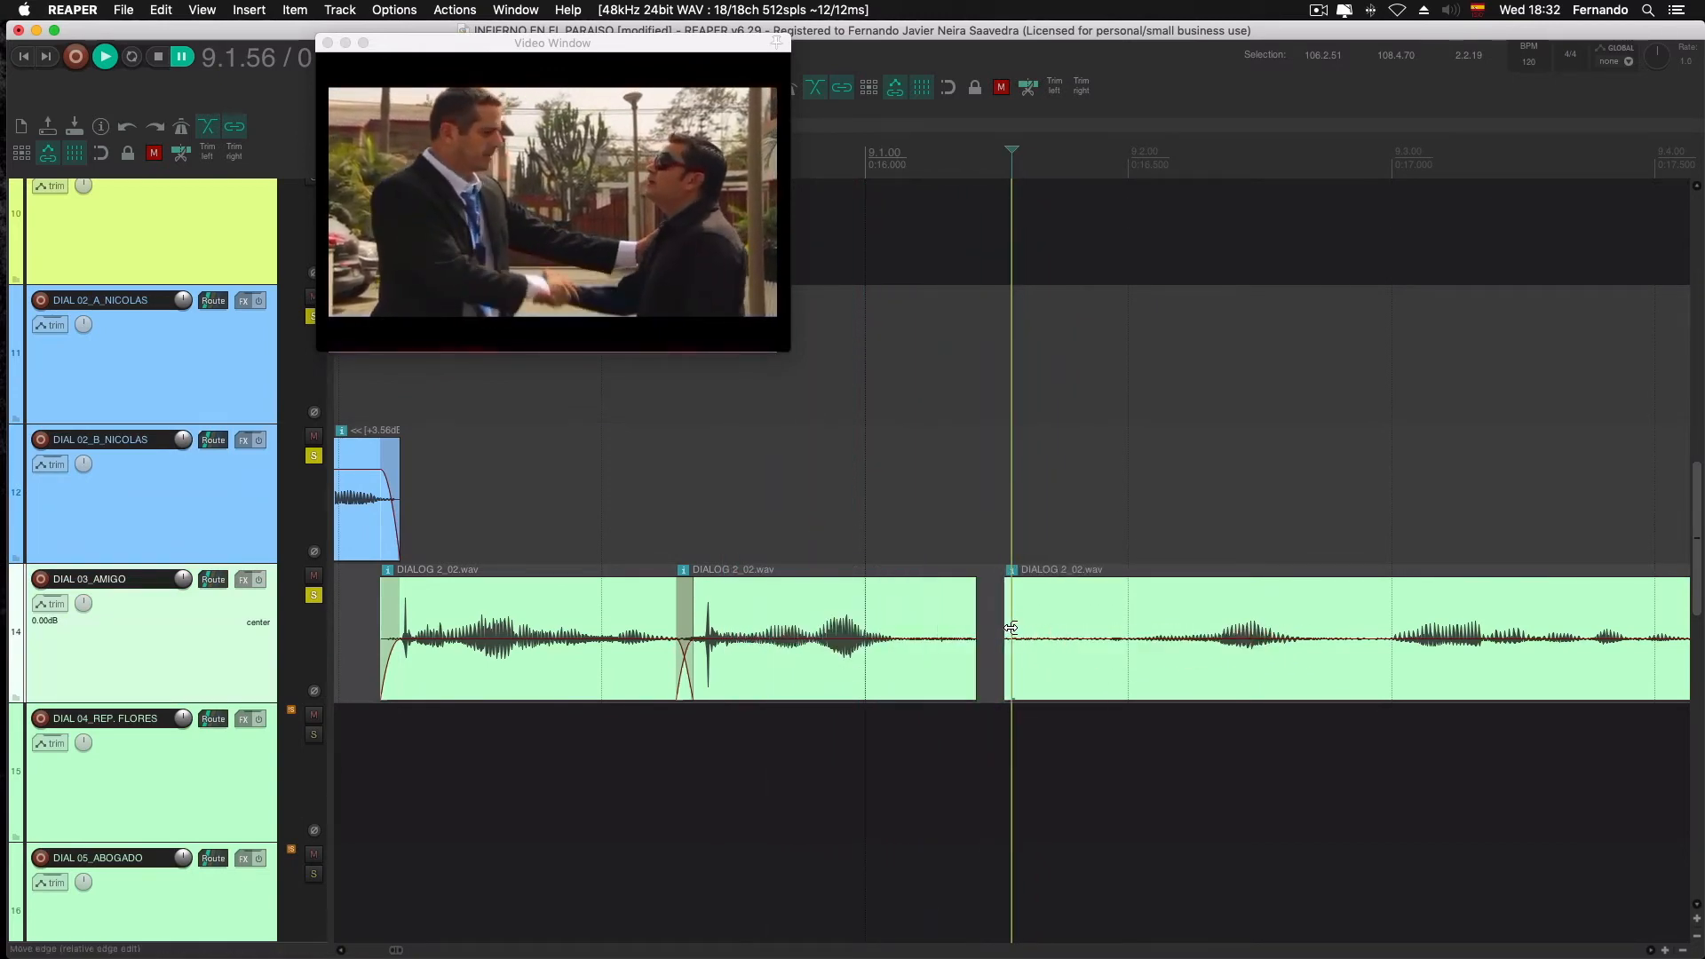
# Place the fourth clip temporarily on the DIAL 02_B track, overlap it with the third clip's extended end, and crossfade them on the DIAL 03_AMIGO track
pyautogui.scroll(-4, 1011, 628)
pyautogui.moveTo(1184, 597); pyautogui.dragTo(1190, 533)
pyautogui.moveTo(1014, 491)
pyautogui.mouseDown()
pyautogui.moveTo(979, 513)
pyautogui.moveTo(771, 518)
pyautogui.moveTo(1024, 512)
pyautogui.mouseUp()
pyautogui.moveTo(985, 604); pyautogui.dragTo(1064, 603)
pyautogui.moveTo(1022, 440); pyautogui.dragTo(1134, 609)
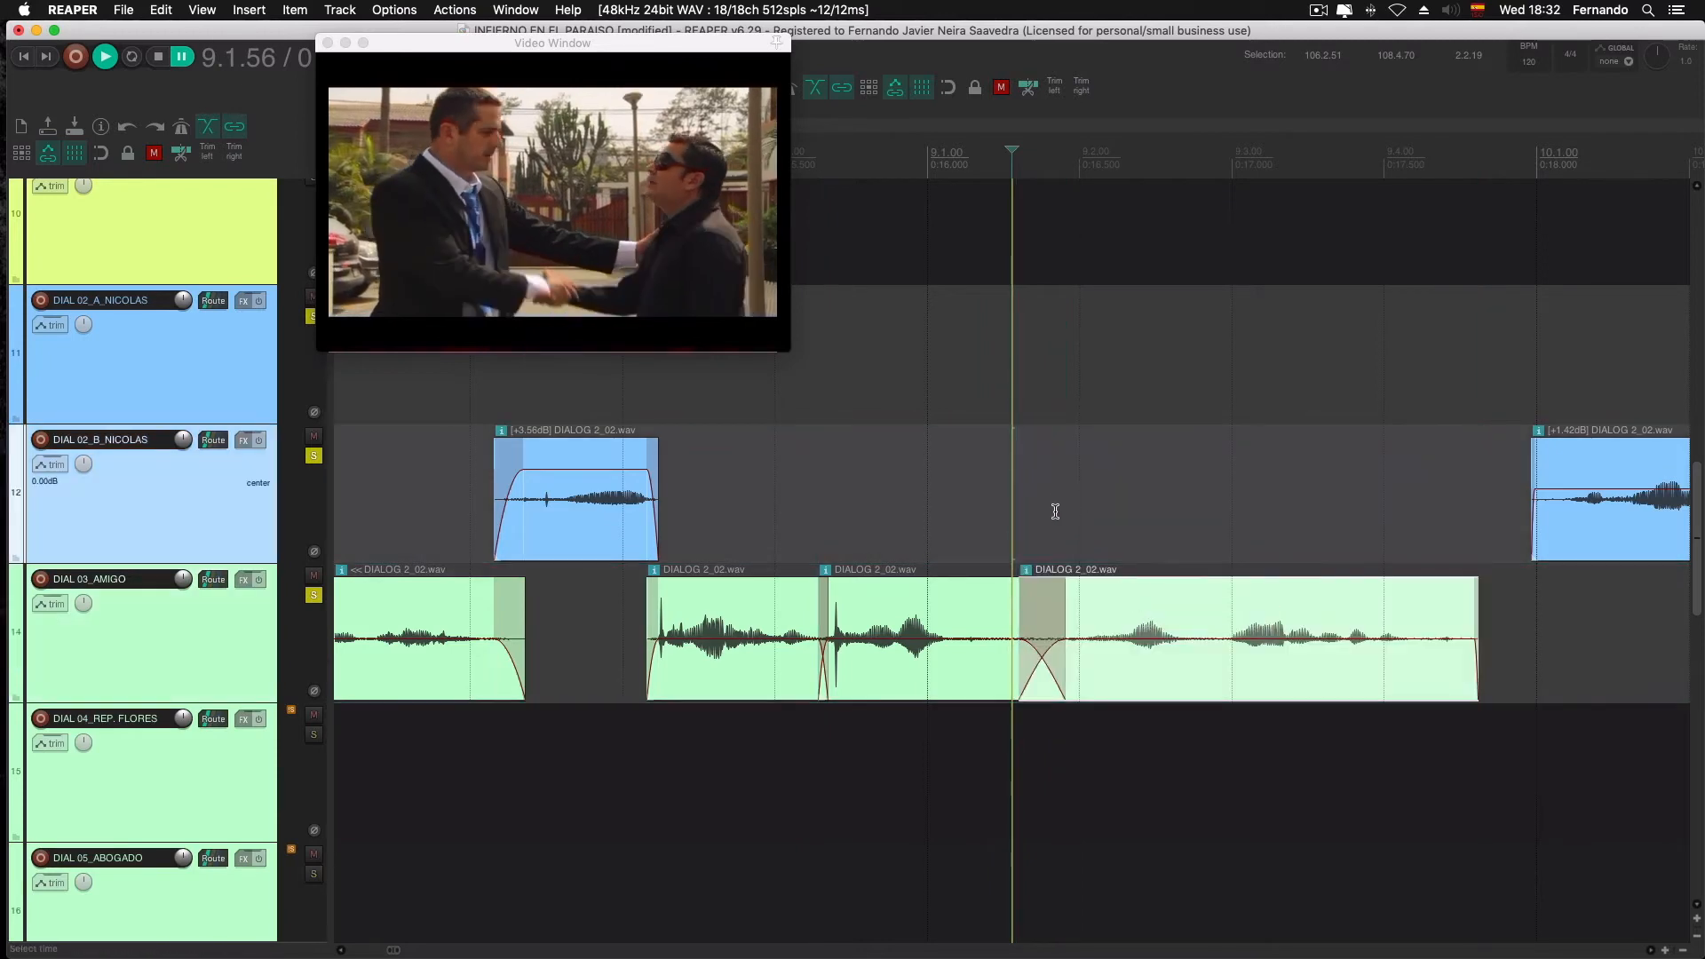
# Remove the short fades from the start of the second DIAL 02_B clip and the end of the fourth DIAL 03_AMIGO clip
pyautogui.scroll(-5, 1046, 502)
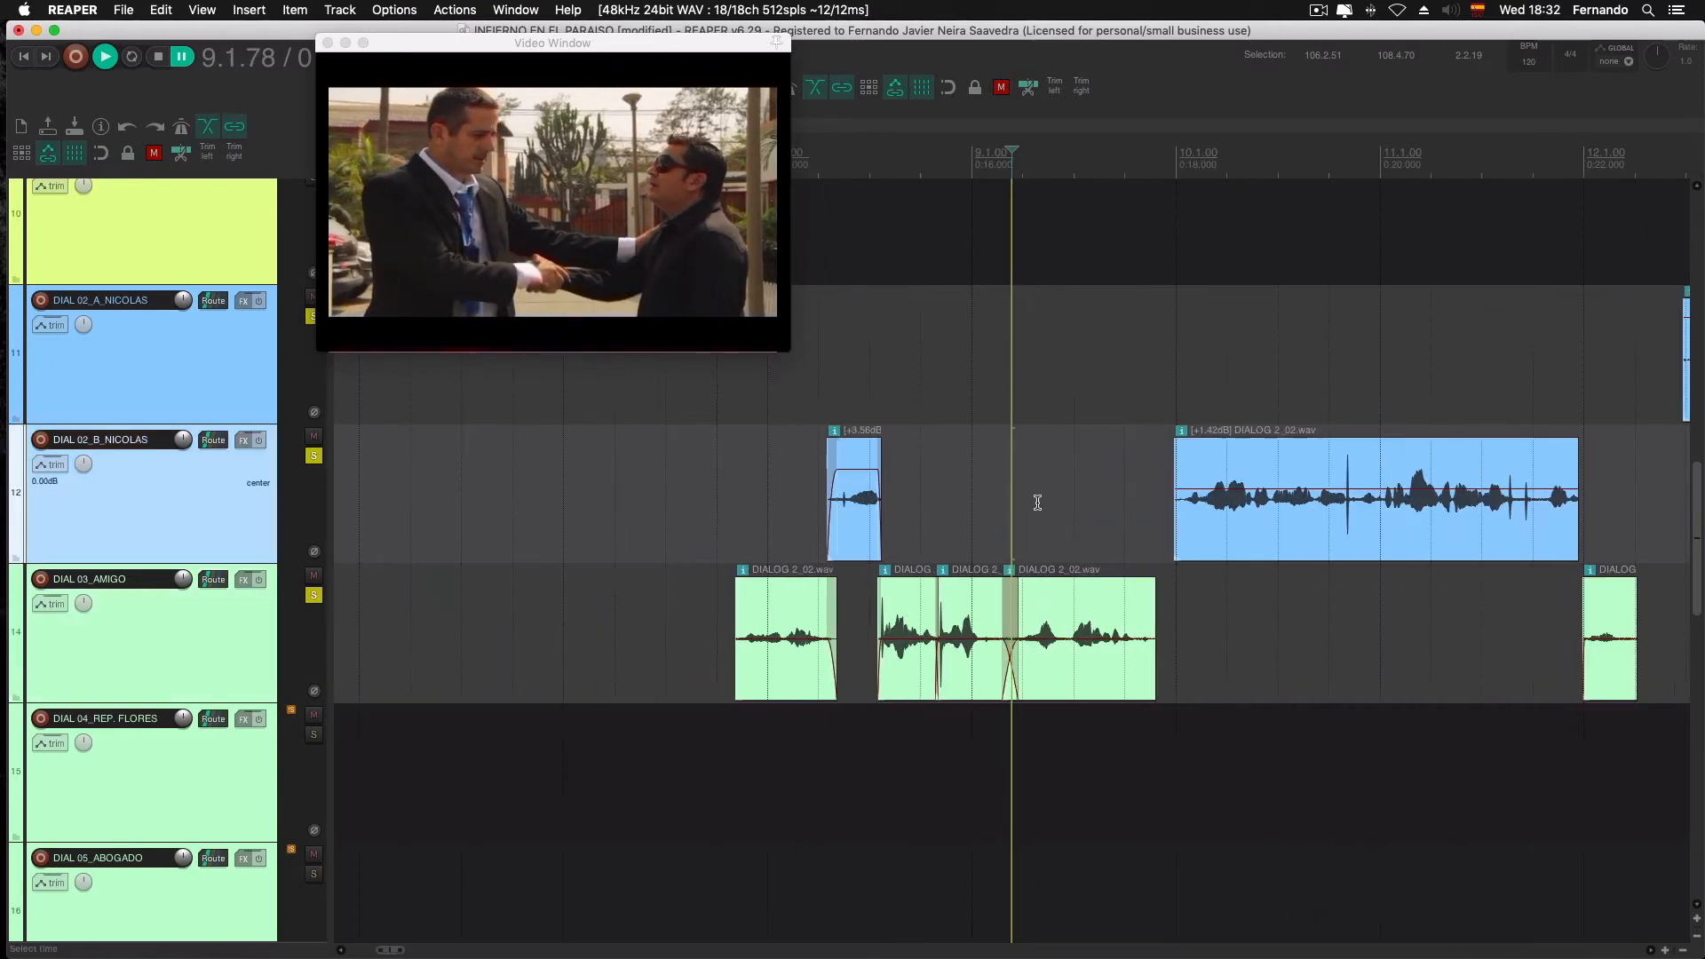
pyautogui.click(1168, 532)
pyautogui.scroll(5, 1165, 531)
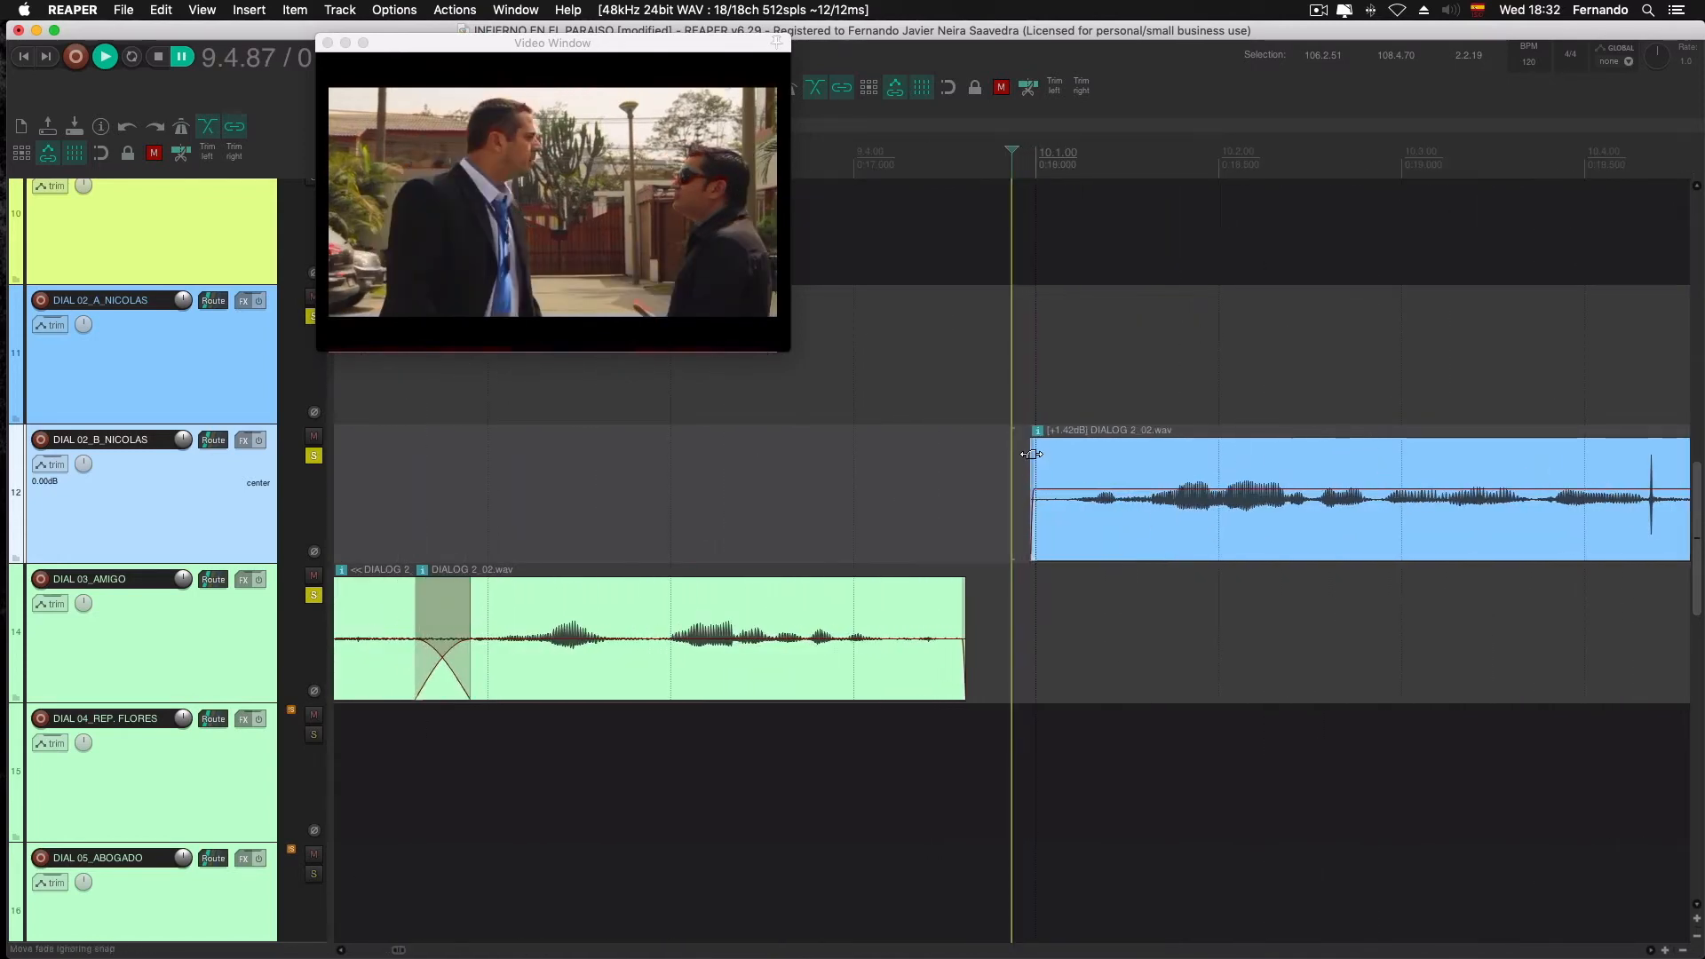
pyautogui.click(964, 587)
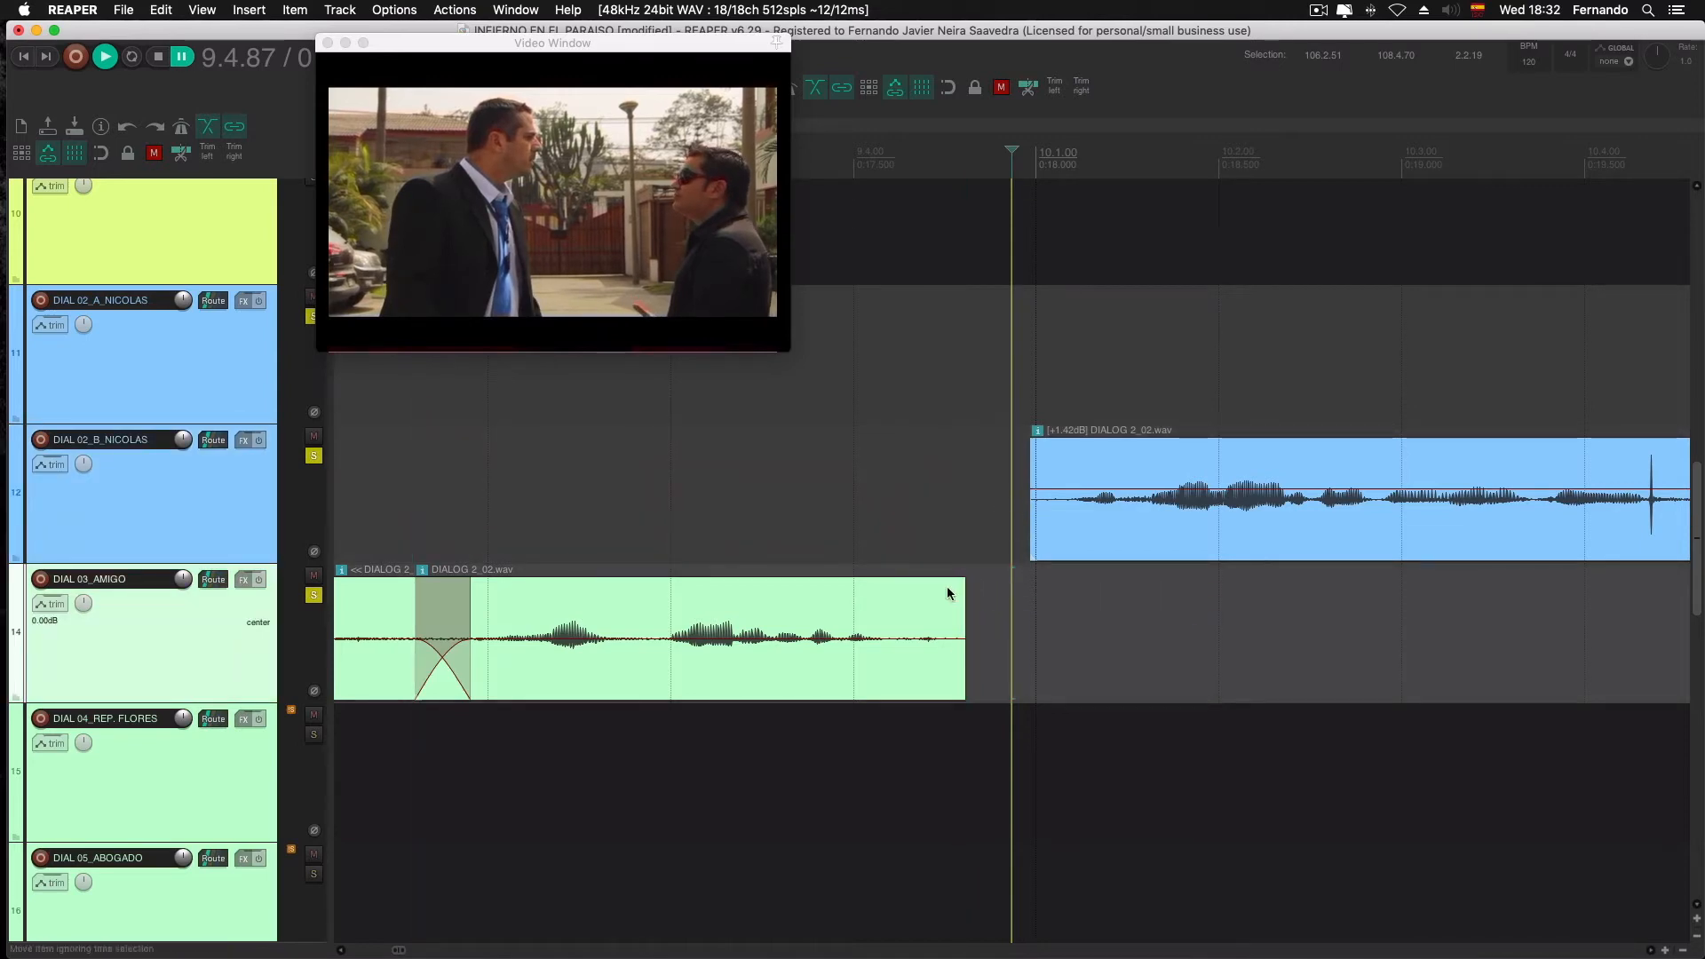
# Try splitting the fourth DIAL 03_AMIGO clip near its end and shifting the cut piece, and undo the edits
pyautogui.click(904, 601)
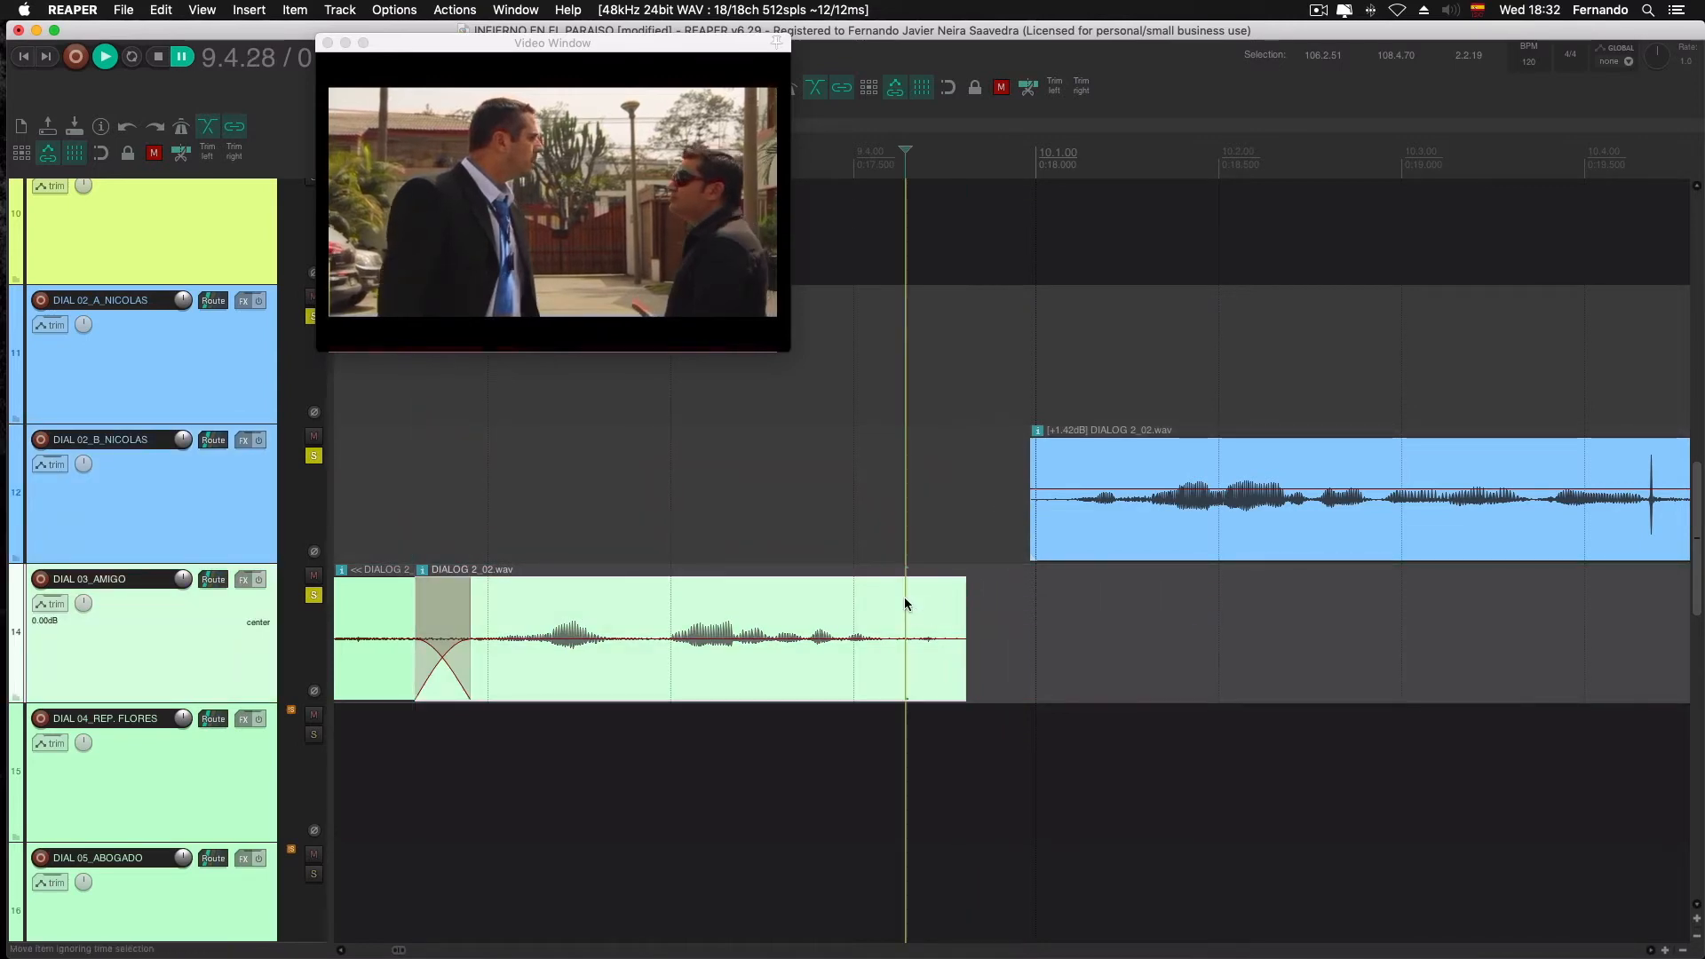
pyautogui.press('s')
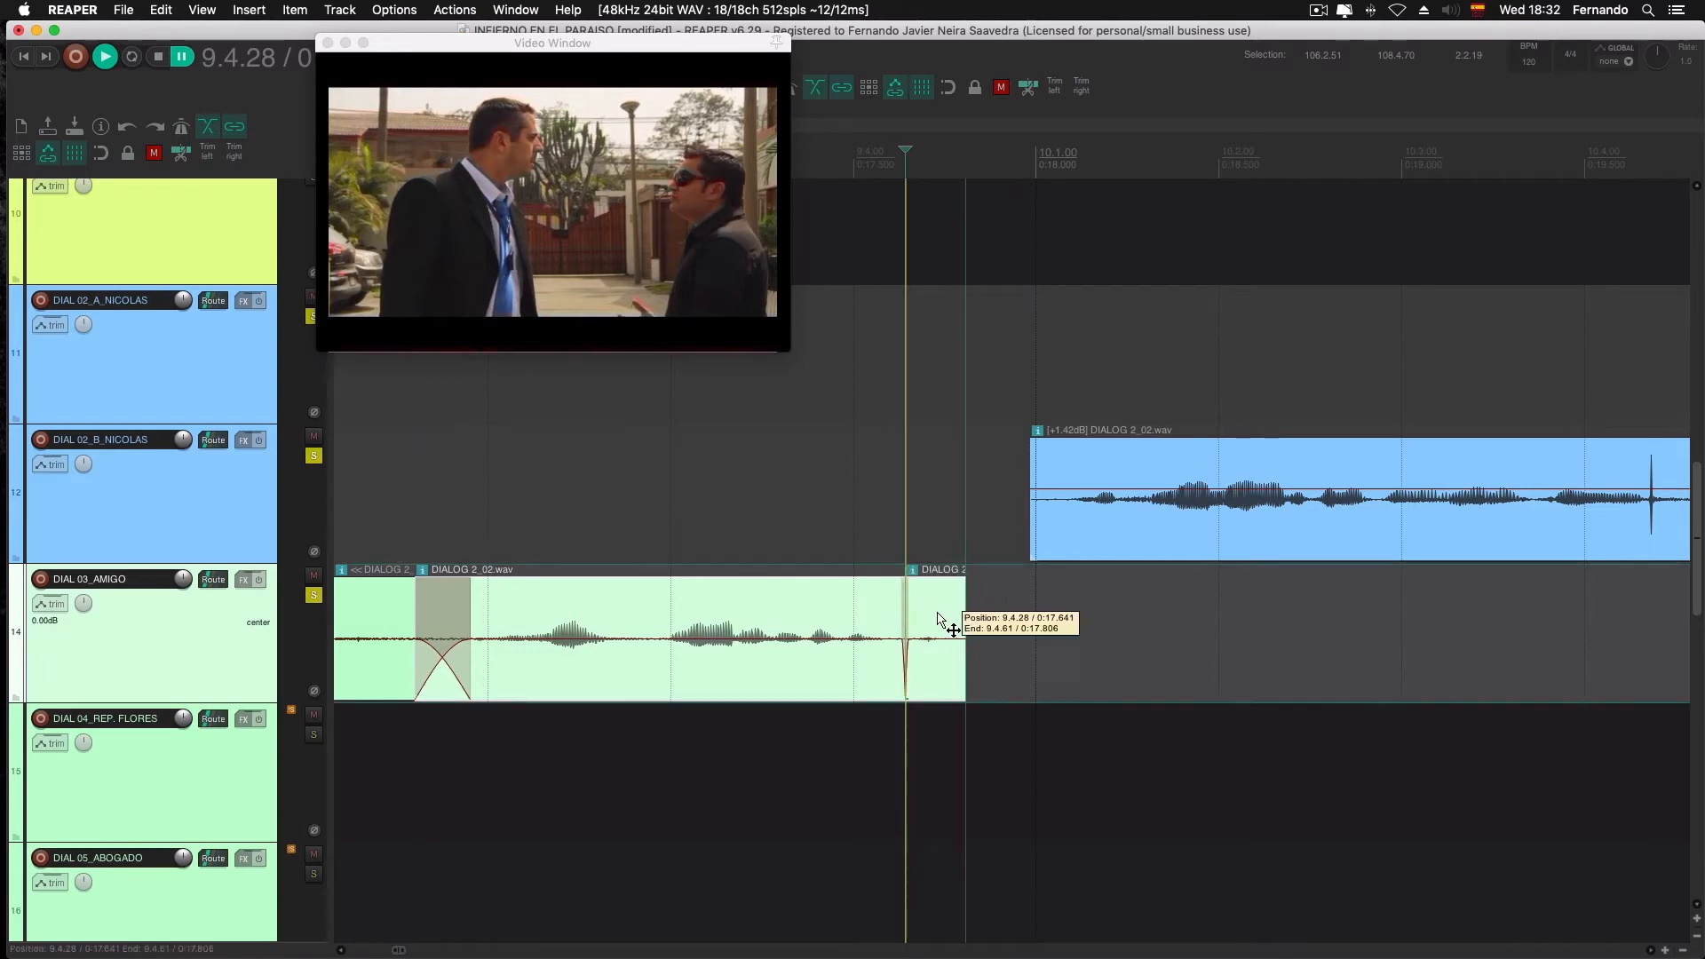
pyautogui.moveTo(938, 619); pyautogui.dragTo(976, 617)
pyautogui.press('super+z')
pyautogui.click(939, 615)
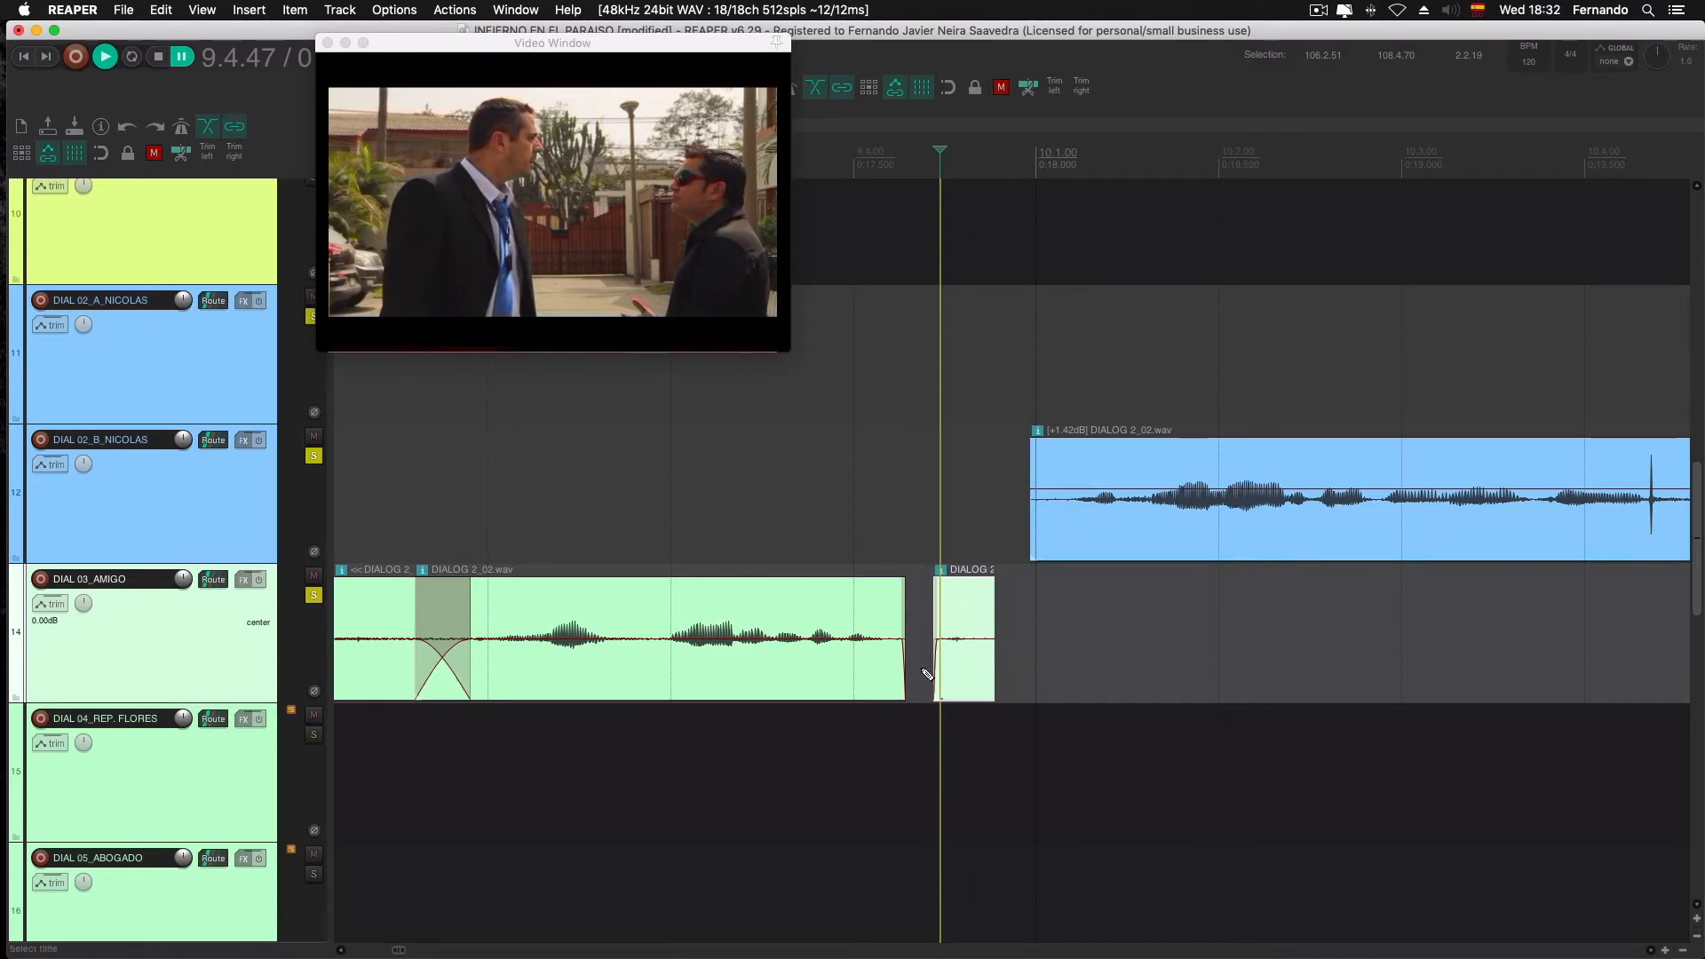
pyautogui.press('super+z')
pyautogui.press('super+z')
pyautogui.press('super+z')
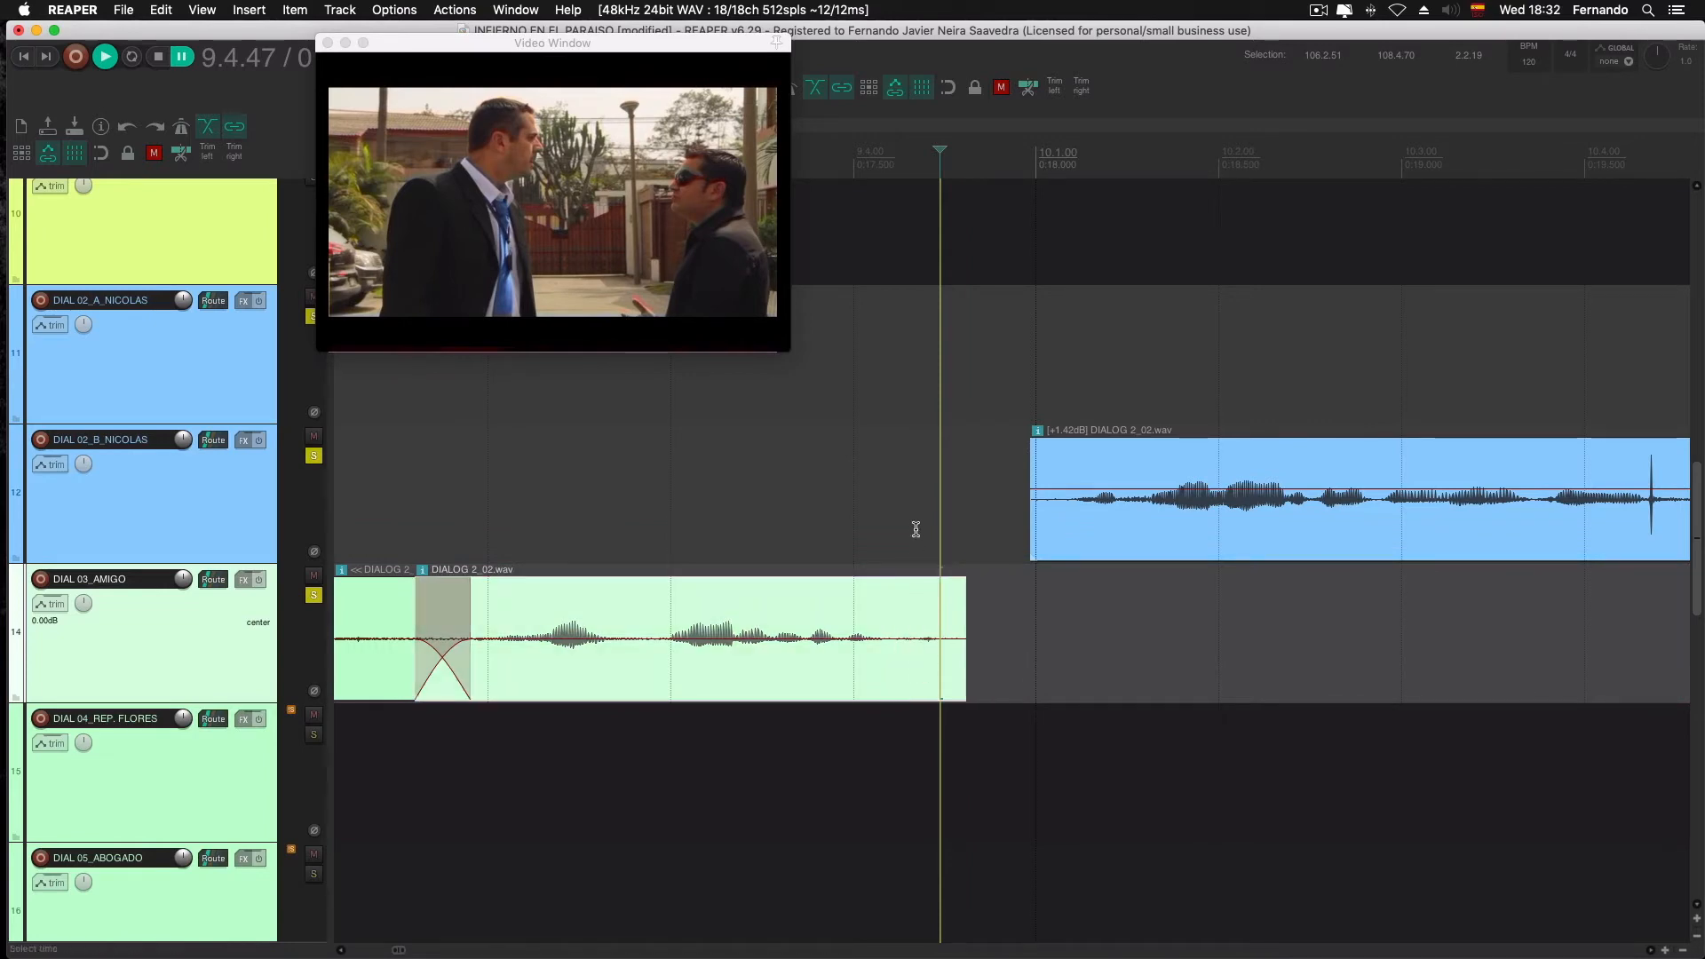
# Overlap the second DIAL 02_B clip's start with the fourth DIAL 03_AMIGO clip's end and cover the overlap with a matching fade-in and fade-out
pyautogui.click(916, 529)
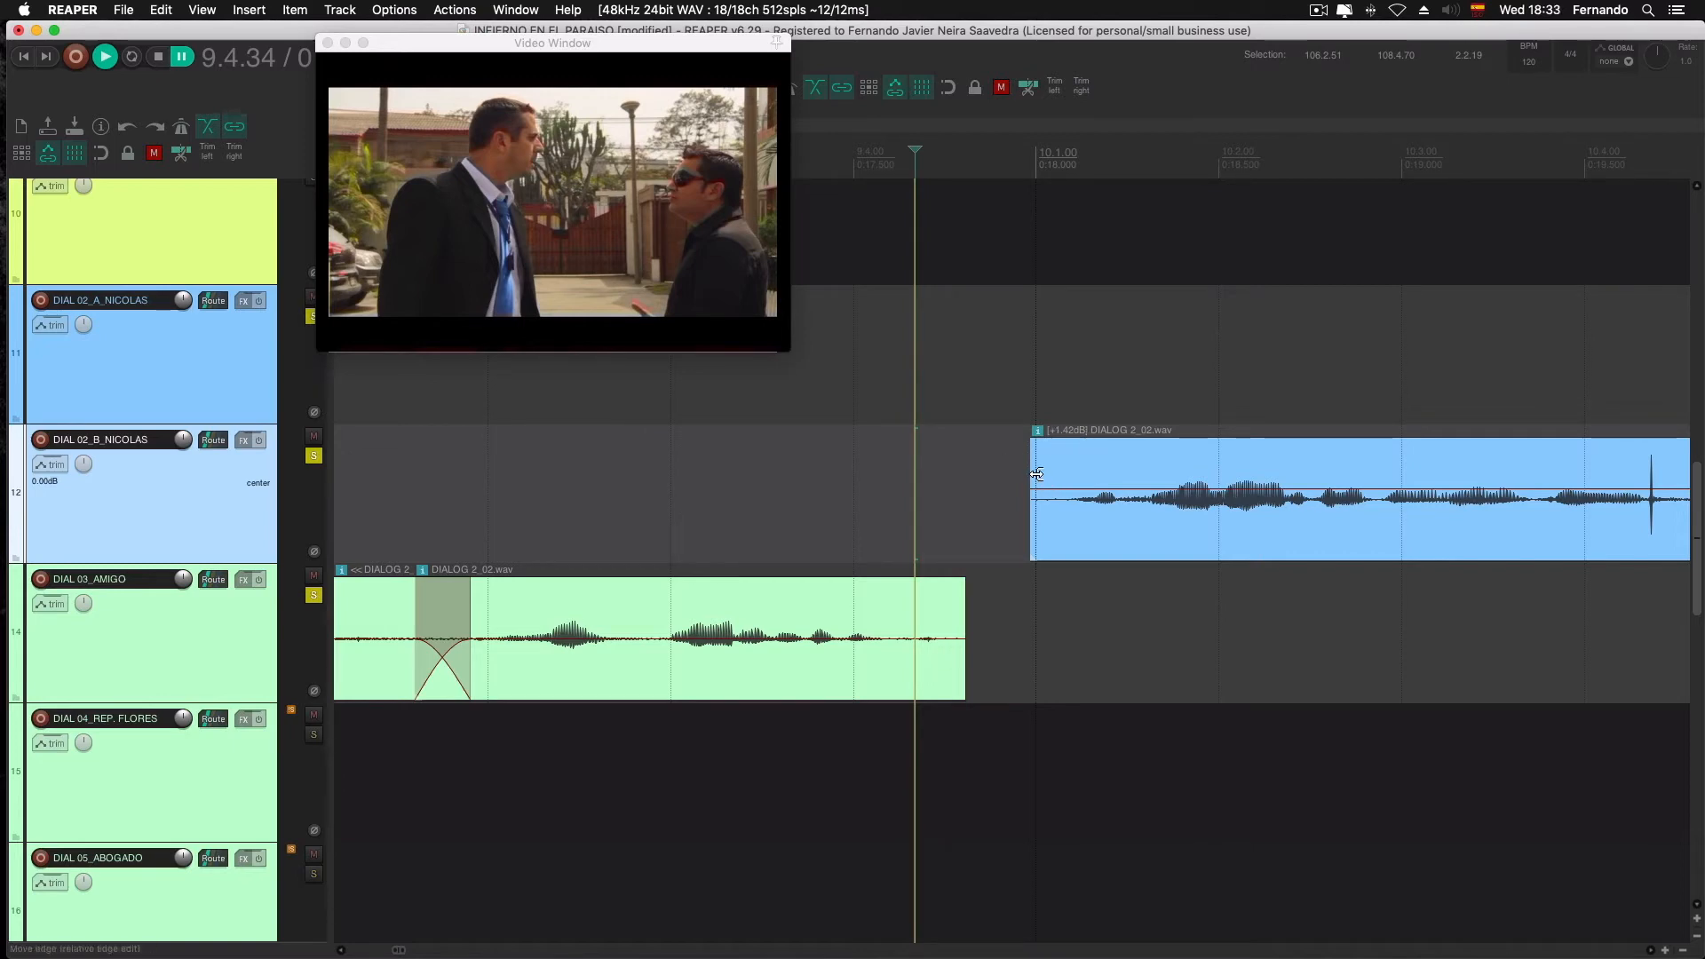
pyautogui.moveTo(1036, 474); pyautogui.dragTo(932, 527)
pyautogui.moveTo(964, 609); pyautogui.dragTo(1057, 609)
pyautogui.moveTo(929, 503); pyautogui.dragTo(1057, 452)
pyautogui.moveTo(1055, 590); pyautogui.dragTo(961, 591)
# Try the second DIAL 02_B clip on the DIAL 03_AMIGO track, play it there, and move it back to the DIAL 02_B track
pyautogui.moveTo(1120, 538); pyautogui.dragTo(1114, 622)
pyautogui.click(1011, 507)
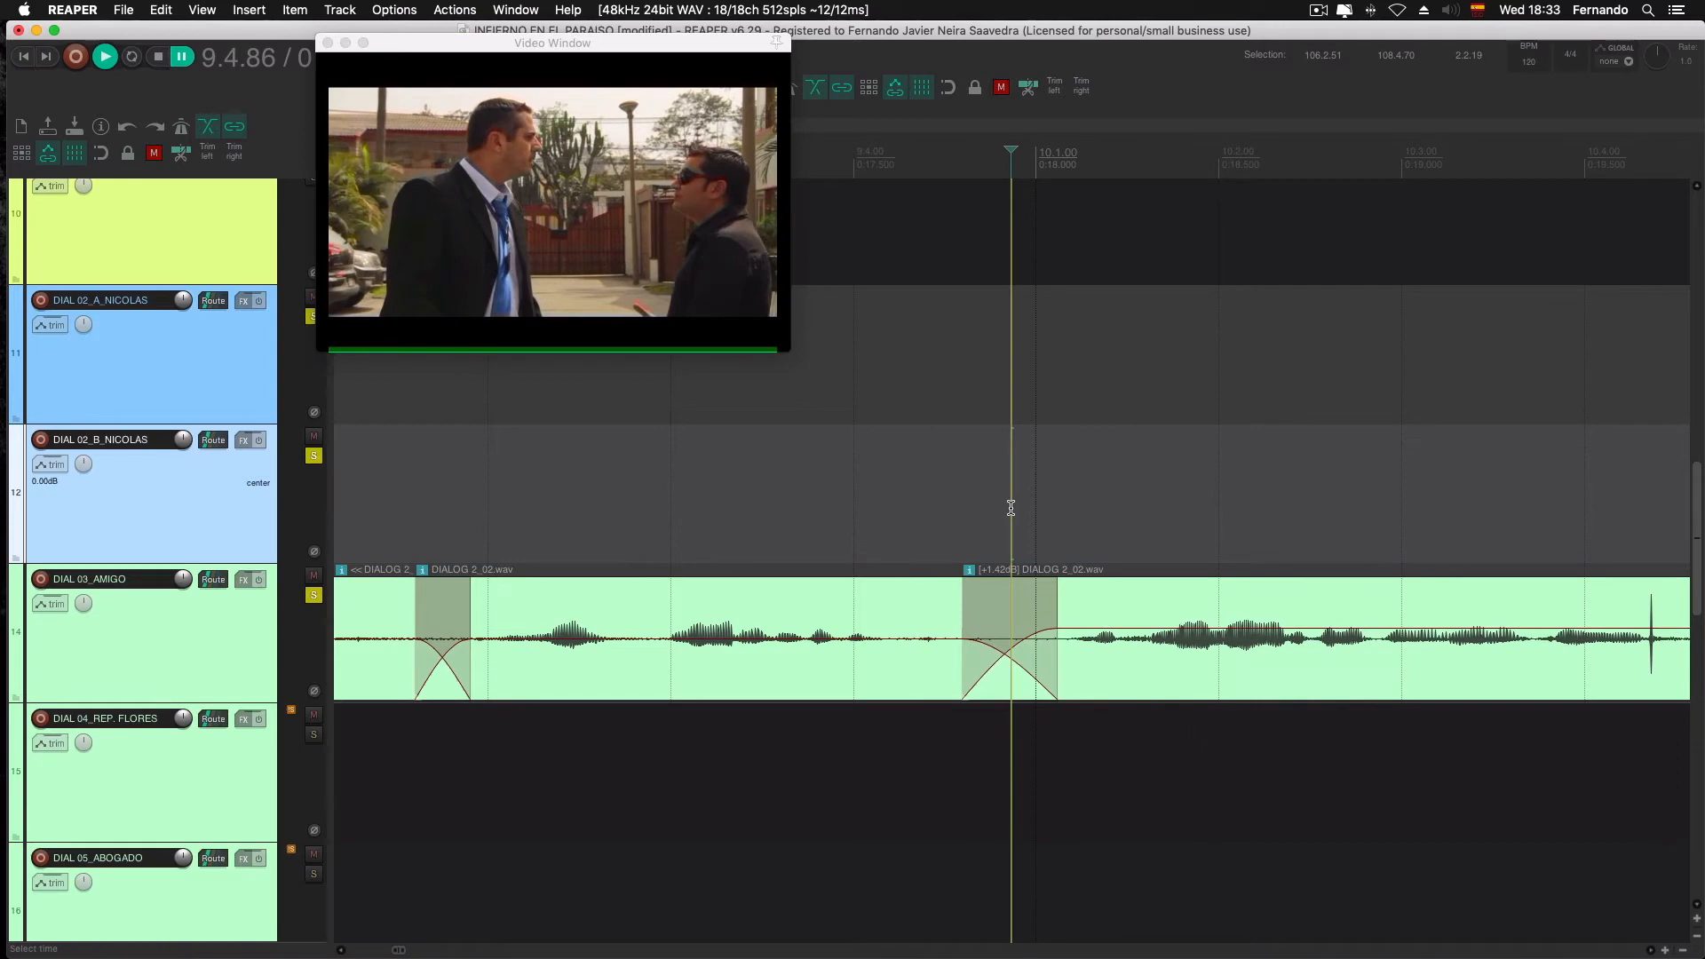
pyautogui.press('space')
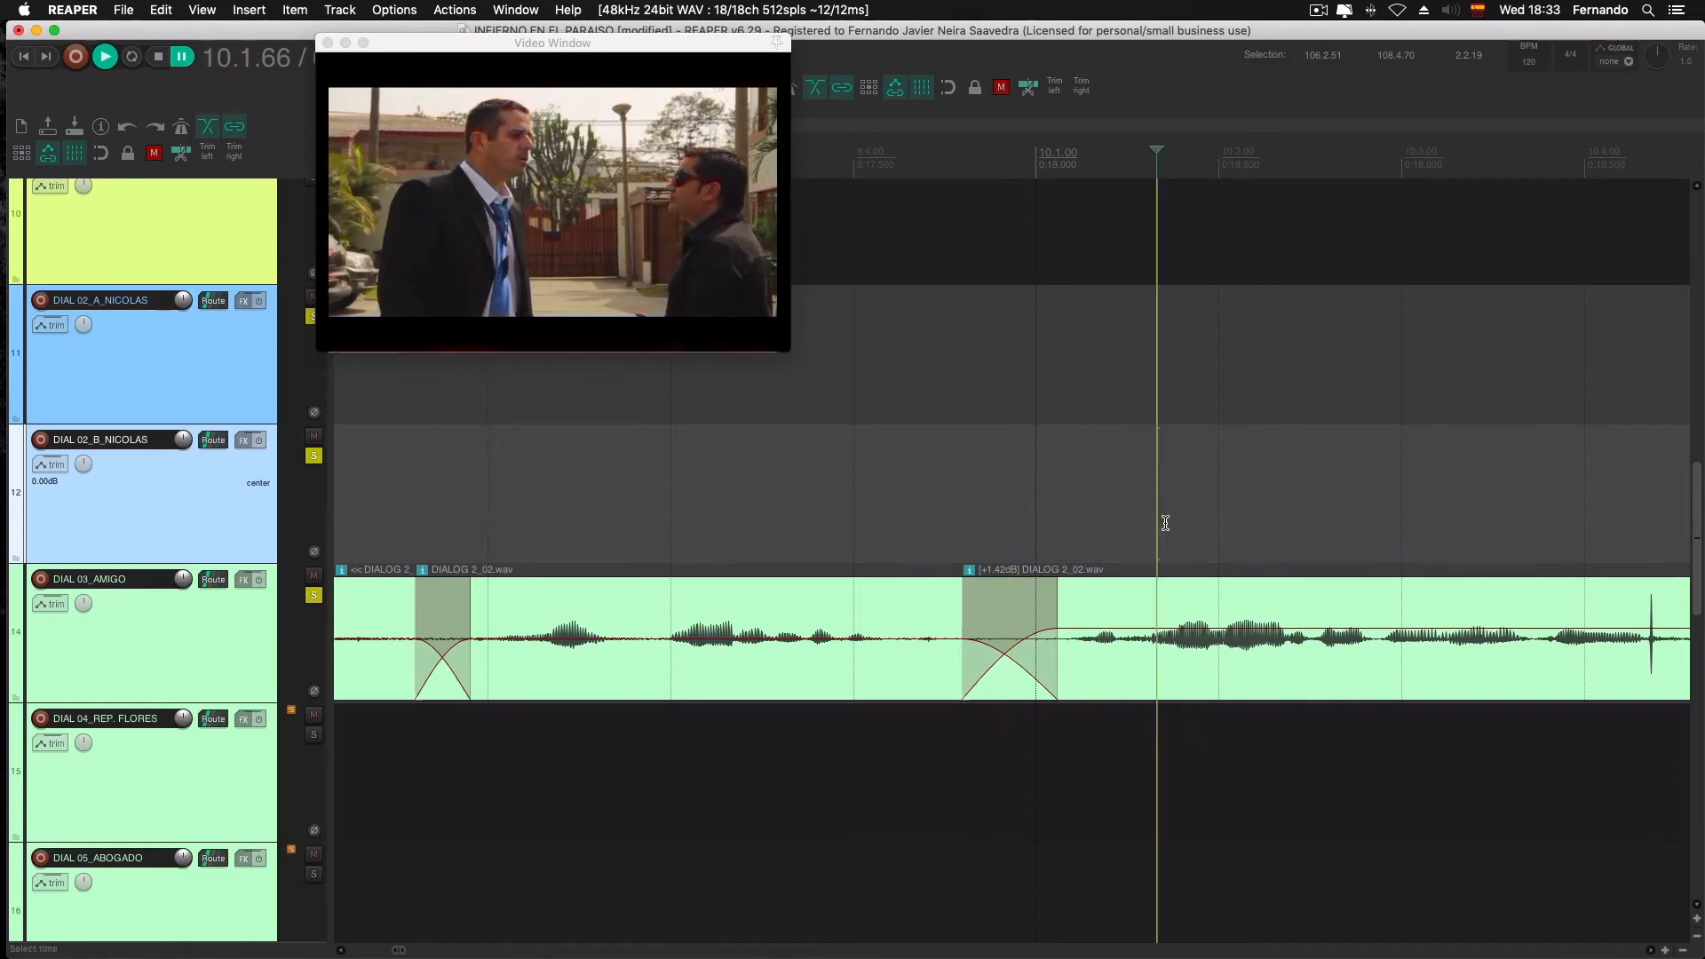
pyautogui.click(1154, 600)
pyautogui.press('space')
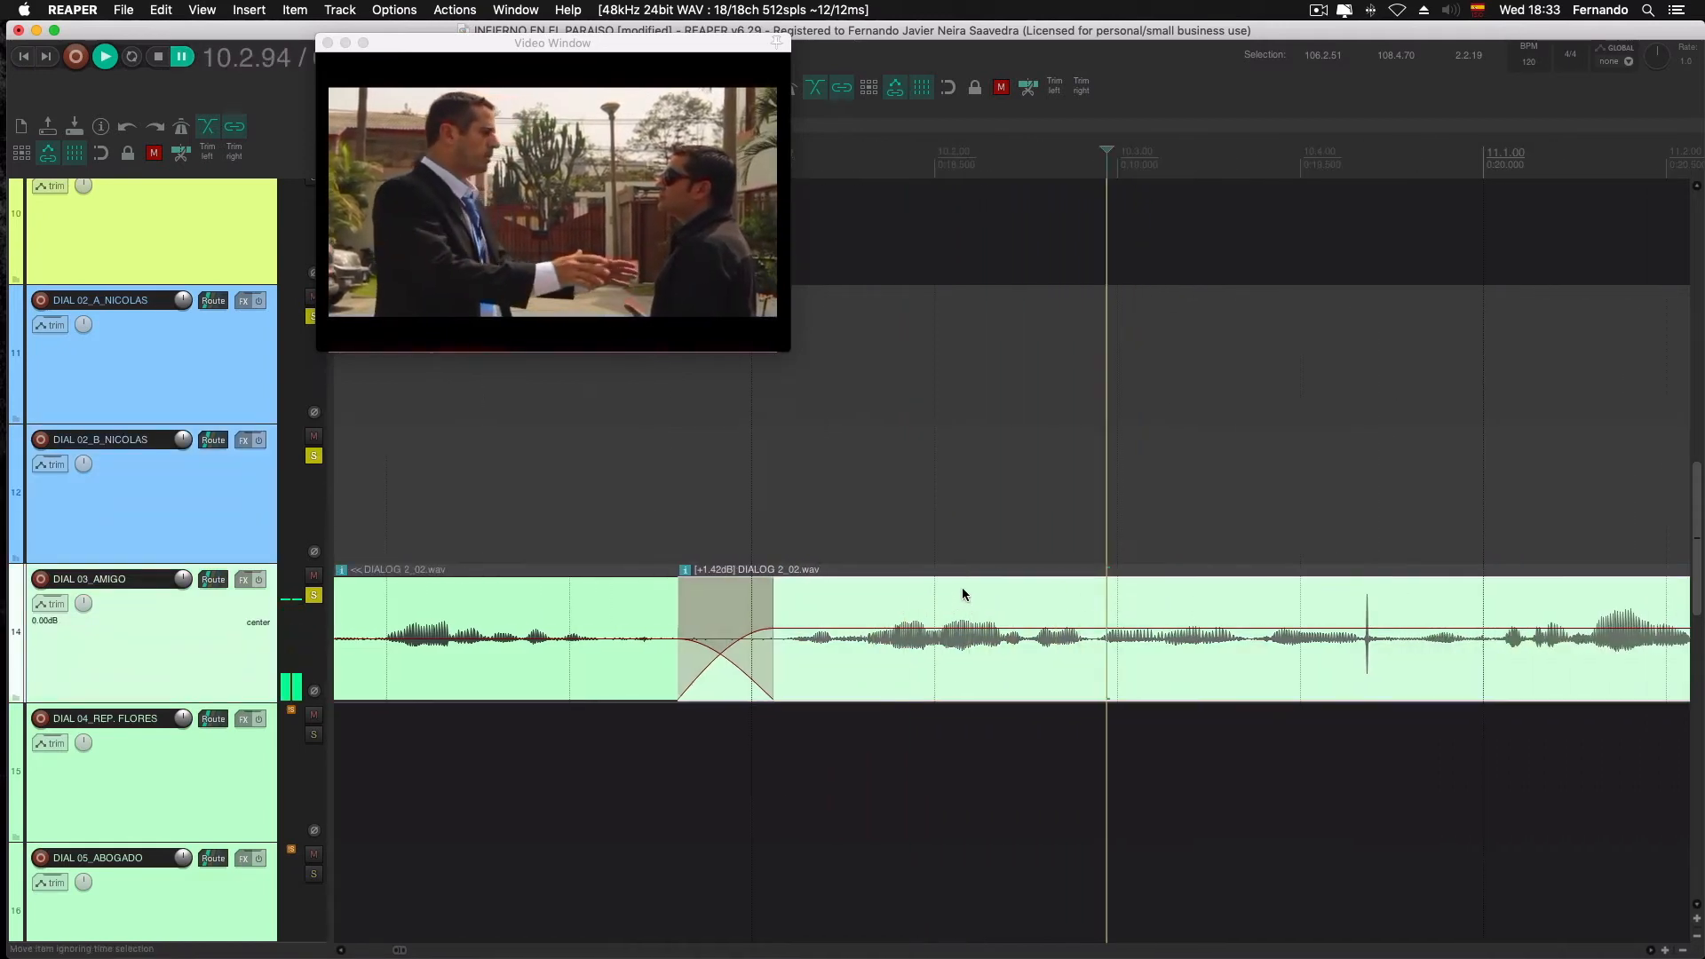
pyautogui.moveTo(961, 588); pyautogui.dragTo(962, 524)
pyautogui.click(596, 446)
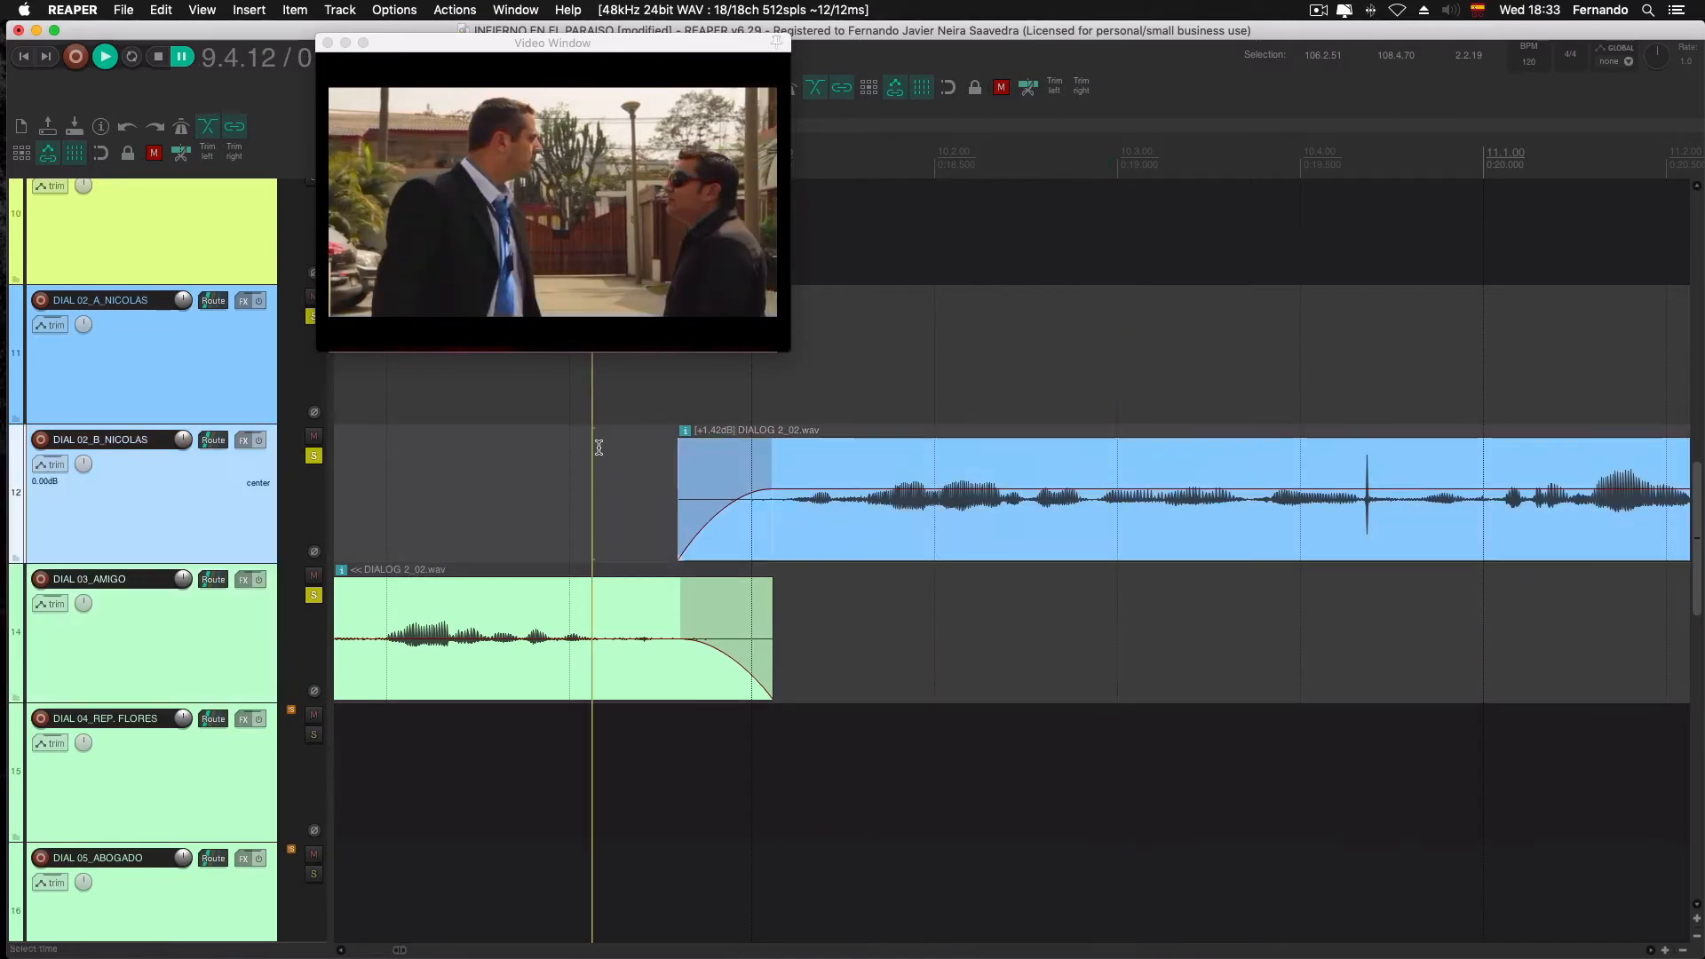
# Play the dialogue from just before the second DIAL 02_B clip through the following DIAL 03_AMIGO clip to check the transitions
pyautogui.scroll(-8, 599, 447)
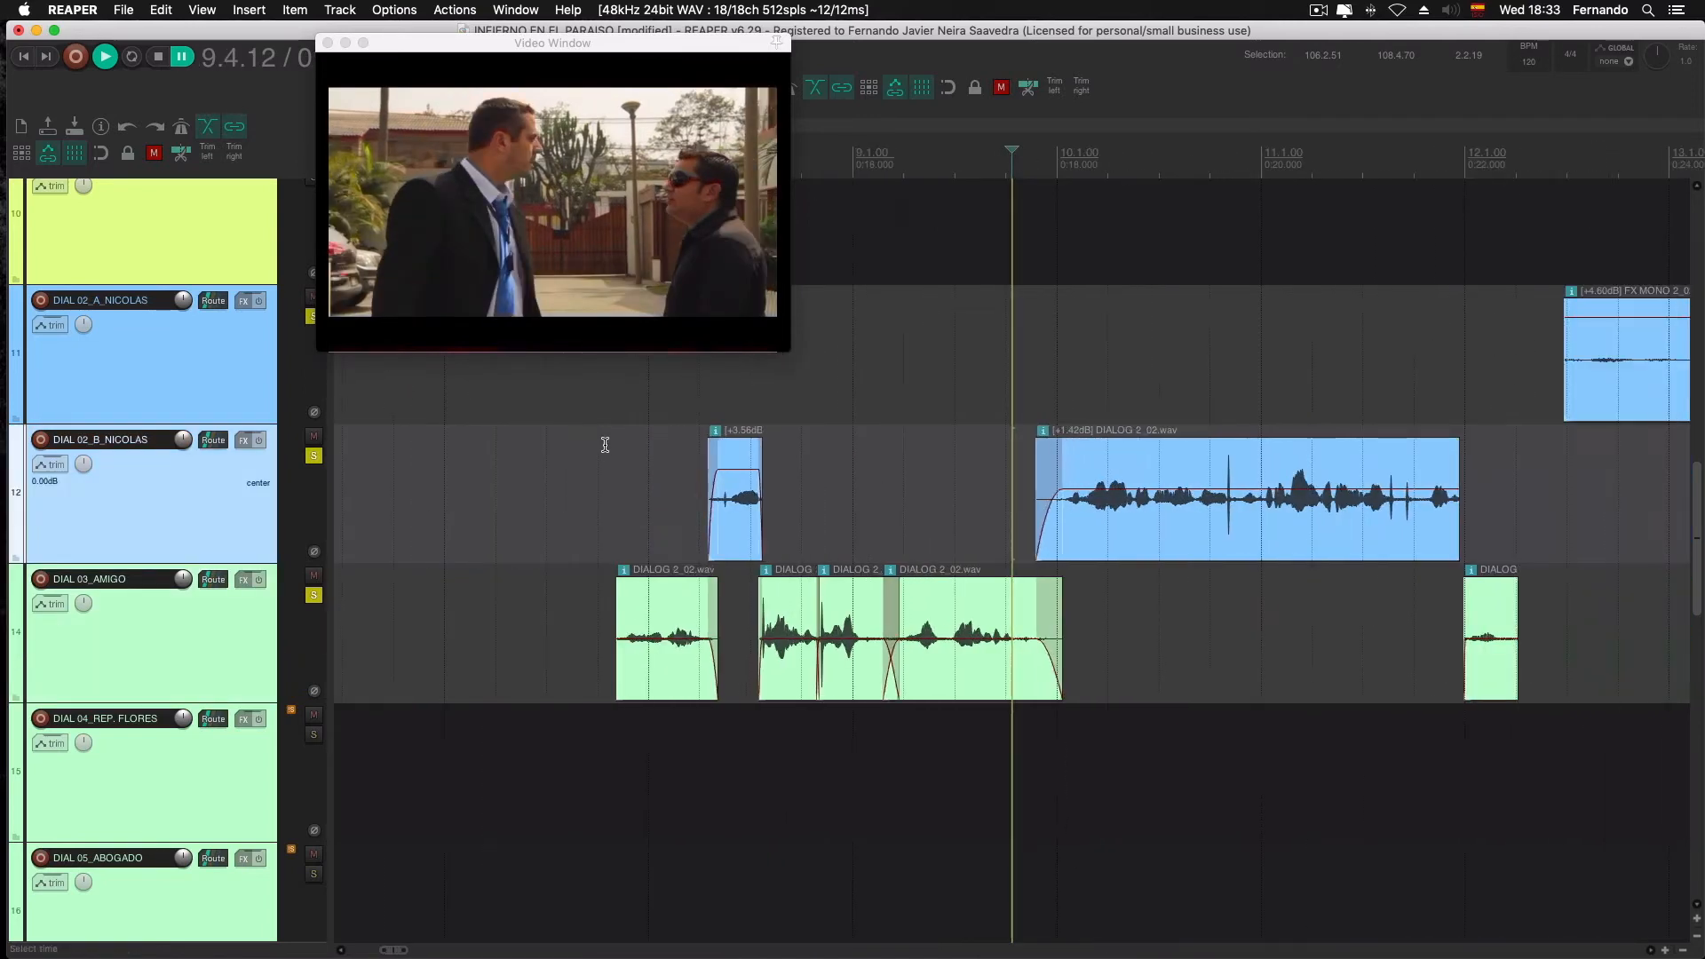
pyautogui.scroll(-2, 604, 445)
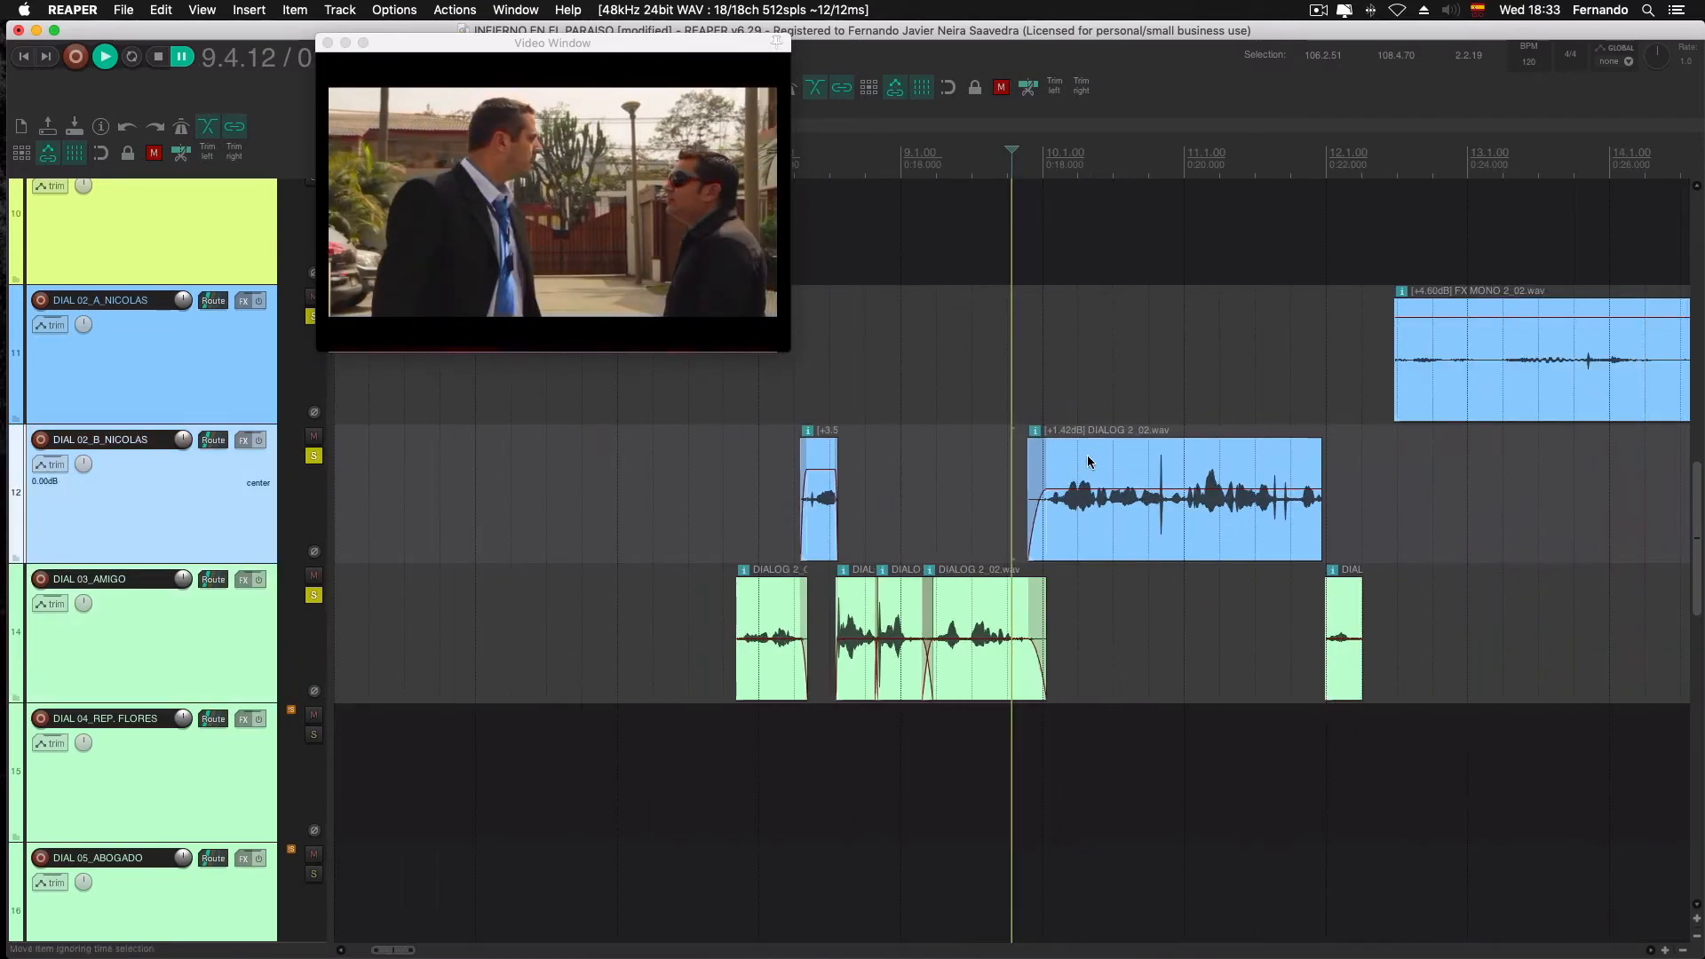
pyautogui.click(979, 448)
pyautogui.press('space')
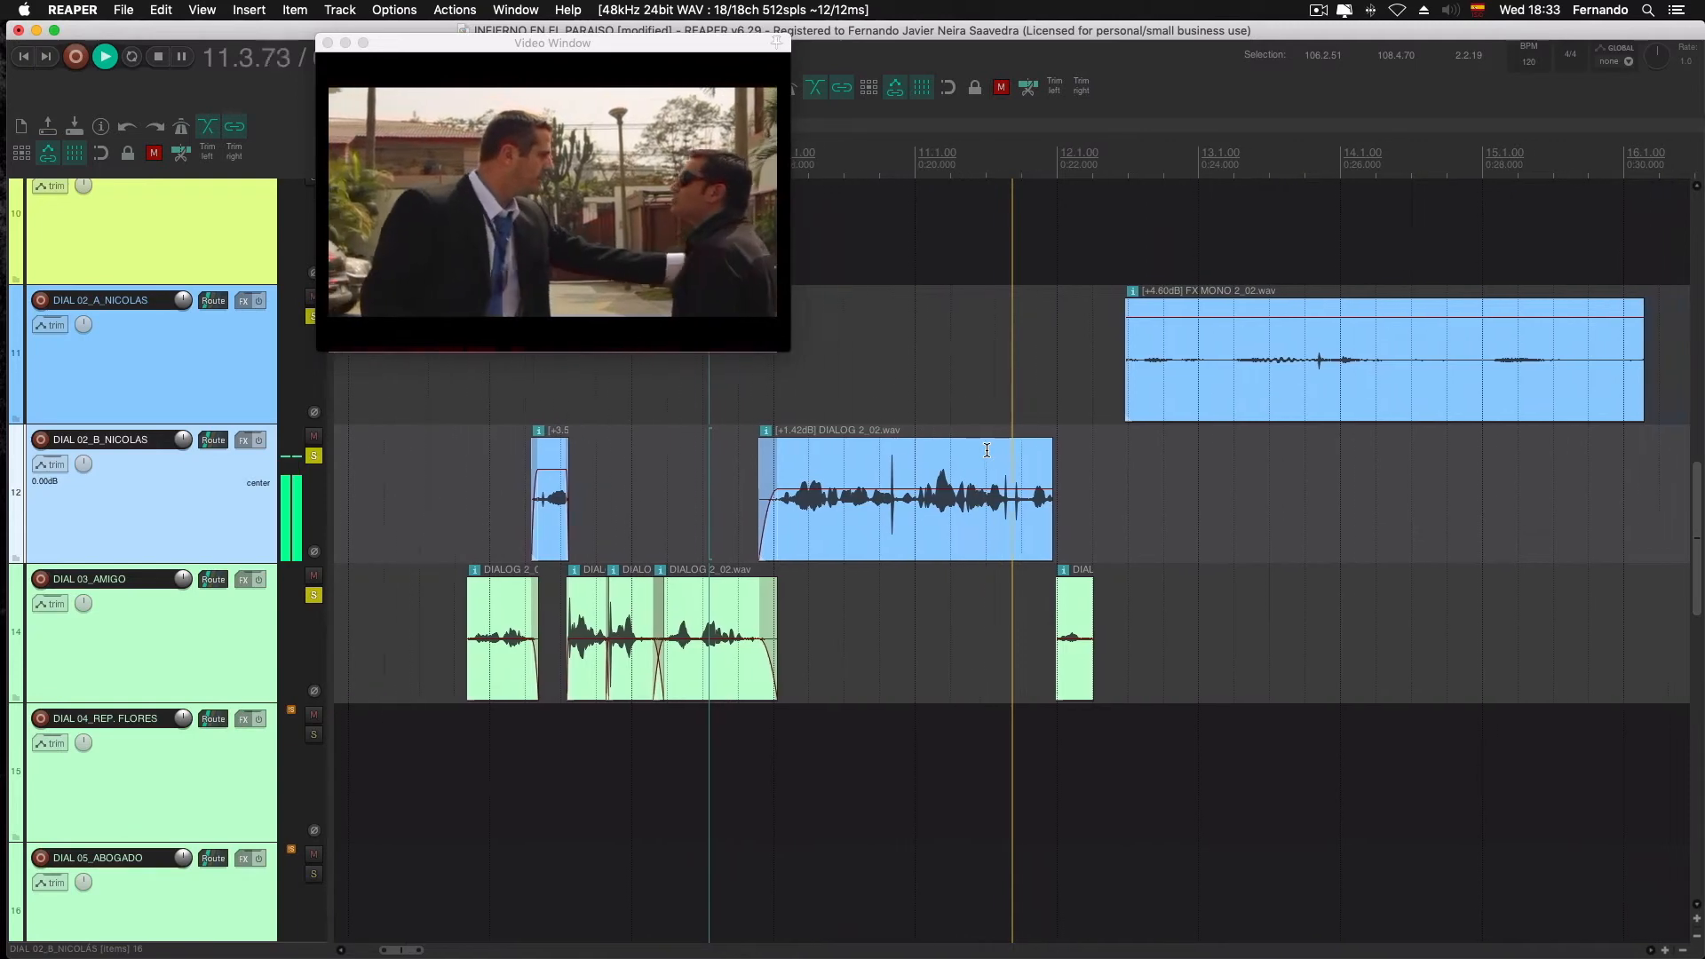
pyautogui.hotkey('ctrl', 'space')
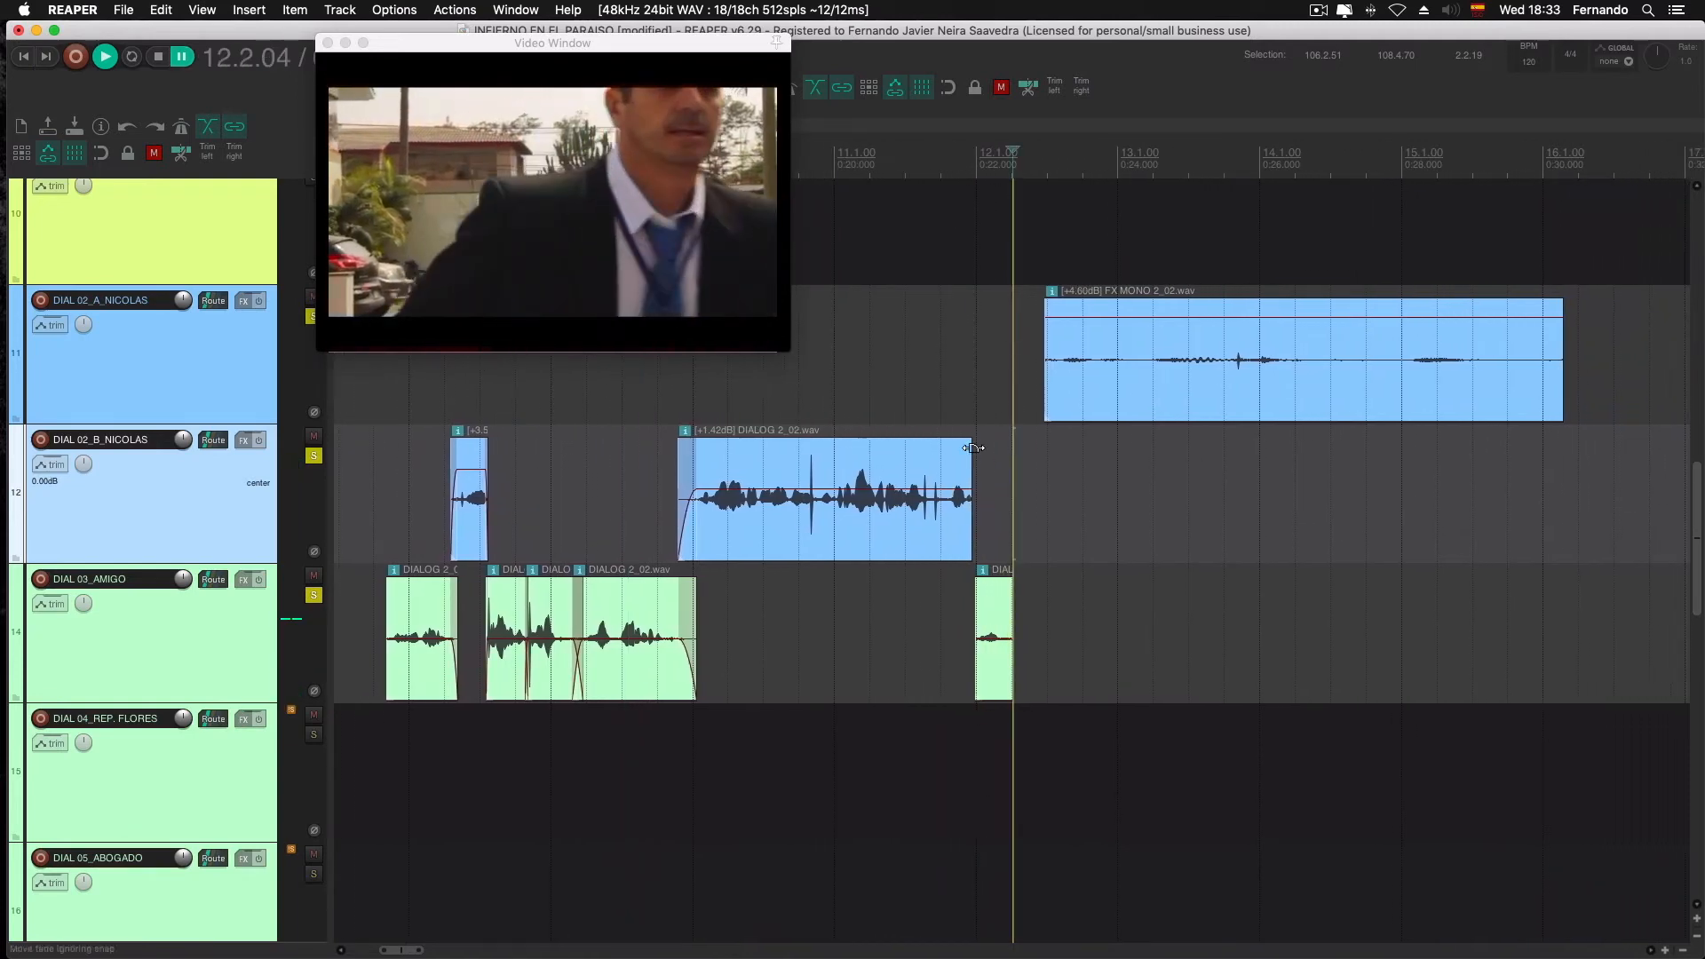
# Remove the short fades at the end of the second DIAL 02_B clip and the start of the last DIAL 03_AMIGO clip
pyautogui.click(976, 381)
pyautogui.scroll(8, 975, 381)
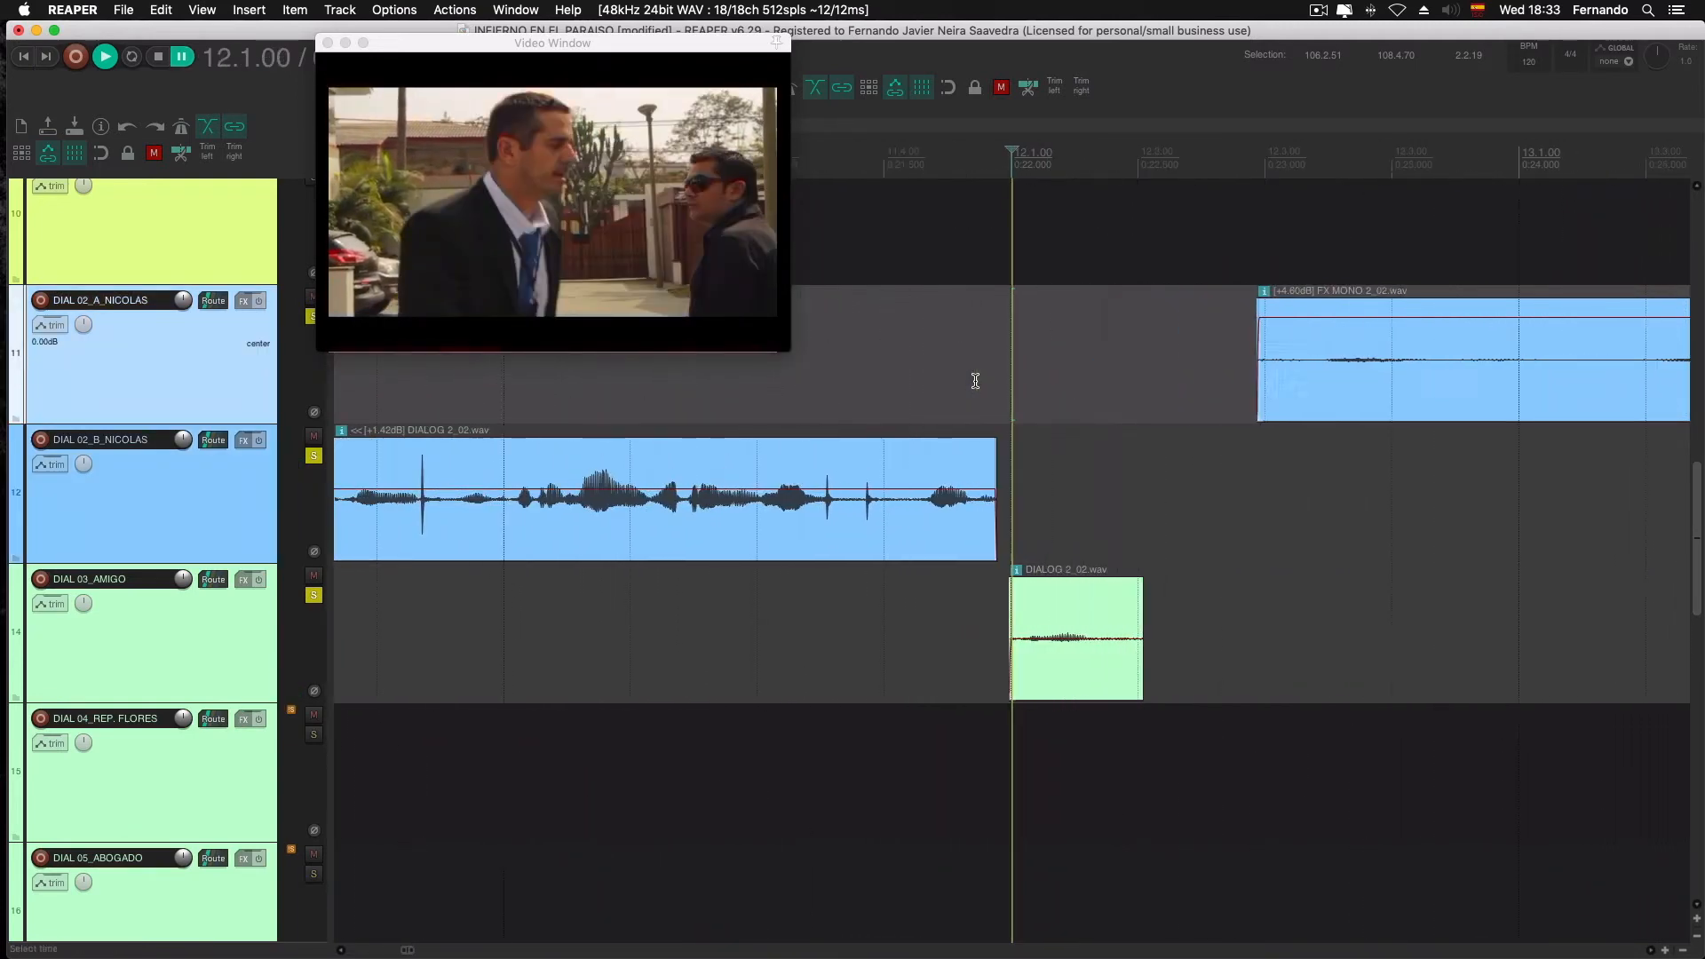
pyautogui.moveTo(944, 467); pyautogui.dragTo(957, 449)
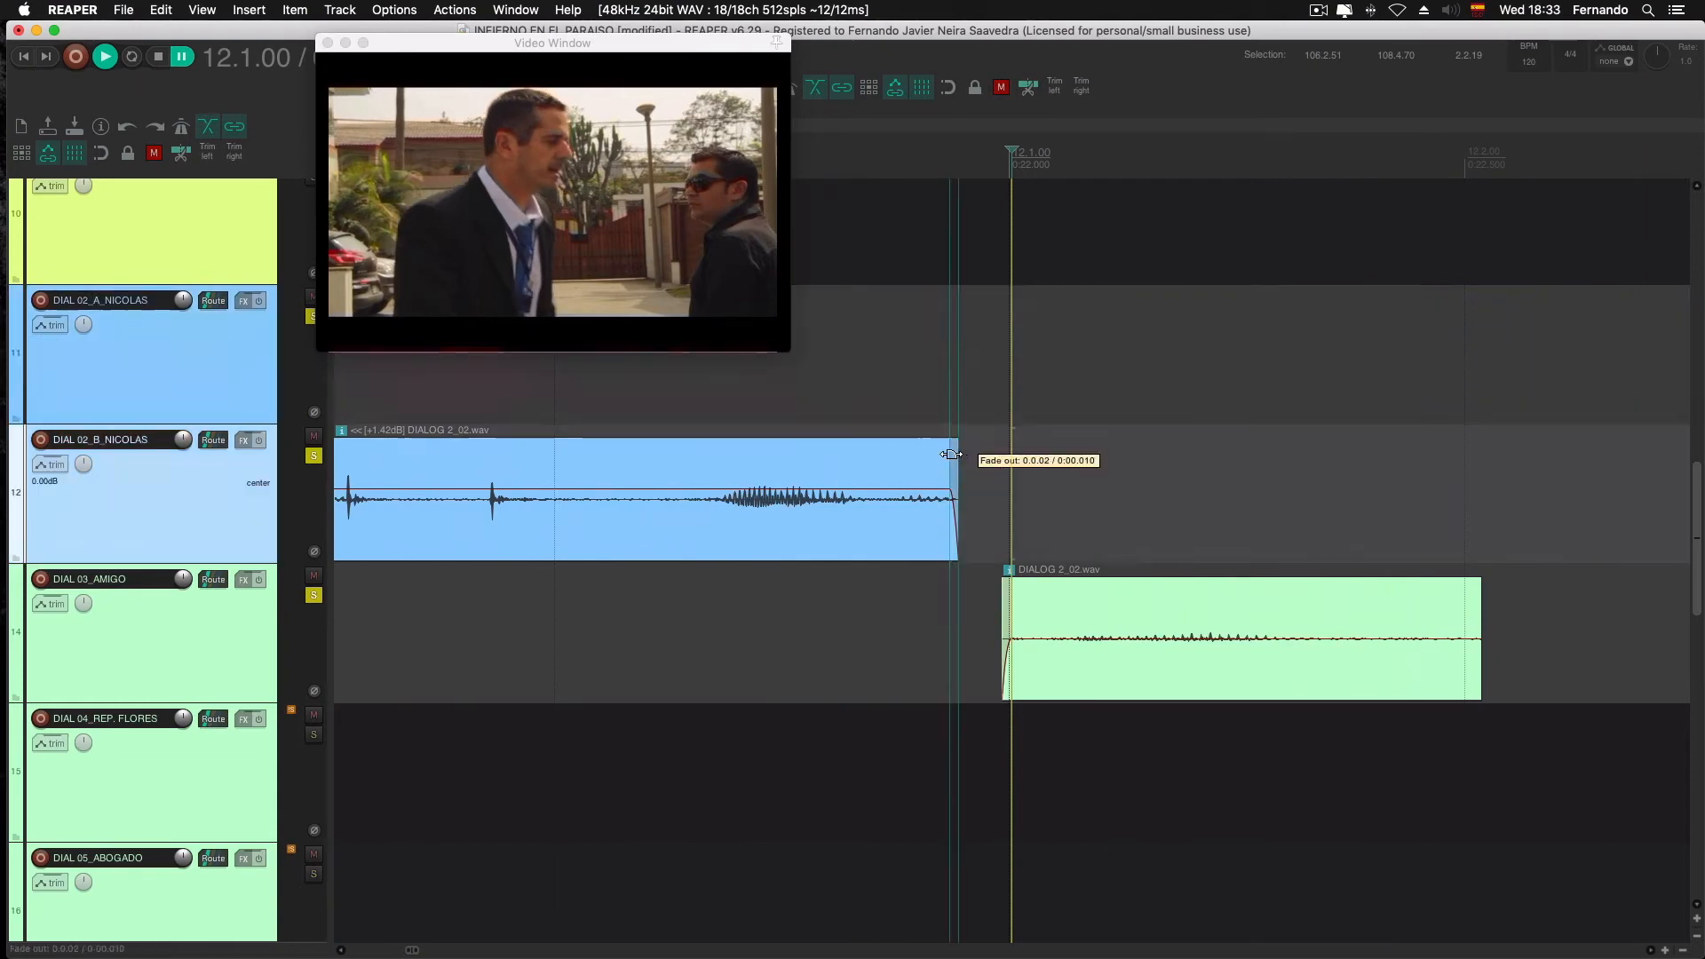
pyautogui.click(1006, 600)
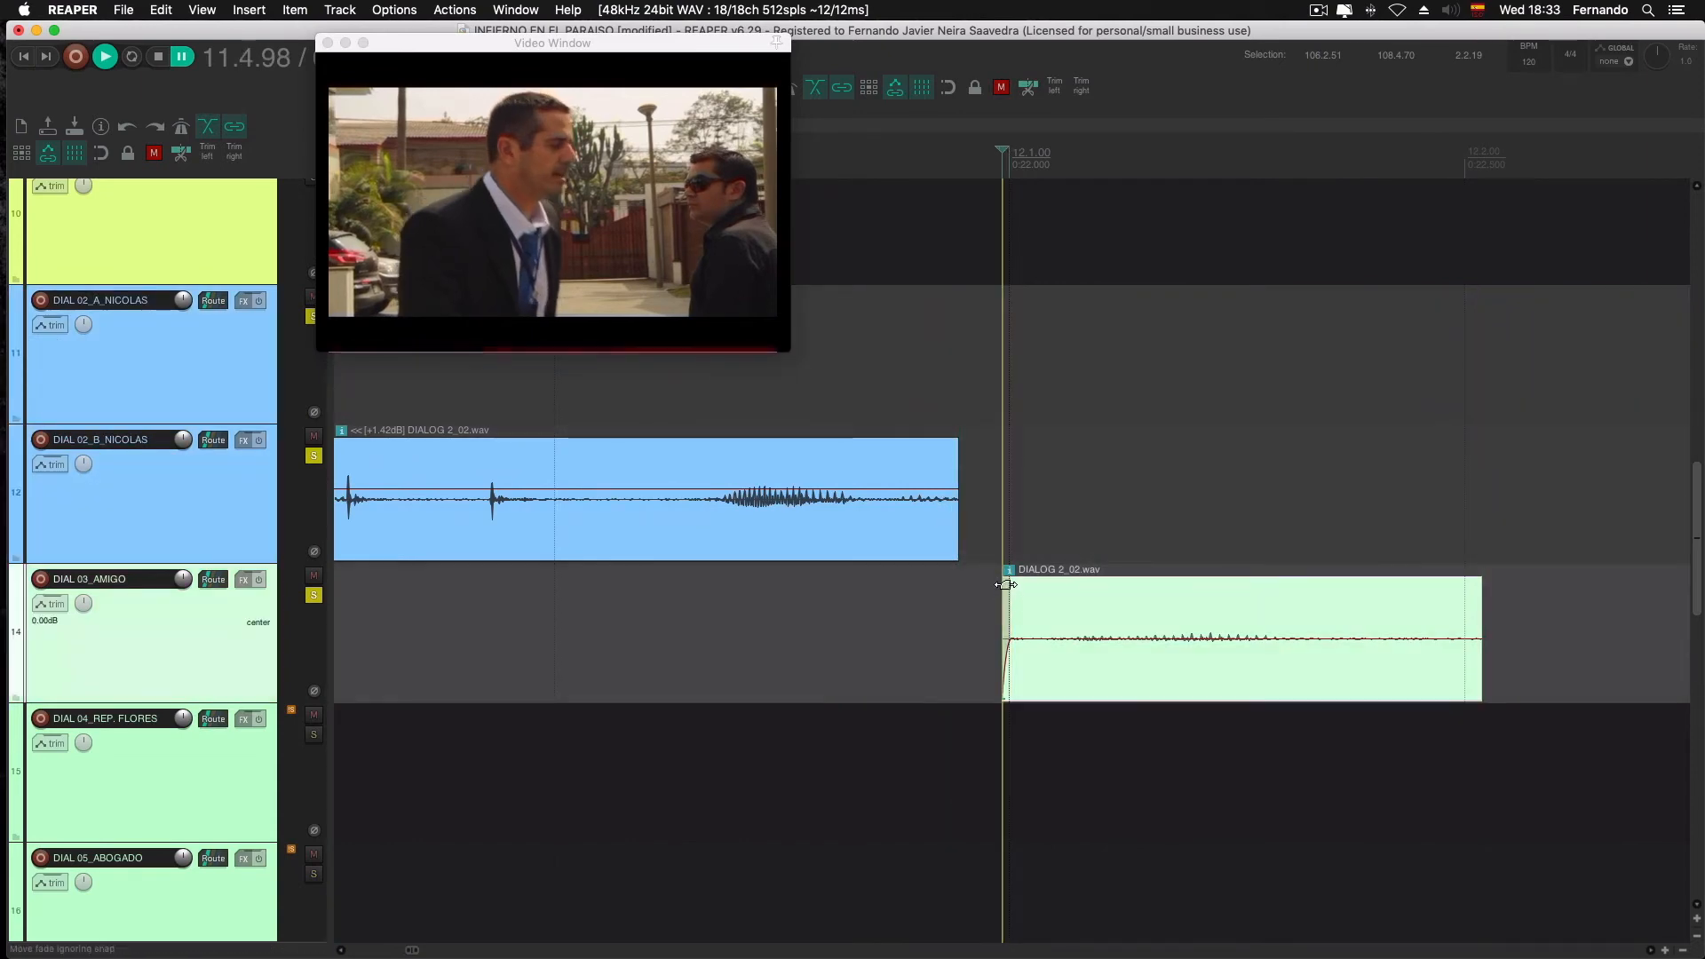
pyautogui.moveTo(1005, 587); pyautogui.dragTo(982, 588)
# Examine the gap between the second DIAL 02_B clip and the last DIAL 03_AMIGO clip
pyautogui.scroll(2, 974, 505)
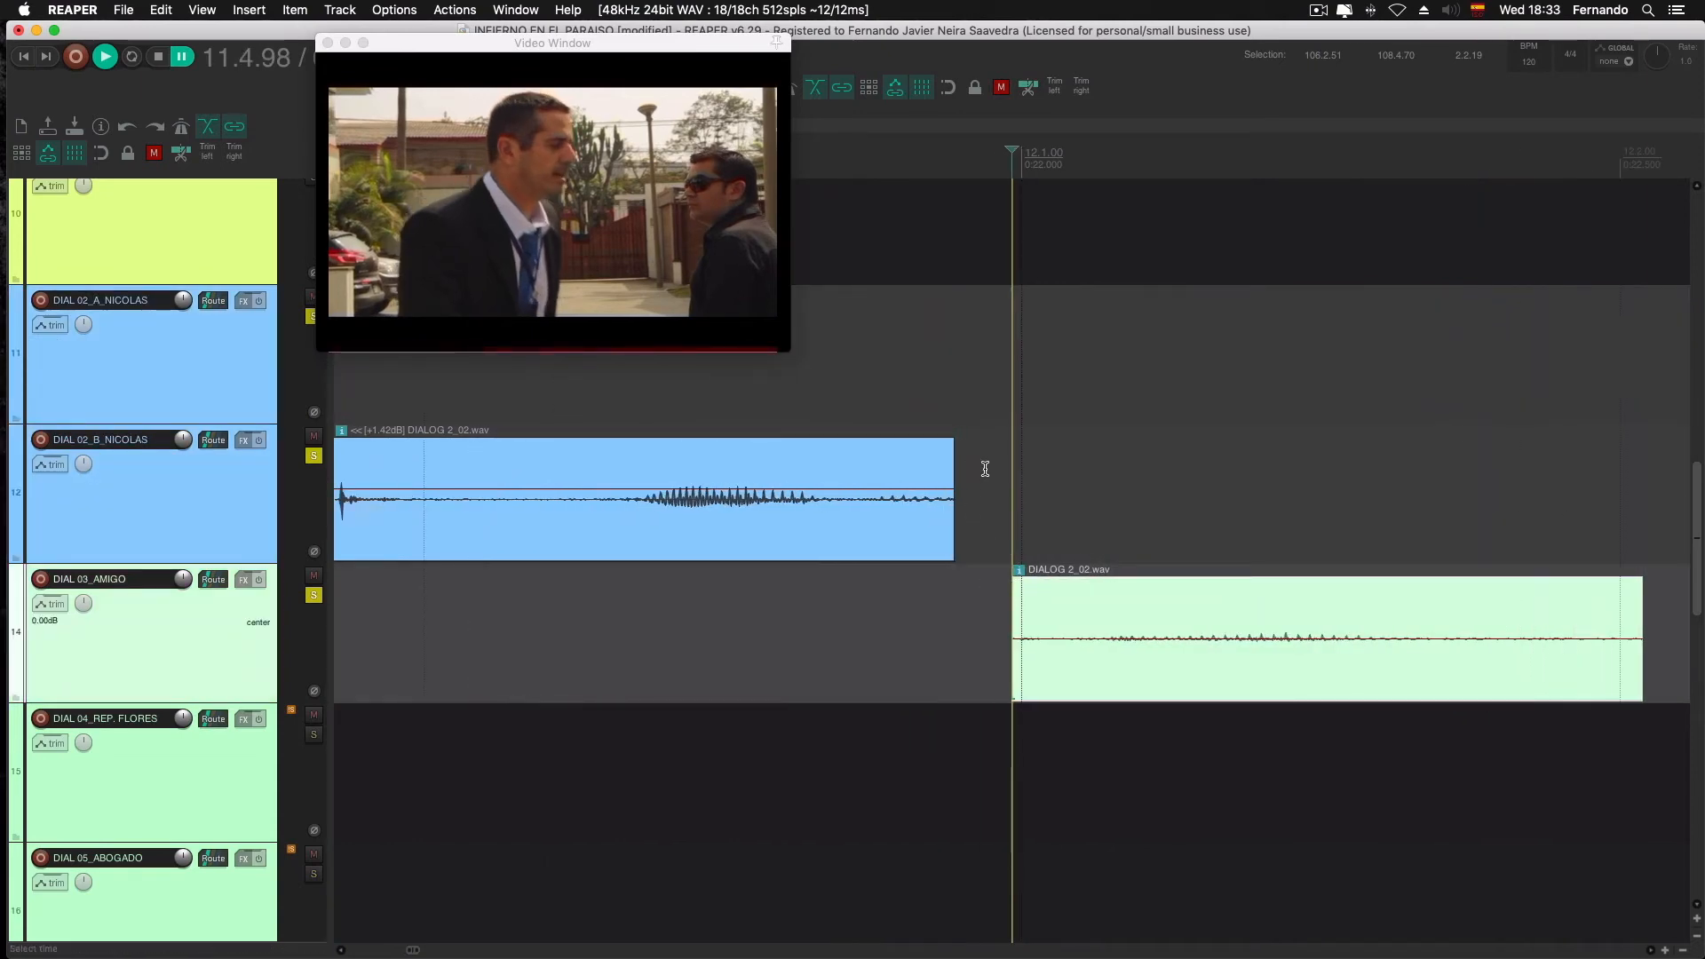
pyautogui.scroll(1, 984, 469)
pyautogui.scroll(-4, 985, 469)
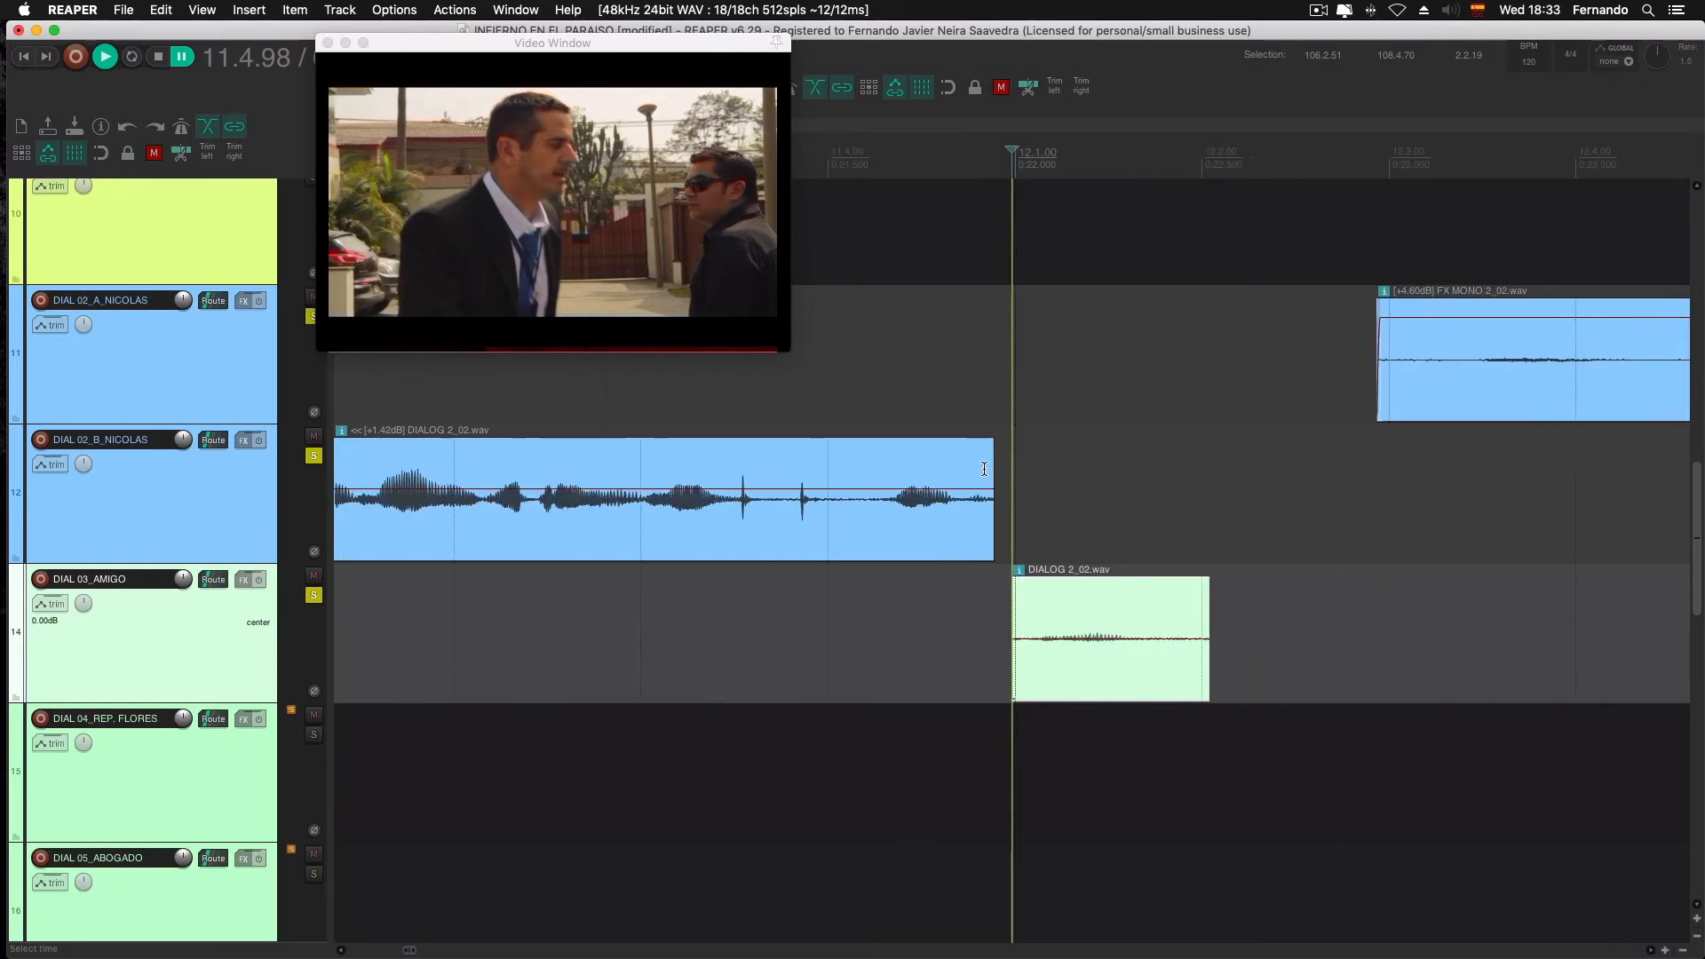
pyautogui.scroll(4, 983, 468)
pyautogui.scroll(-3, 983, 469)
pyautogui.scroll(2, 984, 469)
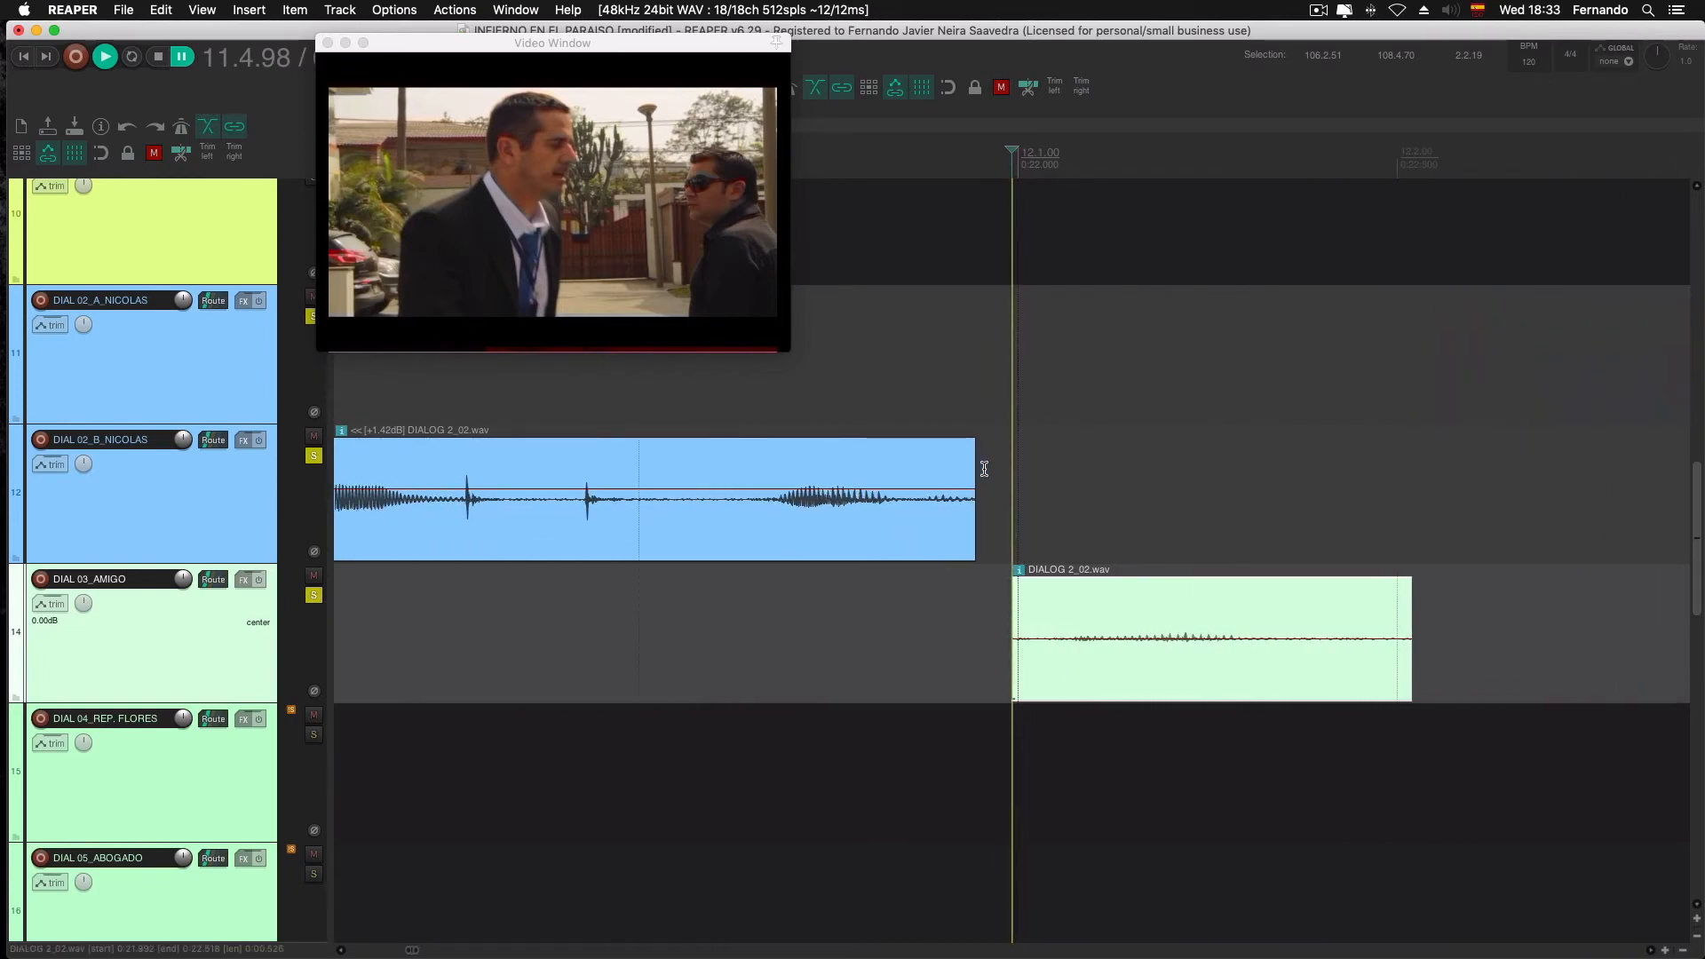
pyautogui.scroll(-3, 984, 469)
pyautogui.scroll(-1, 984, 469)
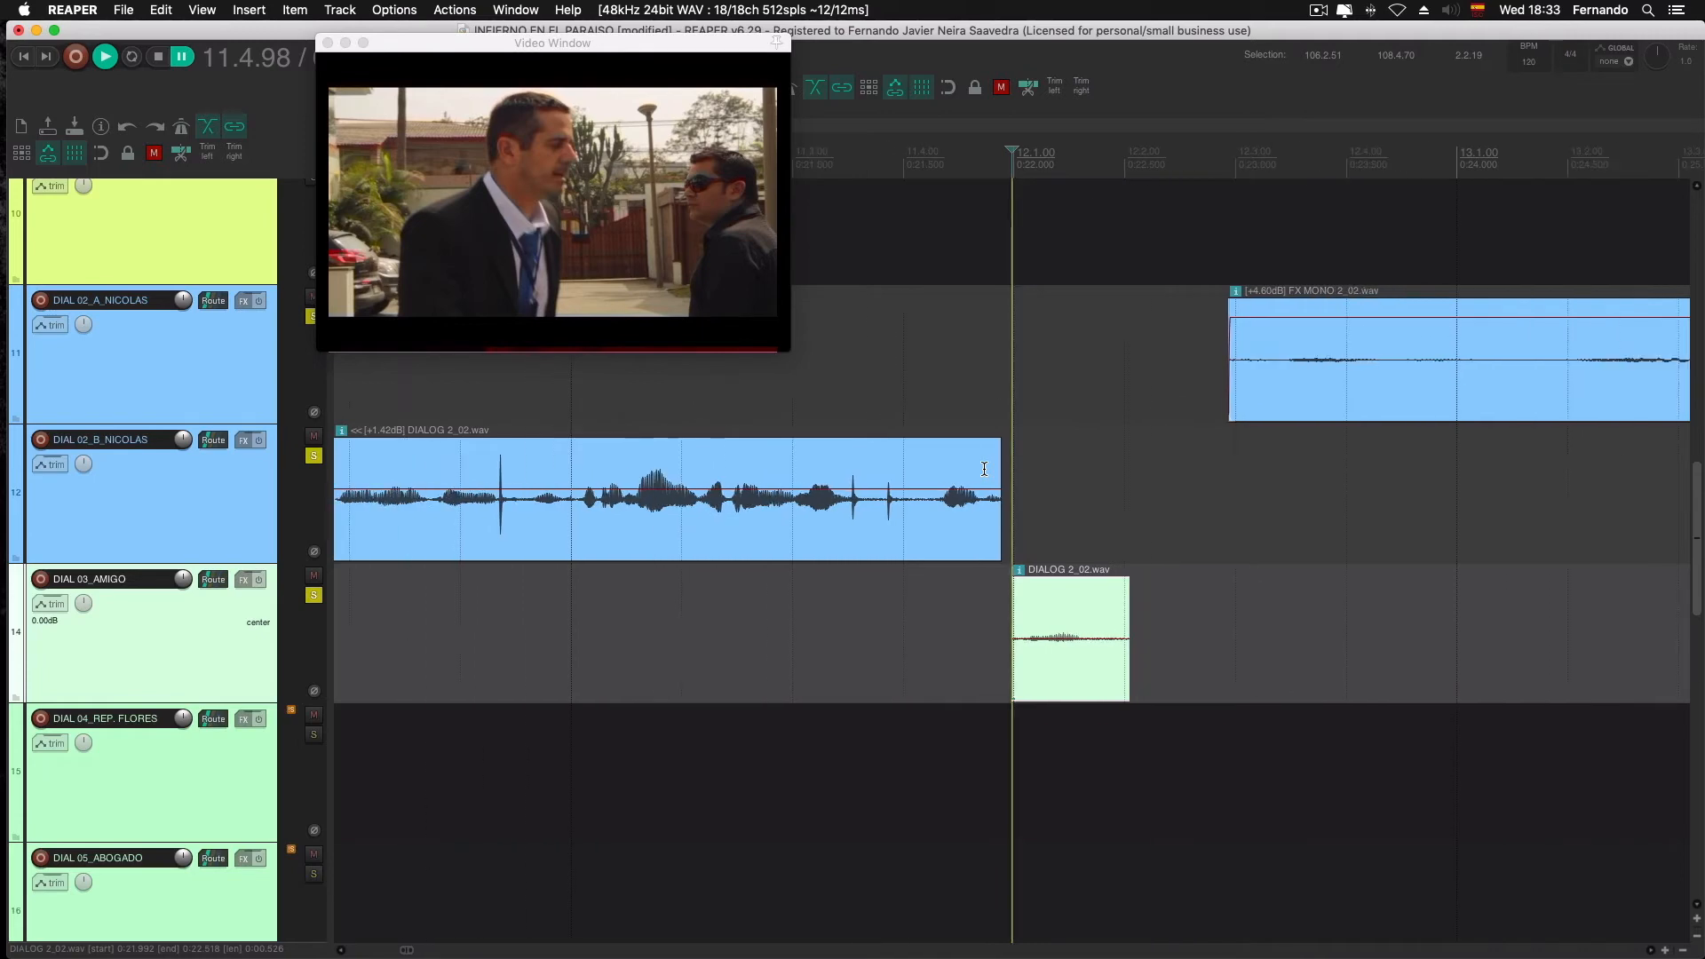
pyautogui.scroll(2, 984, 469)
pyautogui.scroll(-1, 984, 469)
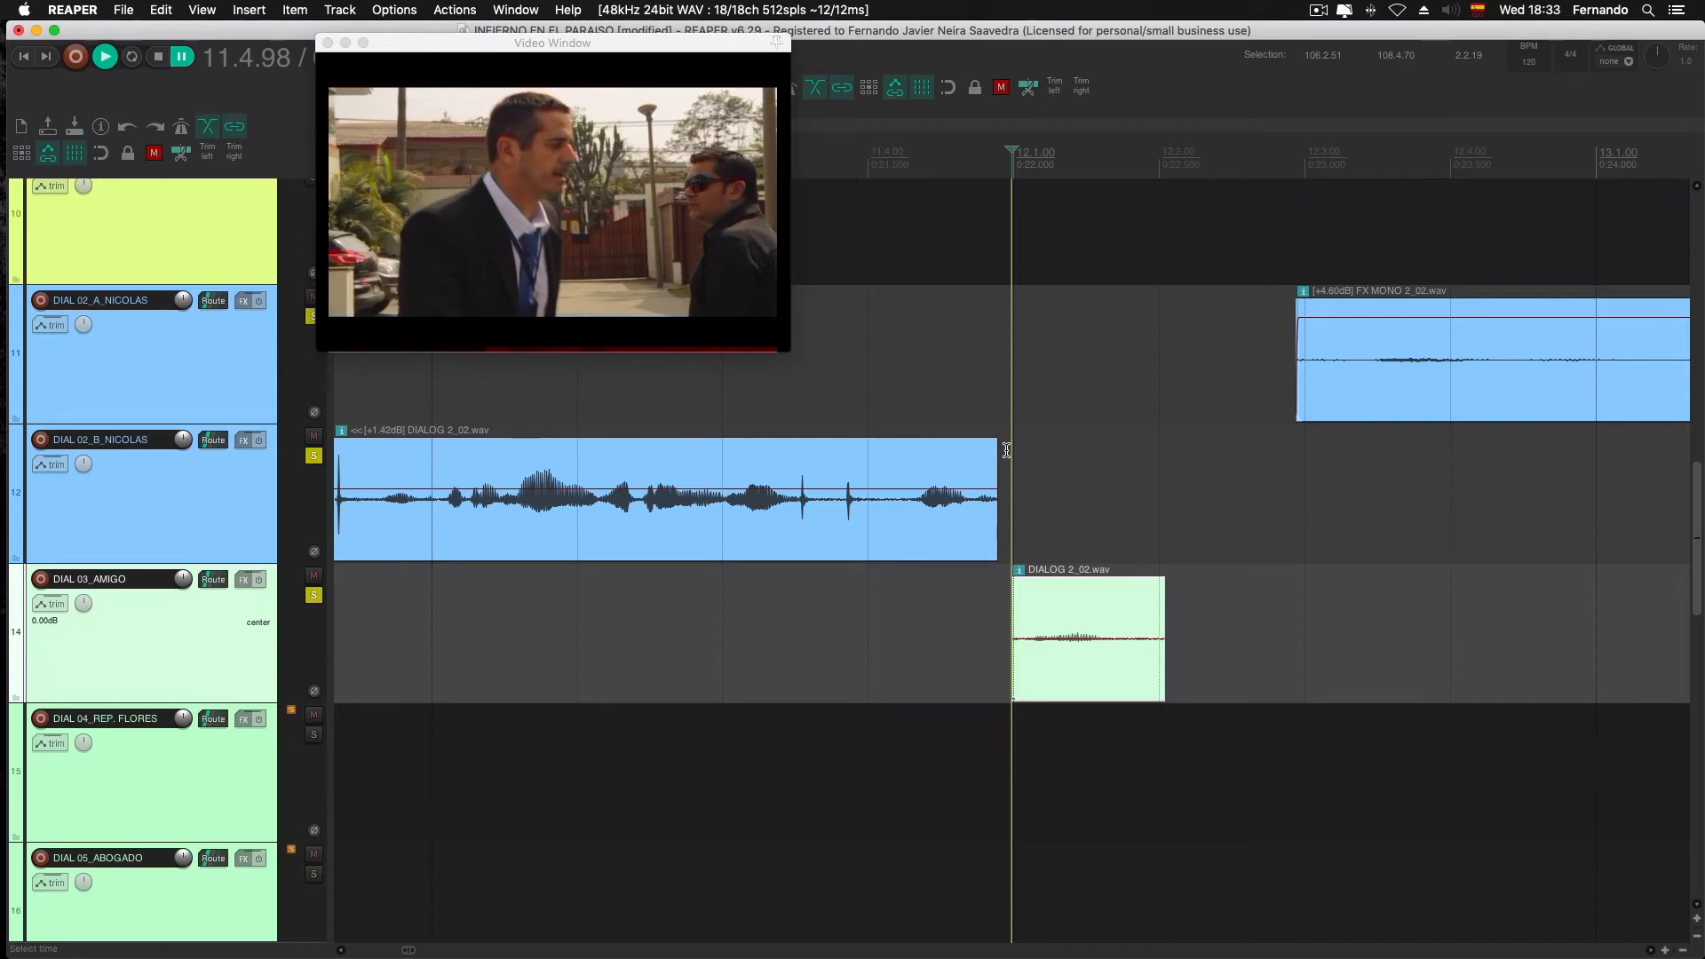
# Overlap the second DIAL 02_B clip's end with the last DIAL 03_AMIGO clip's start and cover the overlap with a matching fade-out and fade-in
pyautogui.click(1008, 451)
pyautogui.scroll(3, 1008, 451)
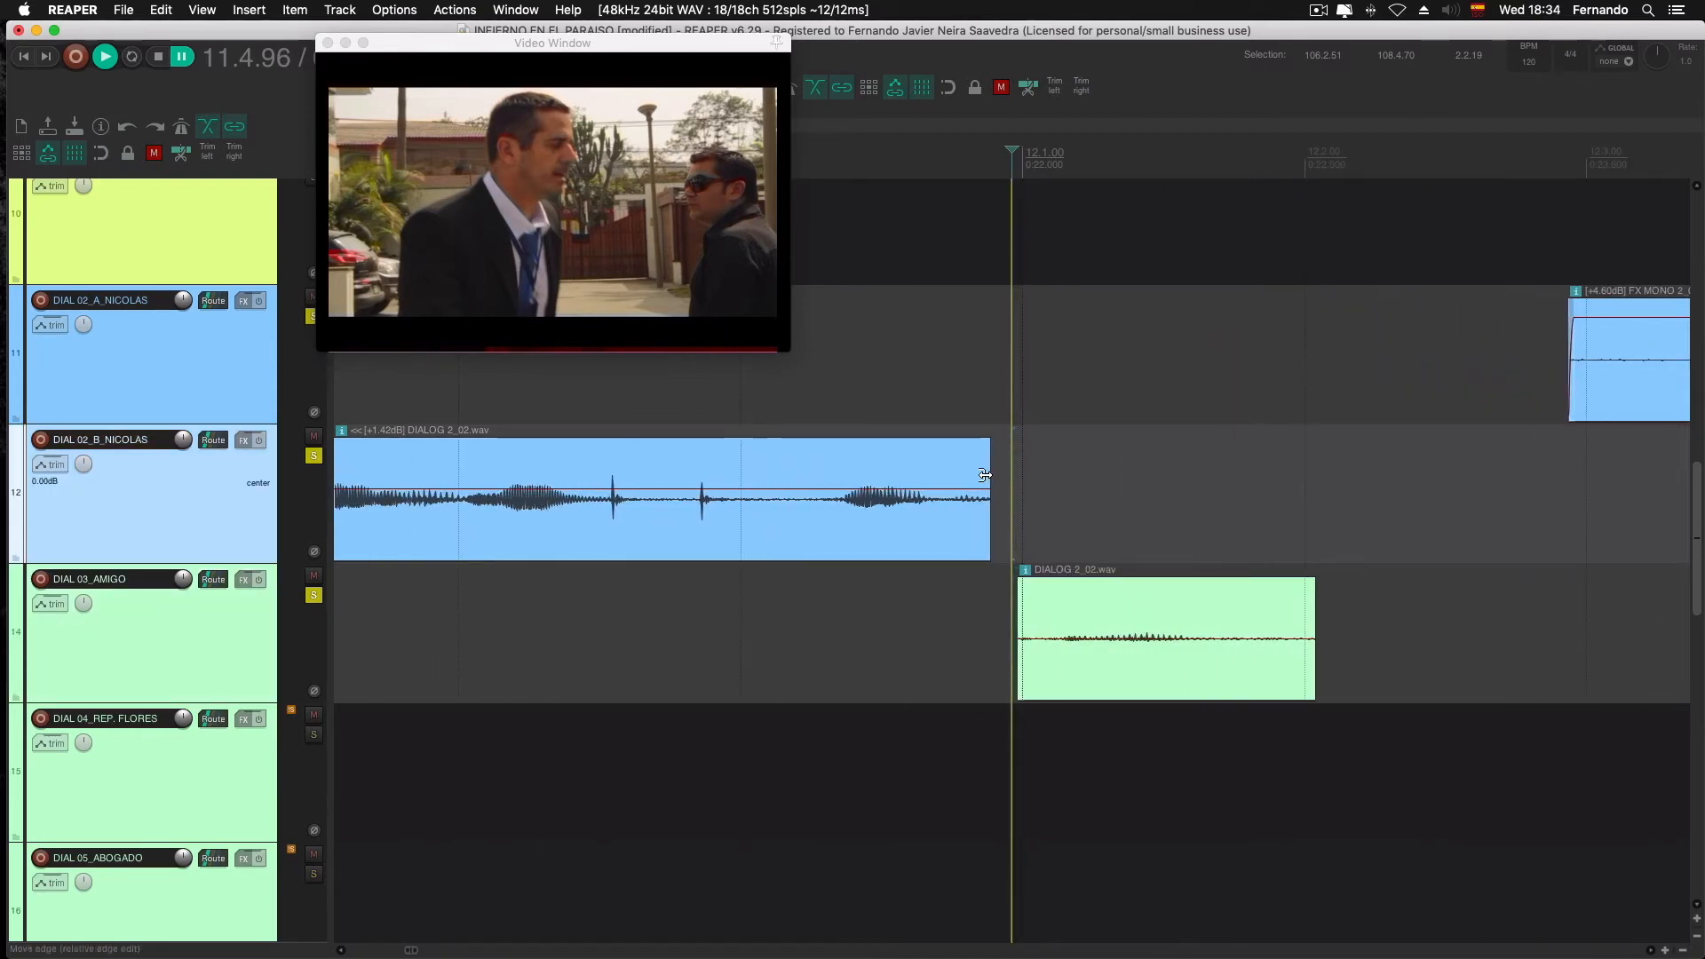
pyautogui.moveTo(983, 471); pyautogui.dragTo(1047, 479)
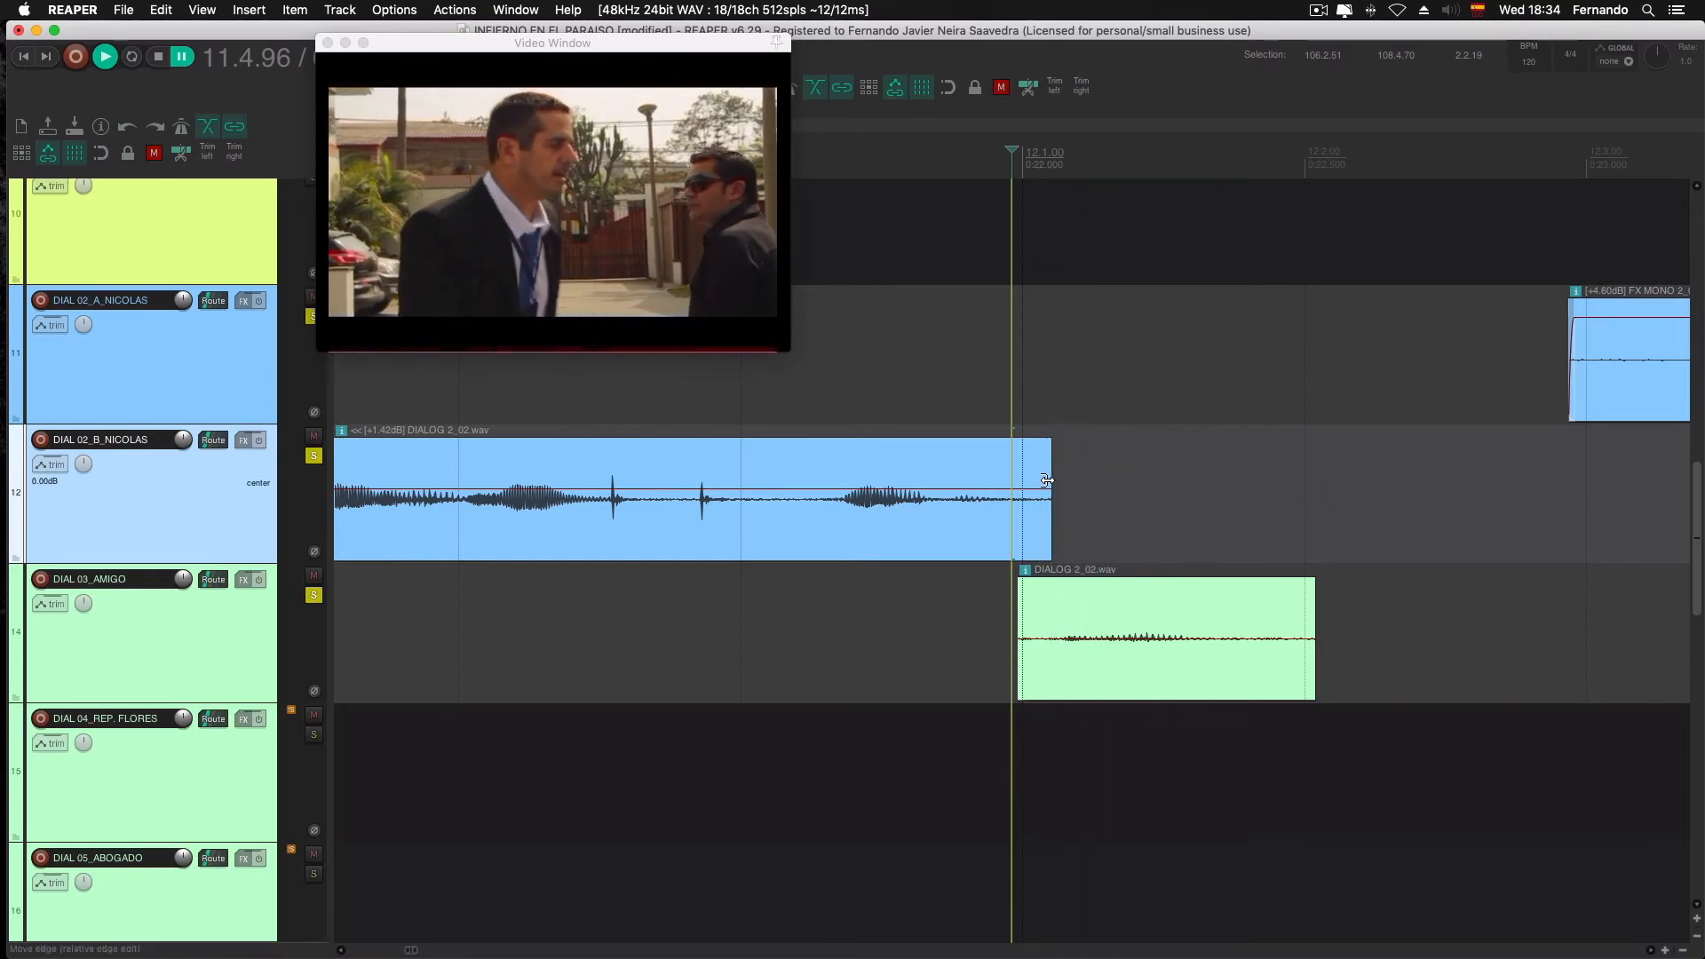
pyautogui.moveTo(1018, 603); pyautogui.dragTo(1032, 602)
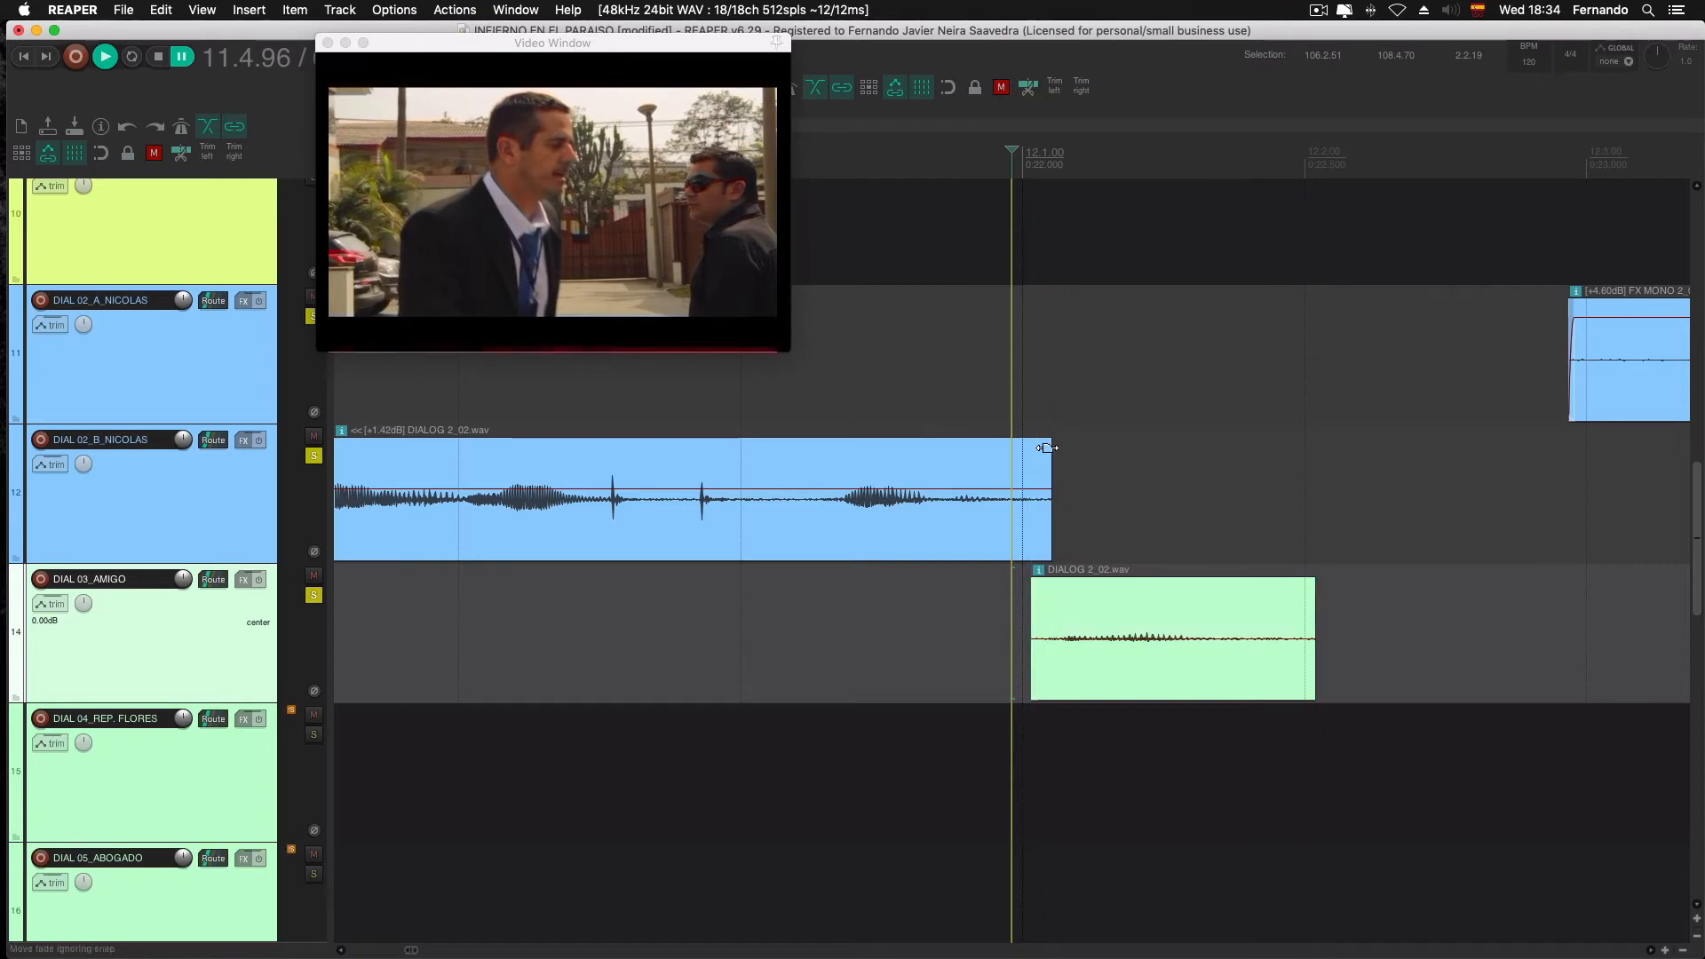
pyautogui.moveTo(1048, 448); pyautogui.dragTo(1027, 449)
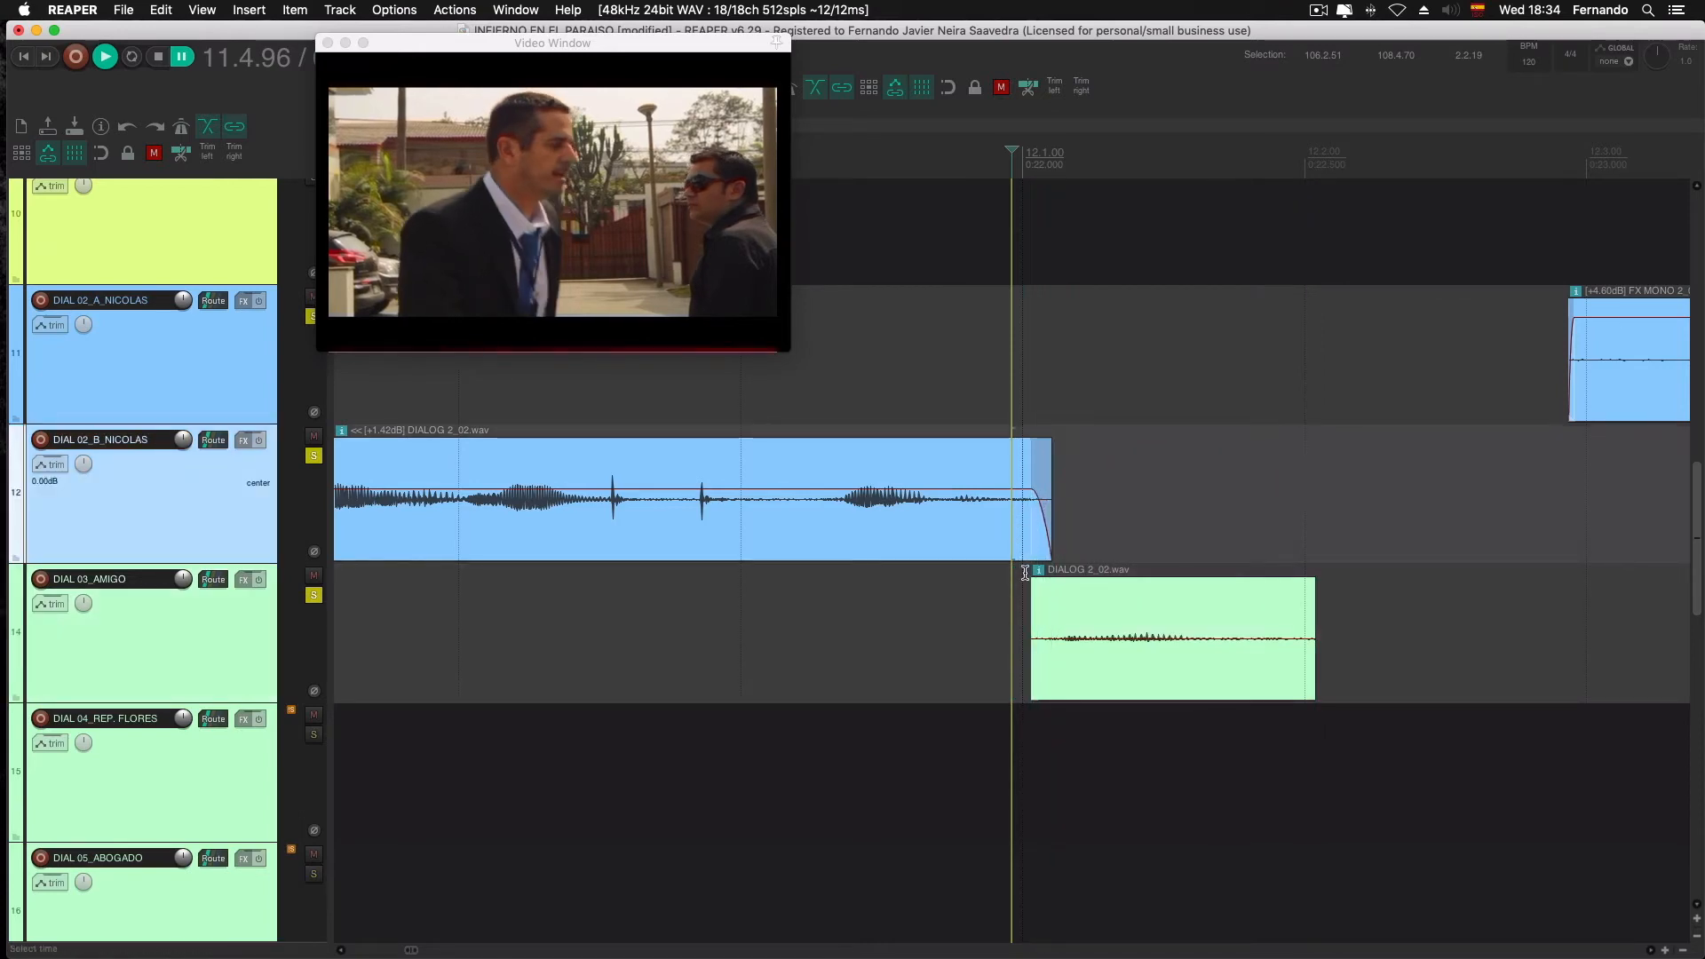
pyautogui.moveTo(1031, 581); pyautogui.dragTo(1051, 580)
pyautogui.scroll(-5, 1051, 580)
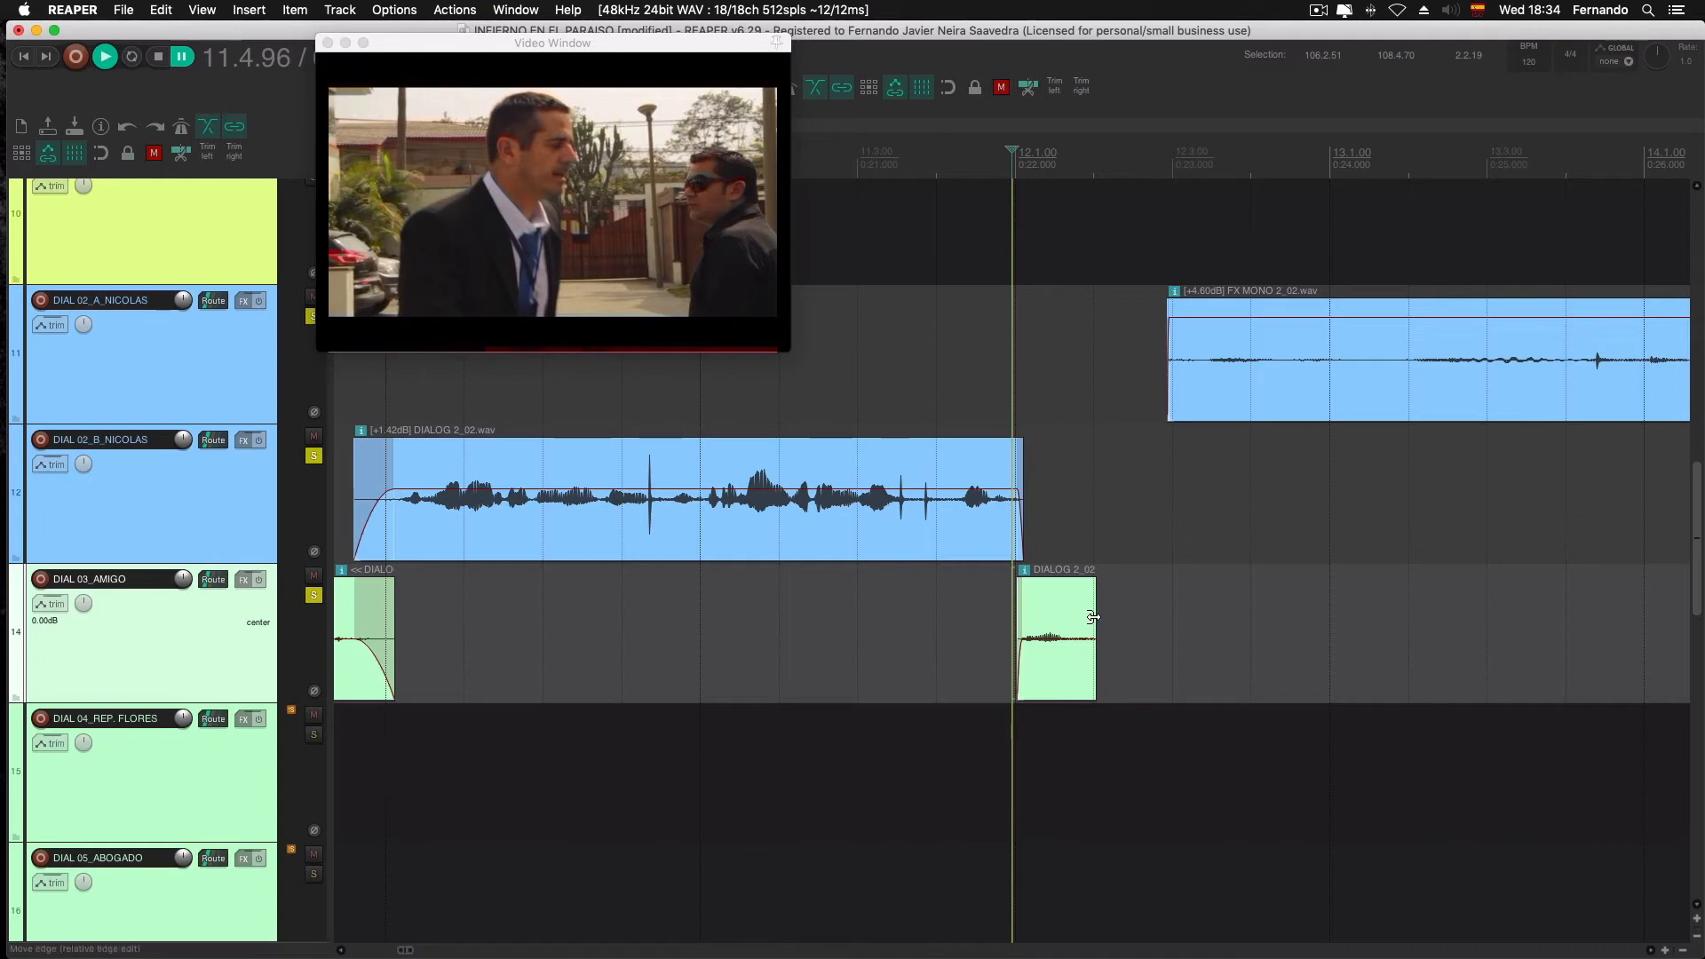
# Overlap the last DIAL 03_AMIGO clip's end with the DIAL 02_A clip's start and add a fade-out and fade-in across the overlap
pyautogui.moveTo(1094, 616)
pyautogui.mouseDown()
pyautogui.moveTo(1438, 584)
pyautogui.moveTo(1660, 626)
pyautogui.moveTo(1085, 637)
pyautogui.mouseUp()
pyautogui.moveTo(1170, 343); pyautogui.dragTo(1144, 397)
pyautogui.moveTo(1148, 308); pyautogui.dragTo(1155, 309)
pyautogui.moveTo(1084, 604); pyautogui.dragTo(1140, 588)
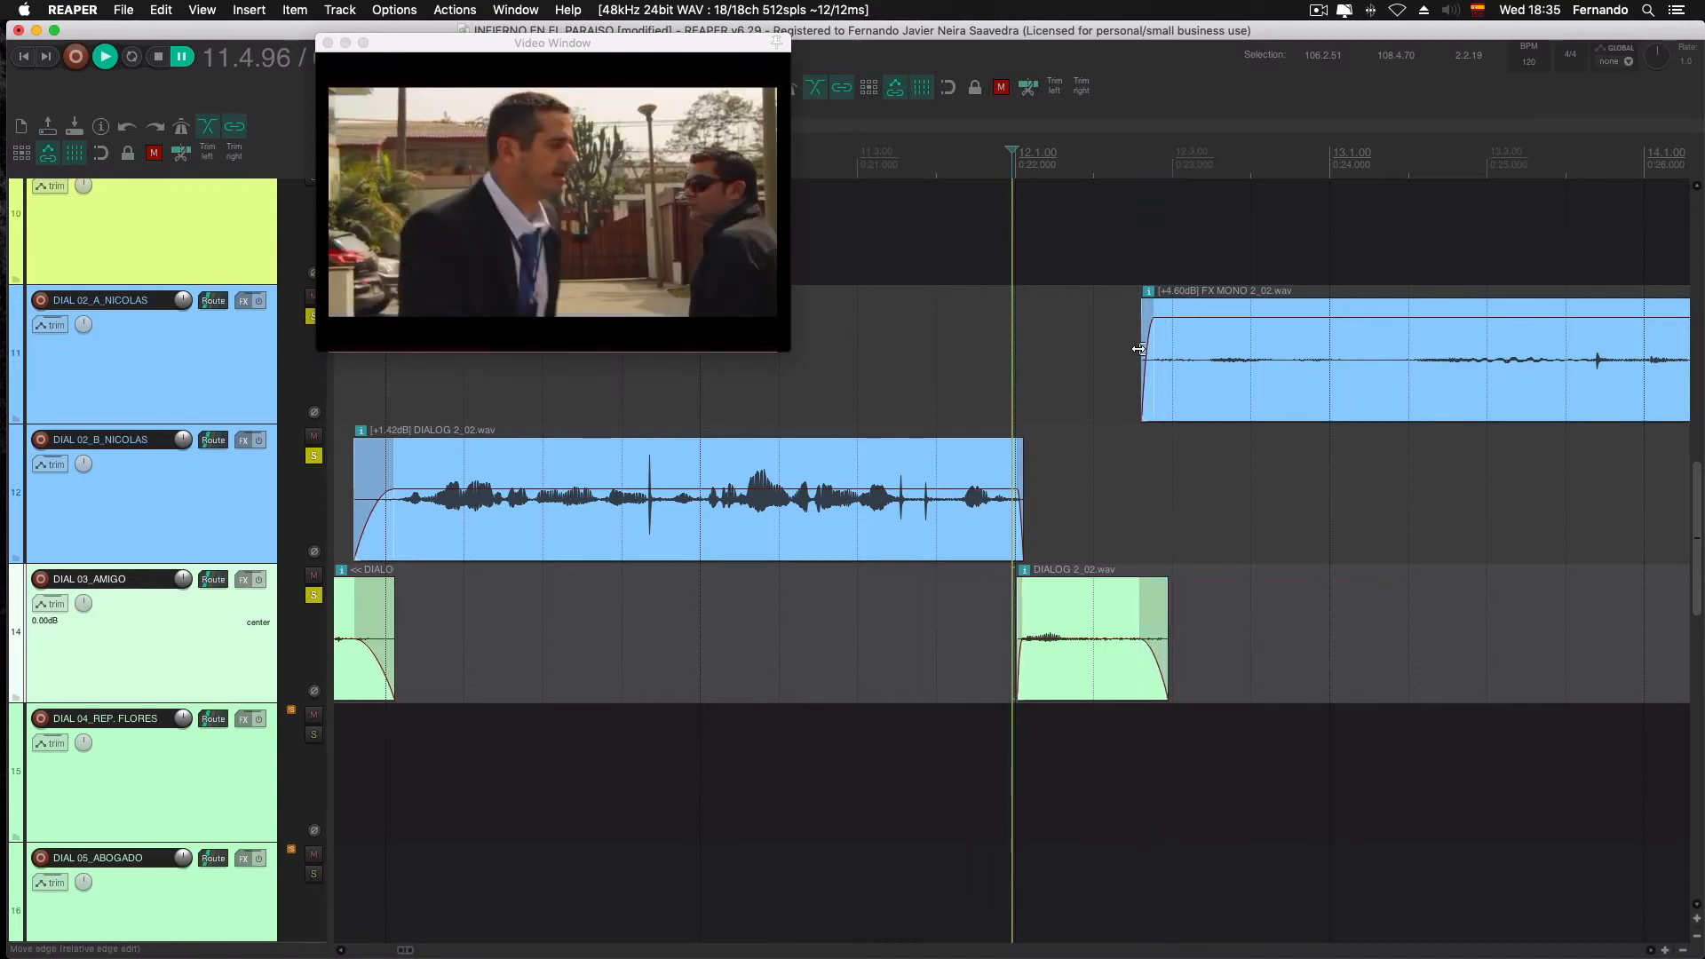
pyautogui.moveTo(1138, 349)
pyautogui.mouseDown()
pyautogui.moveTo(1124, 359)
pyautogui.moveTo(1148, 377)
pyautogui.mouseUp()
pyautogui.click(1110, 340)
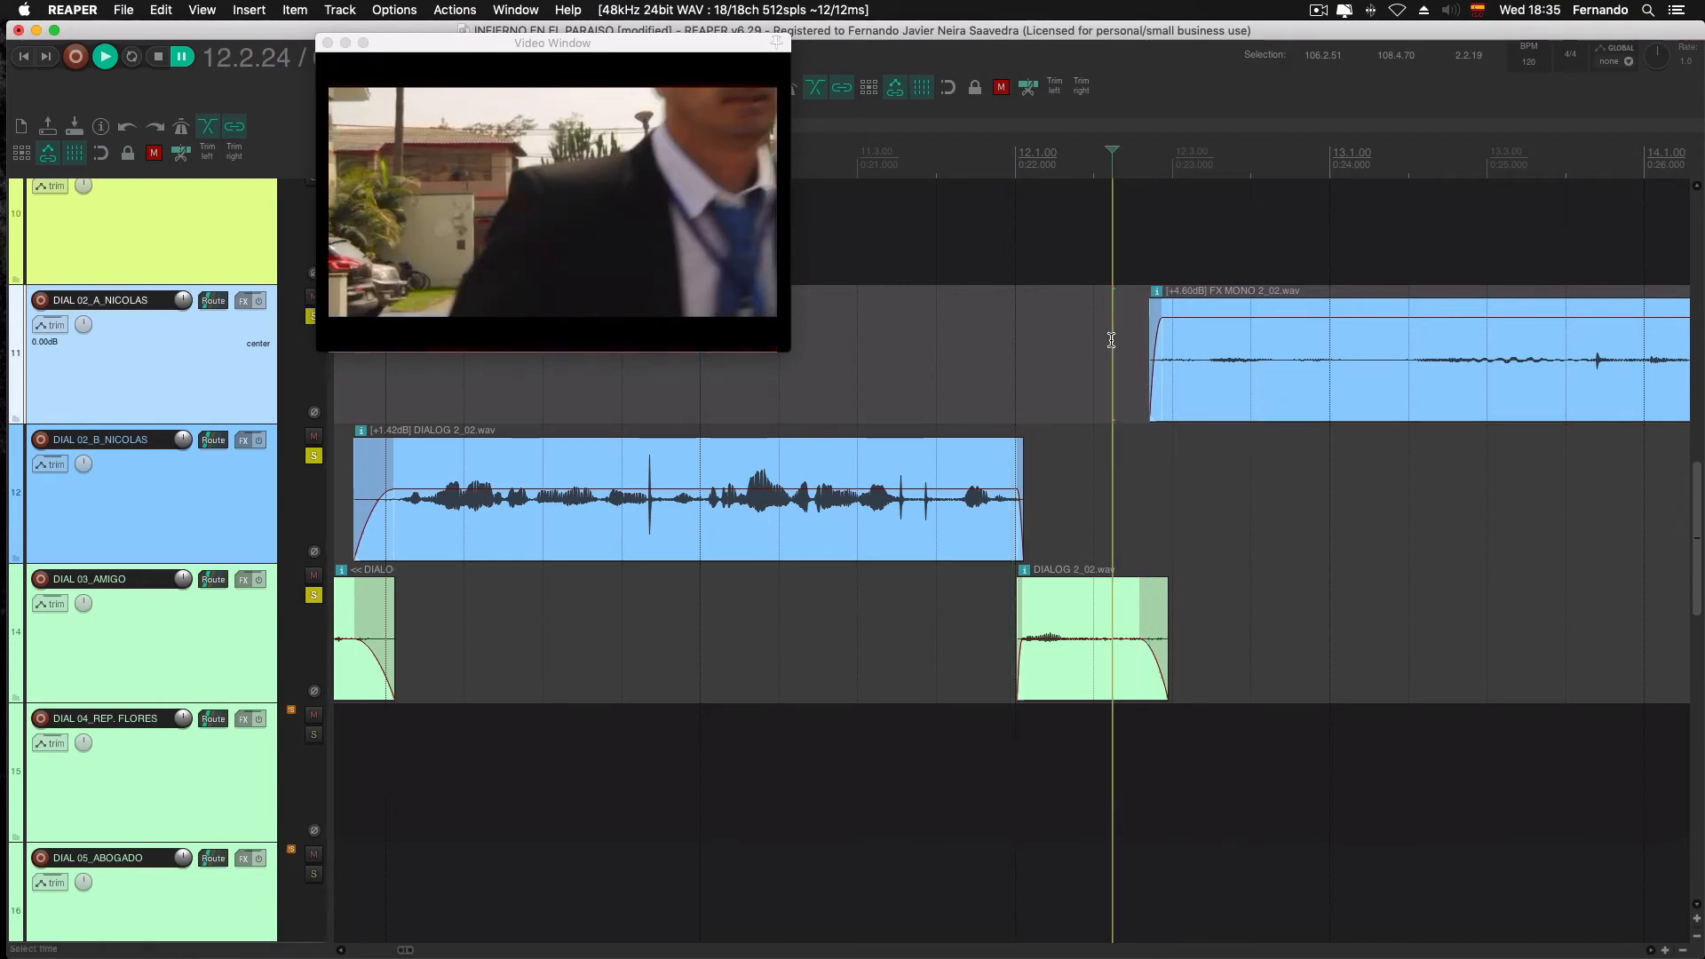
# Add a short fade-in at the start of the first DIAL 03_AMIGO clip
pyautogui.scroll(-6, 1112, 342)
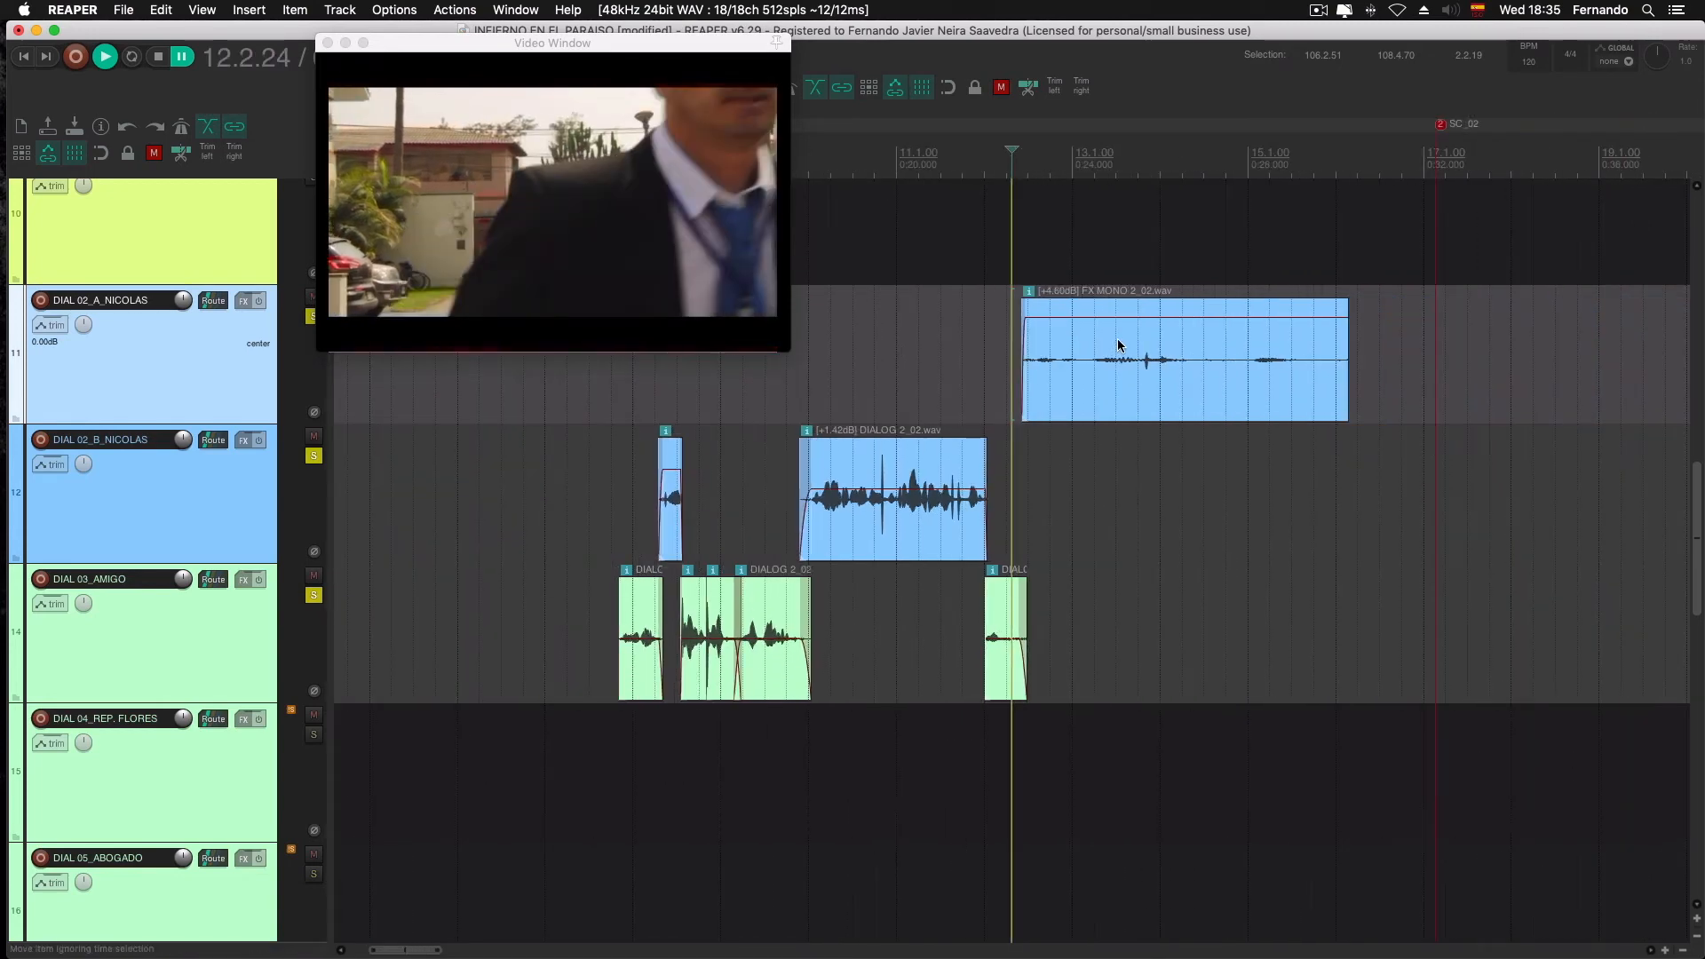
pyautogui.click(613, 385)
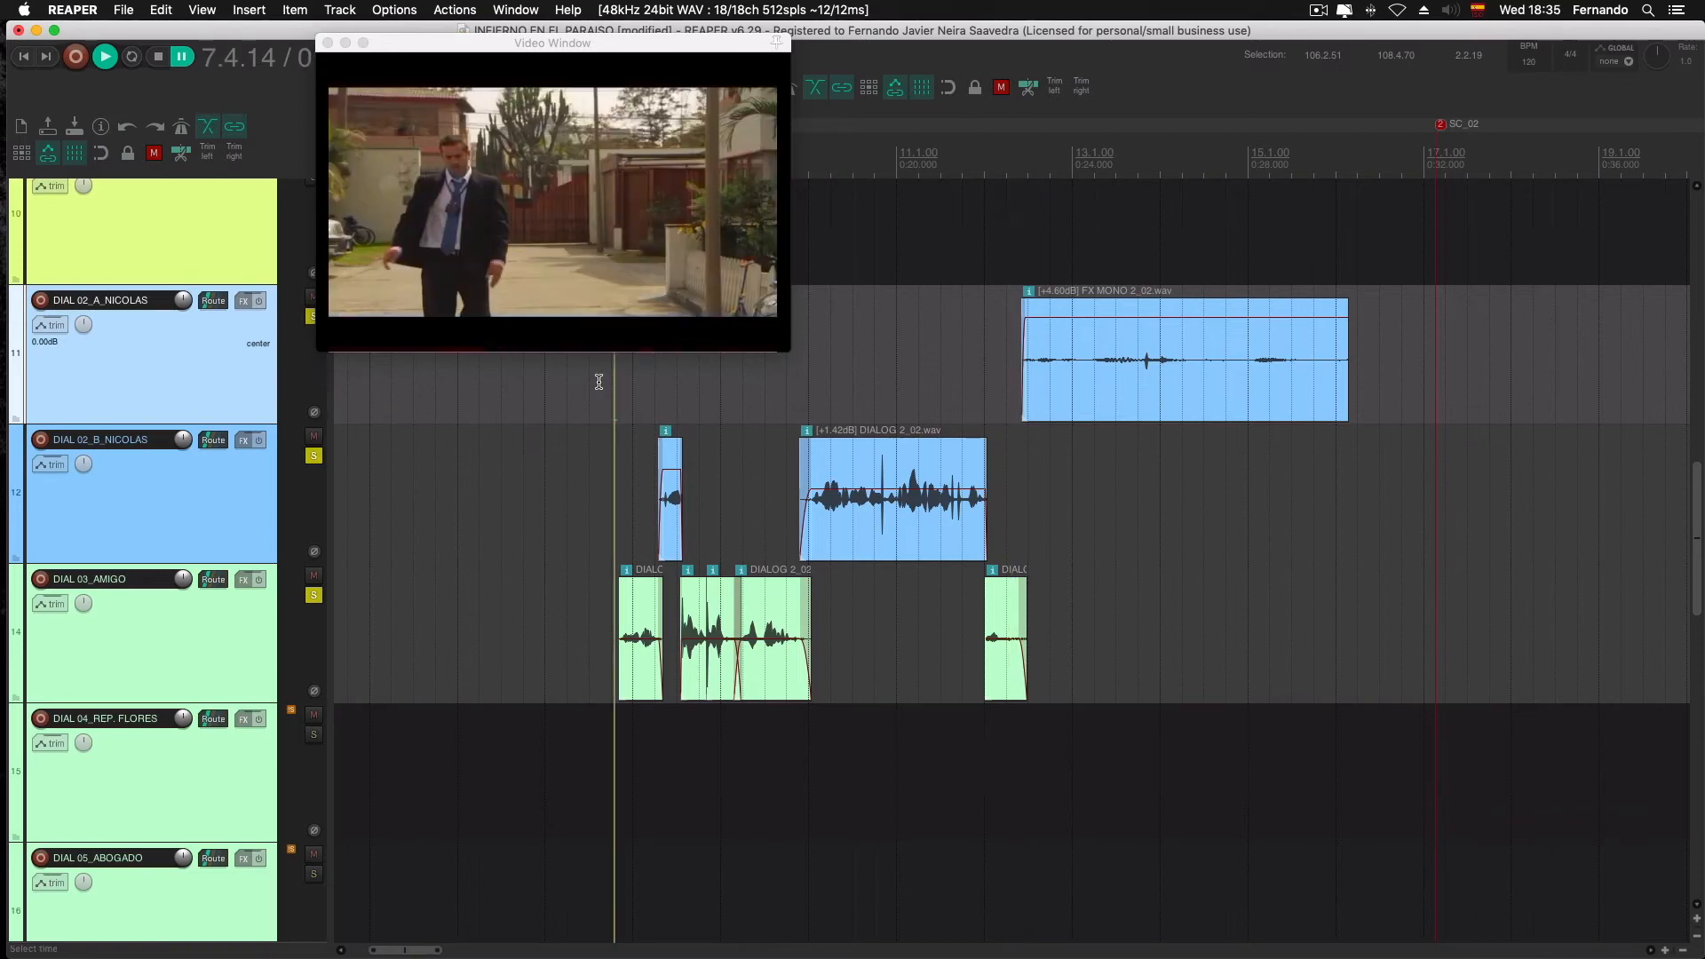
pyautogui.click(596, 379)
pyautogui.click(615, 510)
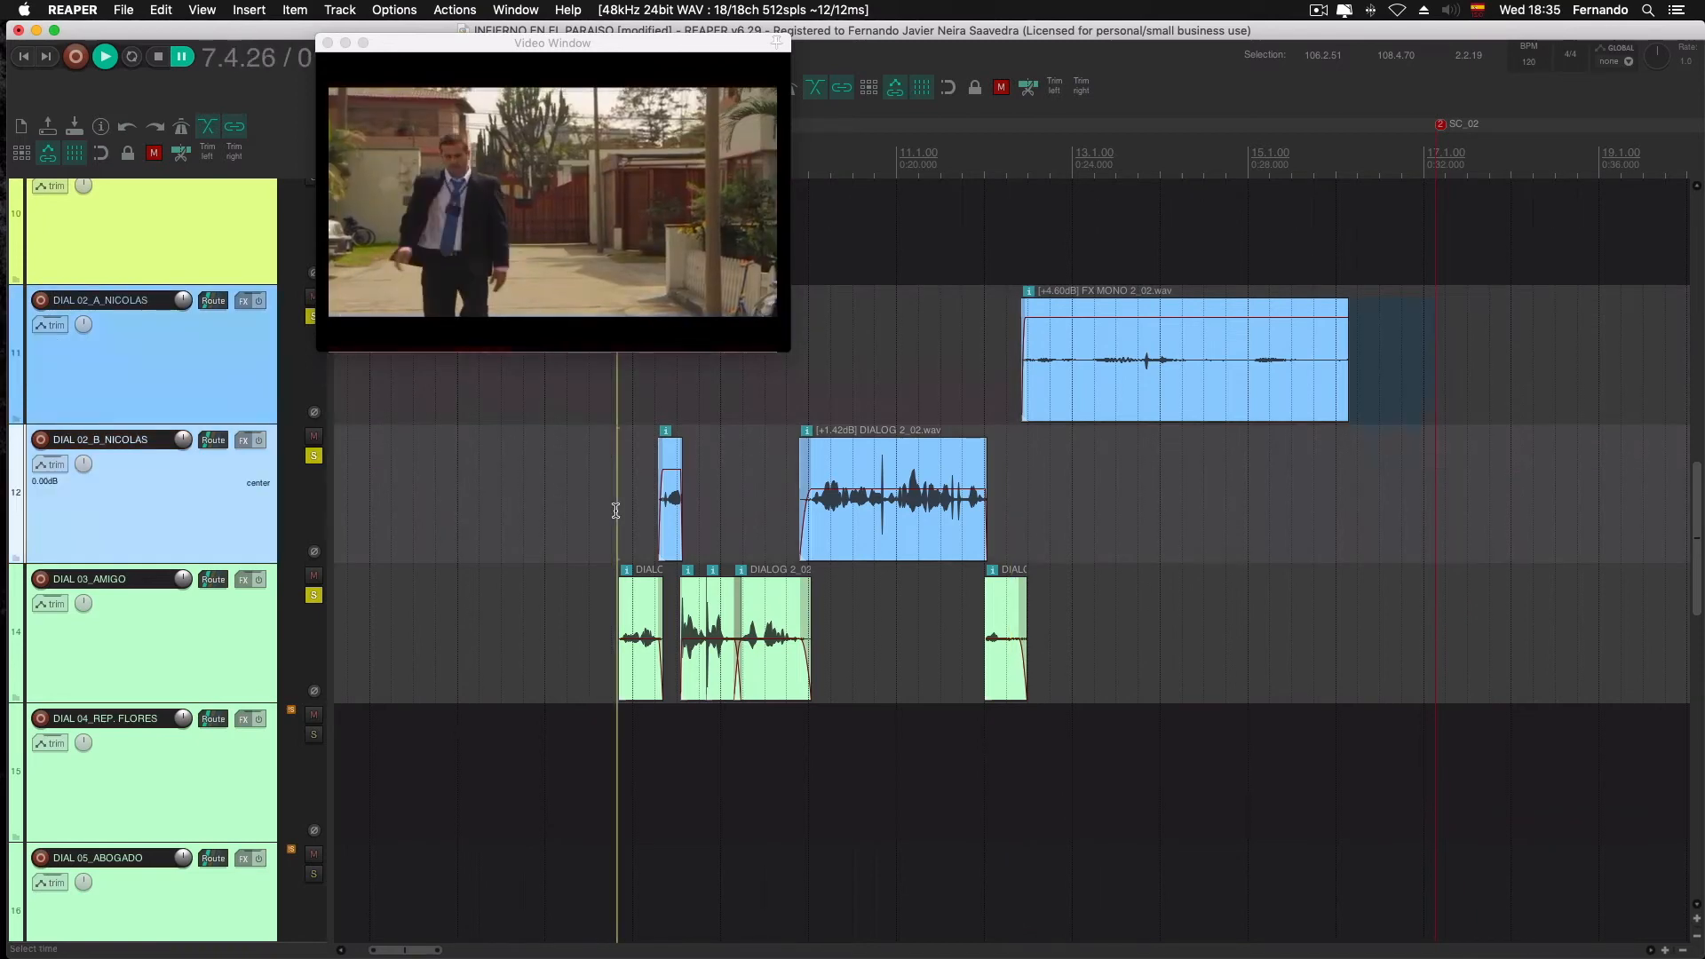
pyautogui.scroll(8, 615, 510)
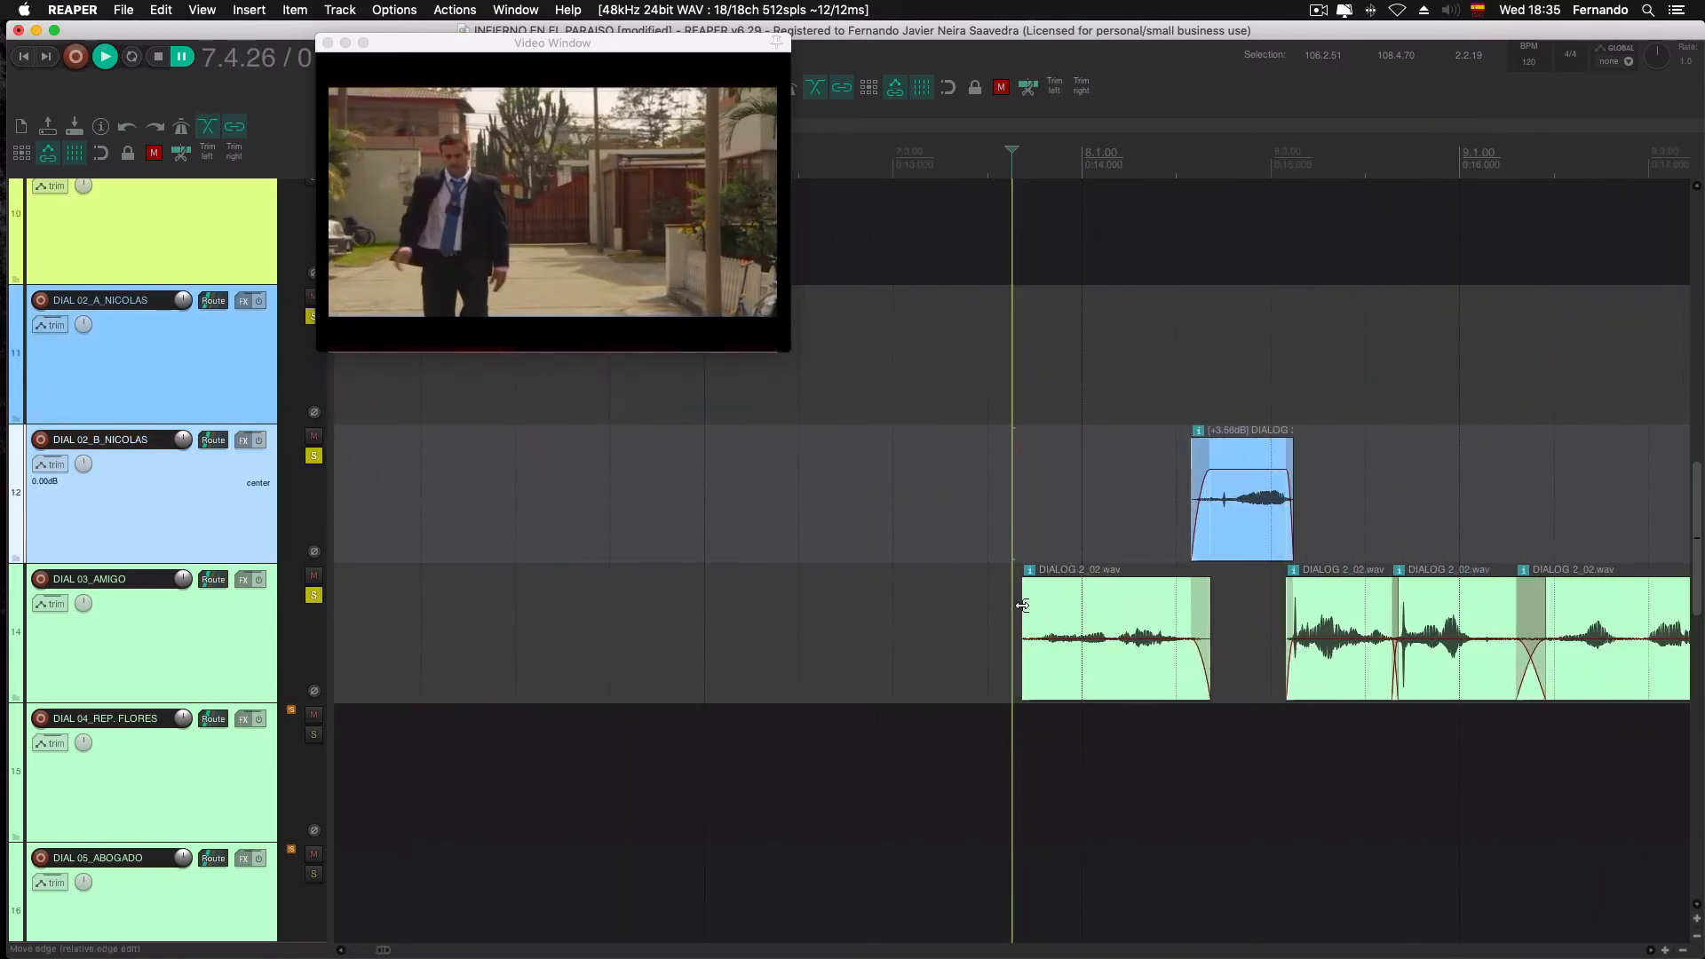
pyautogui.moveTo(1023, 621)
pyautogui.mouseDown()
pyautogui.moveTo(977, 621)
pyautogui.moveTo(1005, 622)
pyautogui.moveTo(1017, 589)
pyautogui.mouseUp()
pyautogui.click(989, 590)
pyautogui.scroll(-8, 989, 590)
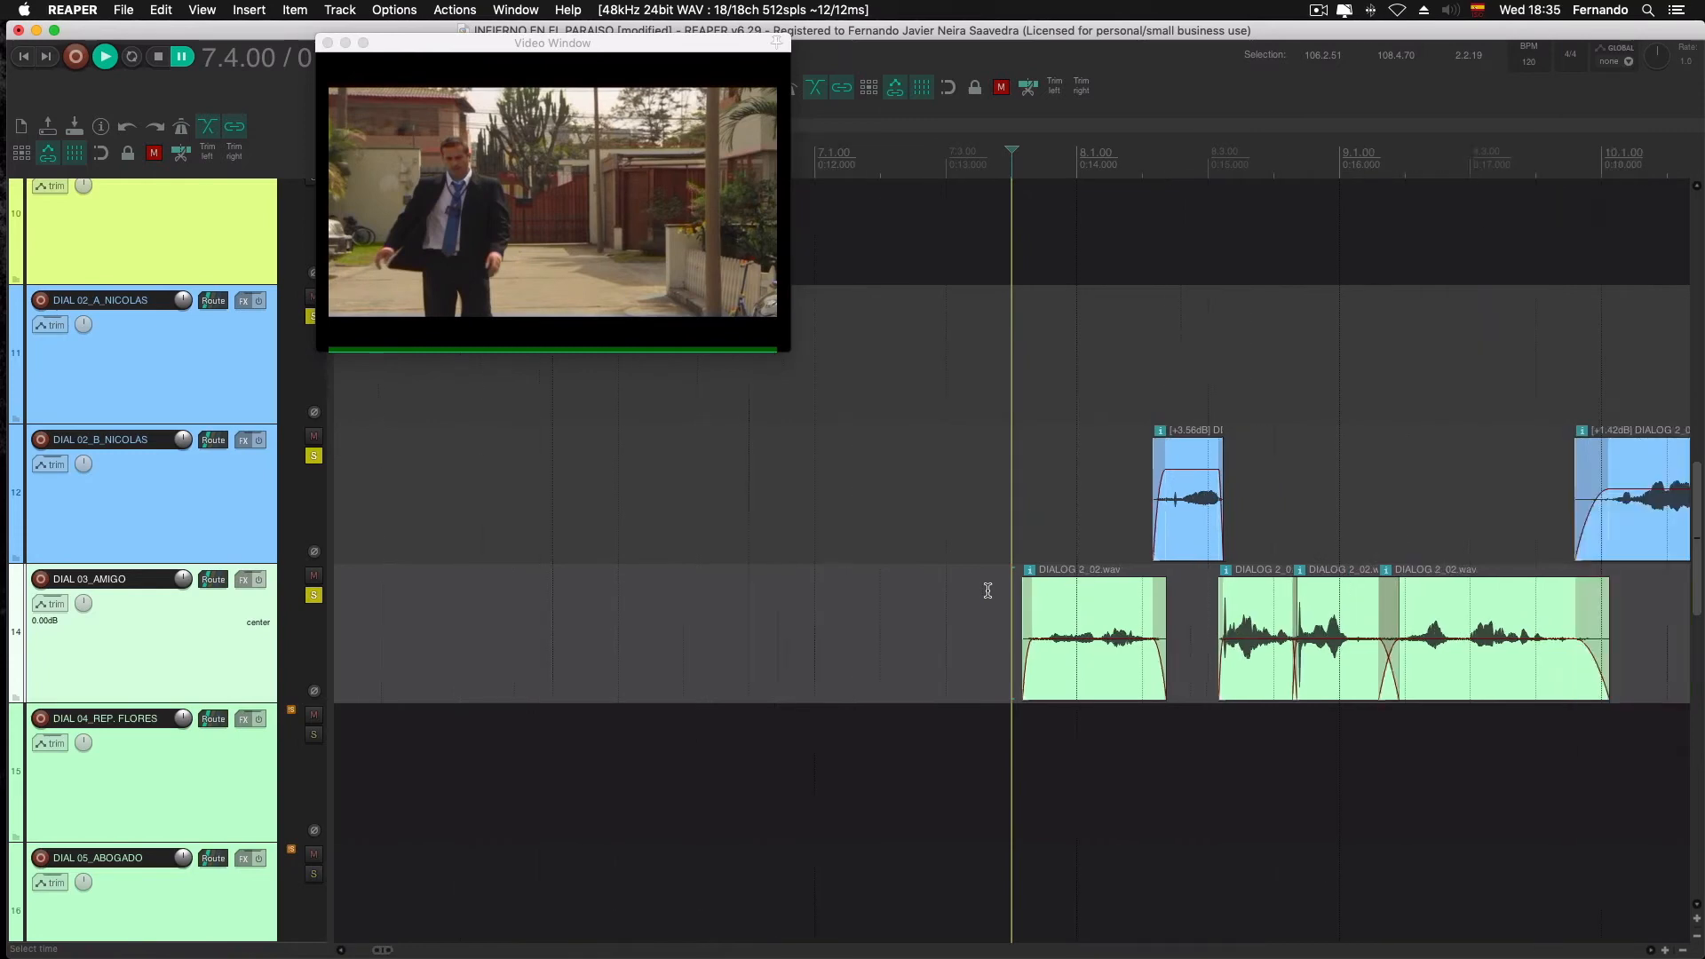
# Review the picture at several points of the scene, from before the first DIAL 03_AMIGO clip to the DIAL 02_A clip
pyautogui.scroll(-2, 1004, 586)
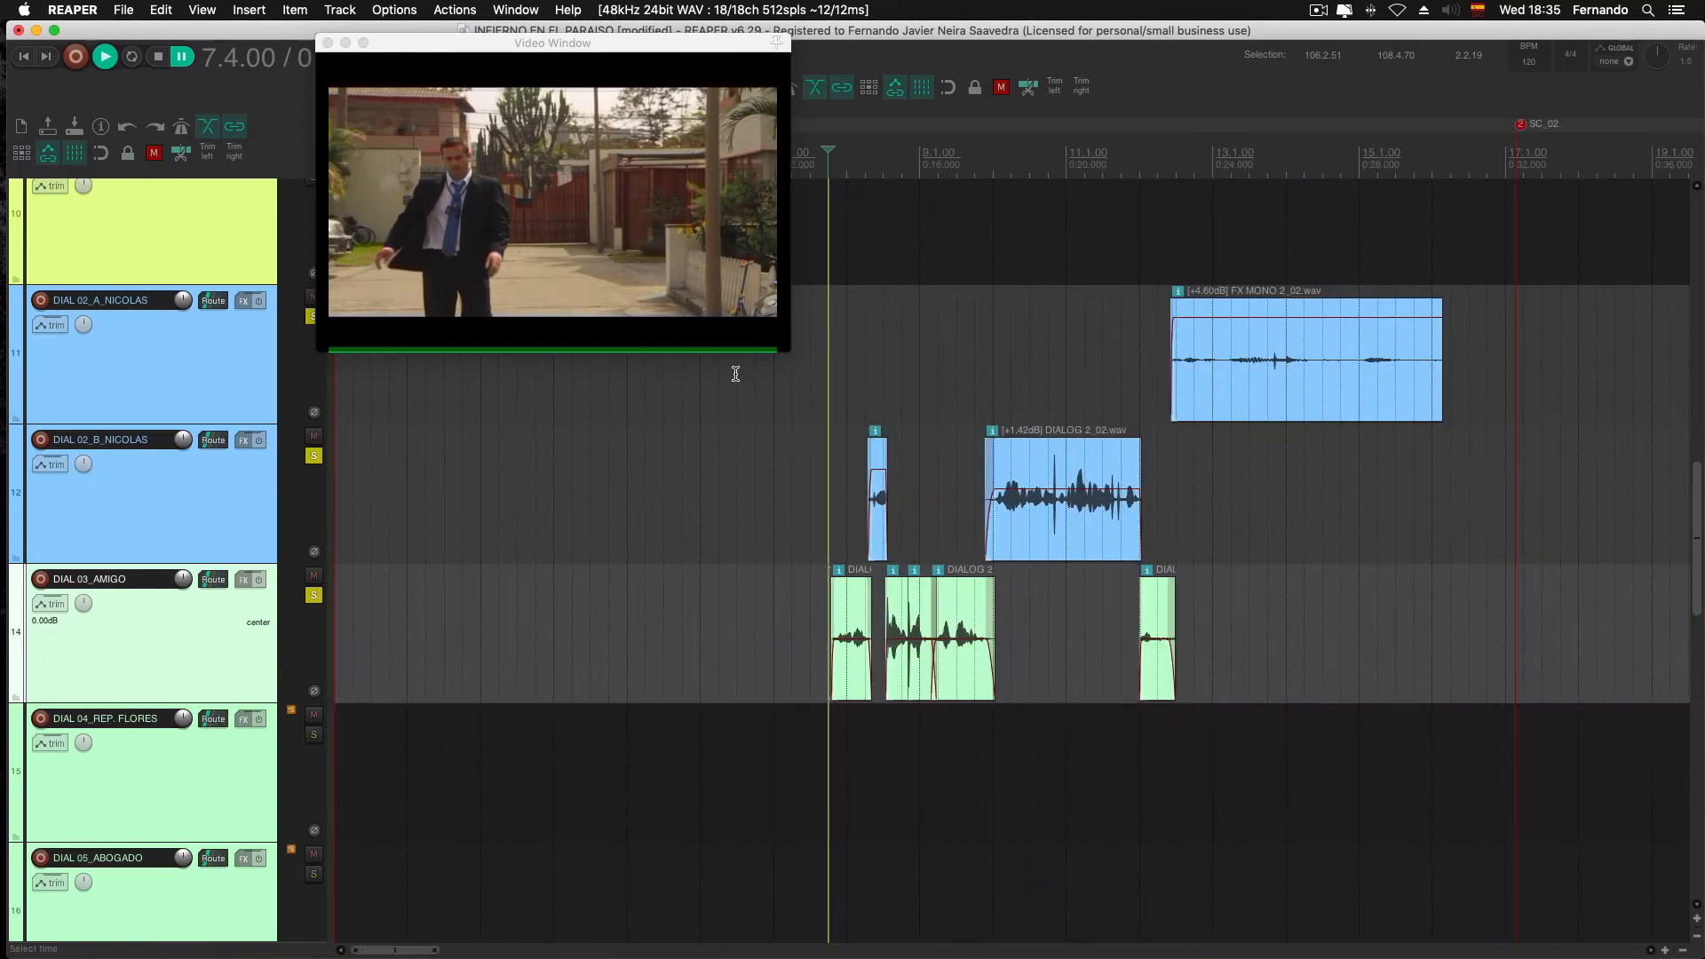
pyautogui.click(802, 363)
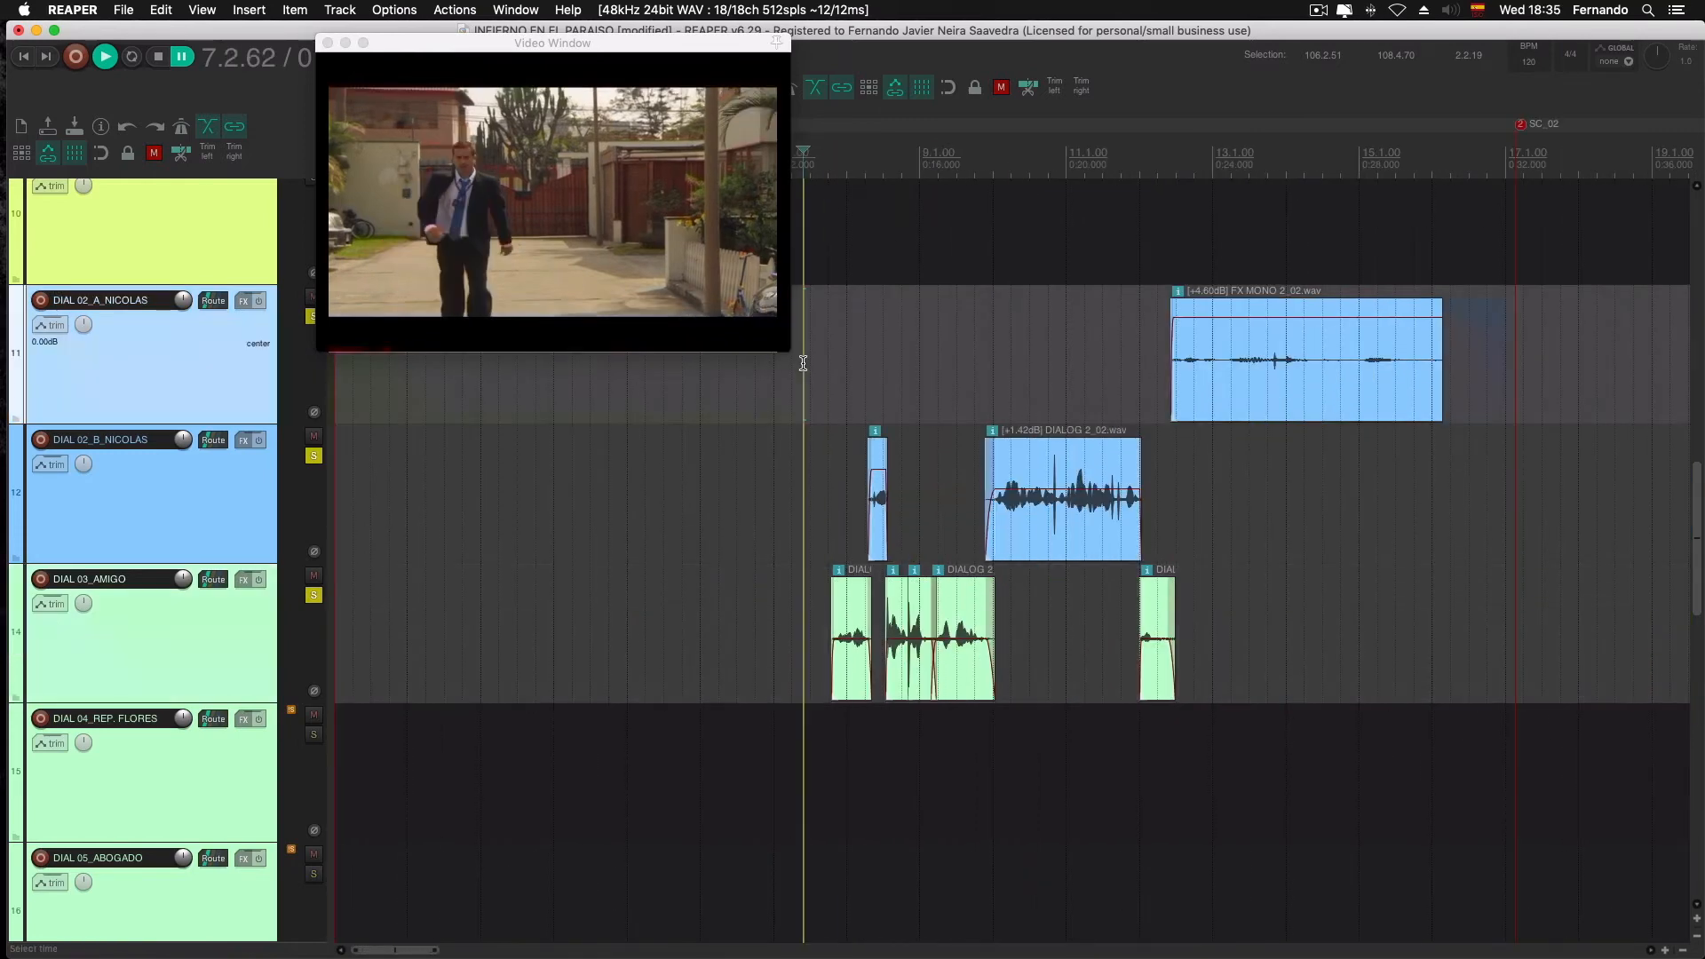
pyautogui.click(1162, 328)
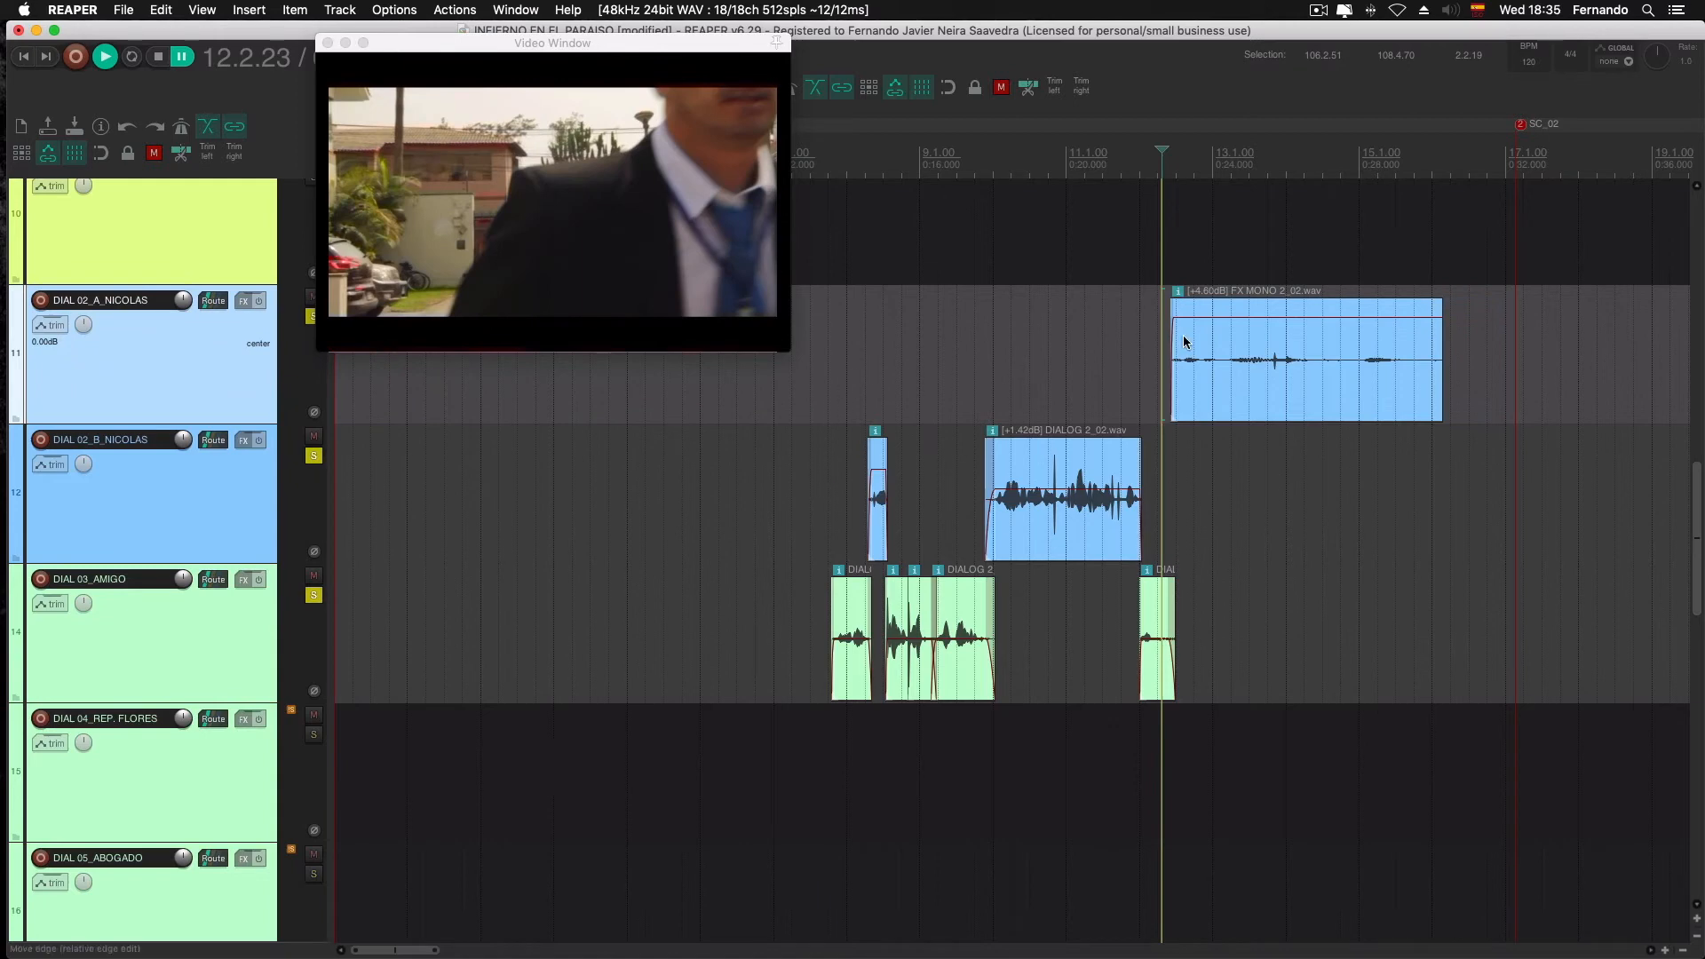
pyautogui.click(1249, 347)
pyautogui.click(1281, 342)
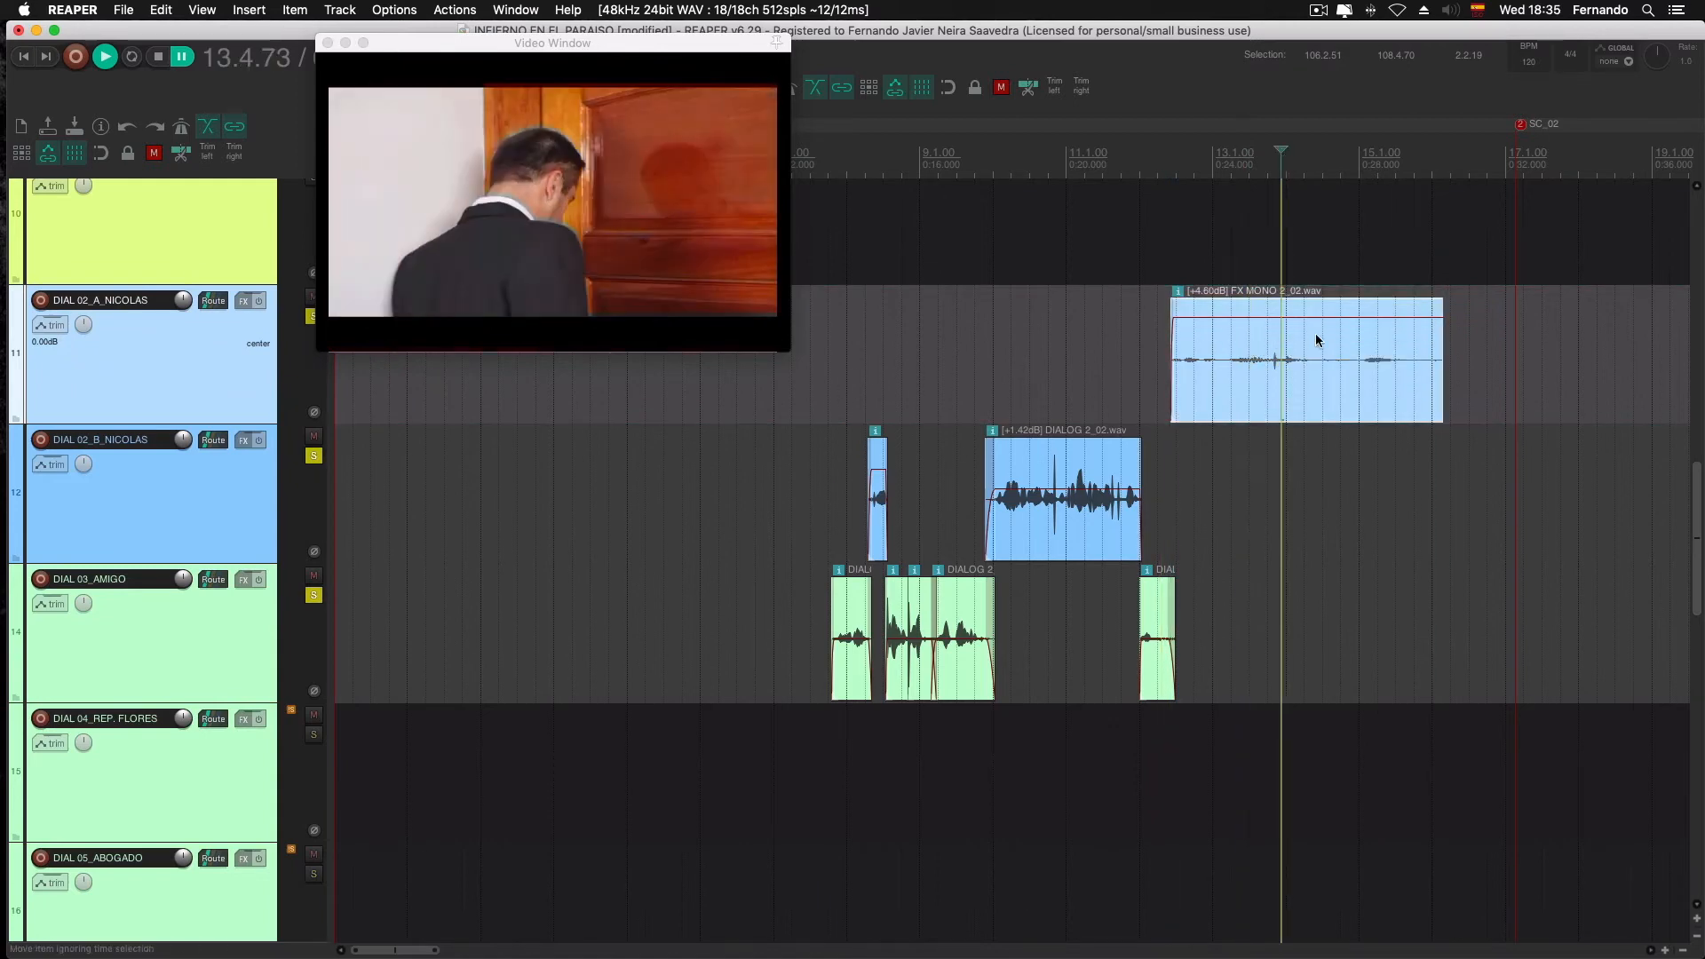
pyautogui.click(1367, 337)
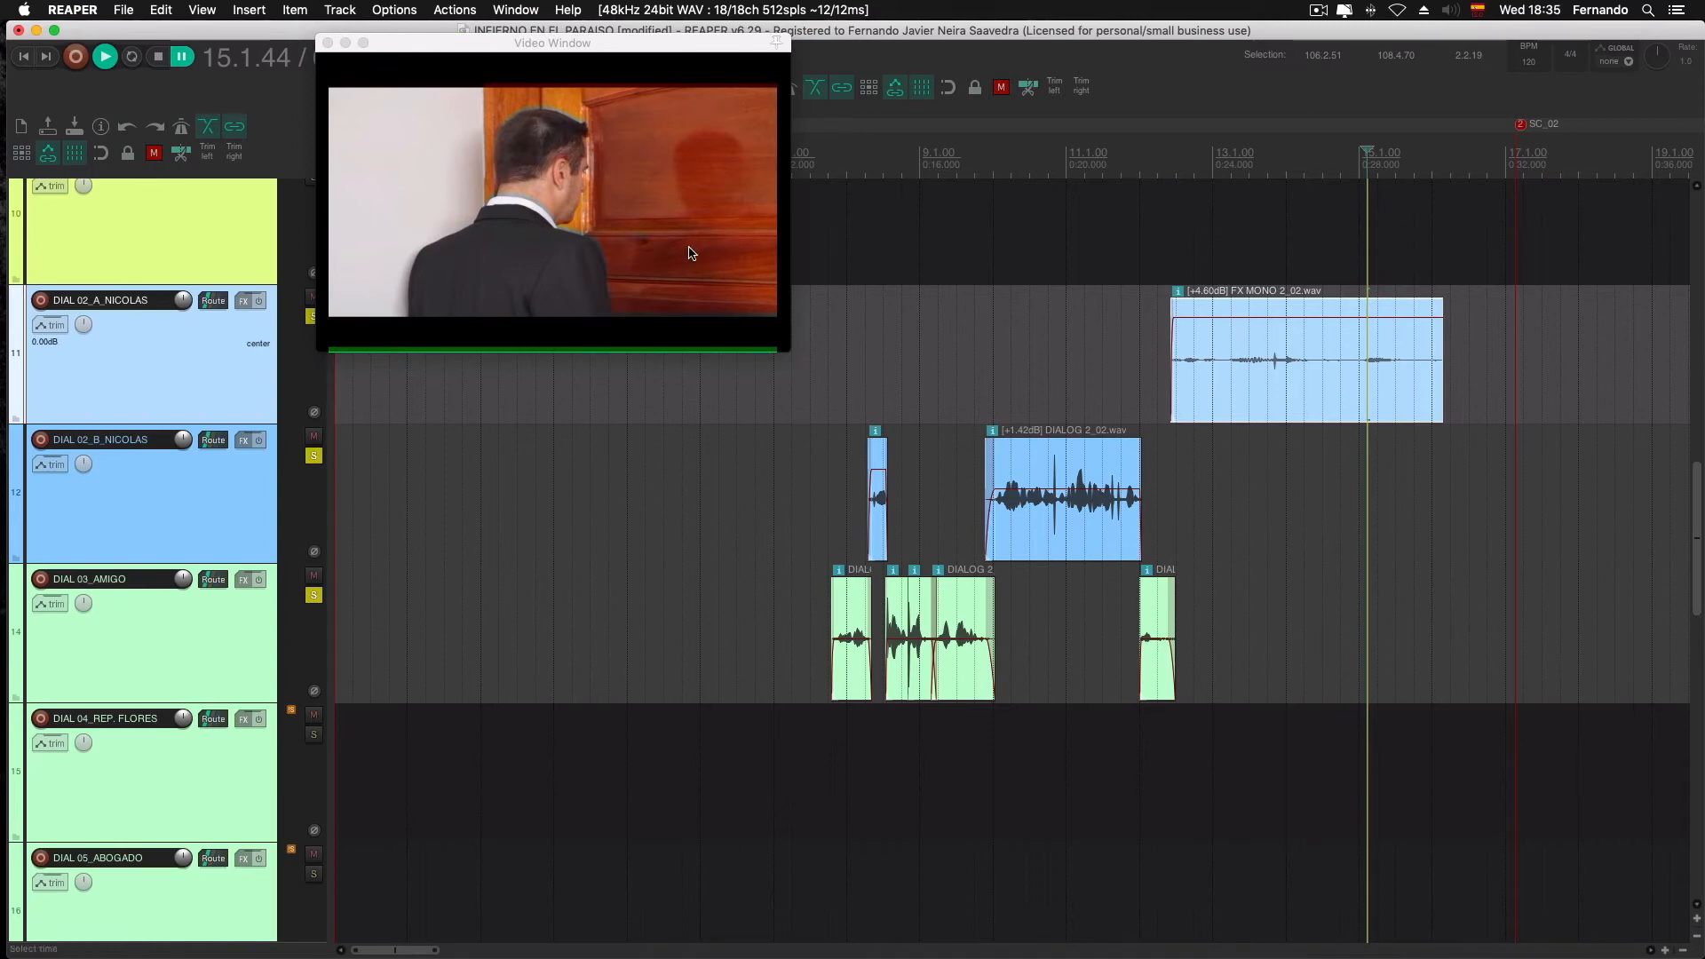
pyautogui.click(876, 381)
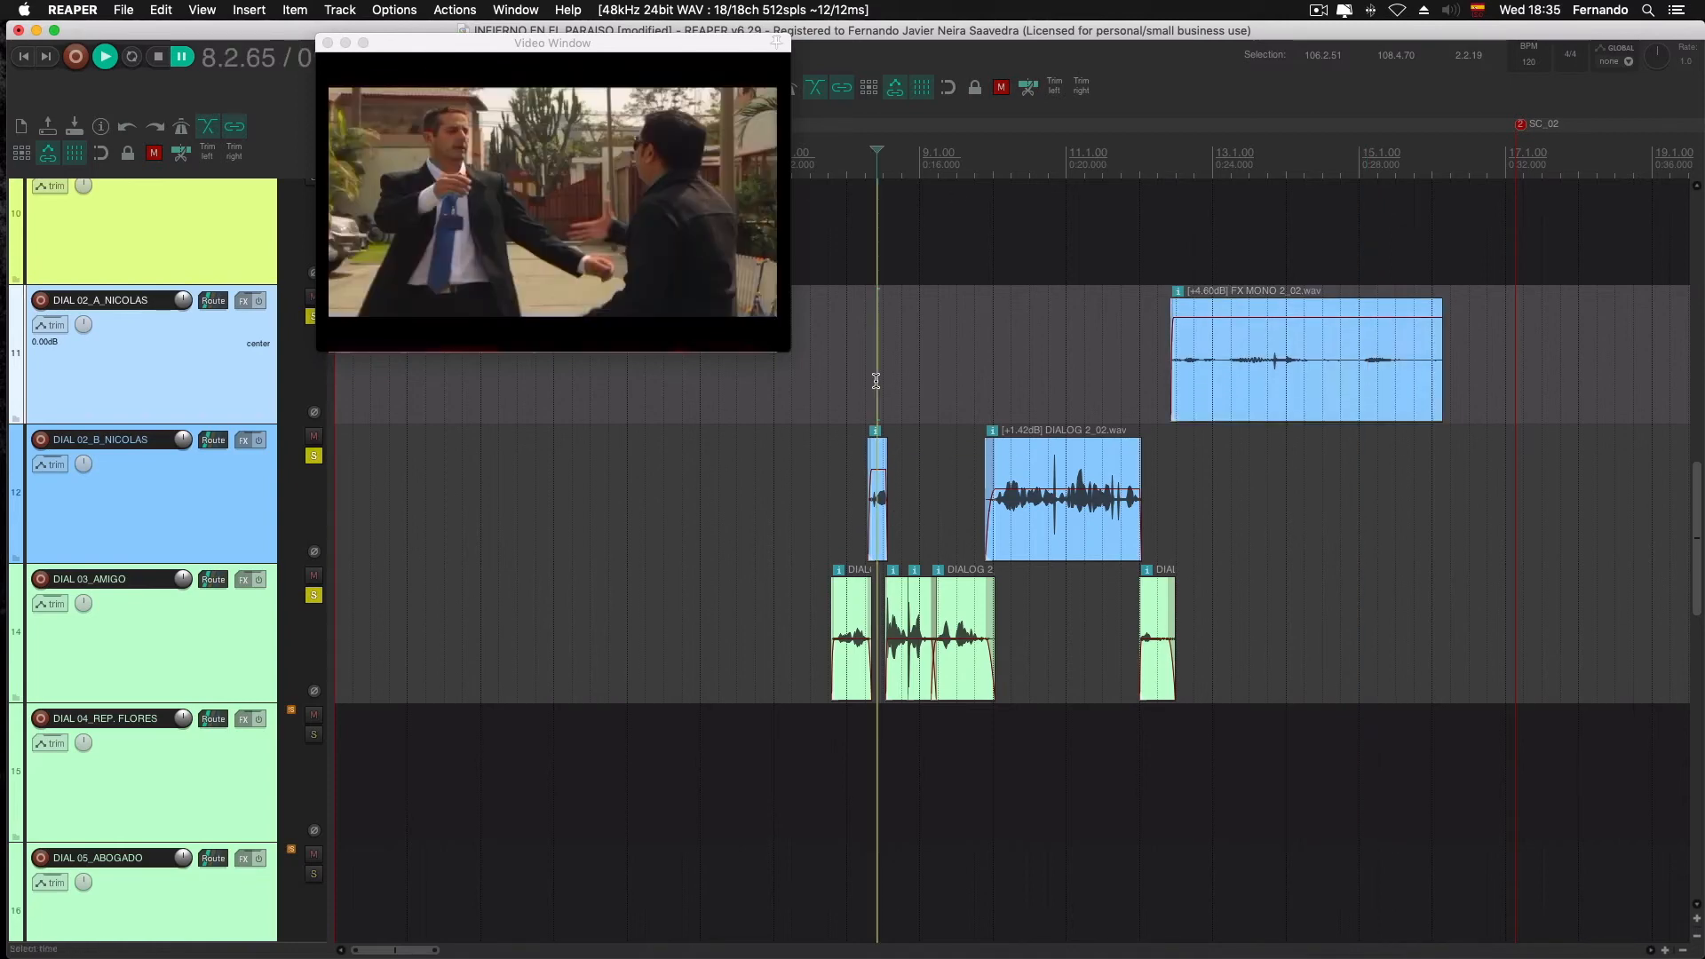
pyautogui.click(1054, 396)
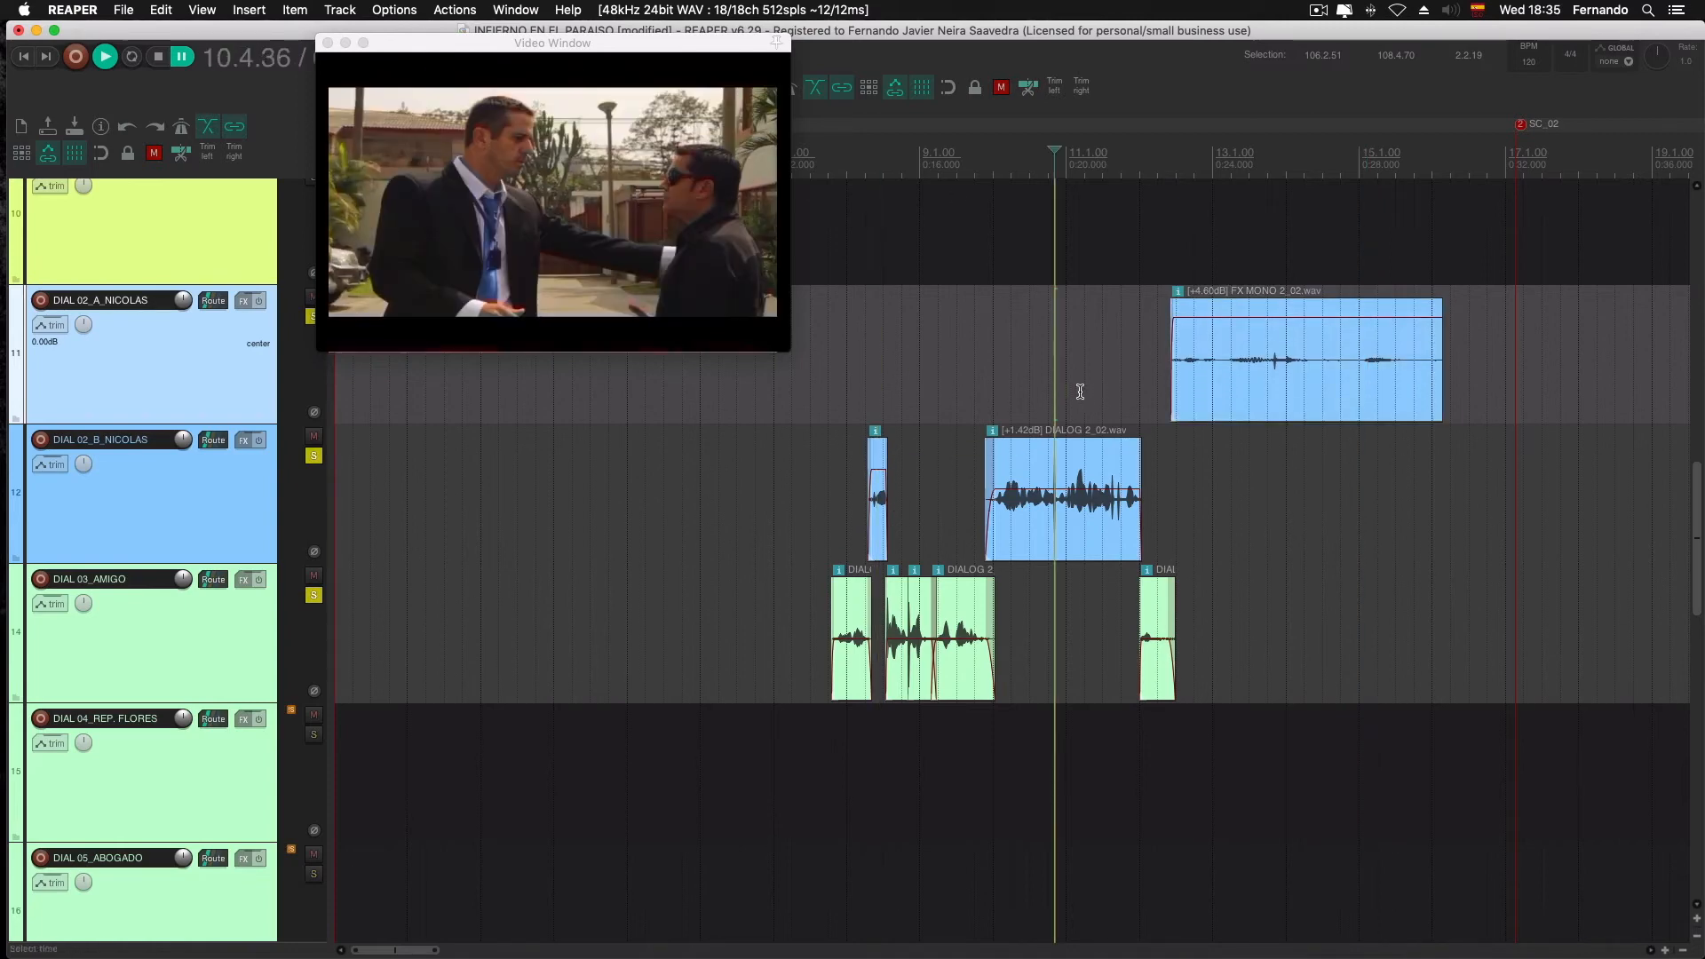
pyautogui.click(1009, 386)
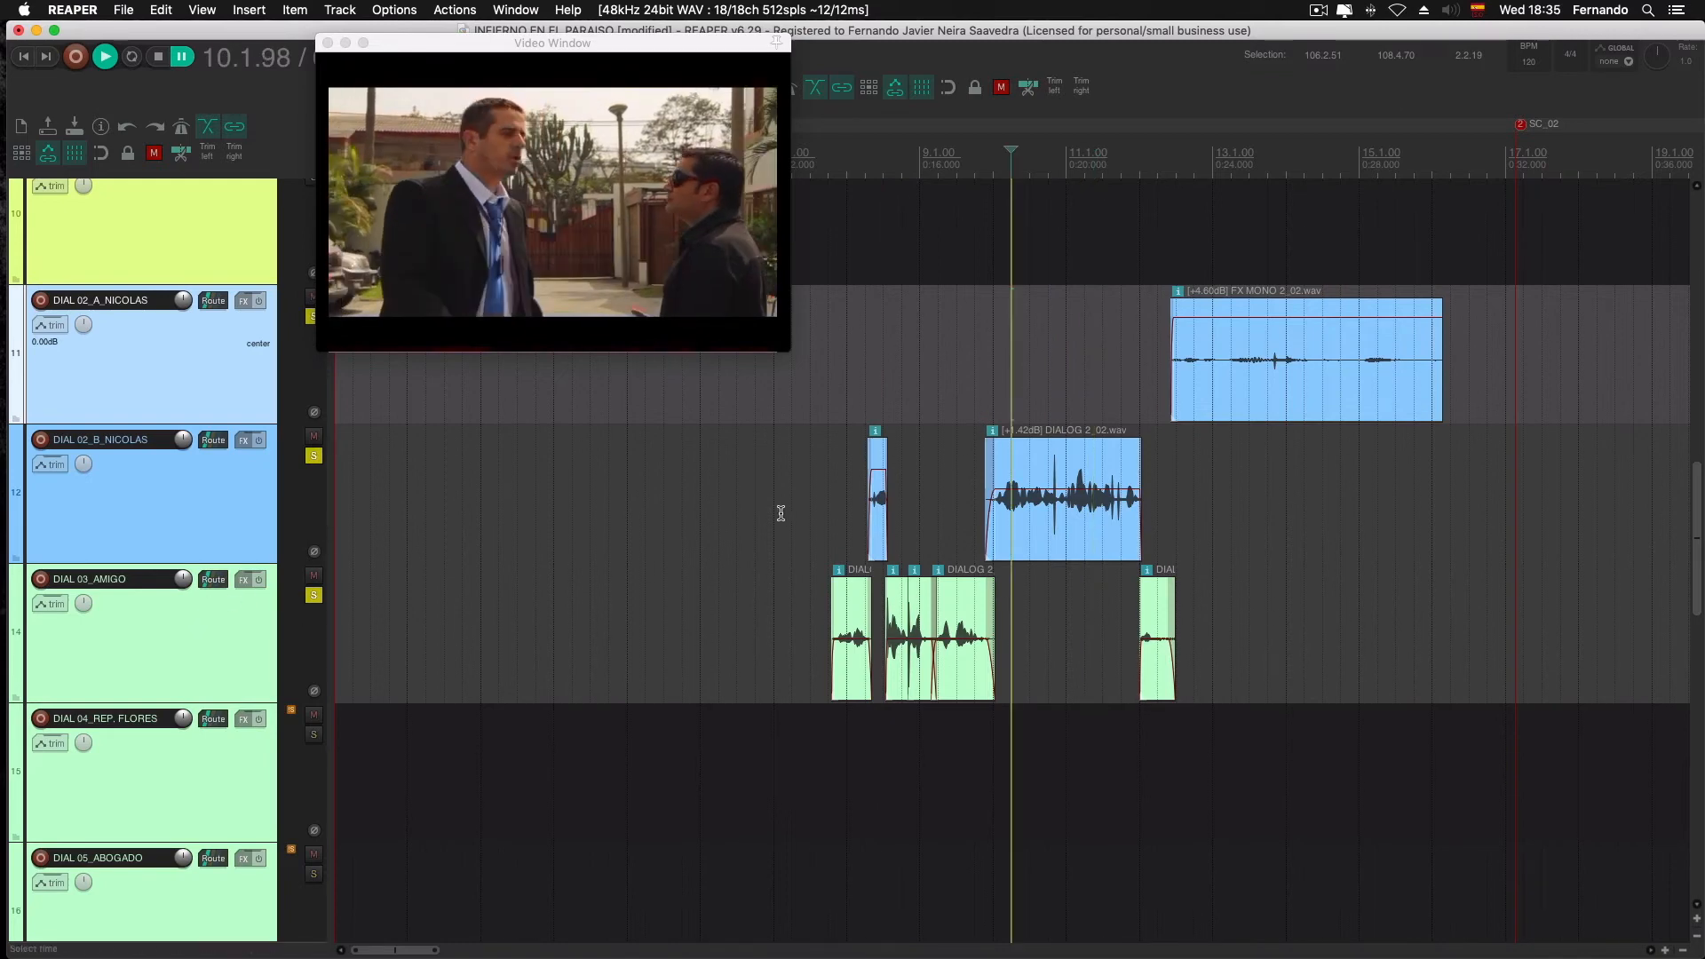
# Play the scene from before the first DIAL 03_AMIGO clip into the DIAL 02_A clip to check all the dialogue transitions
pyautogui.click(825, 461)
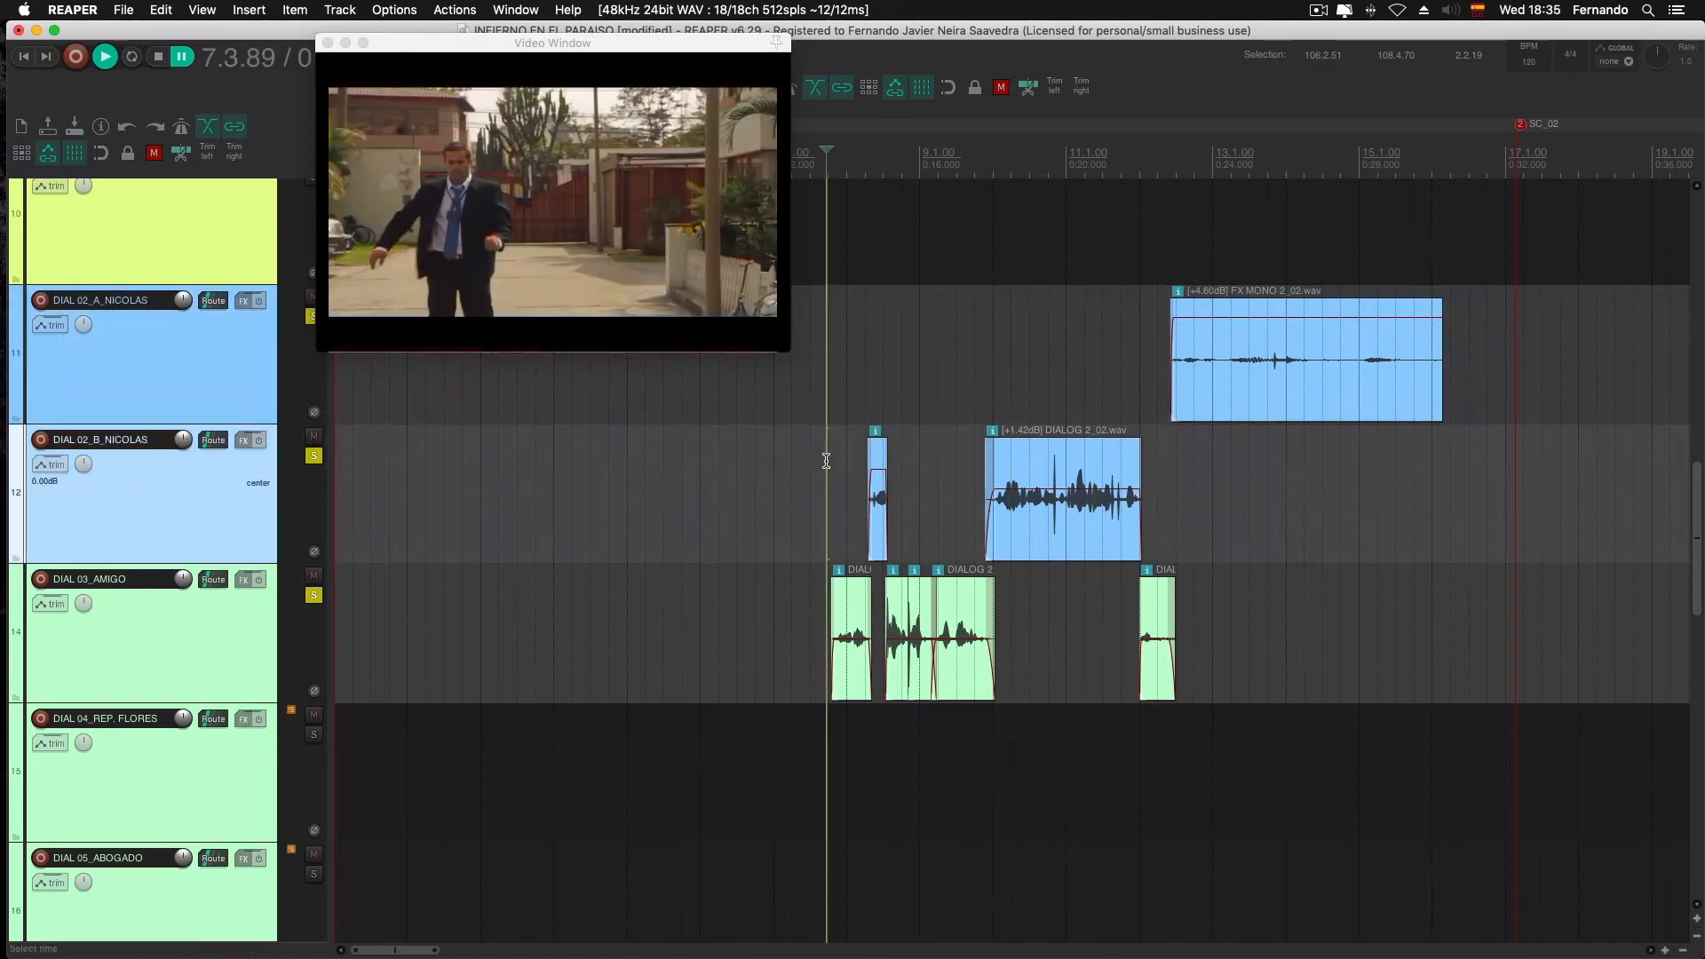
pyautogui.click(778, 463)
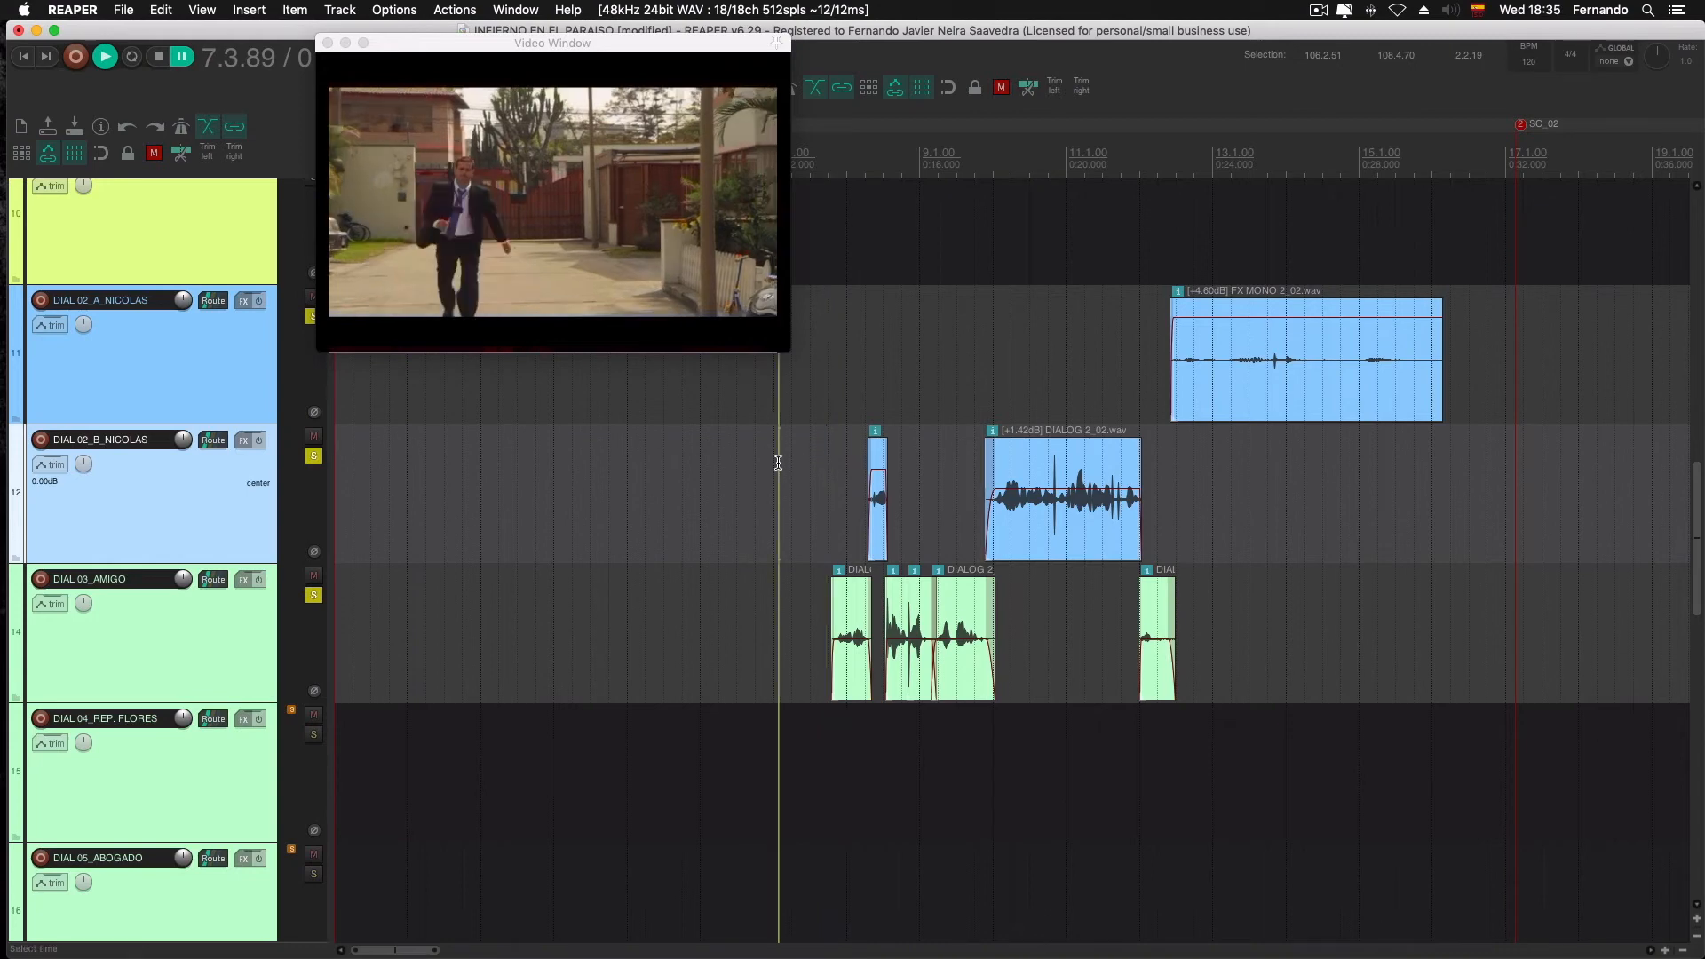
pyautogui.press('space')
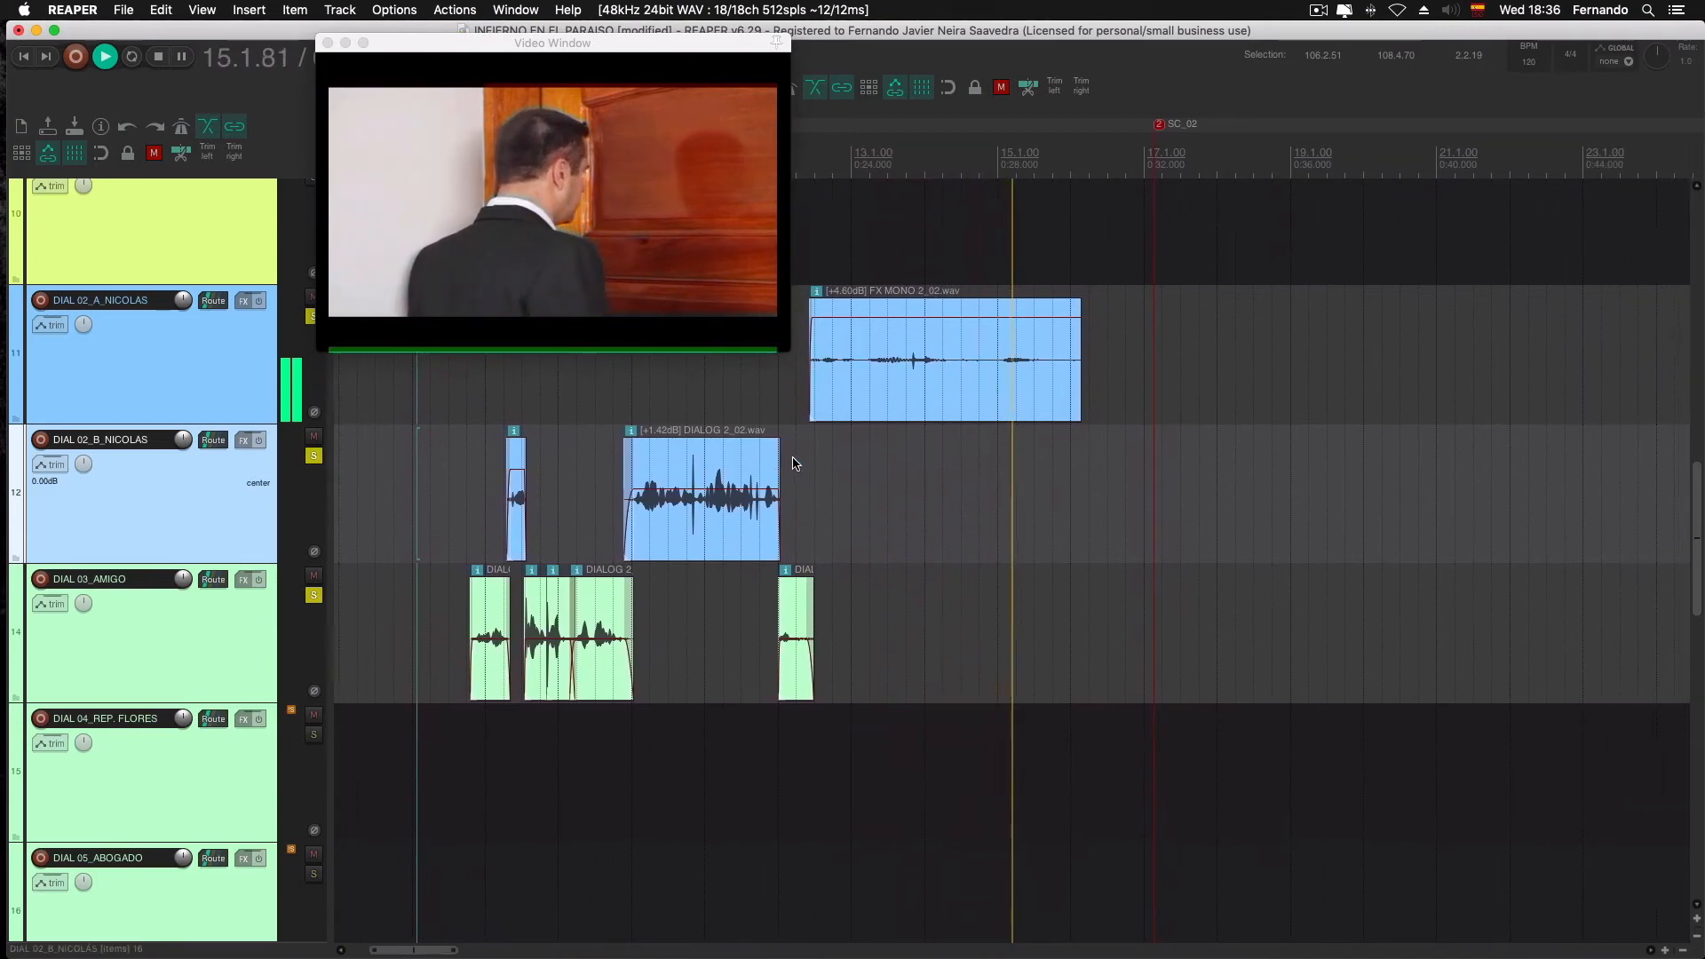
pyautogui.hotkey('ctrl', 'space')
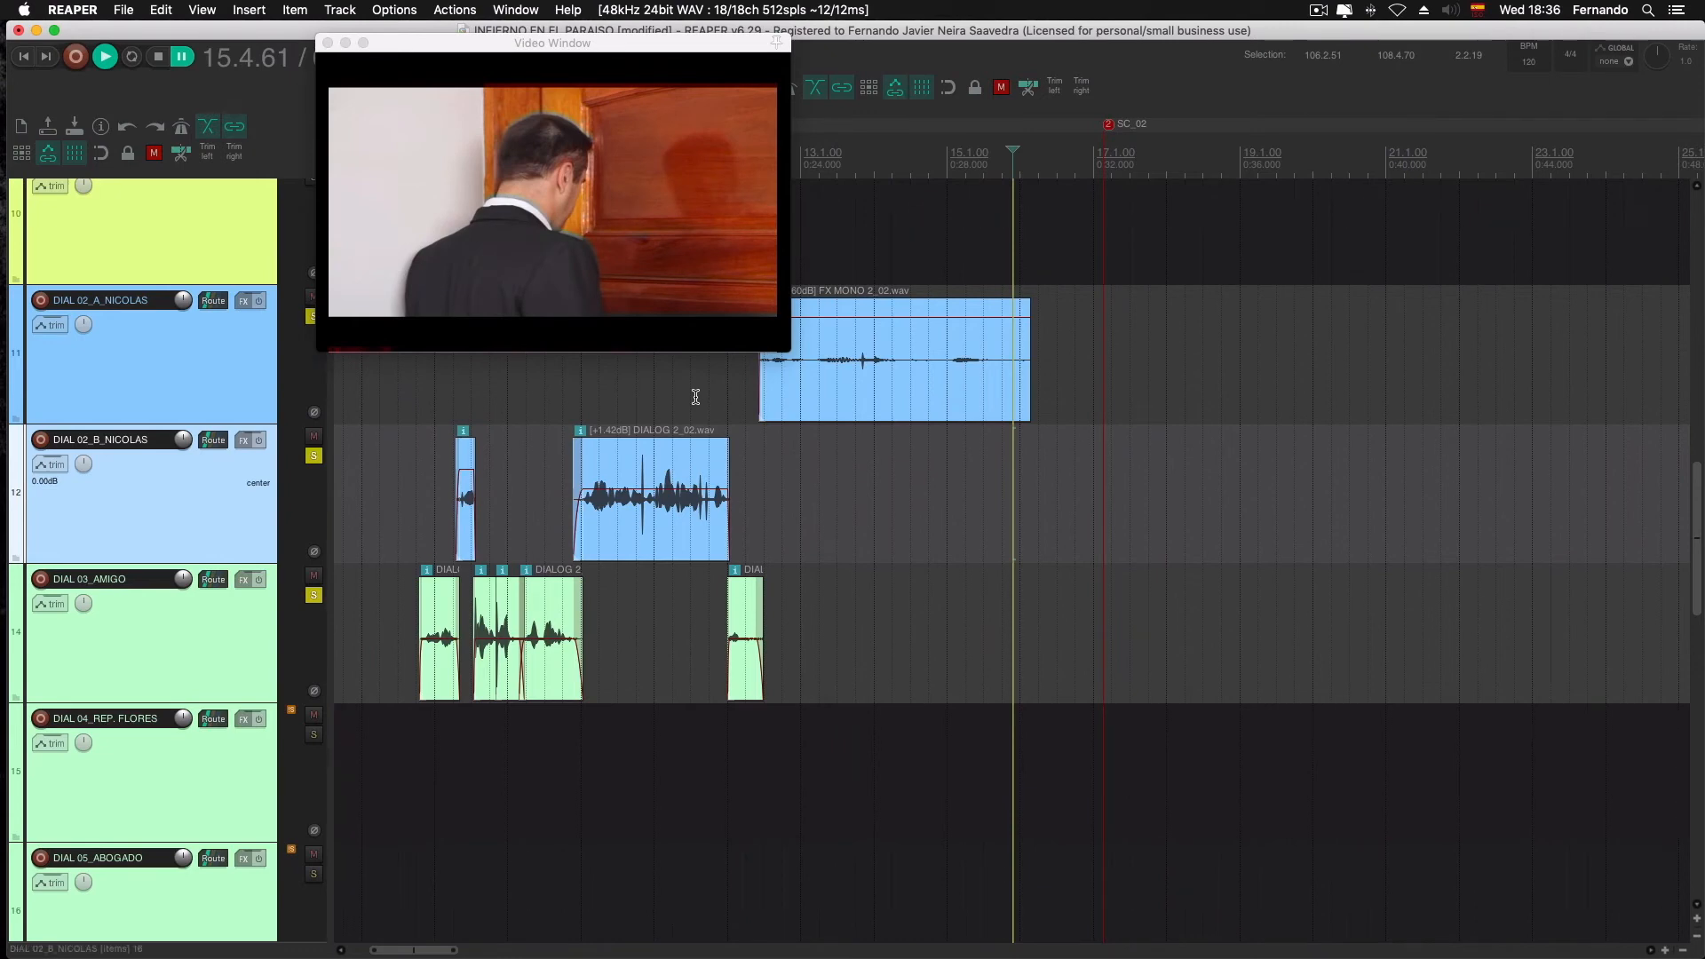
# Make a time selection from 12.2.57 to 16.1.71 spanning the DIAL 02_A clip and place the edit cursor near the clip's start
pyautogui.click(687, 391)
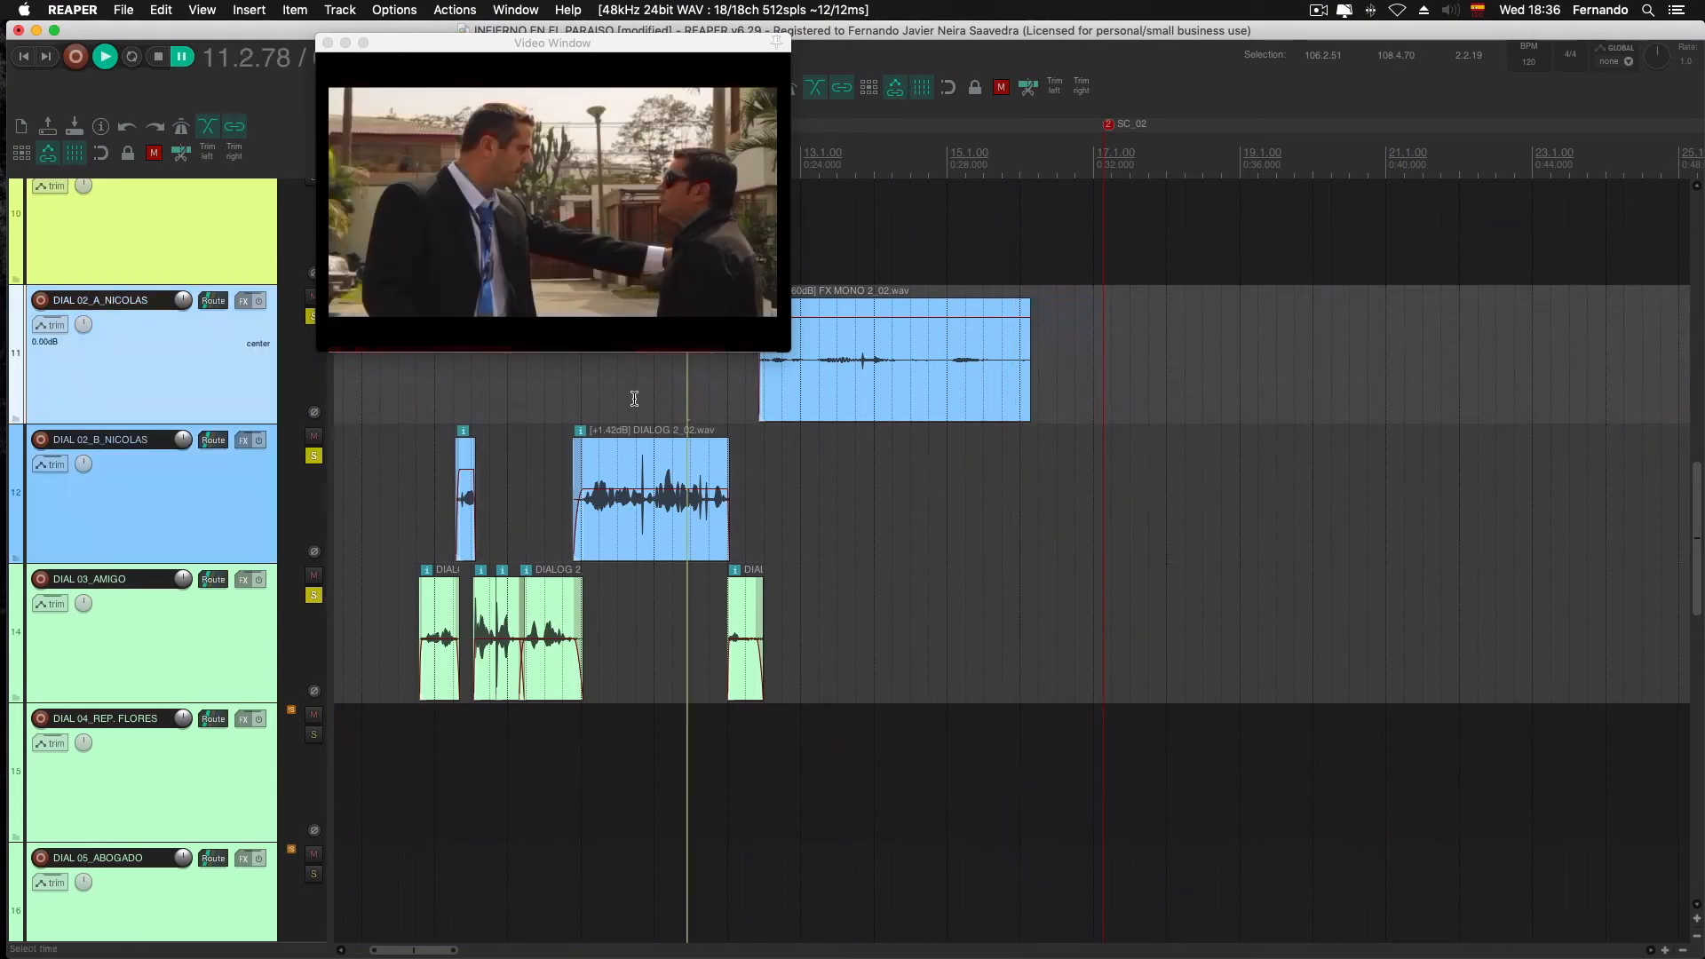
pyautogui.moveTo(428, 383); pyautogui.dragTo(1032, 451)
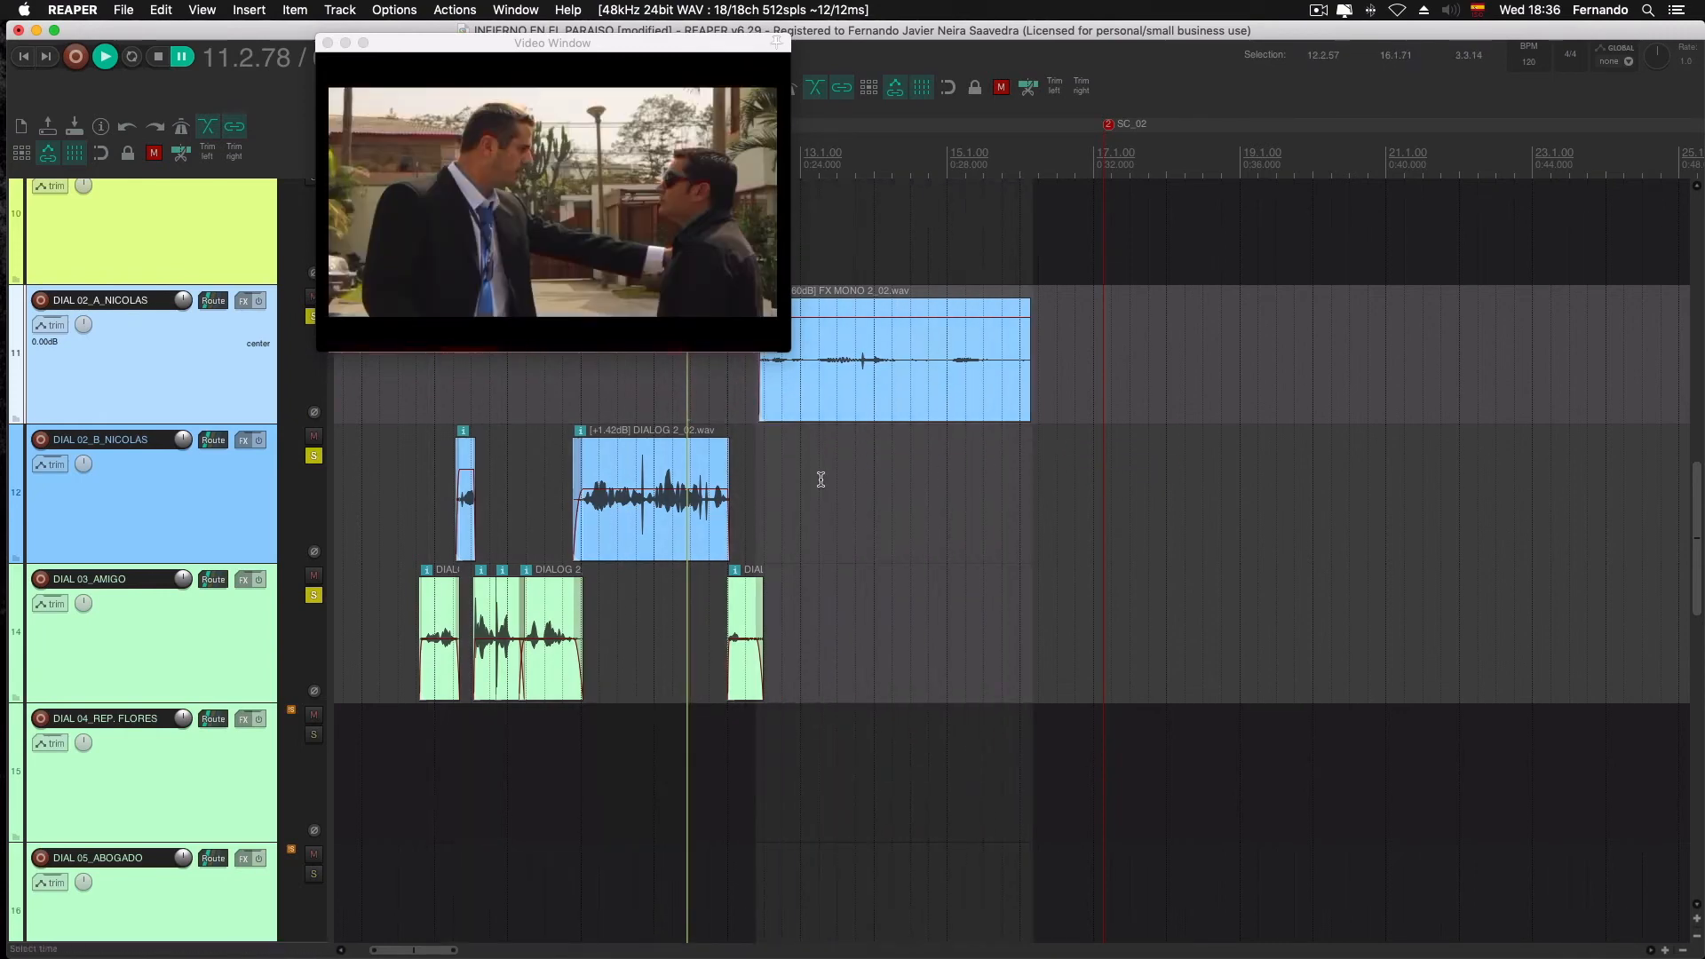
pyautogui.click(760, 465)
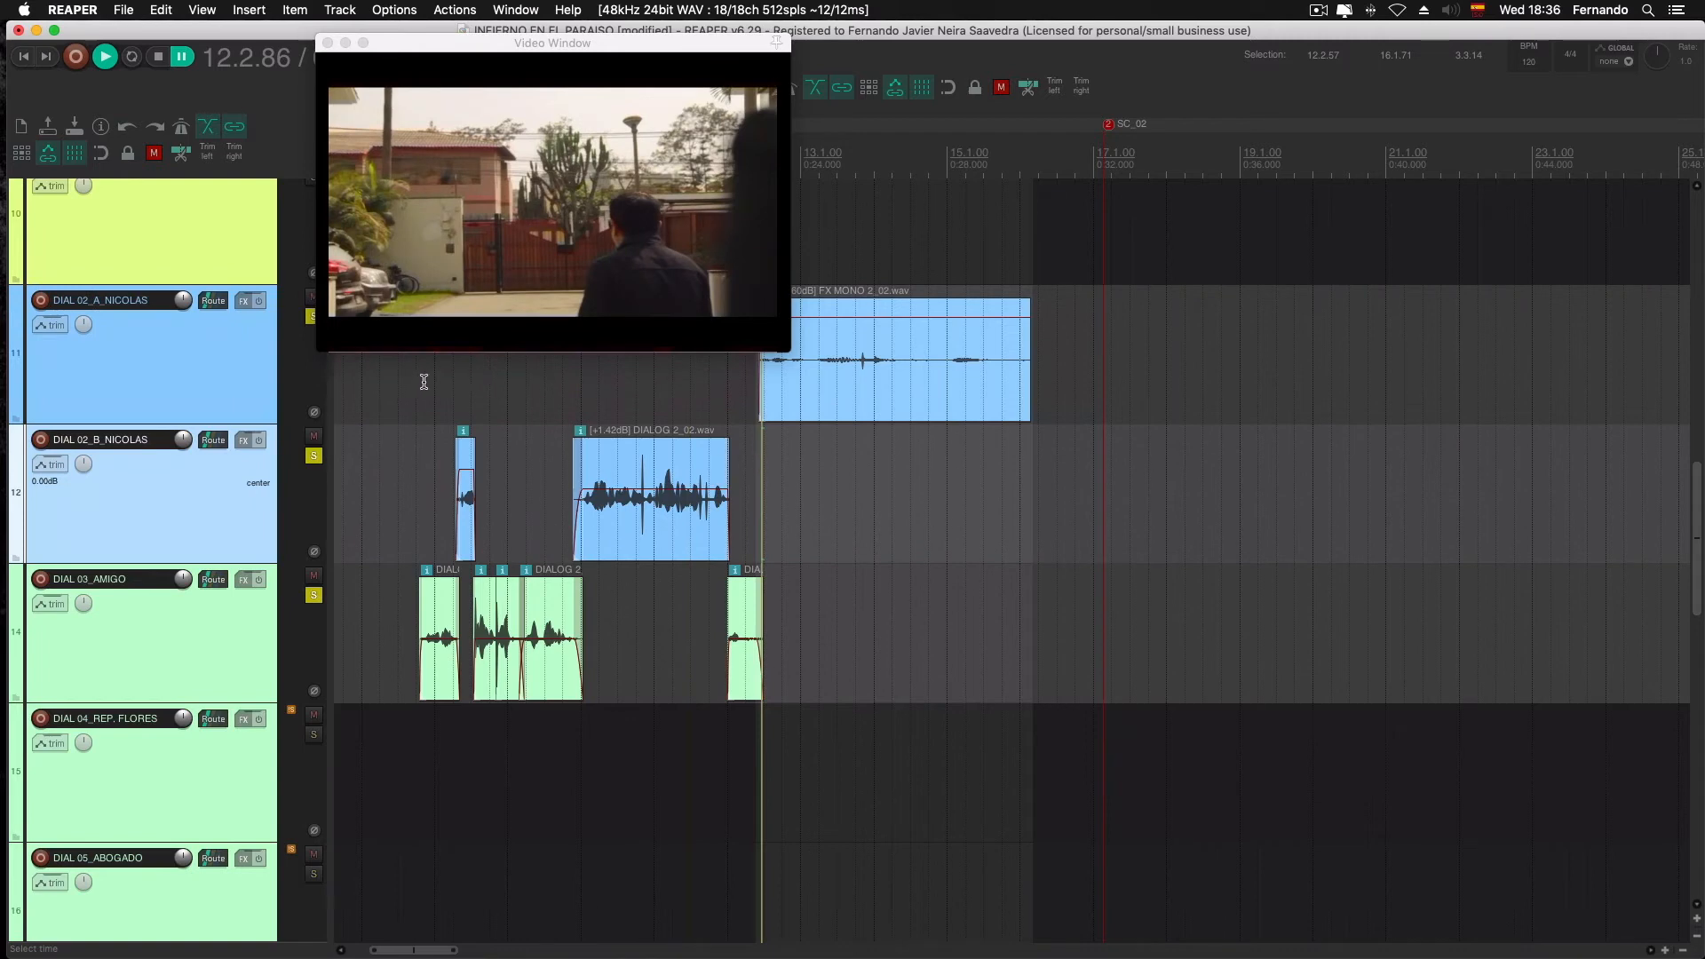
# Mark the time range from 7.4.37 to 12.2.96 across the dialogue exchange and check the picture at both ends
pyautogui.moveTo(423, 382); pyautogui.dragTo(764, 387)
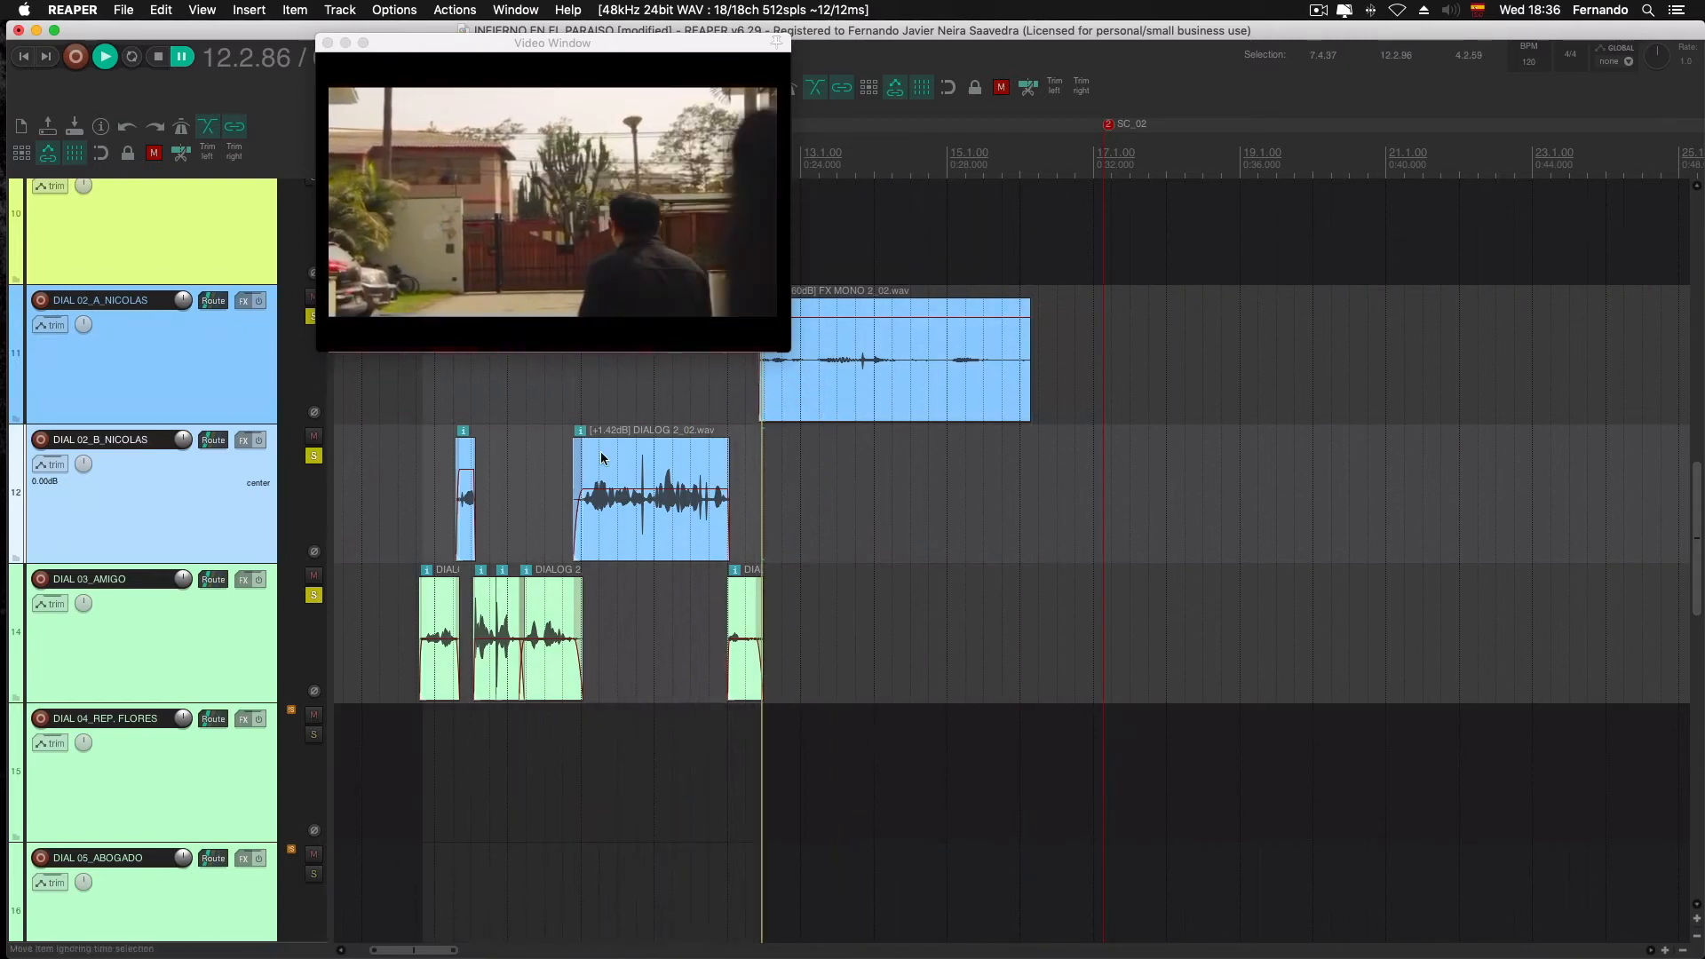
pyautogui.click(425, 380)
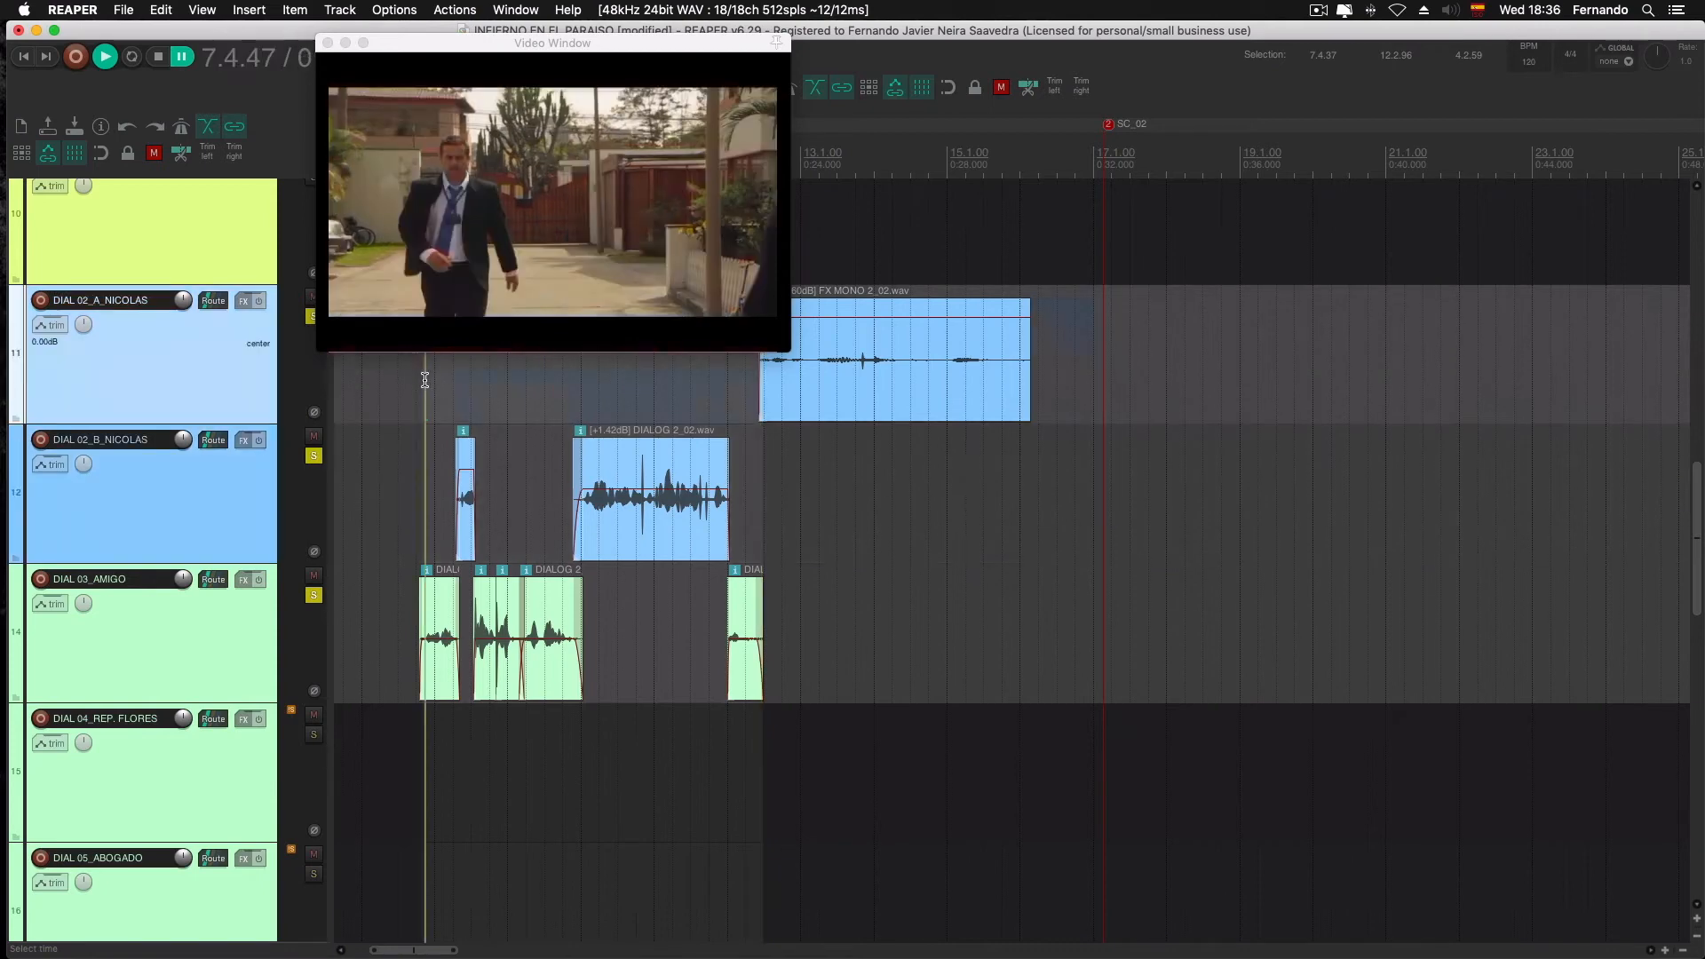
pyautogui.click(761, 456)
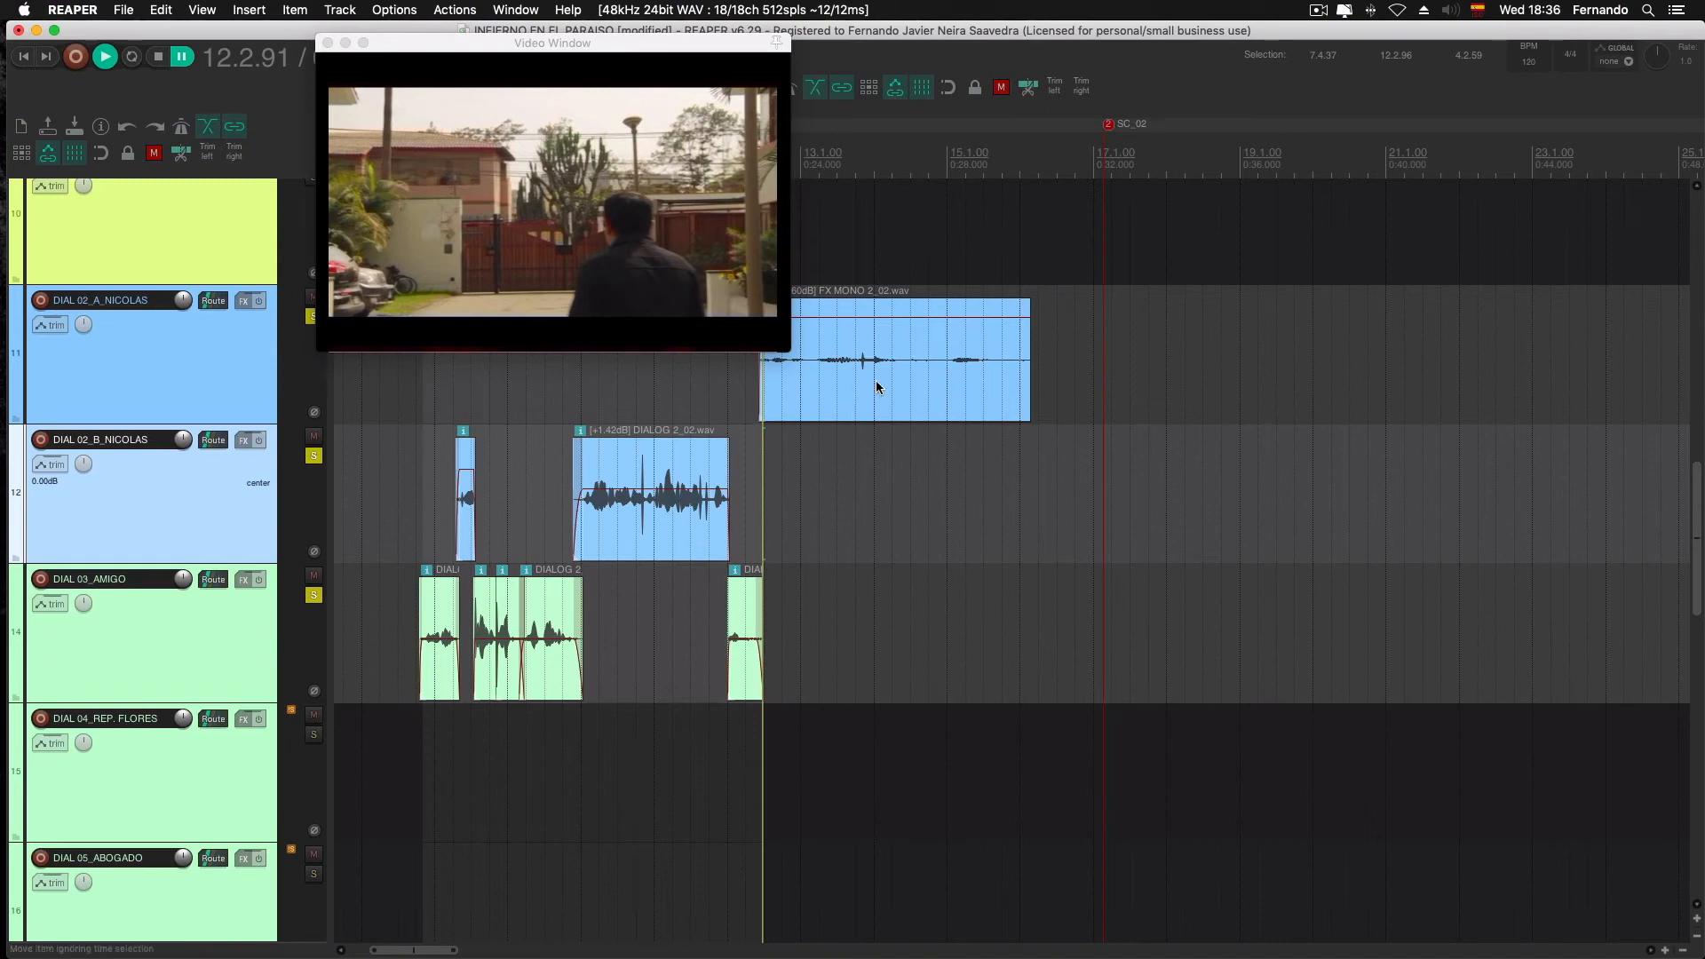
# Clear the time selection and play the scene from just before the first DIAL 03_AMIGO clip into the DIAL 02_A clip
pyautogui.click(397, 383)
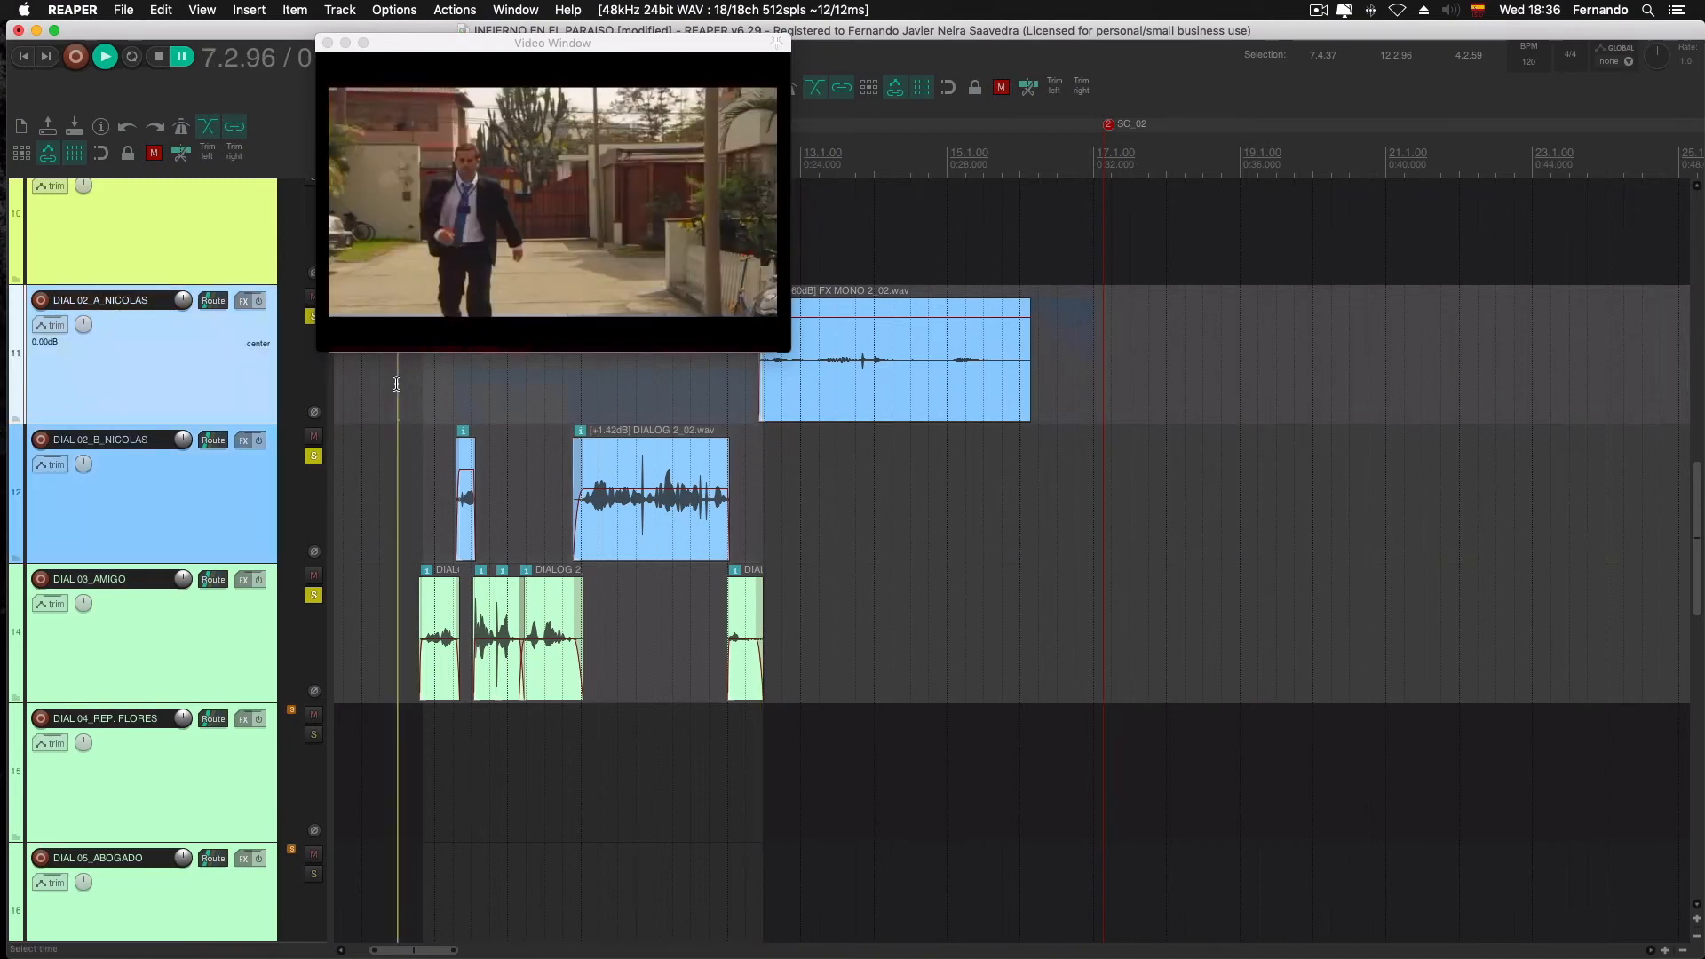
pyautogui.press('Escape')
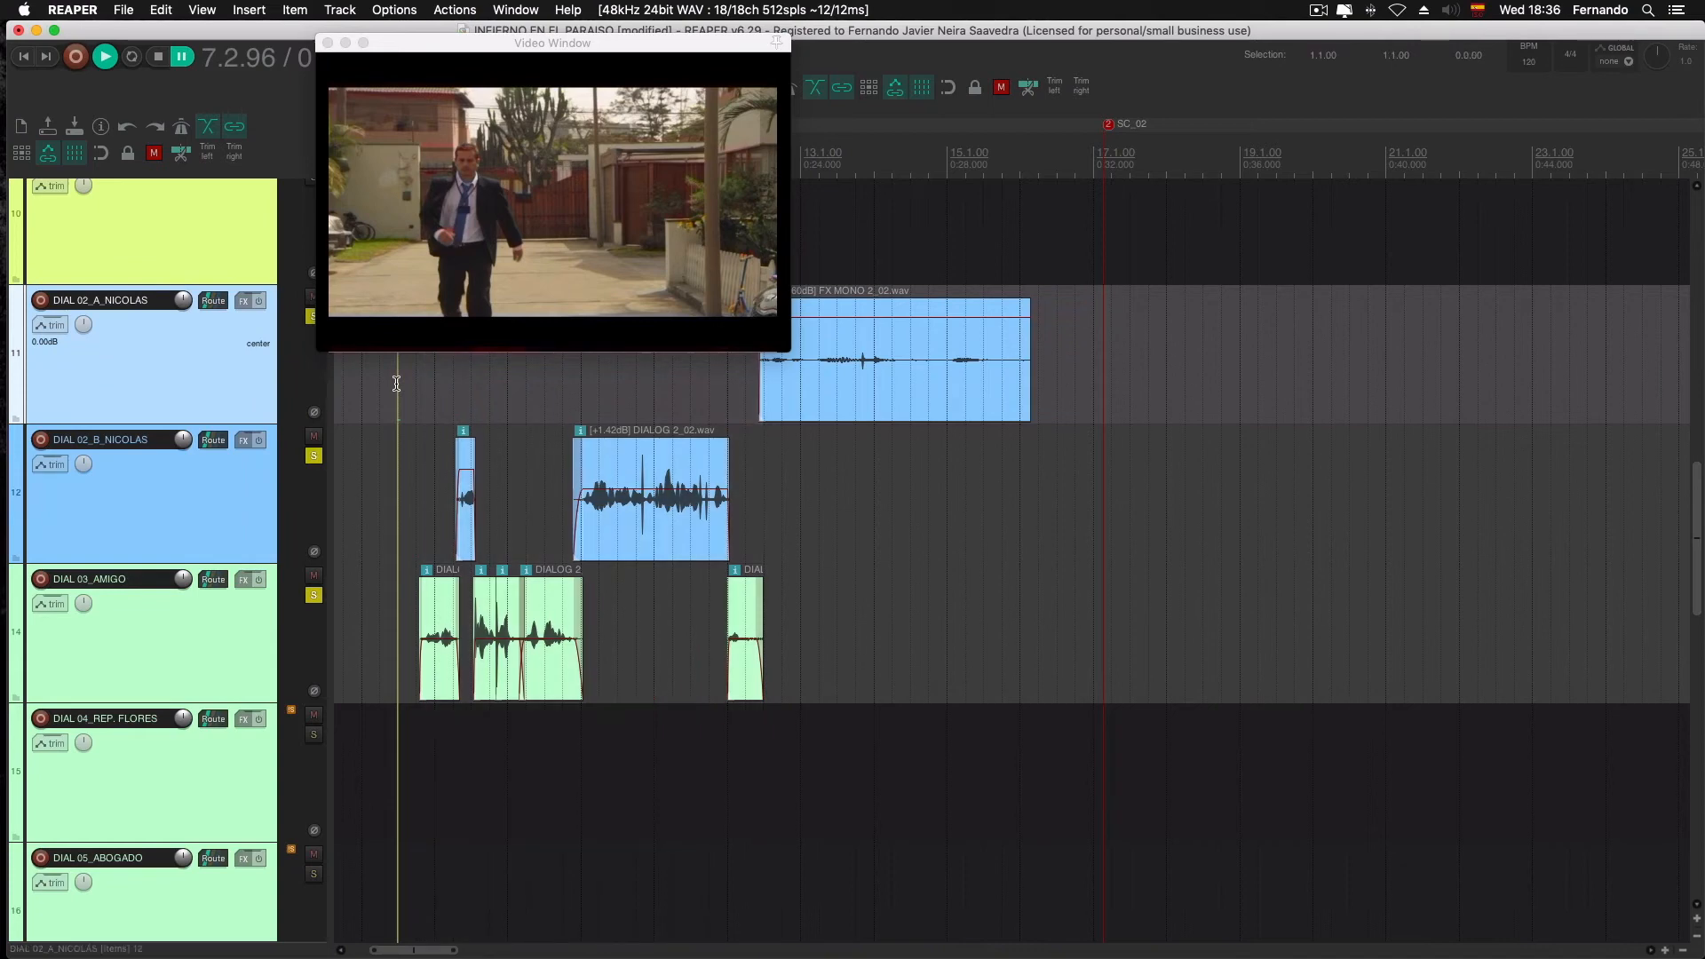
pyautogui.press('space')
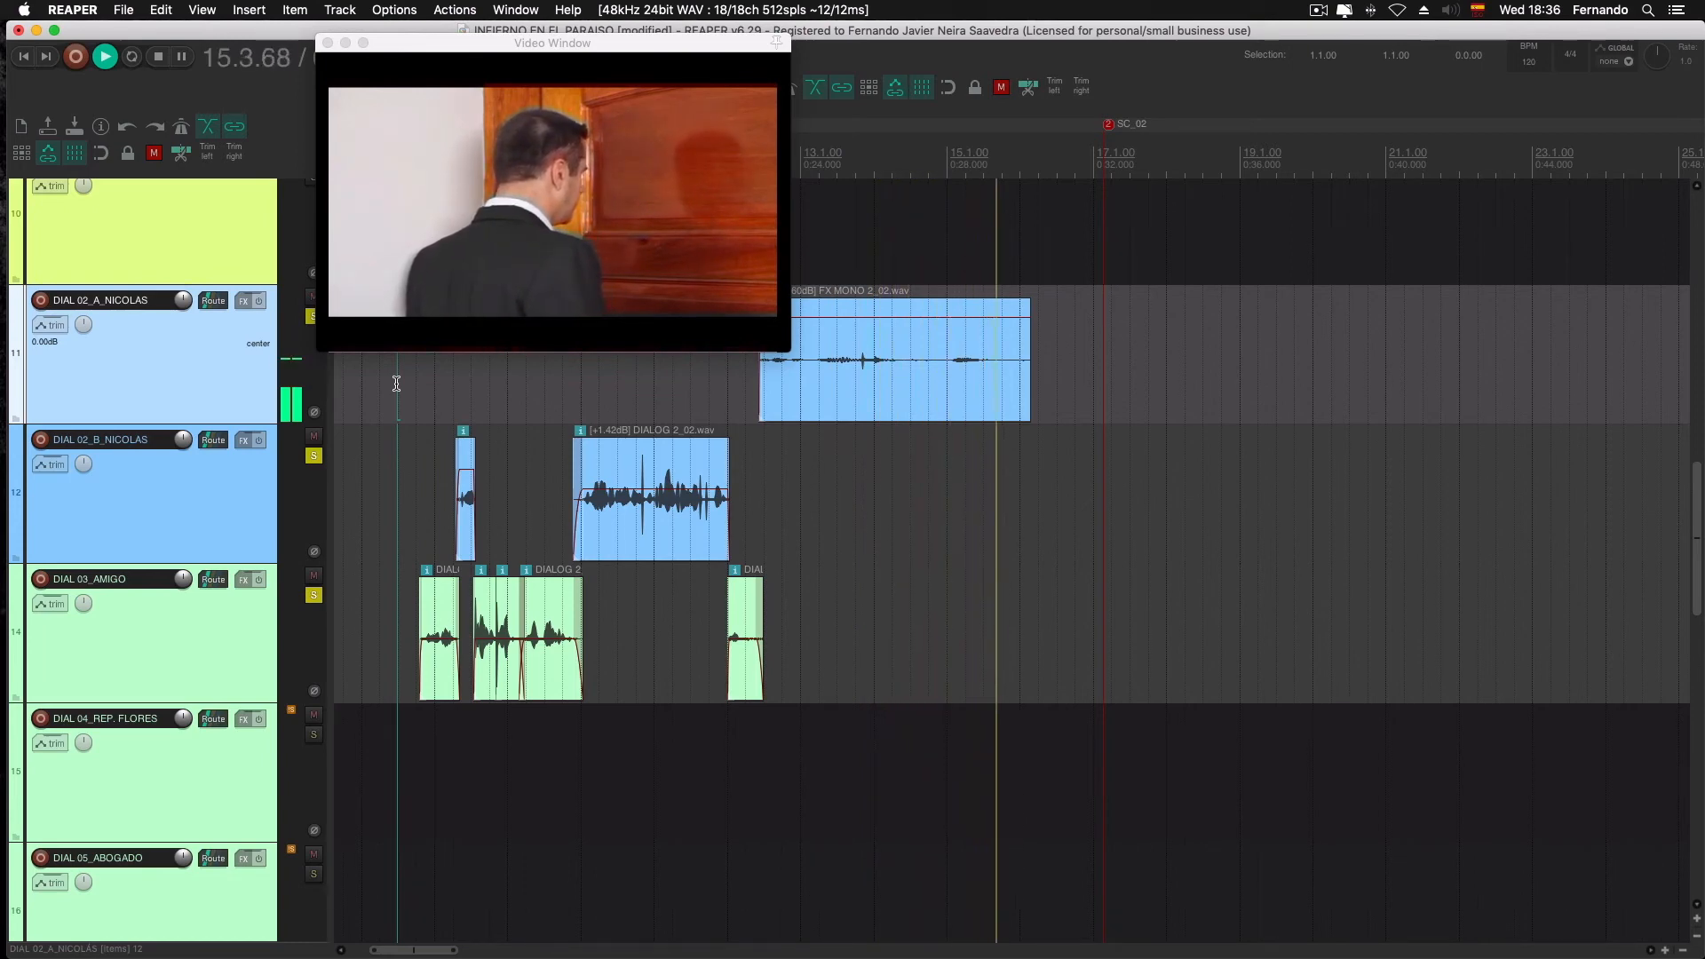
pyautogui.hotkey('ctrl', 'space')
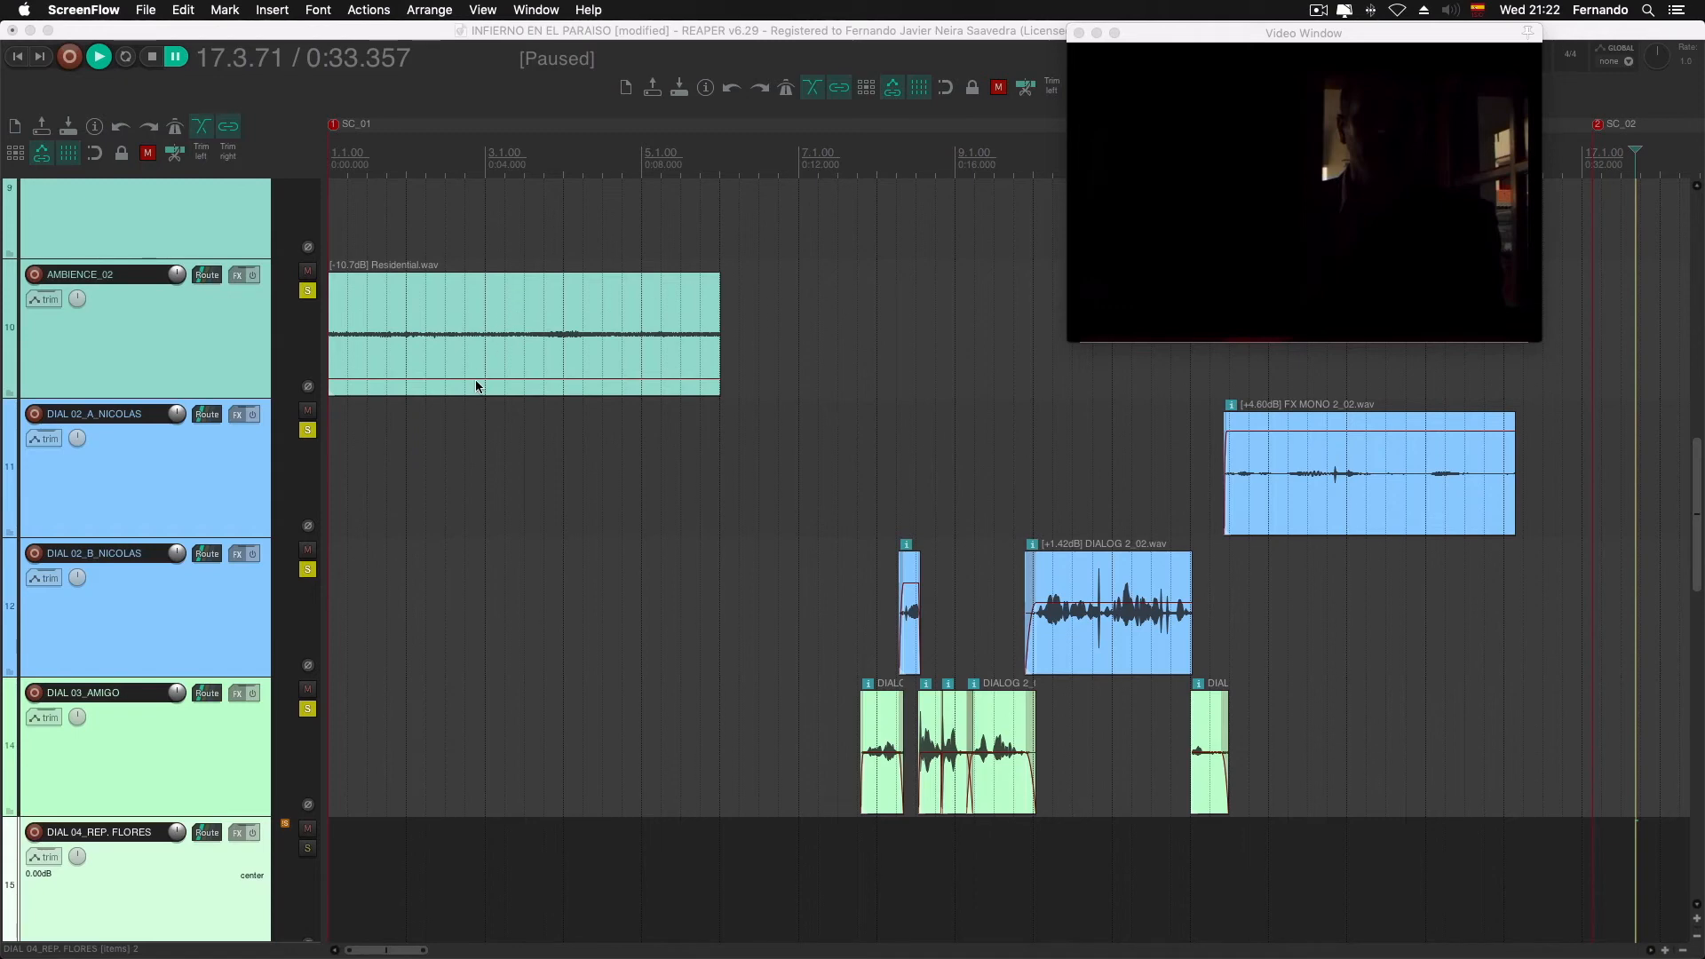
# Set the volume of the Residential.wav clip on AMBIENCE_02 to -8.82 dB
pyautogui.click(477, 339)
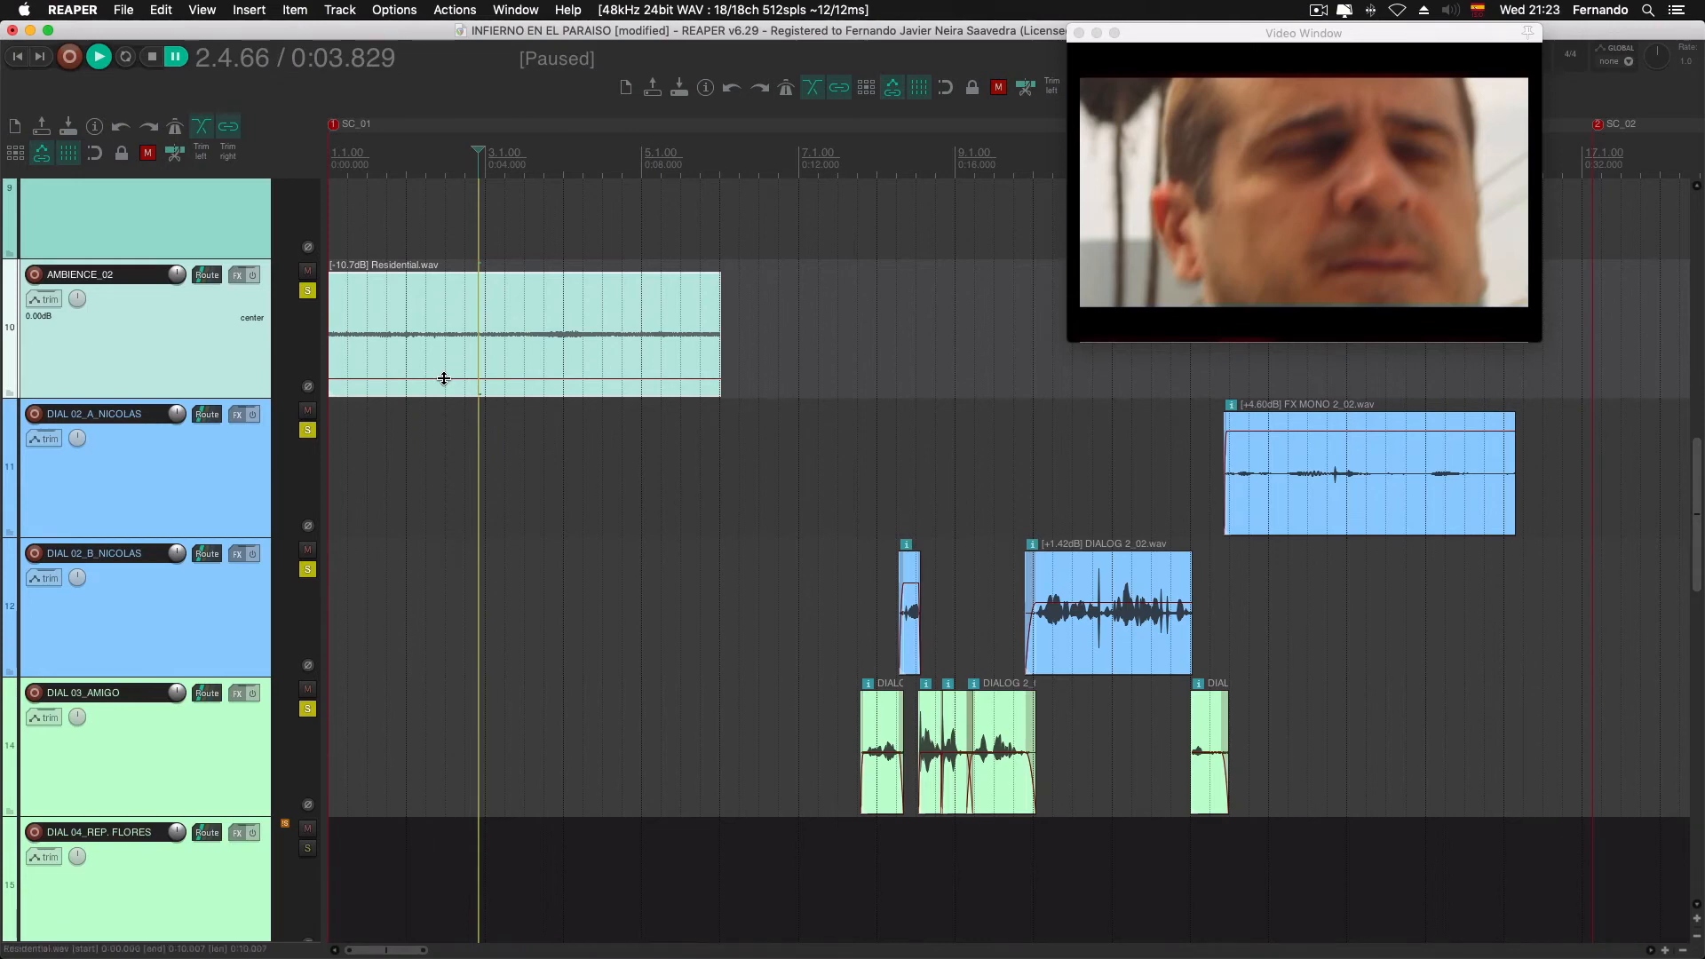
pyautogui.moveTo(444, 379); pyautogui.dragTo(445, 334)
pyautogui.moveTo(444, 352); pyautogui.dragTo(443, 372)
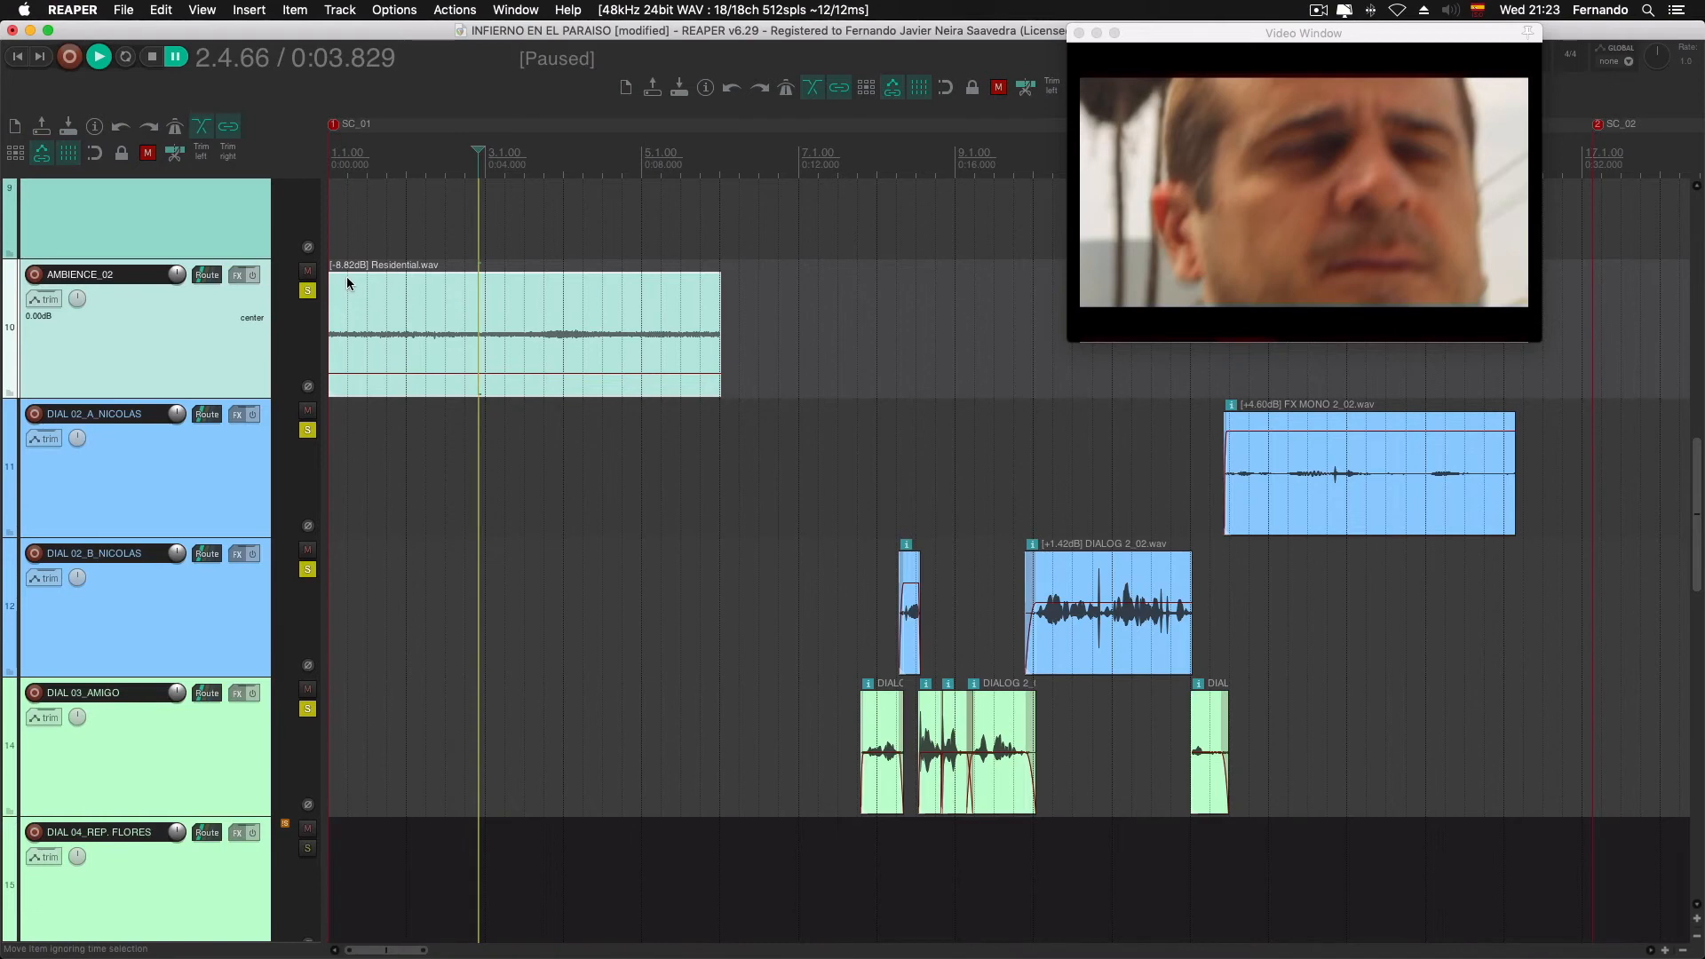
# Play from the project start past the end of the Residential.wav clip to check the ambience level
pyautogui.press('Home')
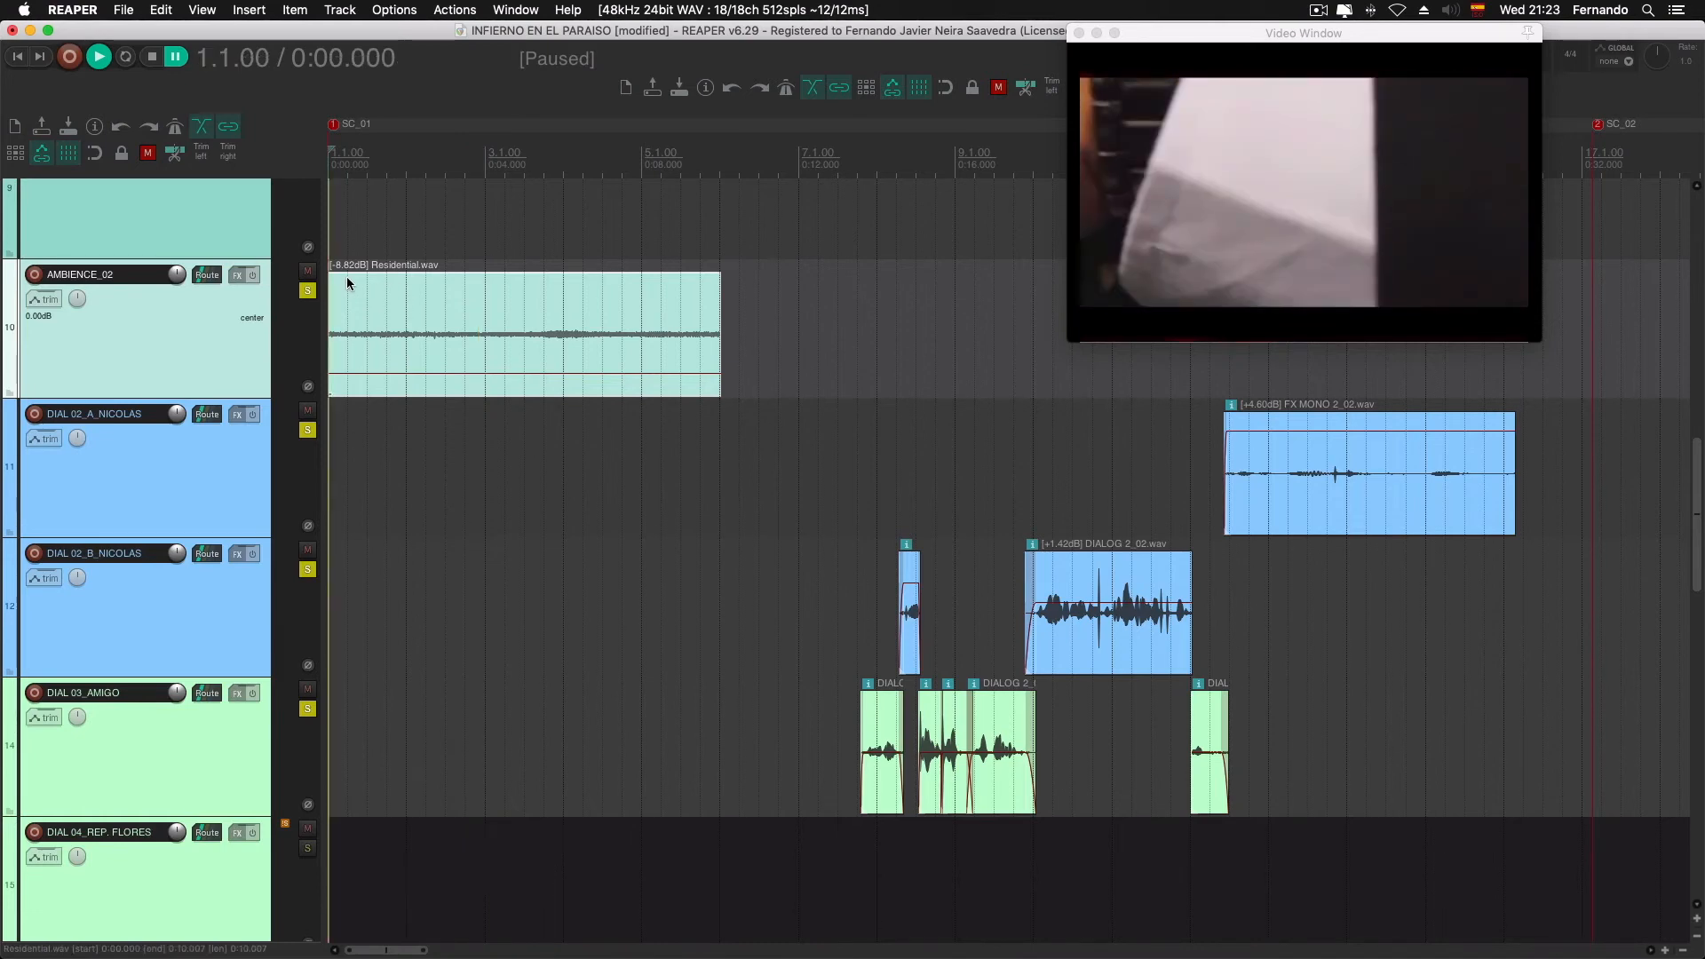
pyautogui.press('space')
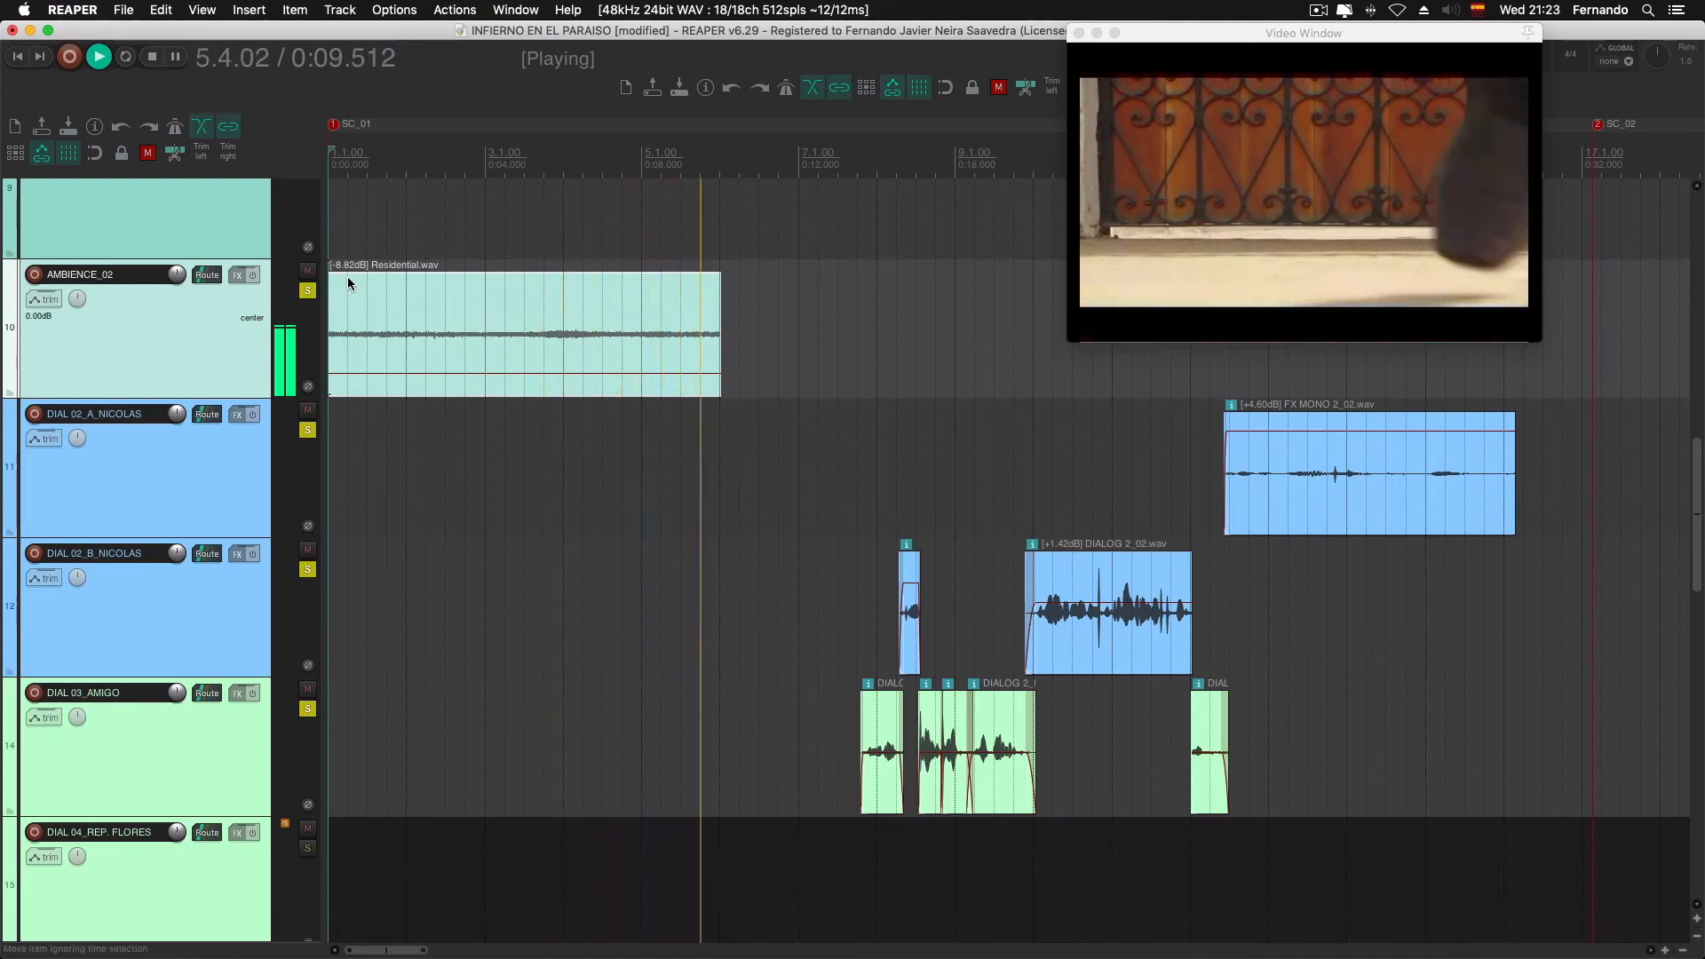
pyautogui.press('space')
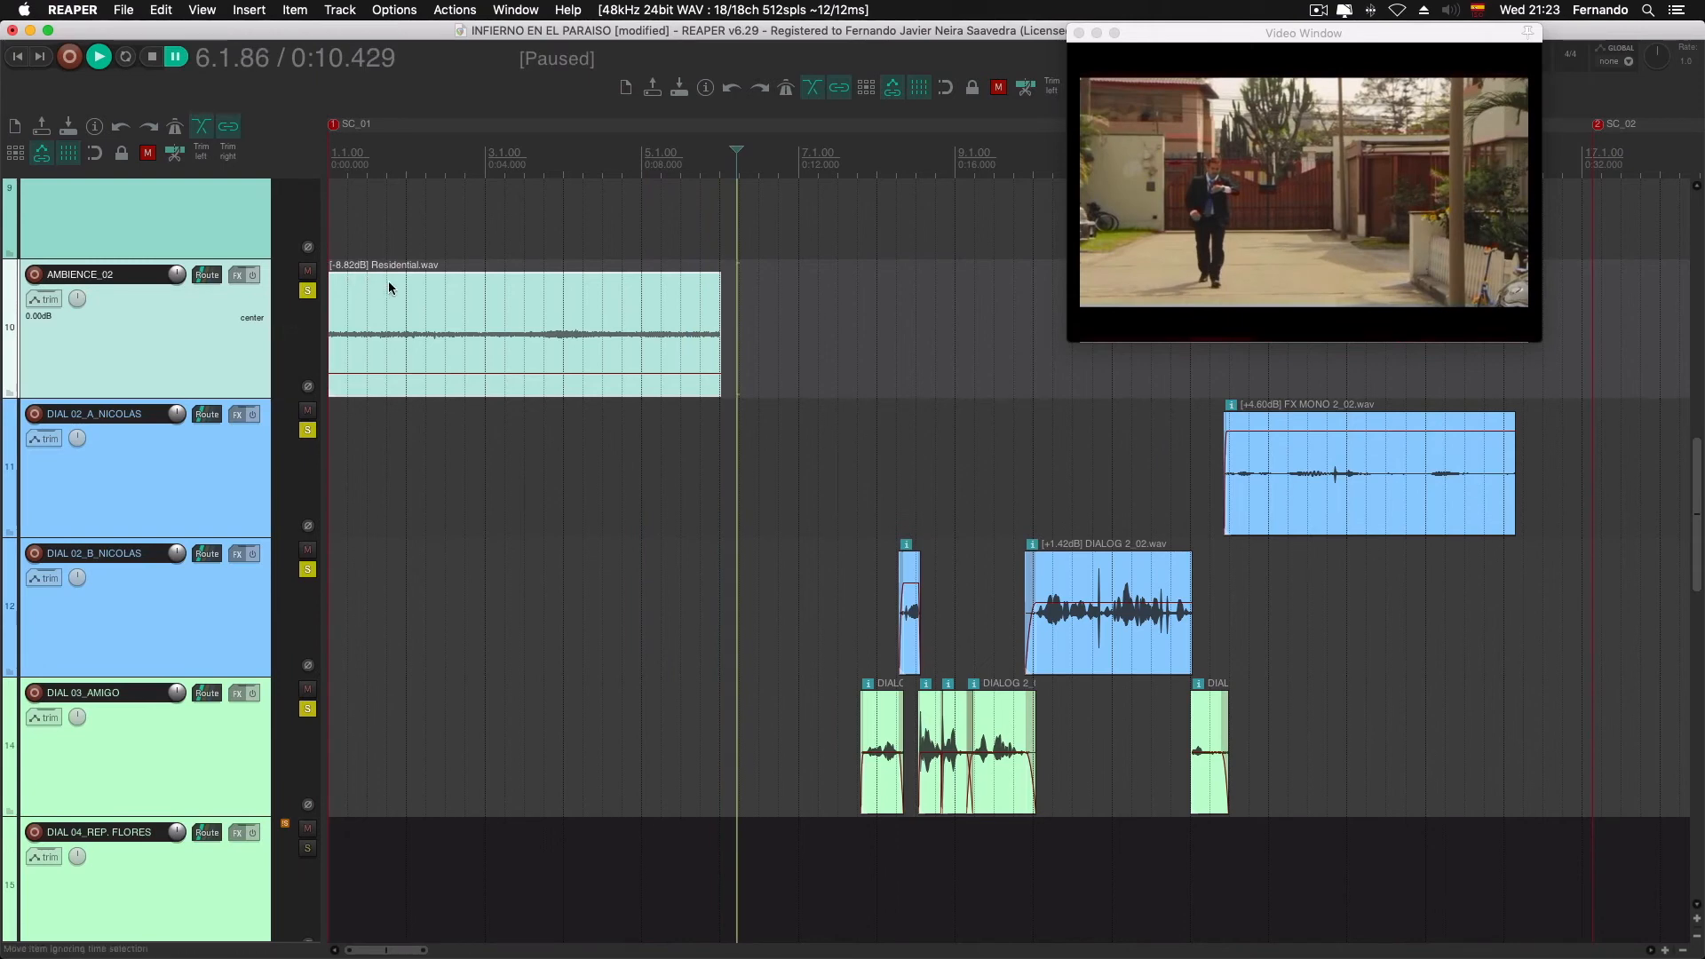
# Duplicate the Residential.wav clip twice on AMBIENCE_02 so that three copies run back to back
pyautogui.click(491, 307)
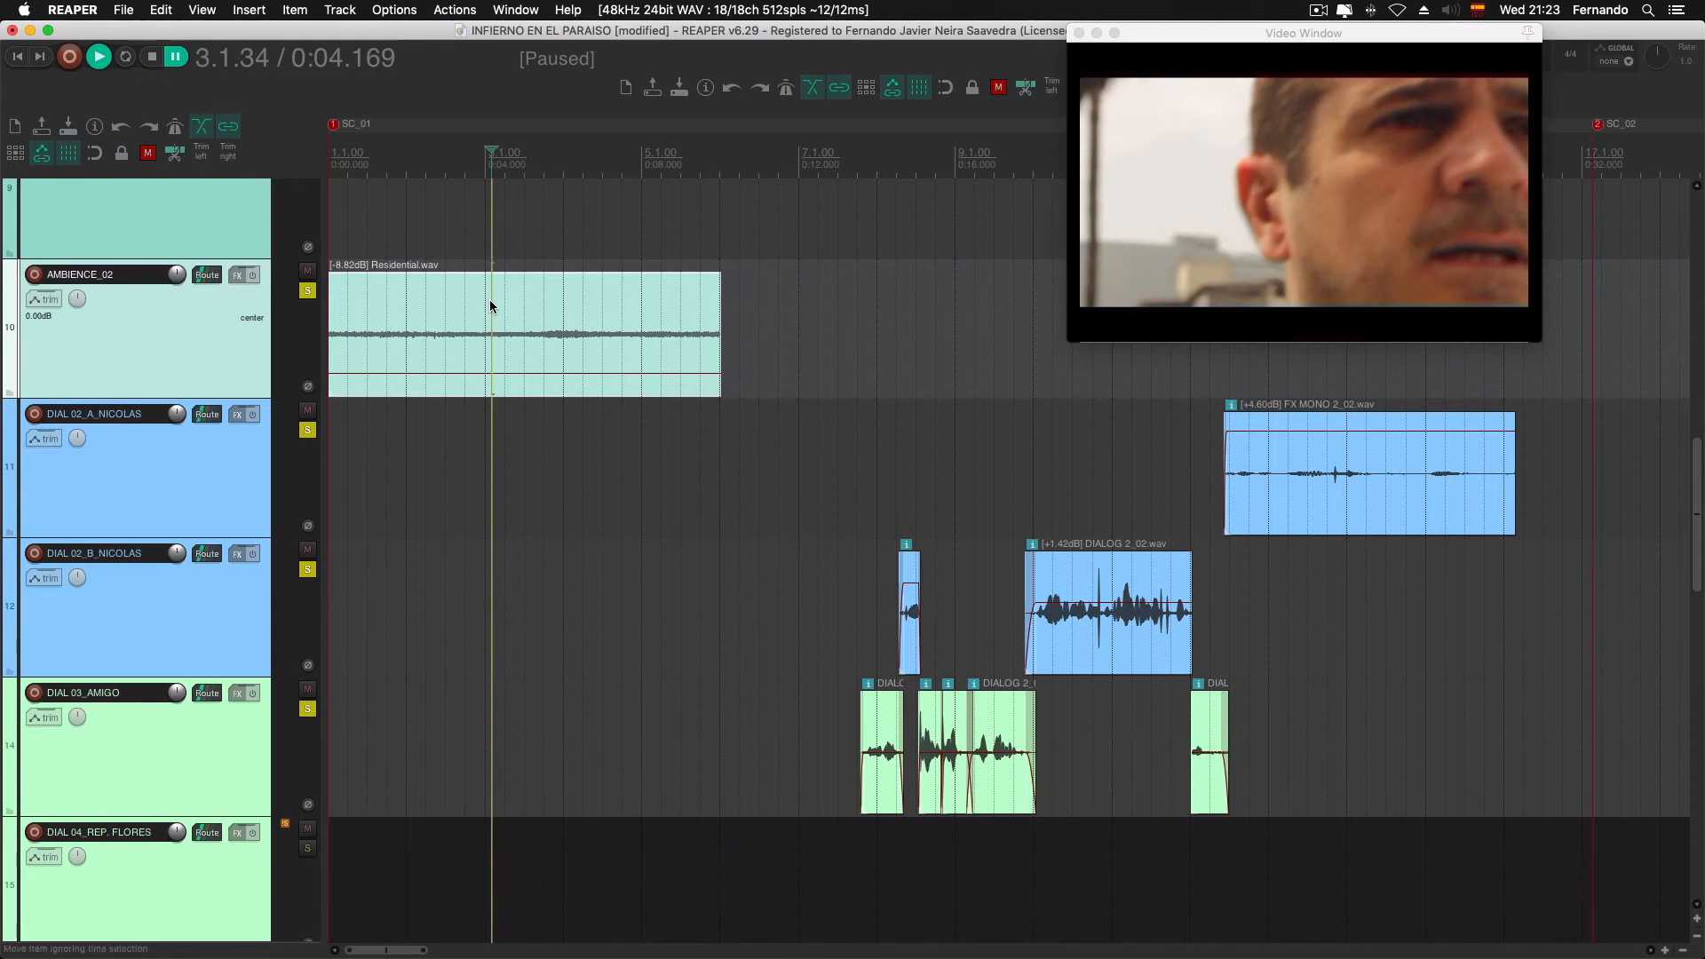
pyautogui.scroll(-4, 492, 300)
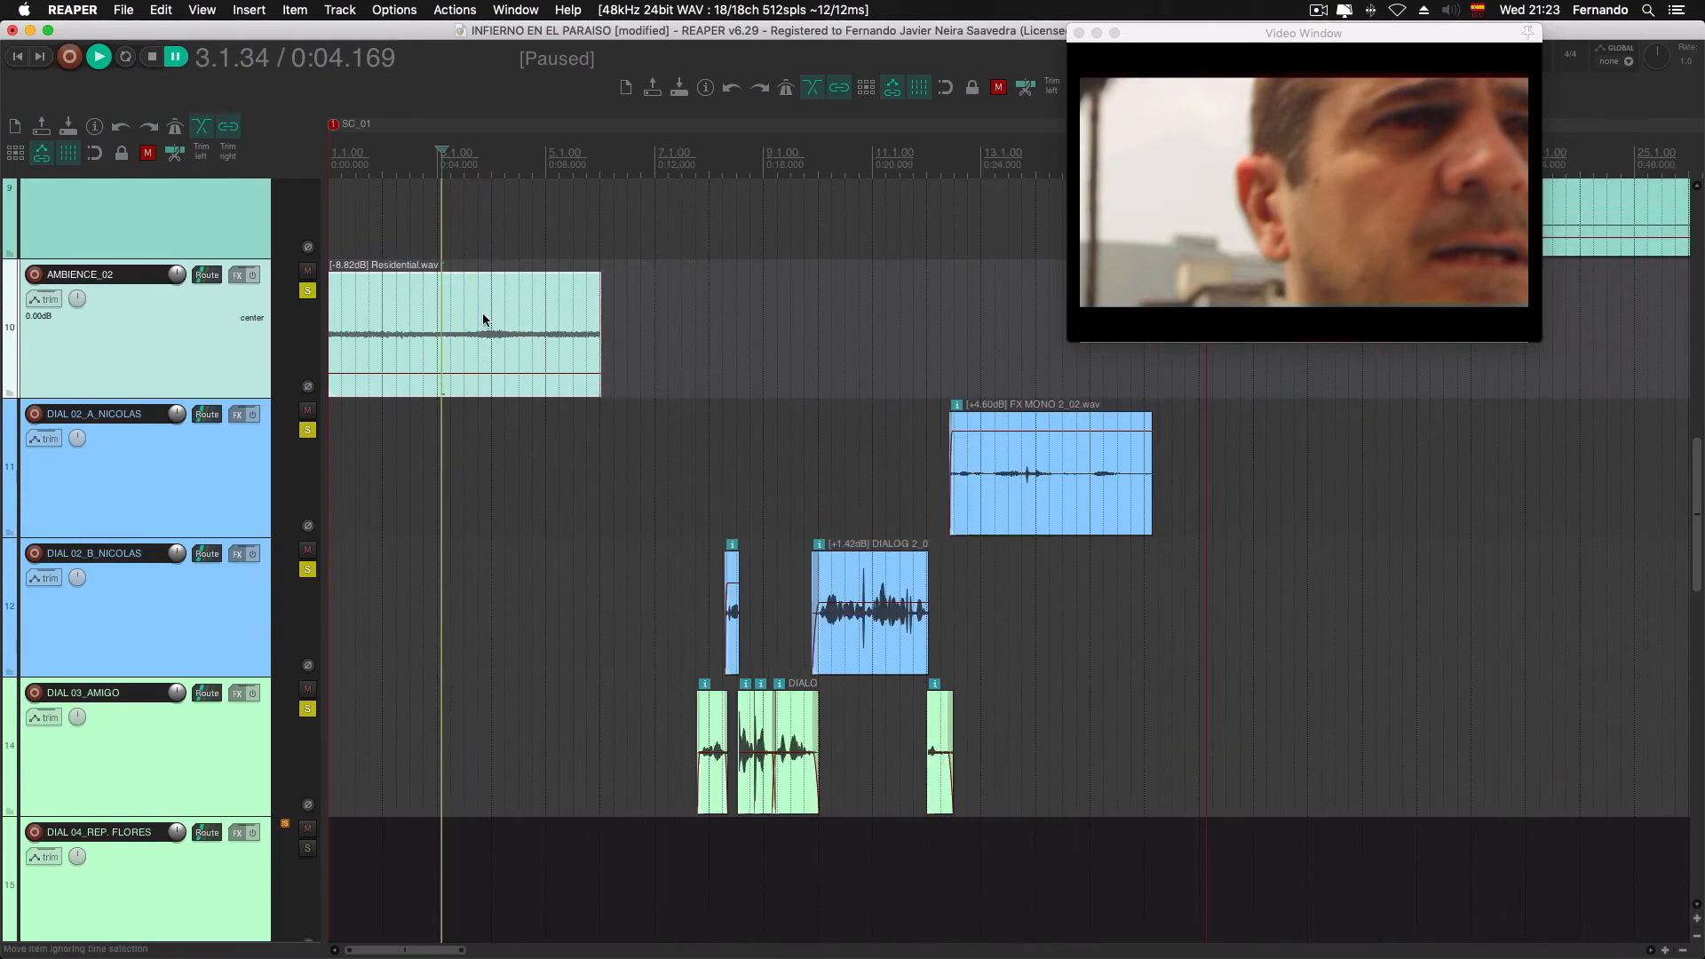
pyautogui.click(482, 312)
pyautogui.press('super+d')
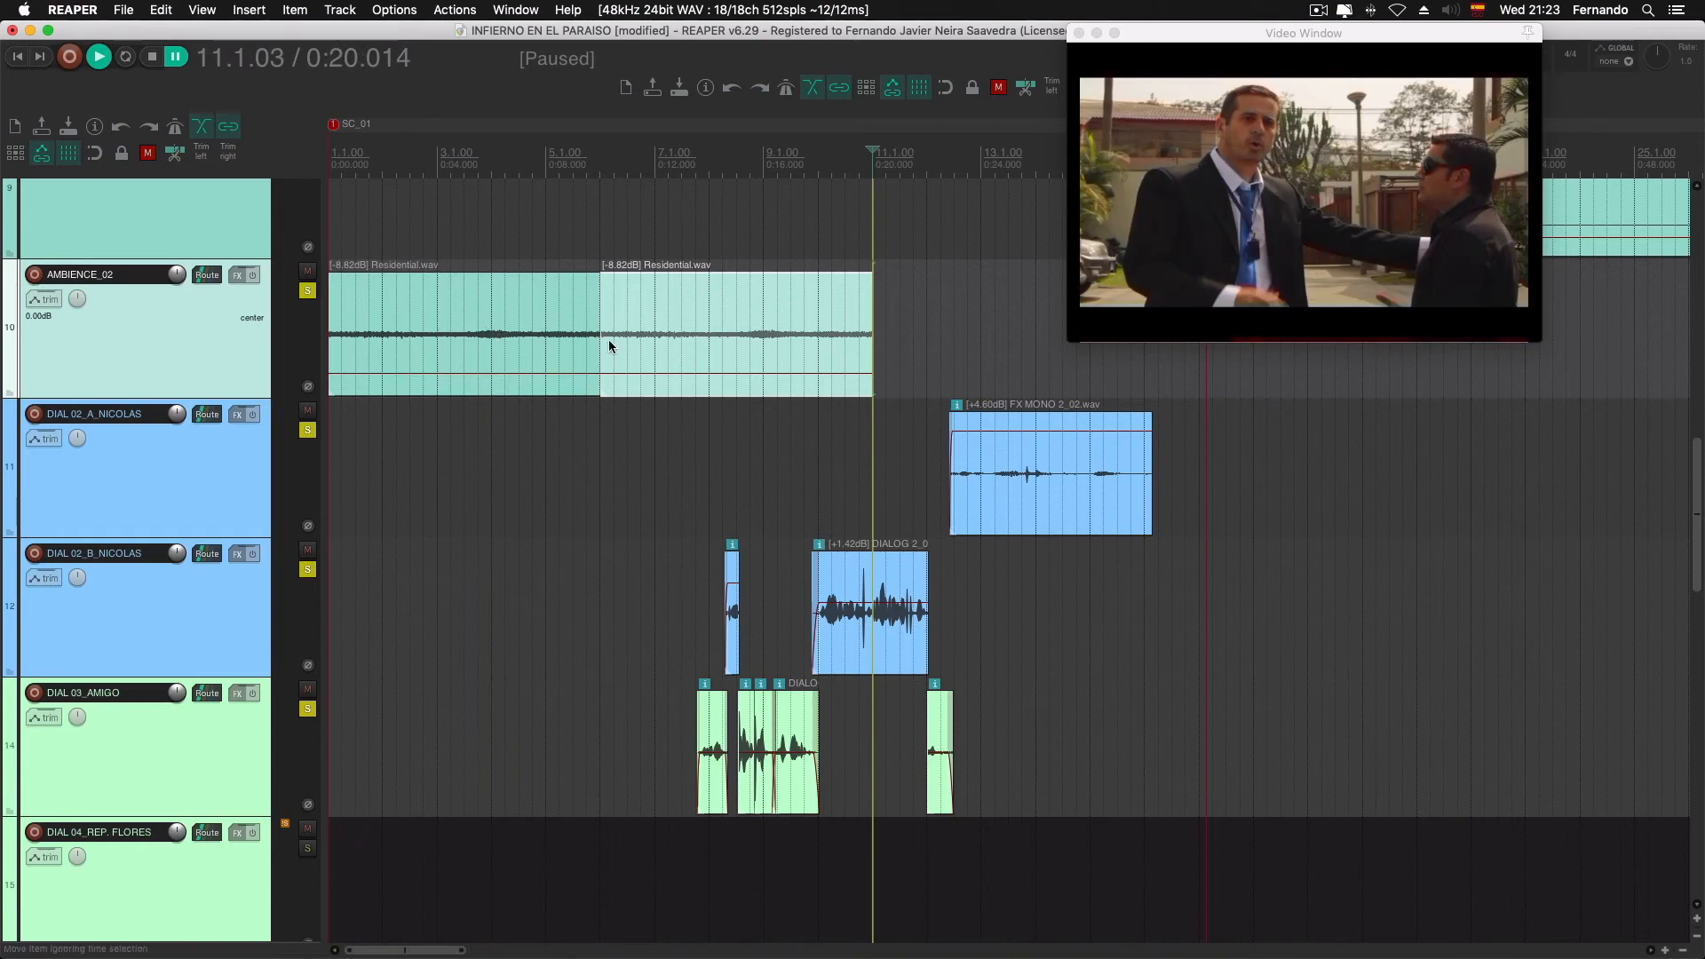
pyautogui.click(748, 333)
pyautogui.press('super+d')
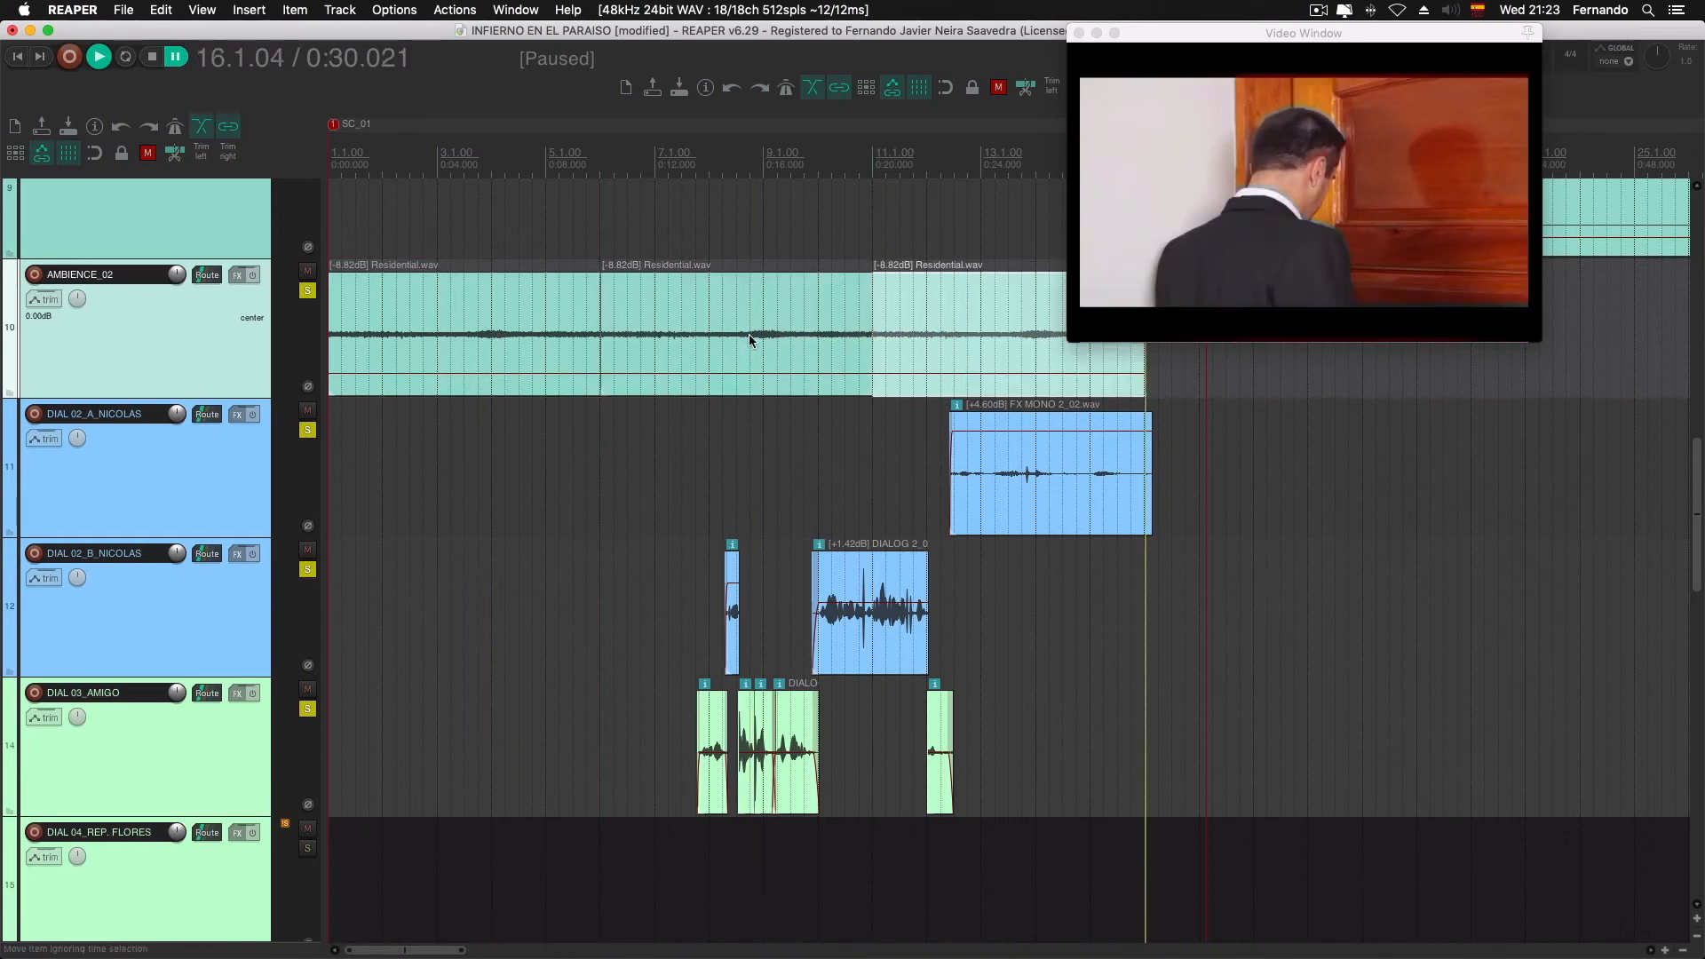
# Leave only the AMBIENCE_02 track soloed and play its repeated clips from the project start
pyautogui.click(308, 431)
pyautogui.click(307, 290)
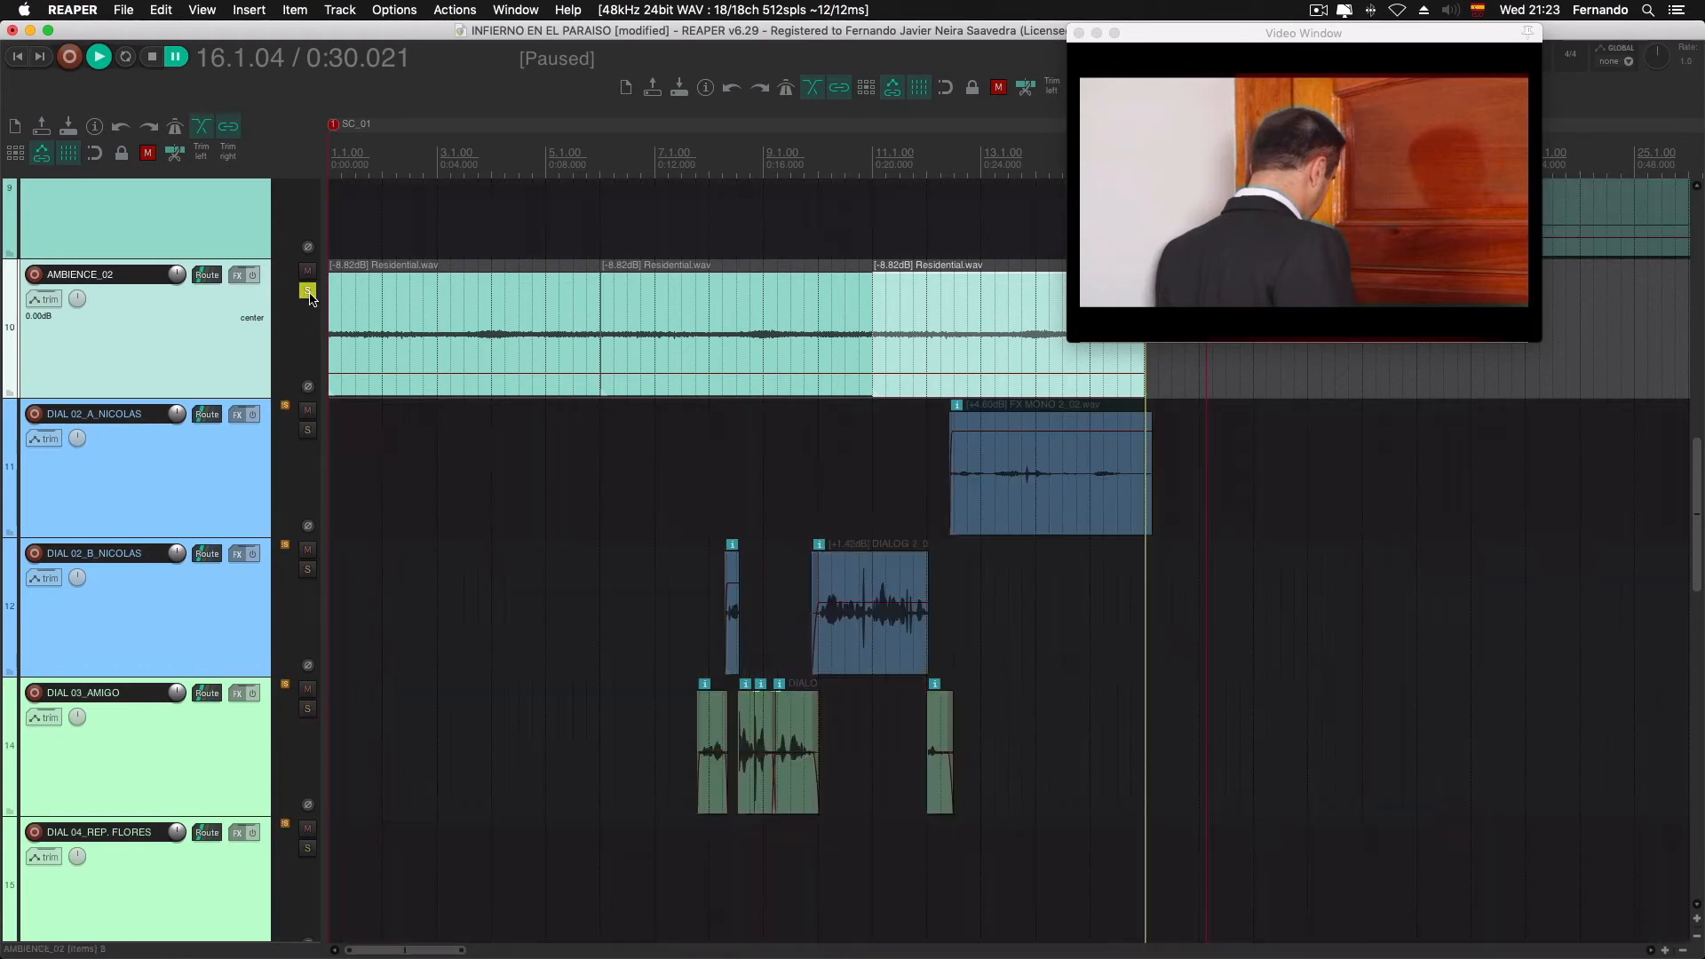
pyautogui.click(328, 226)
pyautogui.press('Home')
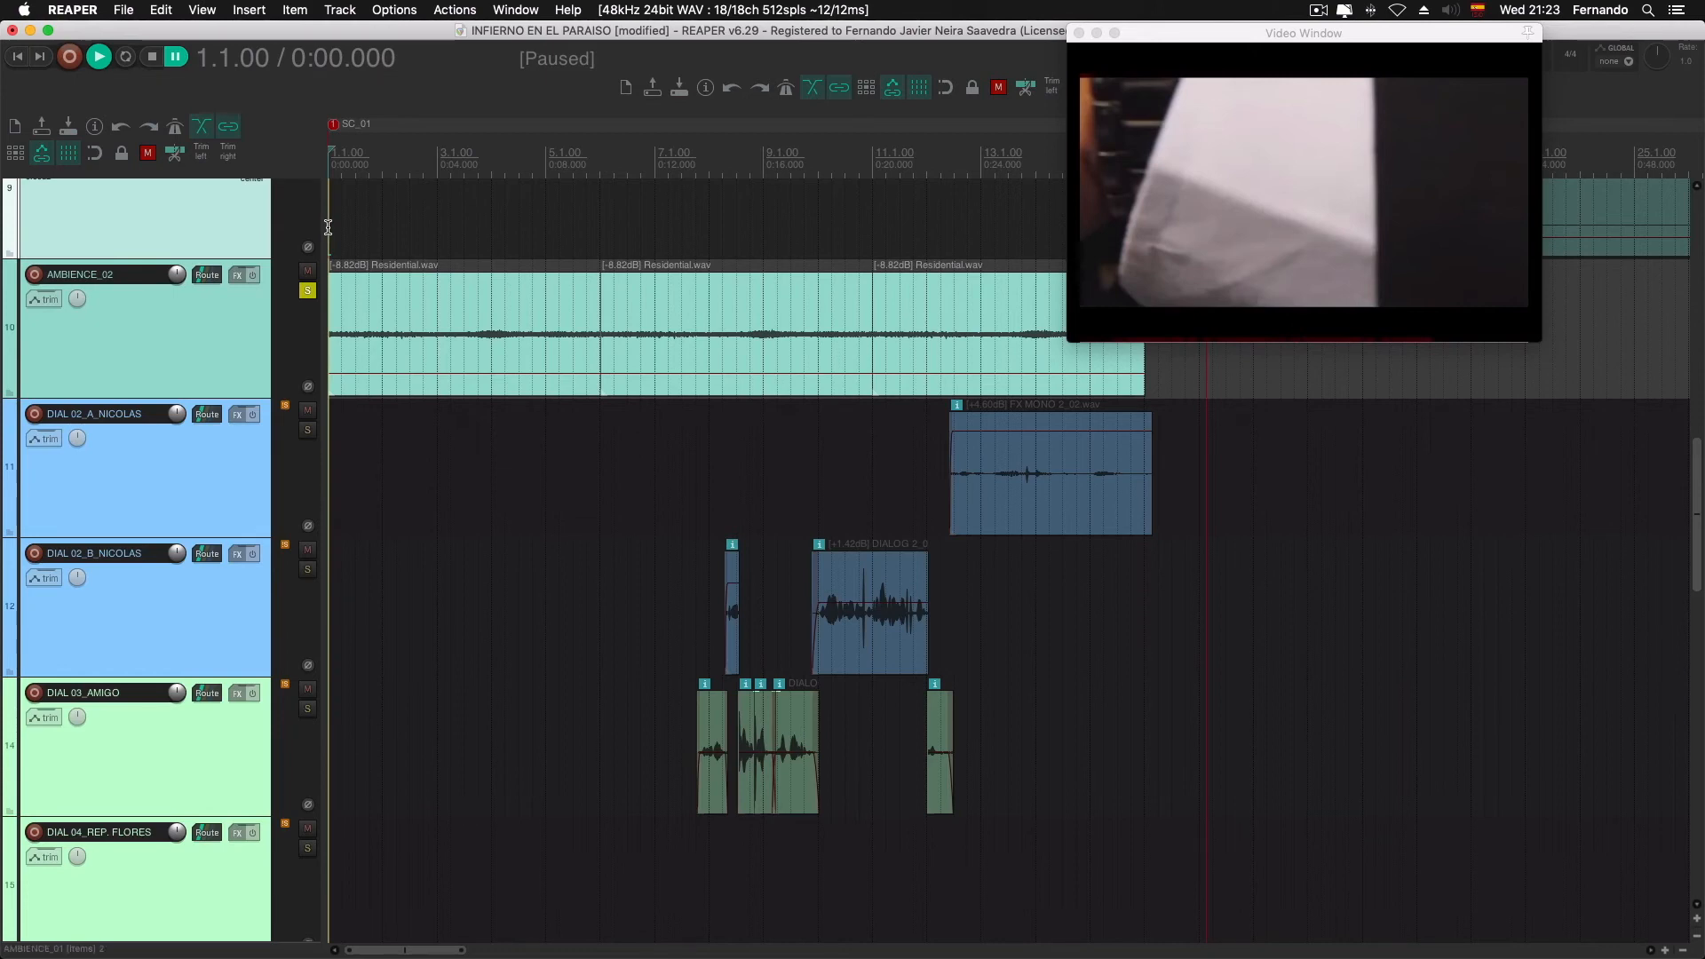
pyautogui.press('space')
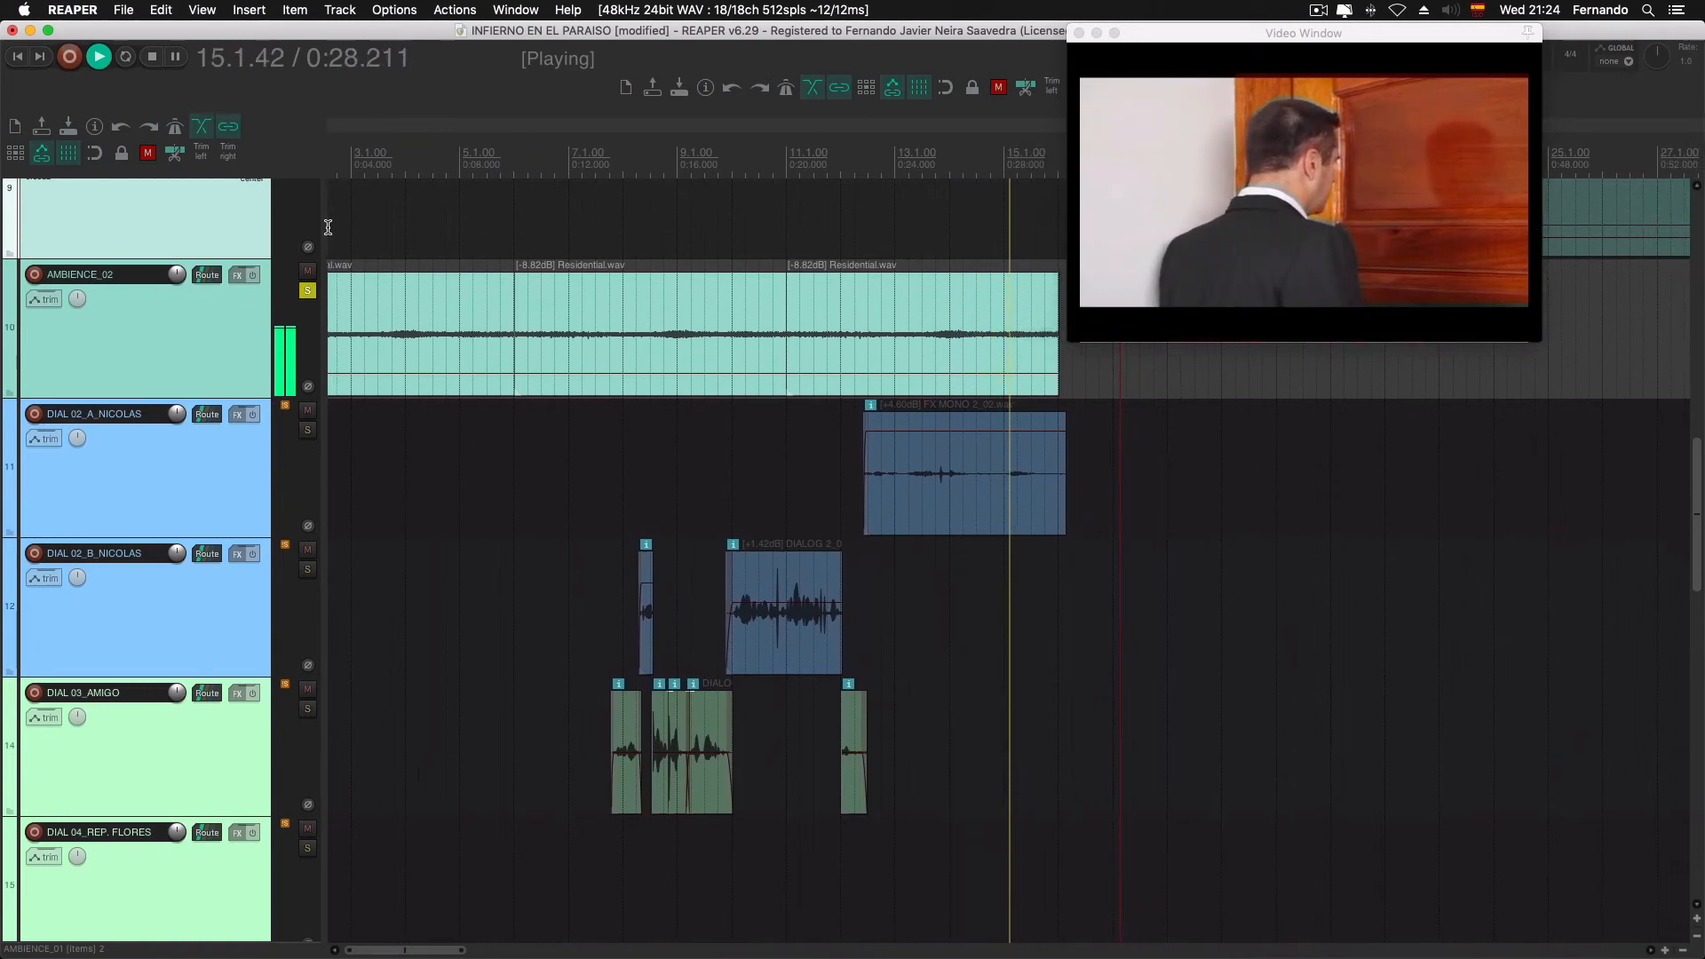
pyautogui.hotkey('ctrl', 'space')
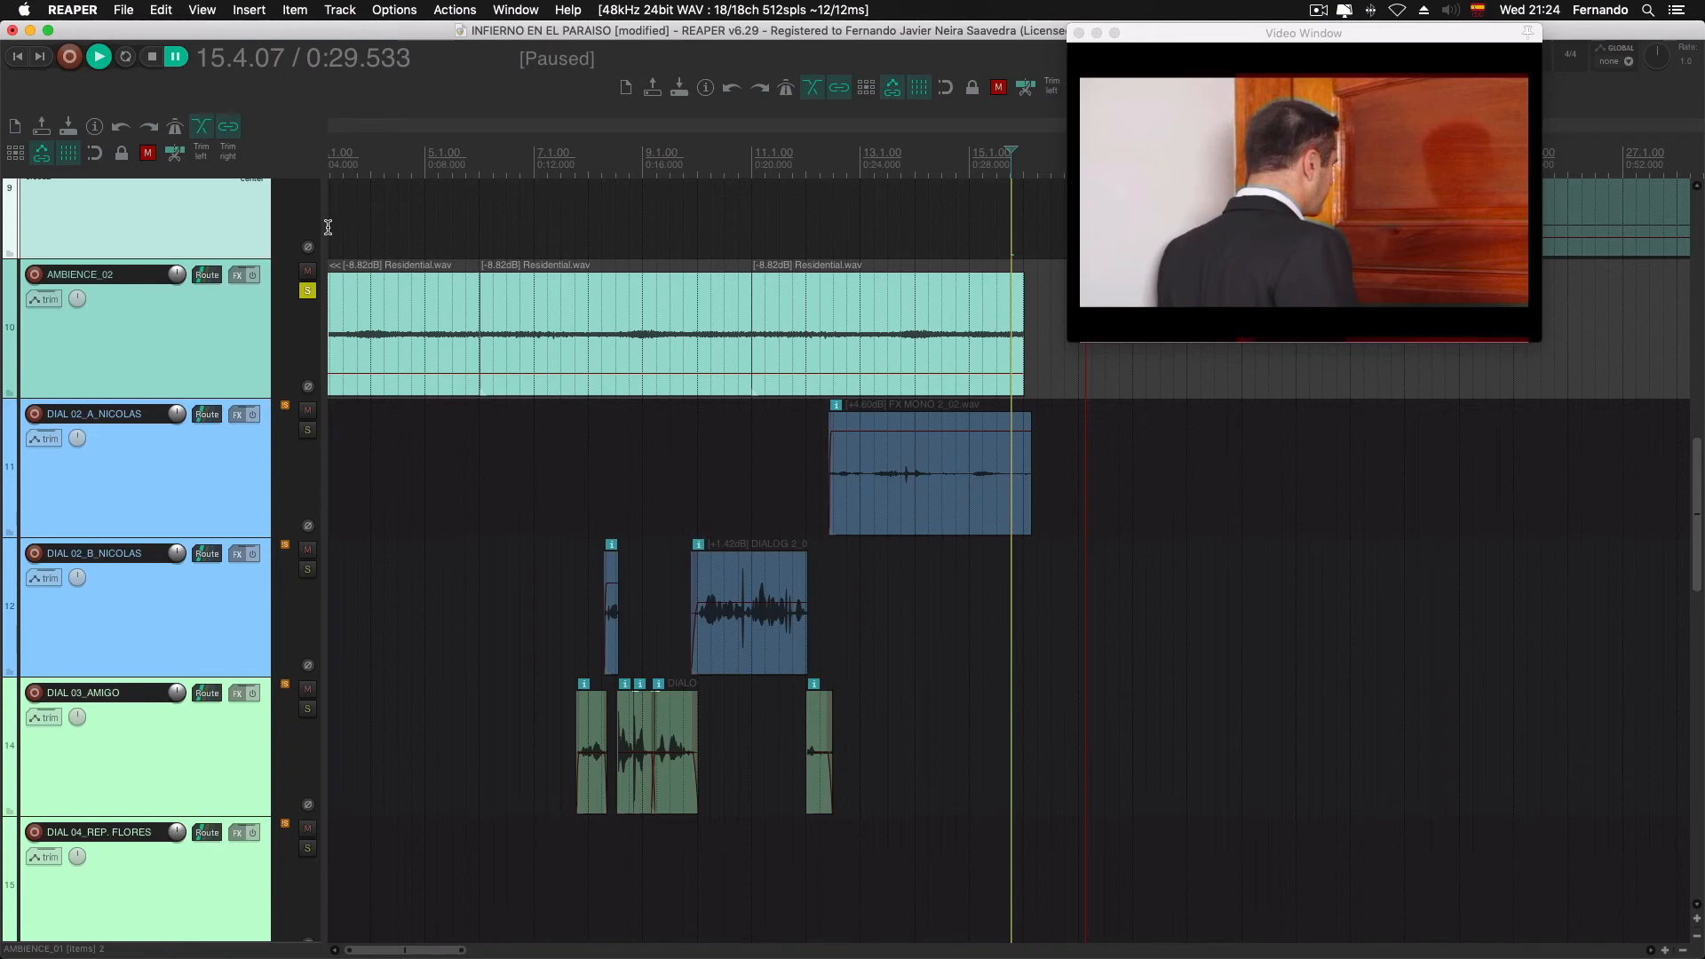
# Delete the second and third Residential.wav clips from AMBIENCE_02, keeping only the first
pyautogui.press('Home')
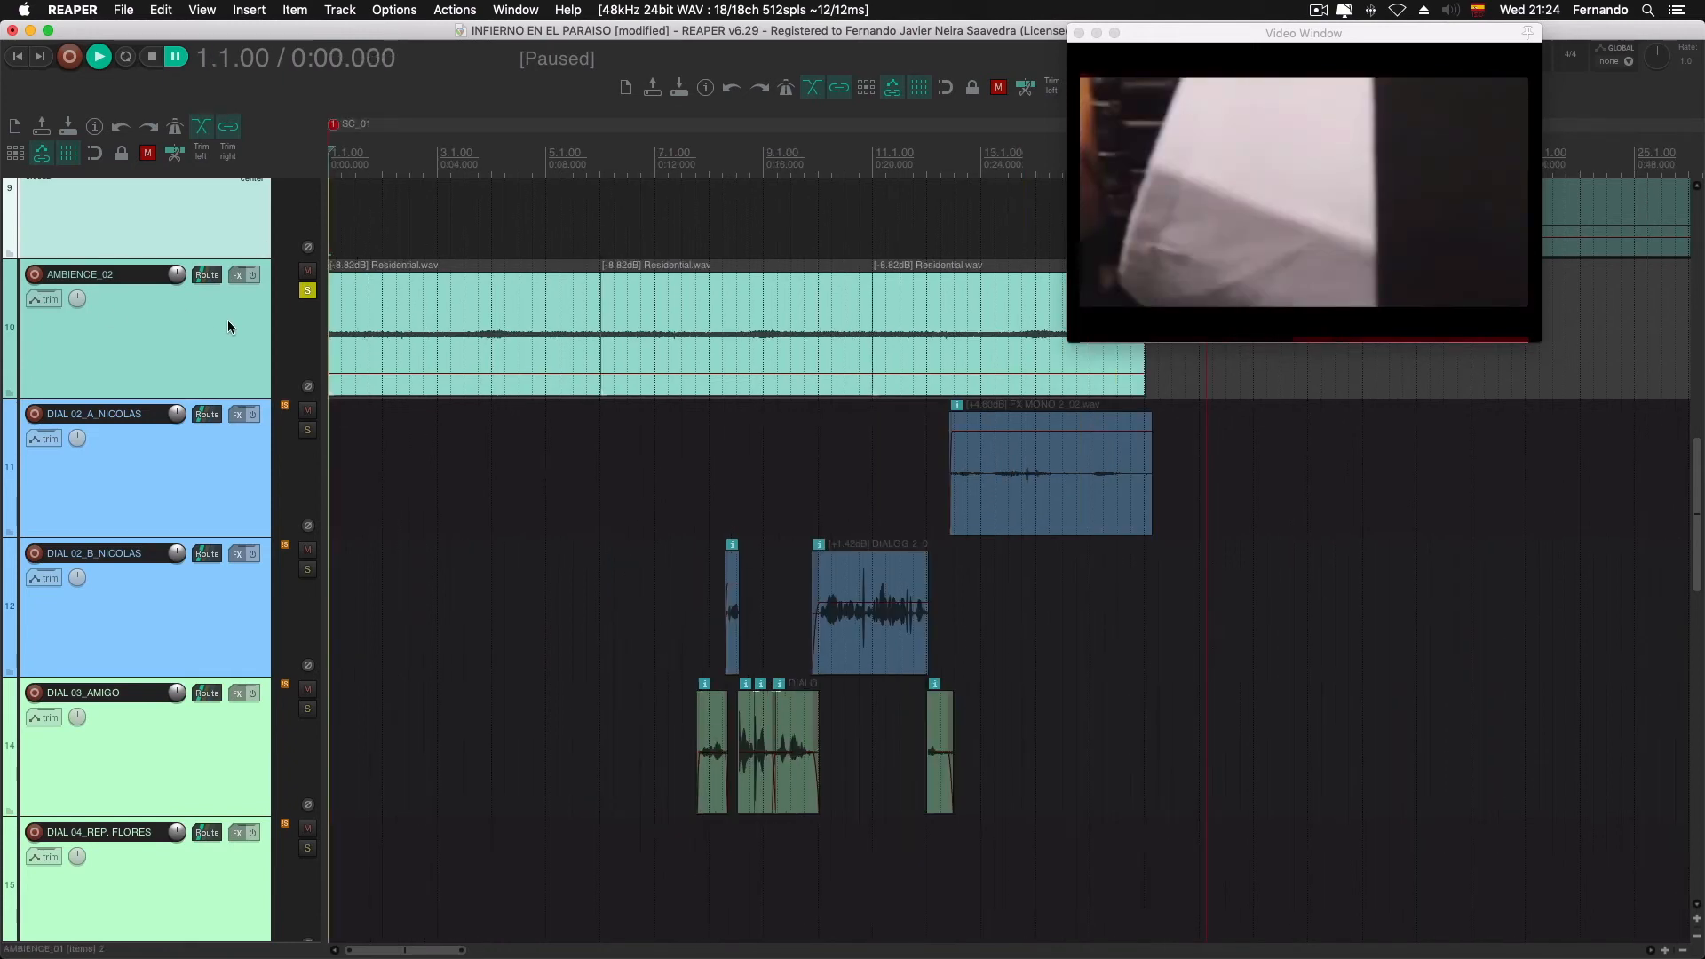
pyautogui.click(670, 333)
pyautogui.click(1029, 353)
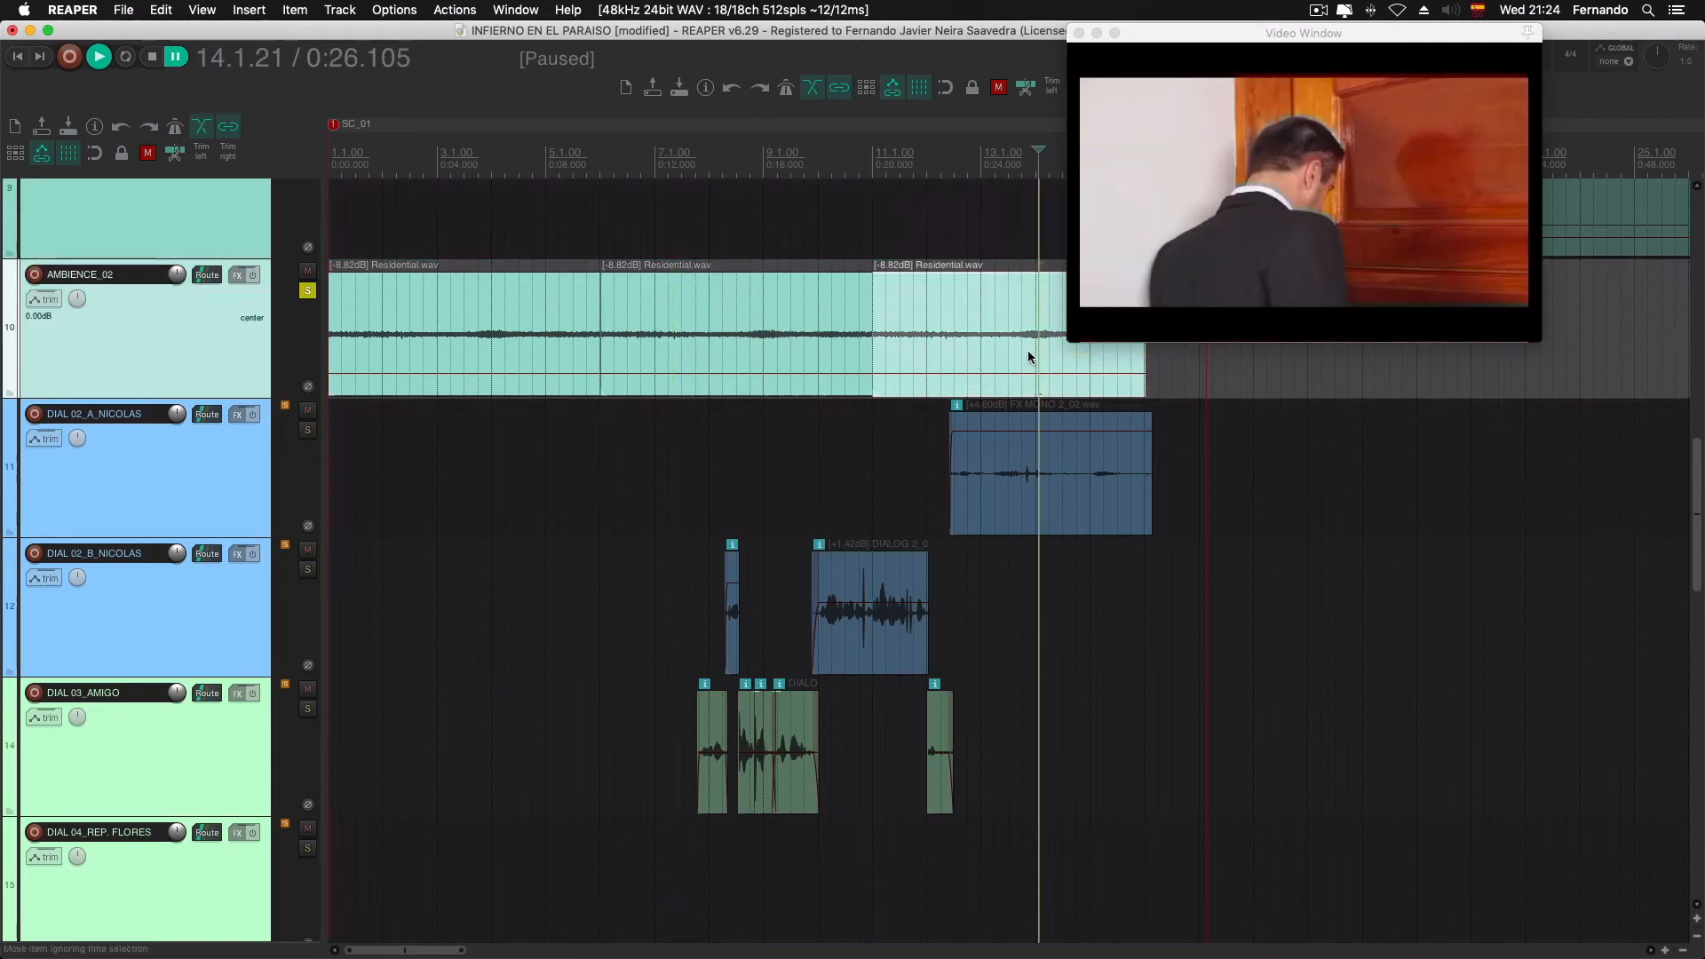
pyautogui.click(988, 338)
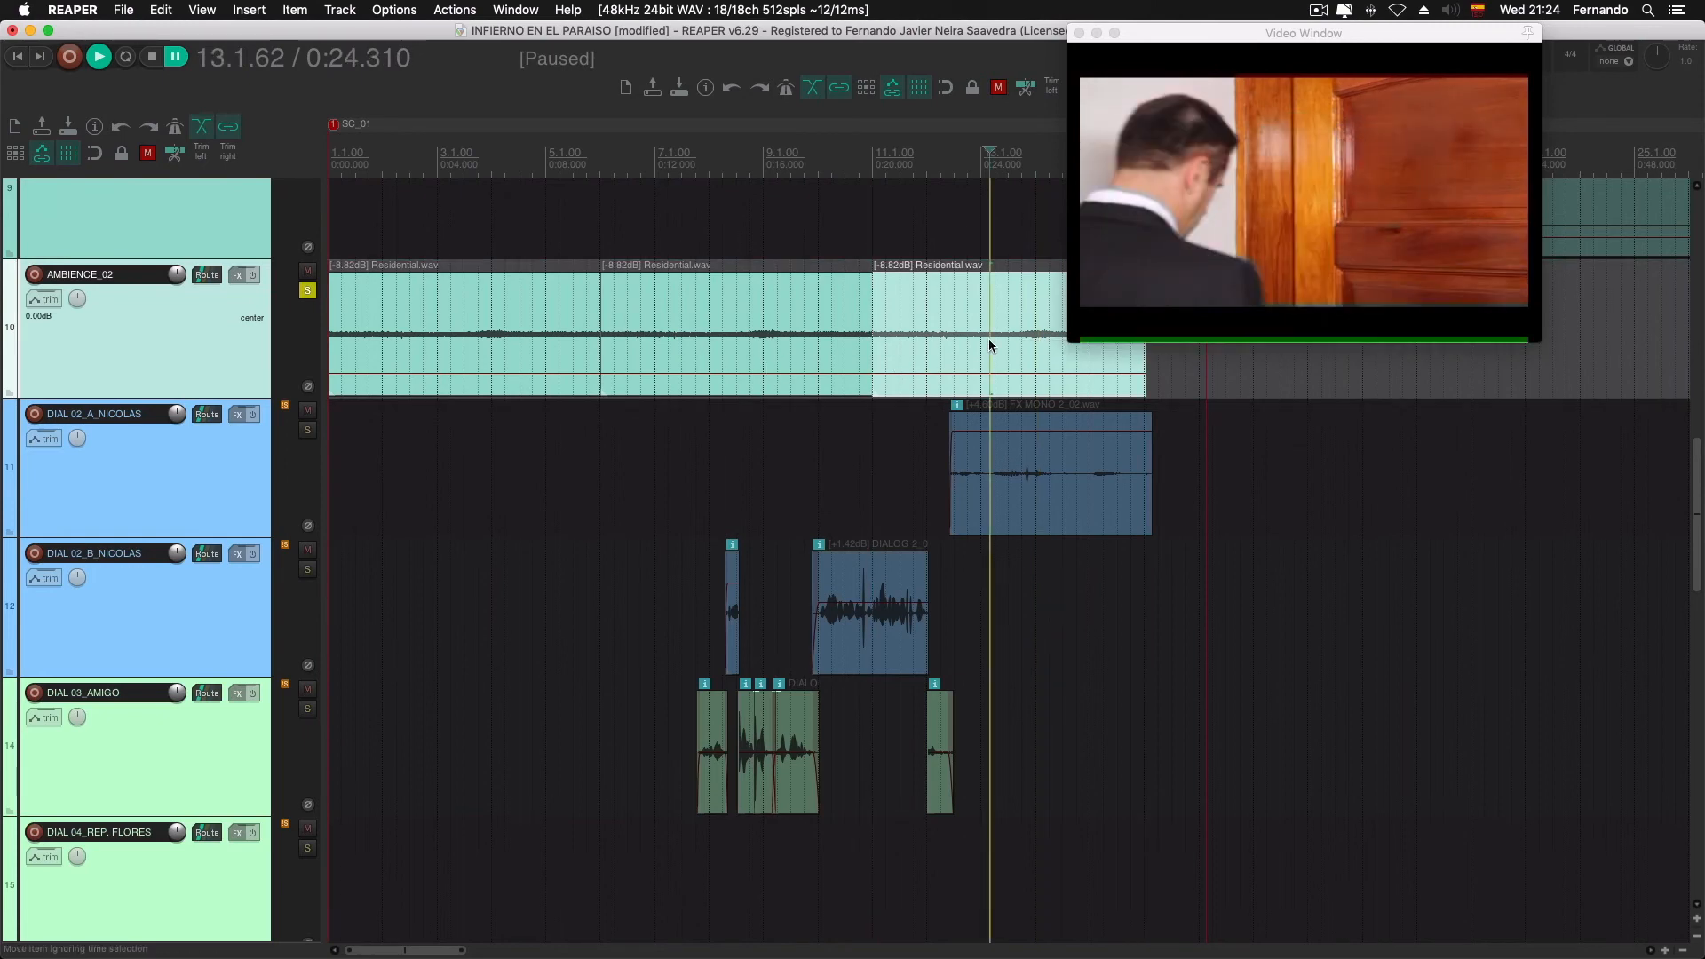
pyautogui.press('w')
pyautogui.click(760, 366)
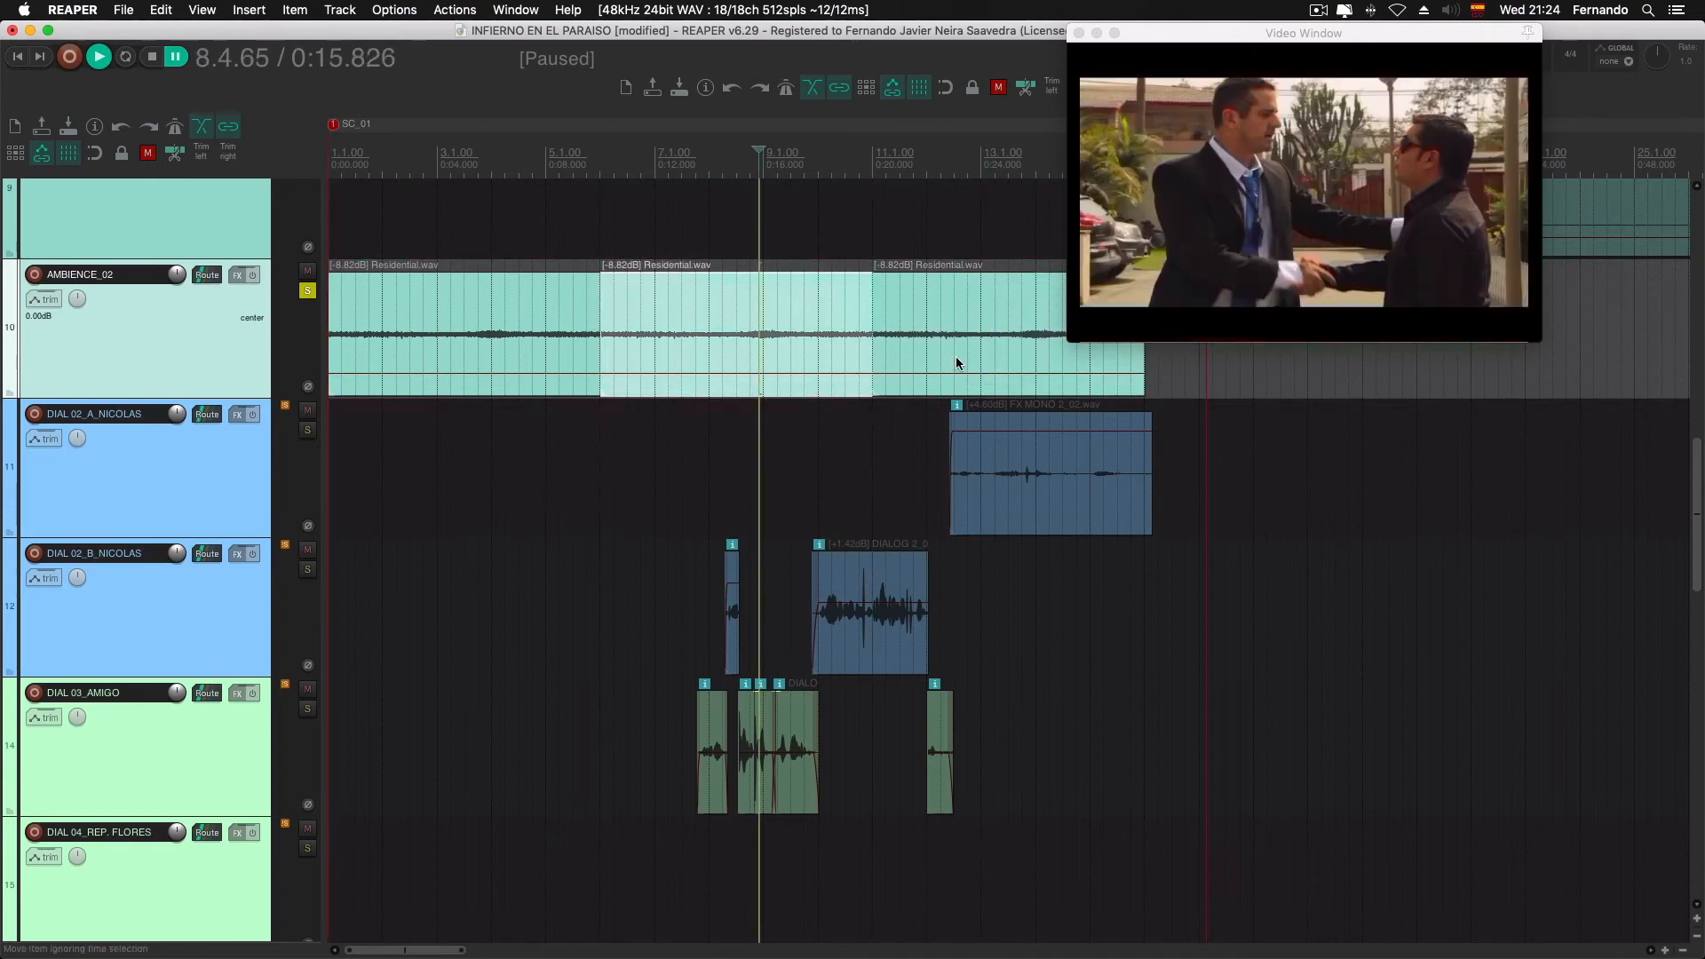
pyautogui.click(955, 357)
pyautogui.press('w')
pyautogui.click(941, 354)
pyautogui.press('Delete')
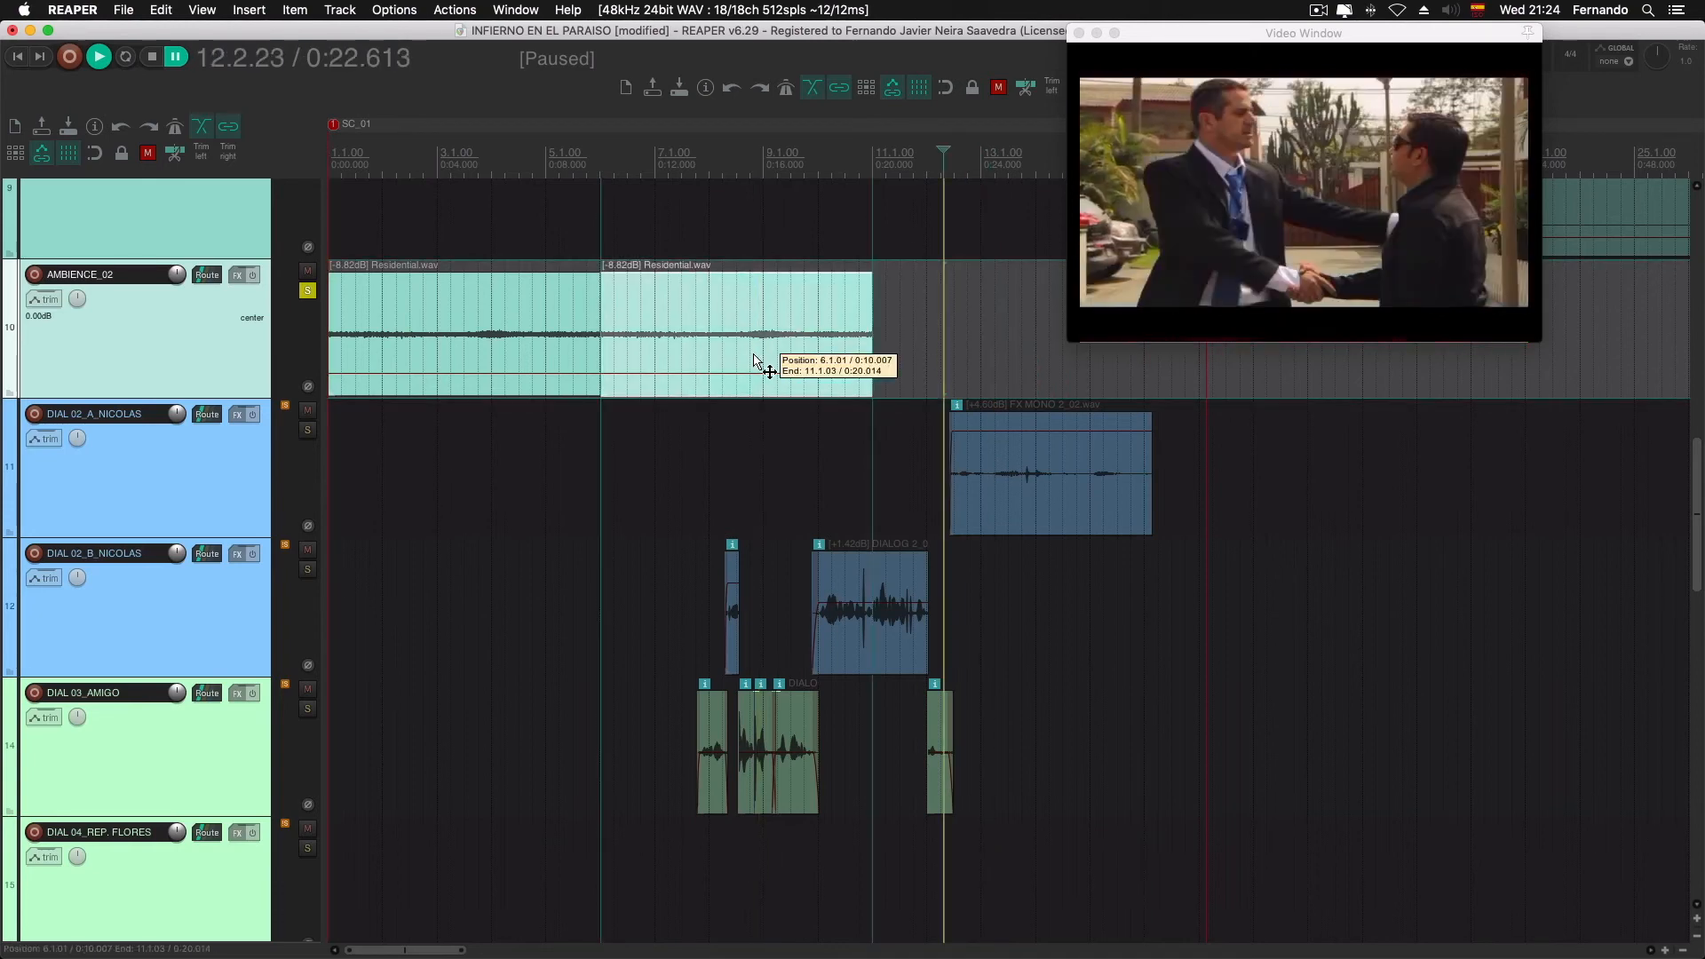
pyautogui.click(752, 353)
pyautogui.press('Delete')
# Duplicate the Residential.wav clip on AMBIENCE_02 and move the copy further along, leaving a gap after the original
pyautogui.click(492, 331)
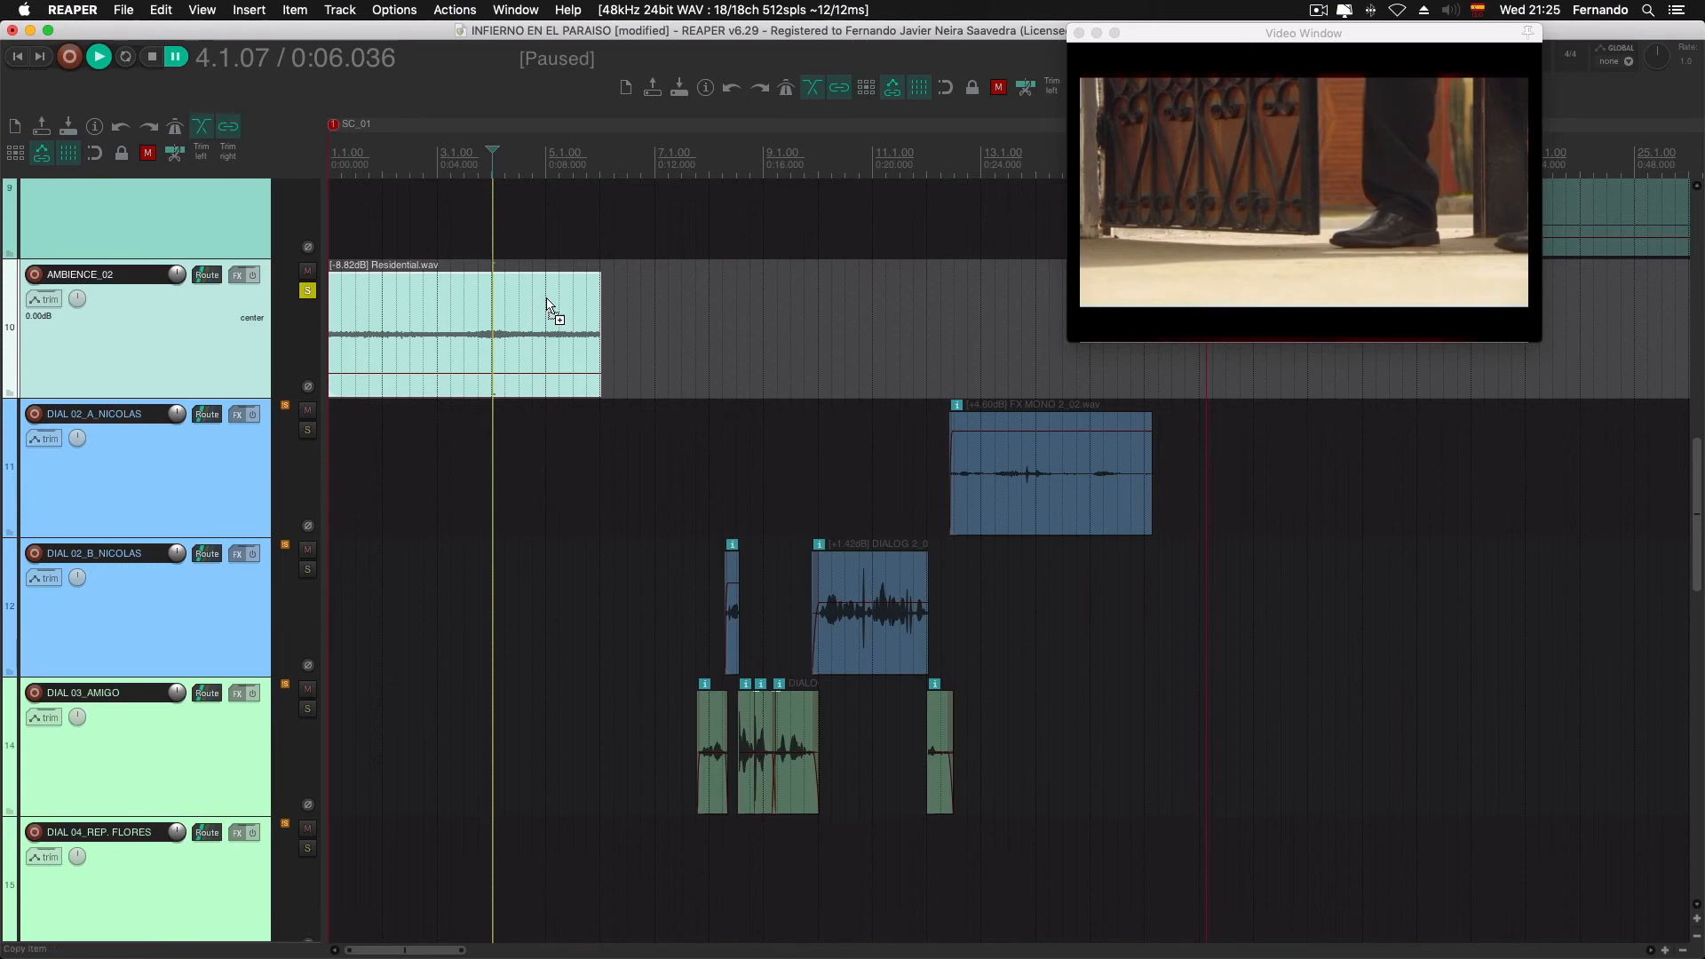
pyautogui.press('super+d')
pyautogui.moveTo(734, 346); pyautogui.dragTo(804, 339)
# Scrub the picture between the scene's opening and the start of the DIAL 02_A clip to review the exterior section
pyautogui.click(936, 217)
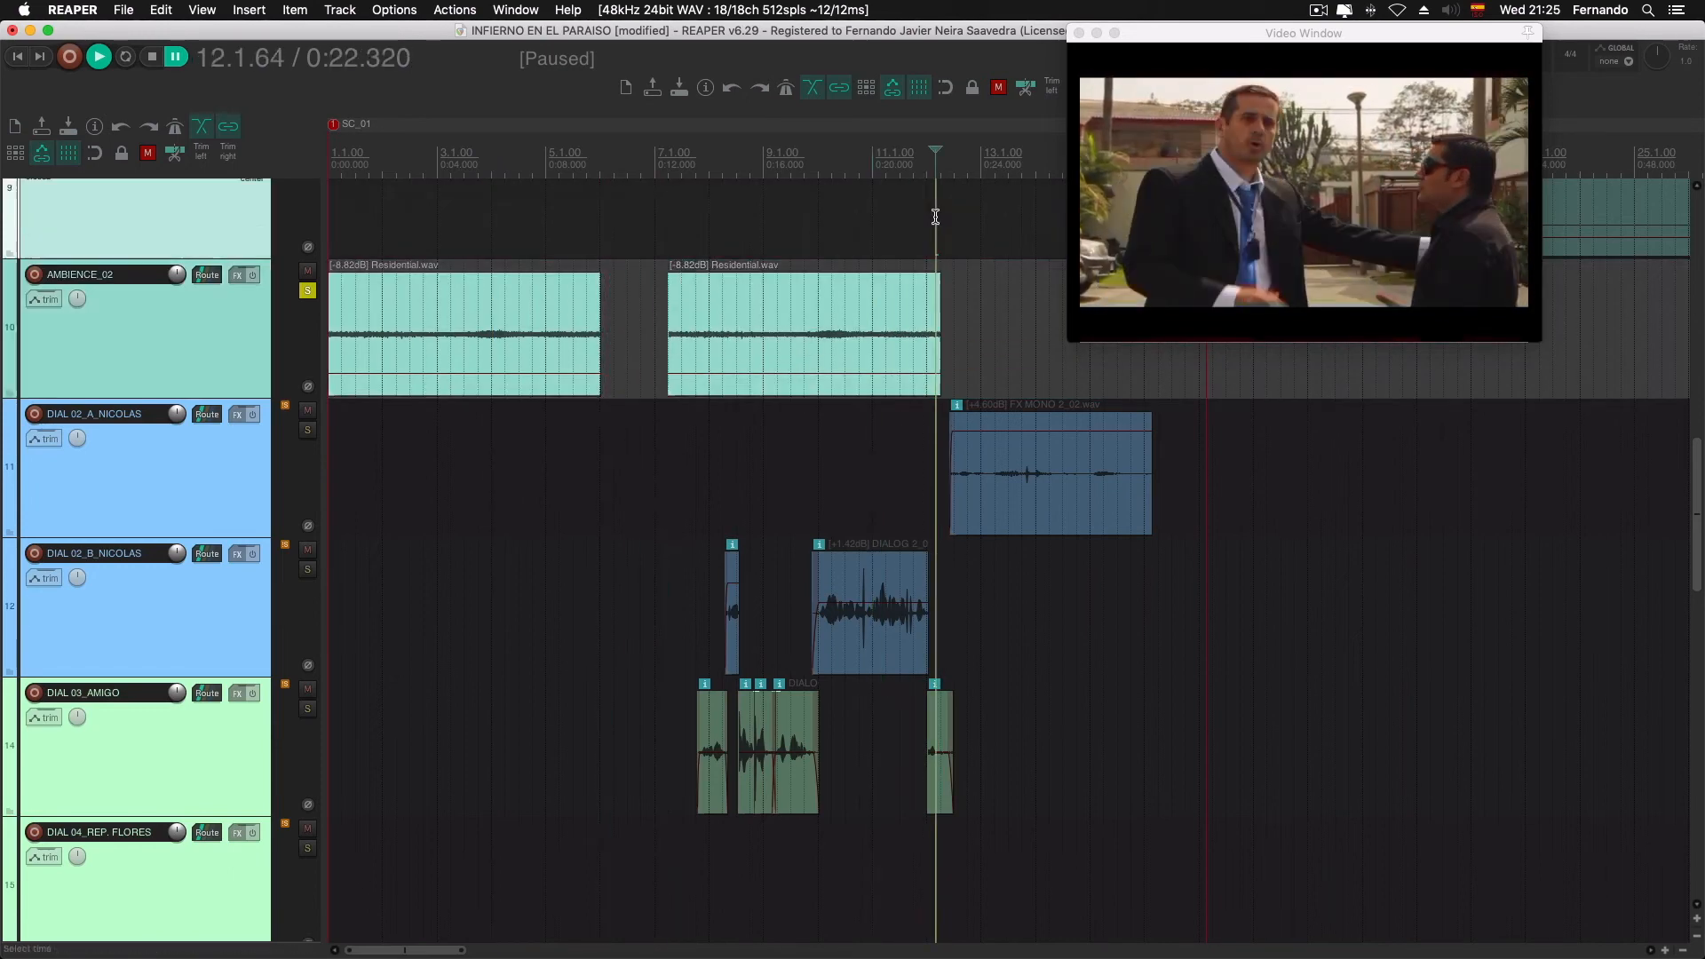
pyautogui.click(950, 212)
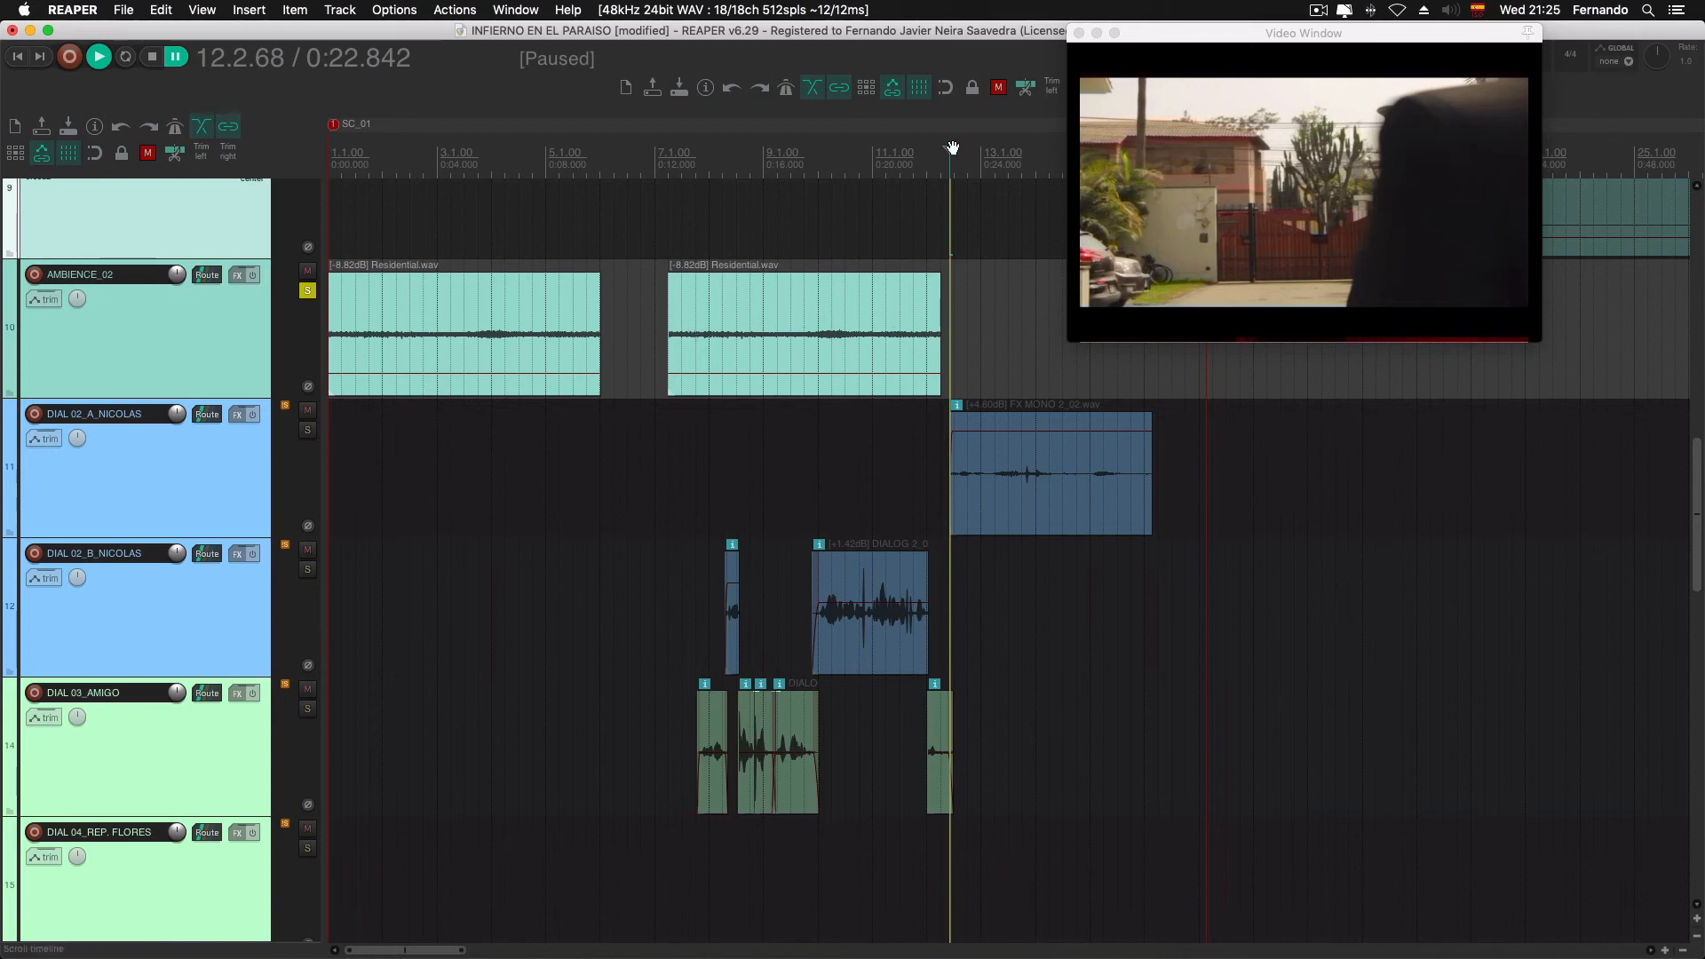
pyautogui.moveTo(950, 149); pyautogui.dragTo(376, 155)
pyautogui.moveTo(752, 151); pyautogui.dragTo(781, 153)
pyautogui.click(941, 282)
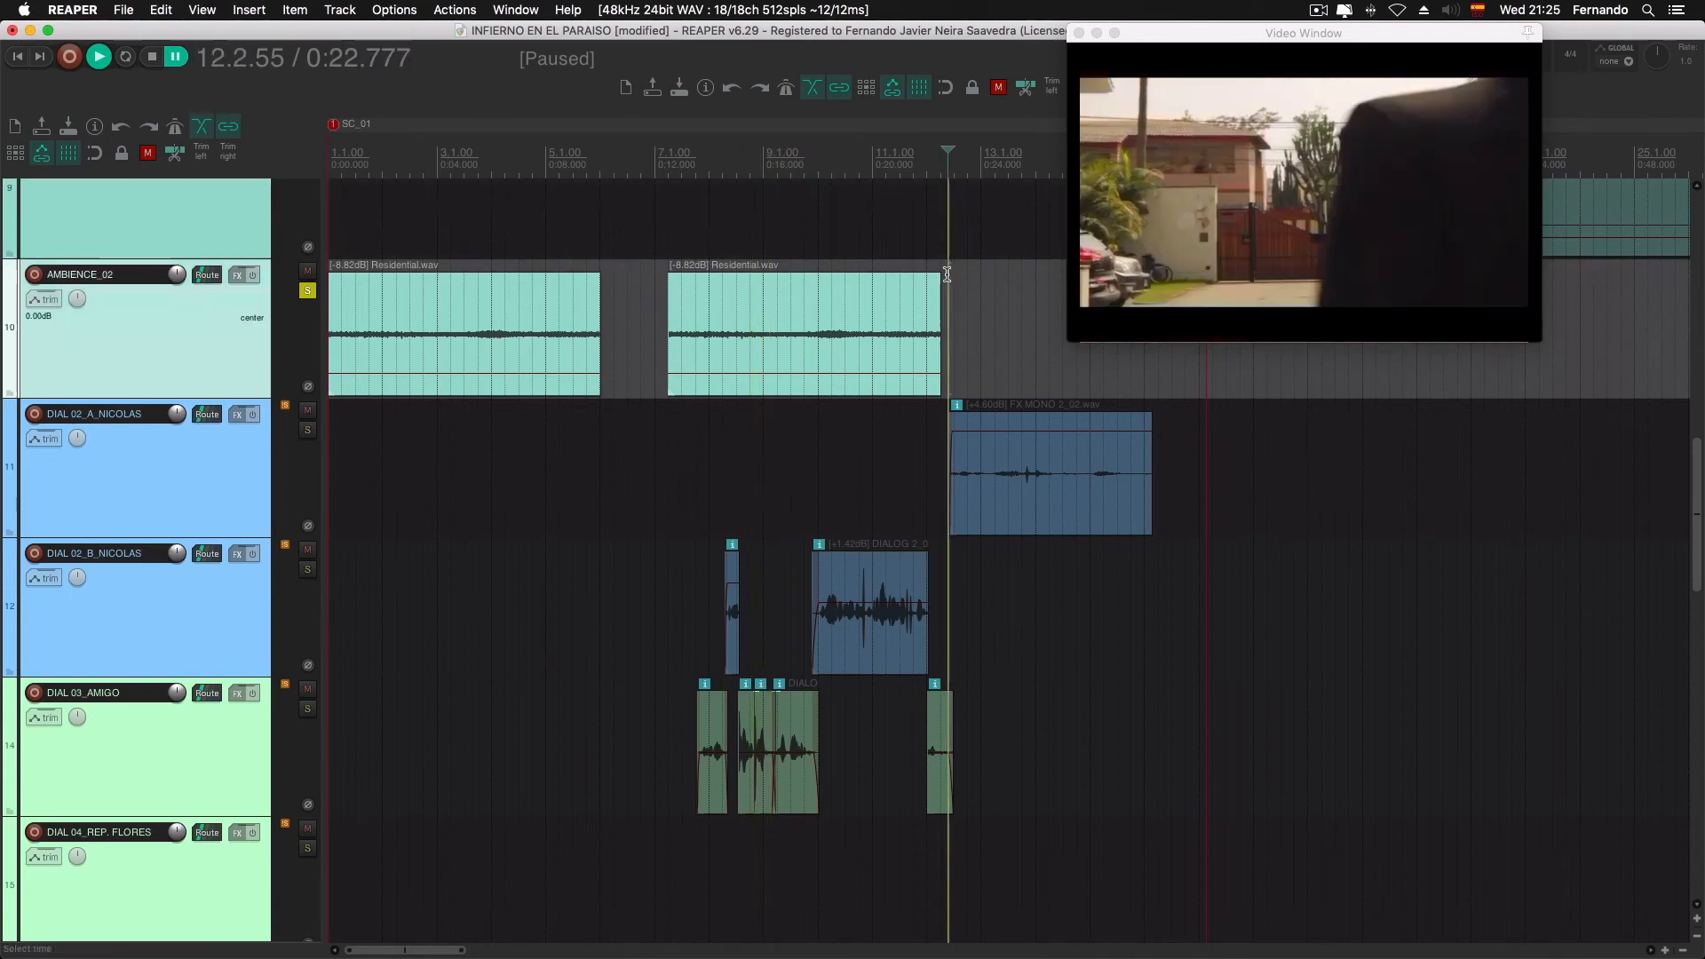
# Reverse the active take of the second Residential.wav clip on AMBIENCE_02
pyautogui.rightClick(733, 299)
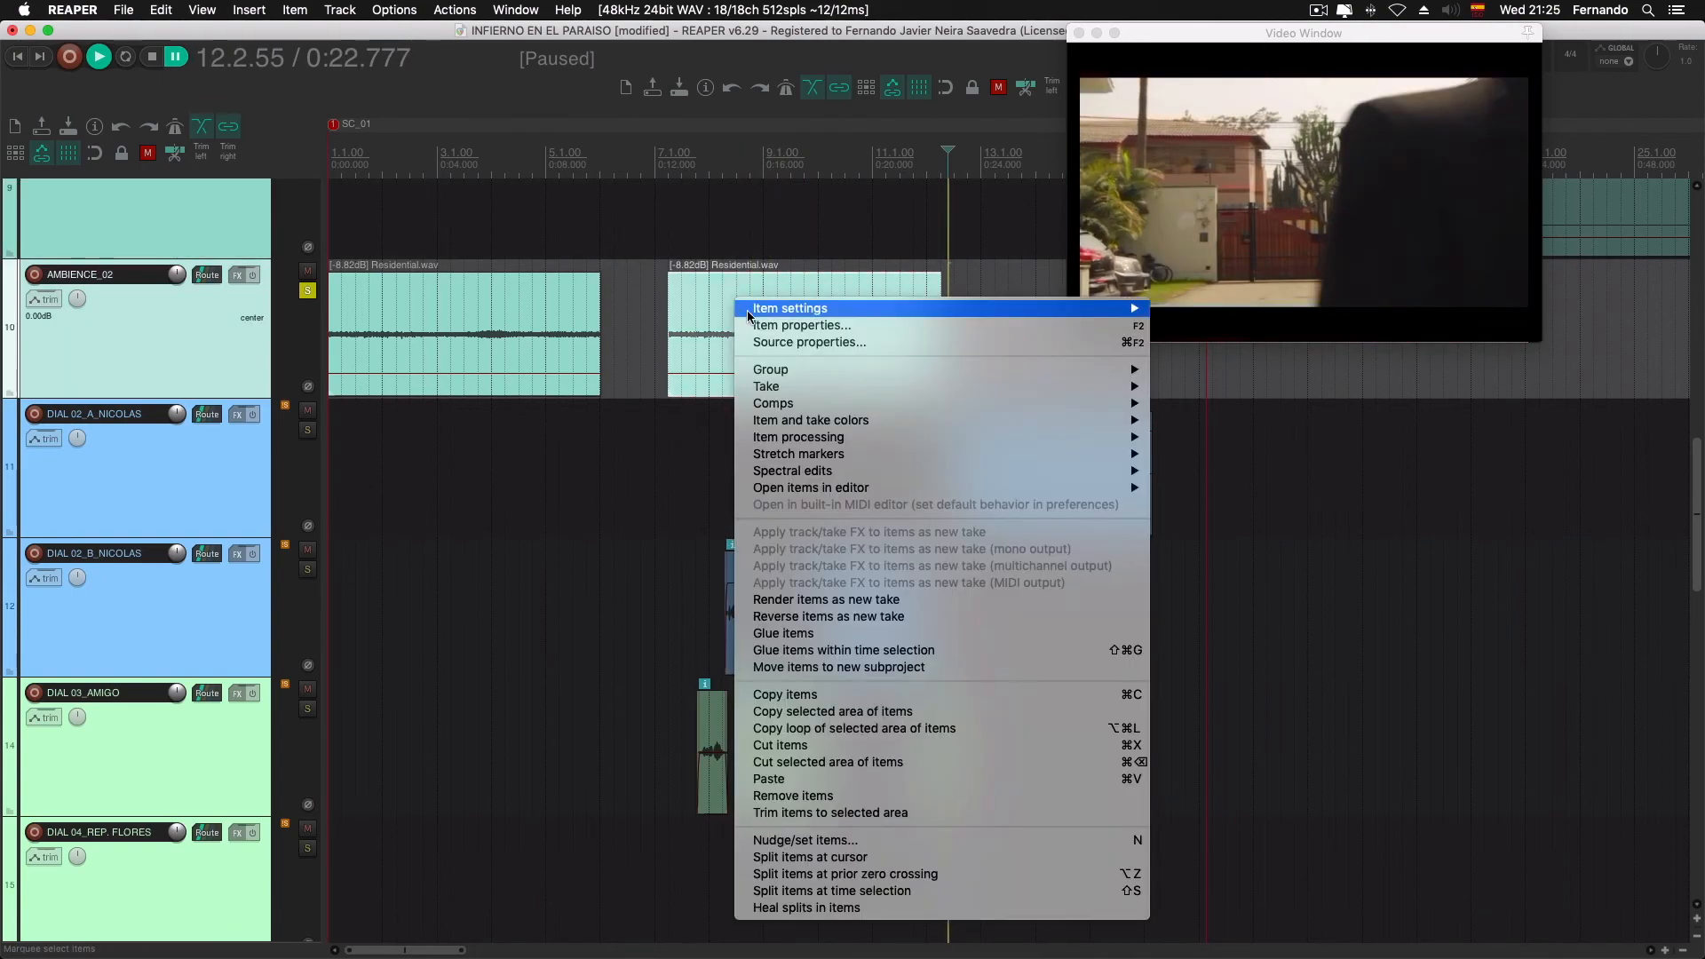
pyautogui.moveTo(750, 311)
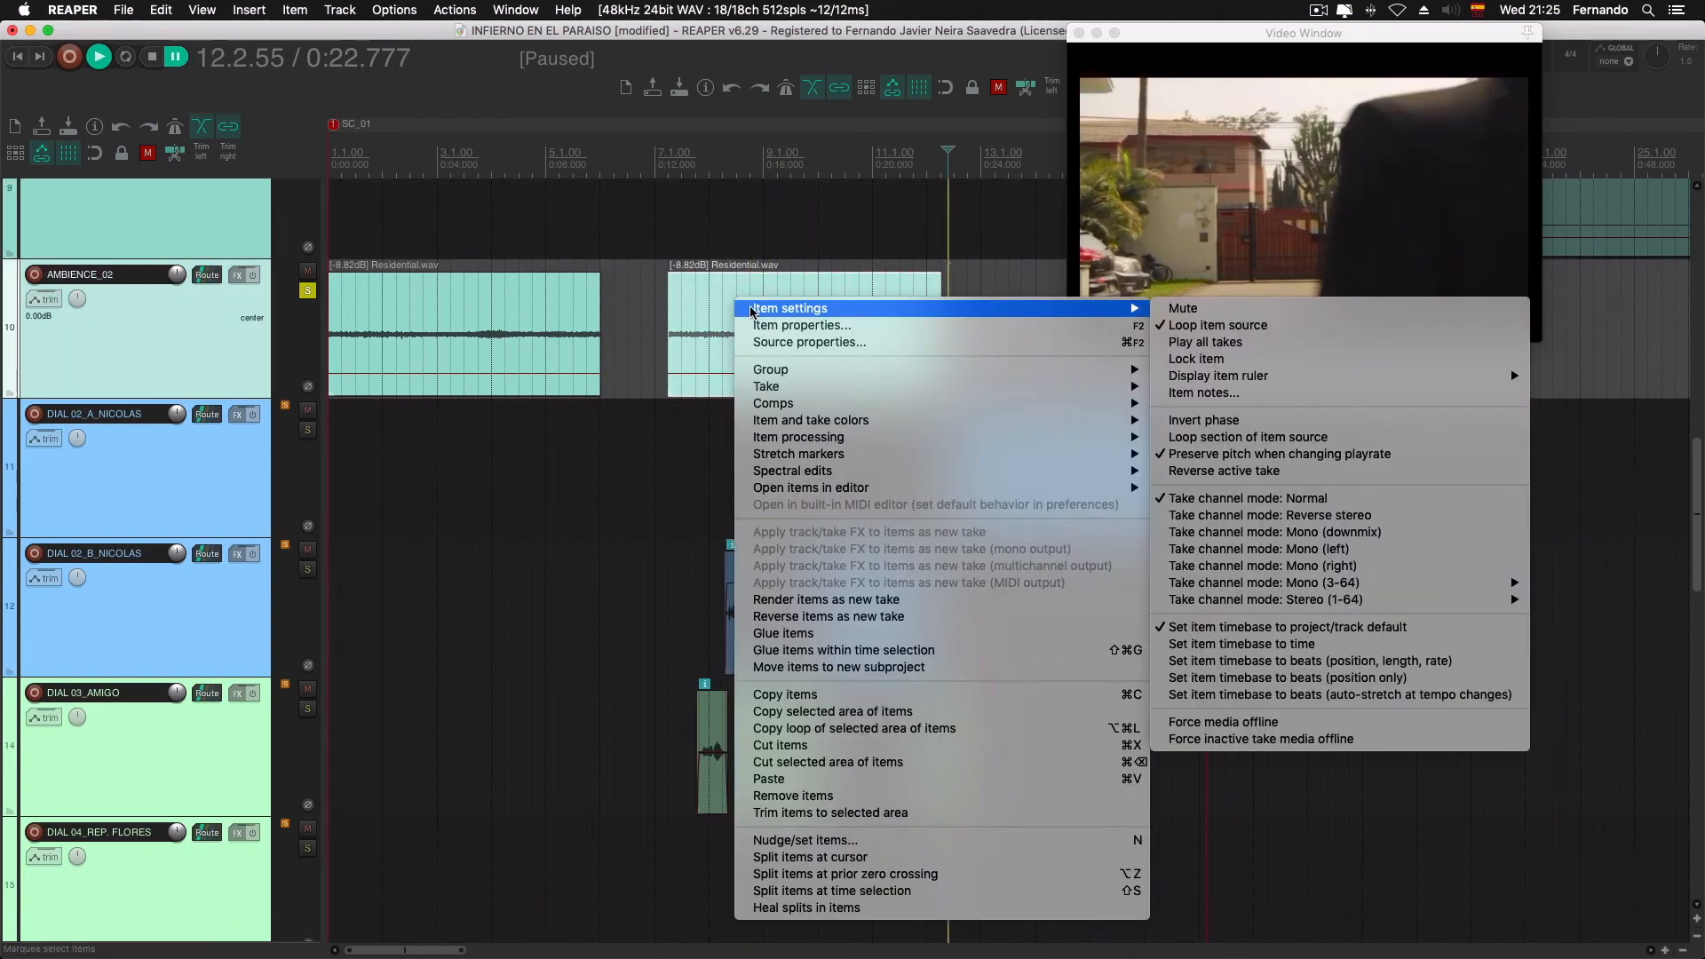
pyautogui.click(1287, 471)
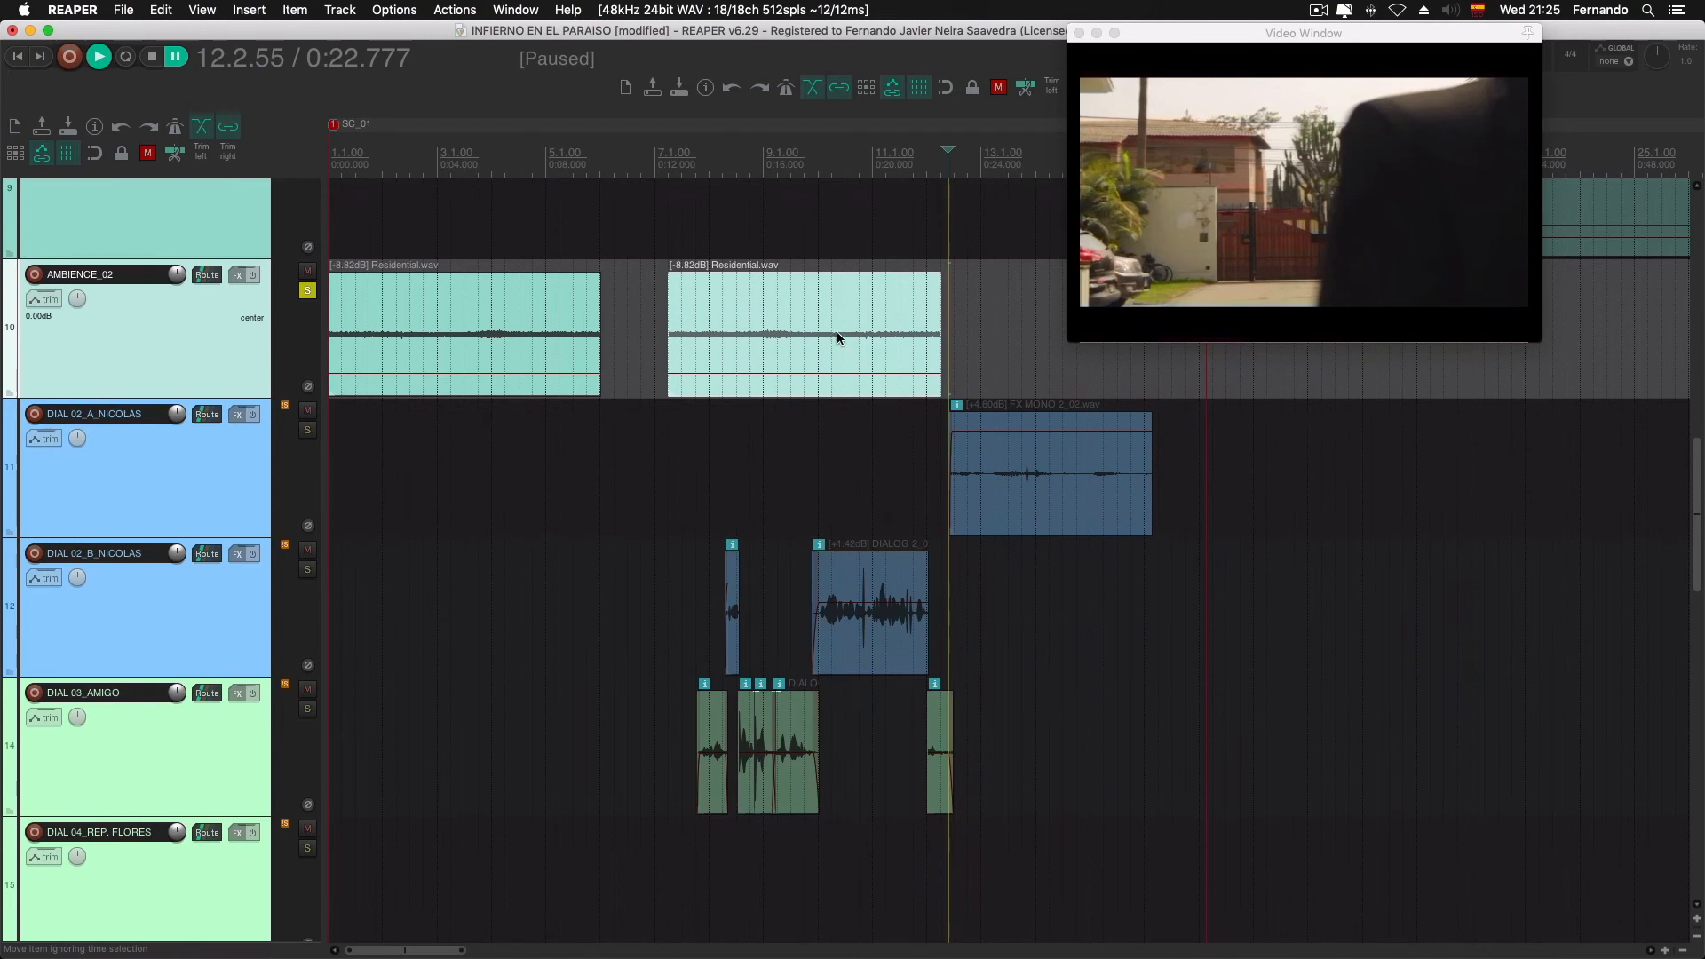
# Trim the facing edges of the two Residential.wav clips and overlap the reversed copy onto the first's end with an automatic crossfade
pyautogui.moveTo(599, 327); pyautogui.dragTo(678, 330)
pyautogui.moveTo(783, 348); pyautogui.dragTo(757, 351)
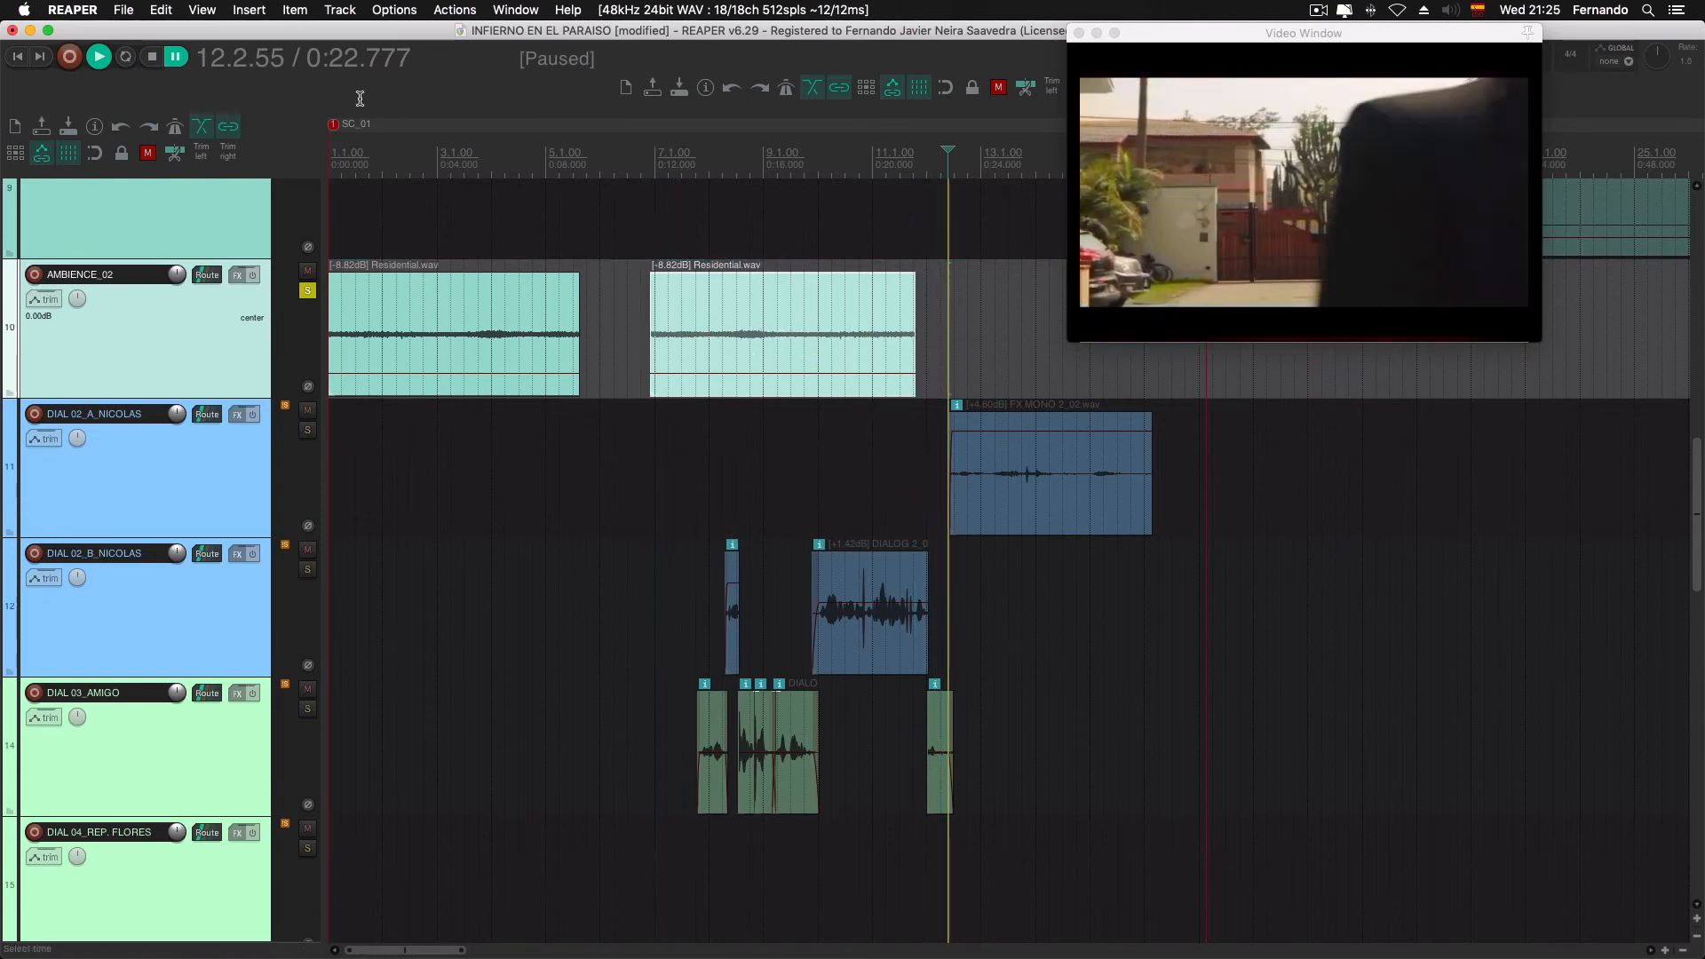
pyautogui.click(199, 127)
pyautogui.click(200, 127)
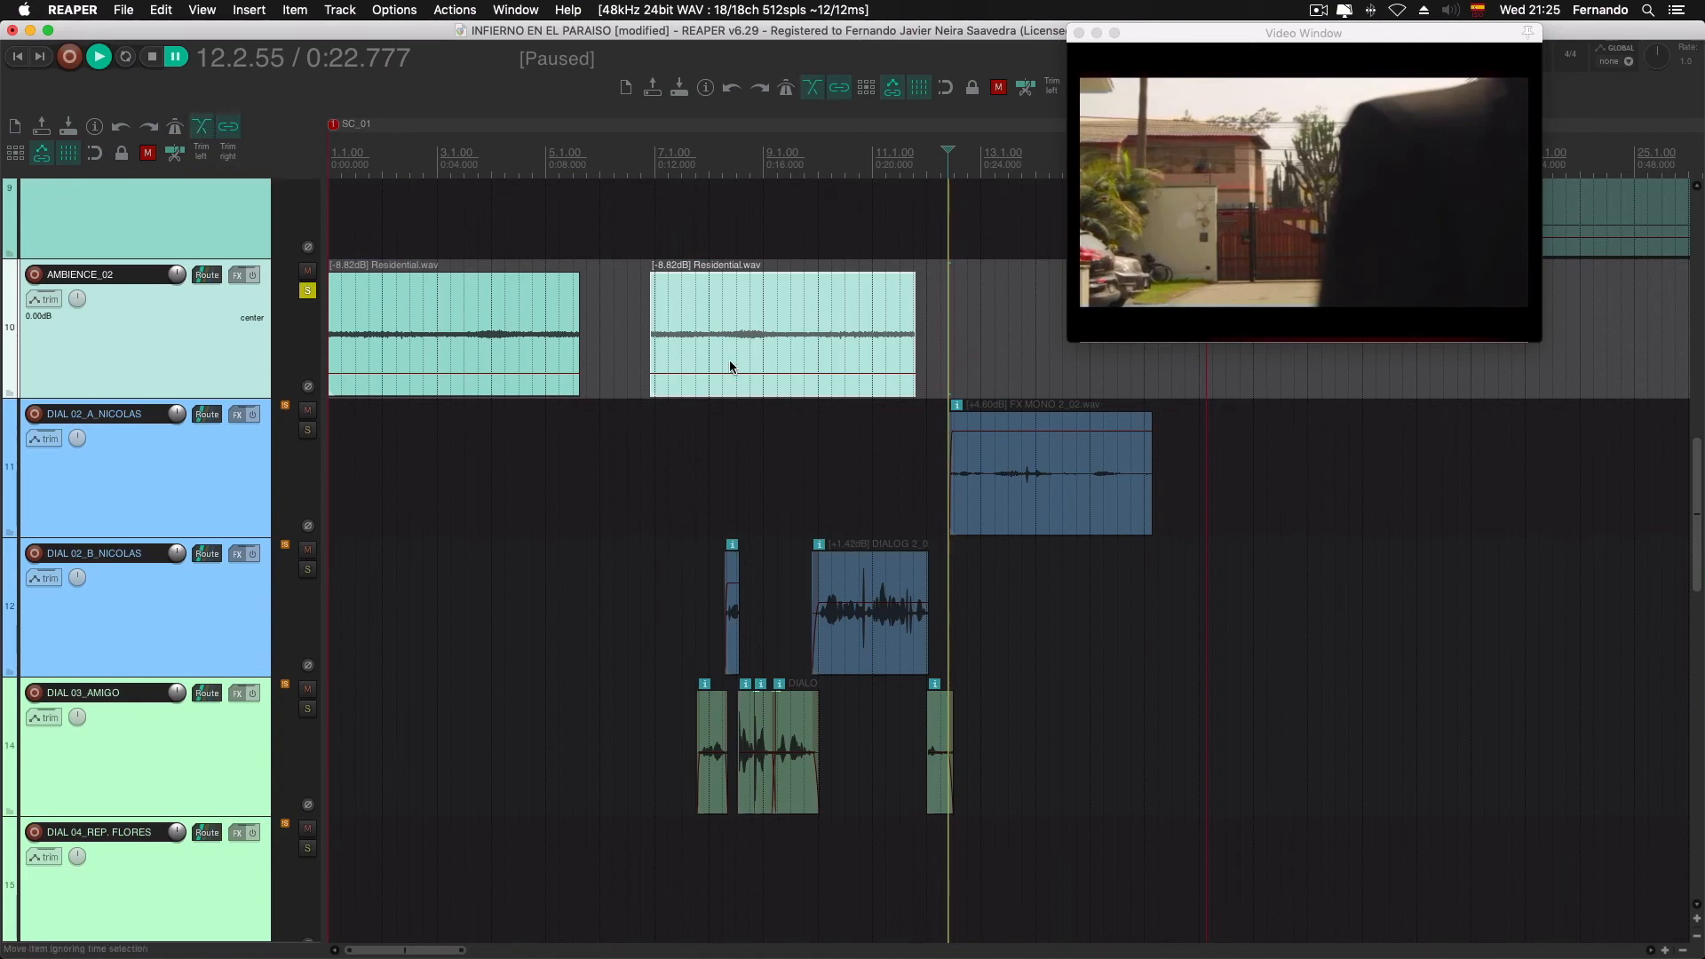
pyautogui.moveTo(729, 366); pyautogui.dragTo(619, 364)
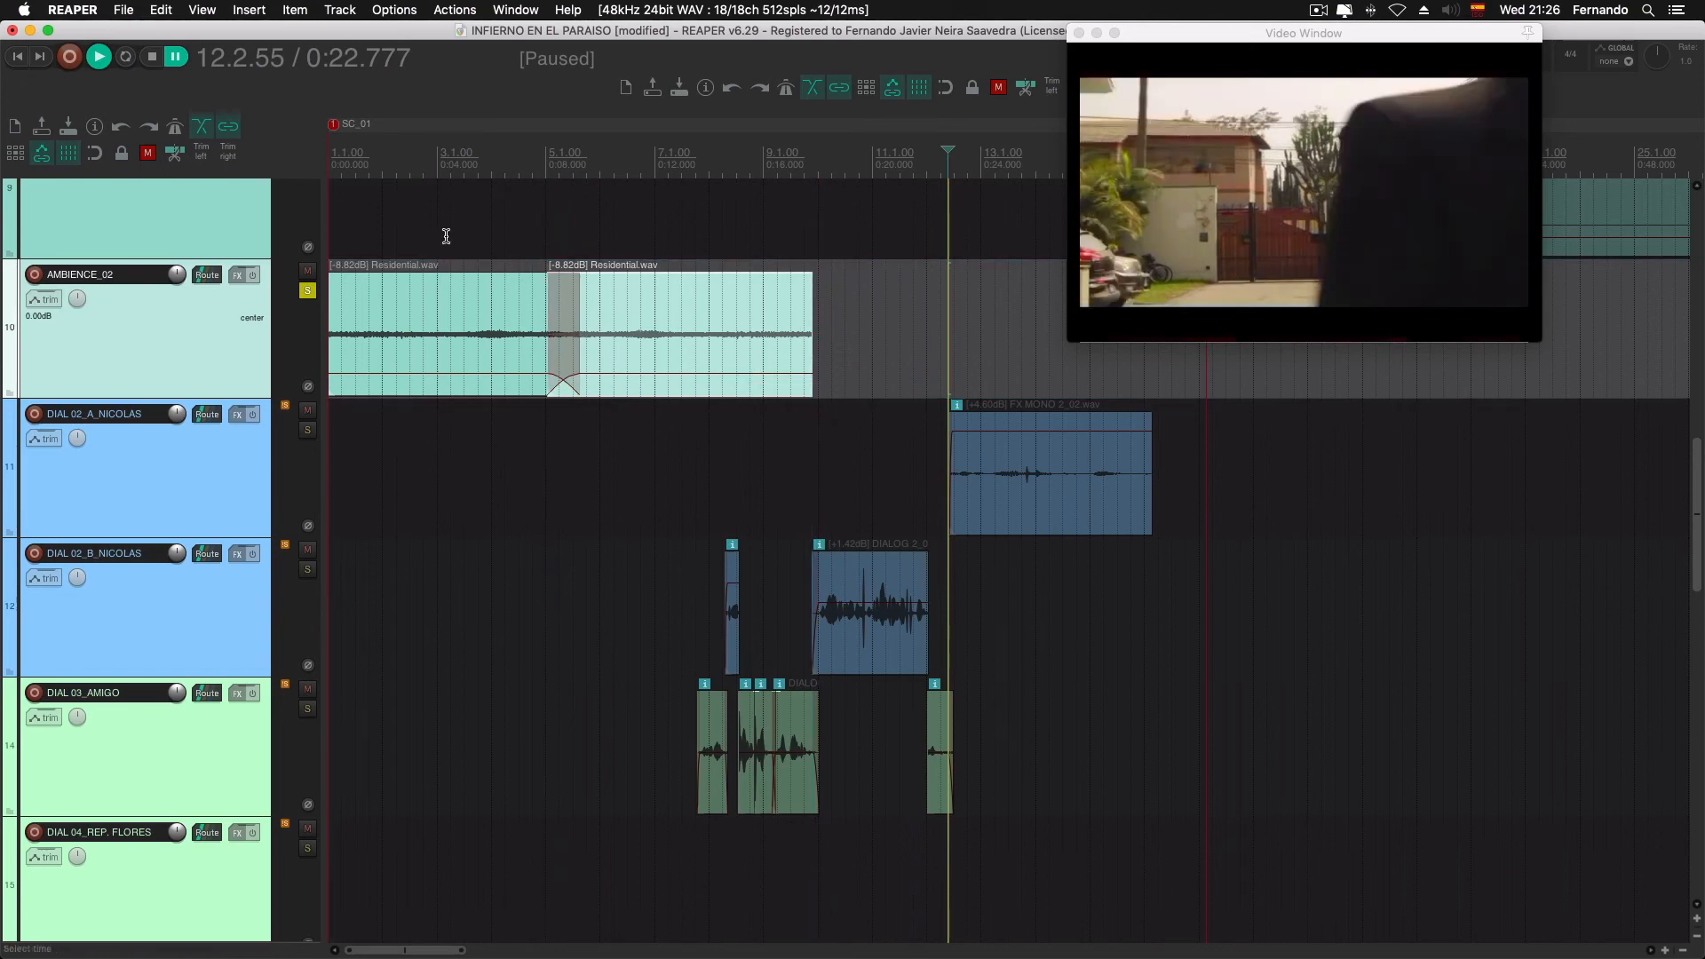
# Play the overlap between the two Residential.wav clips on AMBIENCE_02, and shift the reversed clip slightly earlier to widen the crossfade
pyautogui.click(466, 217)
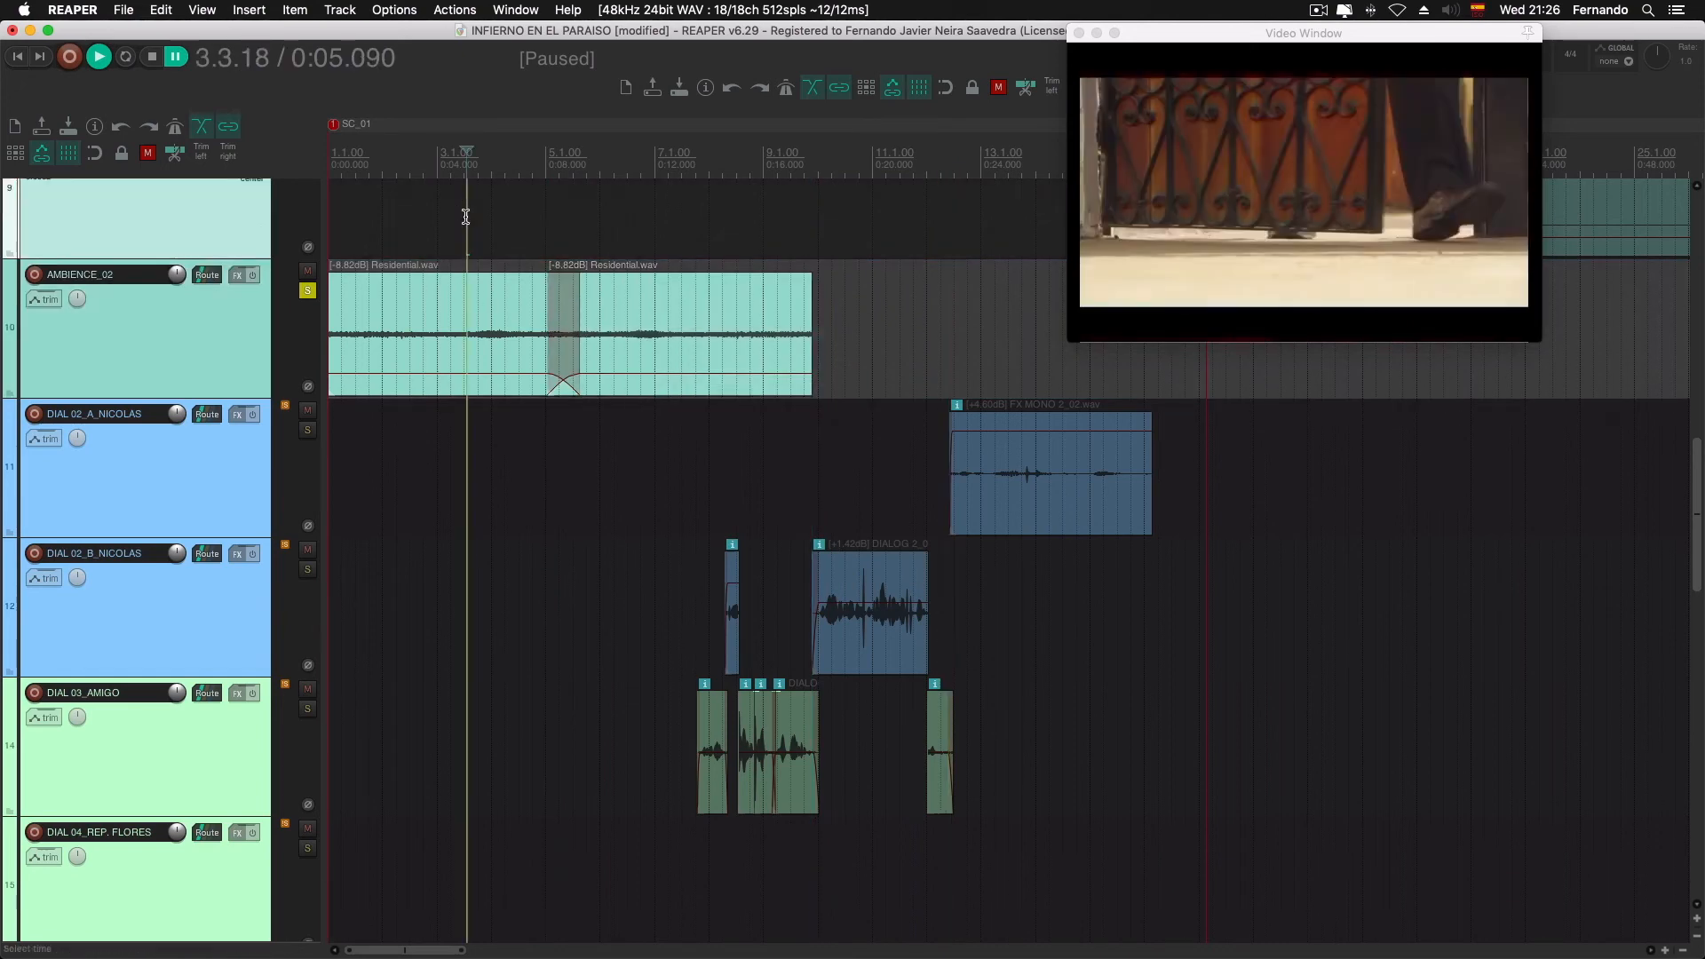
pyautogui.press('space')
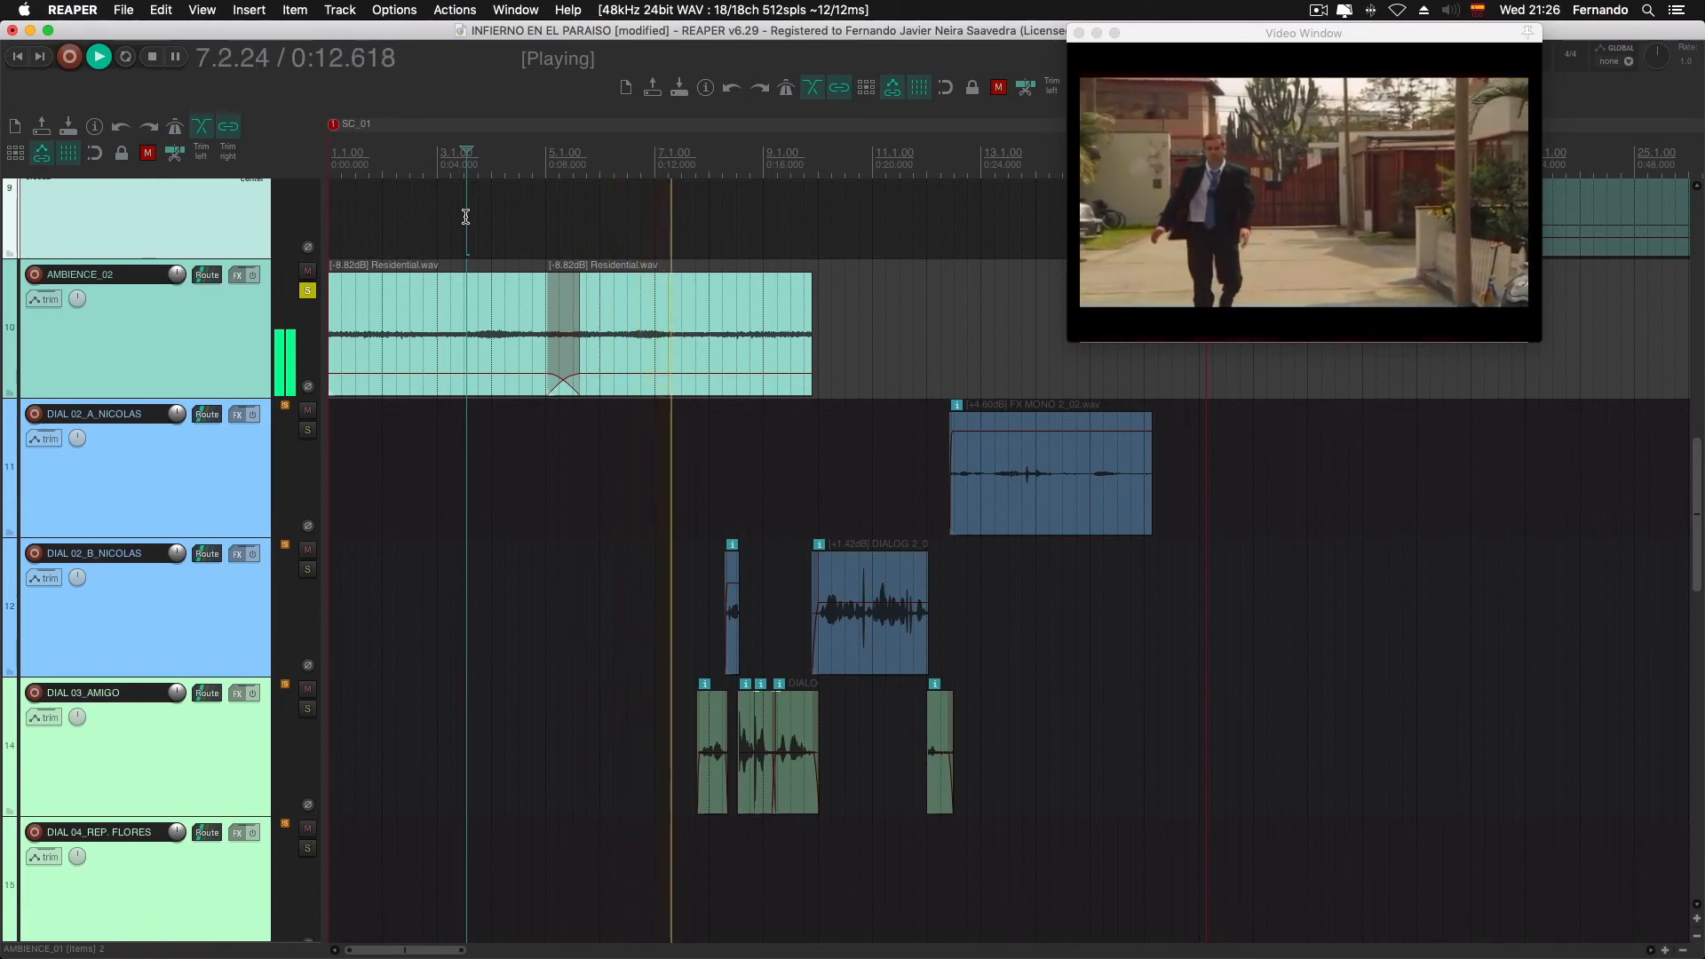
pyautogui.hotkey('ctrl', 'space')
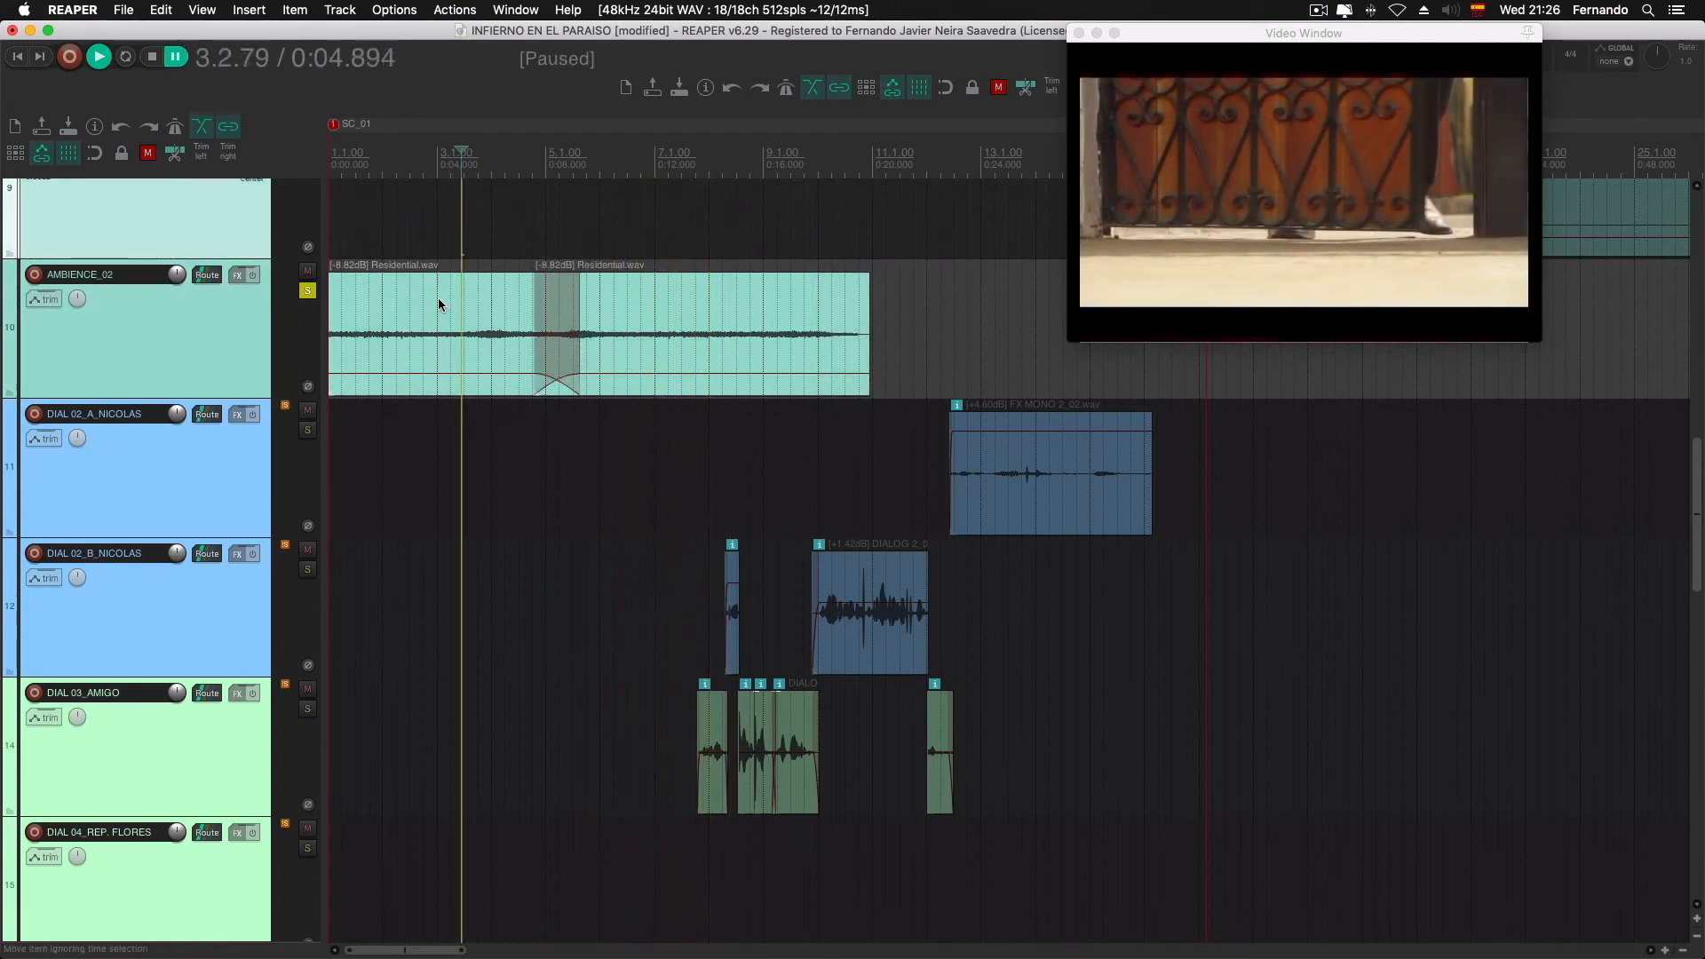
pyautogui.click(371, 300)
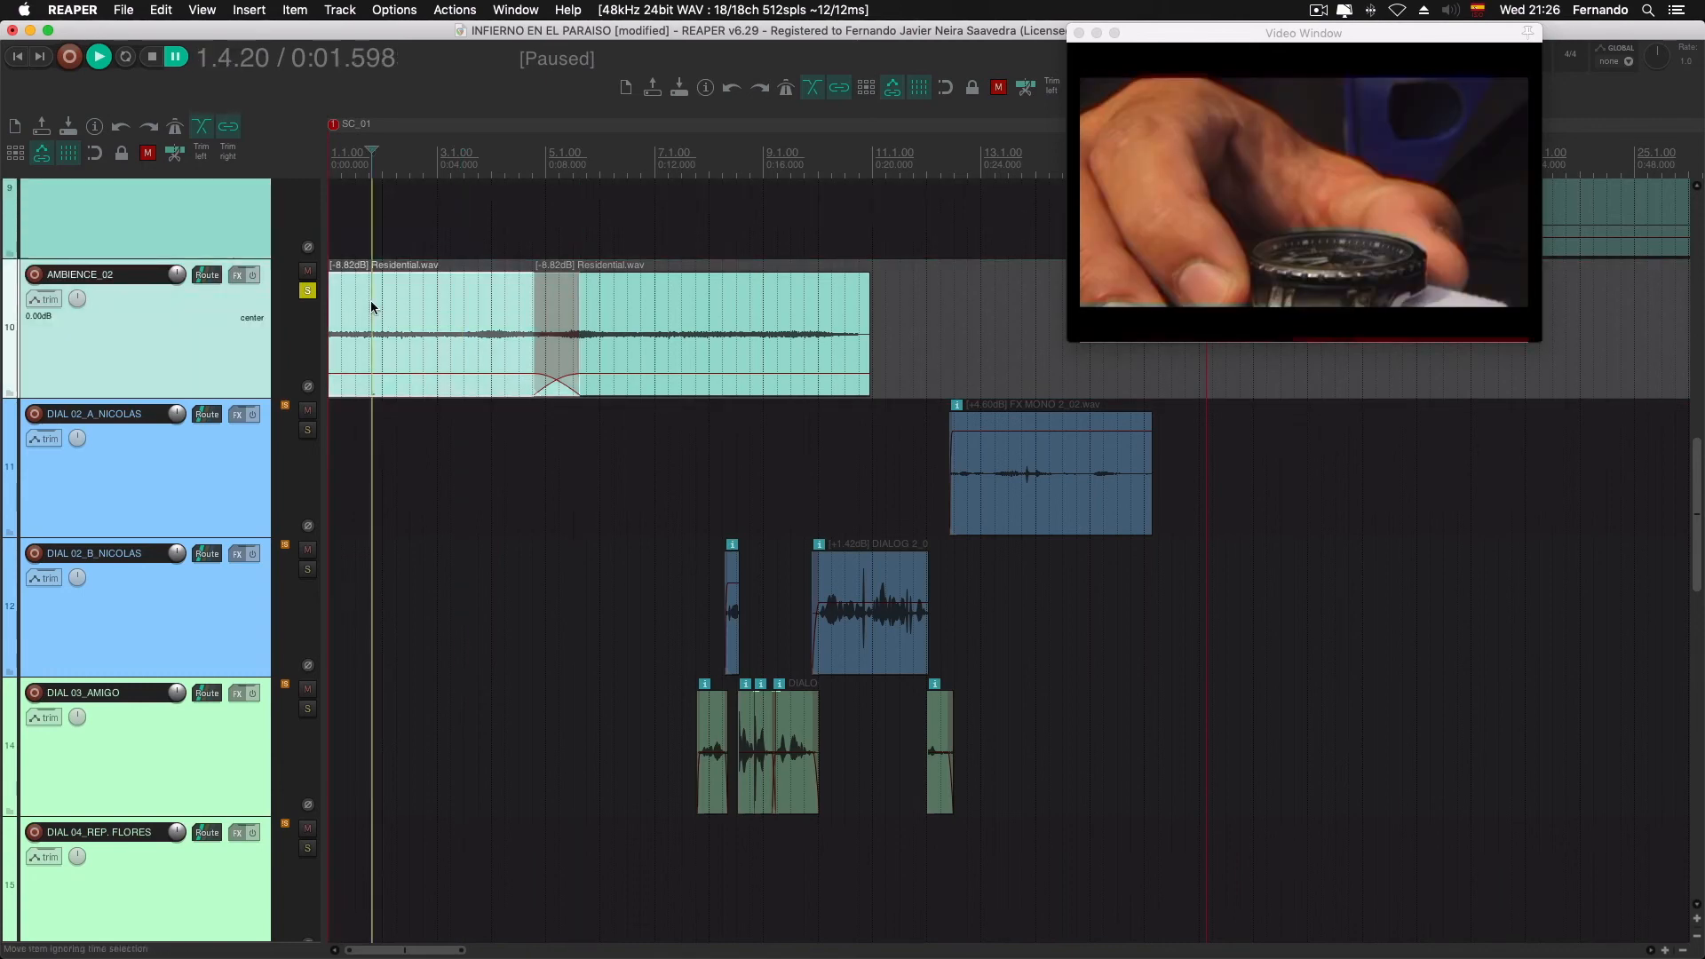
pyautogui.moveTo(705, 332); pyautogui.dragTo(664, 316)
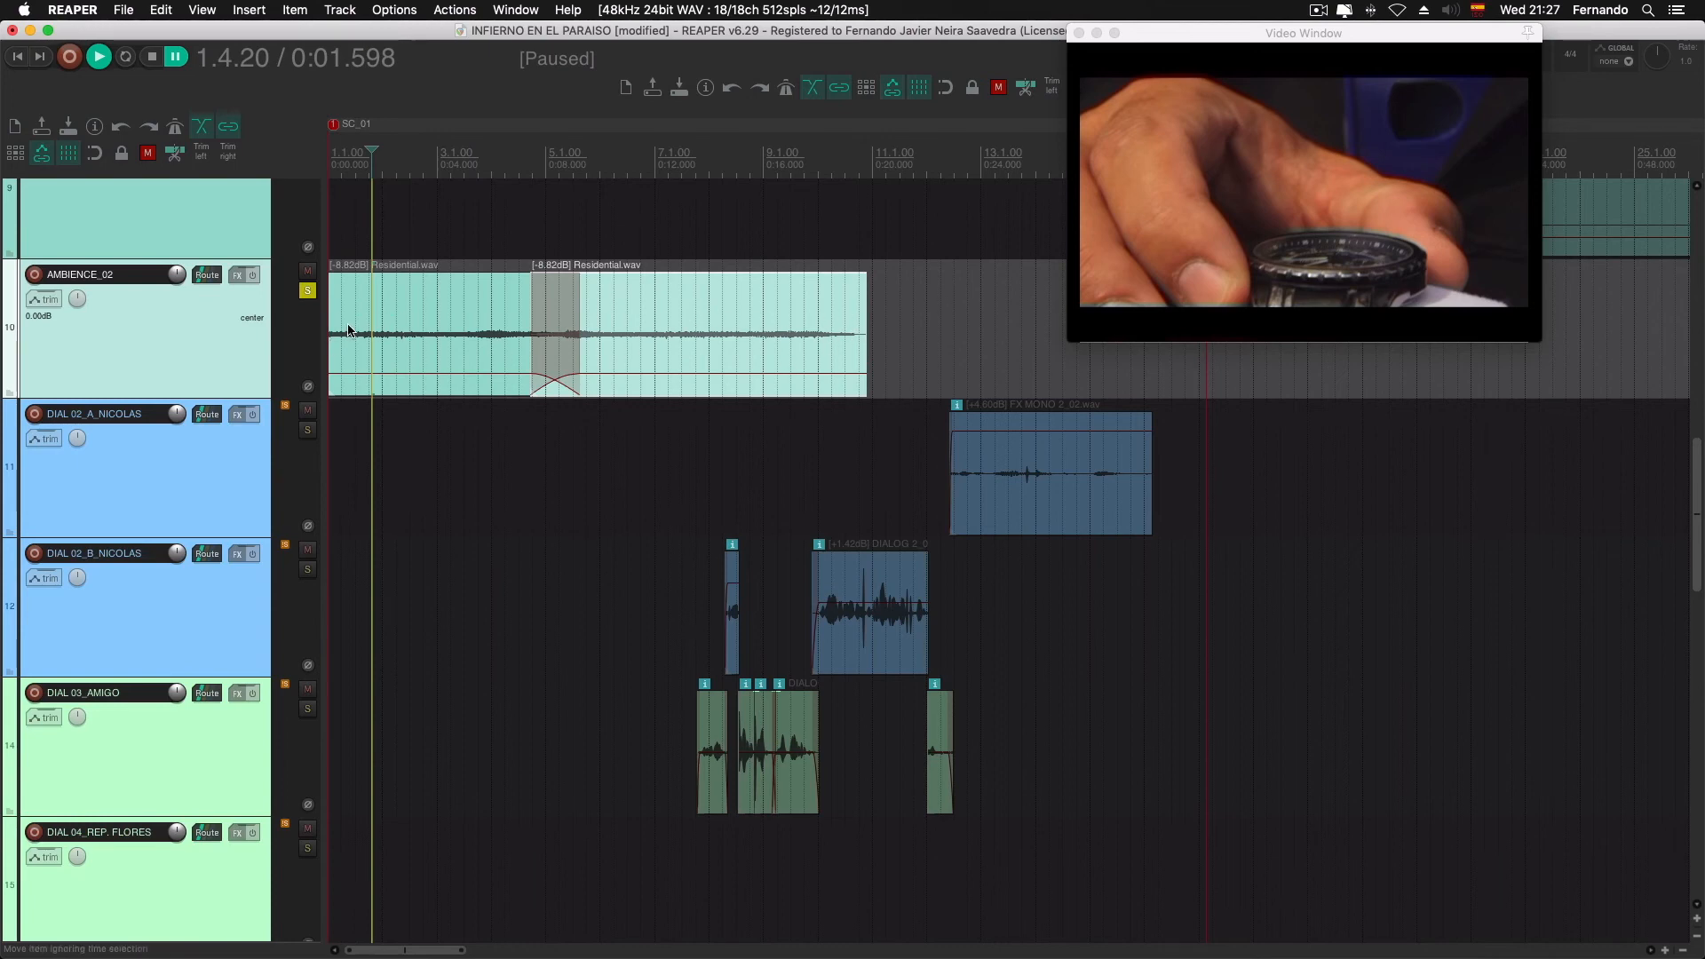
# Play the scene from the project start through the crossfade to near the end of the second Residential.wav clip
pyautogui.press('Home')
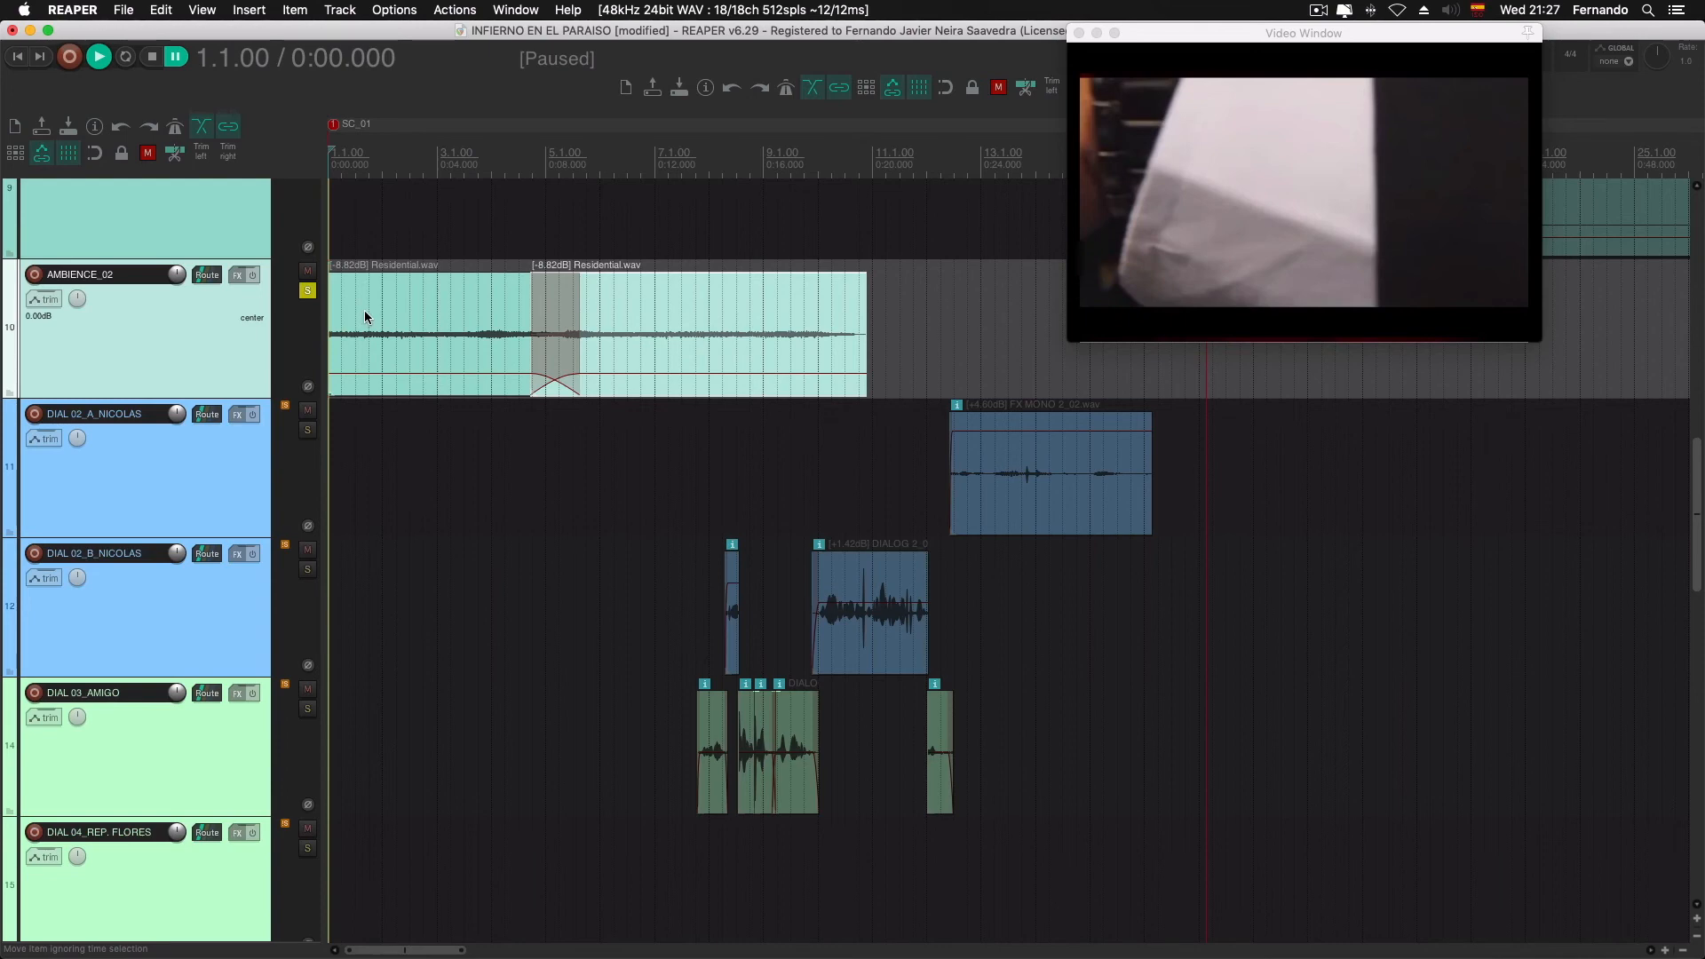
pyautogui.click(468, 208)
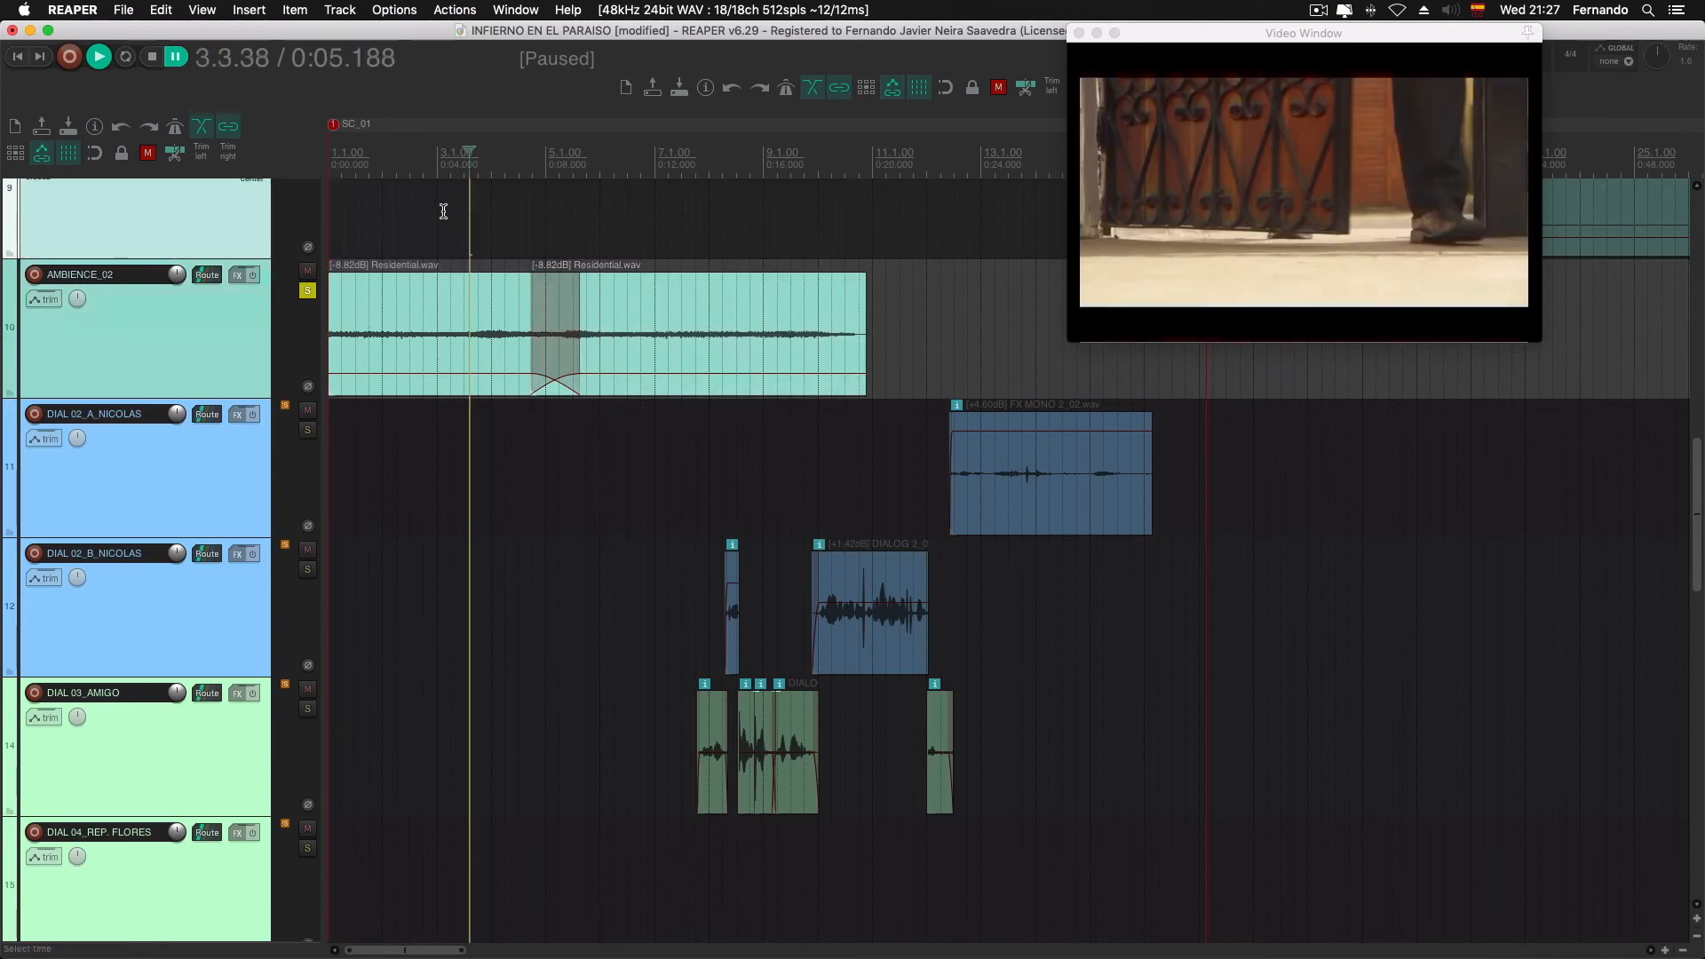
pyautogui.press('Home')
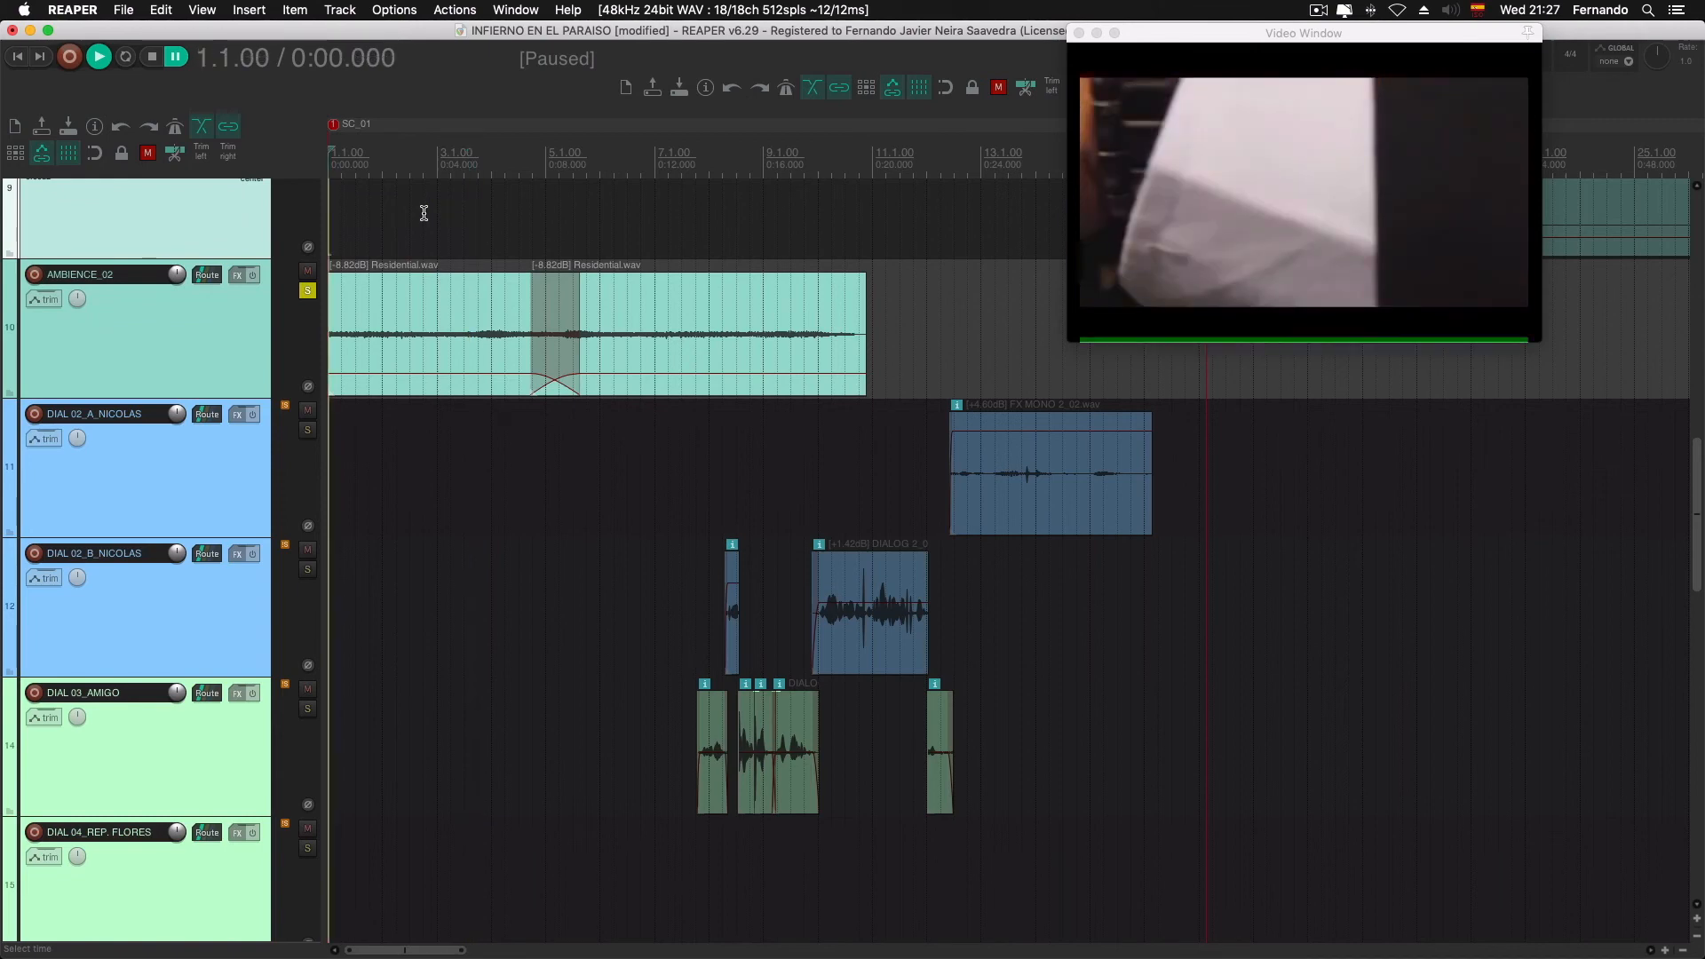
pyautogui.press('space')
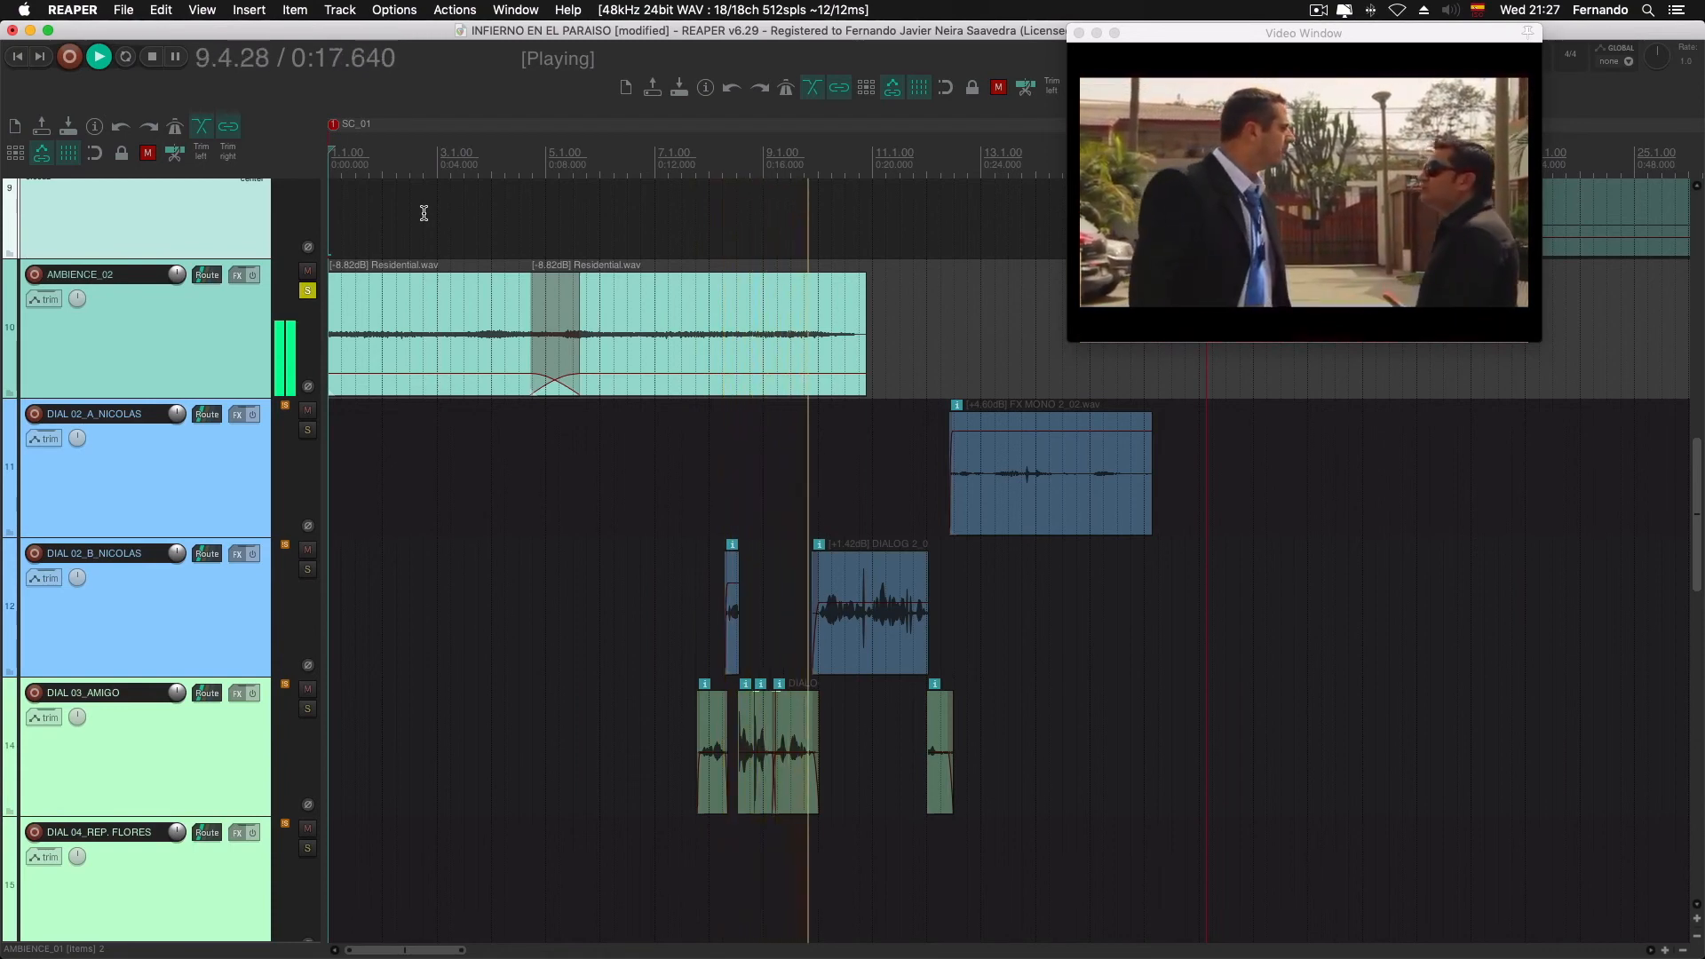
pyautogui.press('space')
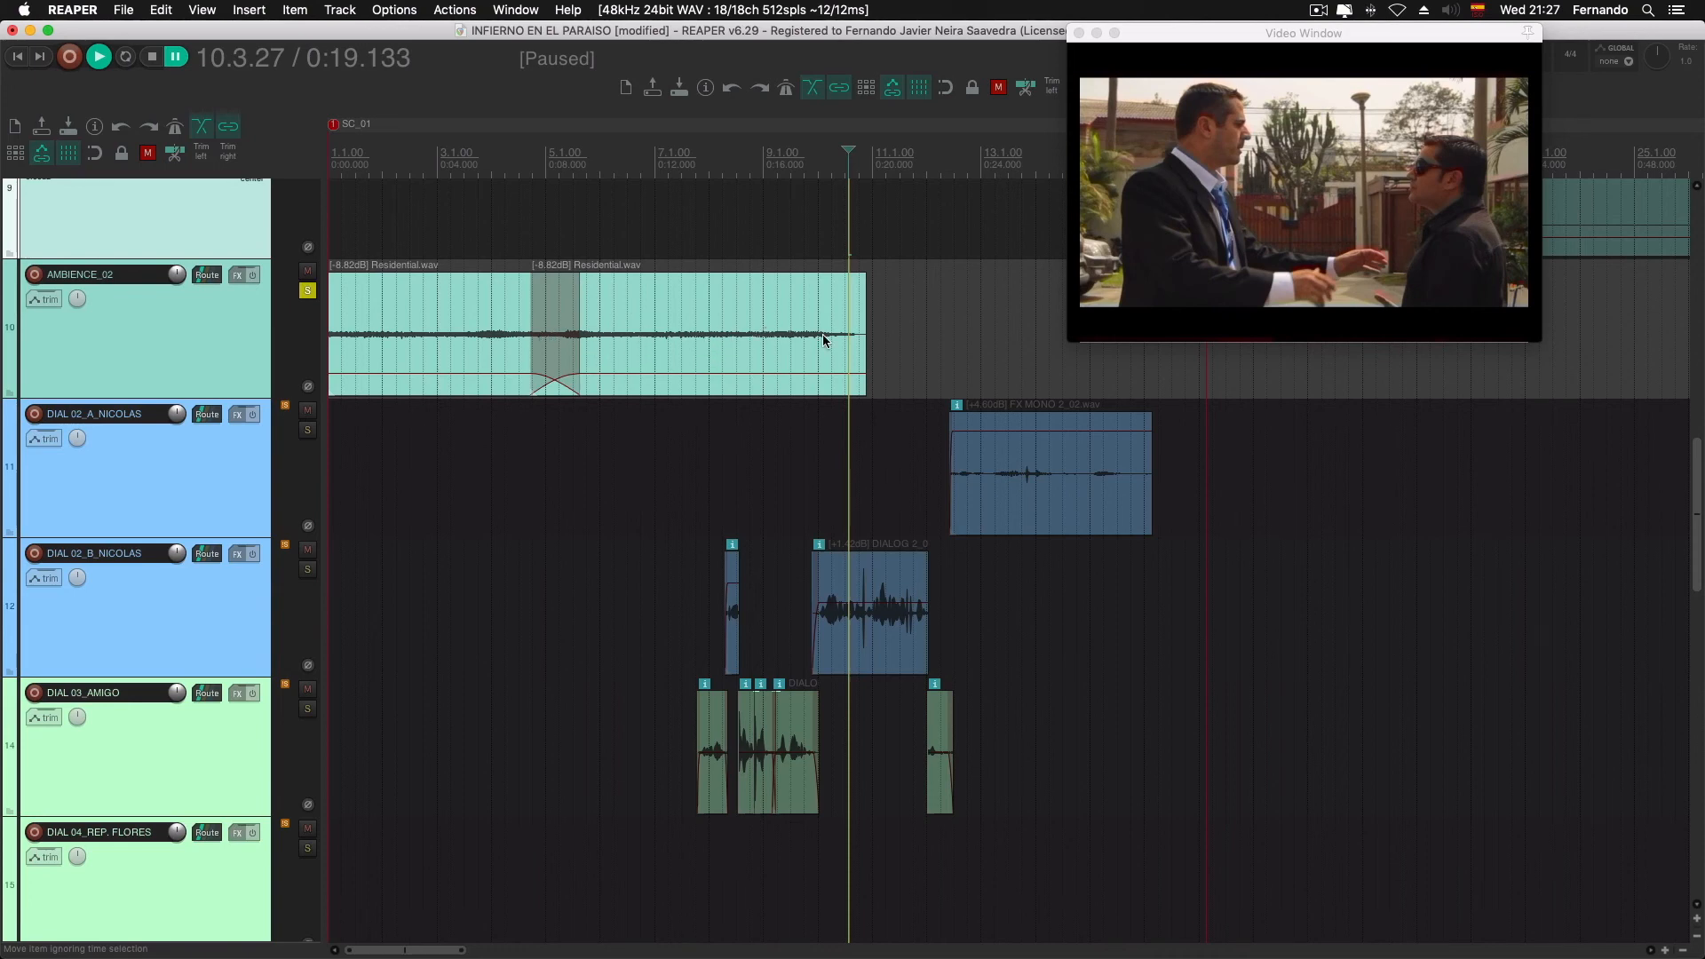
# Trim the end of the second Residential.wav clip slightly to remove its fading tail
pyautogui.click(440, 324)
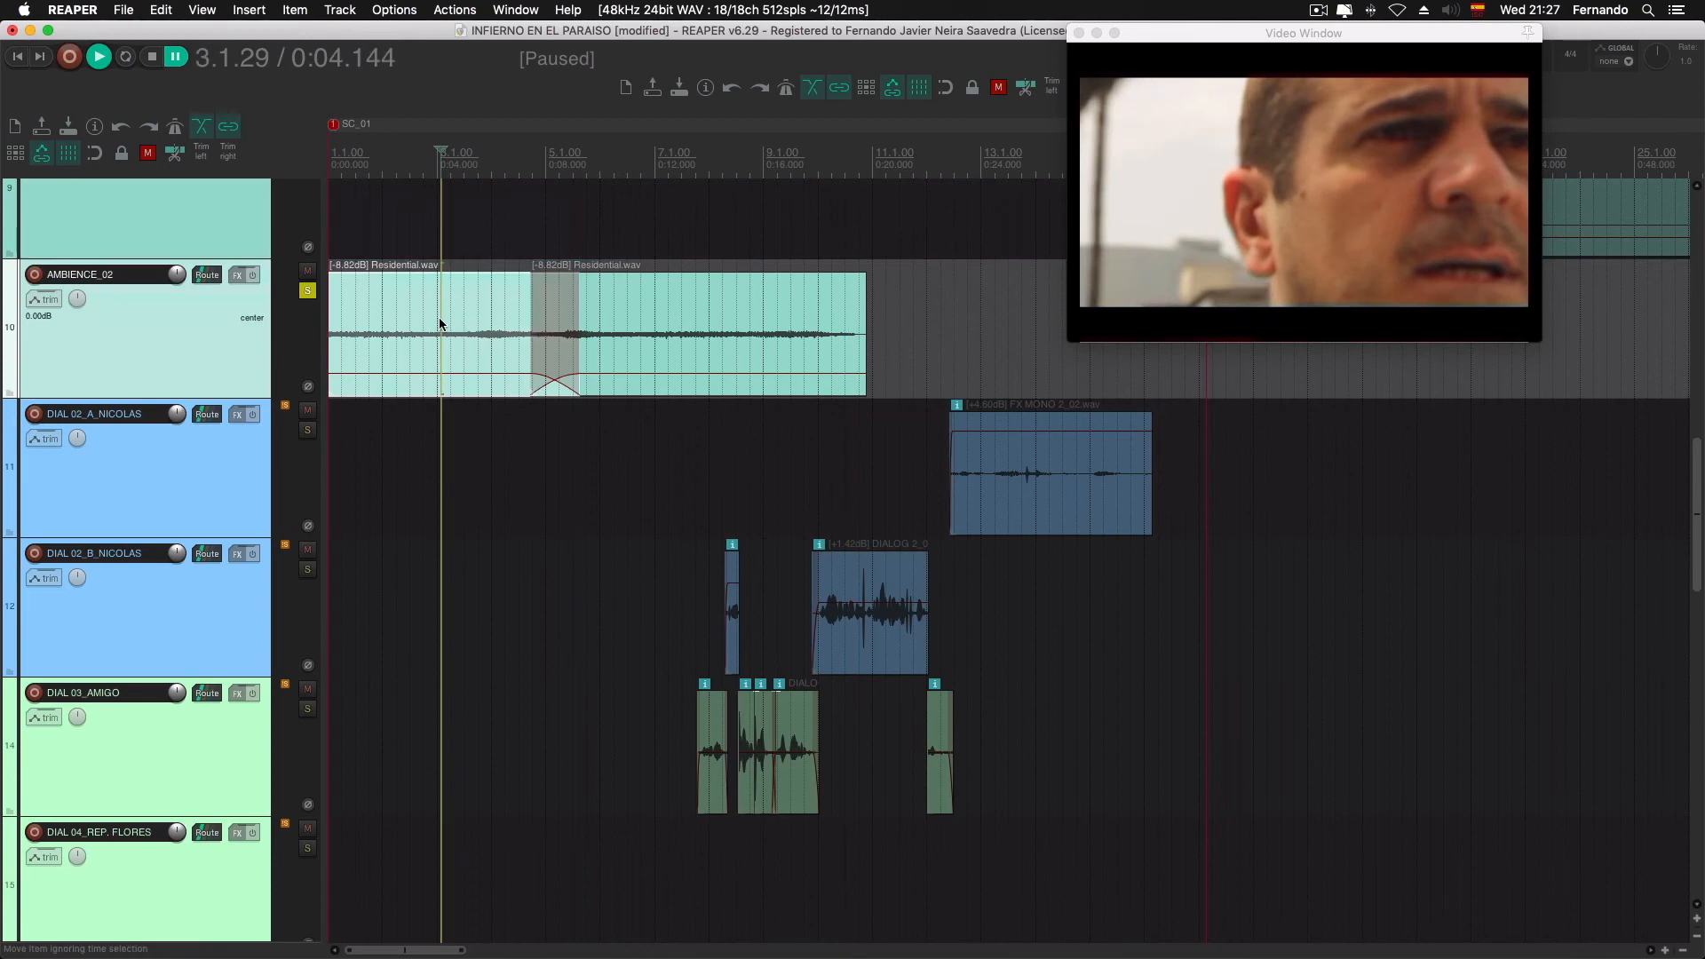
pyautogui.click(722, 326)
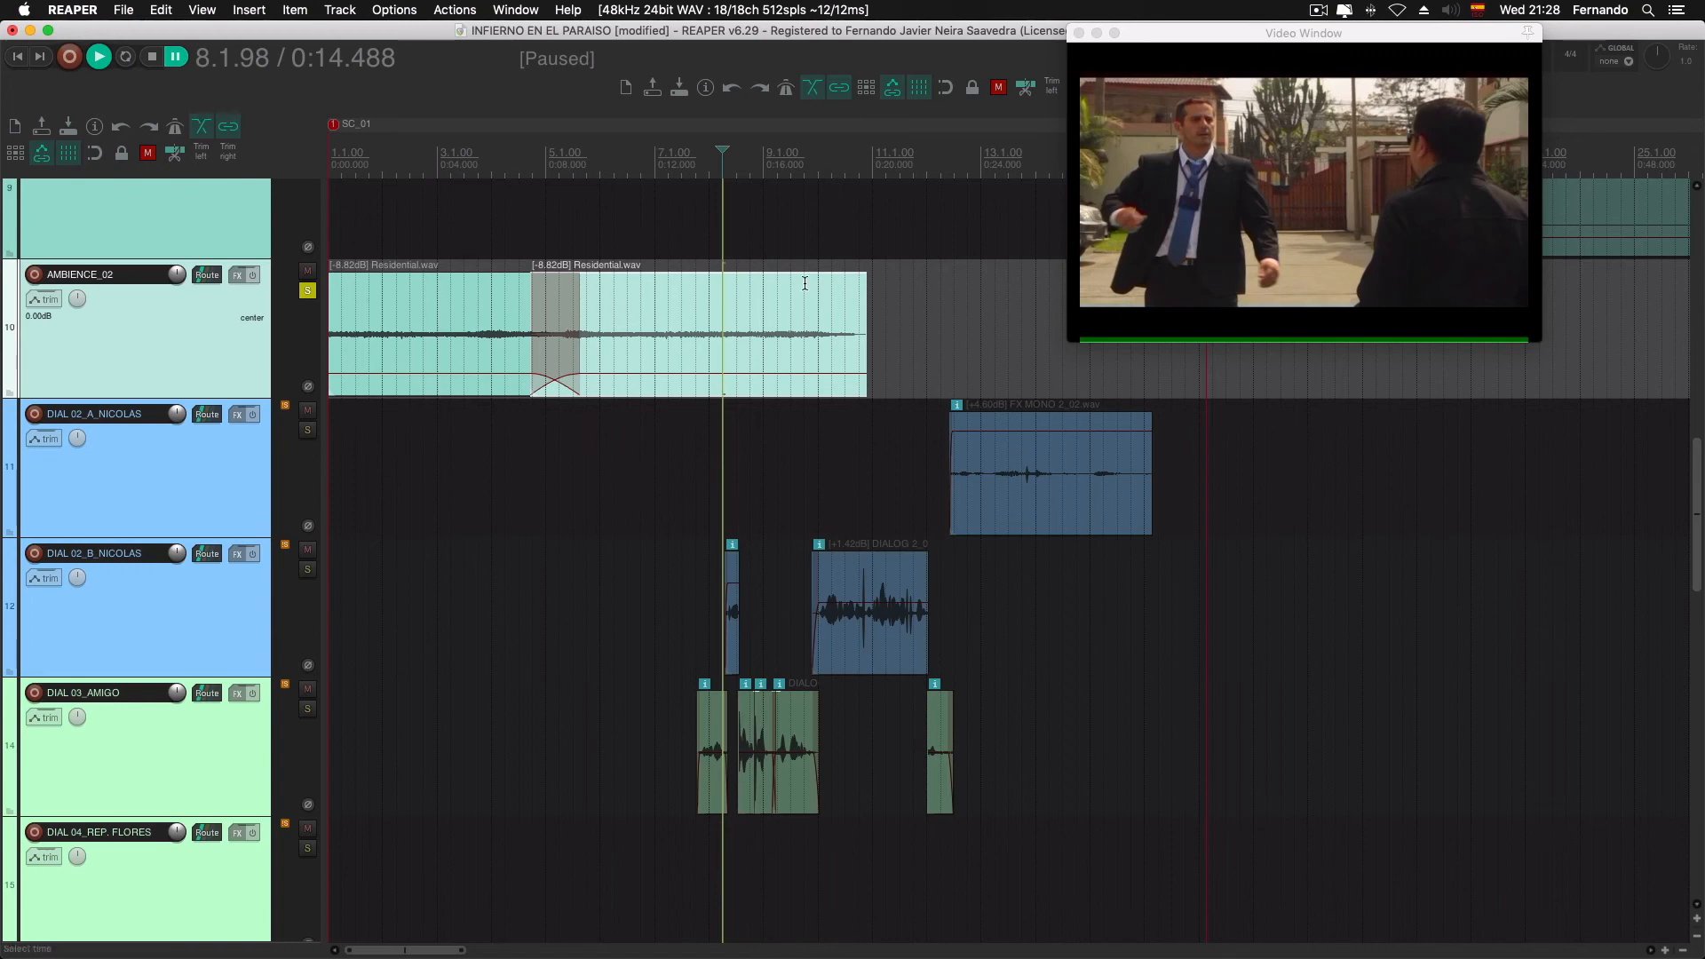
pyautogui.click(809, 312)
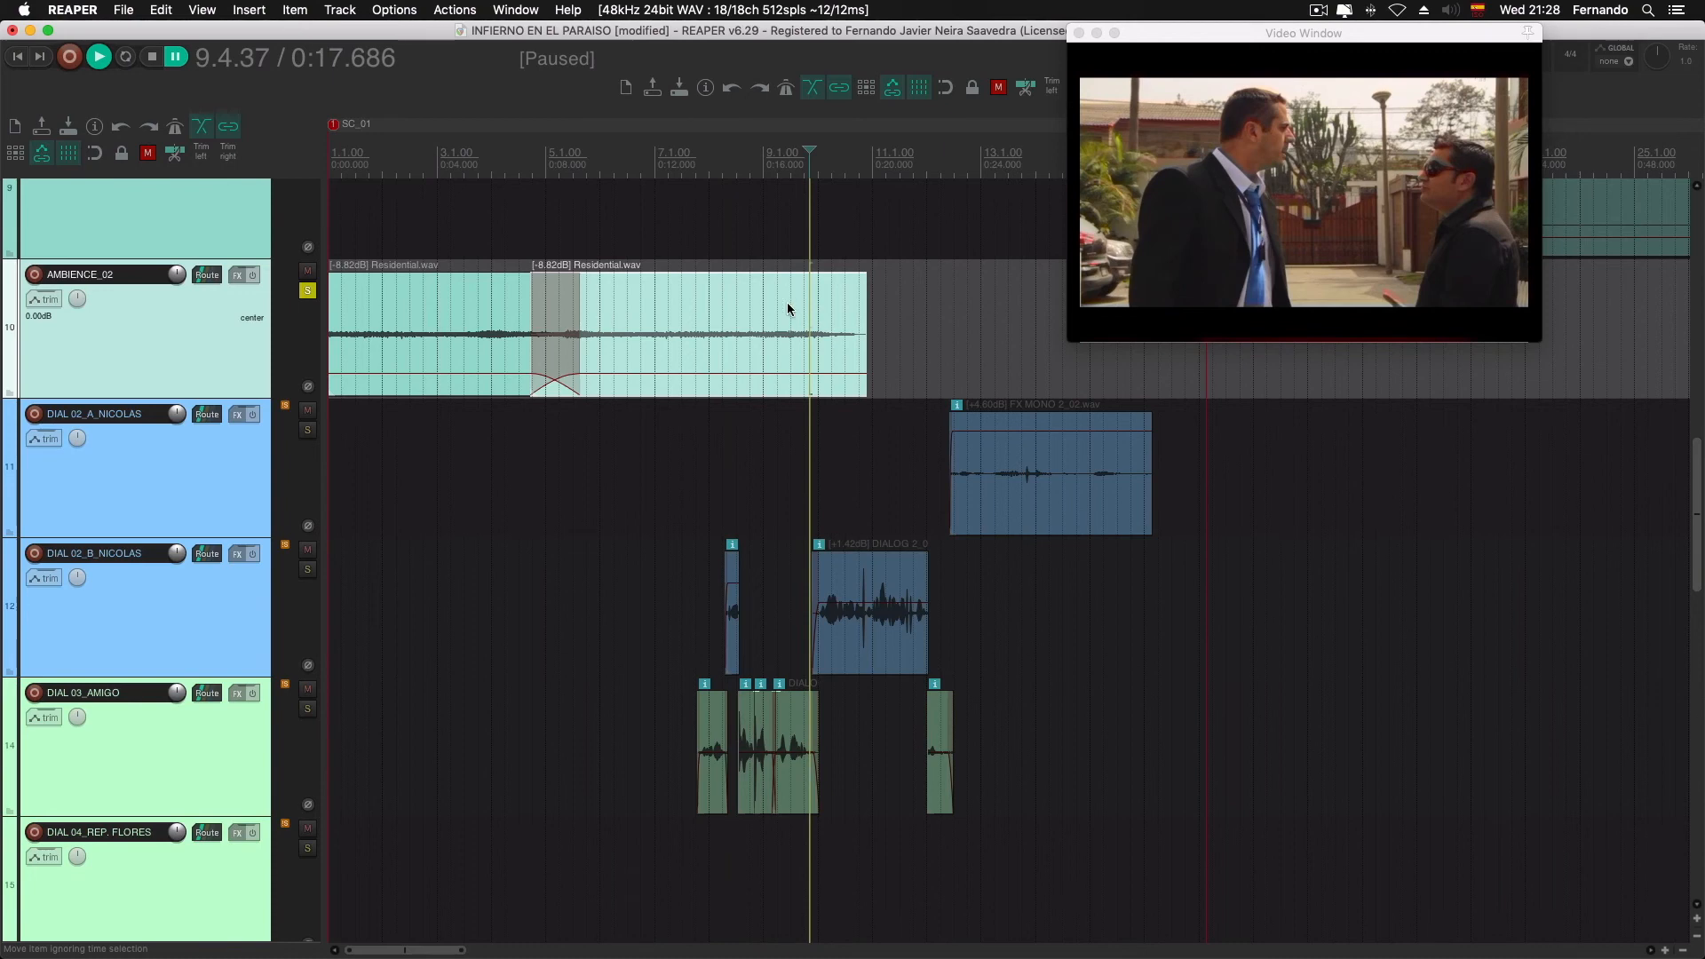
pyautogui.click(434, 311)
pyautogui.click(762, 317)
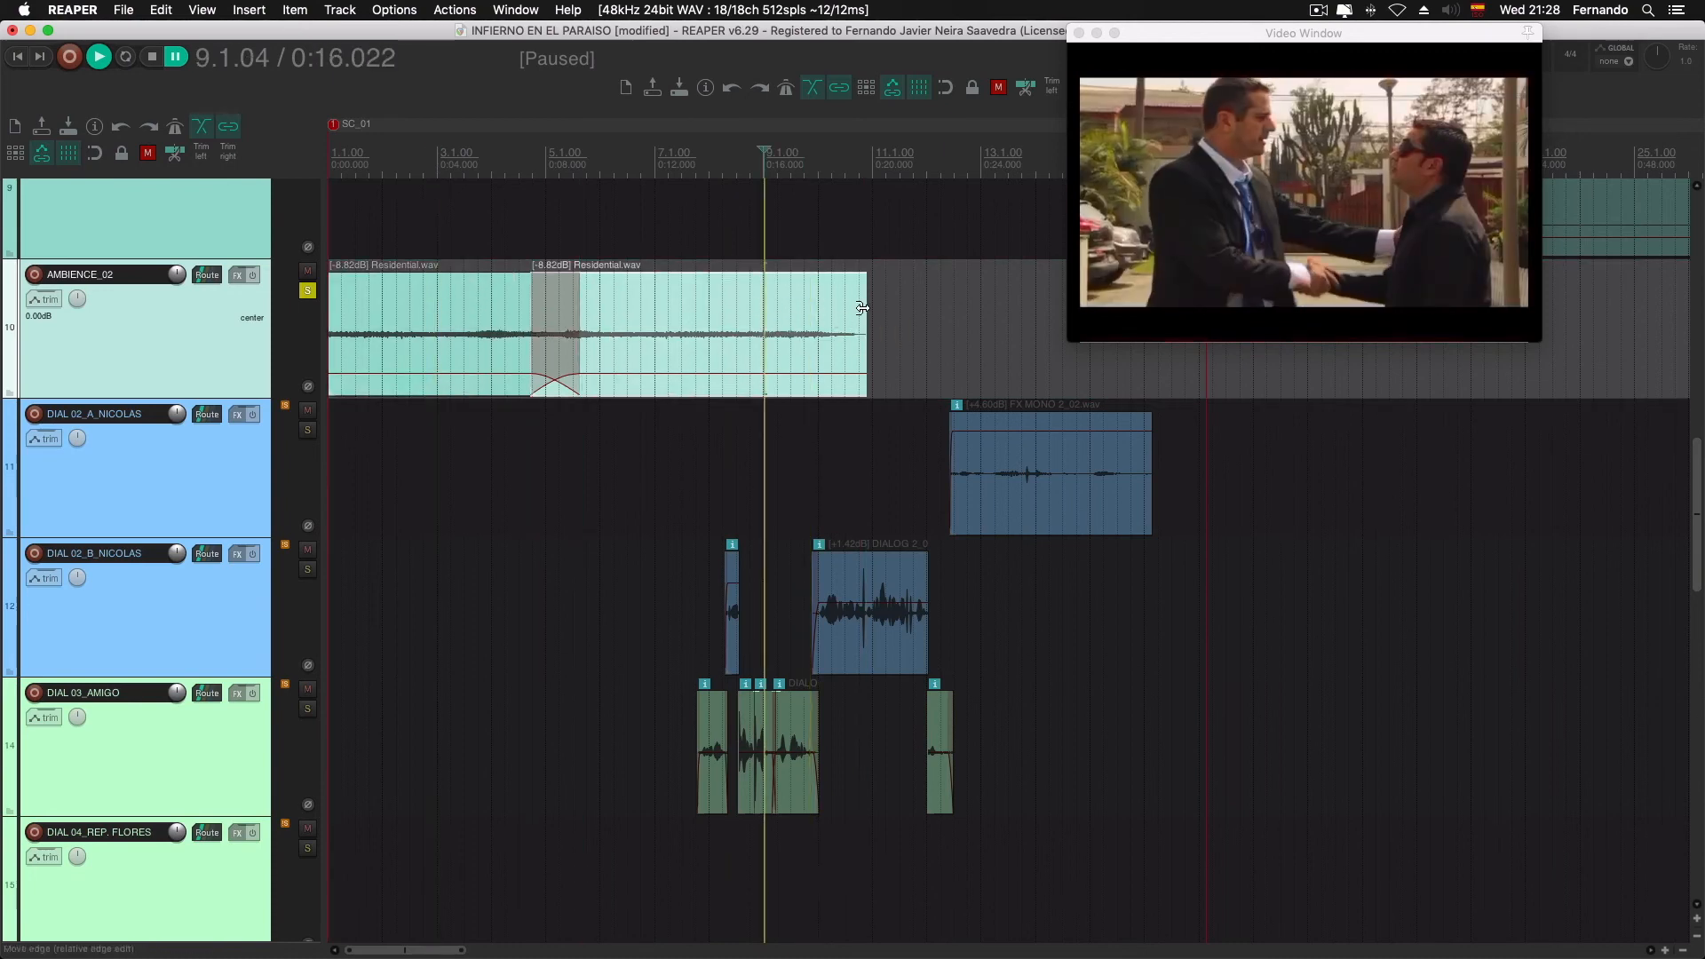
pyautogui.moveTo(862, 308); pyautogui.dragTo(855, 308)
pyautogui.click(889, 299)
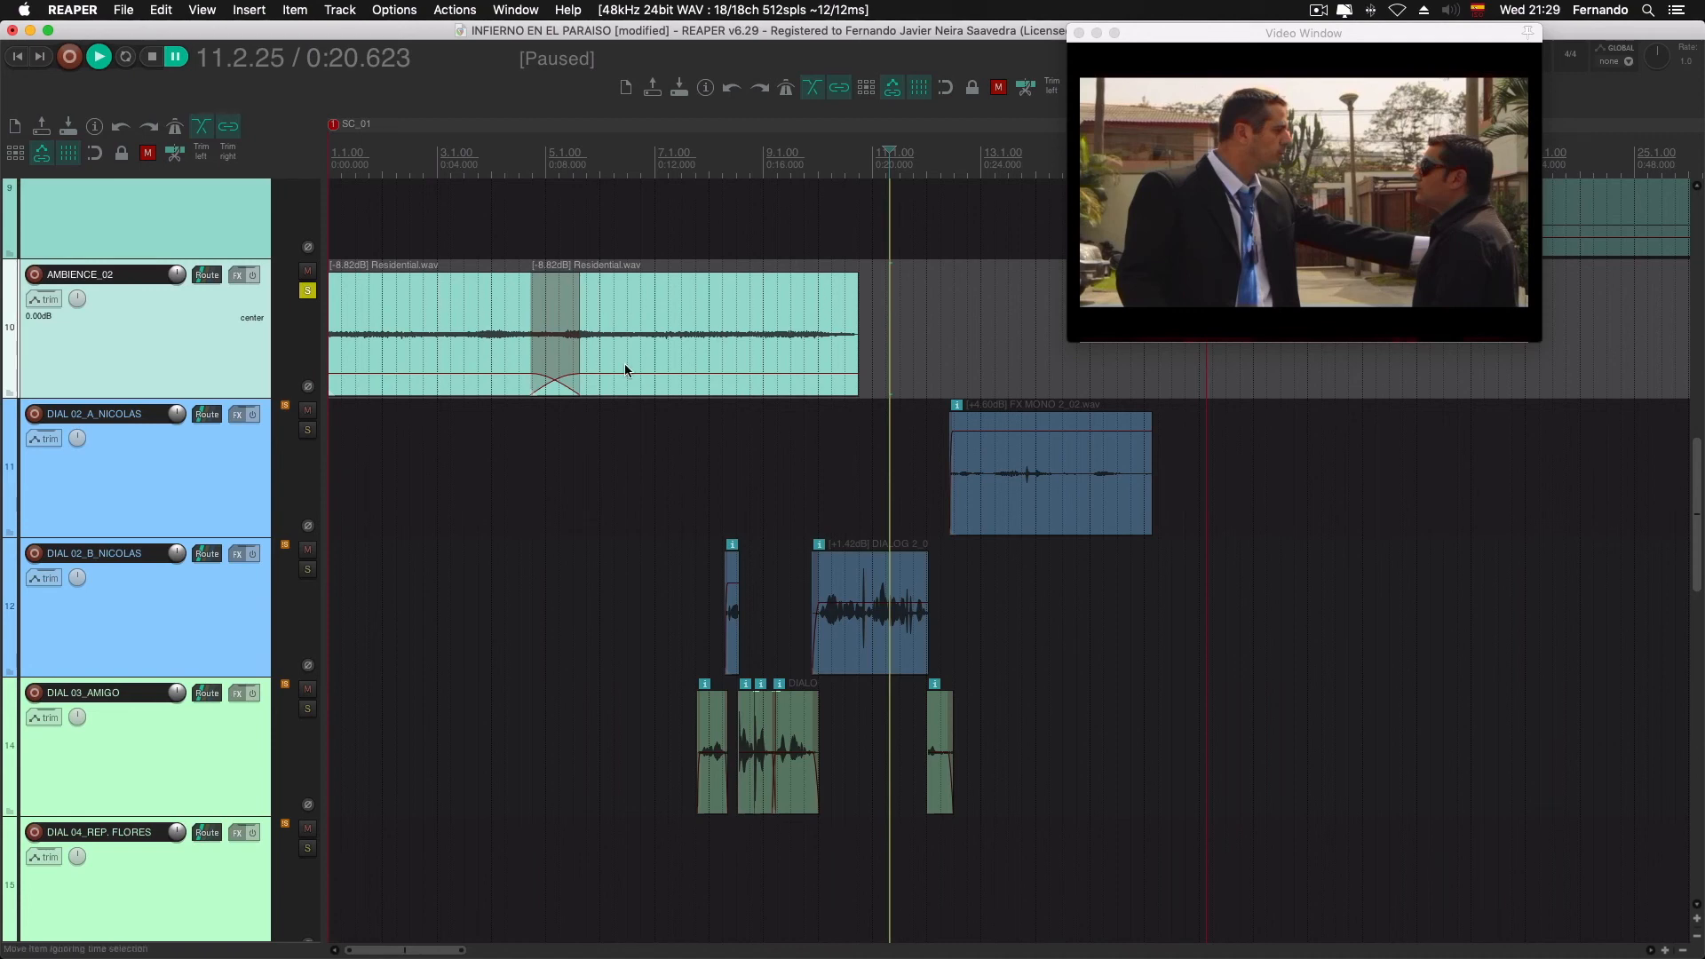
# Select both crossfaded Residential.wav clips on AMBIENCE_02 and glue them into a single item
pyautogui.click(424, 310)
pyautogui.click(749, 308)
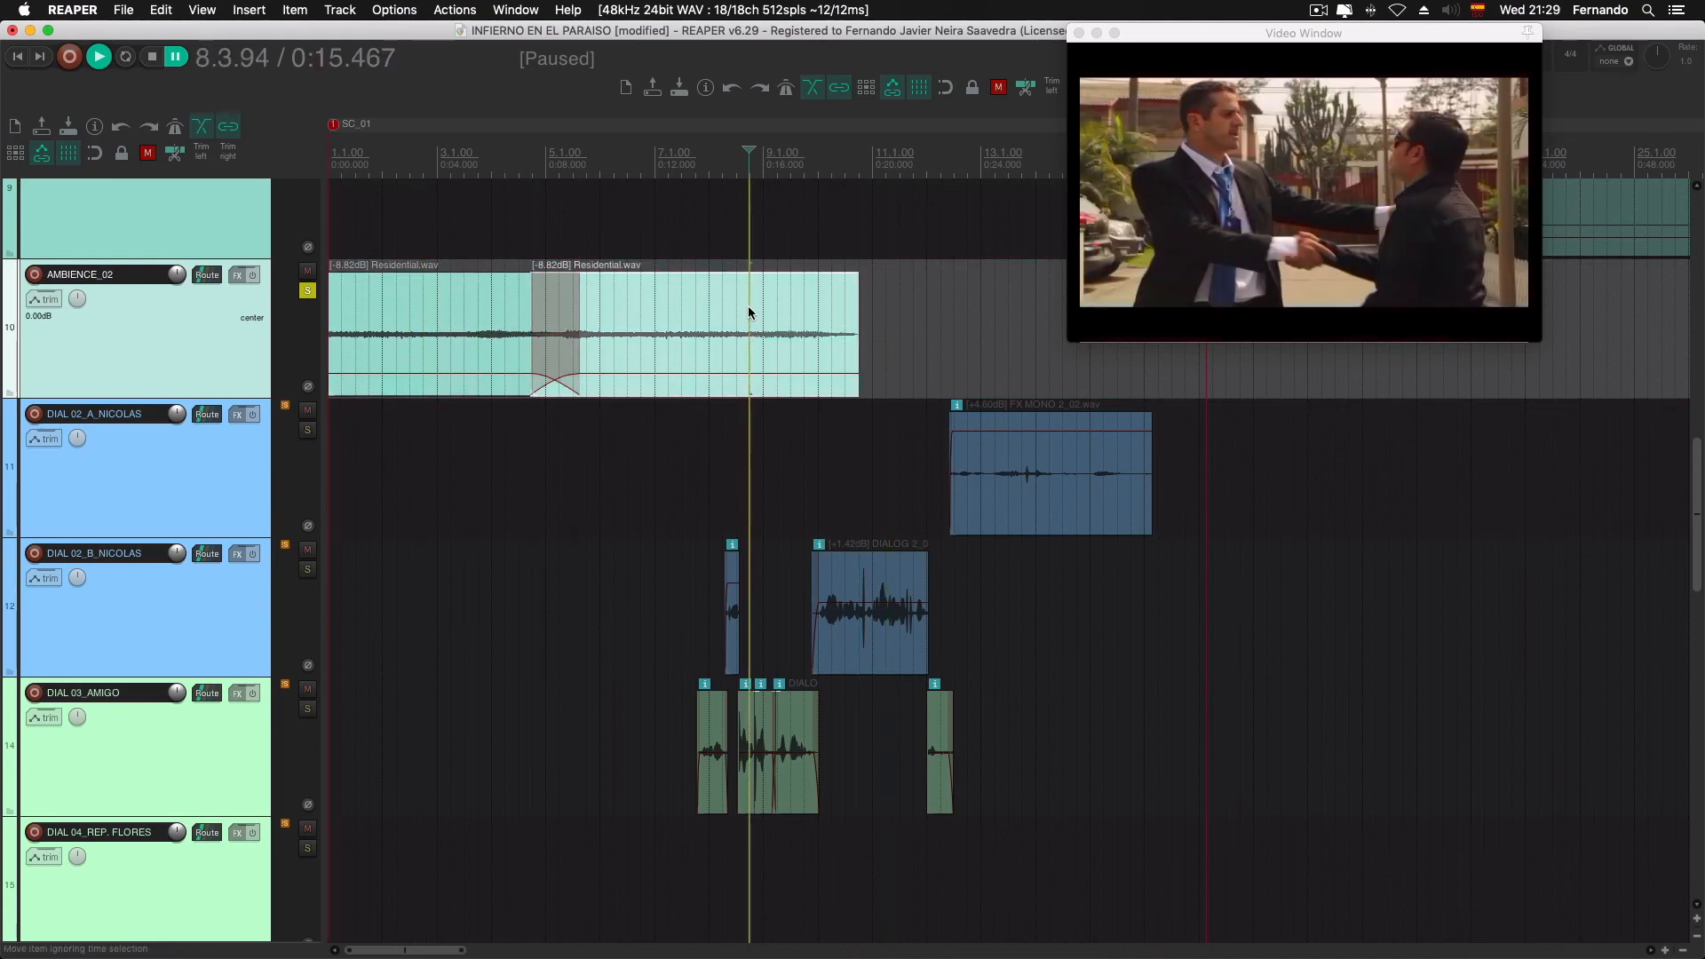
pyautogui.click(875, 302)
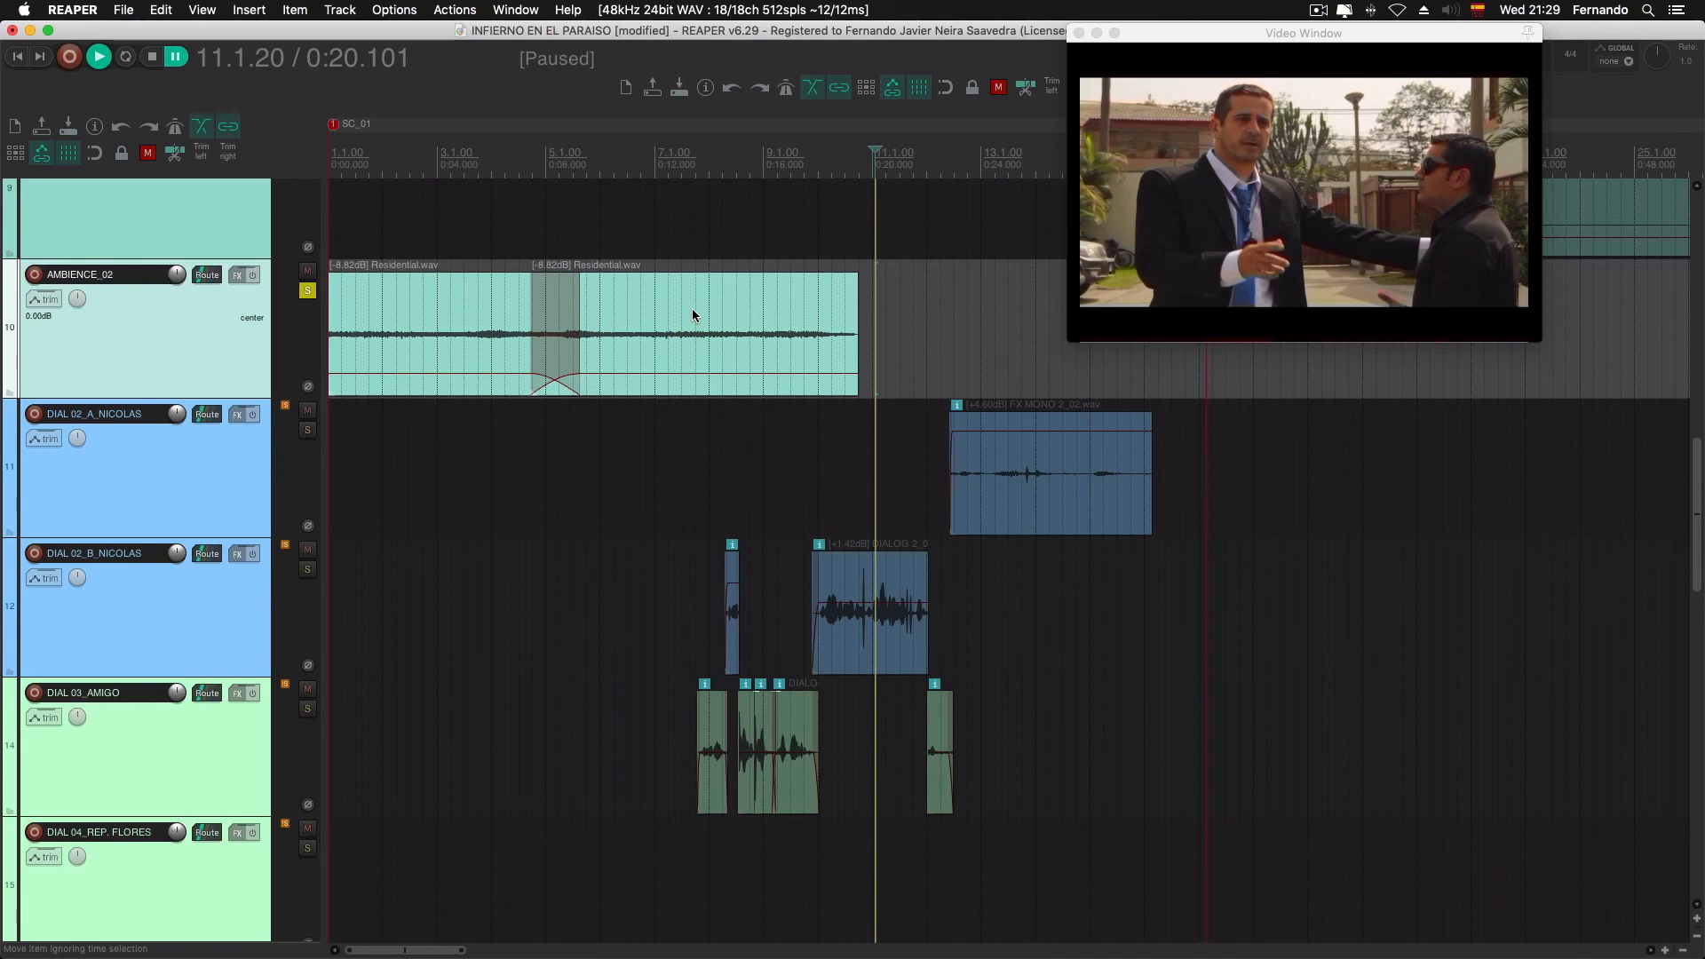
pyautogui.click(426, 301)
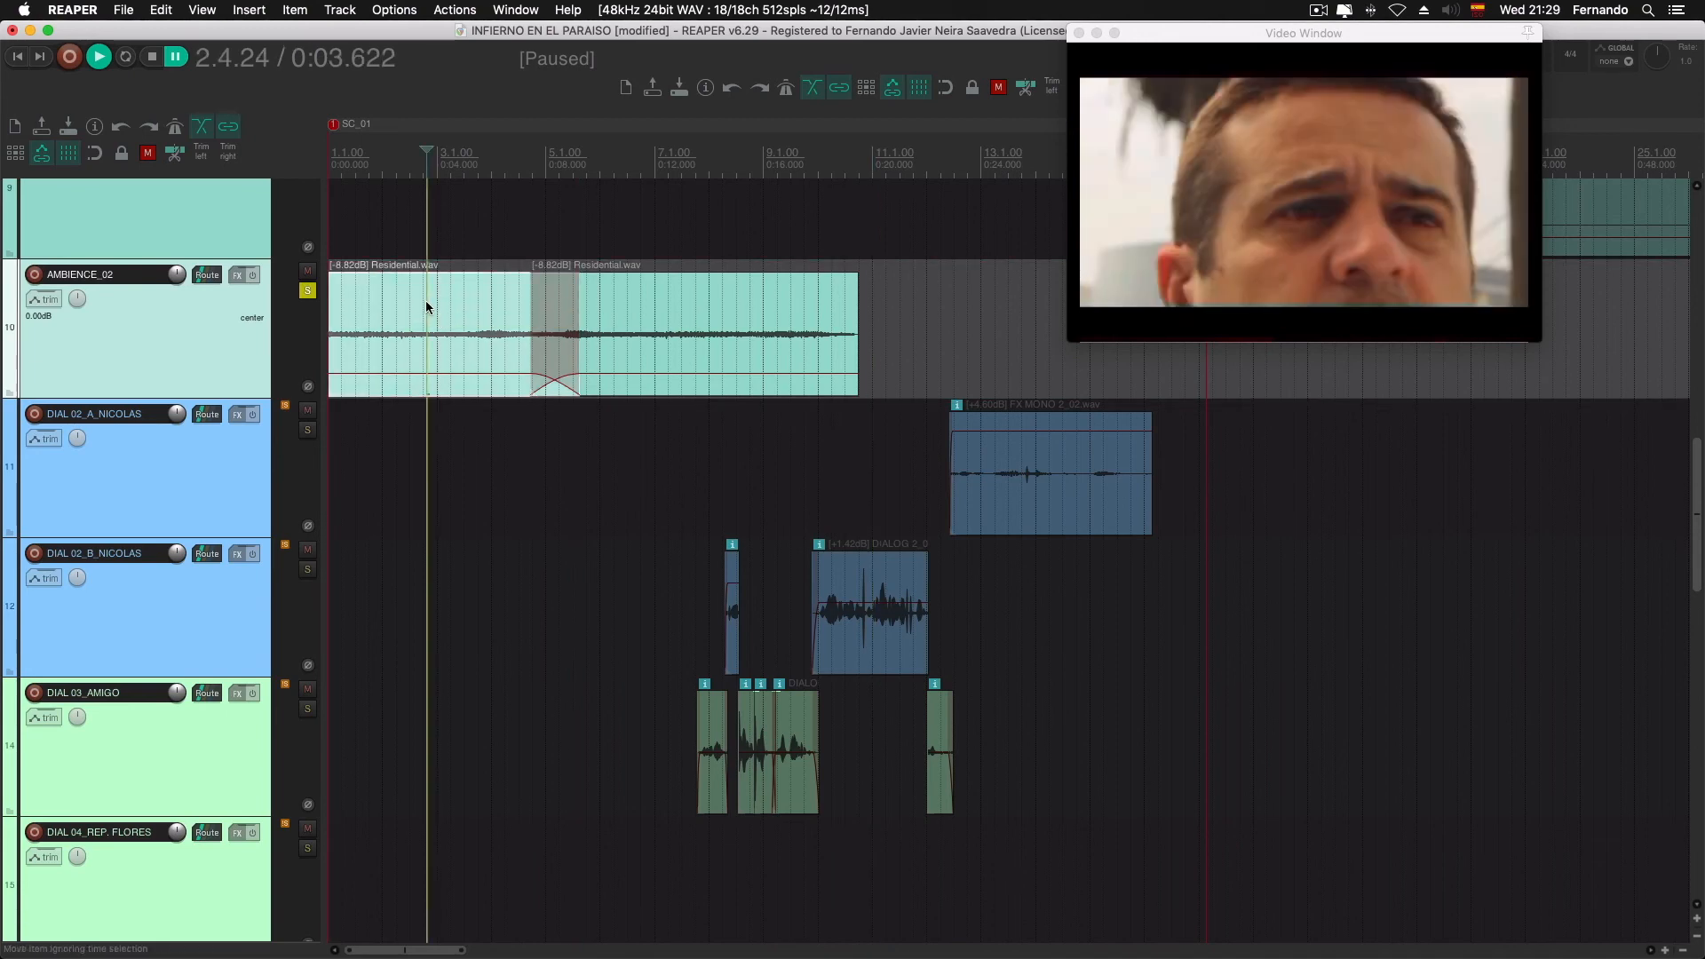
pyautogui.rightClick(635, 301)
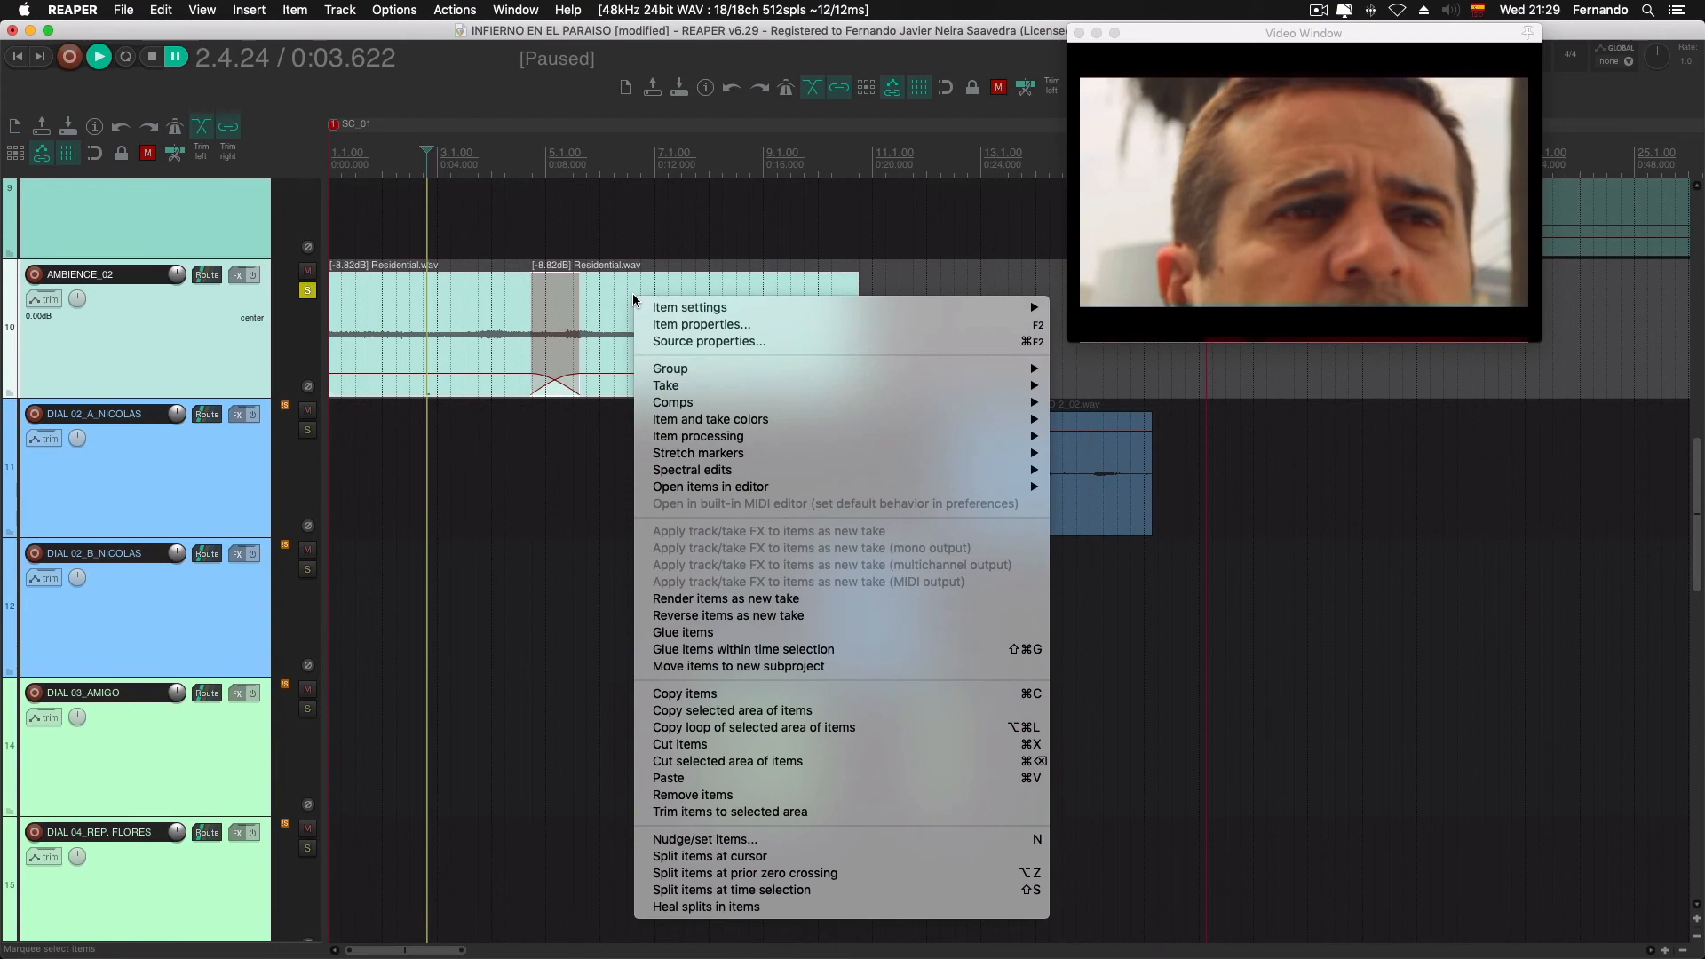
pyautogui.click(710, 634)
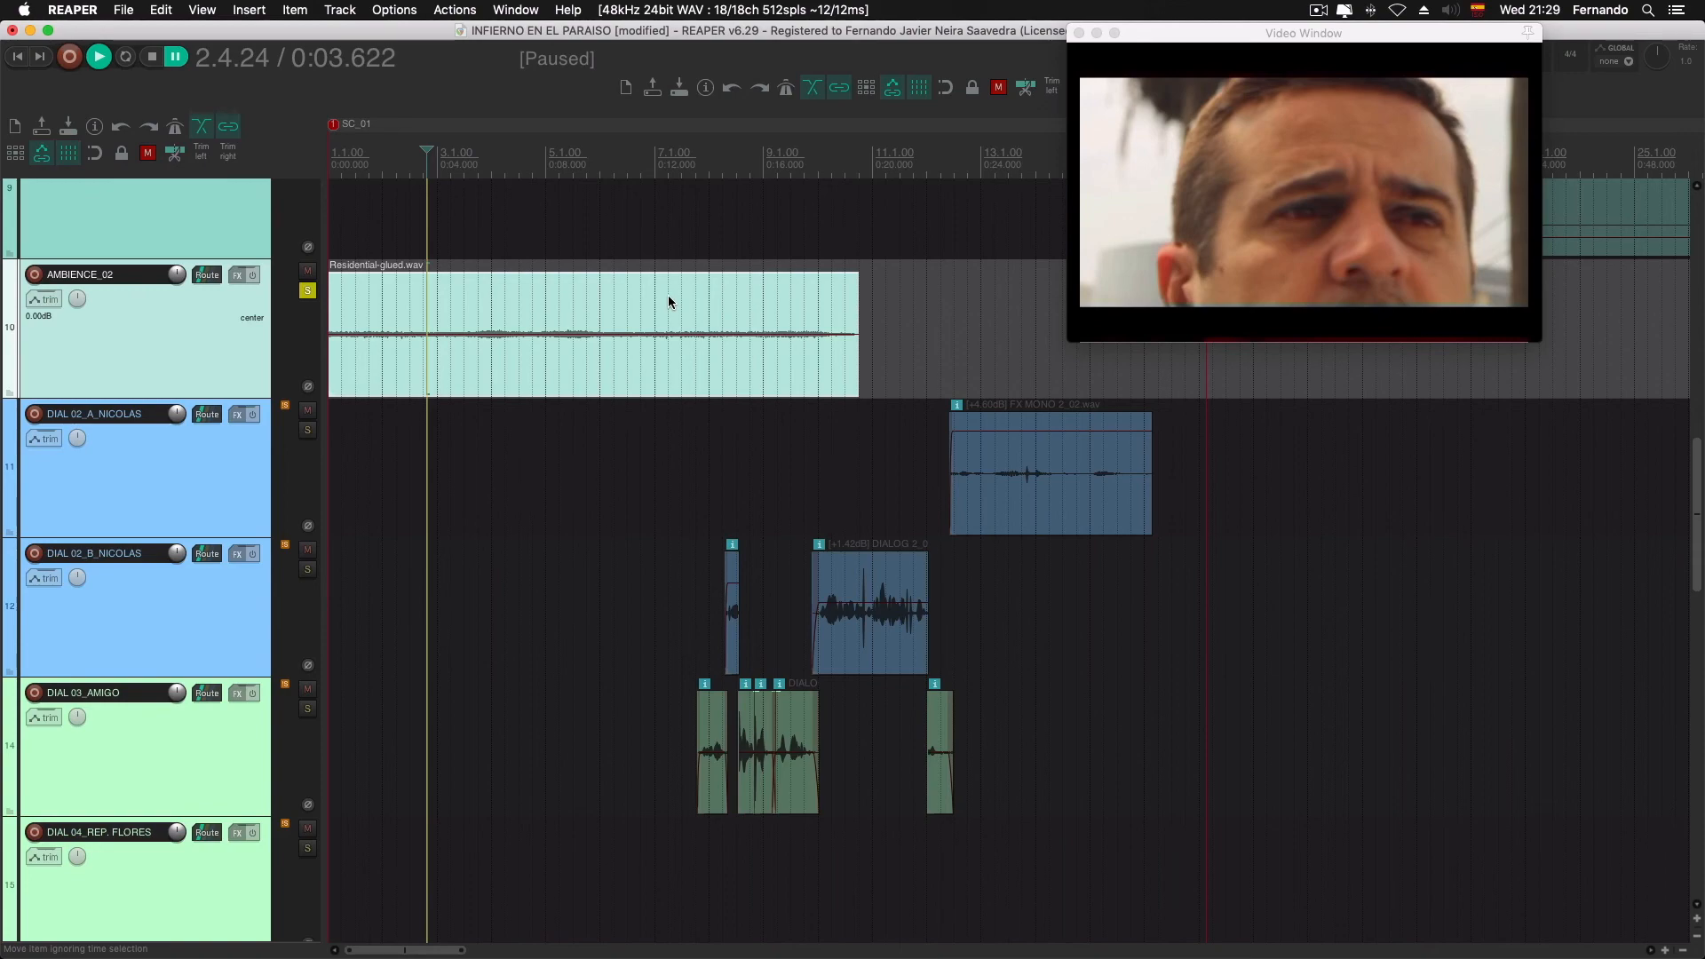
# Duplicate the glued Residential clip directly after itself and reverse the copy's active take
pyautogui.press('super+d')
pyautogui.rightClick(955, 306)
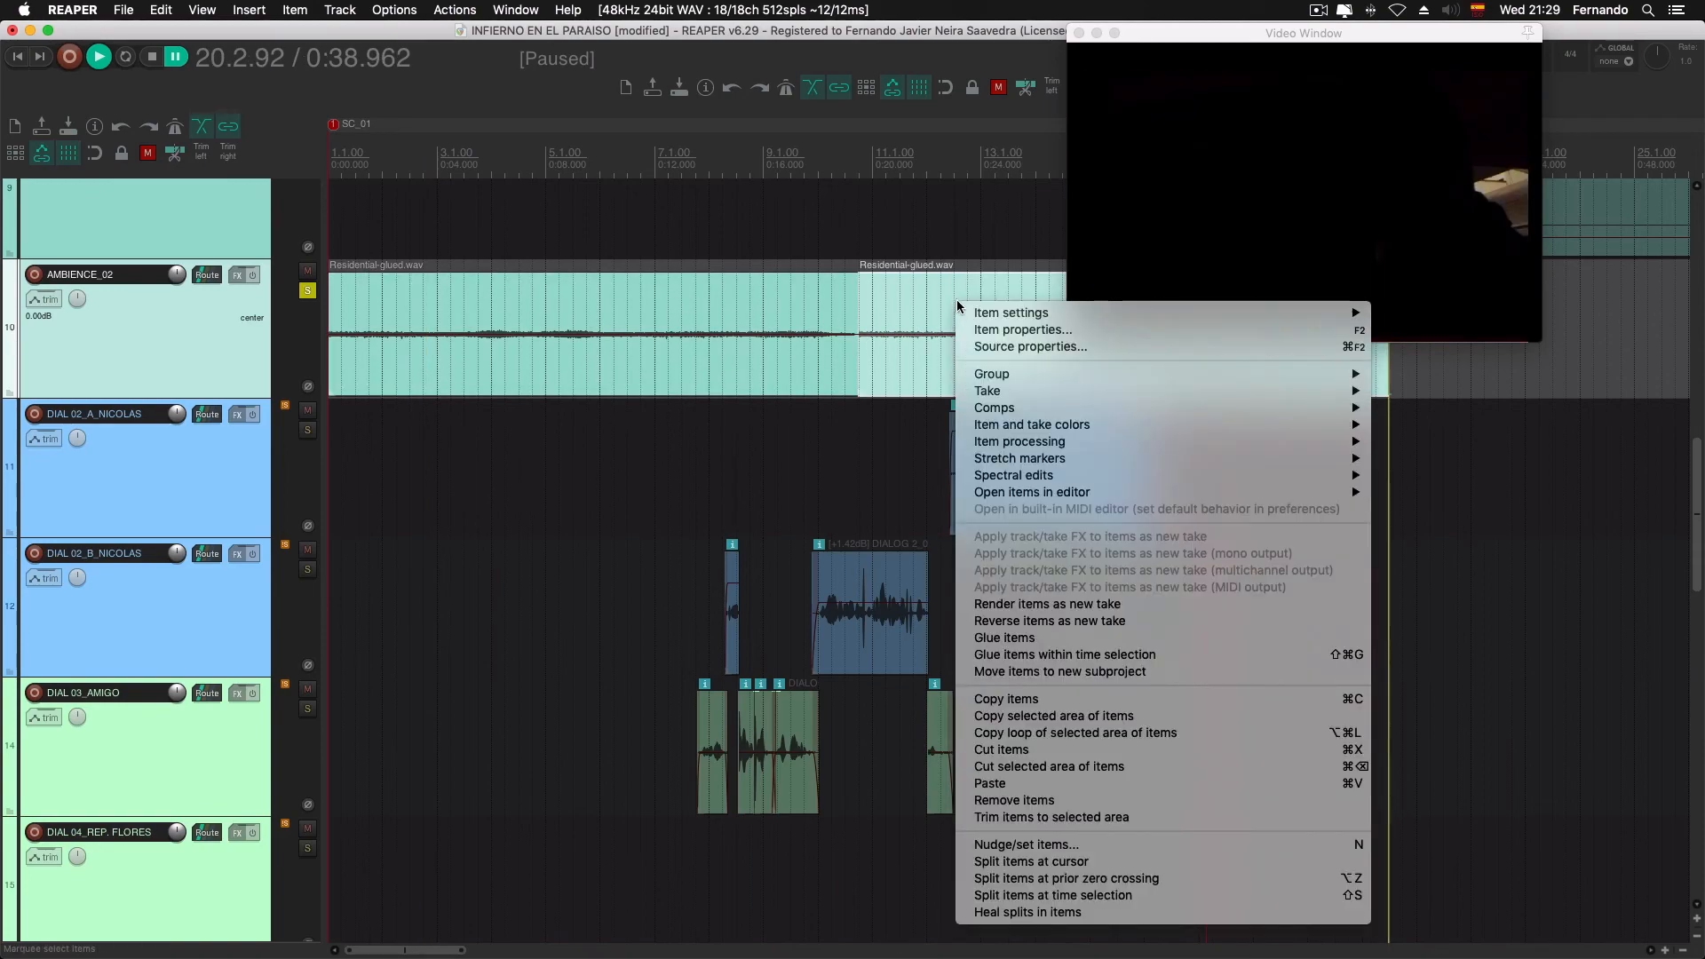
pyautogui.moveTo(985, 312)
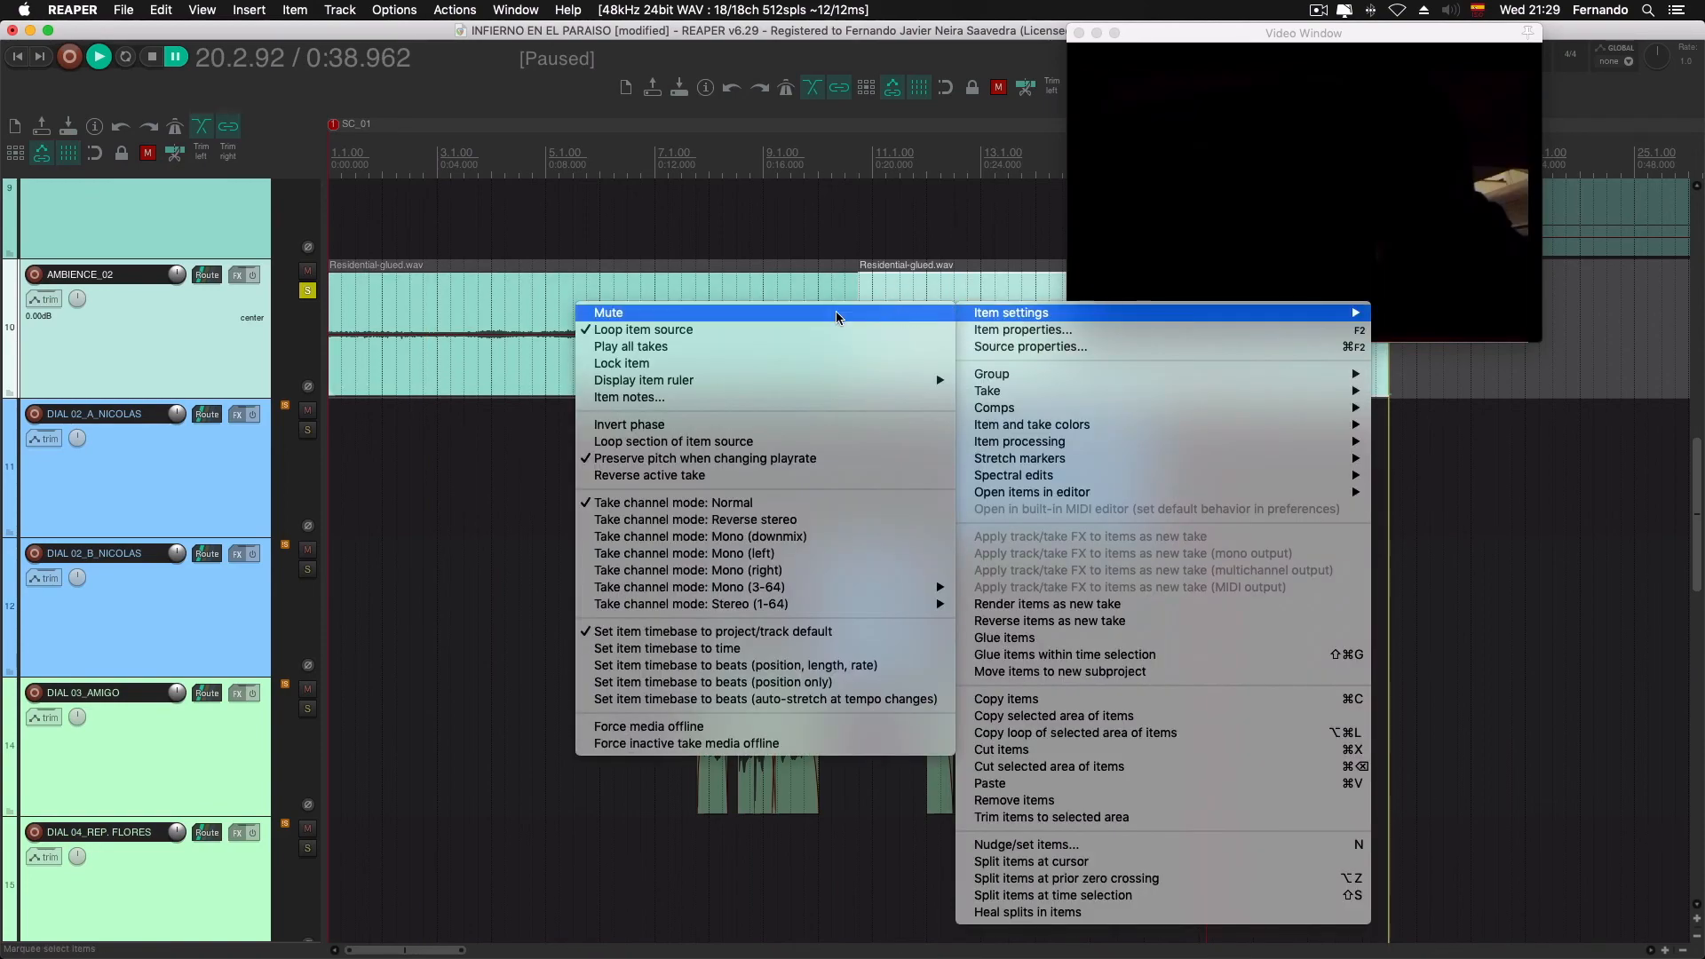
pyautogui.click(701, 475)
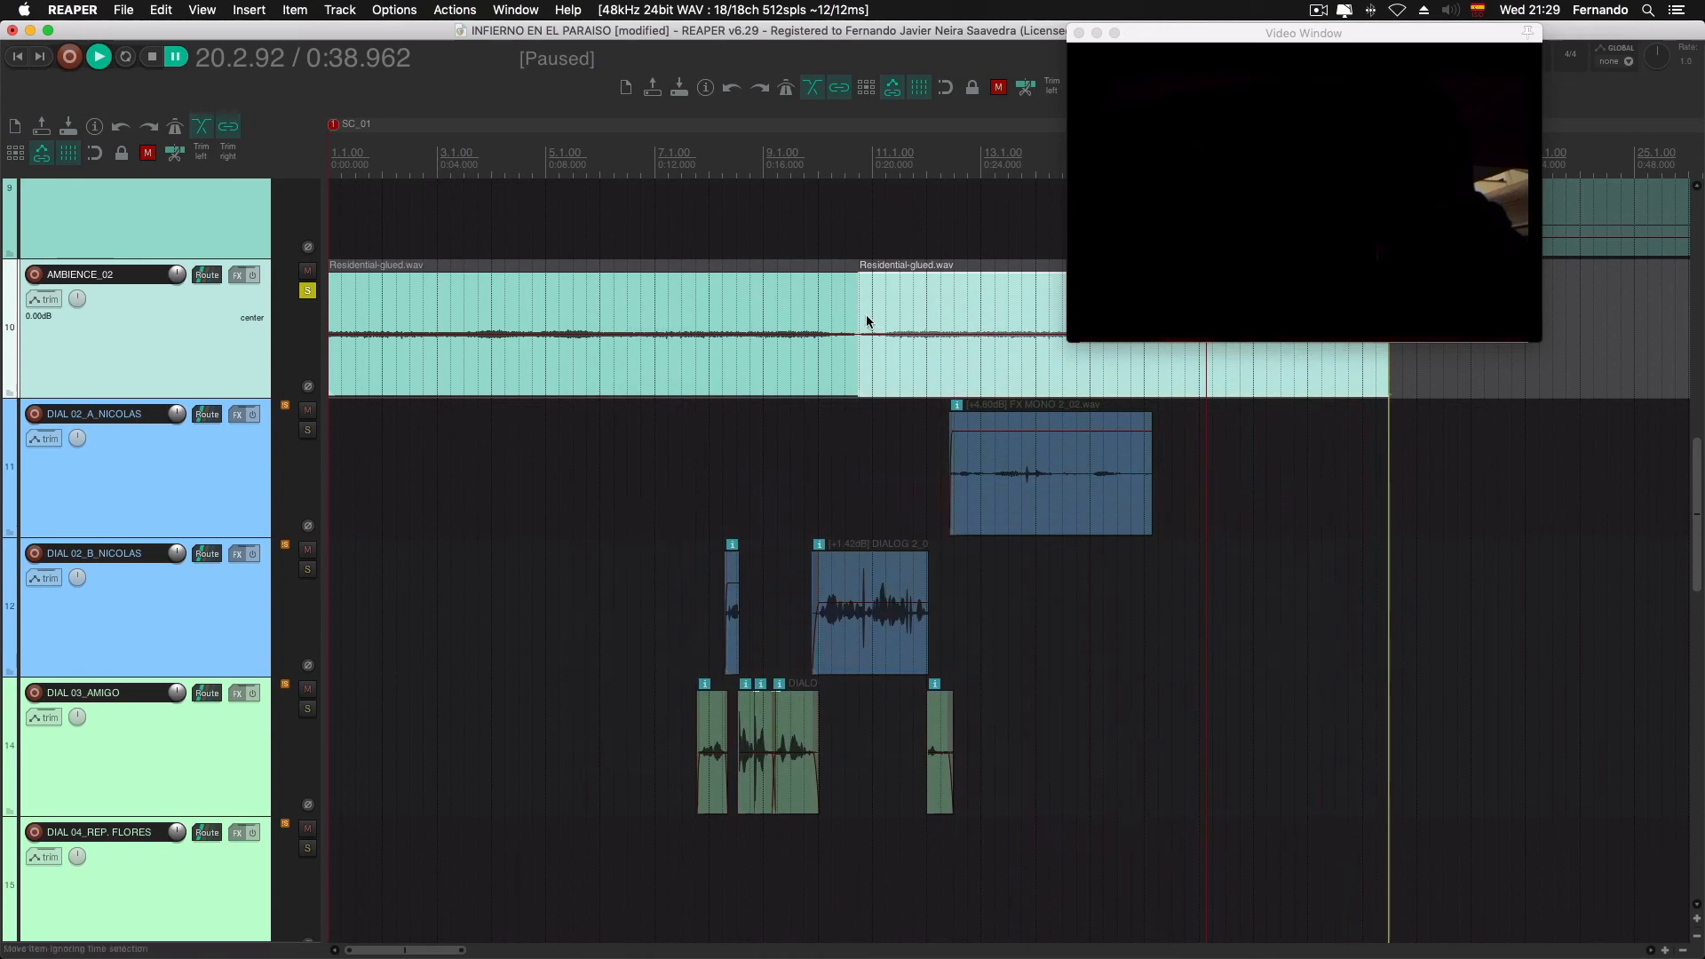
# Trim the facing edges of the two glued clips and overlap the reversed copy onto the first's end with an automatic crossfade
pyautogui.moveTo(866, 320); pyautogui.dragTo(839, 382)
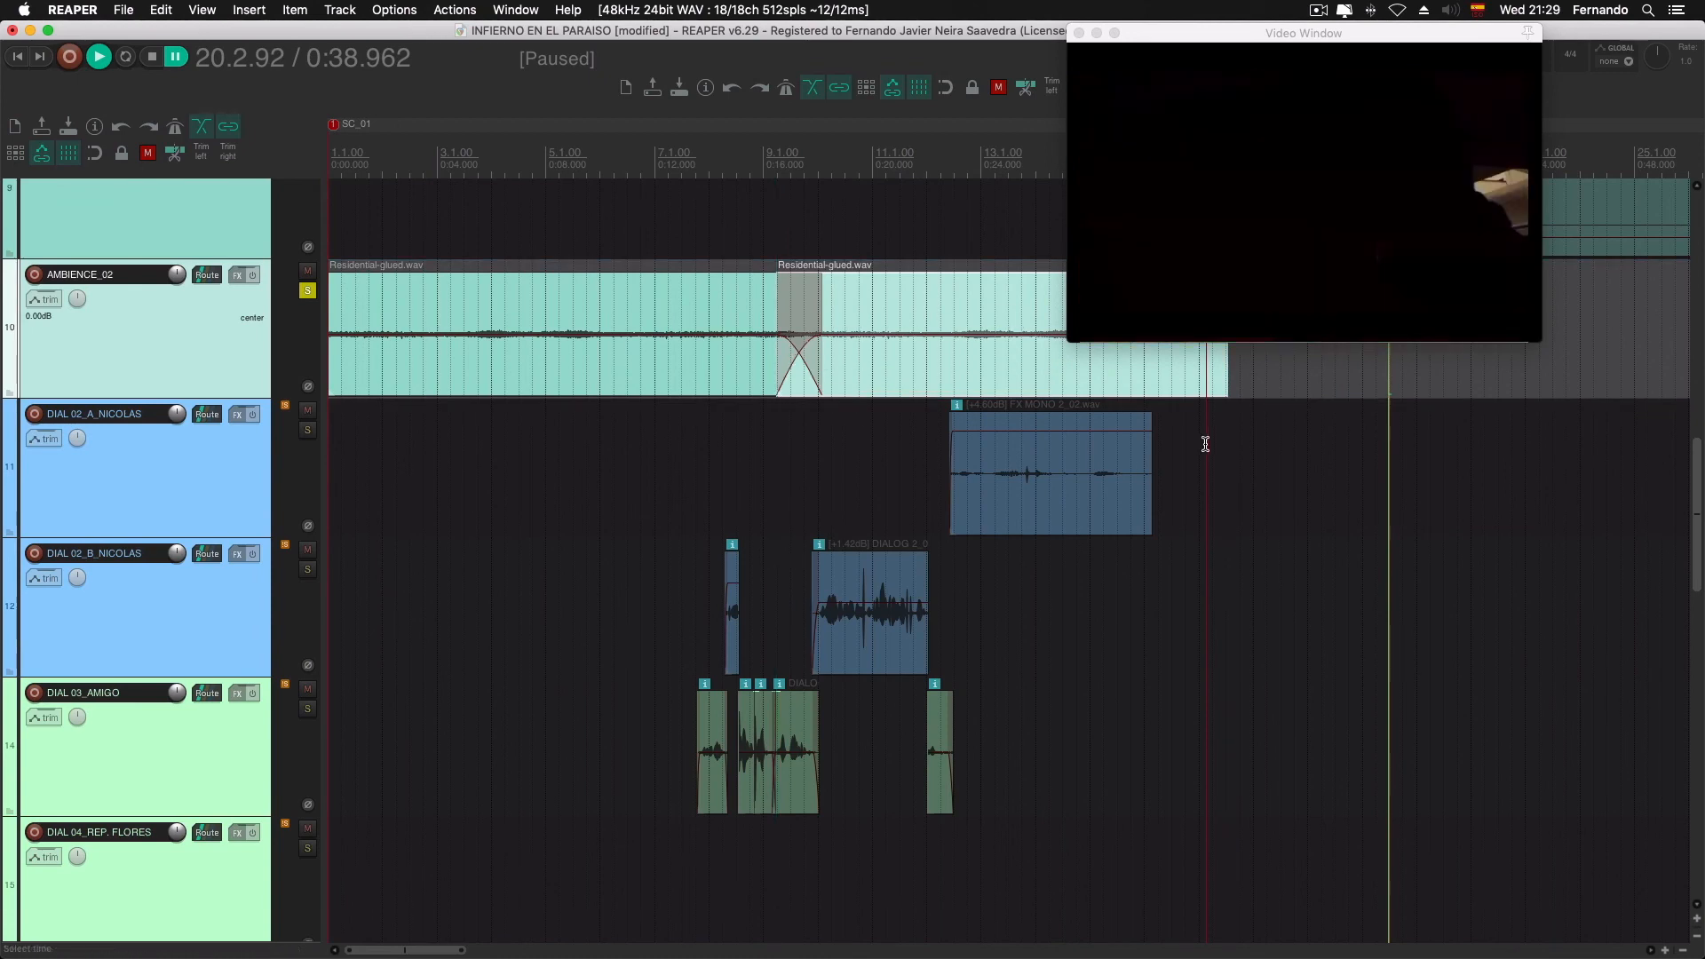
pyautogui.click(1206, 441)
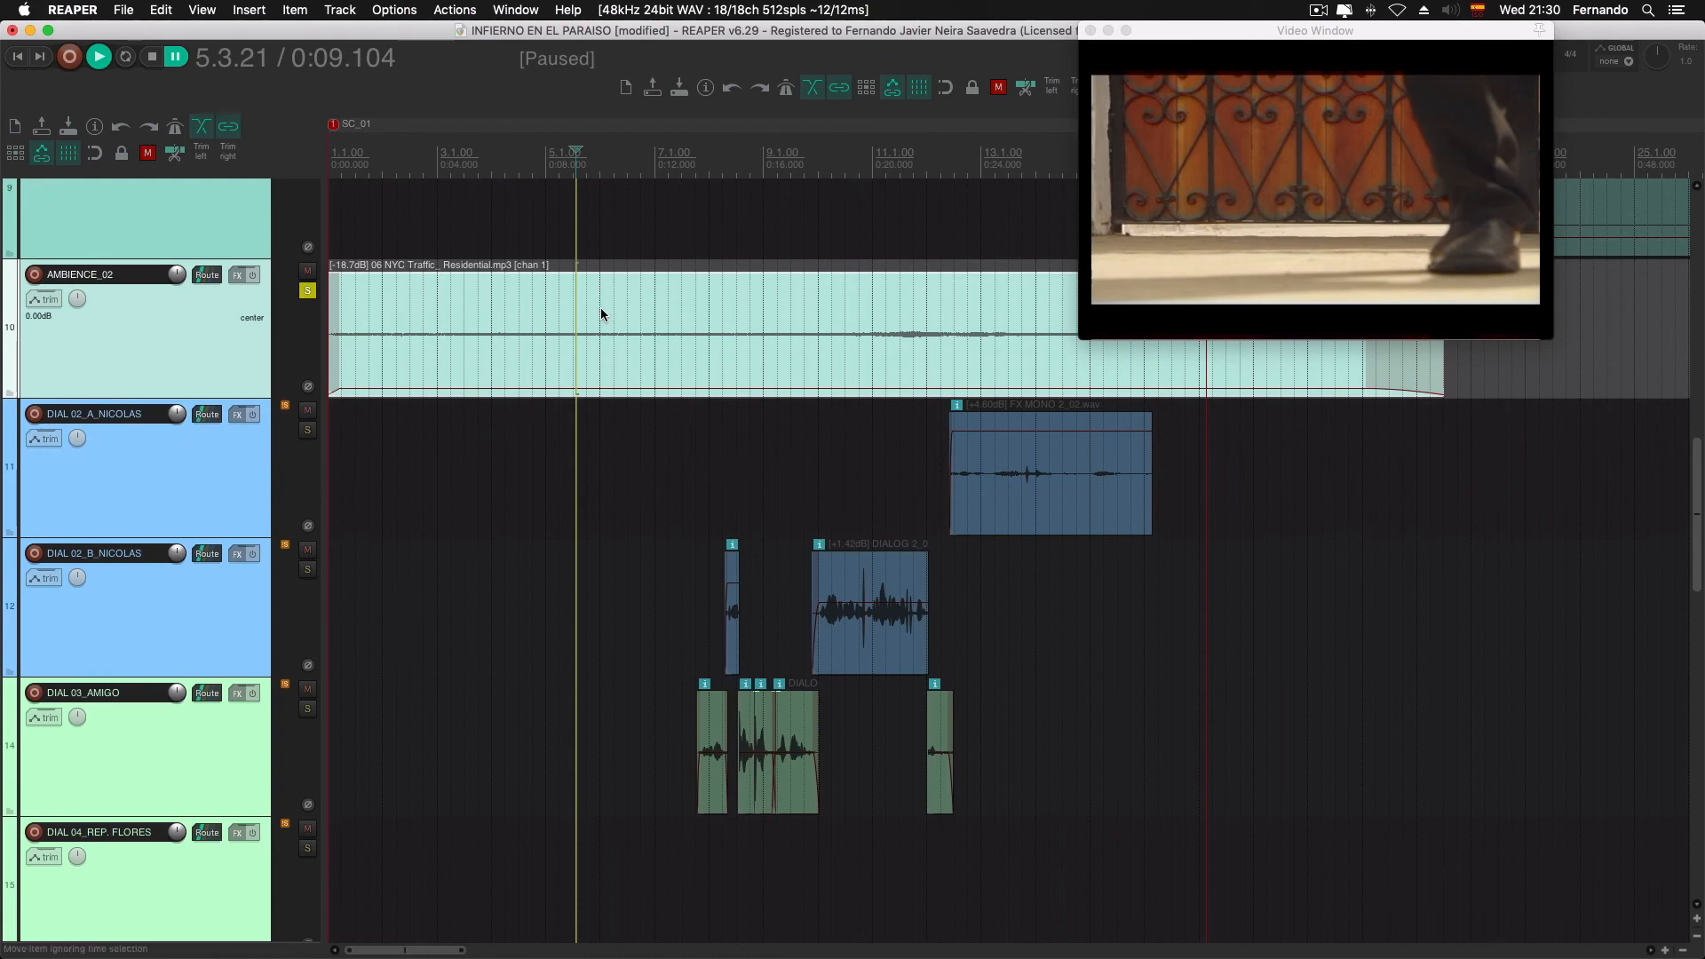
# Move the video window off the timeline and lower the 06 NYC Traffic_ Residential.mp3 clip's volume to -19.8 dB
pyautogui.moveTo(1190, 51); pyautogui.dragTo(1321, 51)
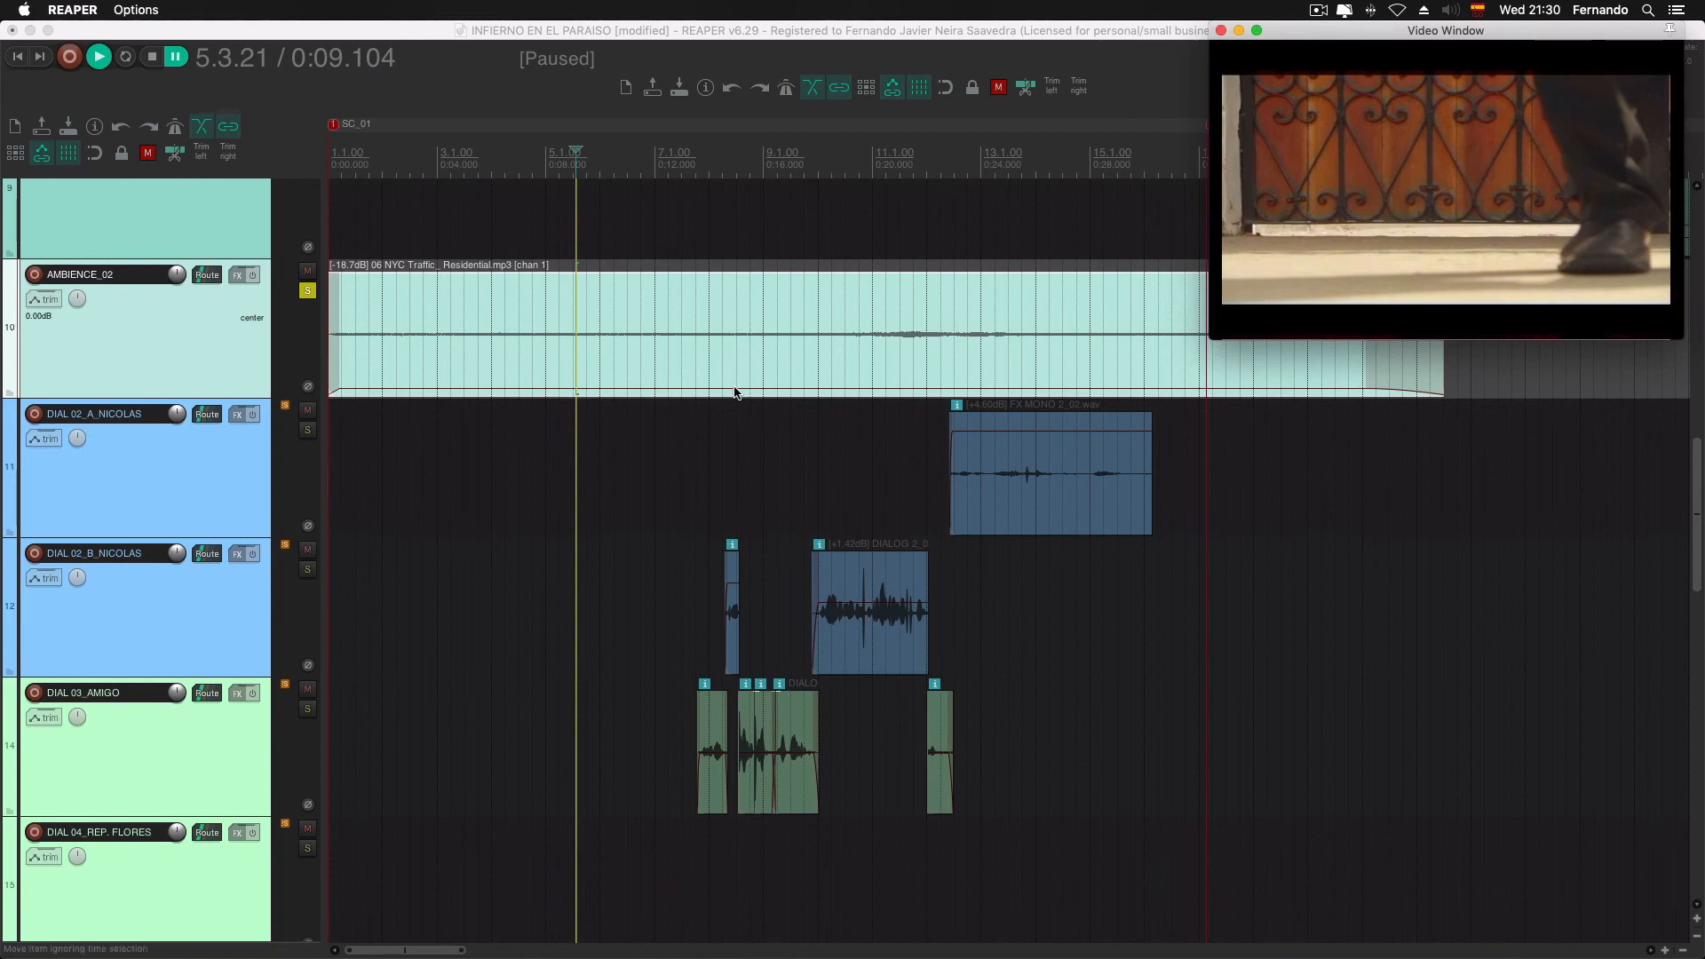
pyautogui.moveTo(734, 391)
pyautogui.mouseDown()
pyautogui.moveTo(733, 369)
pyautogui.moveTo(733, 392)
pyautogui.mouseUp()
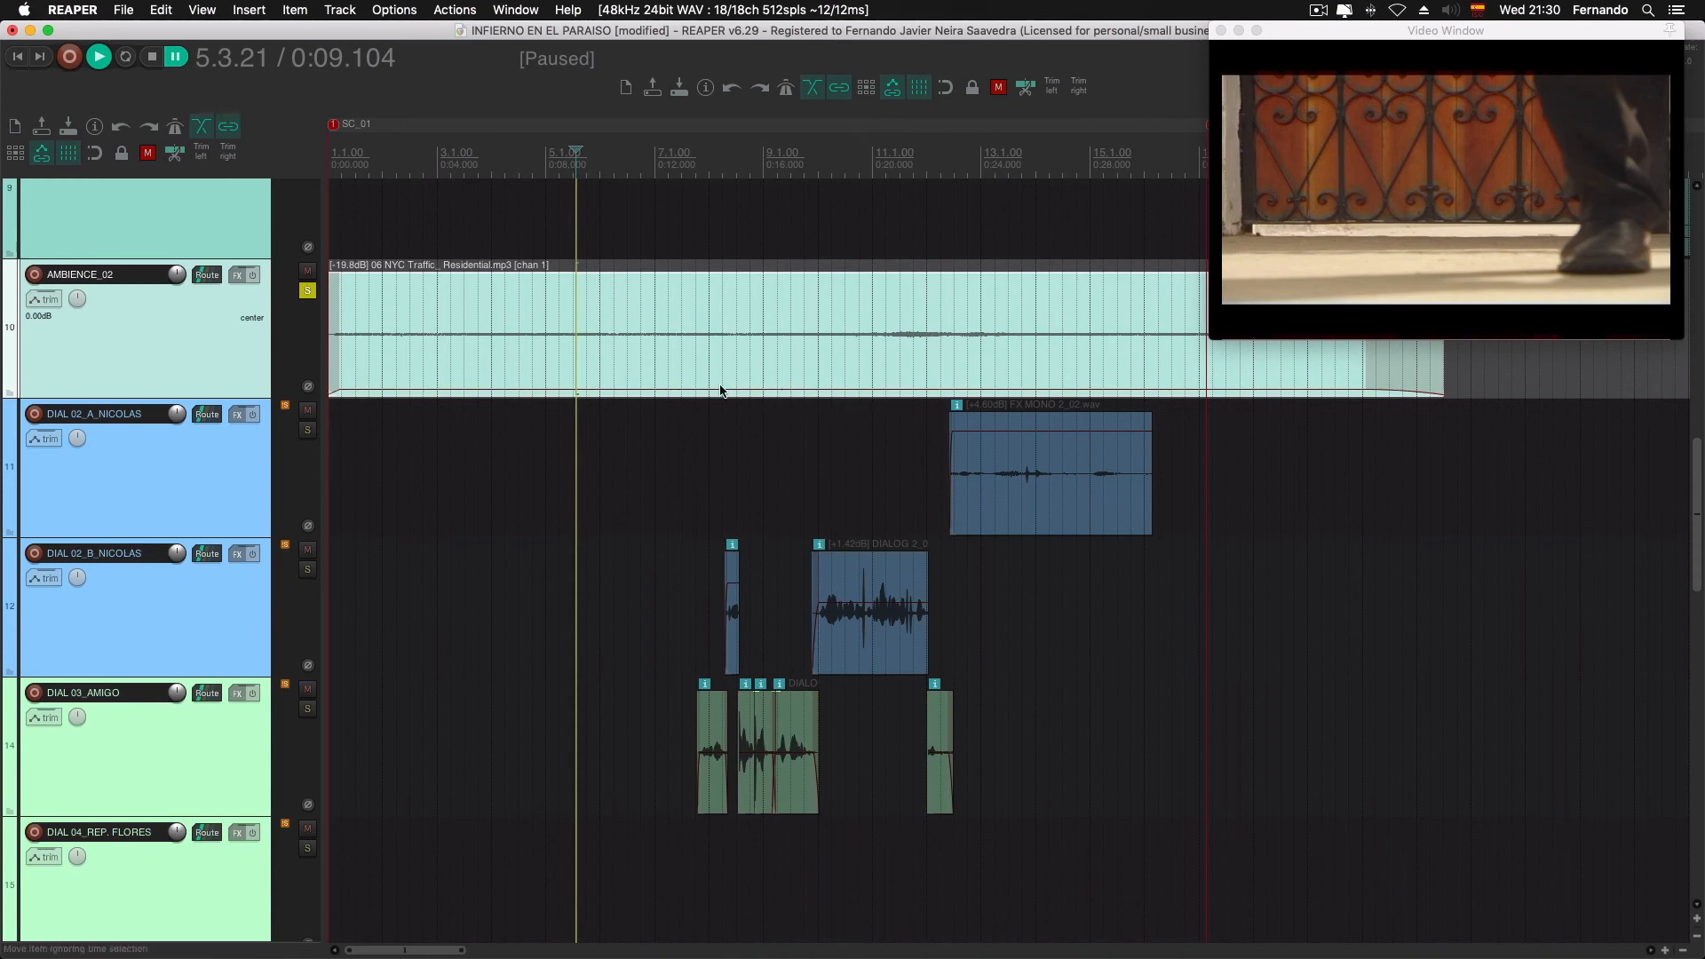
# Solo the DIAL 02_A, DIAL 02_B and DIAL 03 tracks alongside AMBIENCE_02, leaving DIAL 04 unsoloed
pyautogui.click(307, 430)
pyautogui.click(308, 569)
pyautogui.click(308, 709)
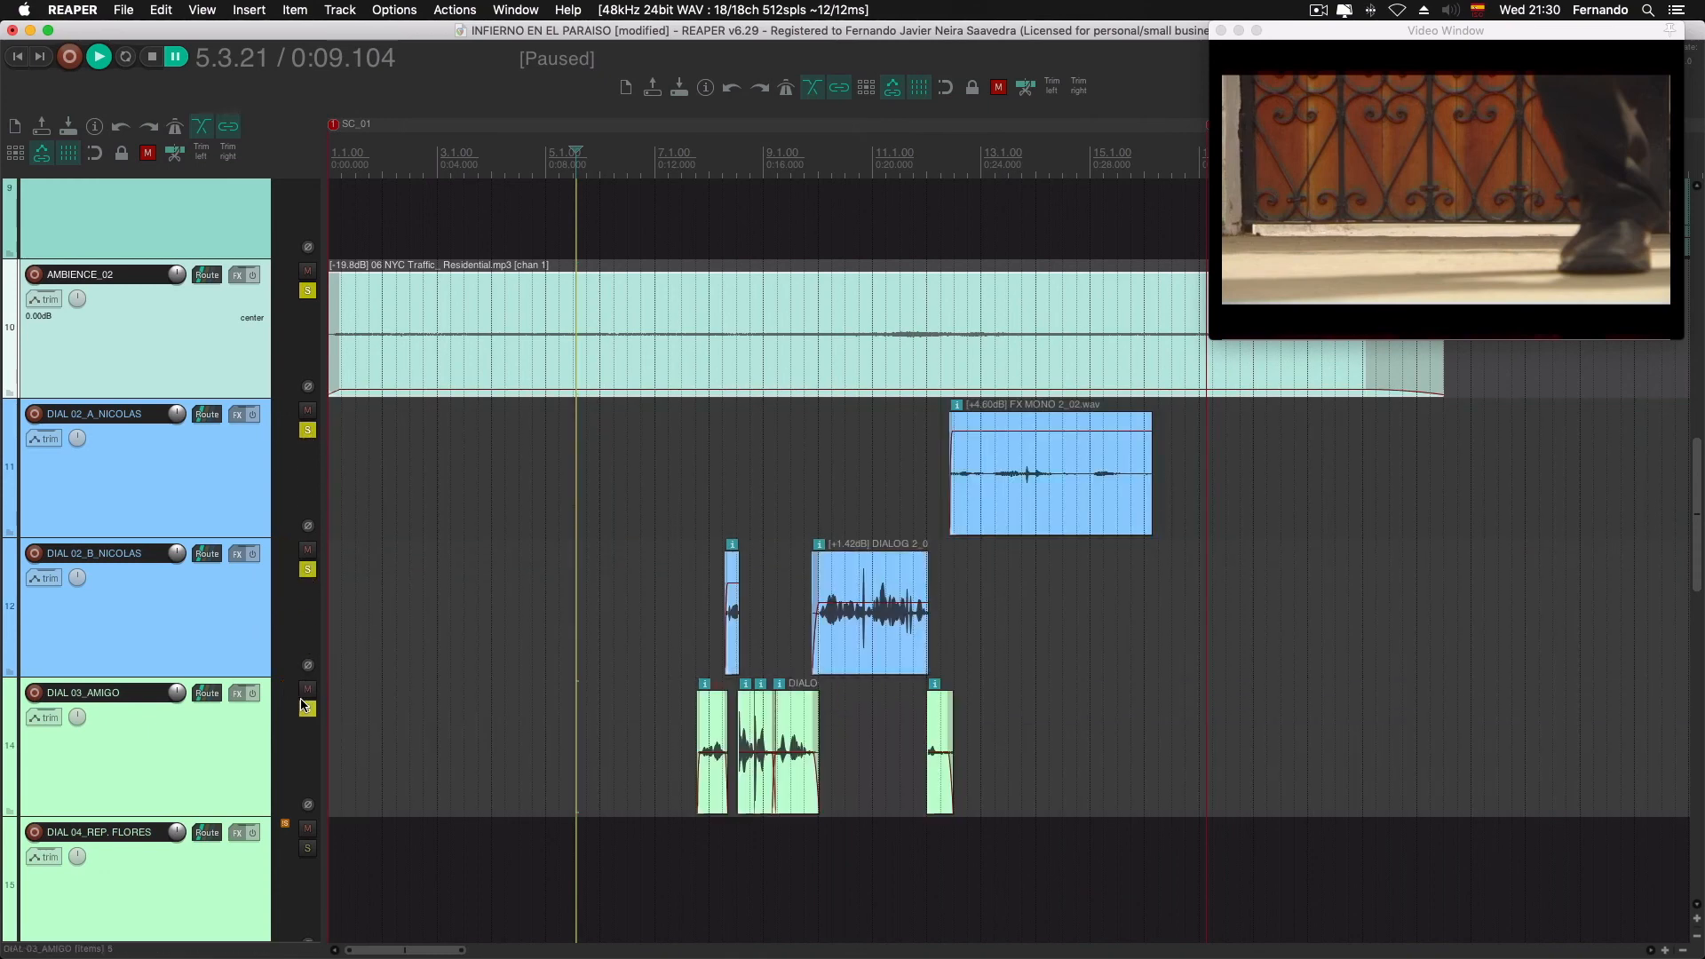
pyautogui.click(307, 848)
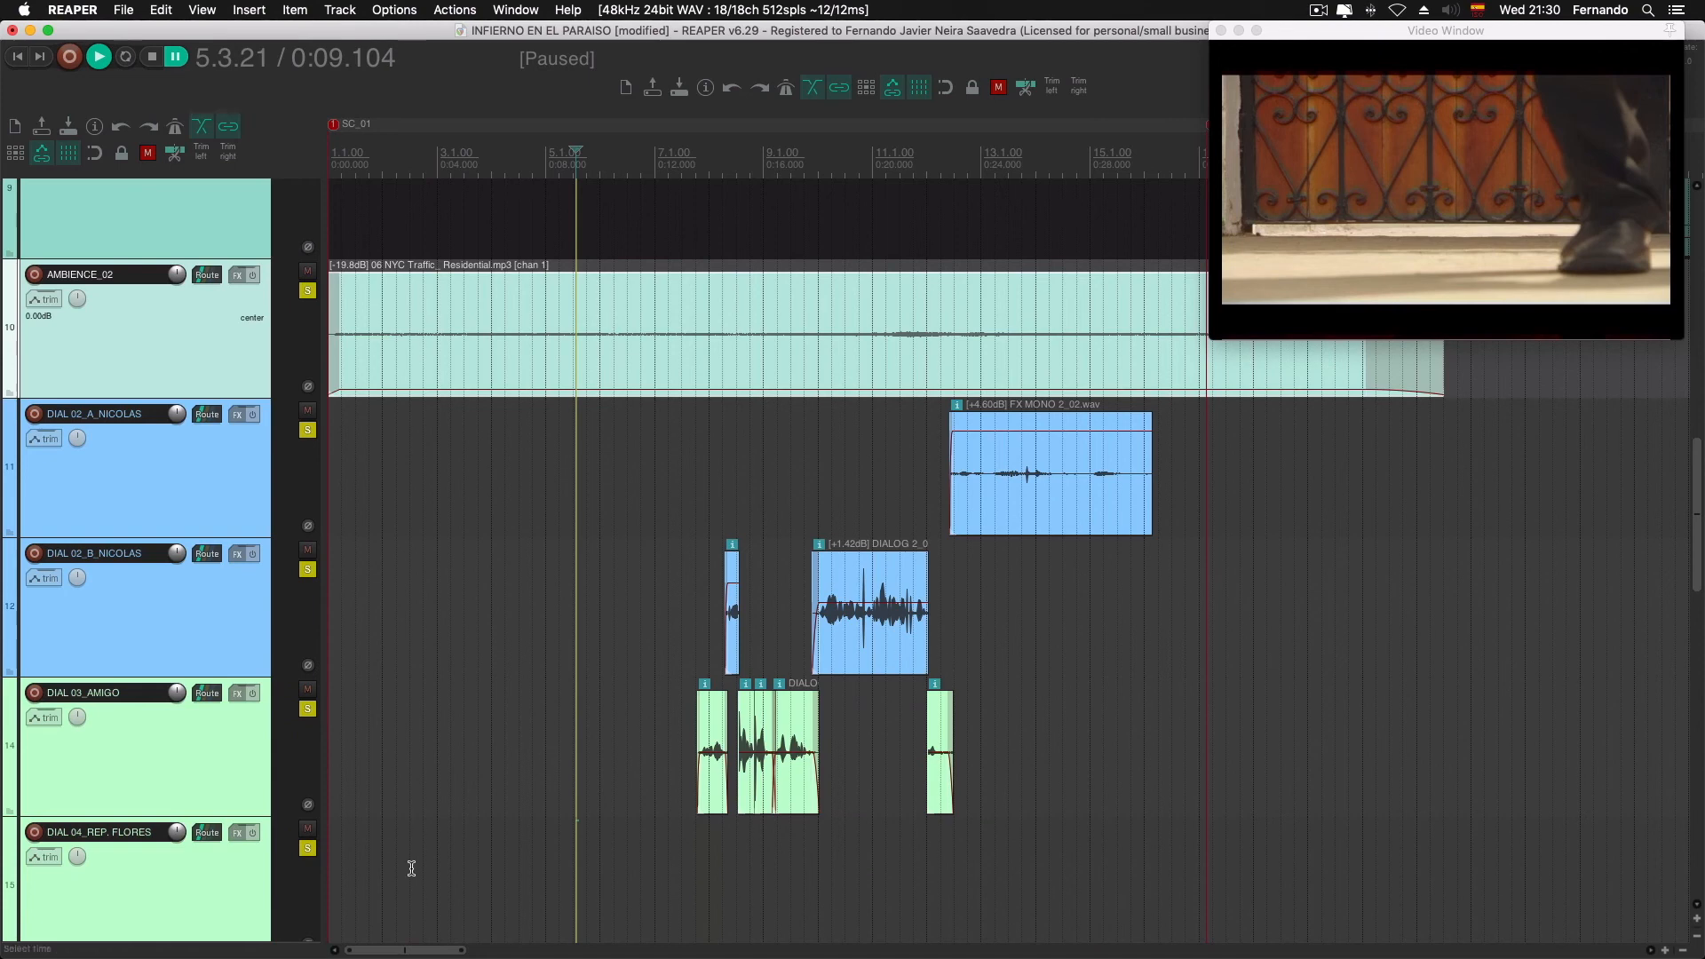
pyautogui.click(307, 848)
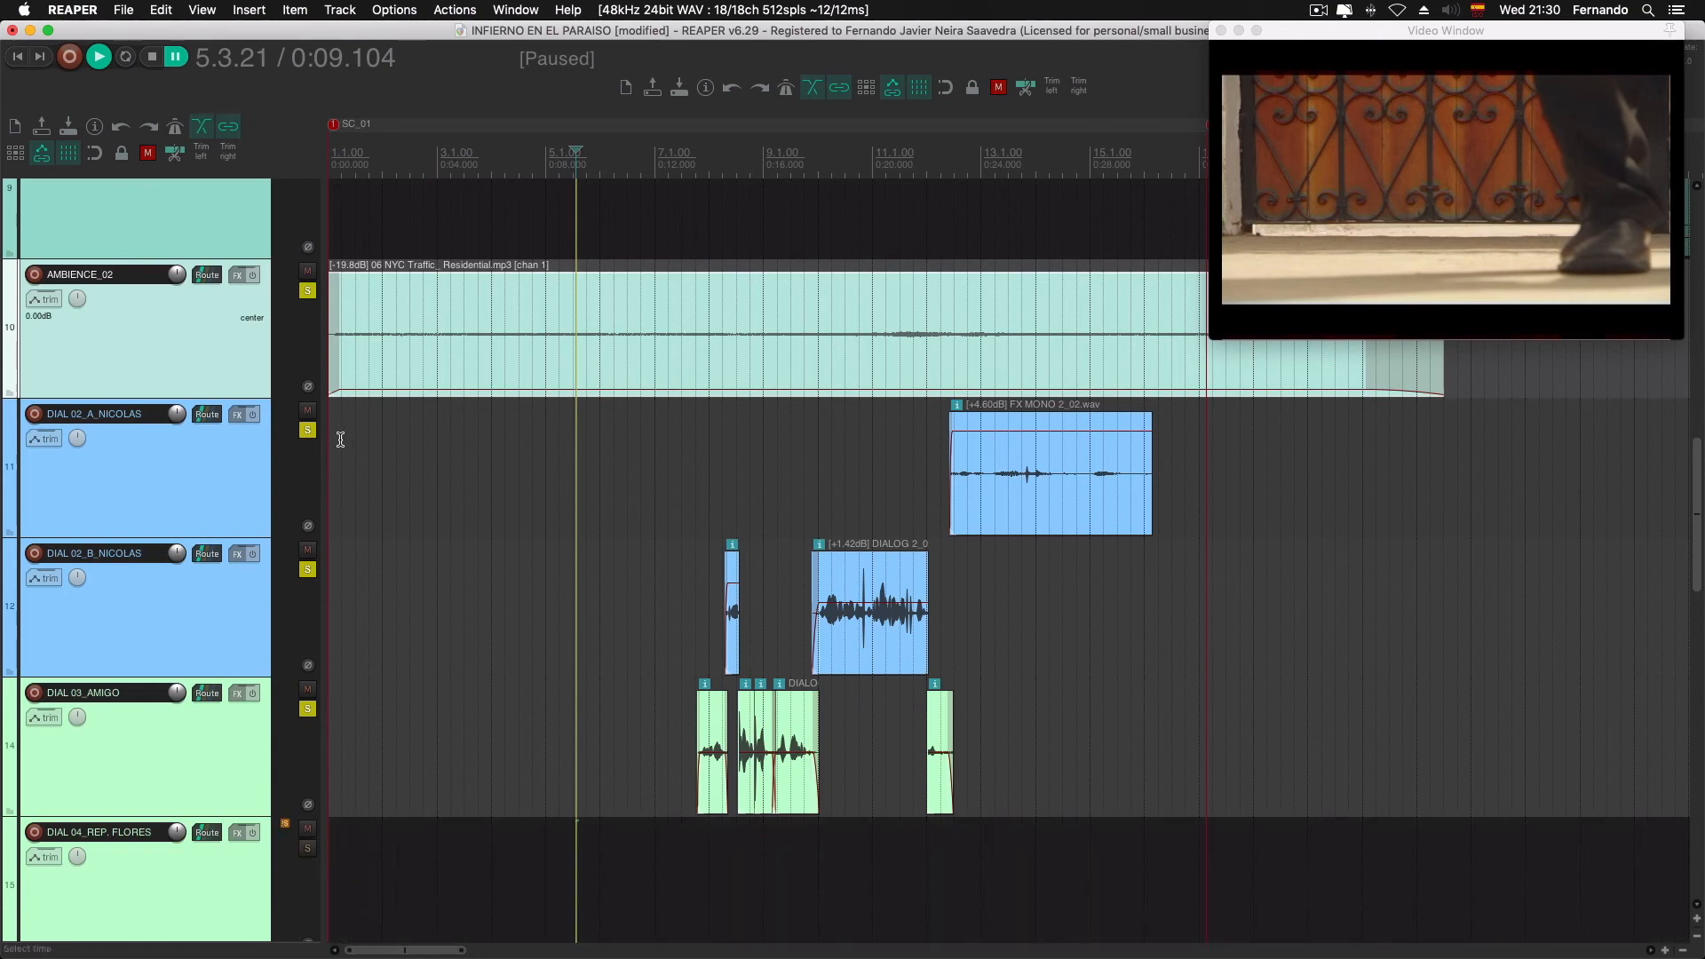
# Play the scene from the start with dialogue and raise the NYC Traffic ambience clip's volume to -16.7 dB
pyautogui.press('Home')
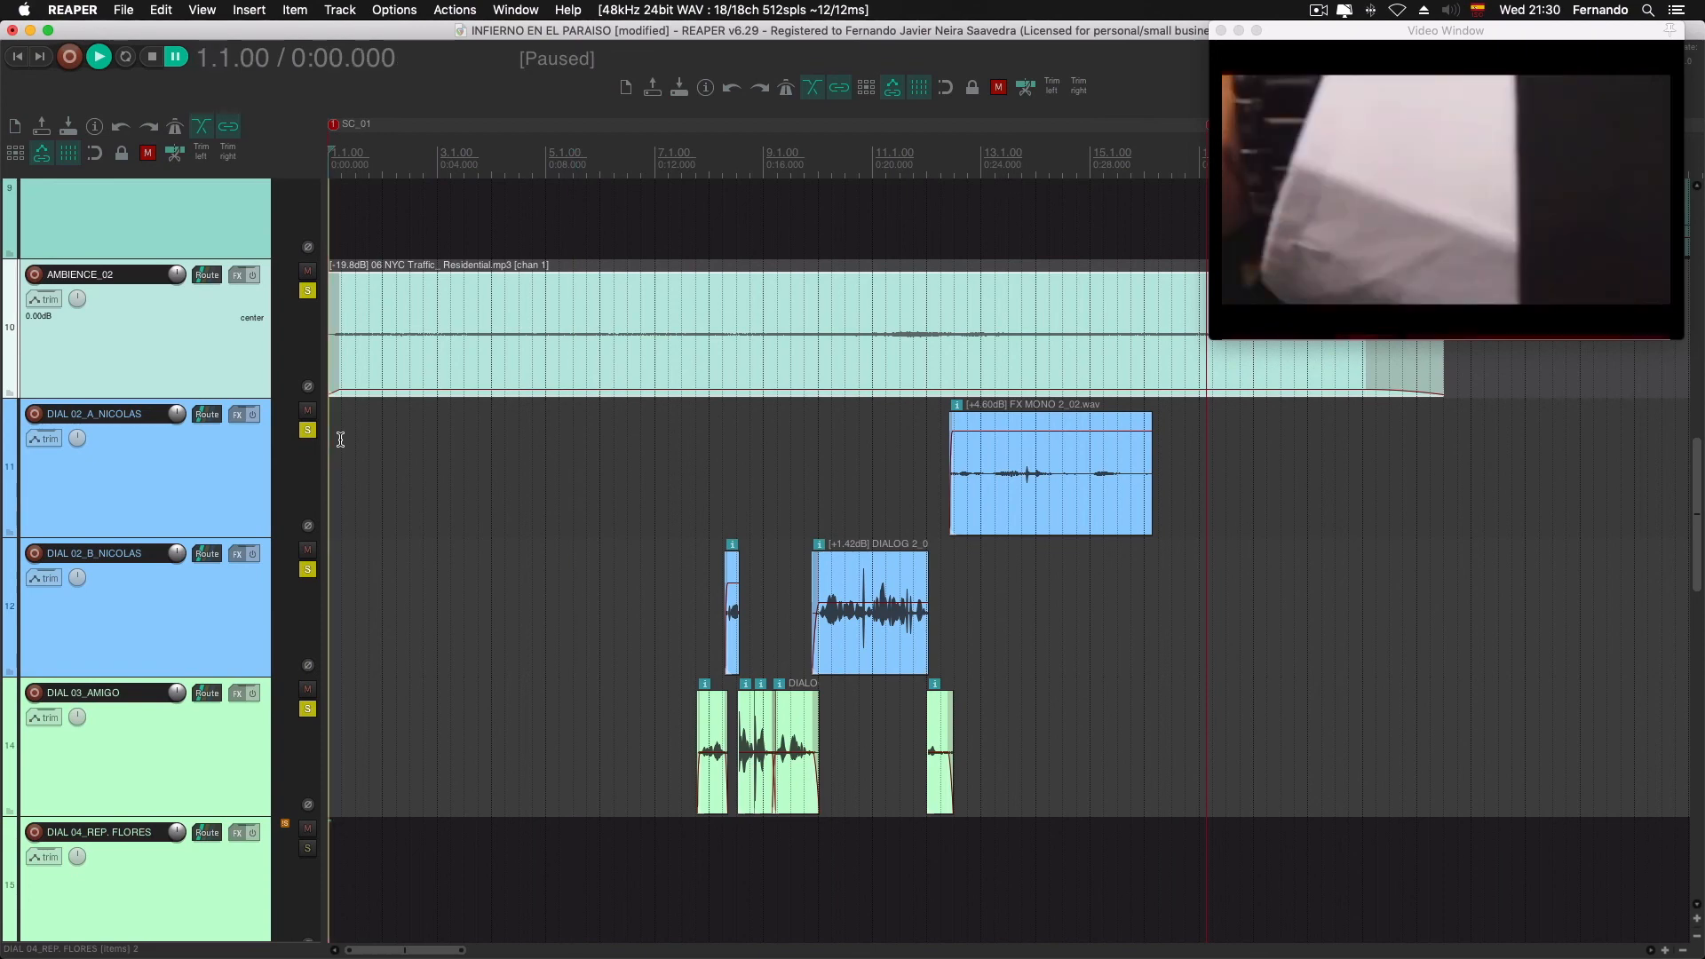
pyautogui.press('space')
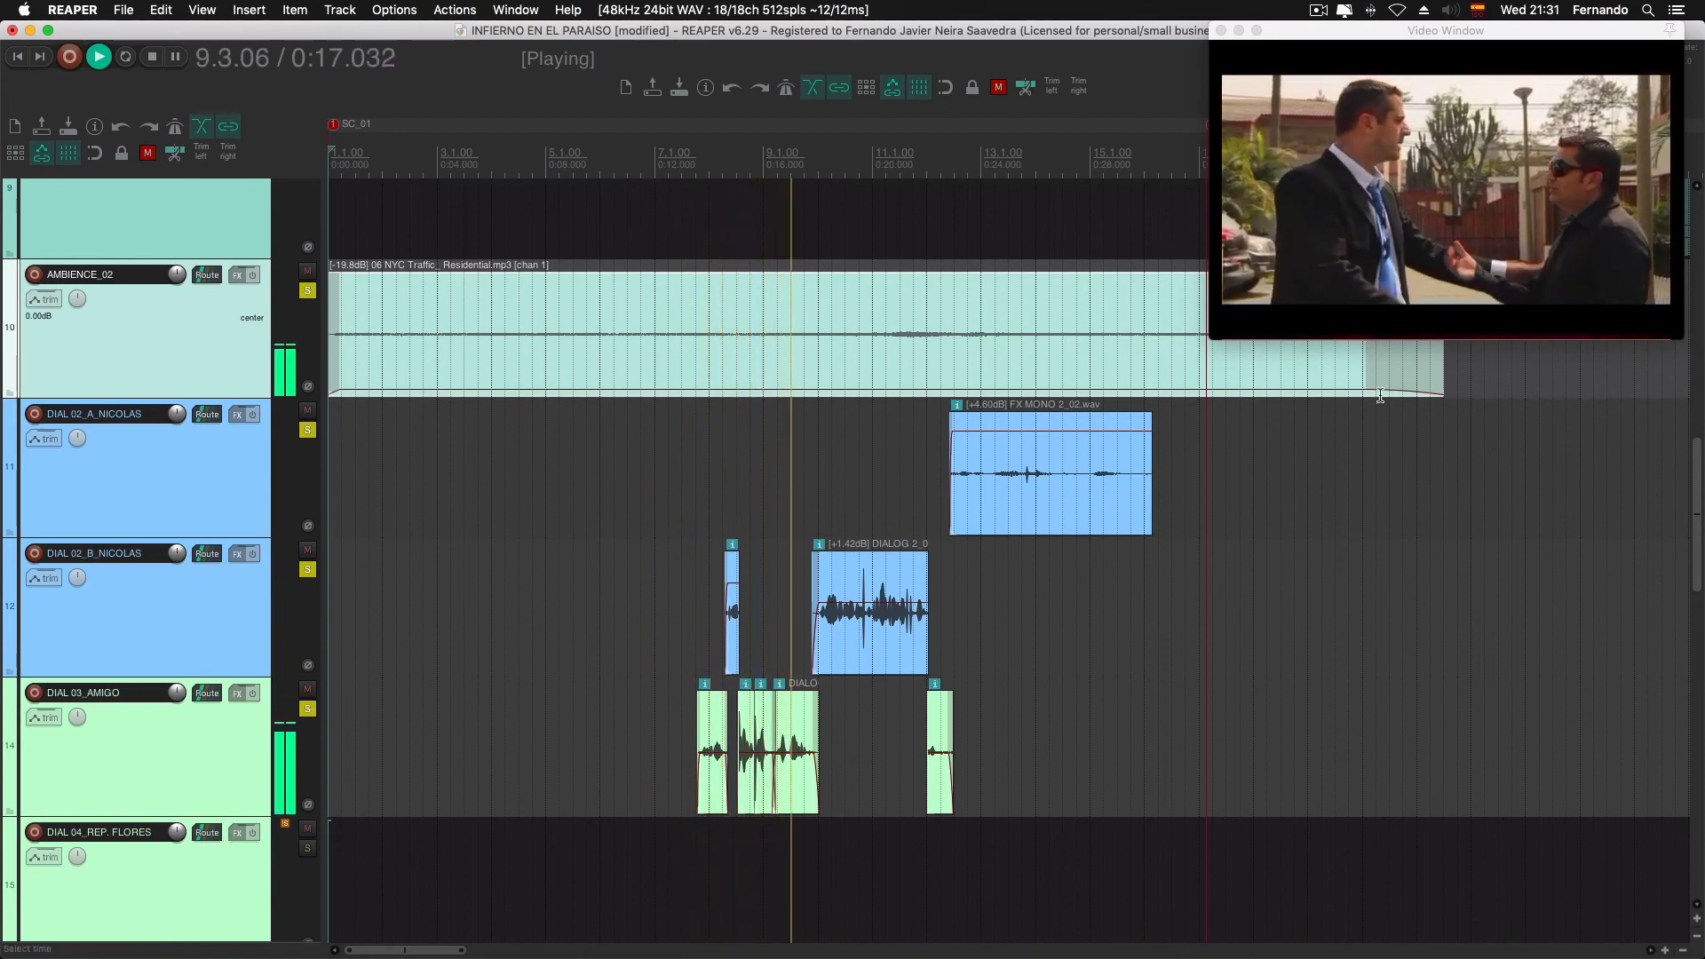
pyautogui.moveTo(1355, 387); pyautogui.dragTo(1350, 387)
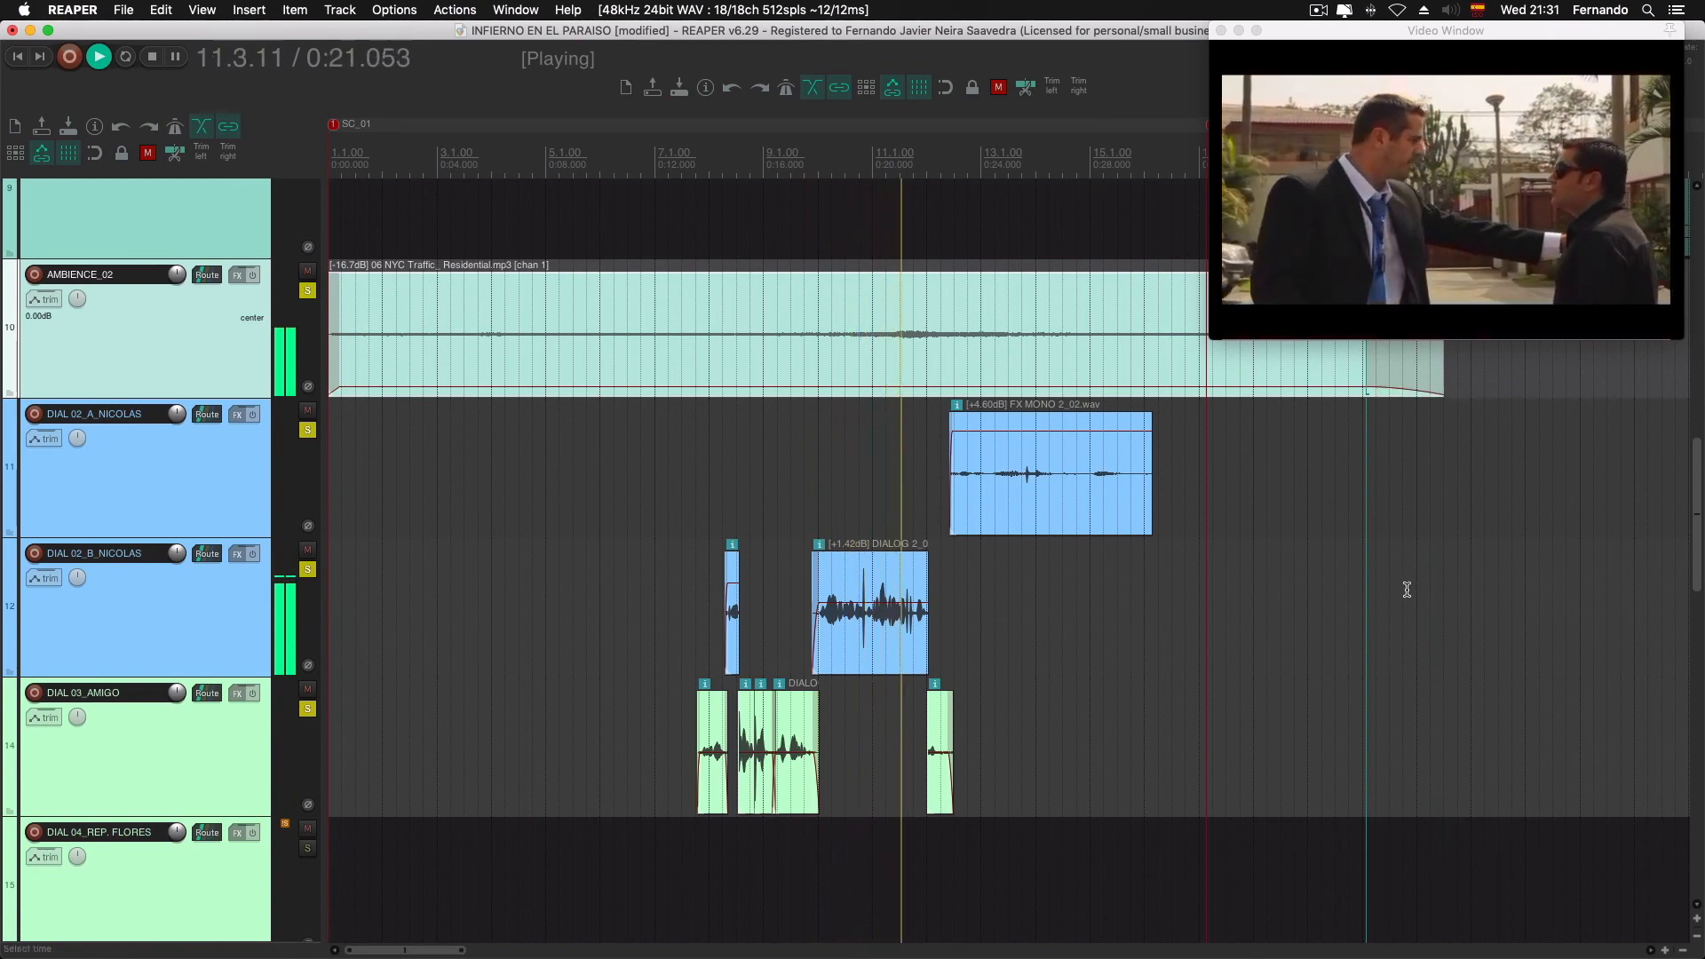
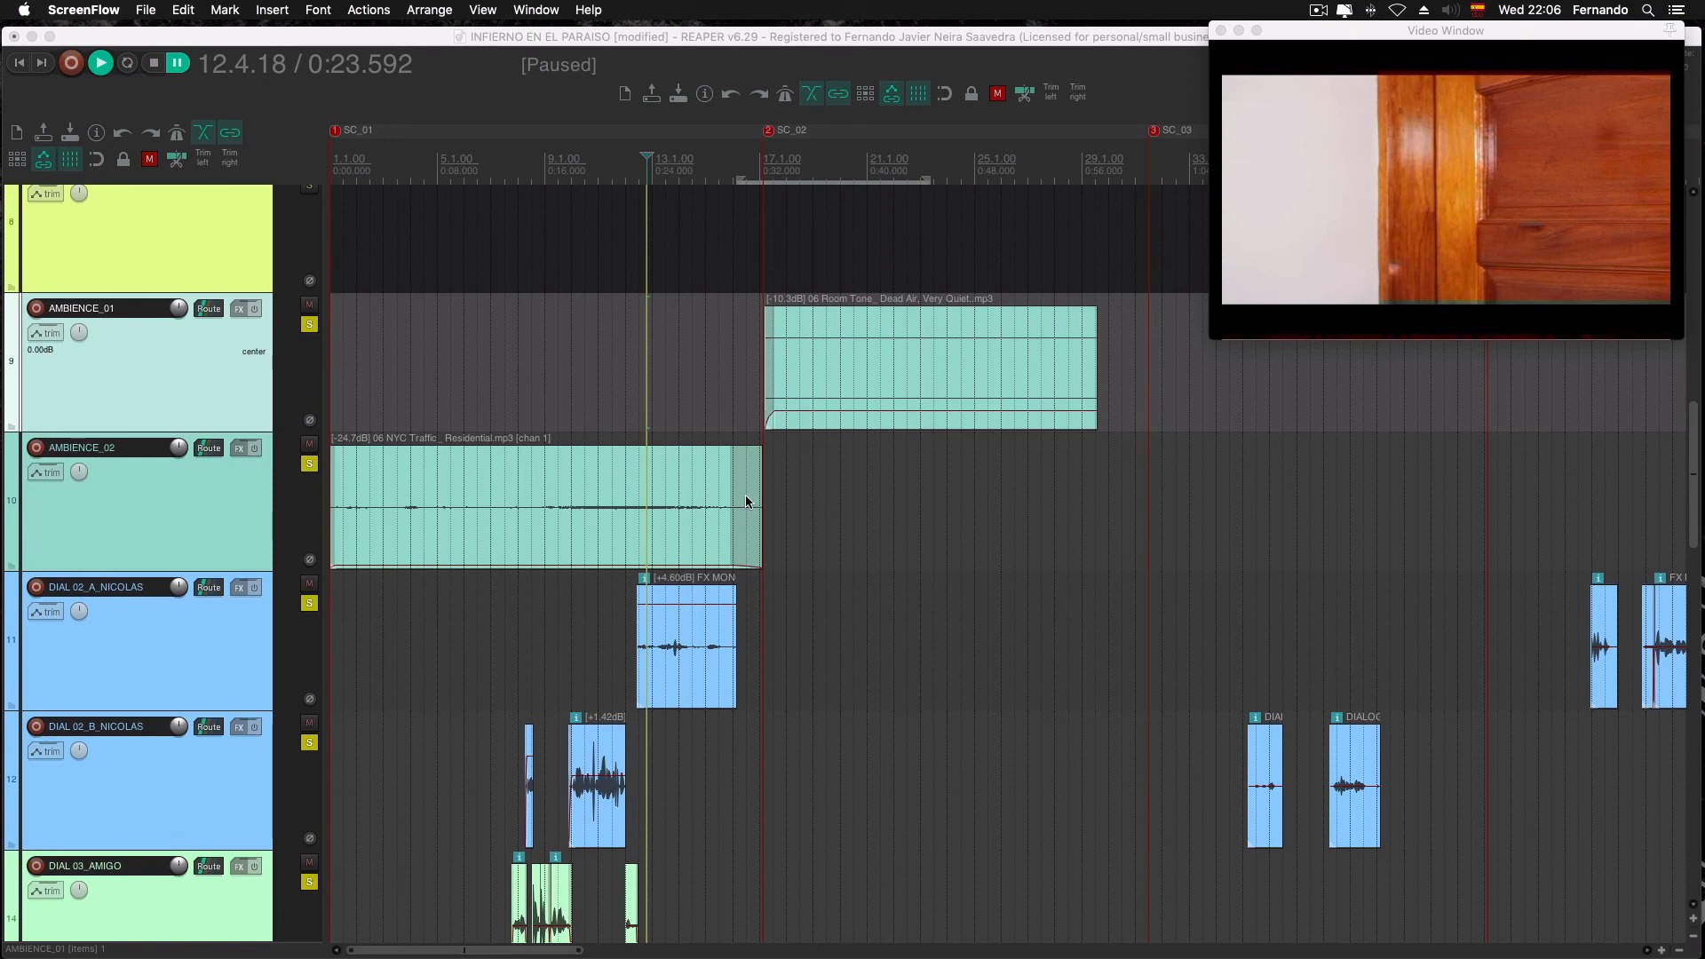
# Examine the picture around the scene change at the SC_02 marker, from the exterior handshake through the door to the dark interior
pyautogui.click(548, 350)
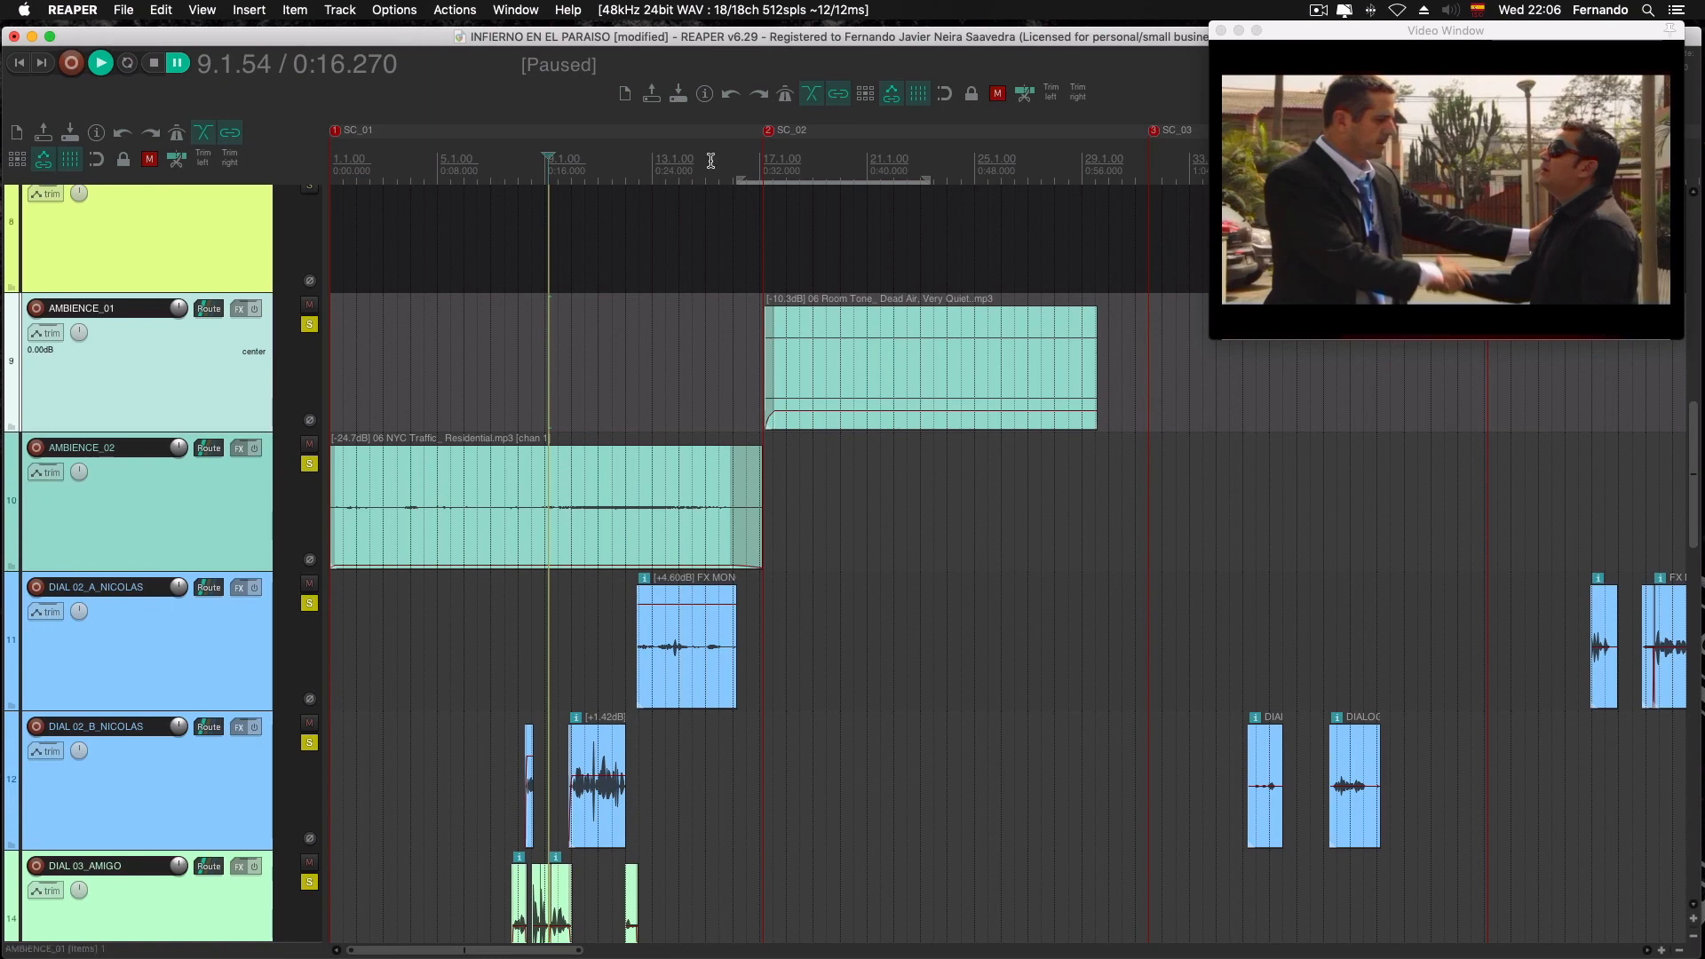
pyautogui.click(761, 230)
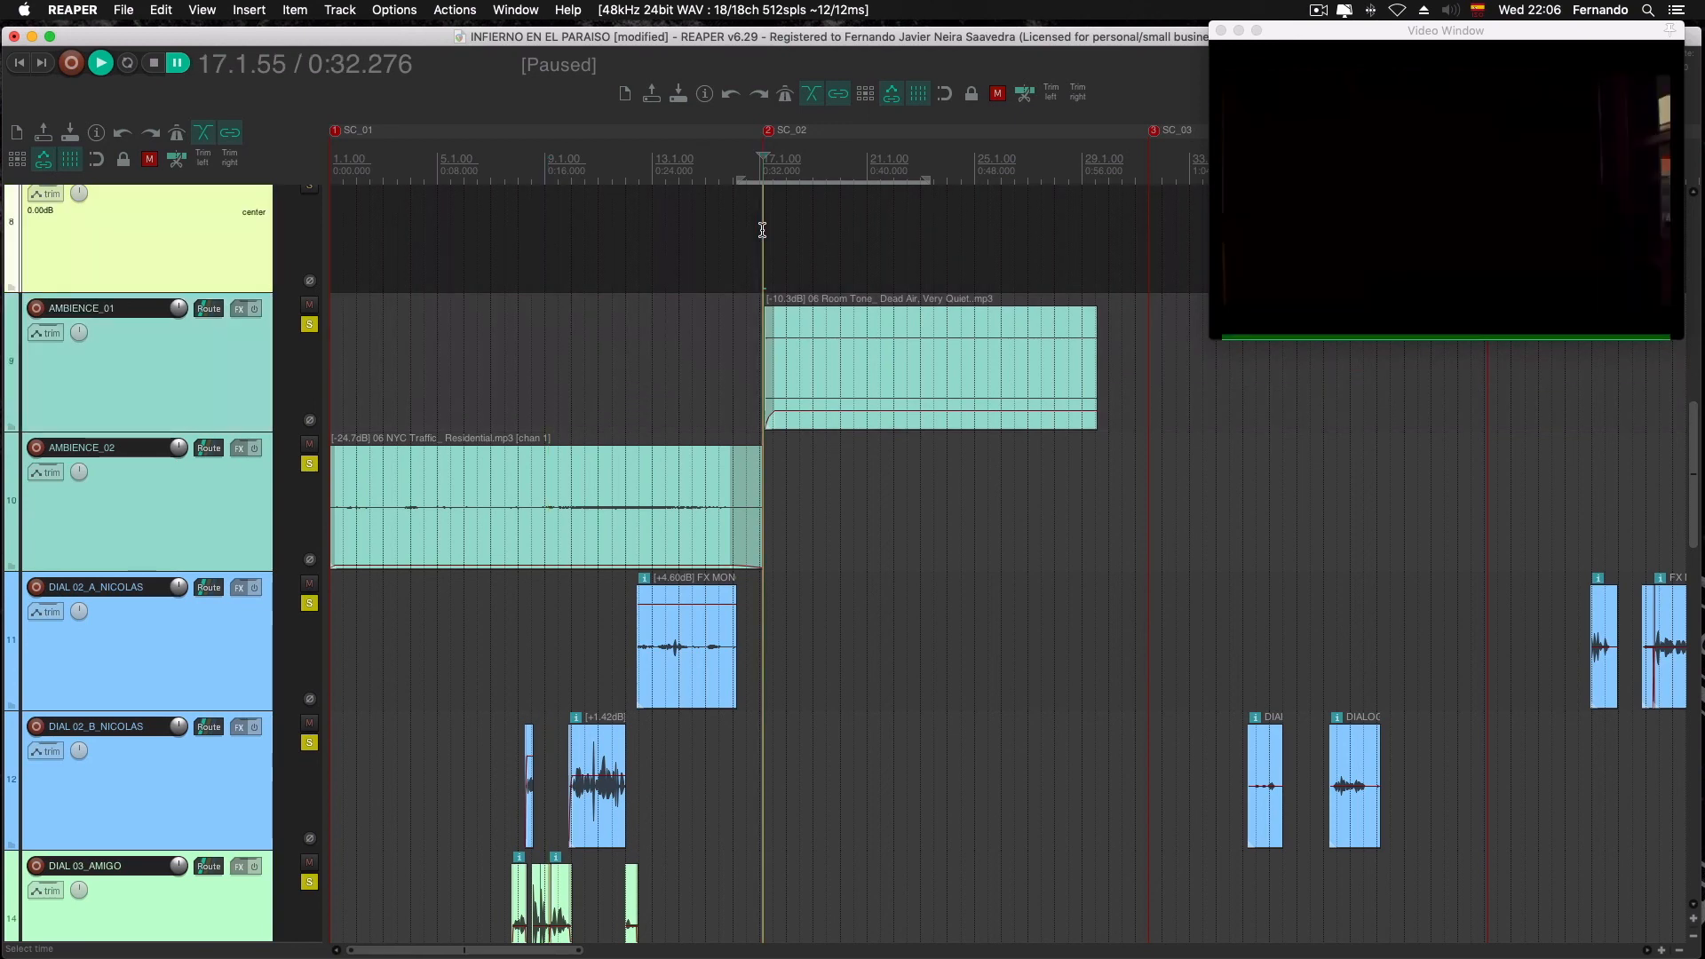
pyautogui.click(731, 226)
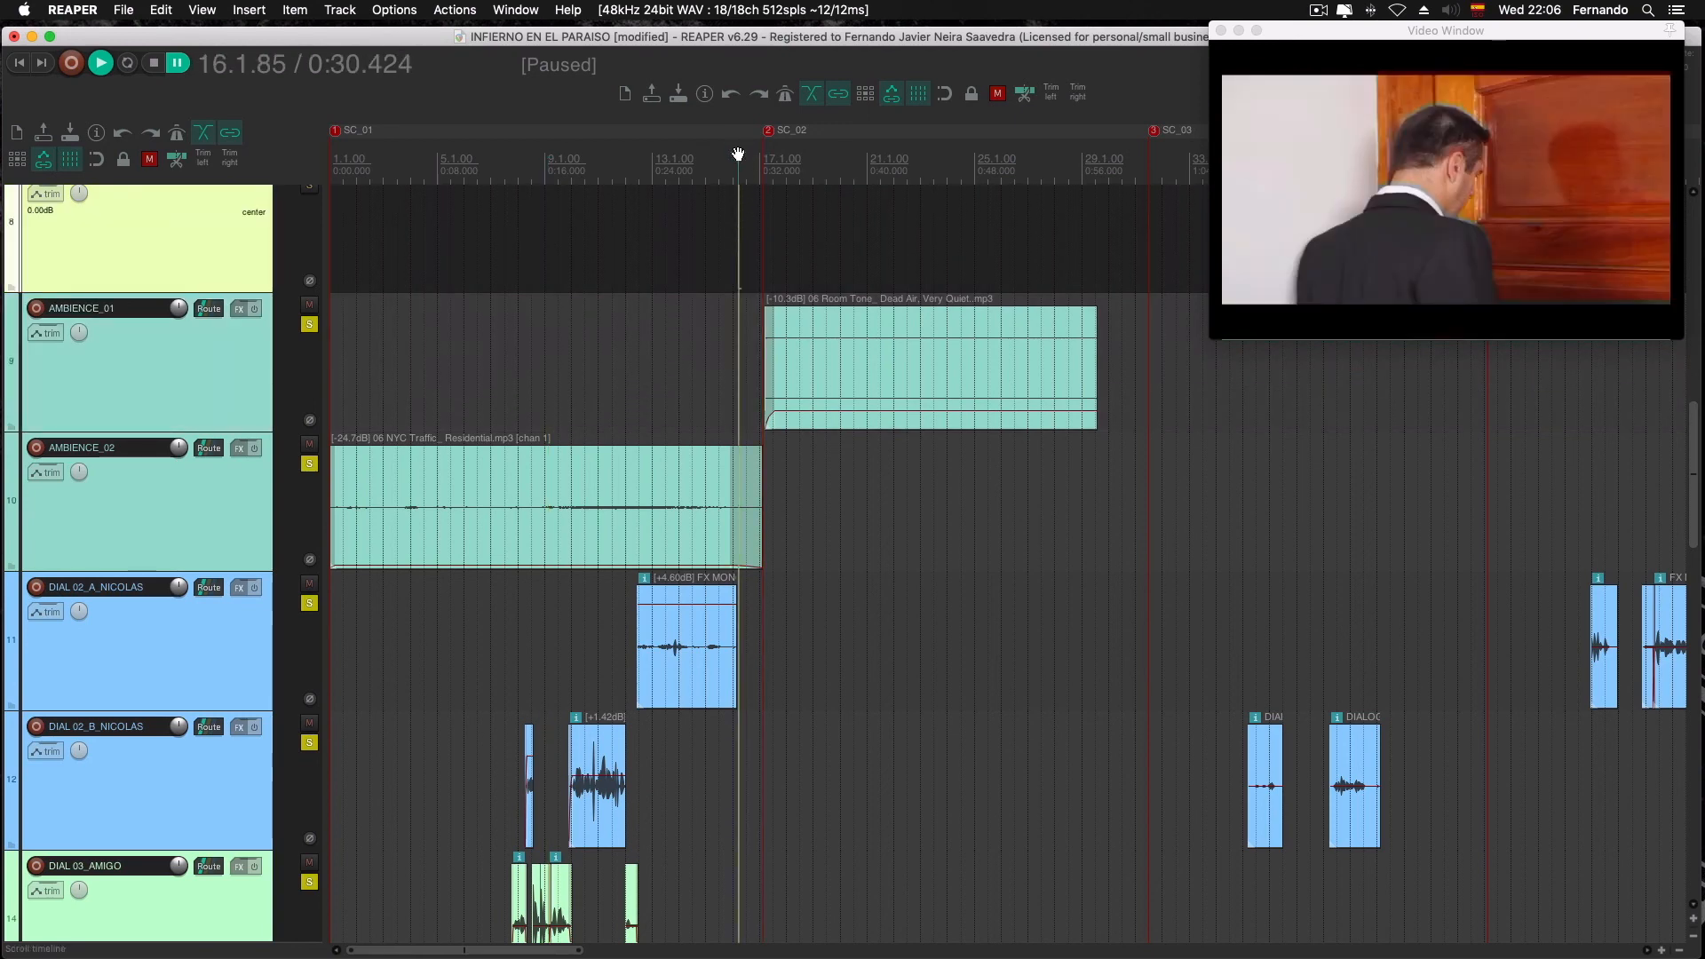
pyautogui.moveTo(737, 156); pyautogui.dragTo(918, 154)
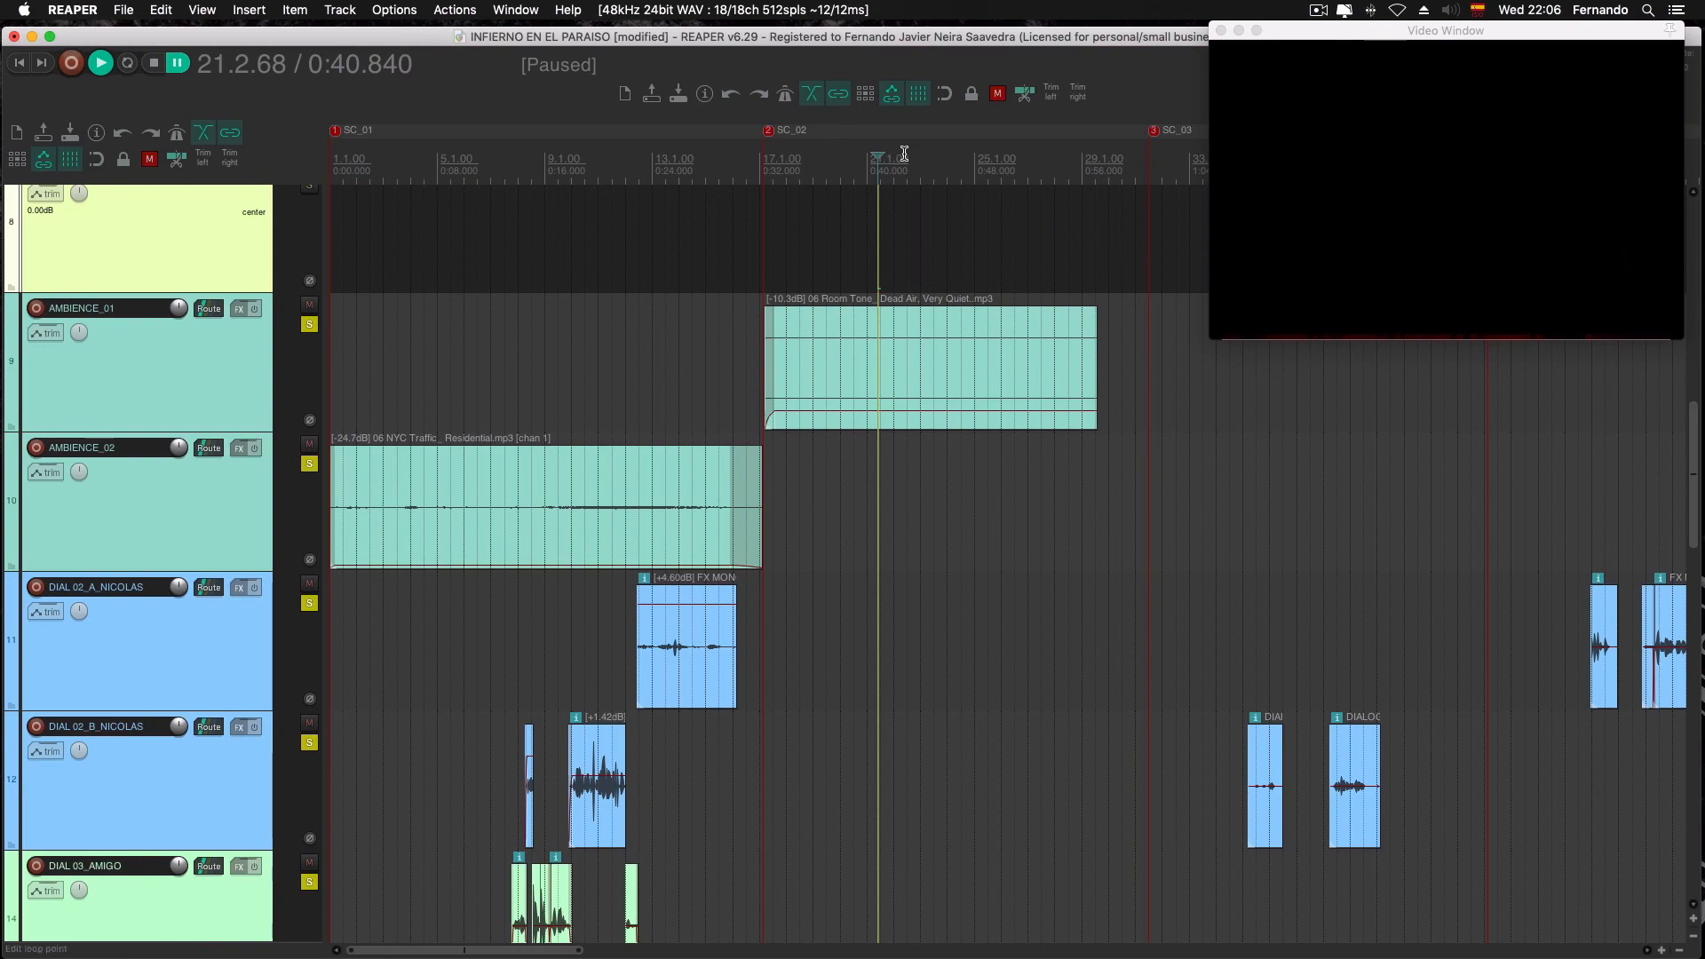
pyautogui.click(761, 249)
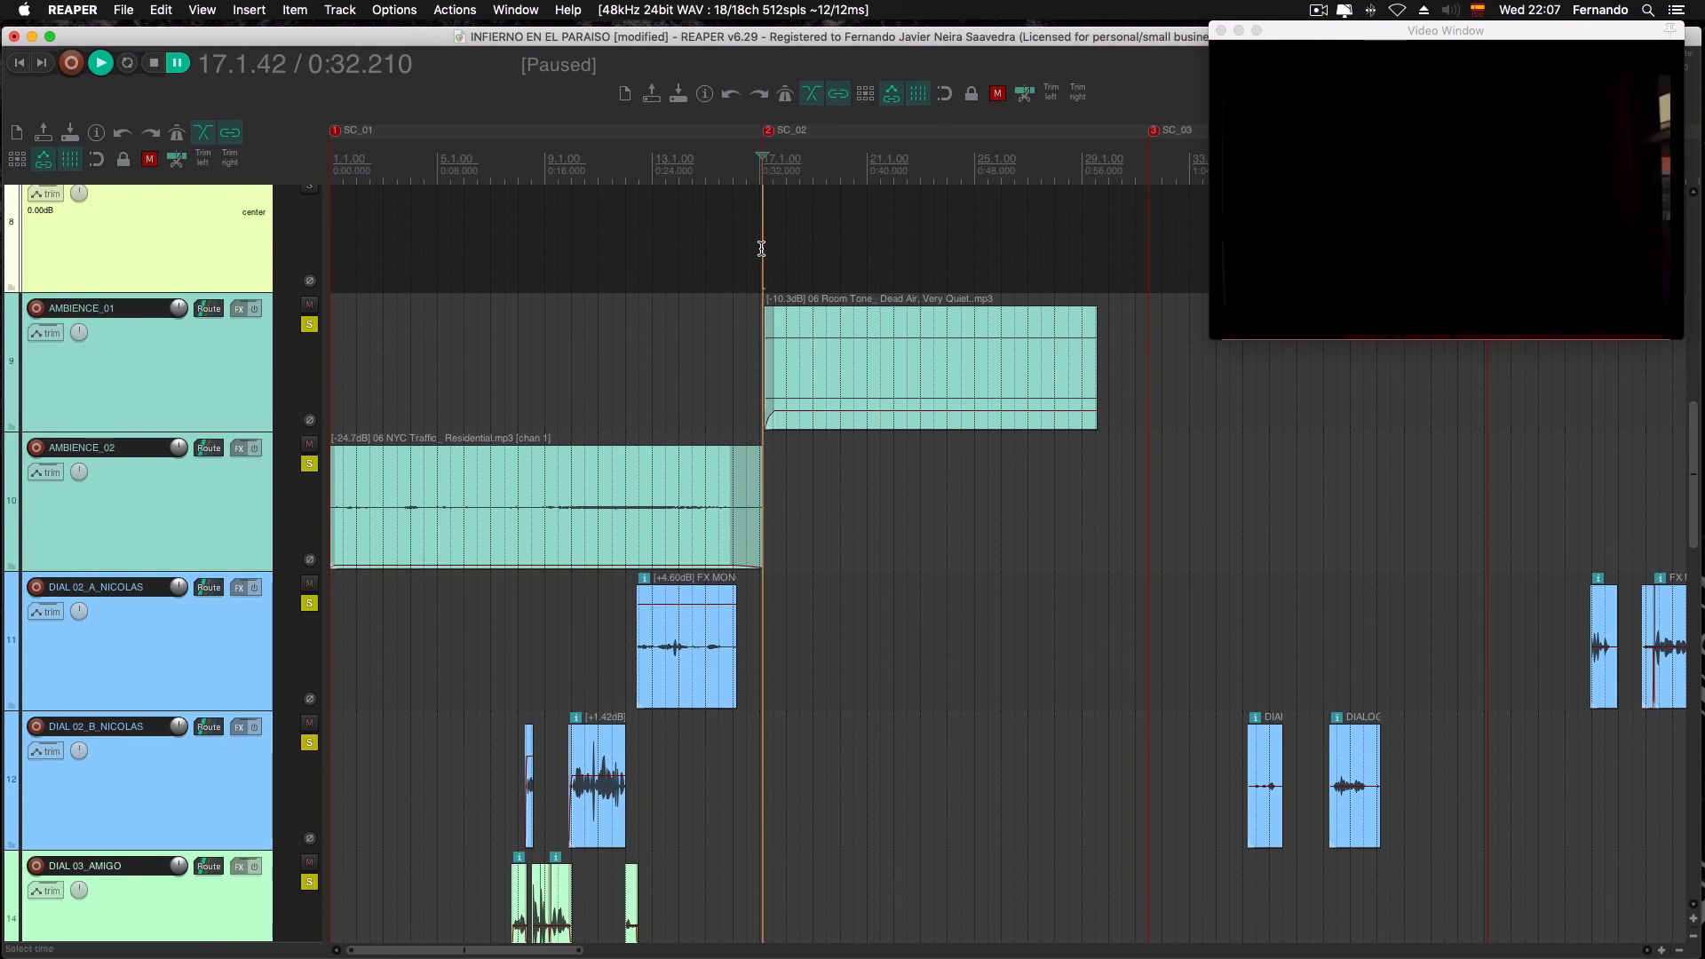
# Remove the NYC Traffic clip's fade-out and the Room Tone clip's fade-in at the SC_02 marker
pyautogui.scroll(3, 761, 248)
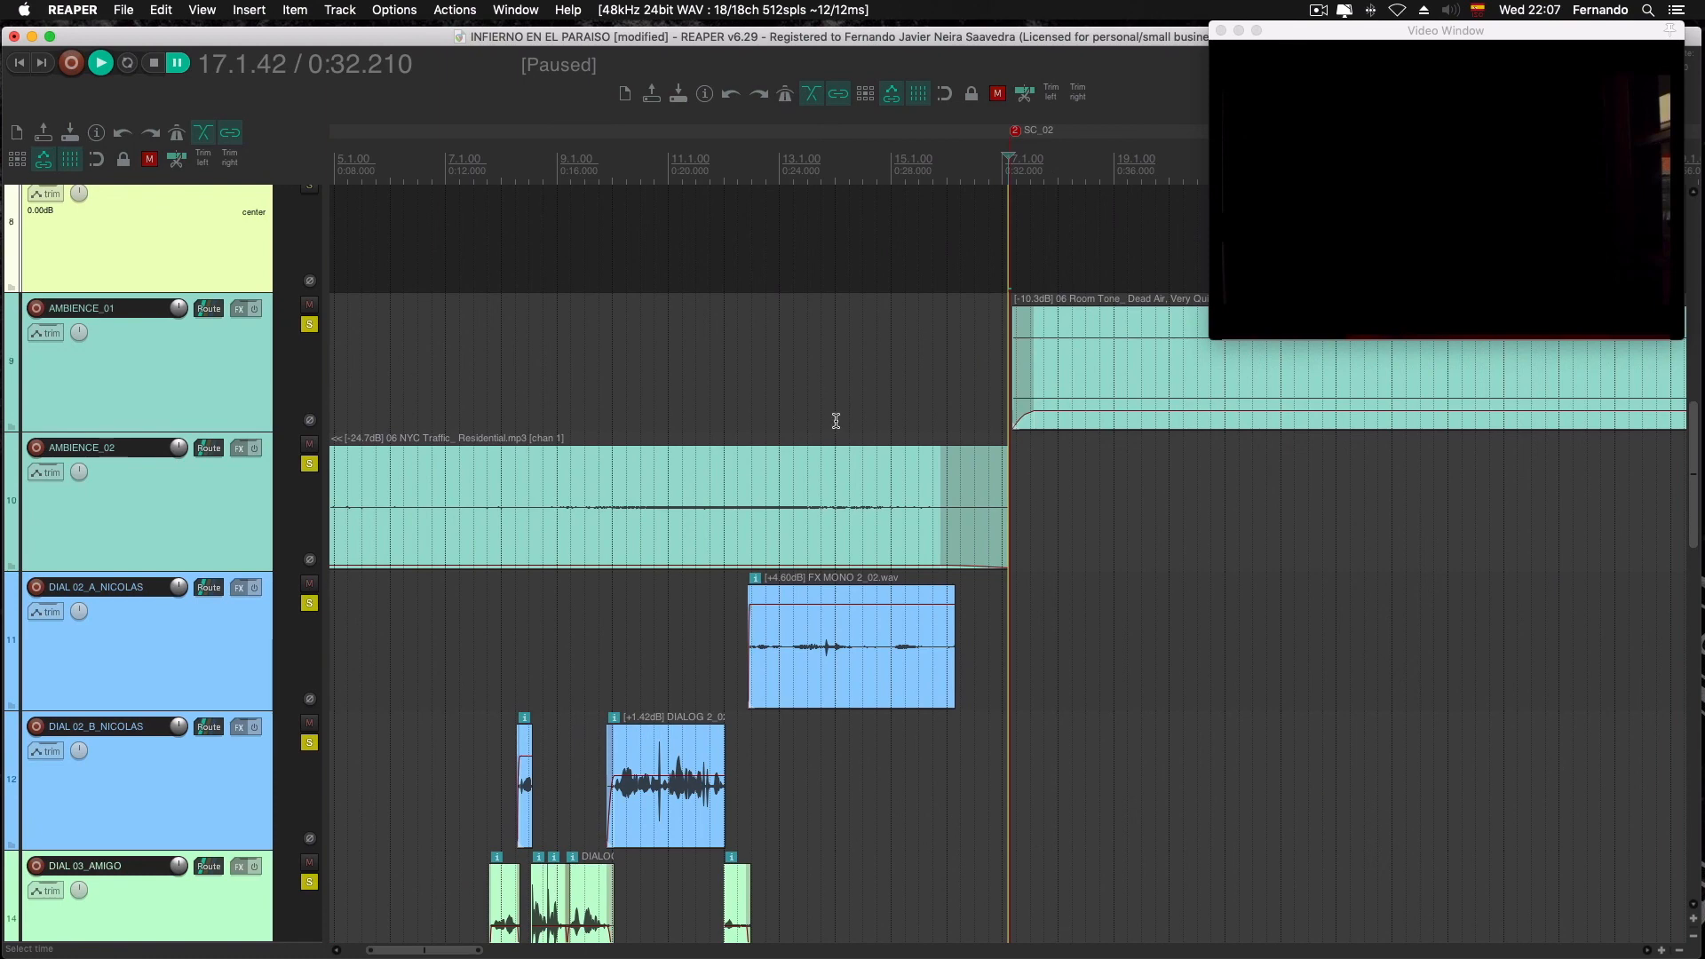
pyautogui.click(969, 408)
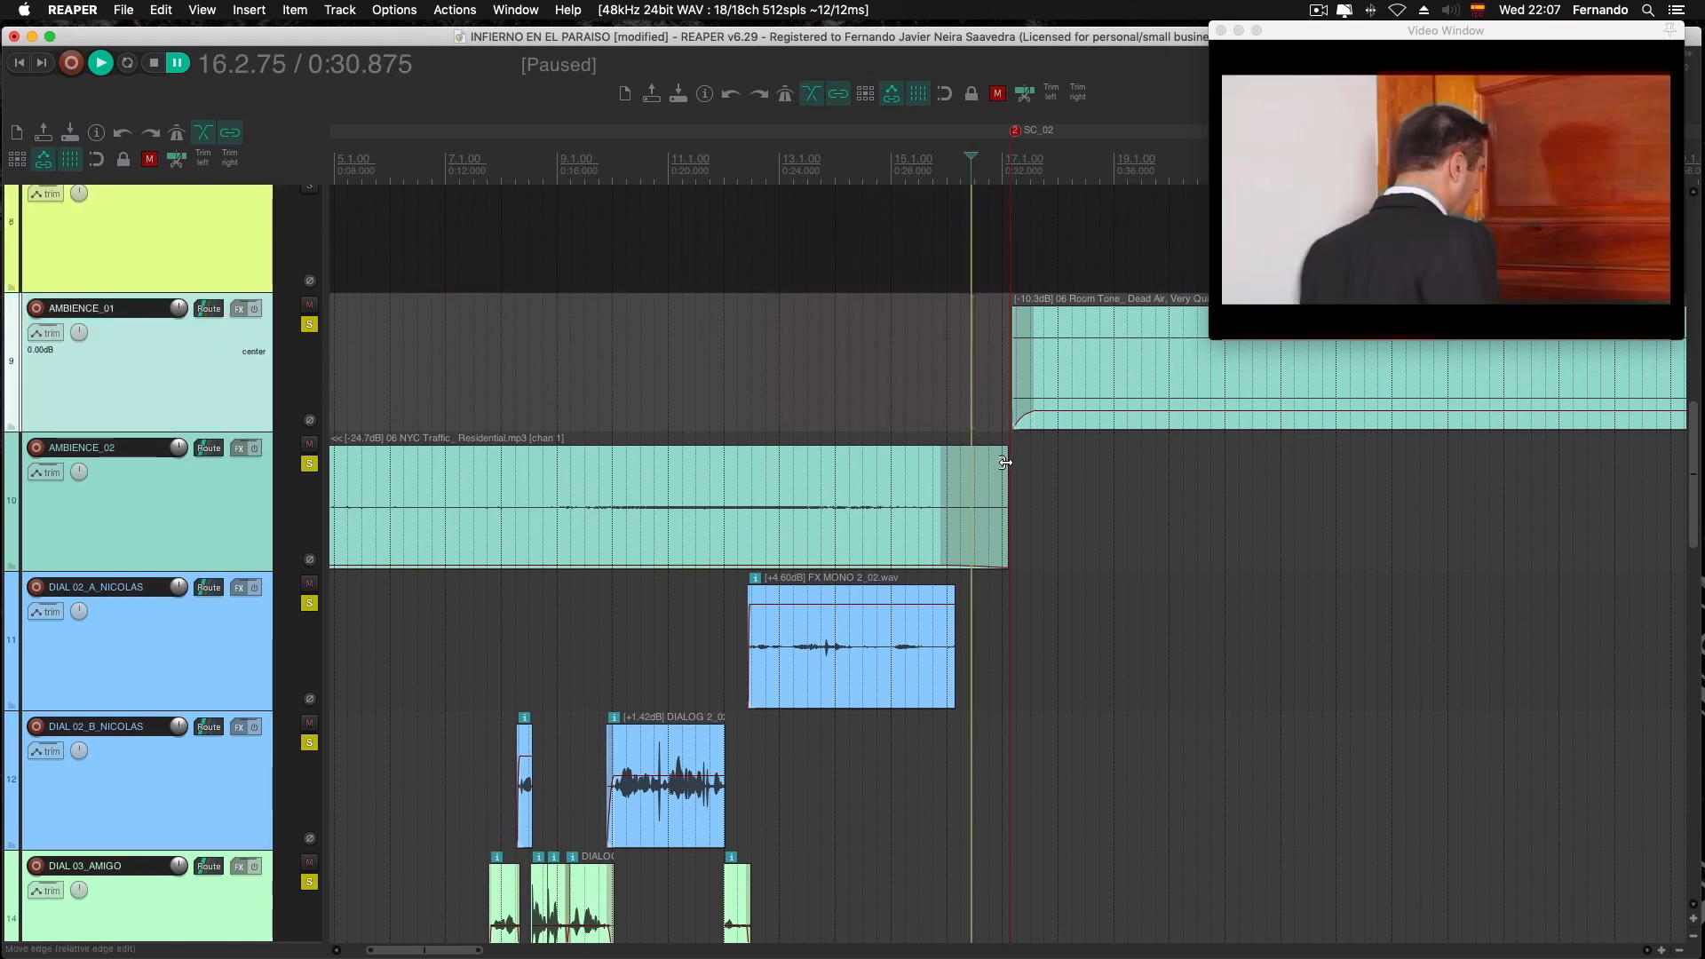
pyautogui.moveTo(943, 480); pyautogui.dragTo(1017, 478)
pyautogui.moveTo(1030, 332); pyautogui.dragTo(989, 330)
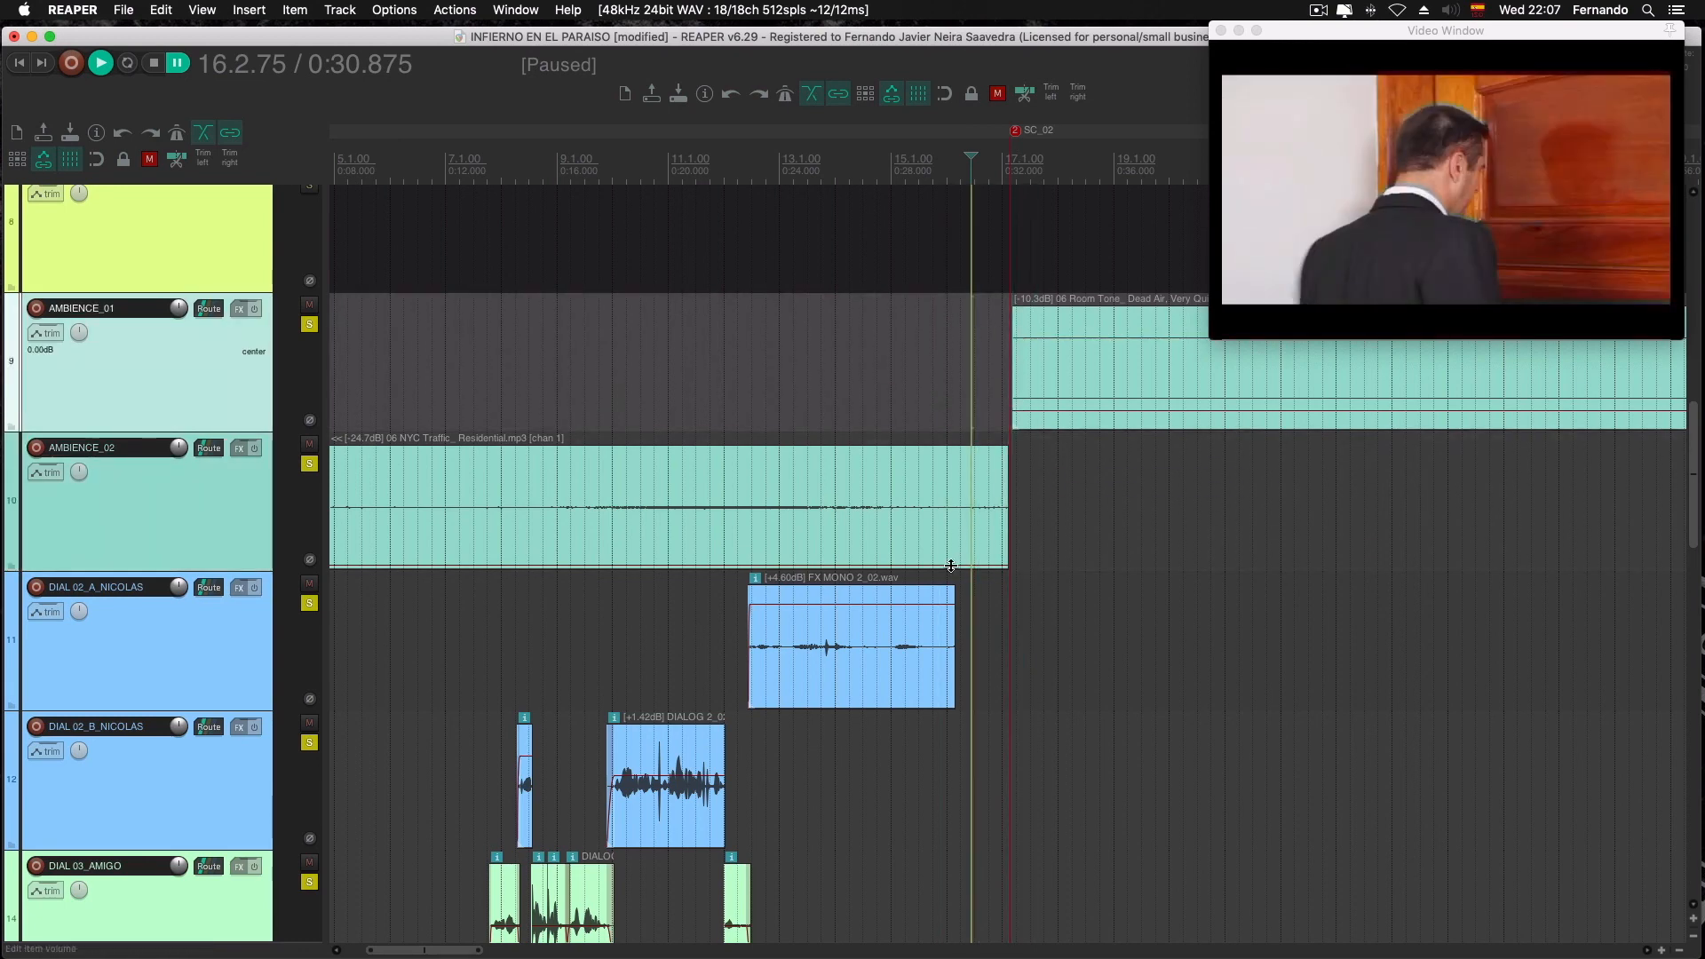
# Extend the NYC Traffic clip's end to about 0:41 and start the Room Tone clip slightly earlier with a short fade-in
pyautogui.scroll(1, 1009, 531)
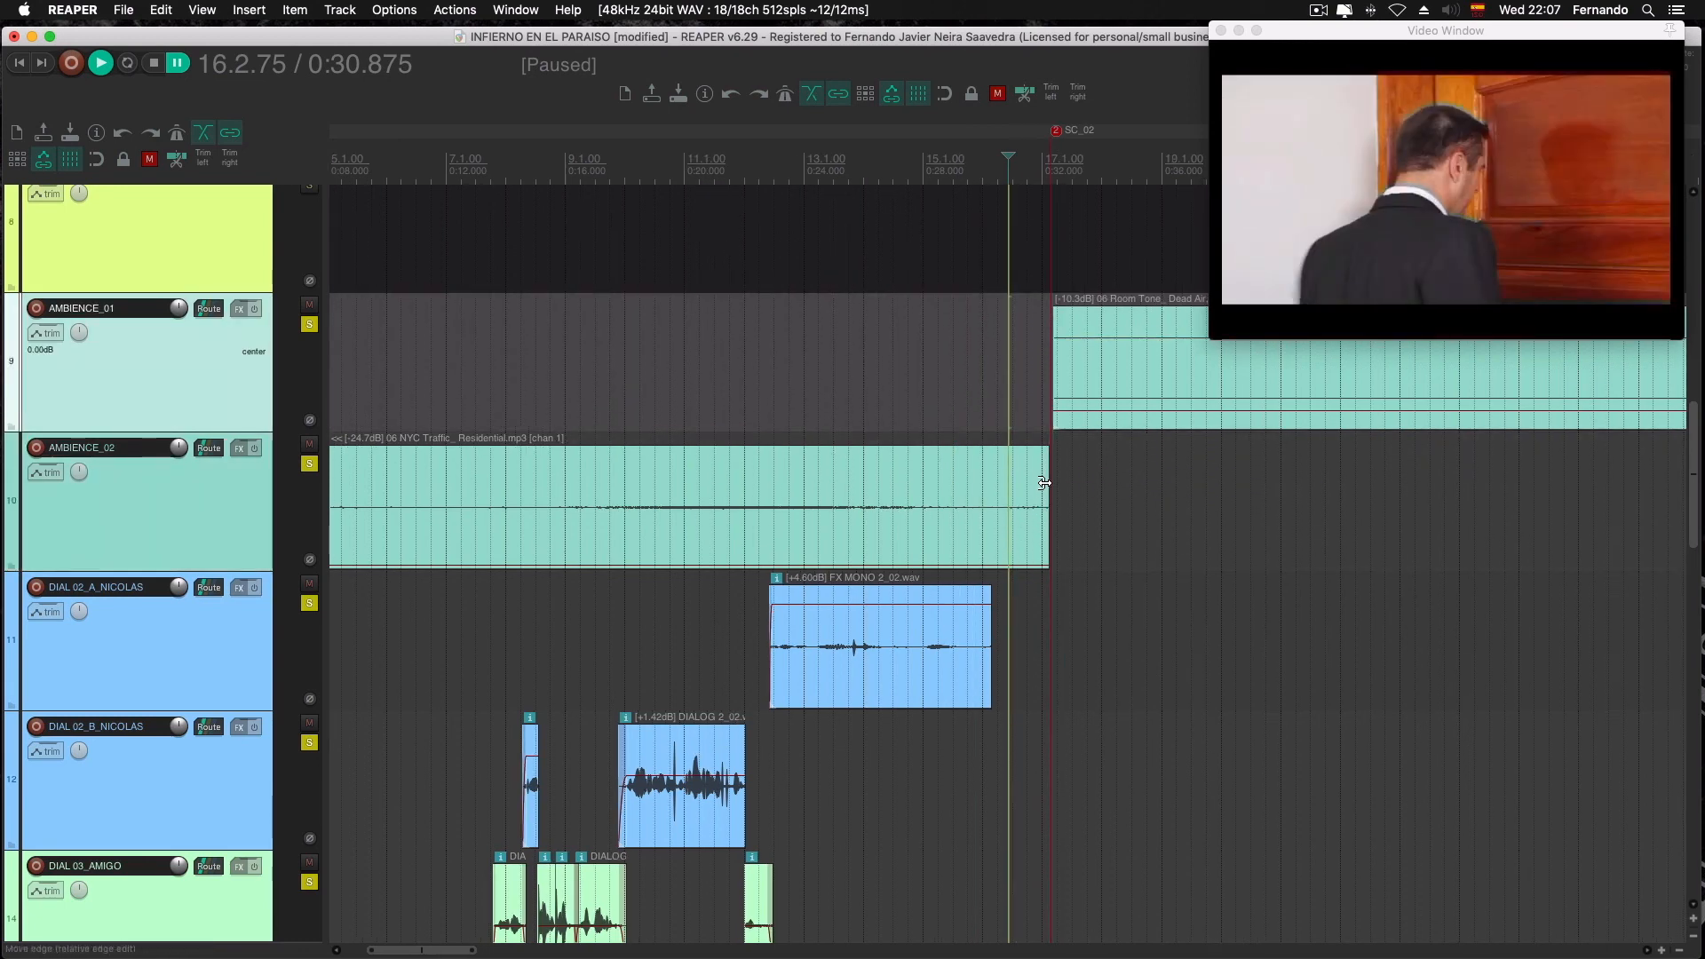
pyautogui.moveTo(1044, 482); pyautogui.dragTo(1318, 469)
pyautogui.click(1204, 476)
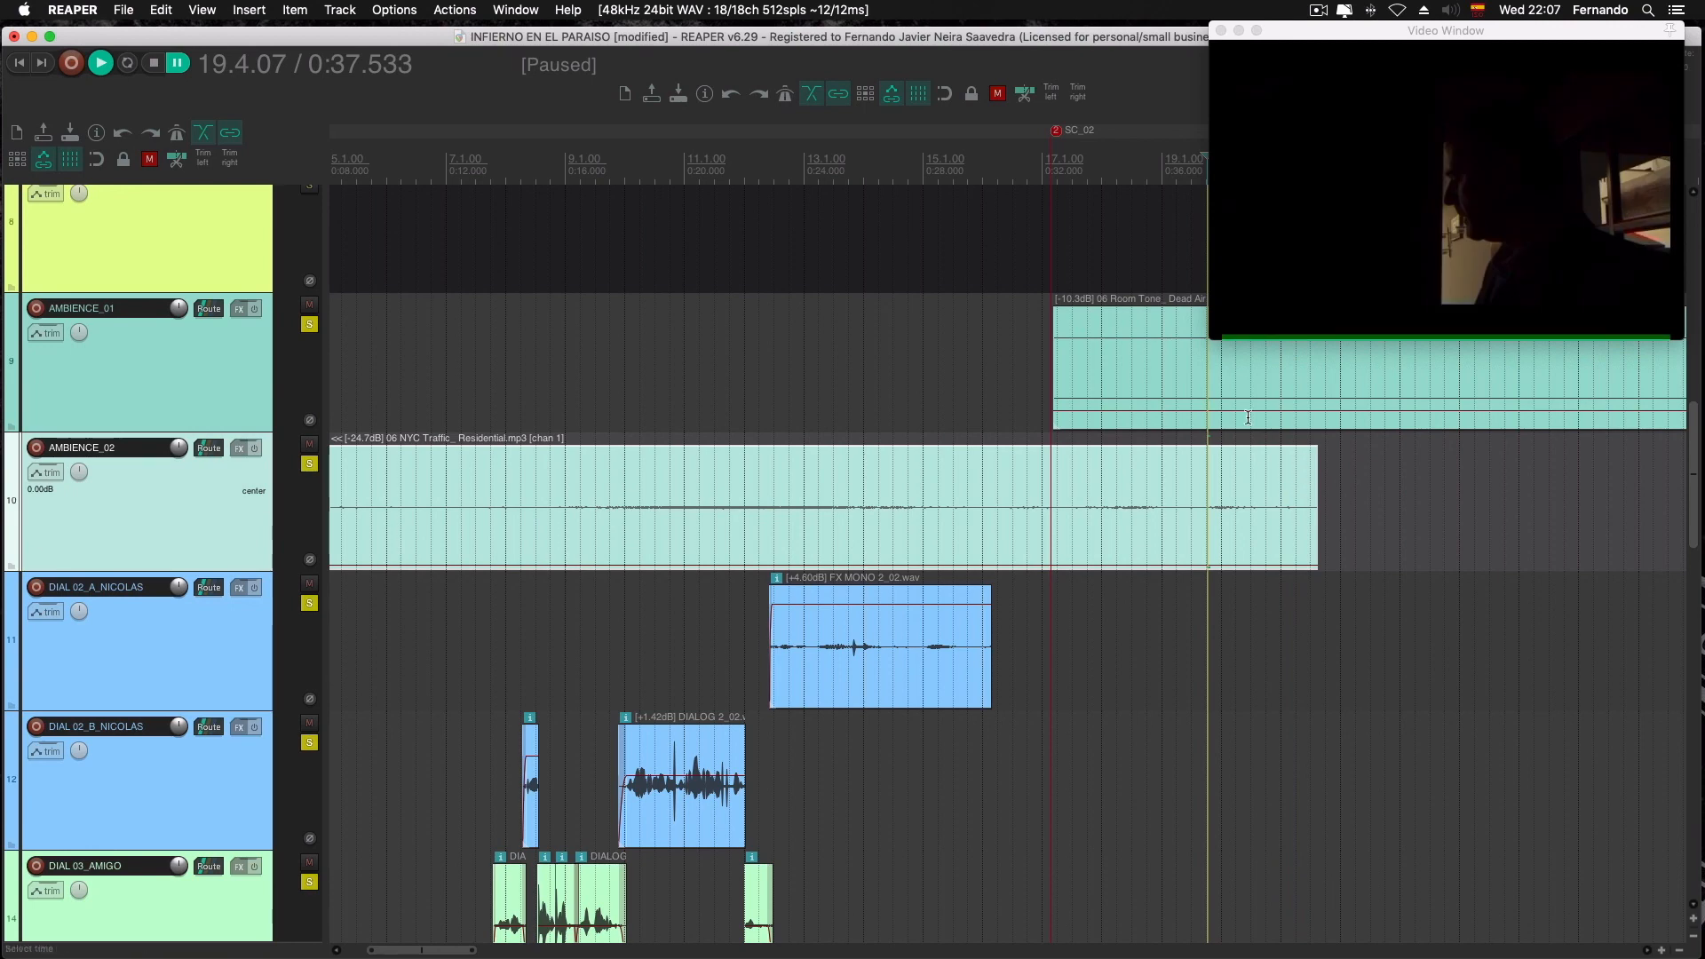
pyautogui.moveTo(1054, 335)
pyautogui.mouseDown()
pyautogui.moveTo(1036, 335)
pyautogui.moveTo(1058, 312)
pyautogui.mouseUp()
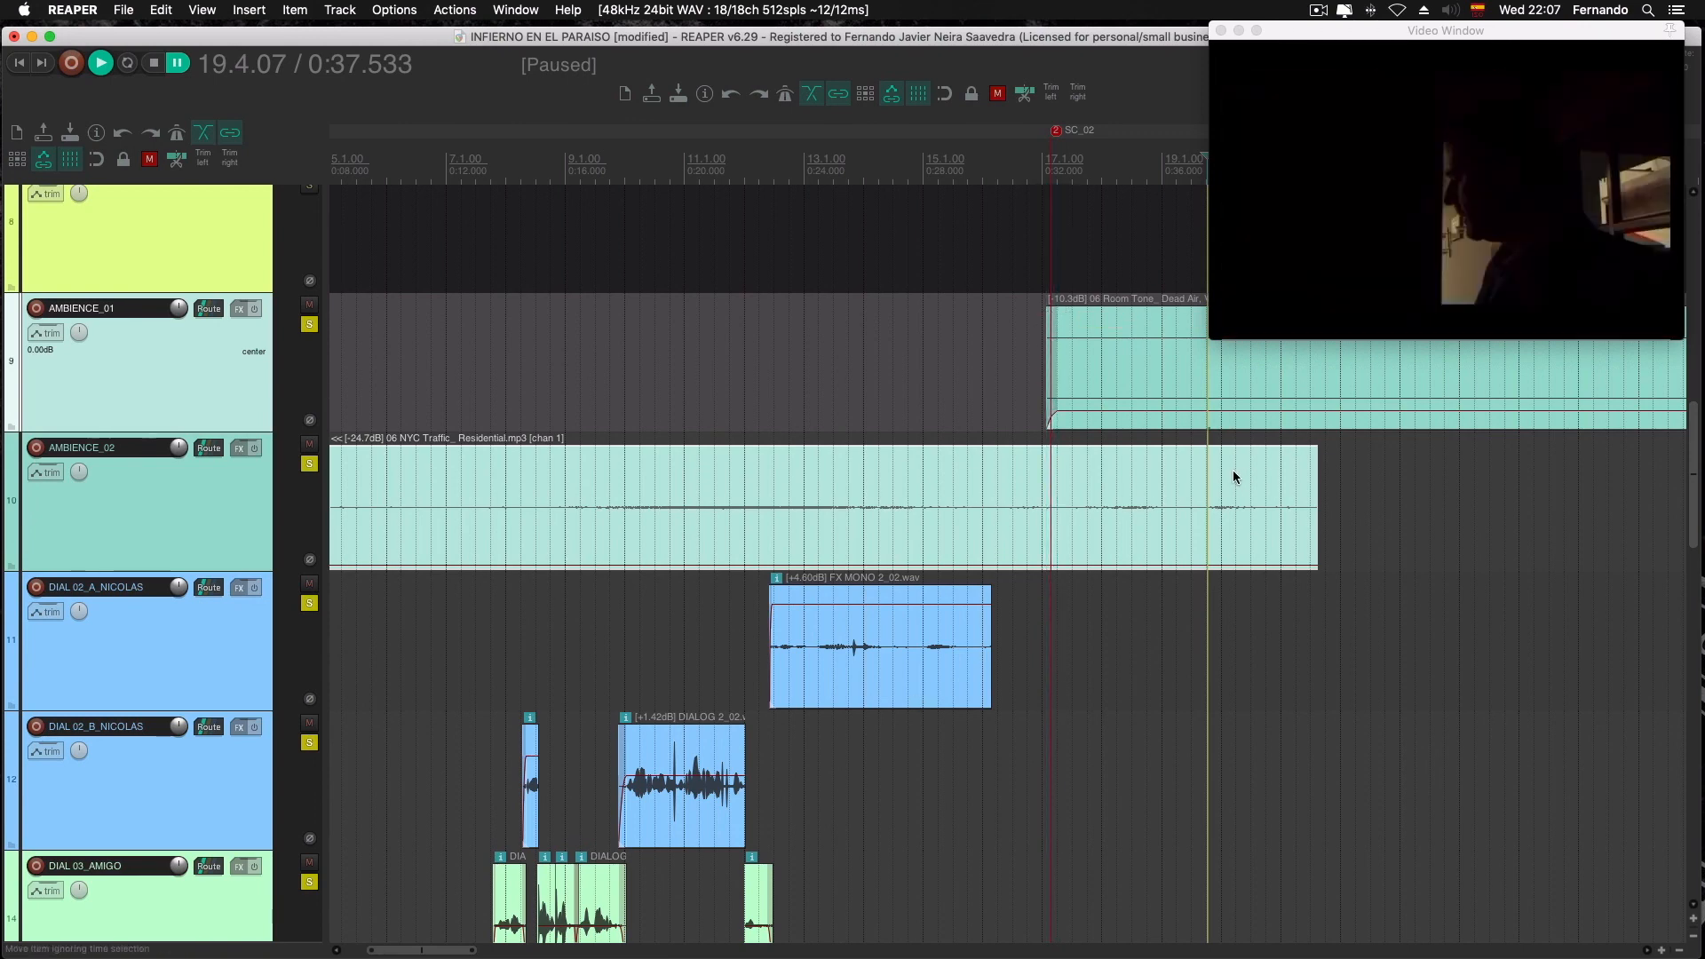
# Locate the picture cue at about 0:37.98 and fade out the NYC Traffic clip from there to its end
pyautogui.click(1180, 465)
pyautogui.click(1169, 466)
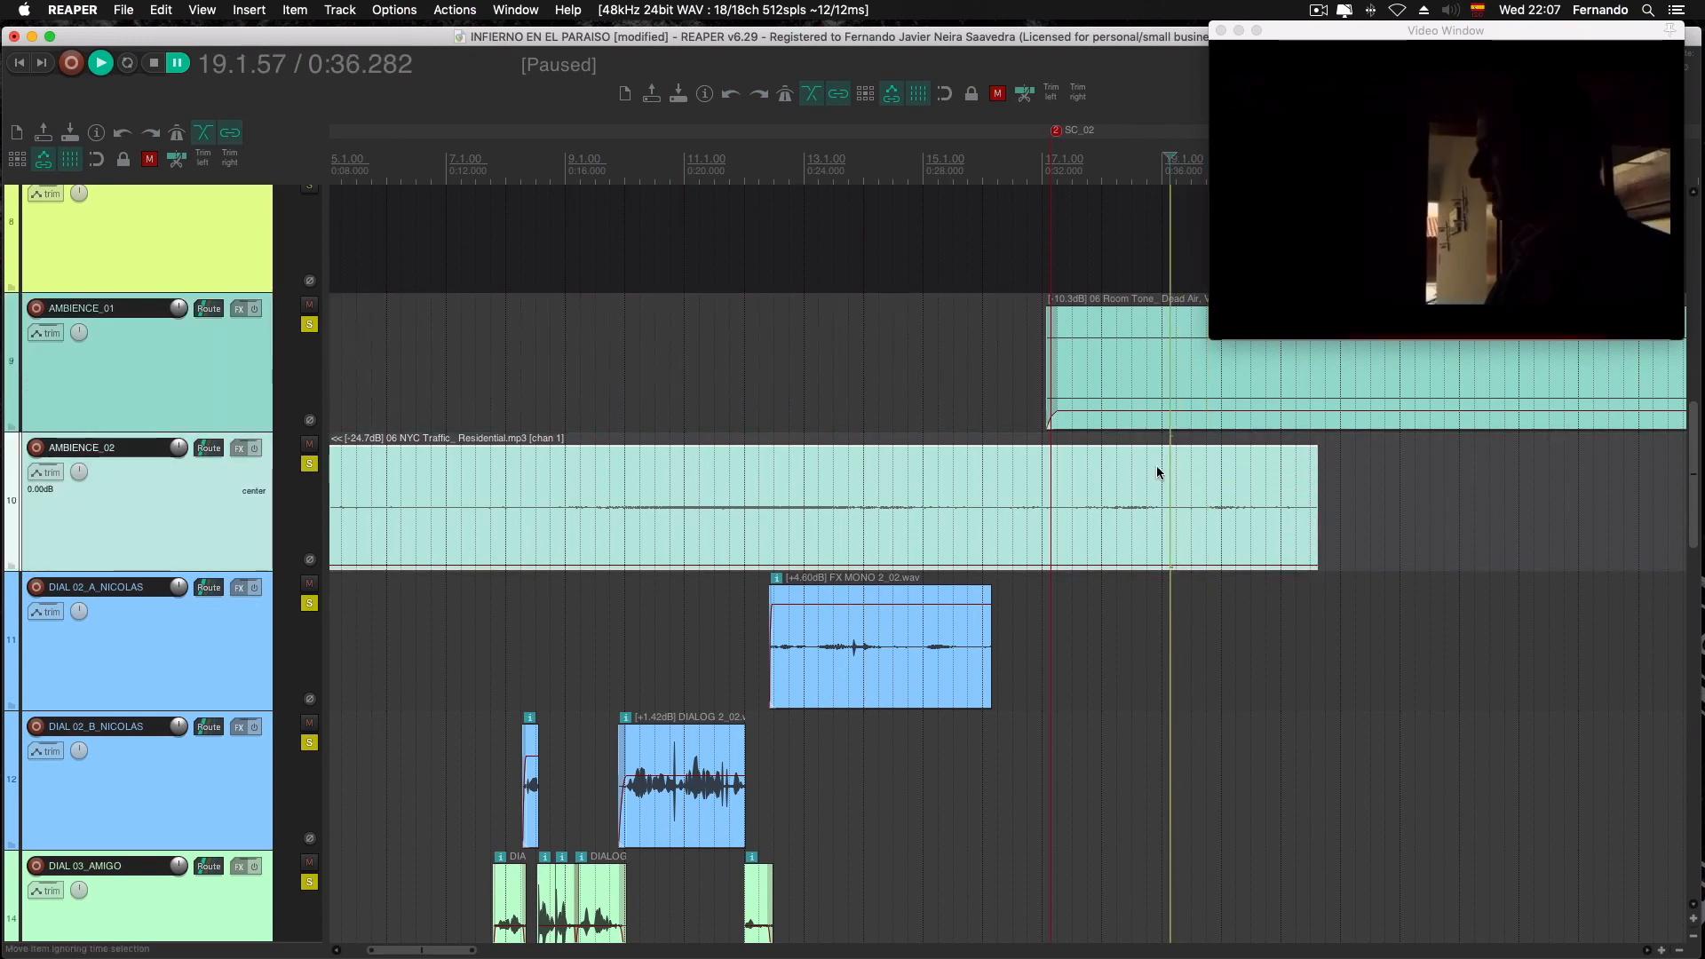
pyautogui.click(1182, 464)
pyautogui.click(1196, 471)
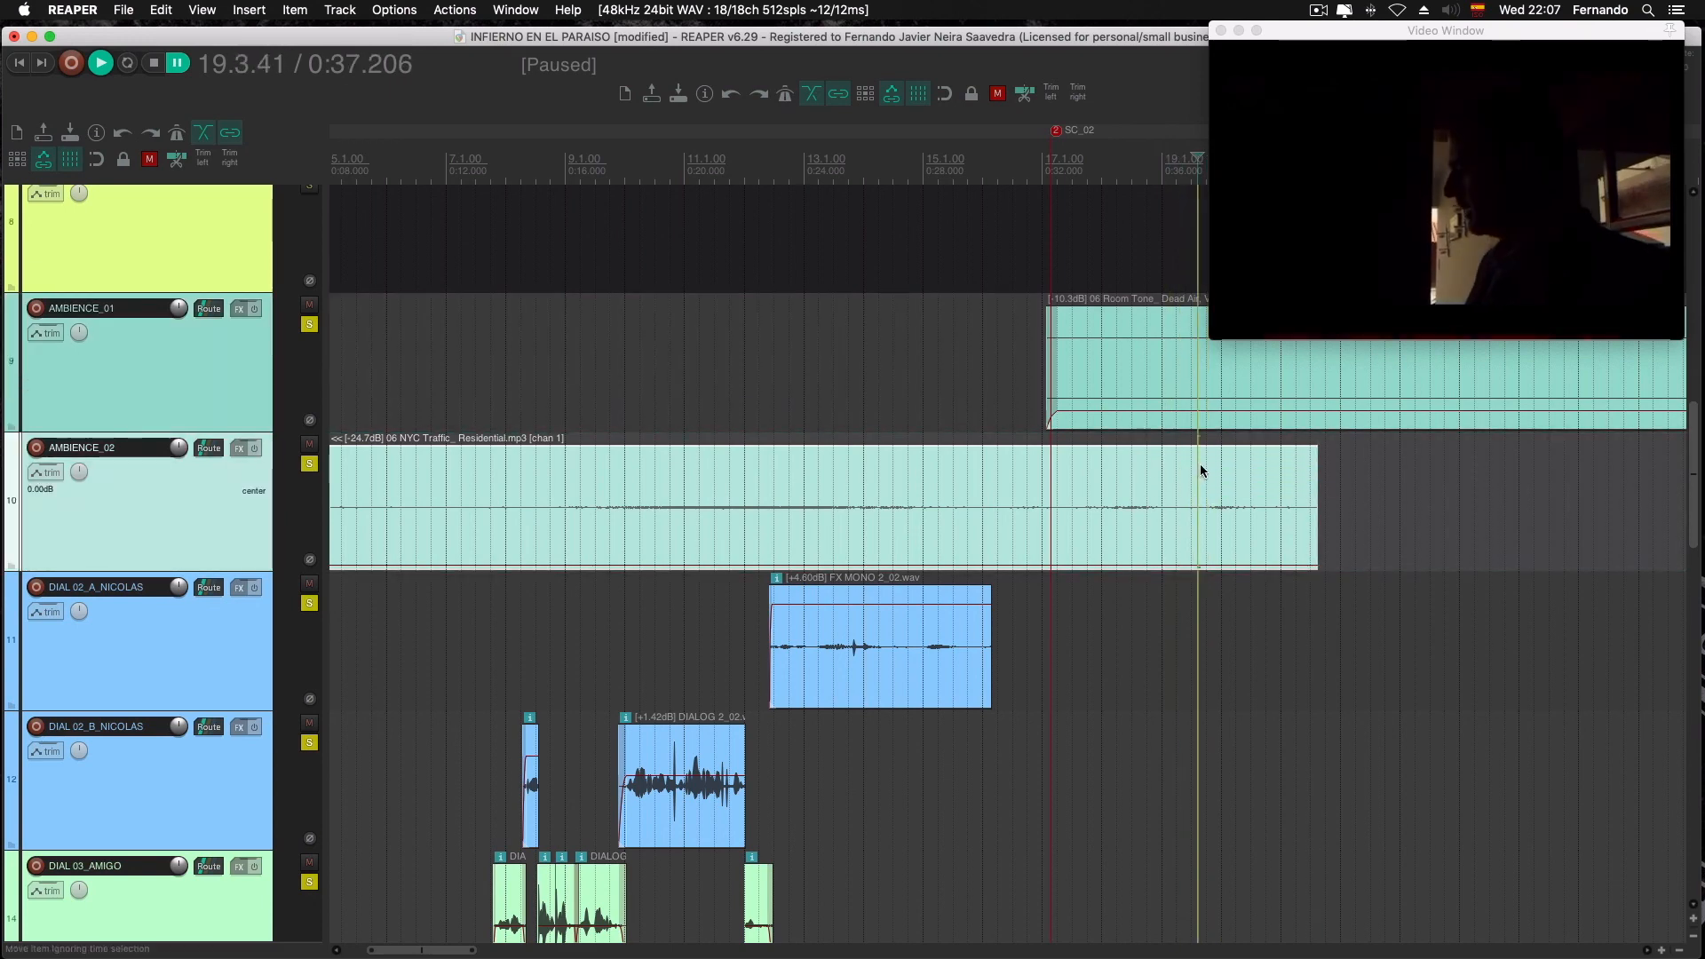
pyautogui.click(1204, 468)
pyautogui.click(1214, 467)
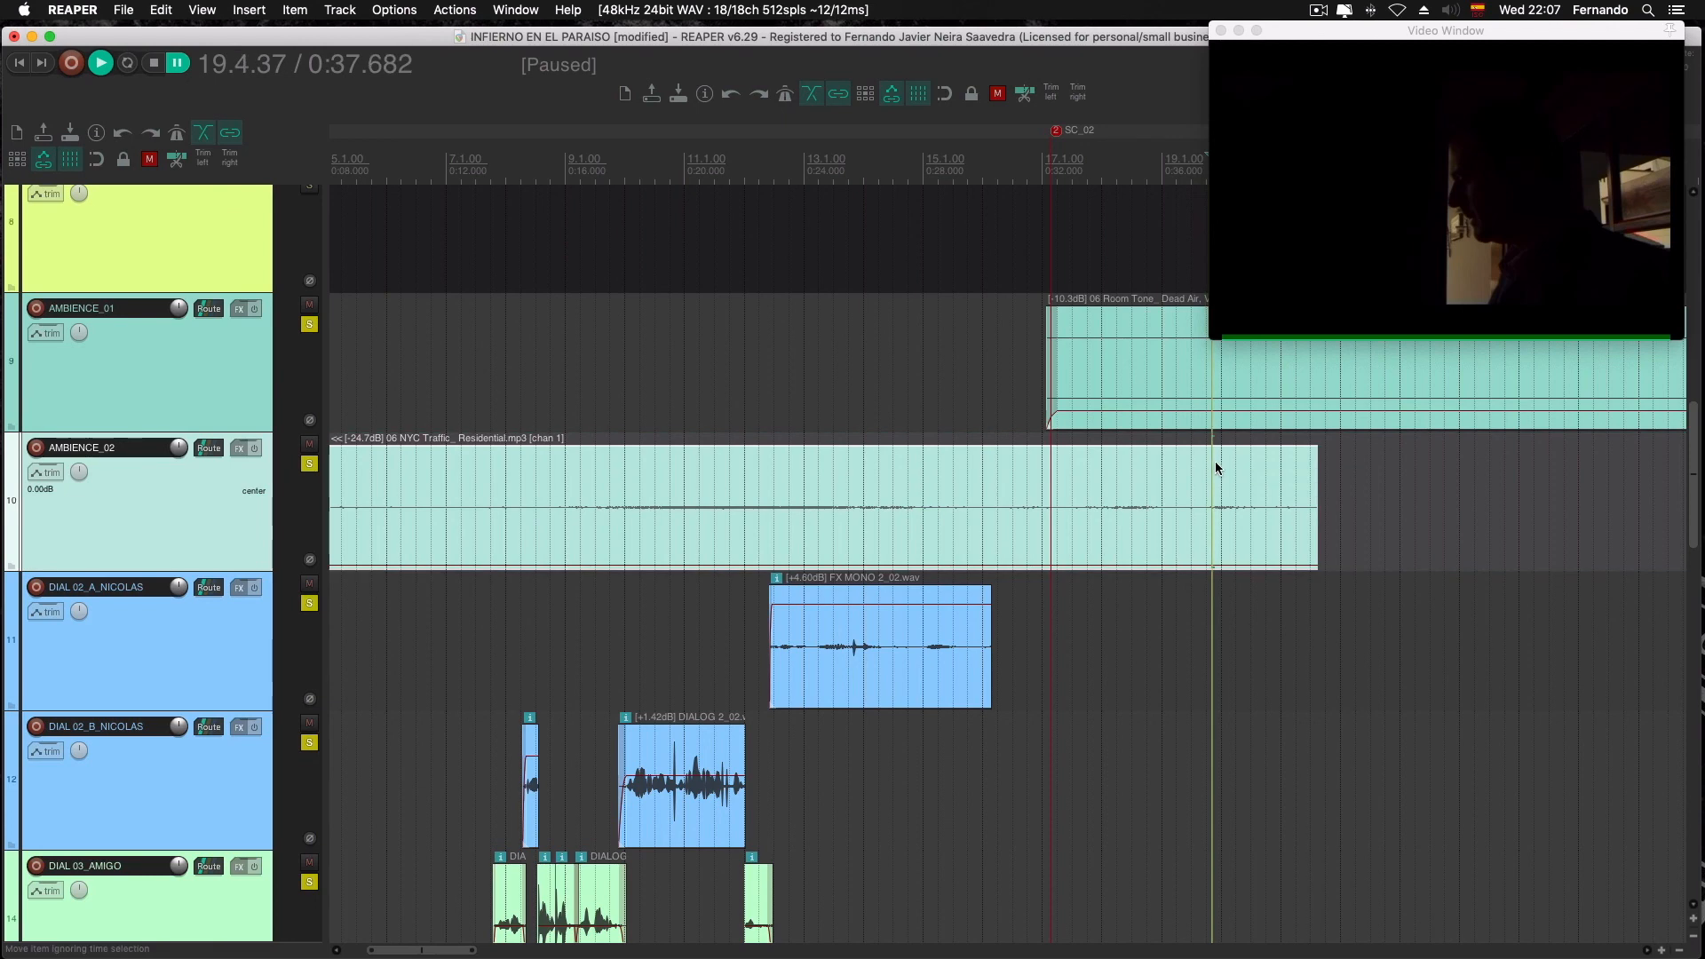
pyautogui.click(1219, 468)
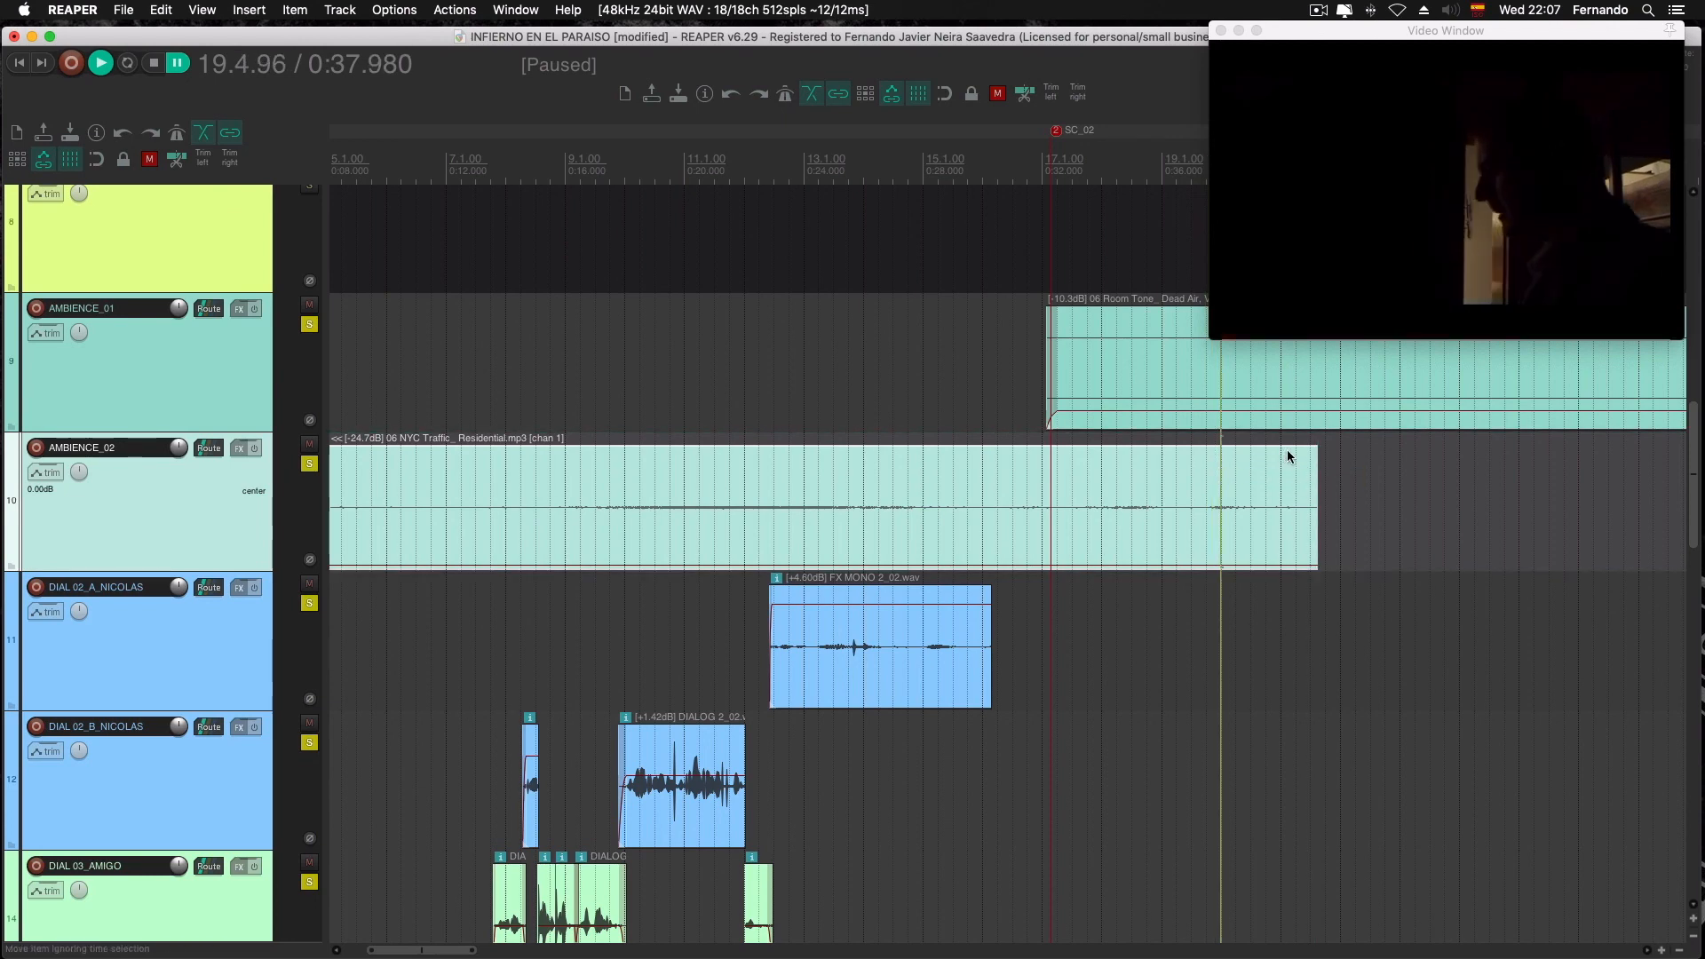
pyautogui.moveTo(1313, 448); pyautogui.dragTo(1215, 454)
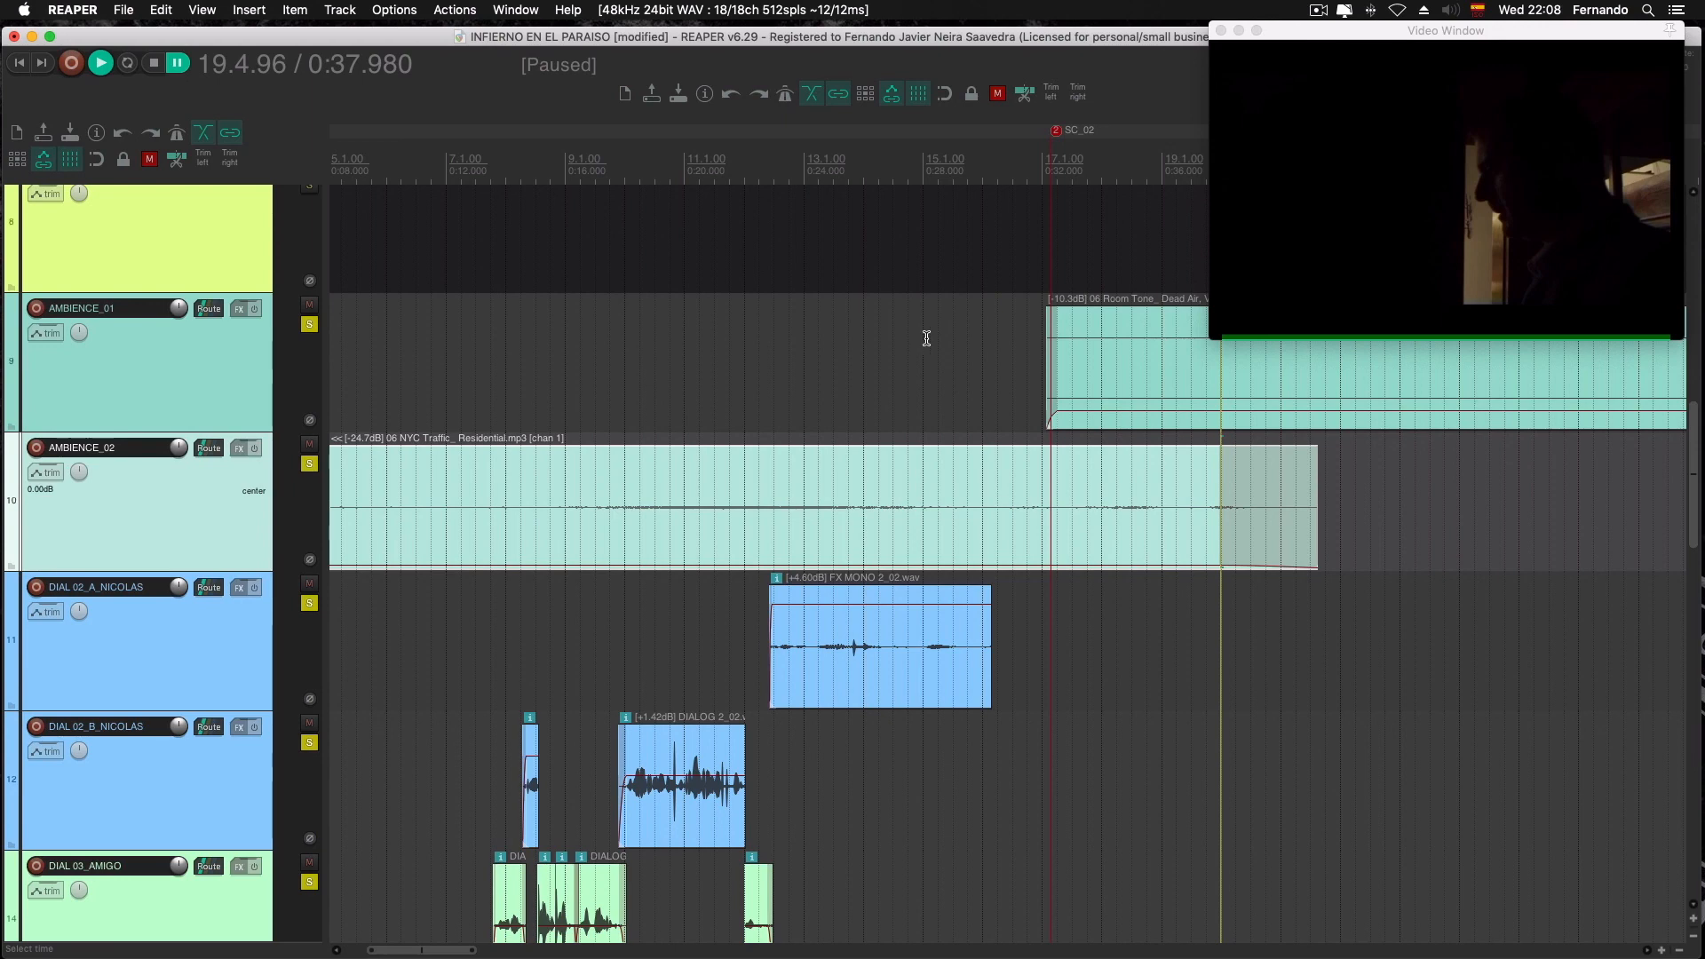
# Play across the change from SC_01 to SC_02 to check the ambience transition against the picture
pyautogui.click(762, 334)
pyautogui.press('space')
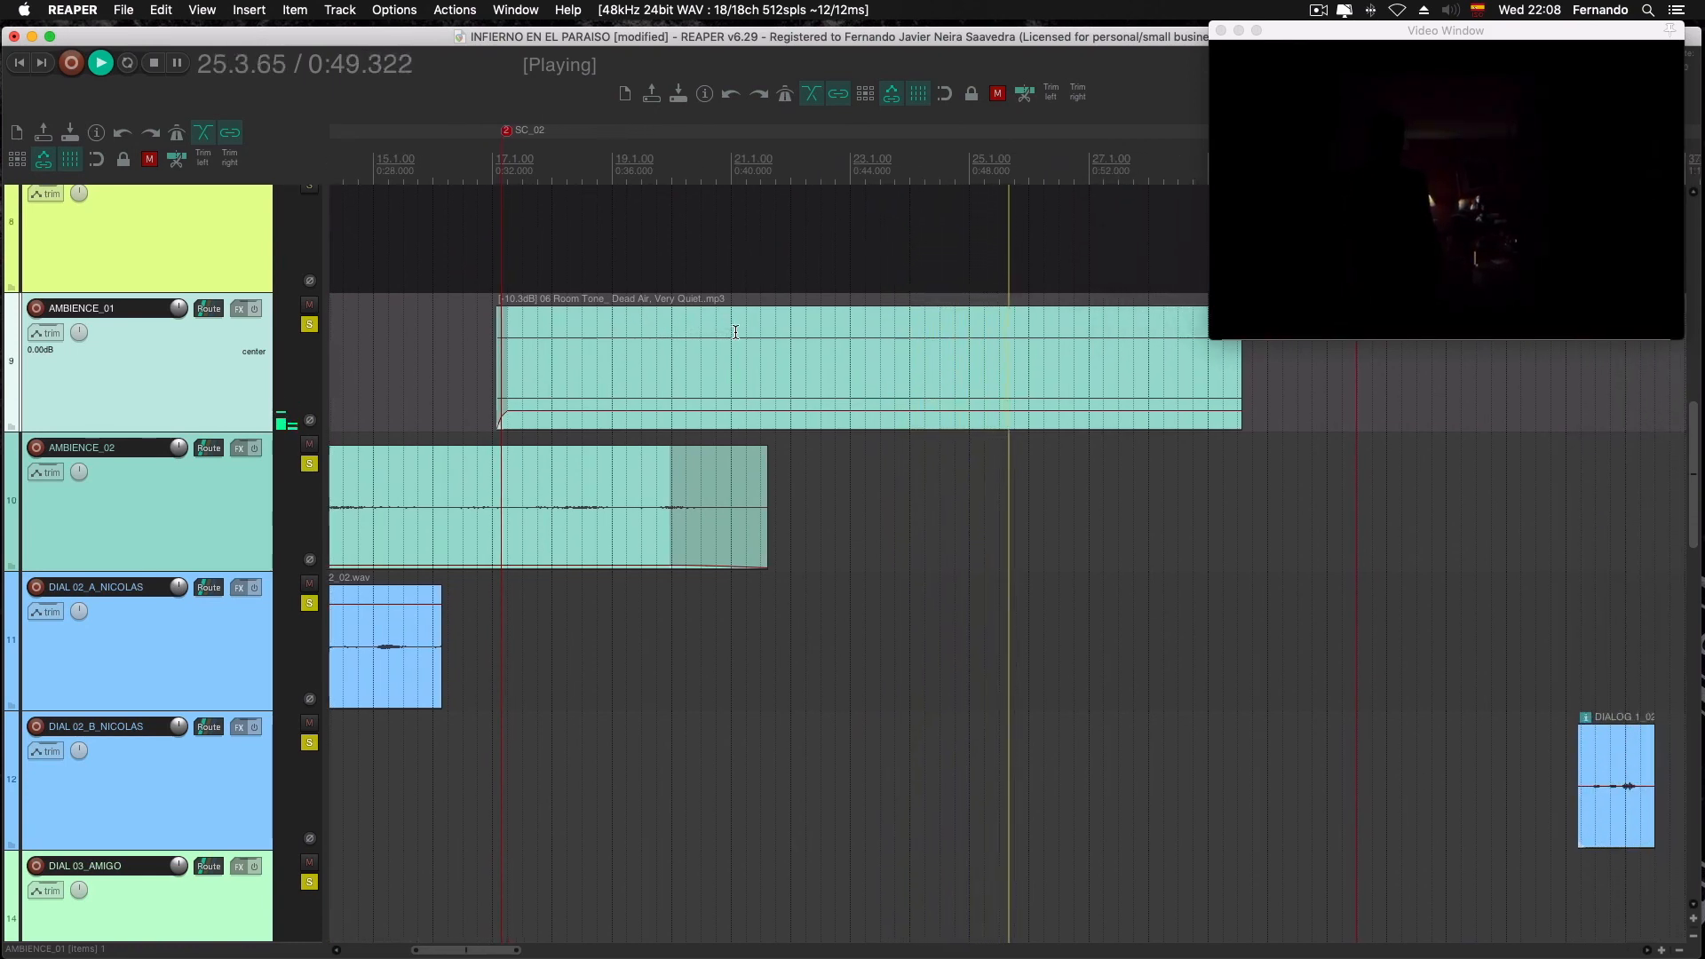
pyautogui.press('space')
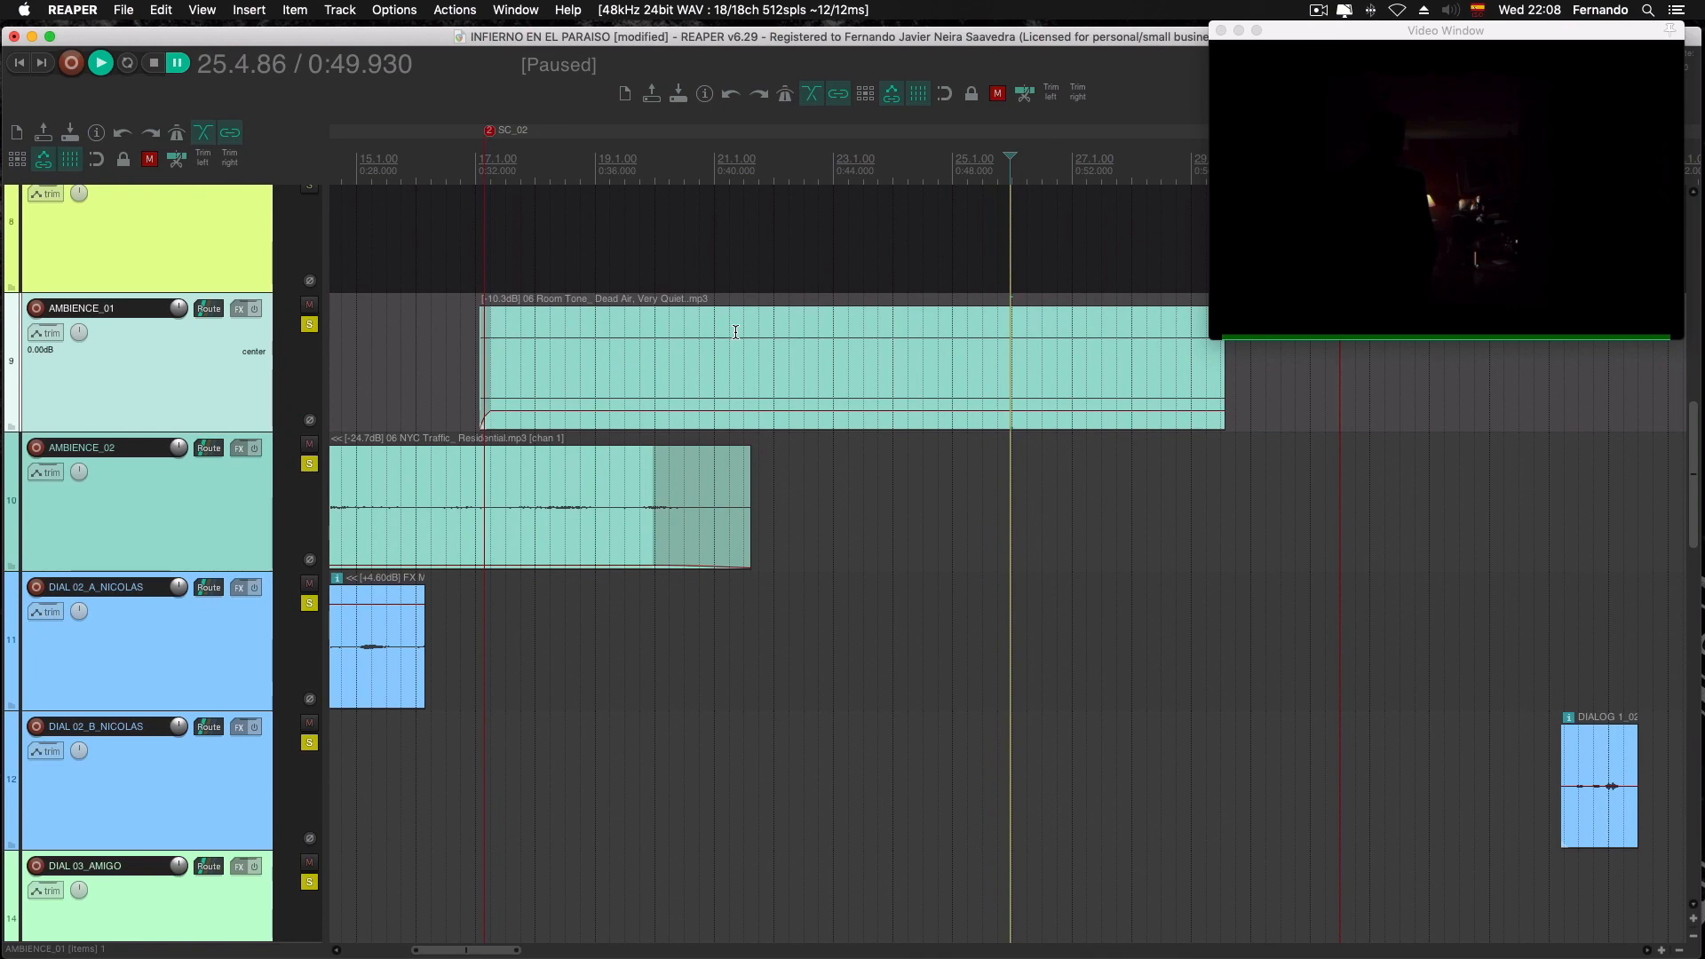
# Examine the picture further into SC_02, from about 0:50 to 0:56, near the Room Tone clip's end
pyautogui.click(1010, 468)
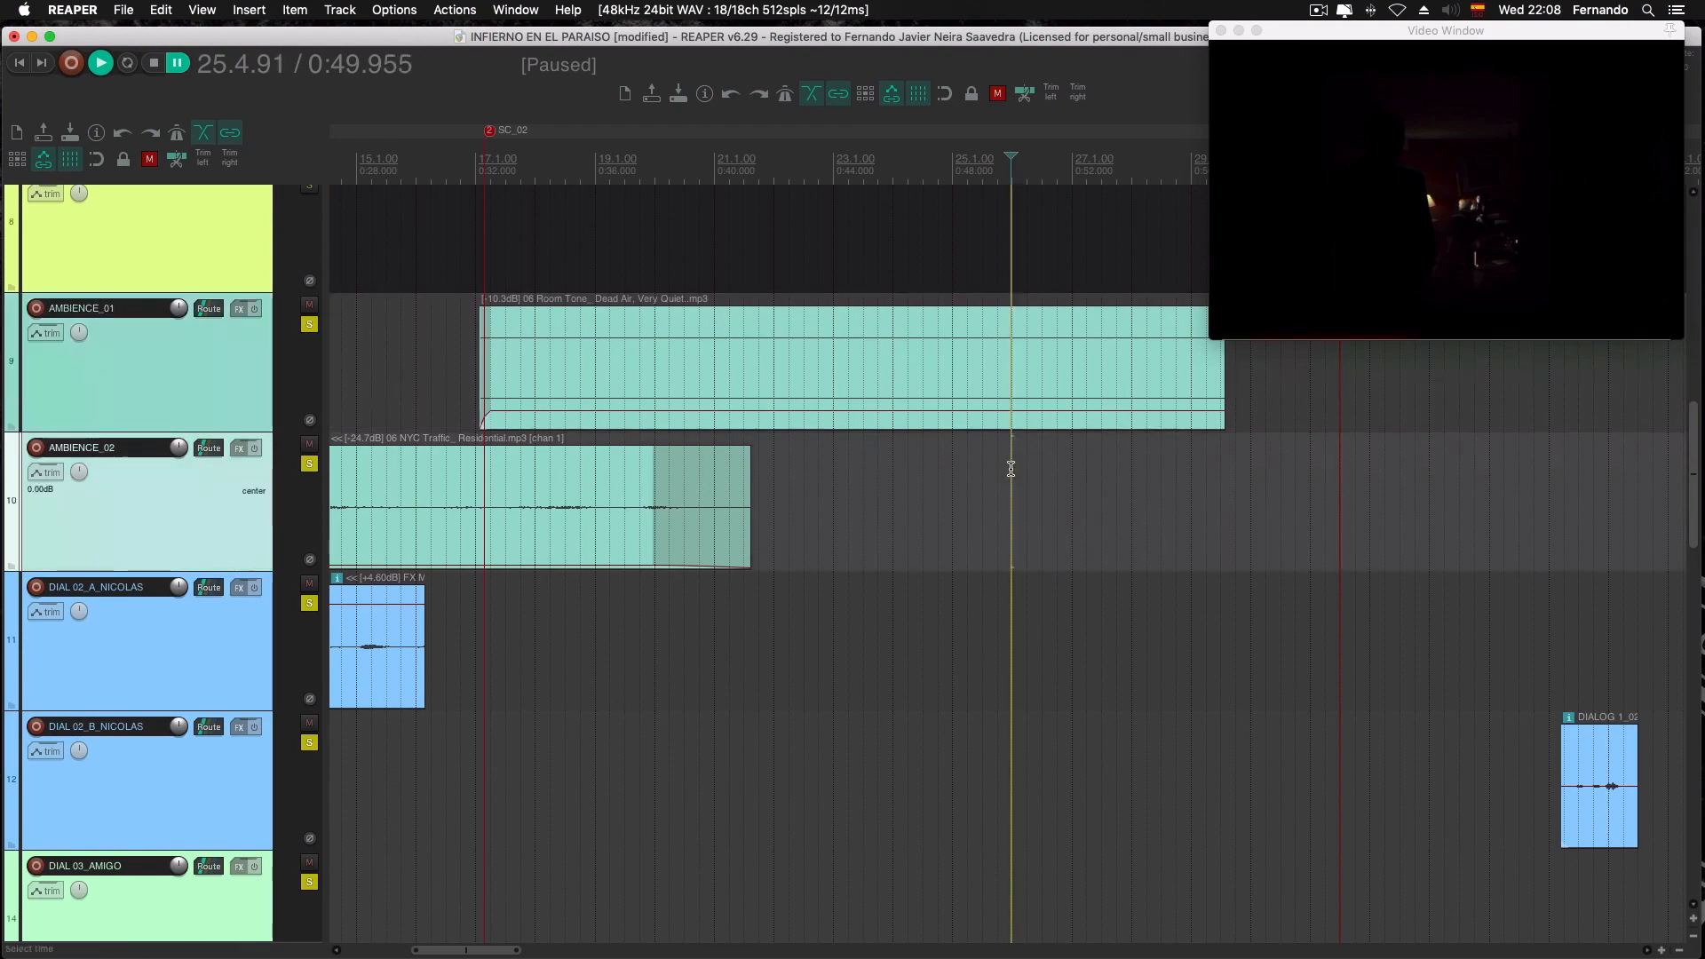
pyautogui.scroll(-4, 1011, 468)
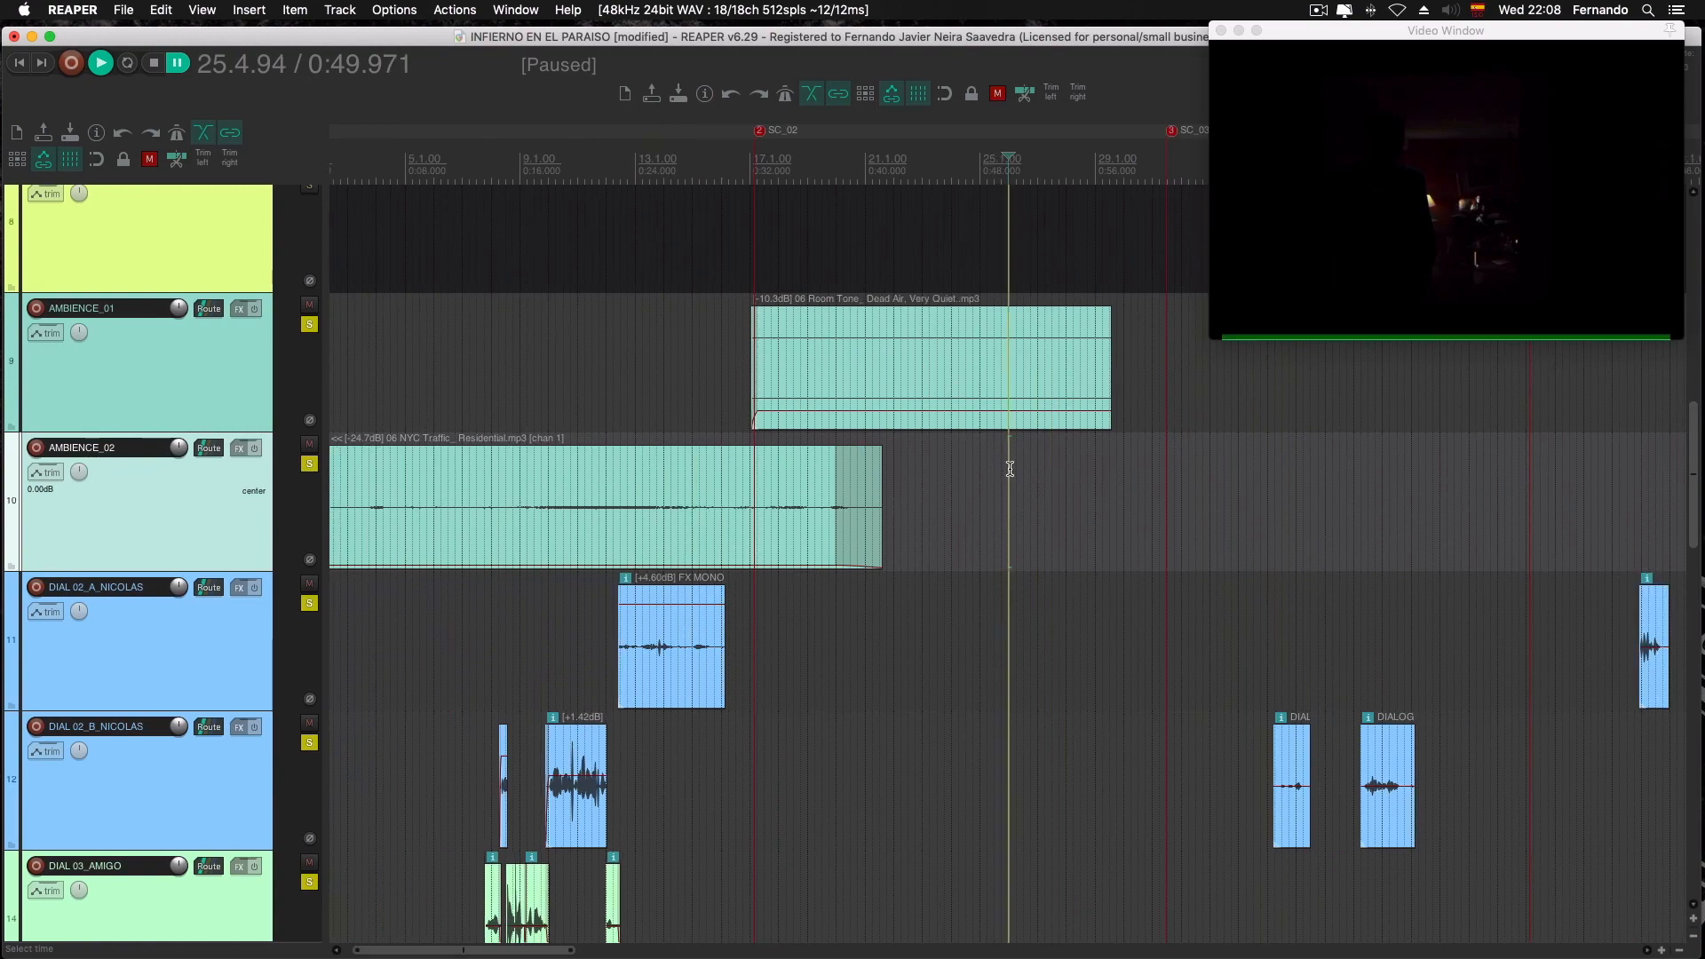
pyautogui.click(1048, 468)
pyautogui.click(1094, 460)
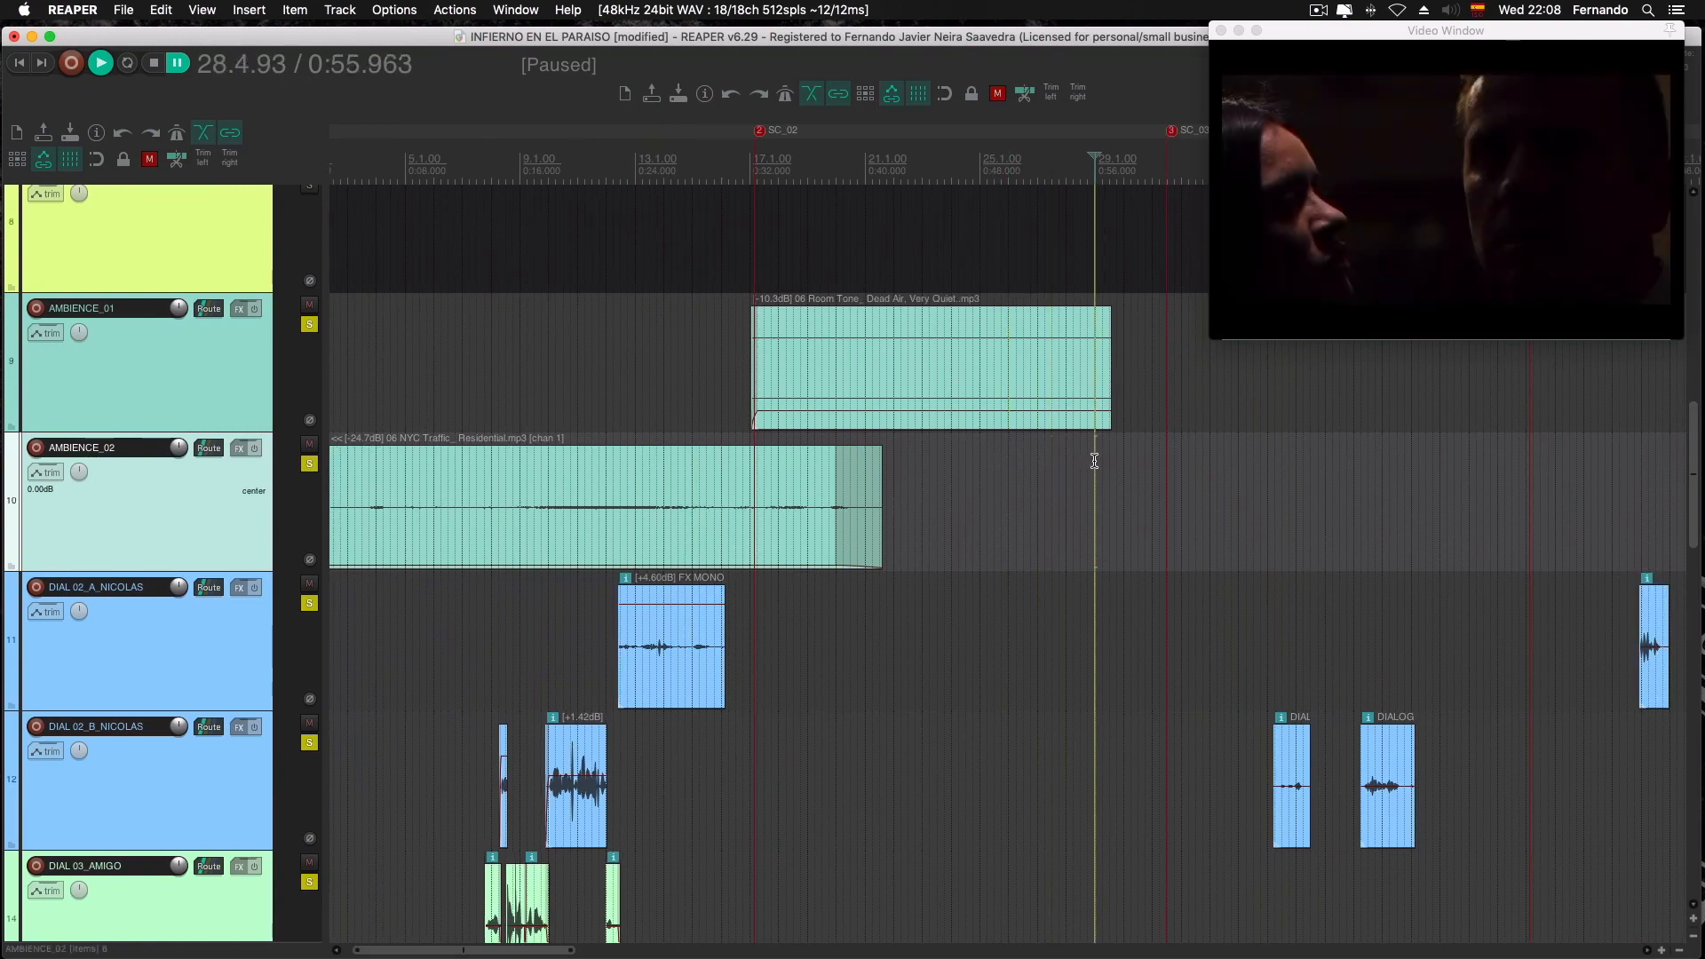